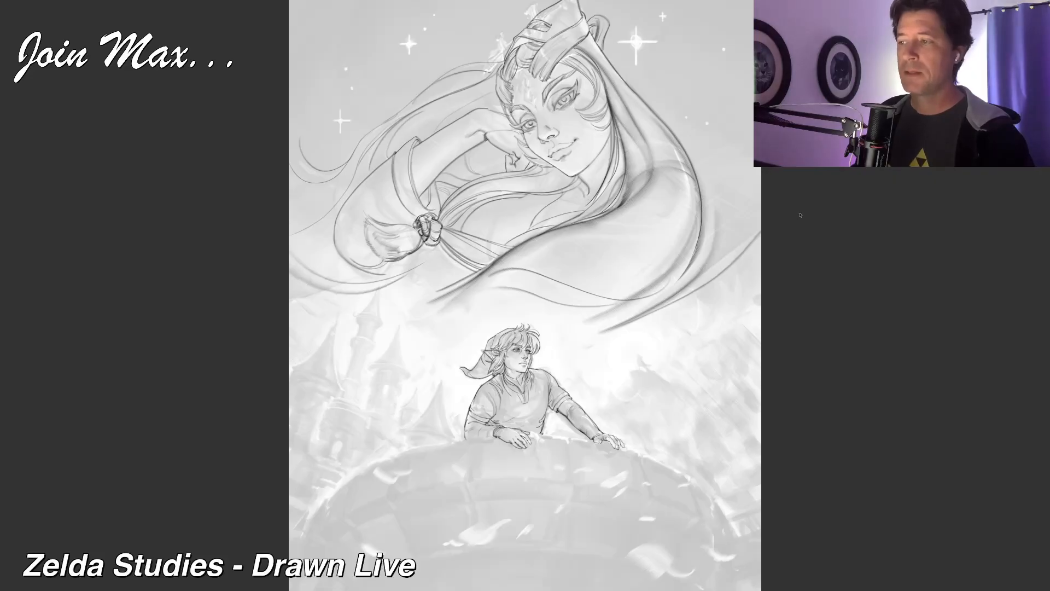
Step: Leave the full-size preview and open the faint line sketch NightWalk_Large_010.psd in Corel Painter
{"action": "key", "text": "space"}
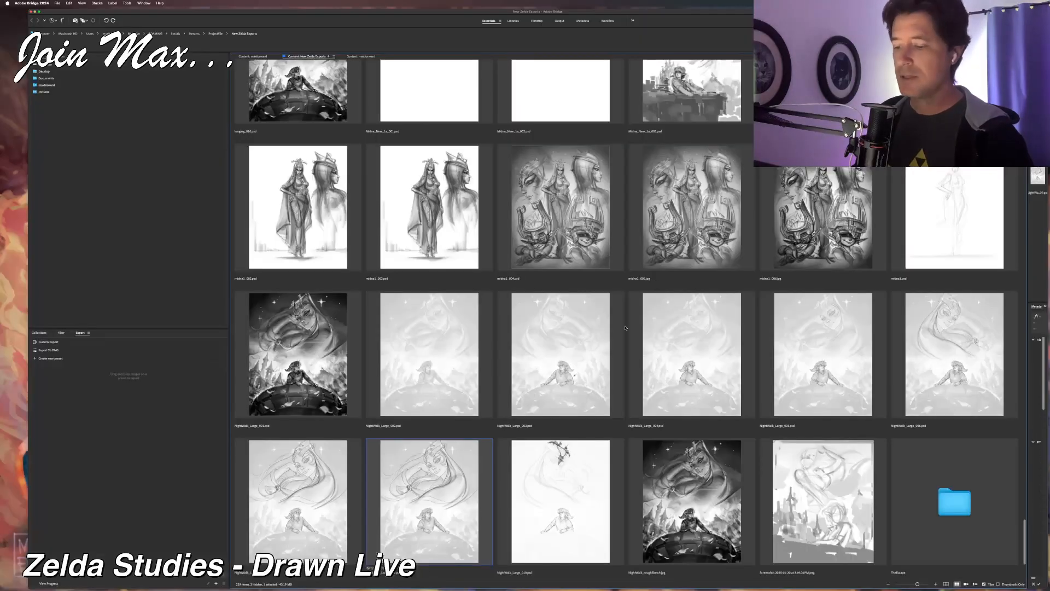
{"action": "left_click", "coordinate": [567, 490]}
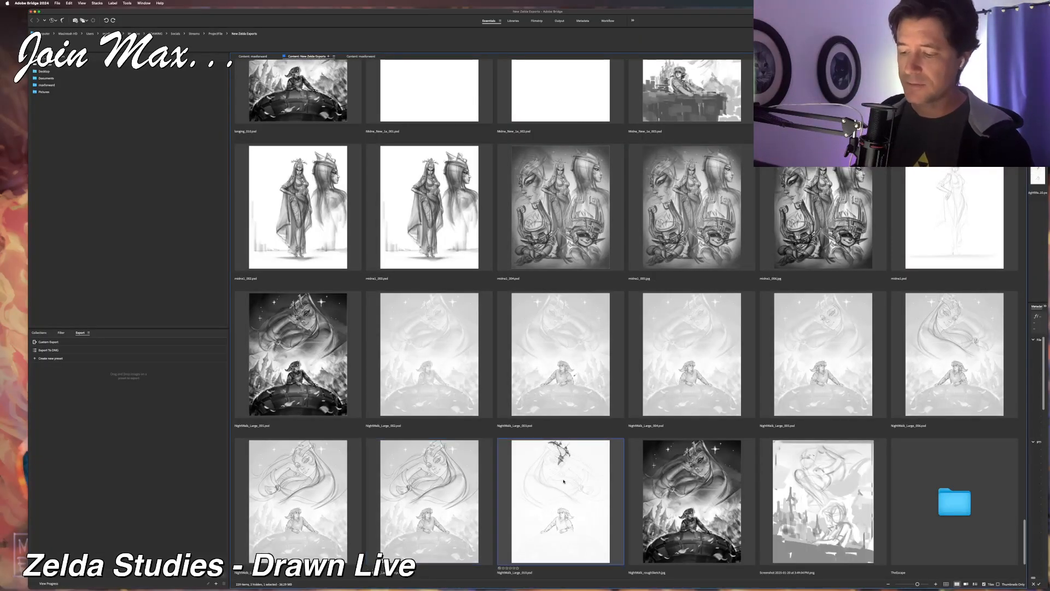
{"action": "double_click", "coordinate": [563, 481]}
{"action": "scroll", "coordinate": [563, 481], "scroll_direction": "down", "scroll_amount": 2}
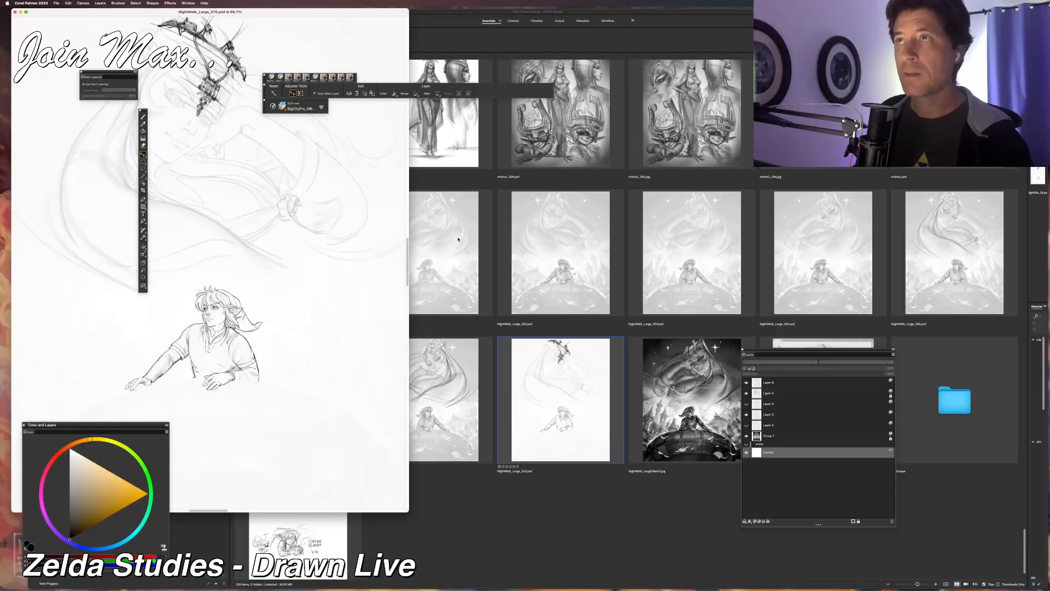
Step: Hide the Adobe Bridge windows and return to the sketch in Corel Painter
{"action": "key", "text": "super+Tab"}
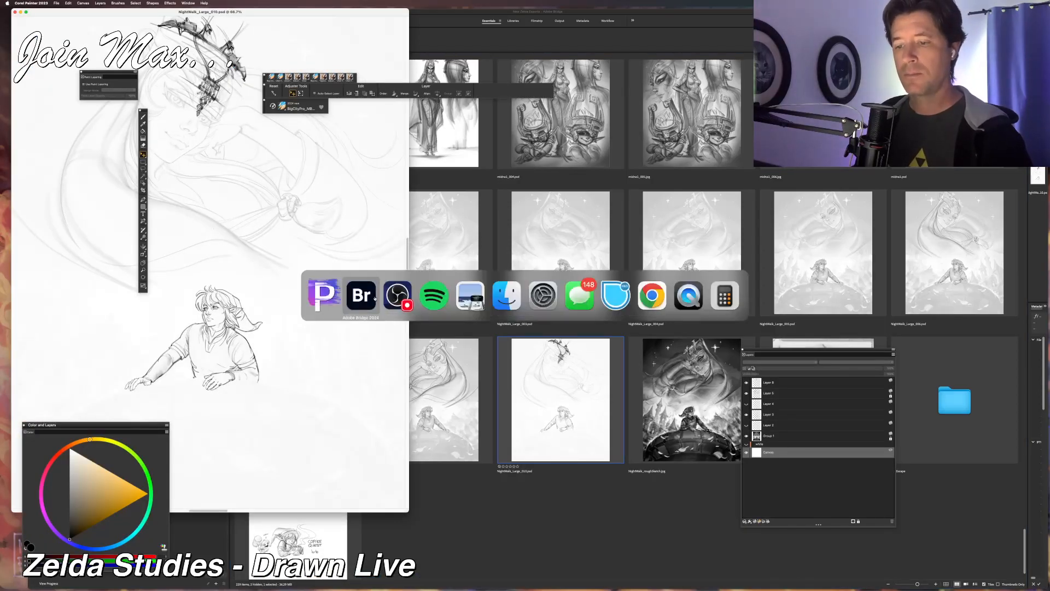
{"action": "key", "text": "super+Tab"}
{"action": "key", "text": "super+h"}
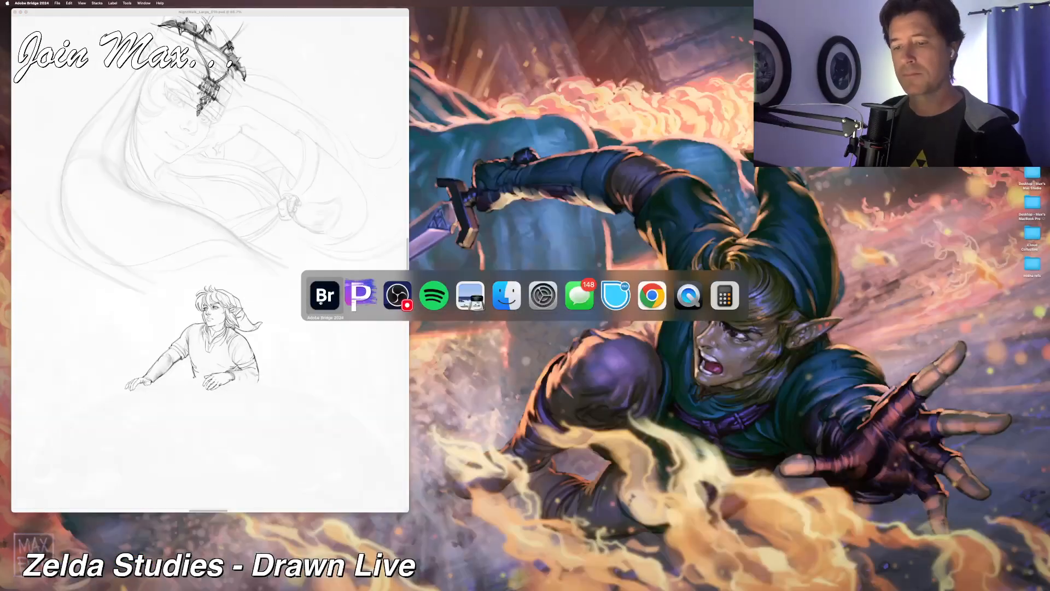
{"action": "key", "text": "super+q"}
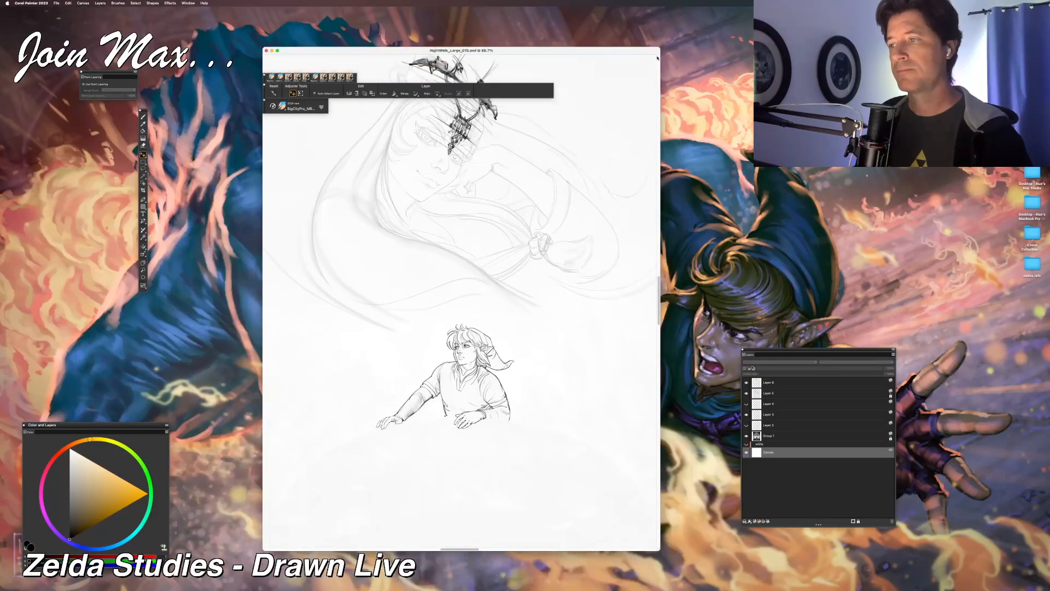
Step: Enlarge the document window and bring the woman's head and crown into close view
{"action": "mouse_move", "coordinate": [658, 57]}
{"action": "left_mouse_down"}
{"action": "mouse_move", "coordinate": [713, 169]}
{"action": "mouse_move", "coordinate": [688, 91]}
{"action": "left_mouse_up"}
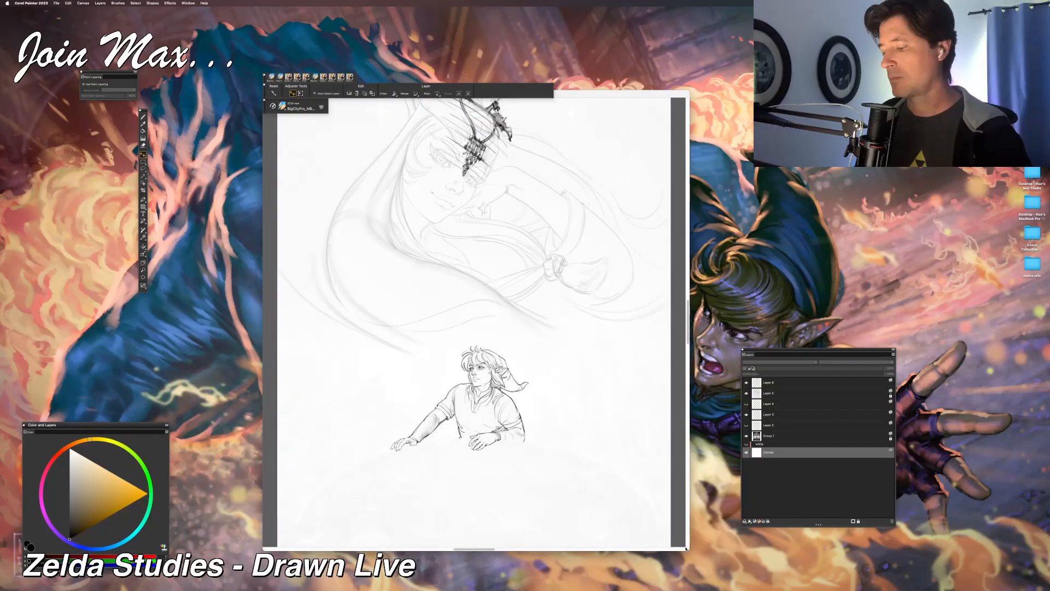
{"action": "left_click_drag", "start_coordinate": [690, 553], "coordinate": [710, 589]}
{"action": "scroll", "coordinate": [529, 345], "scroll_direction": "up", "scroll_amount": 5}
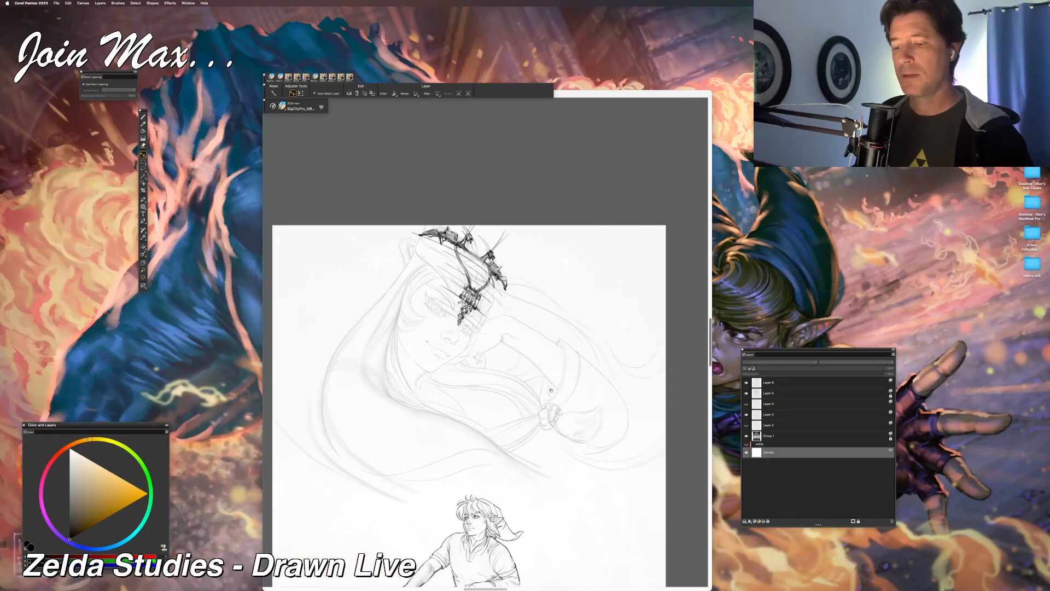
{"action": "scroll", "coordinate": [529, 344], "scroll_direction": "up", "scroll_amount": 3}
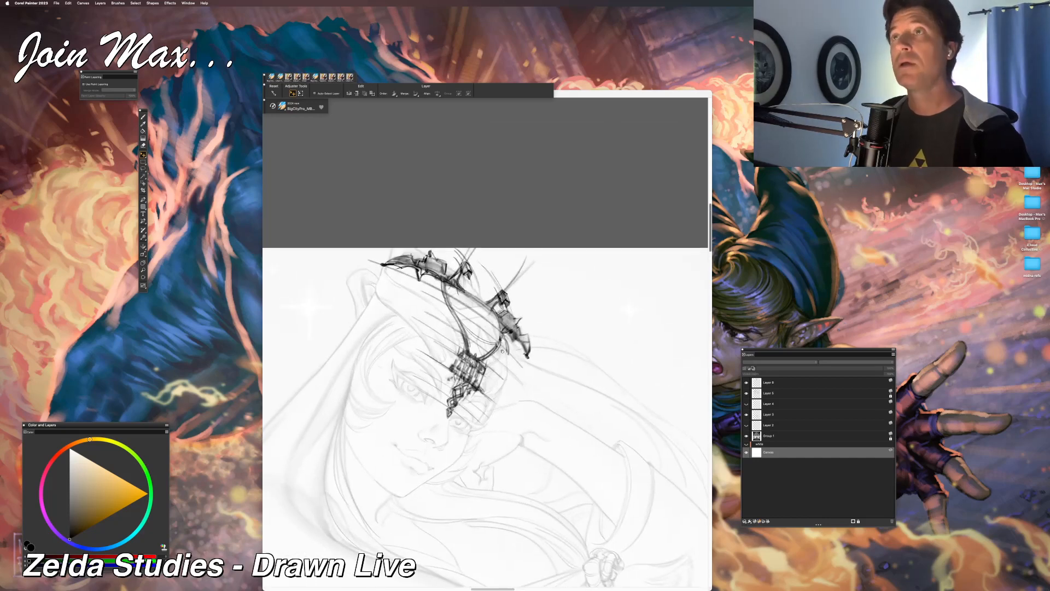
Step: Check the second layer by toggling its visibility, and lower the top layer's opacity to fade the dark crown sketch
{"action": "left_click", "coordinate": [745, 392]}
{"action": "left_click", "coordinate": [746, 392]}
{"action": "left_click", "coordinate": [746, 392]}
{"action": "left_click", "coordinate": [745, 392]}
{"action": "left_click", "coordinate": [768, 389]}
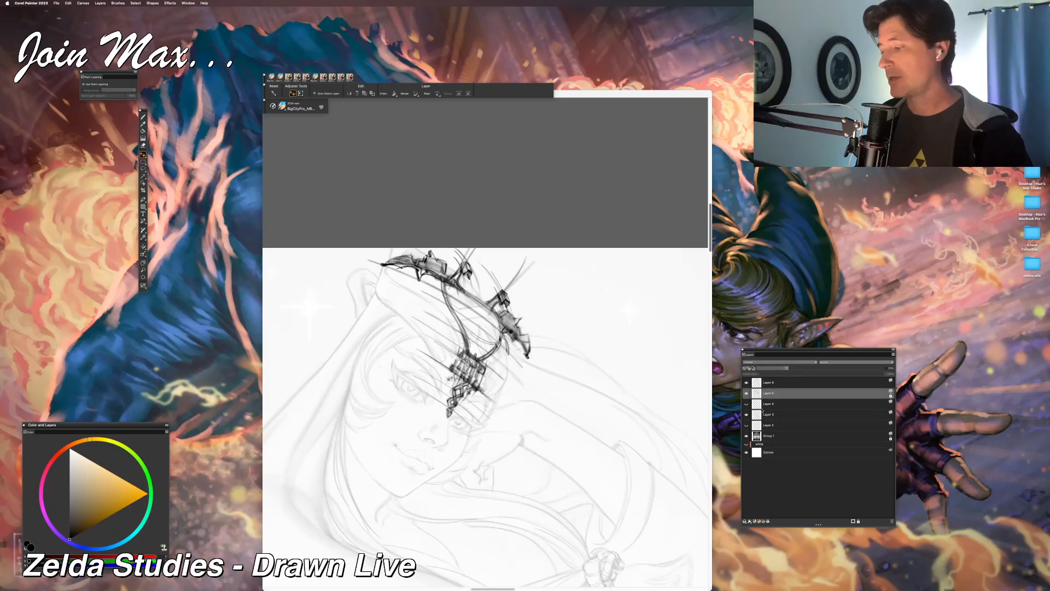
{"action": "left_click", "coordinate": [771, 382]}
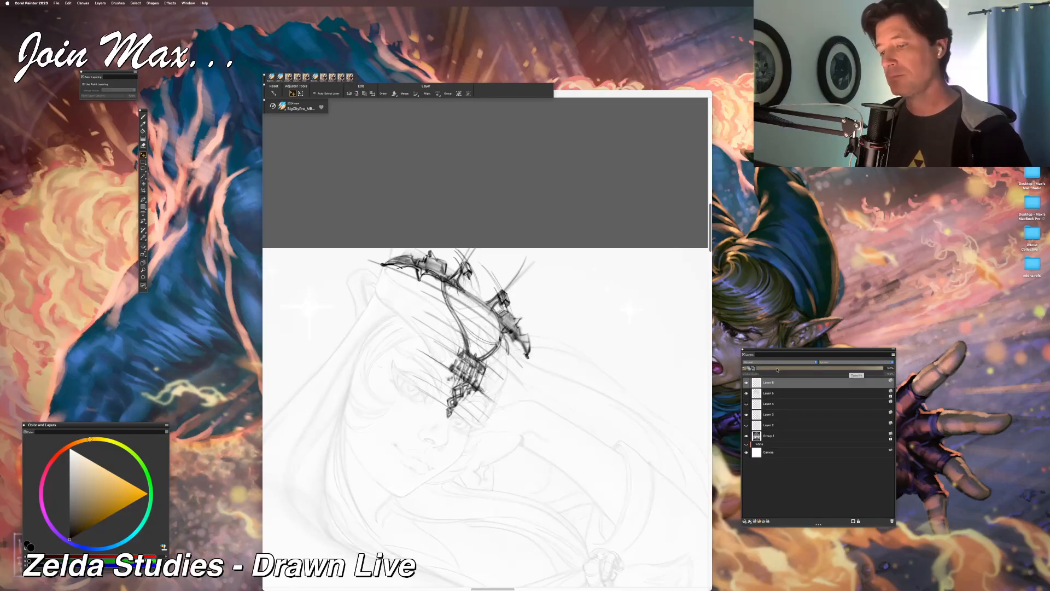
{"action": "left_click", "coordinate": [788, 369]}
{"action": "left_click", "coordinate": [779, 370]}
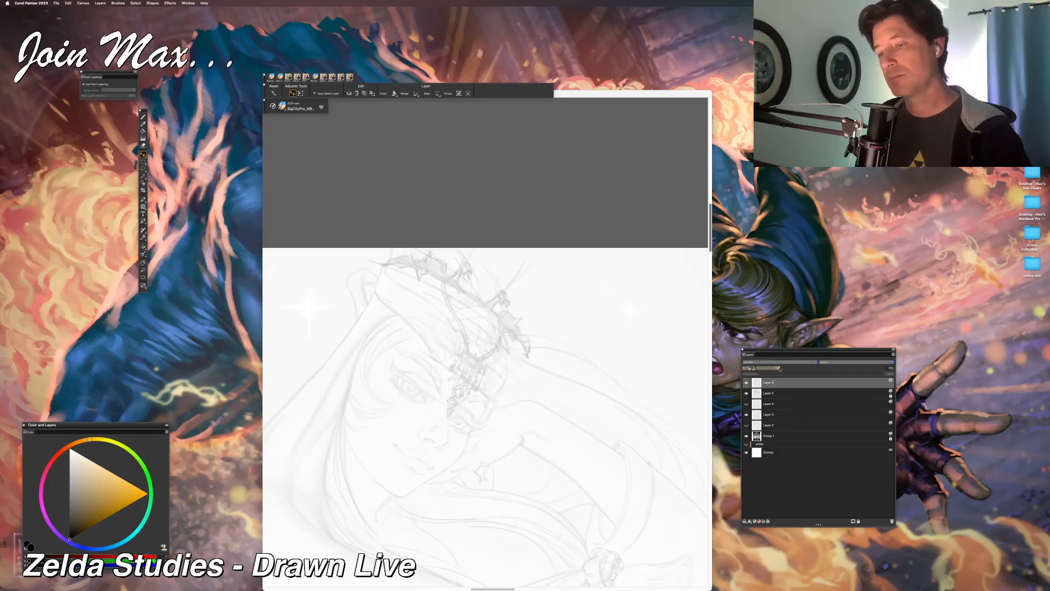
Step: Switch to Finder and open the True Form Midna reference screenshot in Preview
{"action": "key", "text": "super+Tab"}
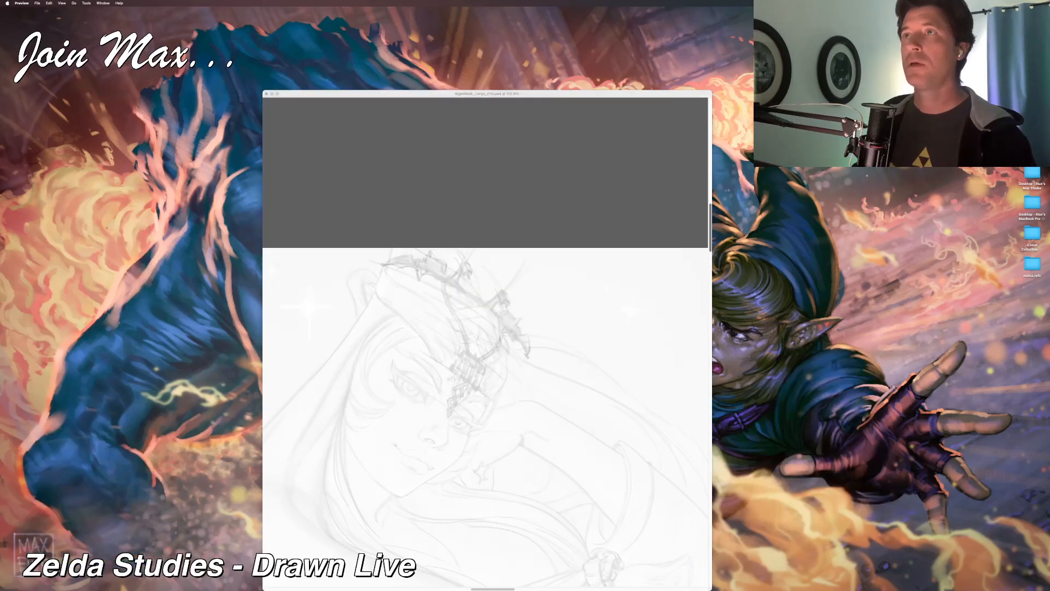
{"action": "key", "text": "super+Tab"}
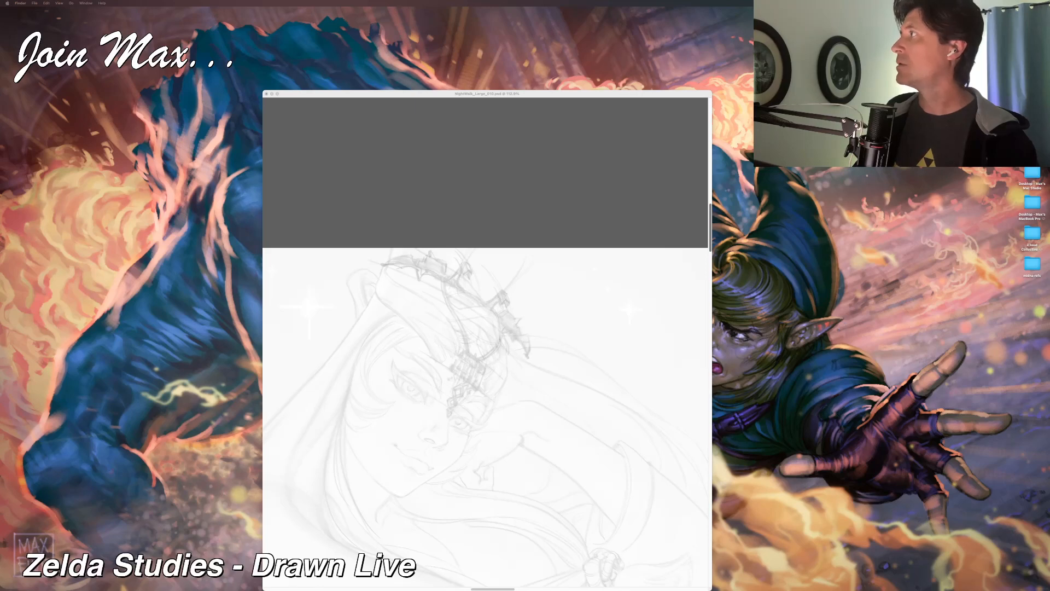
{"action": "key", "text": "space"}
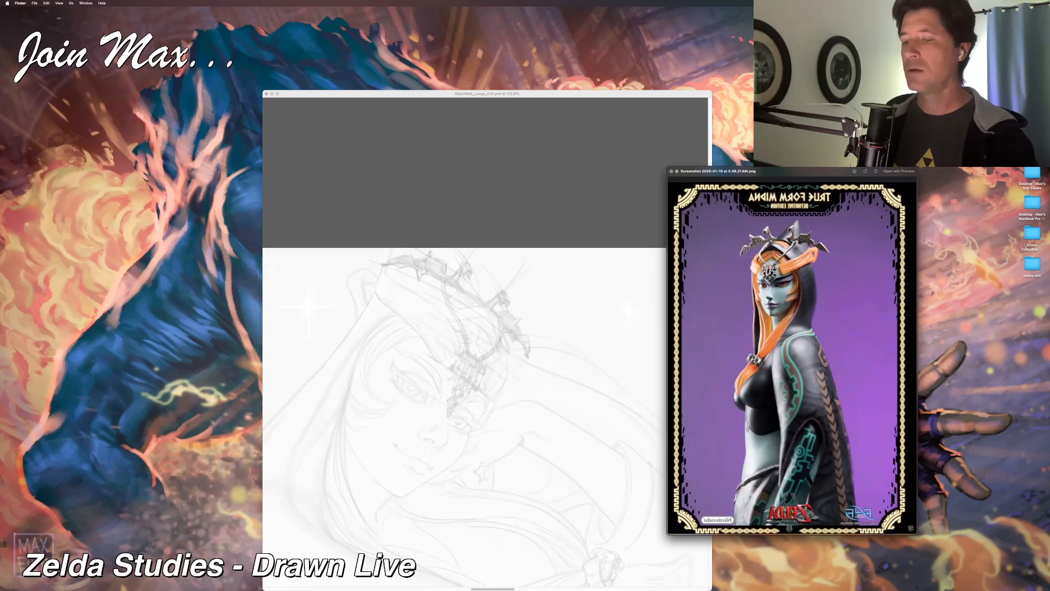
{"action": "key", "text": "space"}
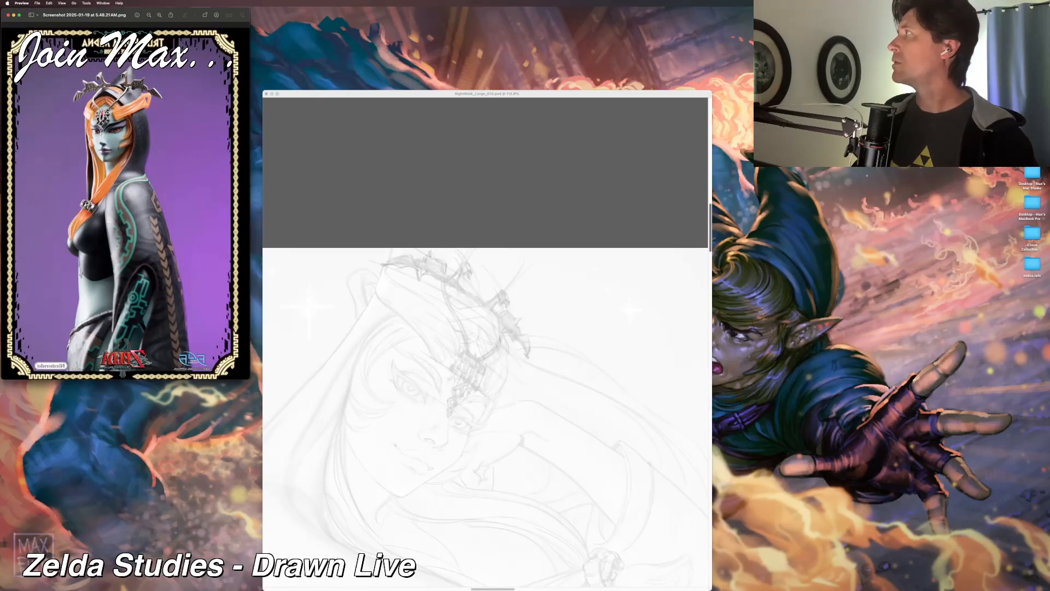
Step: Flip the Midna reference image horizontally and enlarge its window beside the sketch
{"action": "left_click_drag", "start_coordinate": [102, 21], "coordinate": [636, 143]}
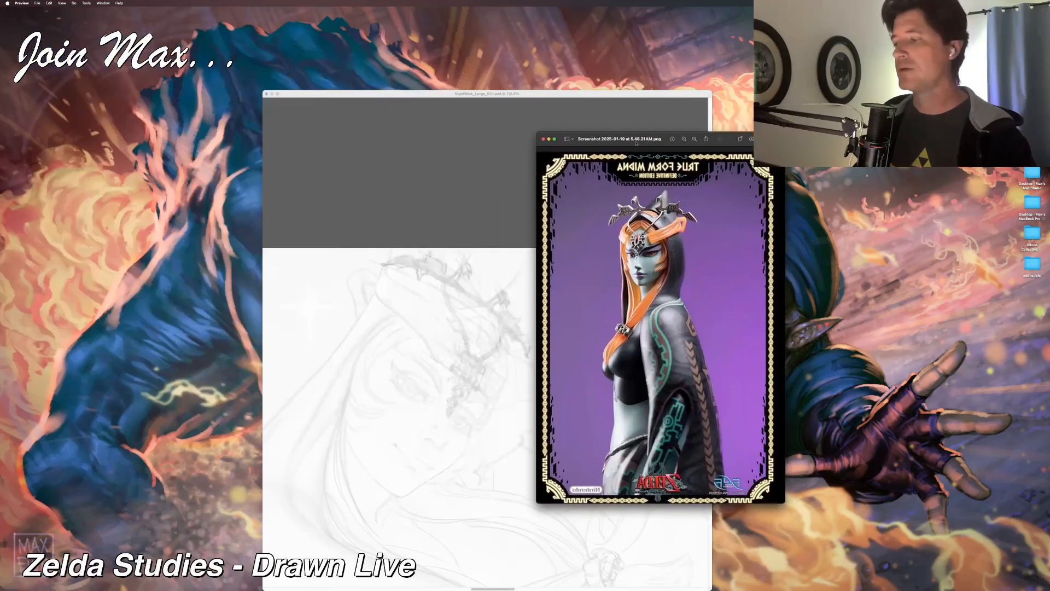
{"action": "left_click", "coordinate": [84, 3]}
{"action": "left_click", "coordinate": [104, 96]}
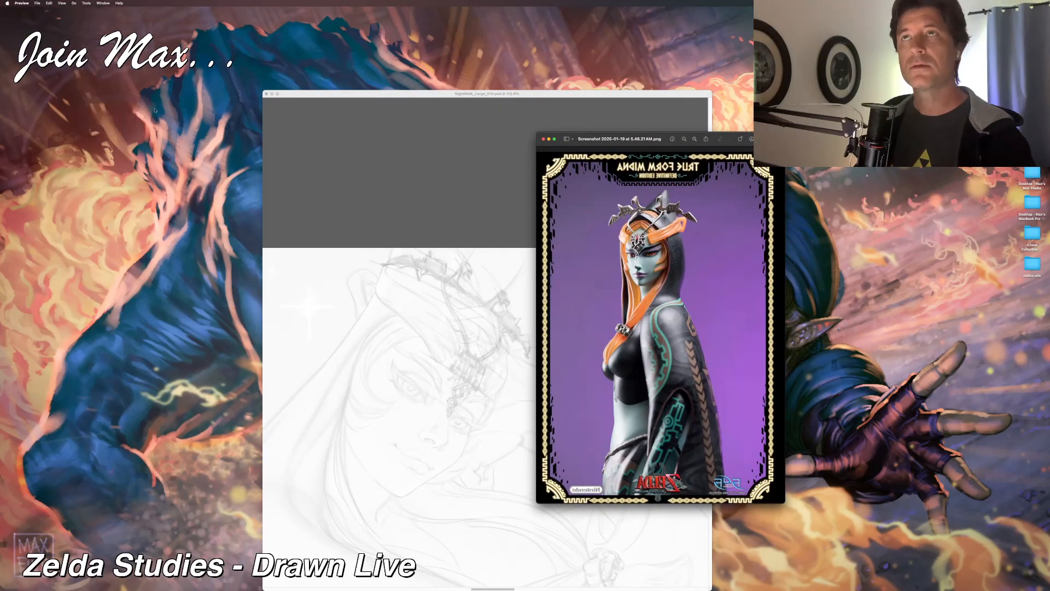
{"action": "left_click_drag", "start_coordinate": [596, 142], "coordinate": [622, 192]}
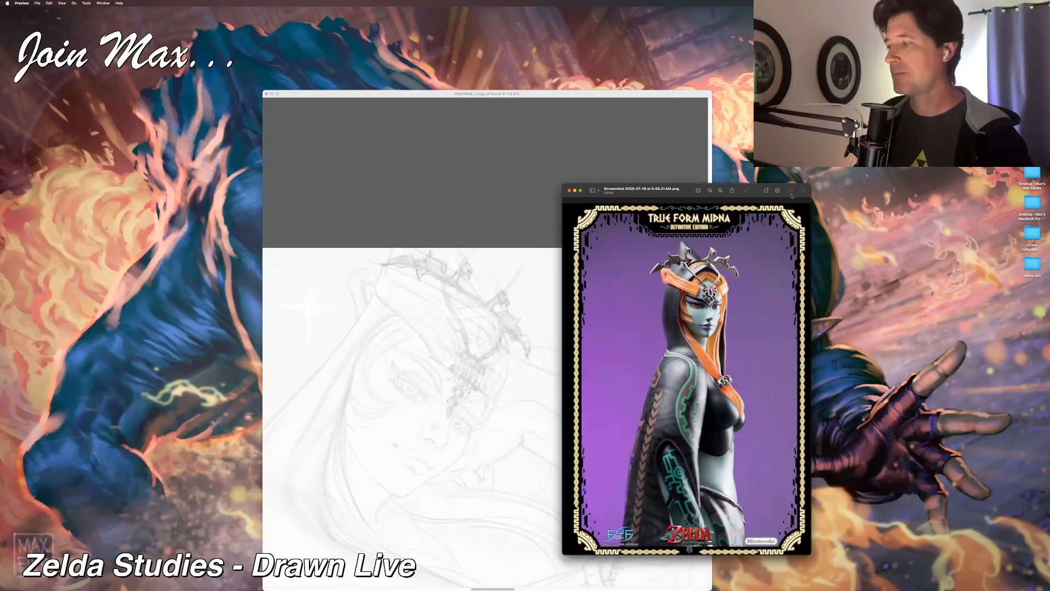
{"action": "left_click_drag", "start_coordinate": [808, 186], "coordinate": [905, 87]}
{"action": "left_click_drag", "start_coordinate": [689, 95], "coordinate": [698, 122]}
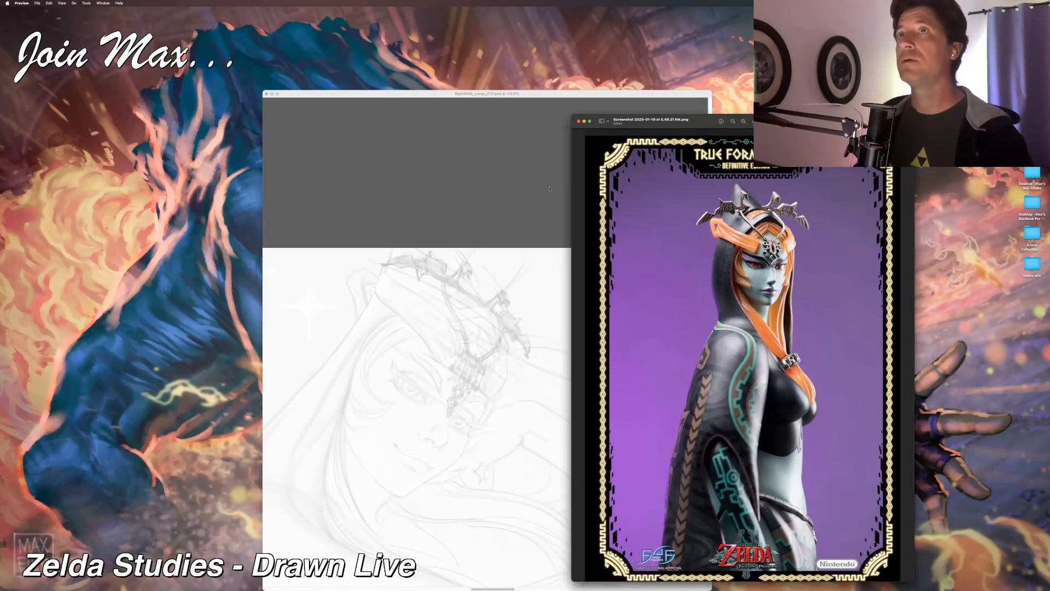
Step: Return to Corel Painter, shrink the document window beside the reference, and move the Layers palette below Midna's face
{"action": "left_click", "coordinate": [463, 104]}
{"action": "mouse_move", "coordinate": [711, 93]}
{"action": "left_mouse_down"}
{"action": "mouse_move", "coordinate": [626, 106]}
{"action": "mouse_move", "coordinate": [679, 59]}
{"action": "mouse_move", "coordinate": [671, 130]}
{"action": "left_mouse_up"}
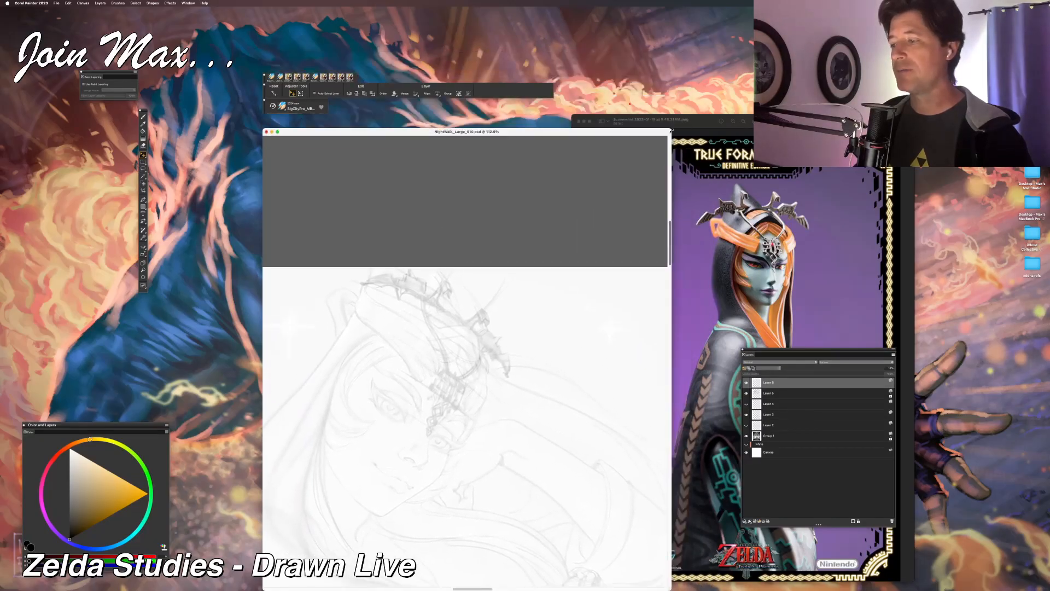
{"action": "left_click_drag", "start_coordinate": [828, 353], "coordinate": [822, 400]}
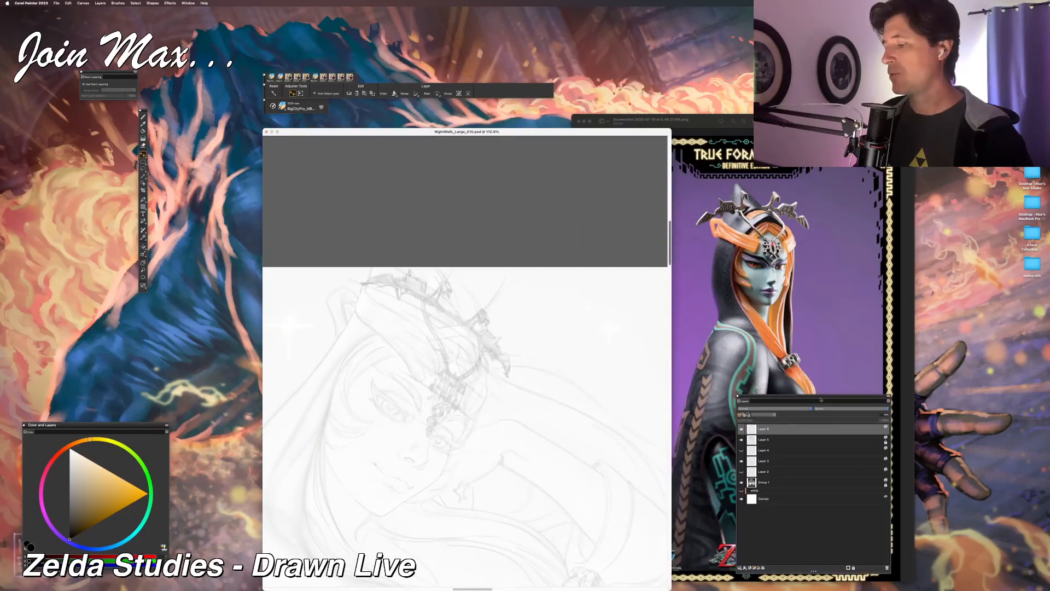
{"action": "scroll", "coordinate": [580, 413], "scroll_direction": "up", "scroll_amount": 3}
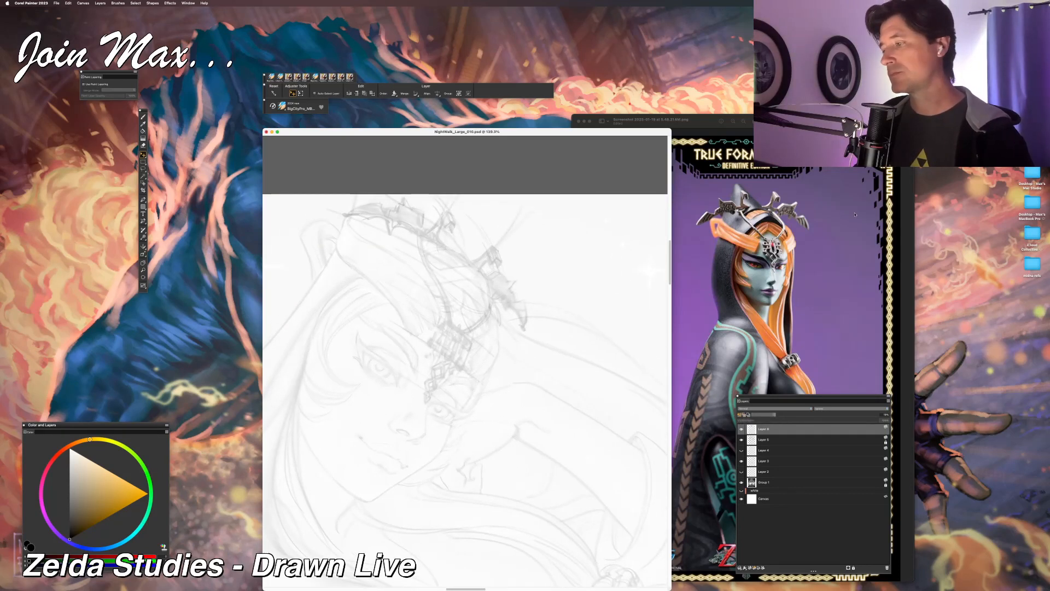
Step: Switch to Preview and enlarge the reference view to frame Midna's head and crown, shifting its window slightly away from the sketch
{"action": "left_click", "coordinate": [695, 122]}
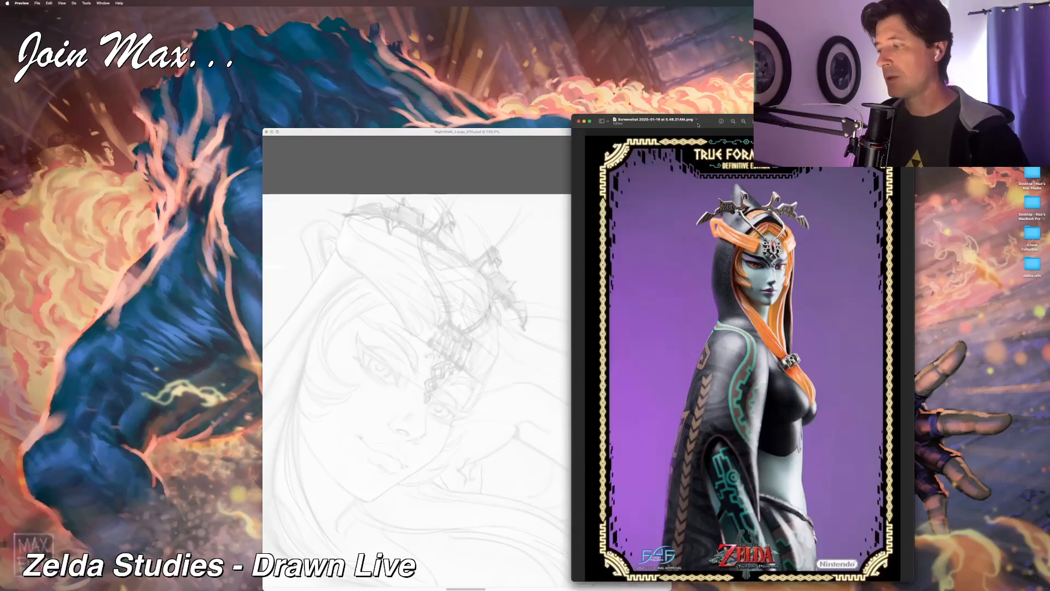
{"action": "left_click", "coordinate": [743, 122]}
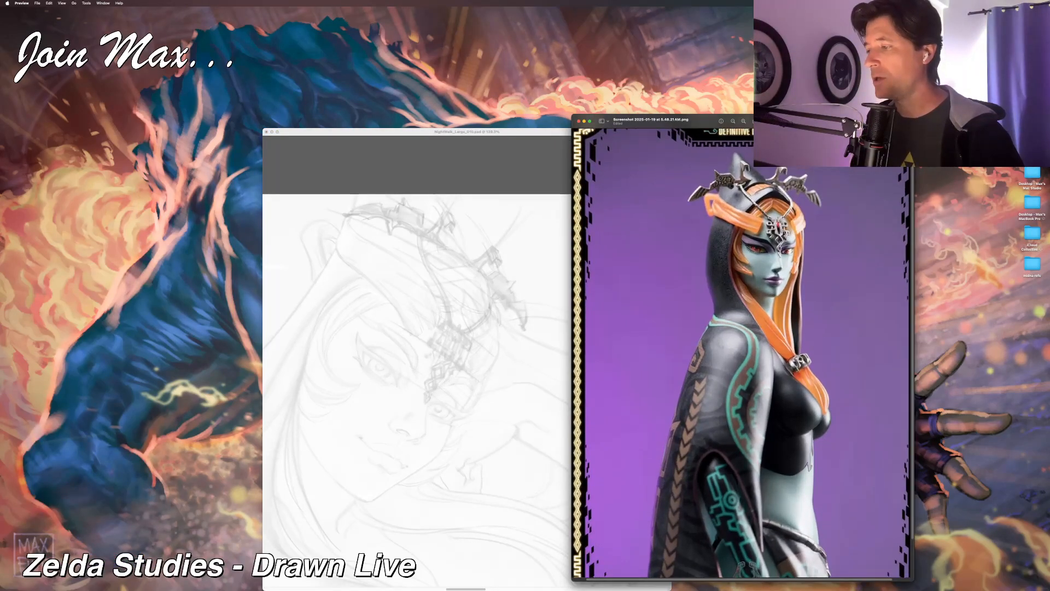
{"action": "scroll", "coordinate": [737, 186], "scroll_direction": "up", "scroll_amount": 2}
{"action": "left_click", "coordinate": [744, 122]}
{"action": "scroll", "coordinate": [786, 236], "scroll_direction": "up", "scroll_amount": 3}
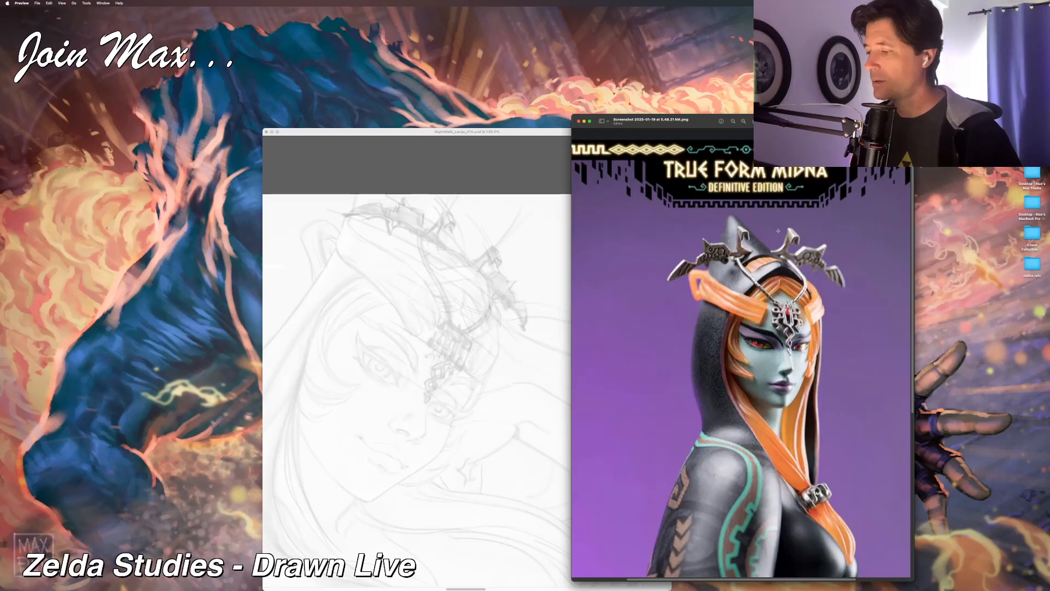
{"action": "left_click", "coordinate": [743, 123]}
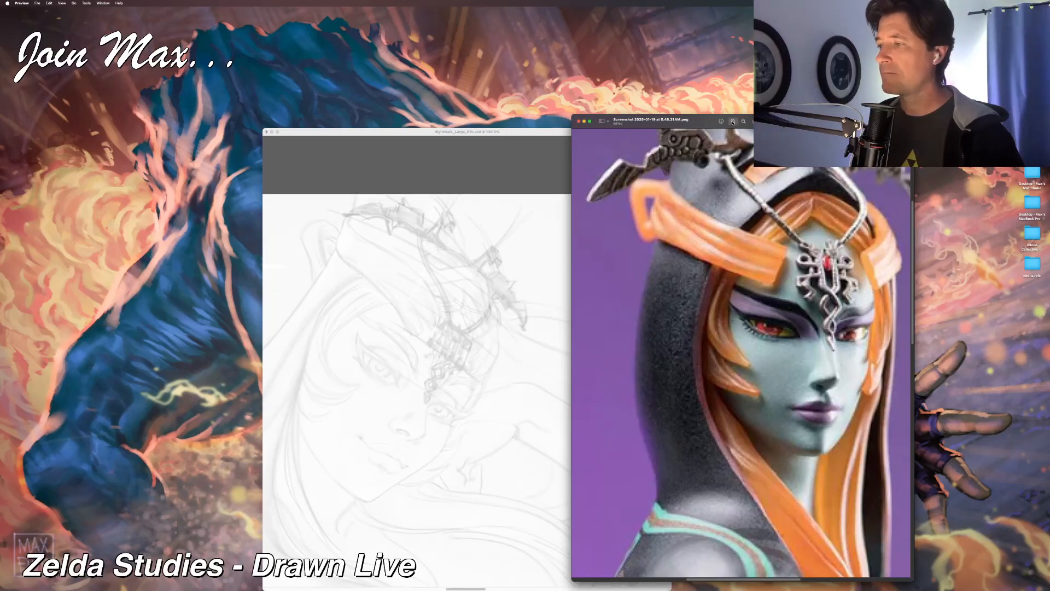
{"action": "left_click", "coordinate": [732, 121]}
{"action": "scroll", "coordinate": [830, 298], "scroll_direction": "up", "scroll_amount": 3}
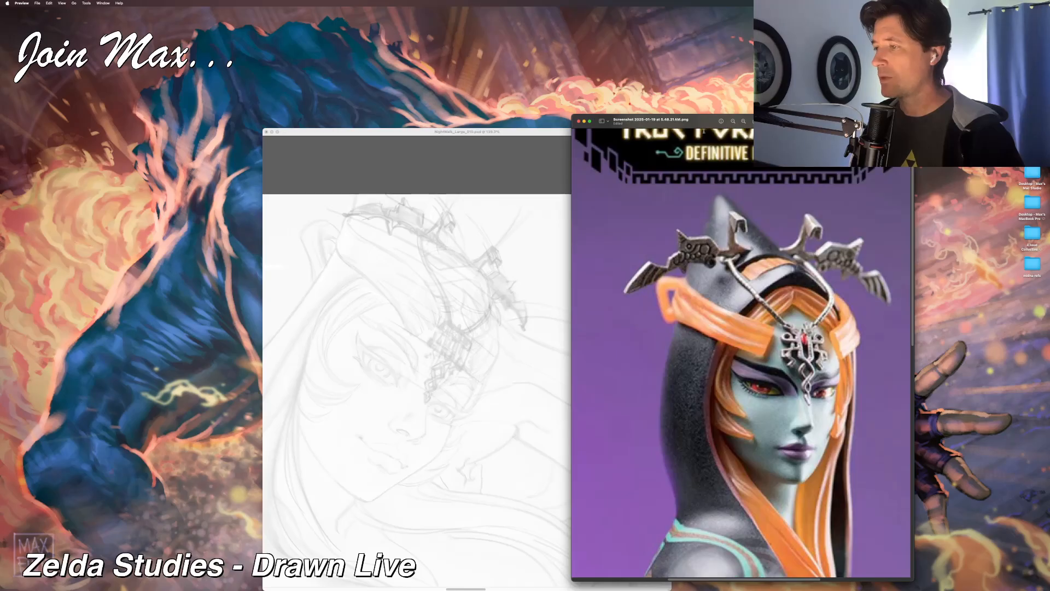
{"action": "left_click_drag", "start_coordinate": [690, 119], "coordinate": [698, 120]}
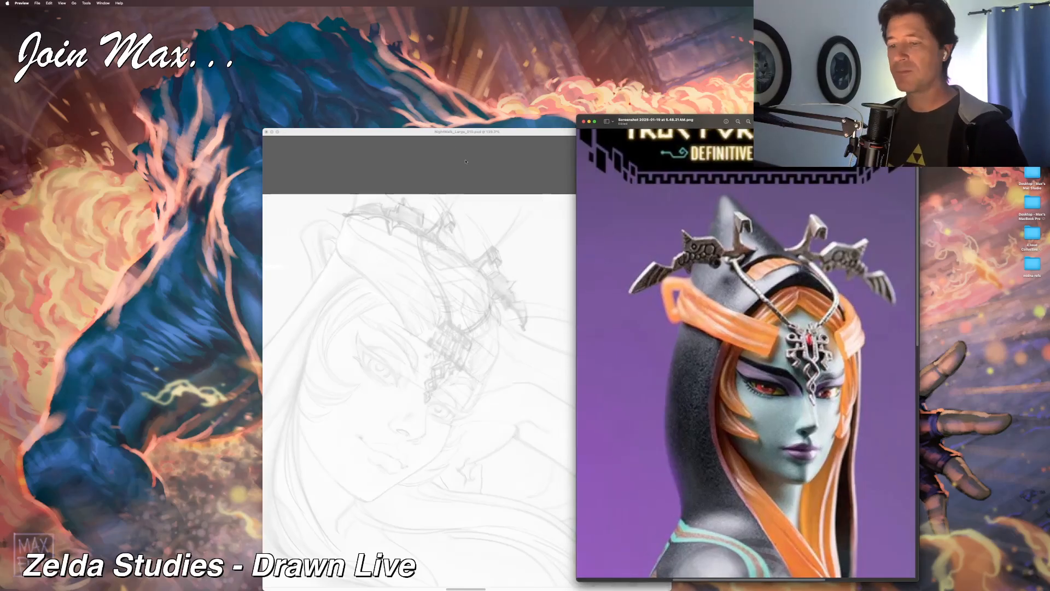
Step: Switch back to Corel Painter and move the Layers palette clear of the reference's eyes and headpiece
{"action": "left_click", "coordinate": [453, 134]}
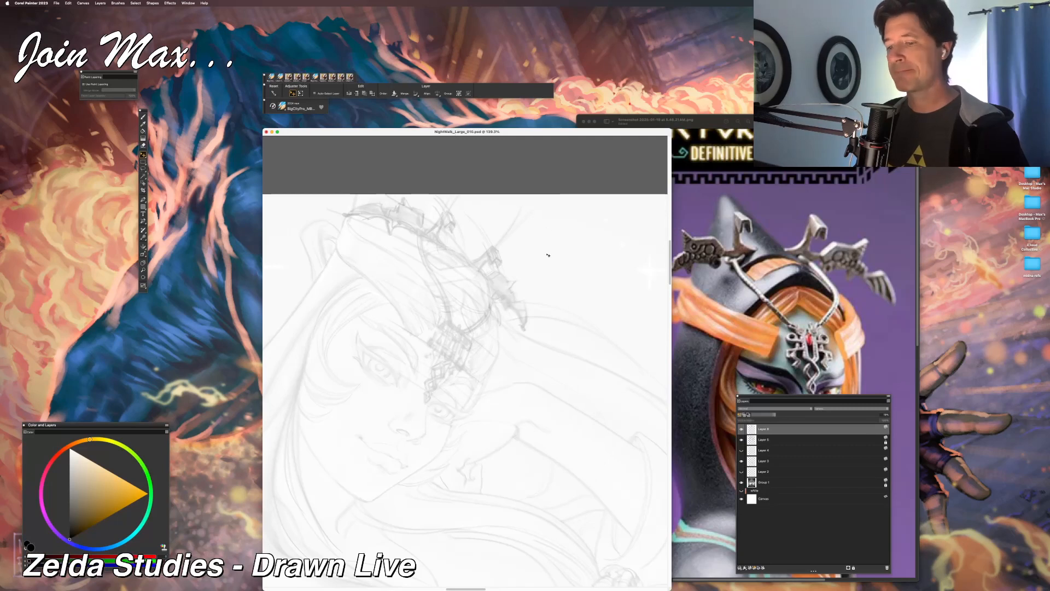
{"action": "left_click_drag", "start_coordinate": [767, 401], "coordinate": [710, 417]}
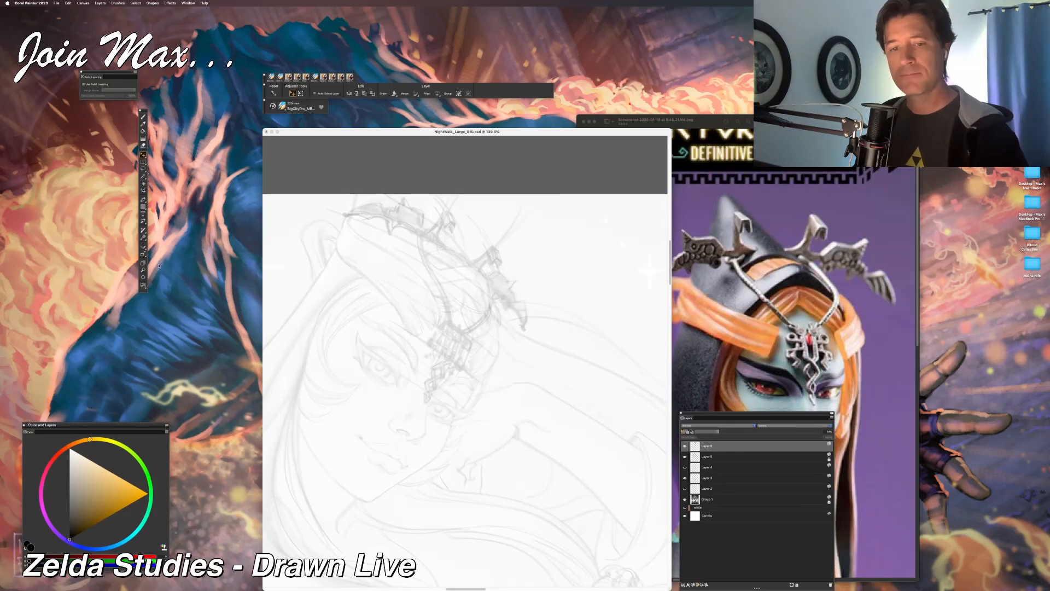
Step: Rotate the canvas view counter-clockwise until the drawn face sits upright, and activate the Brush tool
{"action": "left_click", "coordinate": [143, 277]}
{"action": "left_click_drag", "start_coordinate": [377, 306], "coordinate": [347, 358]}
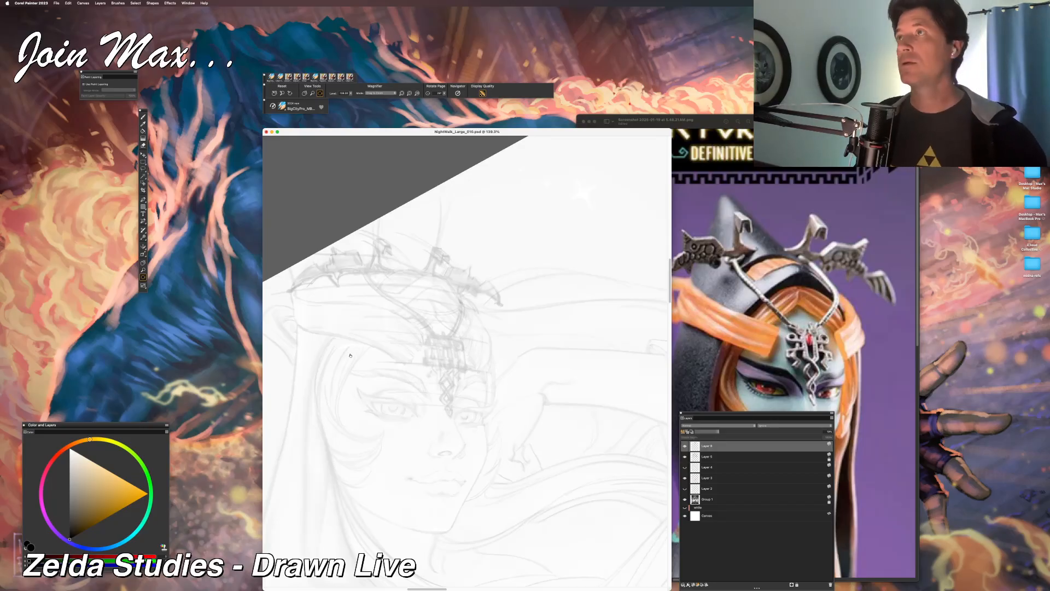
{"action": "key", "text": "b"}
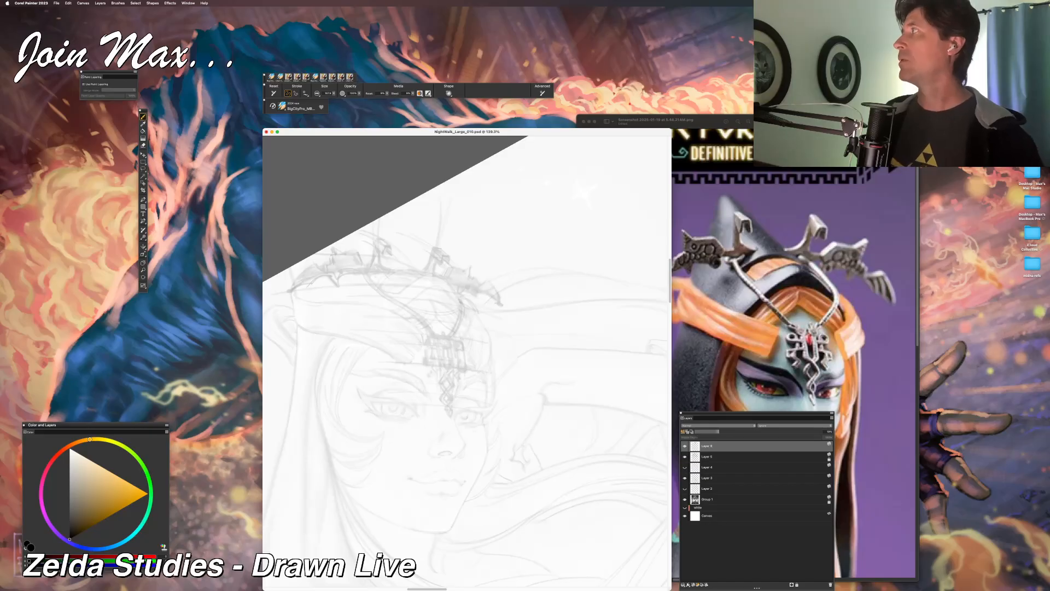
{"action": "key", "text": "Tab"}
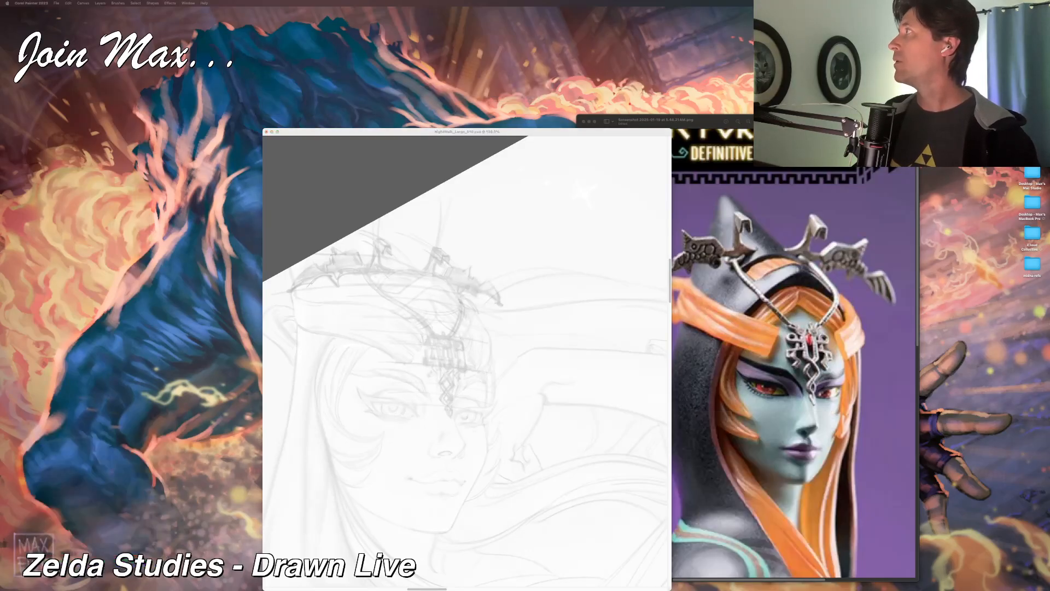
{"action": "key", "text": "super+Tab"}
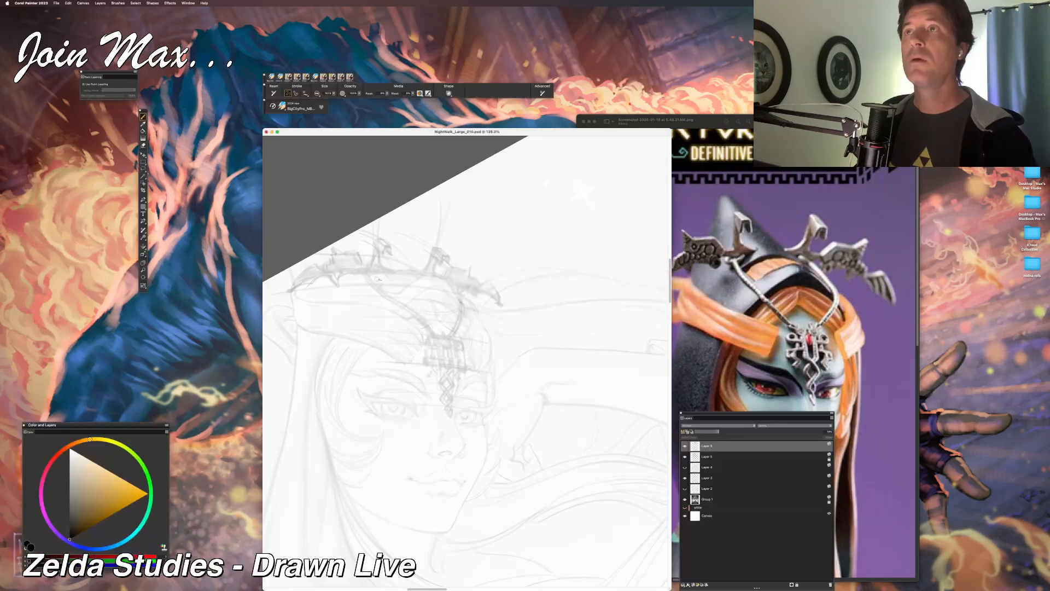
Step: Move the Layers palette clear of the canvas, add a new layer above the sketch layers, and switch to a pencil-like brush variant
{"action": "scroll", "coordinate": [377, 278], "scroll_direction": "down", "scroll_amount": 5}
{"action": "scroll", "coordinate": [462, 366], "scroll_direction": "up", "scroll_amount": 5}
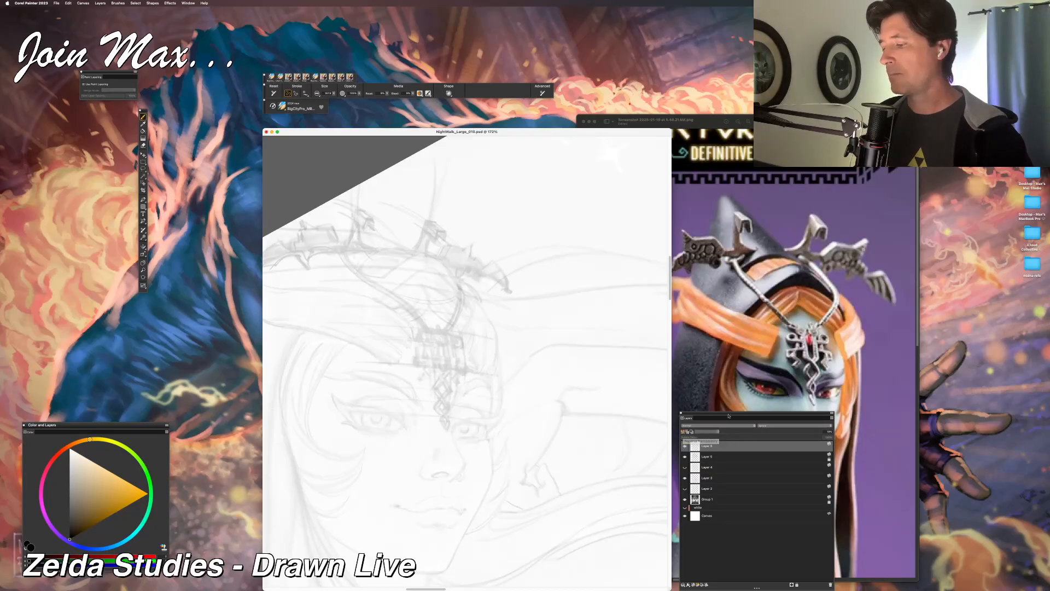
{"action": "mouse_move", "coordinate": [728, 415]}
{"action": "left_mouse_down"}
{"action": "mouse_move", "coordinate": [505, 390]}
{"action": "mouse_move", "coordinate": [736, 415]}
{"action": "left_mouse_up"}
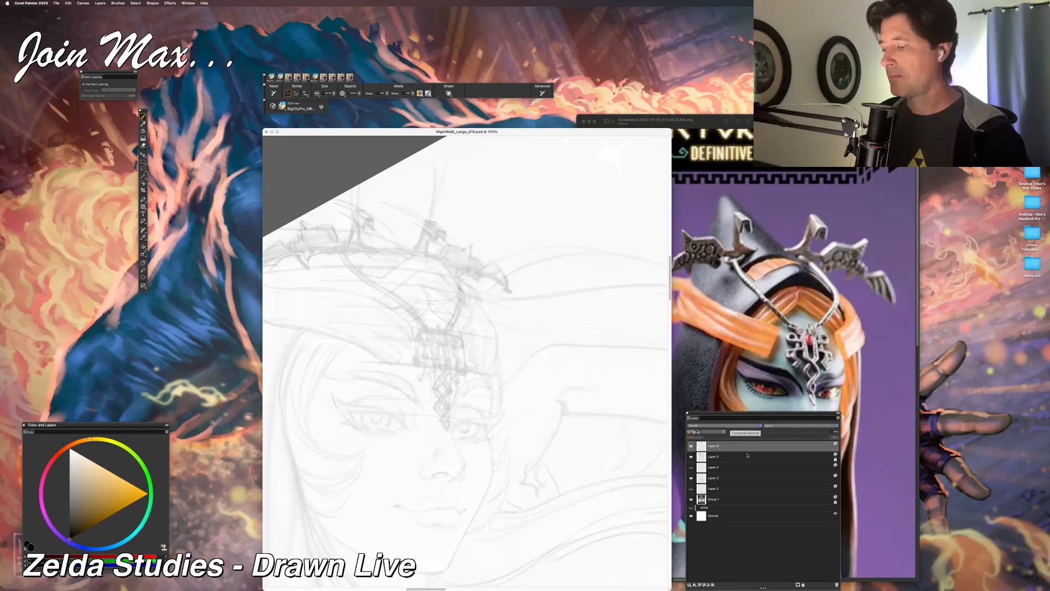
{"action": "left_click", "coordinate": [691, 446]}
{"action": "left_click", "coordinate": [692, 445]}
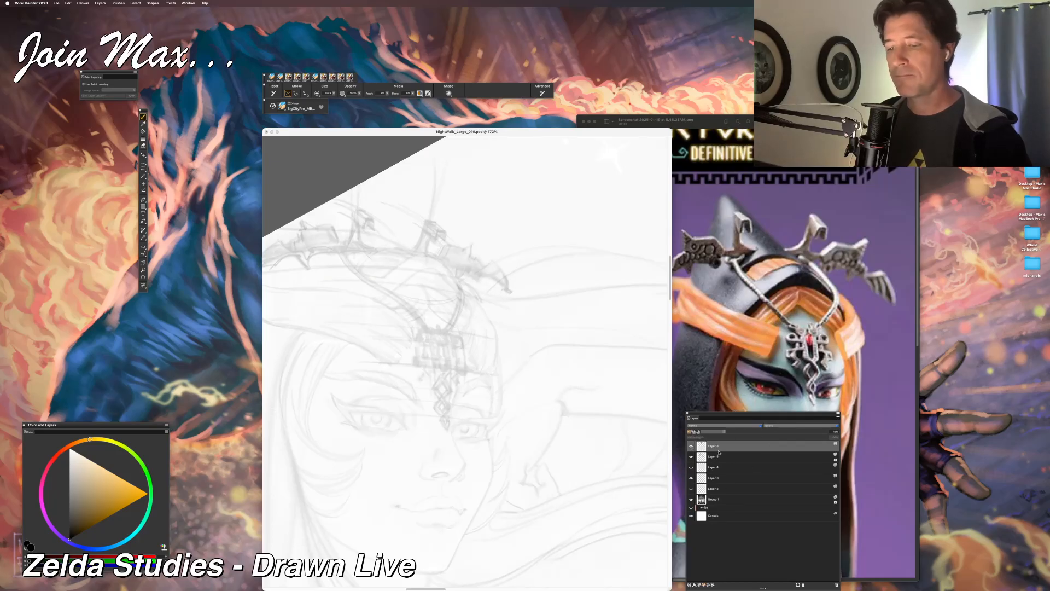
{"action": "key", "text": "super+shift+n"}
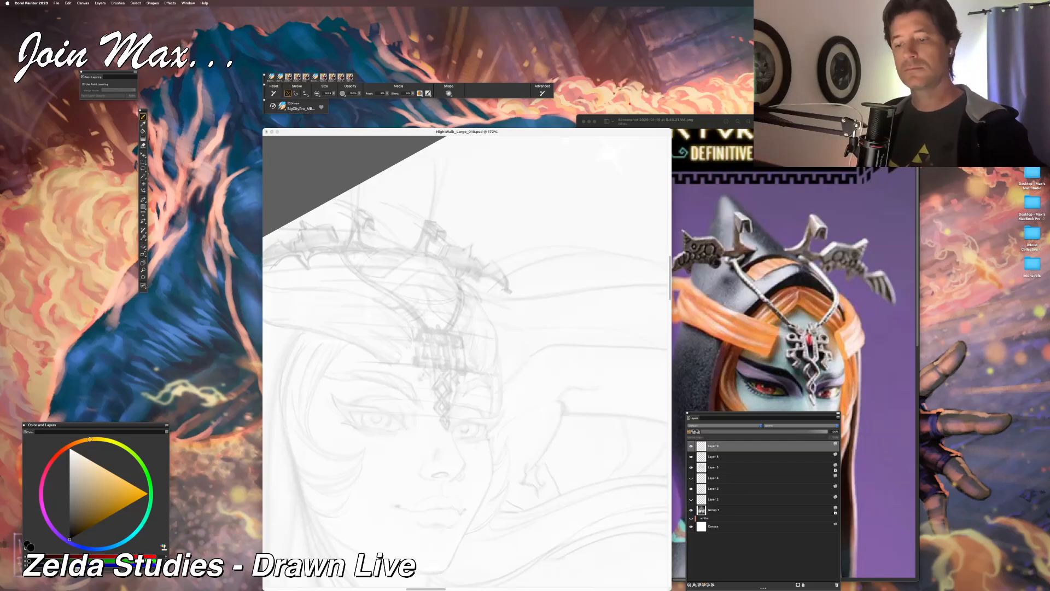
{"action": "left_click", "coordinate": [288, 77]}
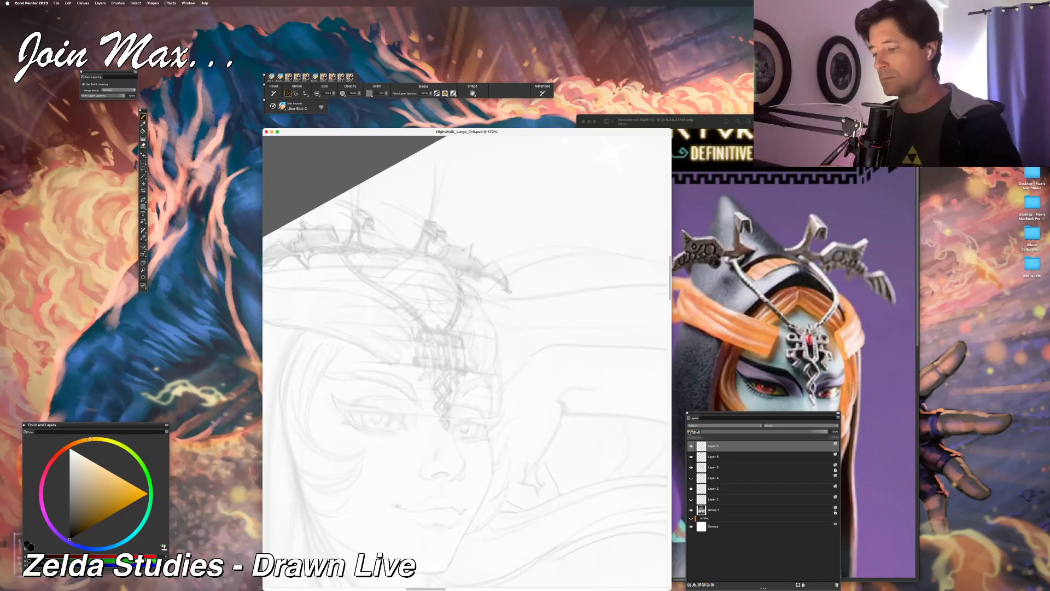
{"action": "left_click_drag", "start_coordinate": [319, 275], "coordinate": [337, 308]}
{"action": "left_click_drag", "start_coordinate": [346, 297], "coordinate": [354, 326]}
{"action": "mouse_move", "coordinate": [328, 279]}
{"action": "left_mouse_down"}
{"action": "mouse_move", "coordinate": [336, 333]}
{"action": "mouse_move", "coordinate": [372, 383]}
{"action": "mouse_move", "coordinate": [402, 401]}
{"action": "mouse_move", "coordinate": [374, 505]}
{"action": "left_mouse_up"}
{"action": "left_click_drag", "start_coordinate": [444, 550], "coordinate": [481, 454]}
{"action": "key", "text": "super+z"}
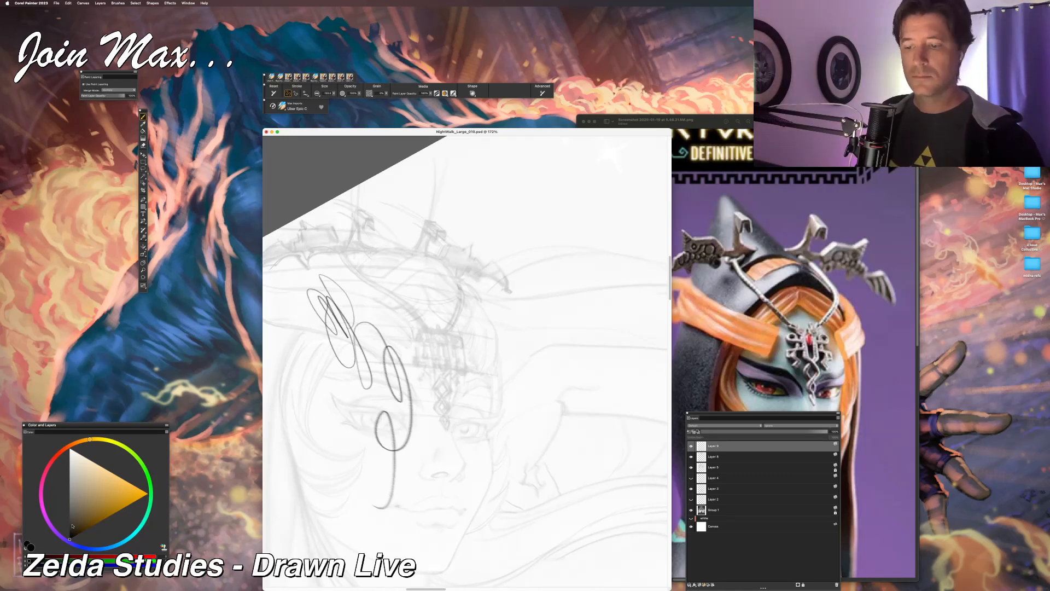
{"action": "key", "text": "super+z"}
Step: Choose a medium grey and draw the interlaced central lines of the forehead pendant over the rough headpiece sketch
{"action": "left_click_drag", "start_coordinate": [76, 502], "coordinate": [69, 498]}
{"action": "left_click", "coordinate": [66, 496]}
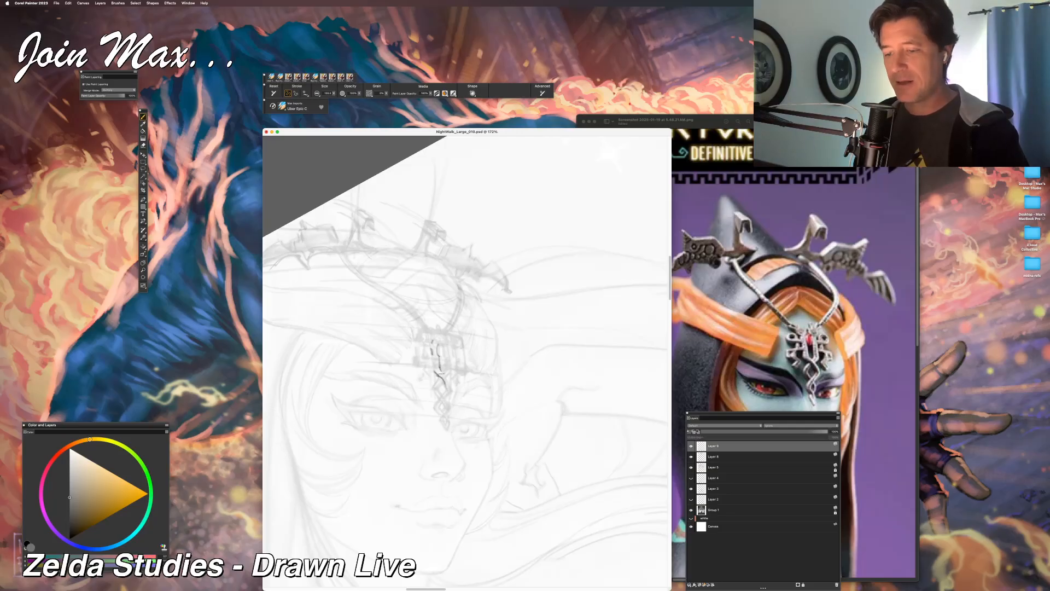
{"action": "left_click_drag", "start_coordinate": [440, 371], "coordinate": [449, 387]}
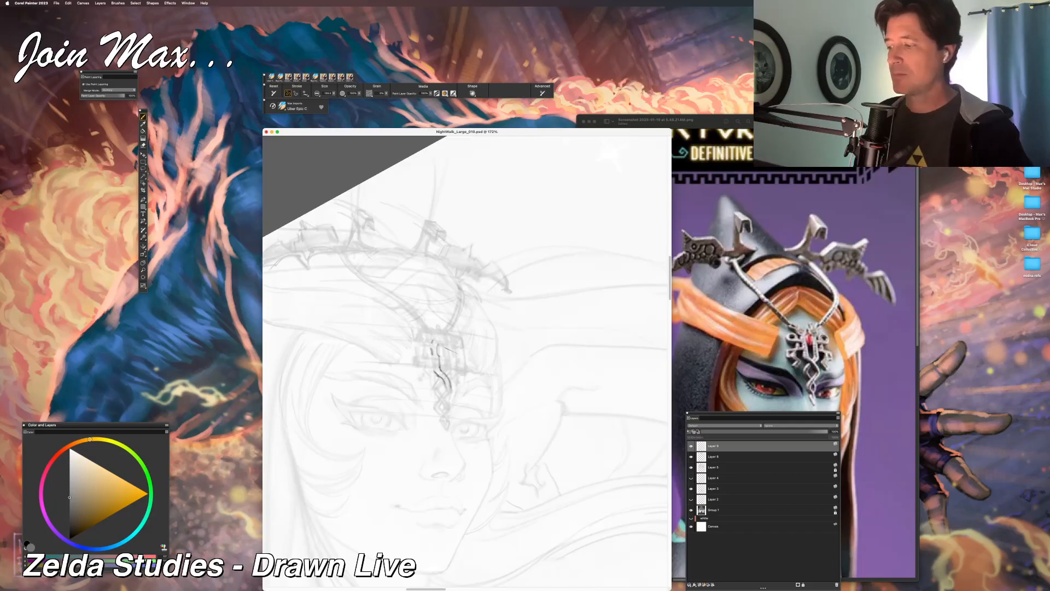
{"action": "left_click_drag", "start_coordinate": [433, 379], "coordinate": [438, 387]}
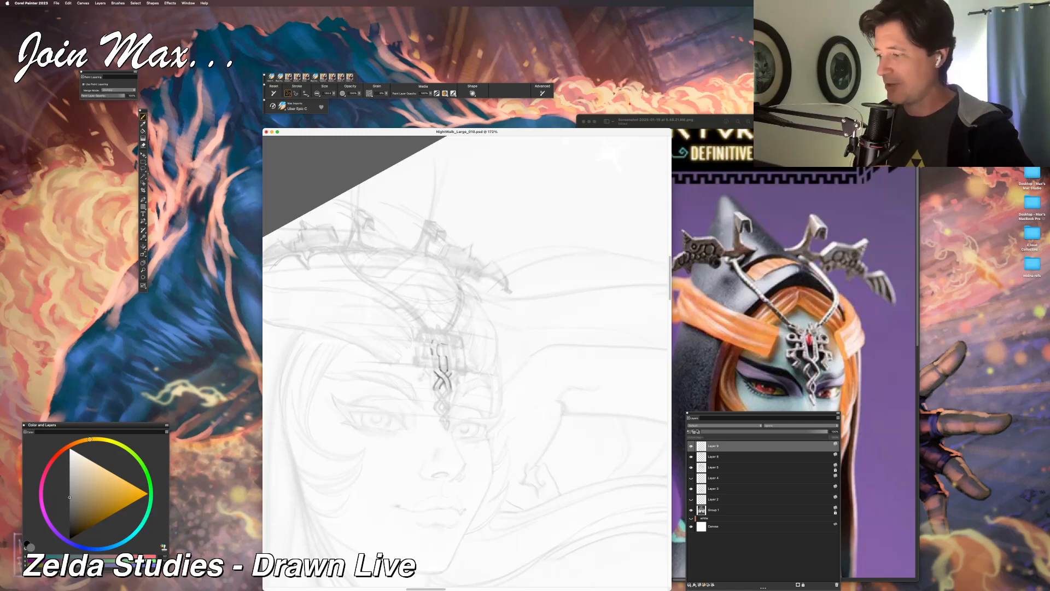
{"action": "mouse_move", "coordinate": [451, 351]}
{"action": "left_mouse_down"}
{"action": "mouse_move", "coordinate": [451, 372]}
{"action": "mouse_move", "coordinate": [451, 356]}
{"action": "left_mouse_up"}
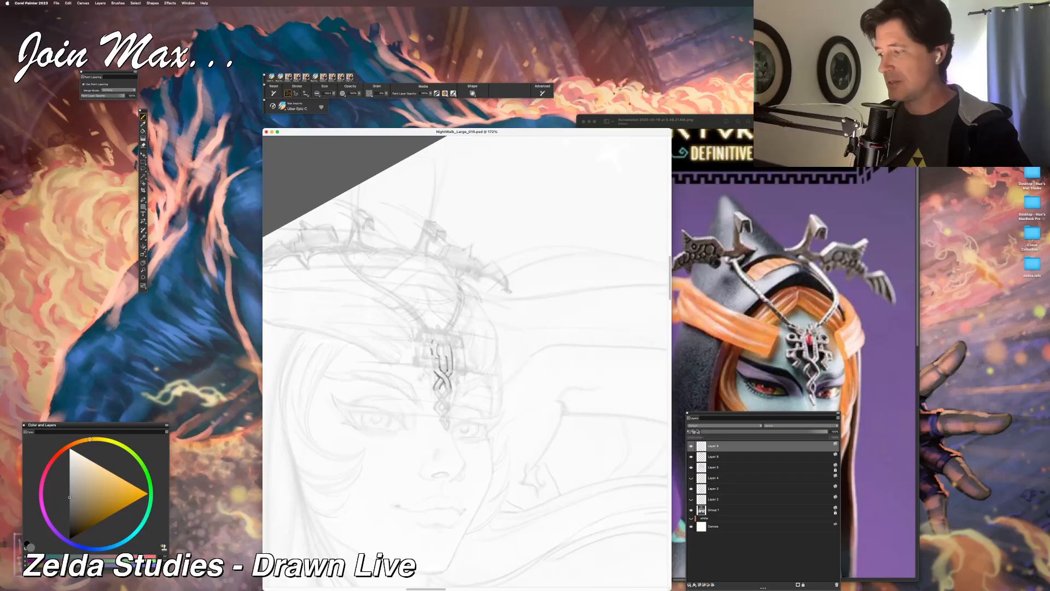
Step: Draw the pendant's inner vertical bars, flared side hooks and top ring to match the reference, undoing stray strokes
{"action": "left_click_drag", "start_coordinate": [431, 341], "coordinate": [432, 355]}
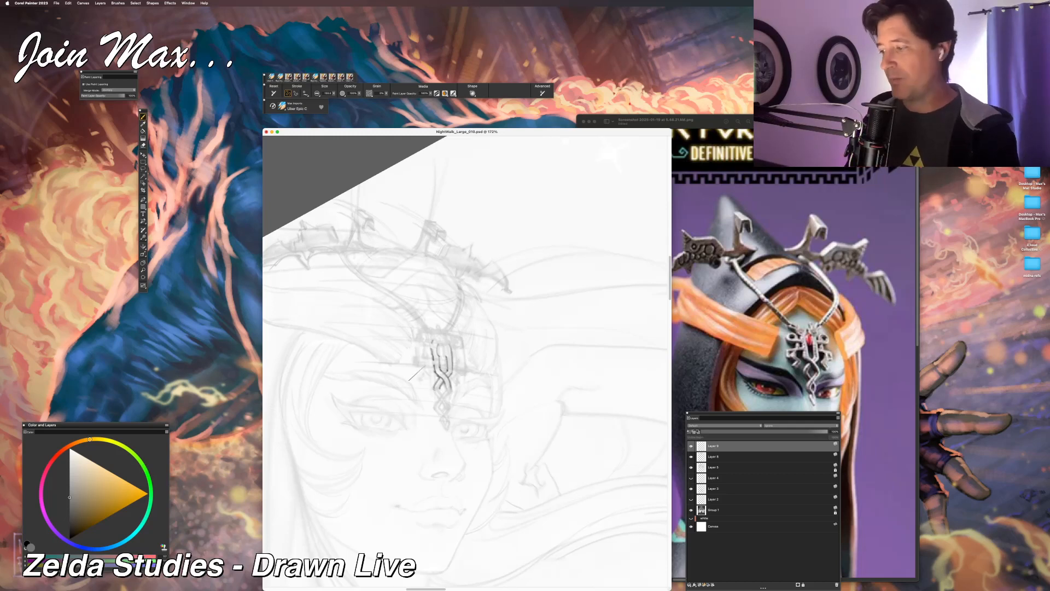
{"action": "left_click_drag", "start_coordinate": [395, 326], "coordinate": [375, 348]}
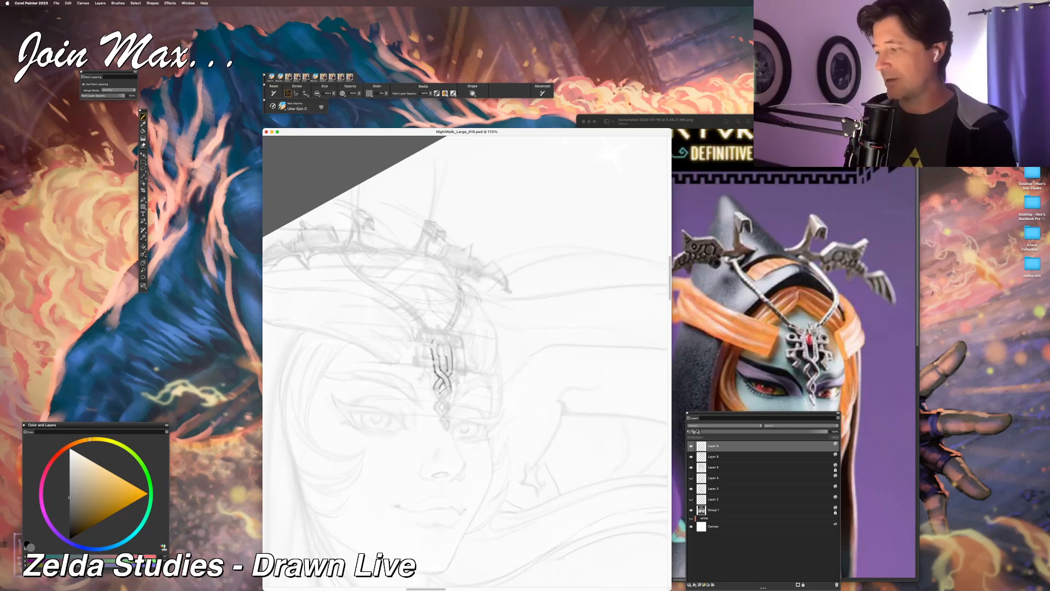
{"action": "mouse_move", "coordinate": [432, 363]}
{"action": "left_mouse_down"}
{"action": "mouse_move", "coordinate": [428, 372]}
{"action": "mouse_move", "coordinate": [454, 373]}
{"action": "left_mouse_up"}
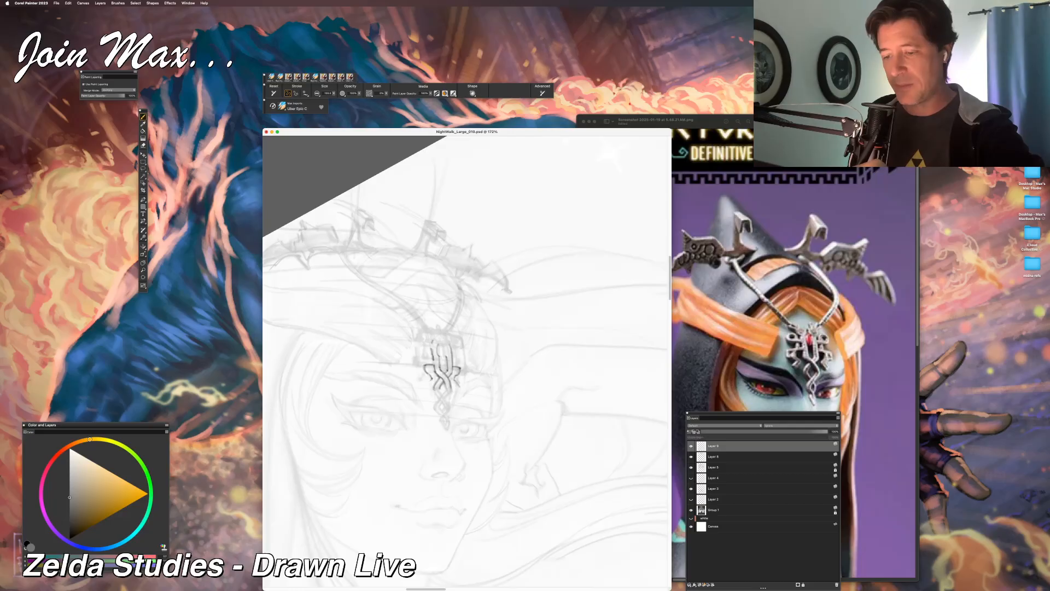
{"action": "left_click_drag", "start_coordinate": [368, 413], "coordinate": [375, 415]}
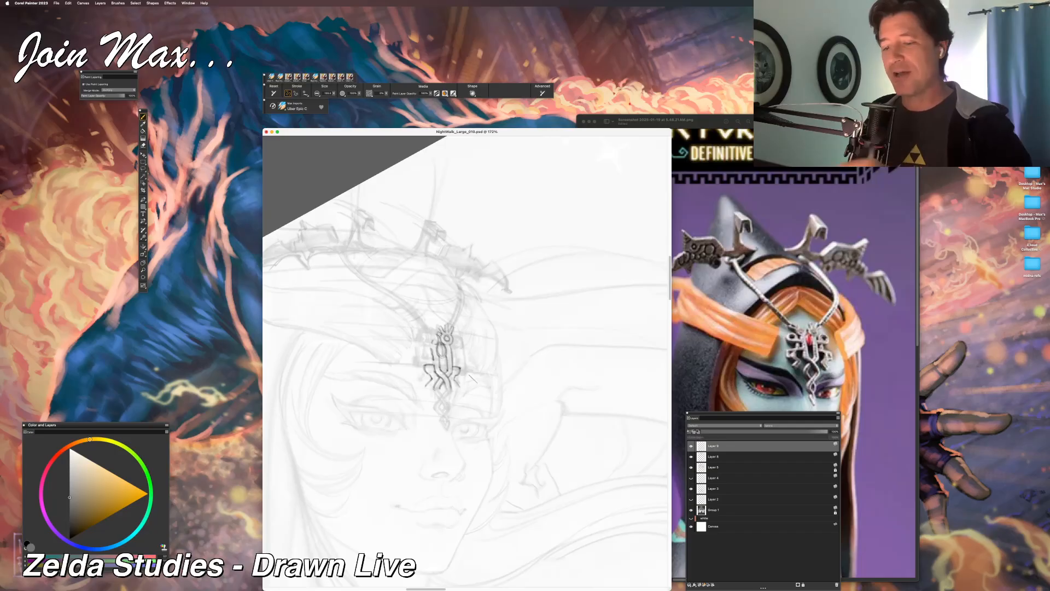
{"action": "key", "text": "super+z"}
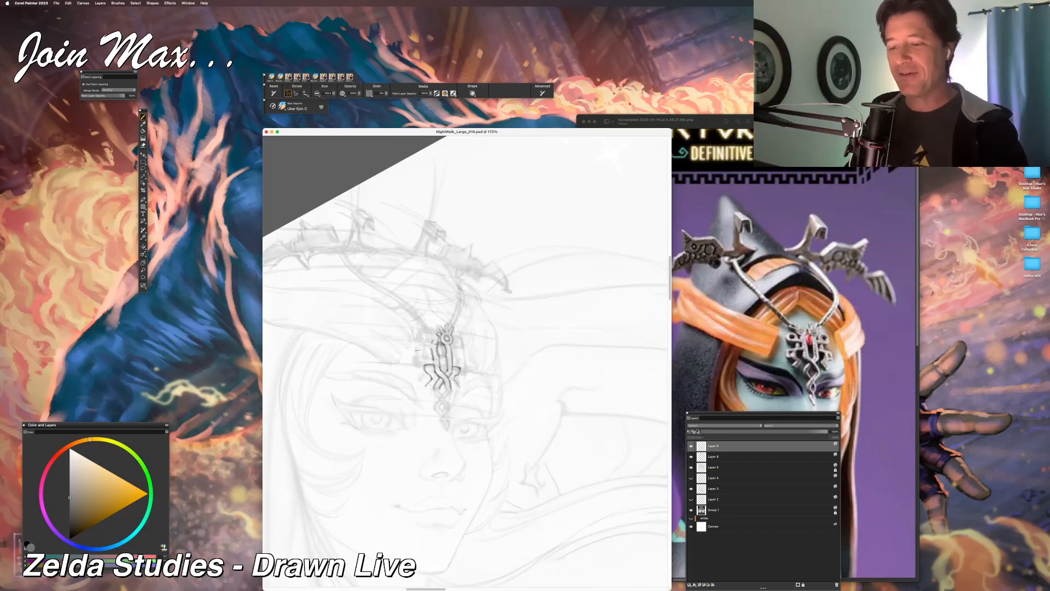
Step: Reduce the Eraser size, clean up the pendant lines, and draw the interlaced diamond links down to its lower tip
{"action": "key", "text": "n"}
{"action": "left_click", "coordinate": [332, 93]}
{"action": "left_click_drag", "start_coordinate": [330, 93], "coordinate": [323, 91]}
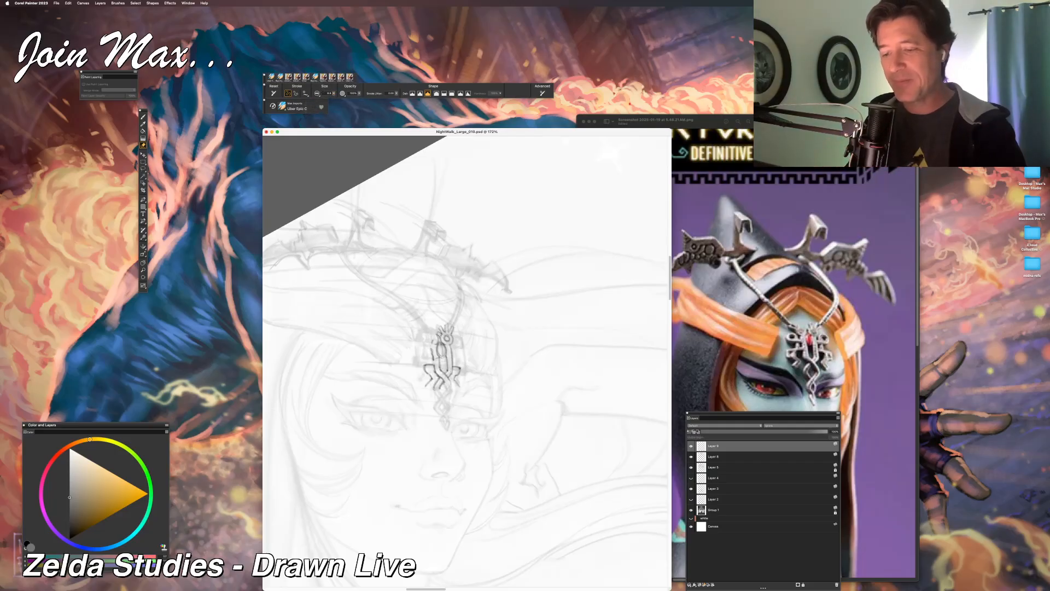
{"action": "key", "text": "b"}
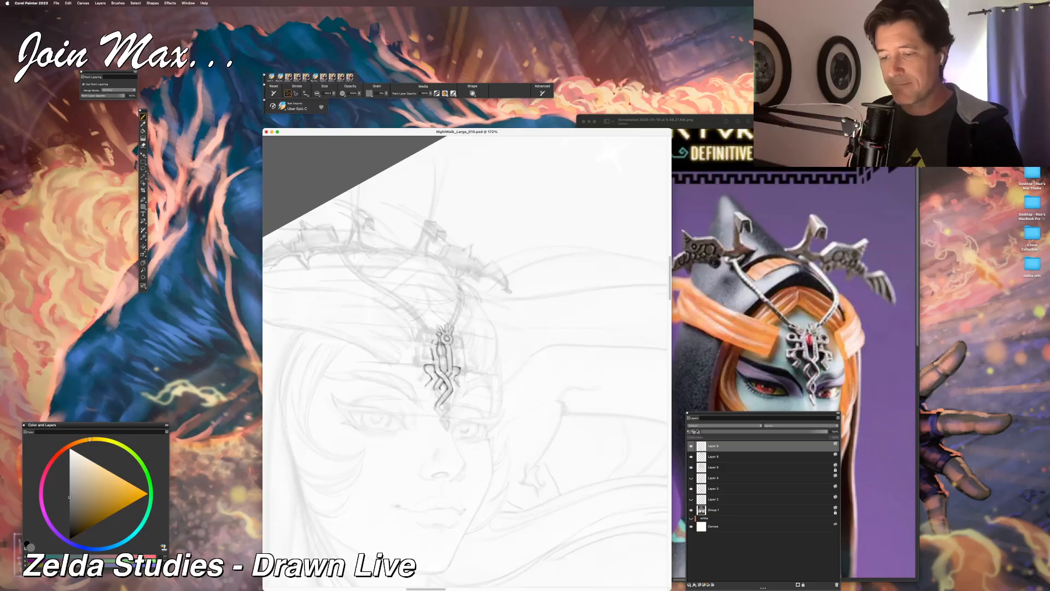
{"action": "left_click_drag", "start_coordinate": [431, 390], "coordinate": [434, 392]}
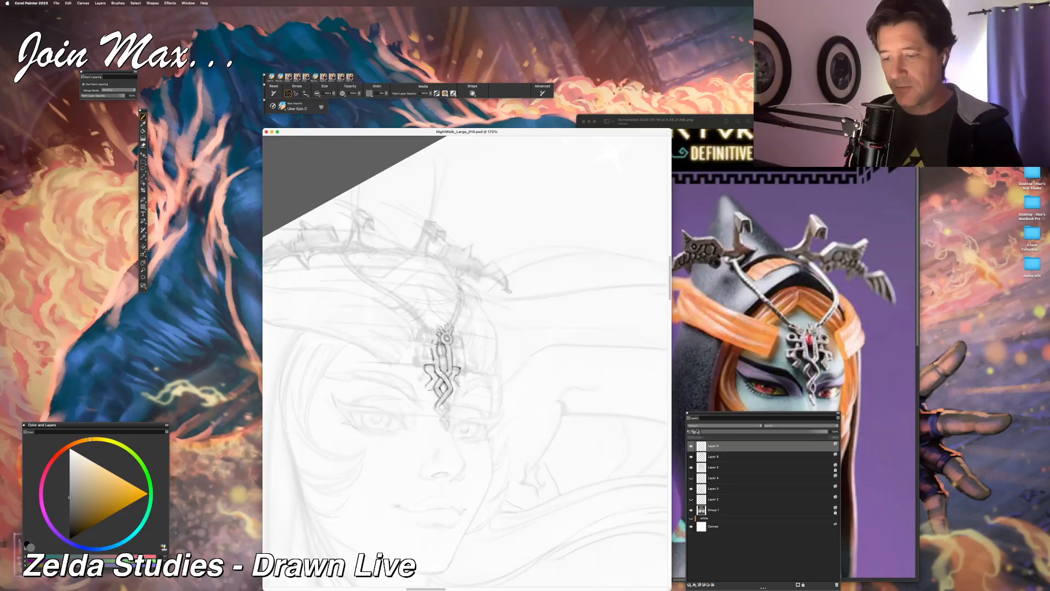
{"action": "left_click_drag", "start_coordinate": [436, 404], "coordinate": [446, 398]}
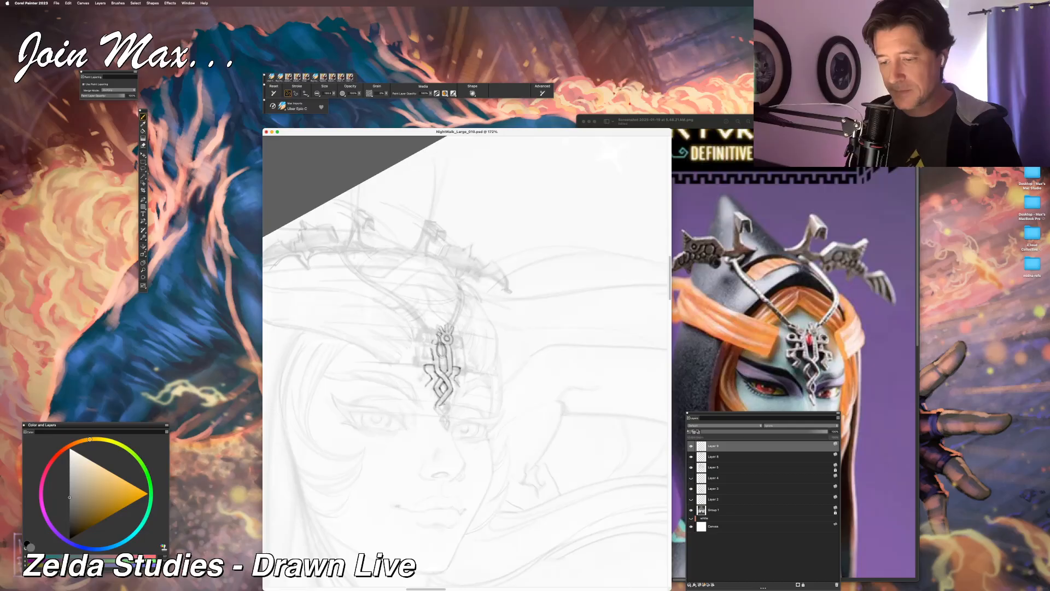
{"action": "key", "text": "super+z"}
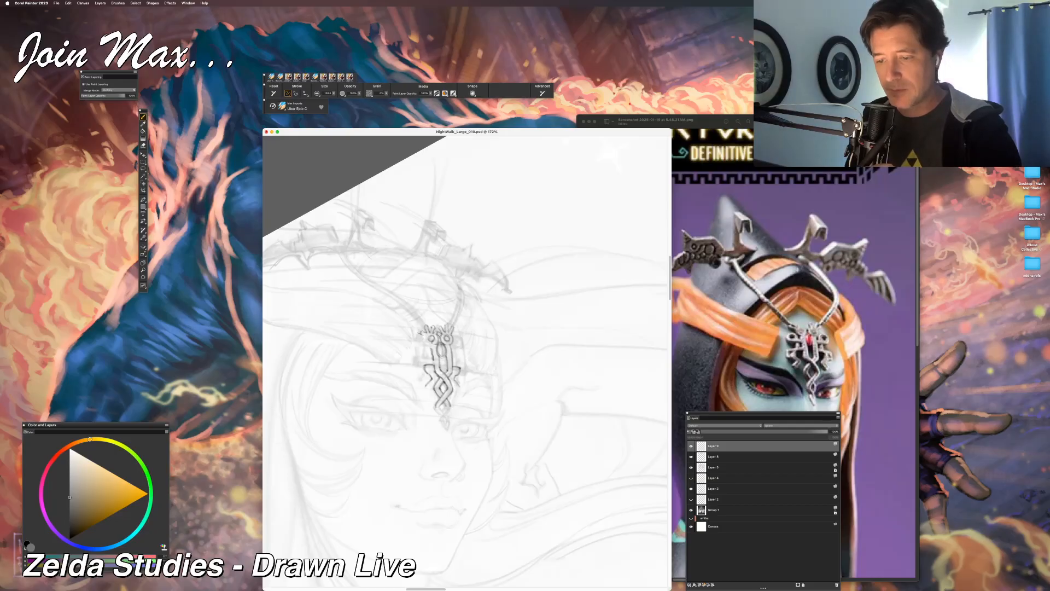
Step: Refine the pendant's crown-like top and upper frame, alternating between erasing and drawing, and undo the stray strokes above it
{"action": "mouse_move", "coordinate": [425, 315]}
{"action": "left_mouse_down"}
{"action": "mouse_move", "coordinate": [432, 318]}
{"action": "mouse_move", "coordinate": [422, 343]}
{"action": "left_mouse_up"}
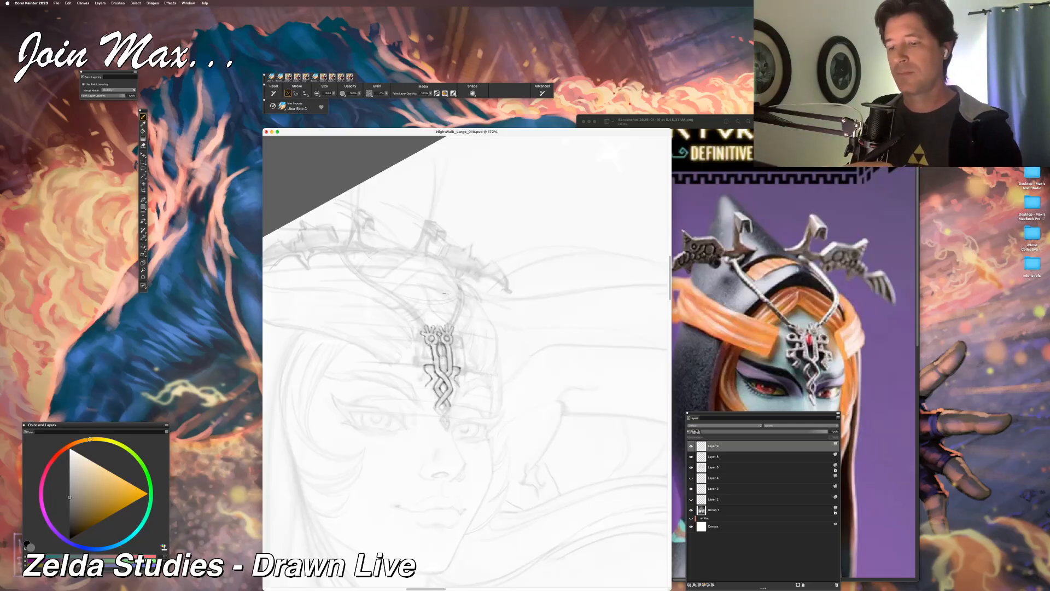
{"action": "key", "text": "n"}
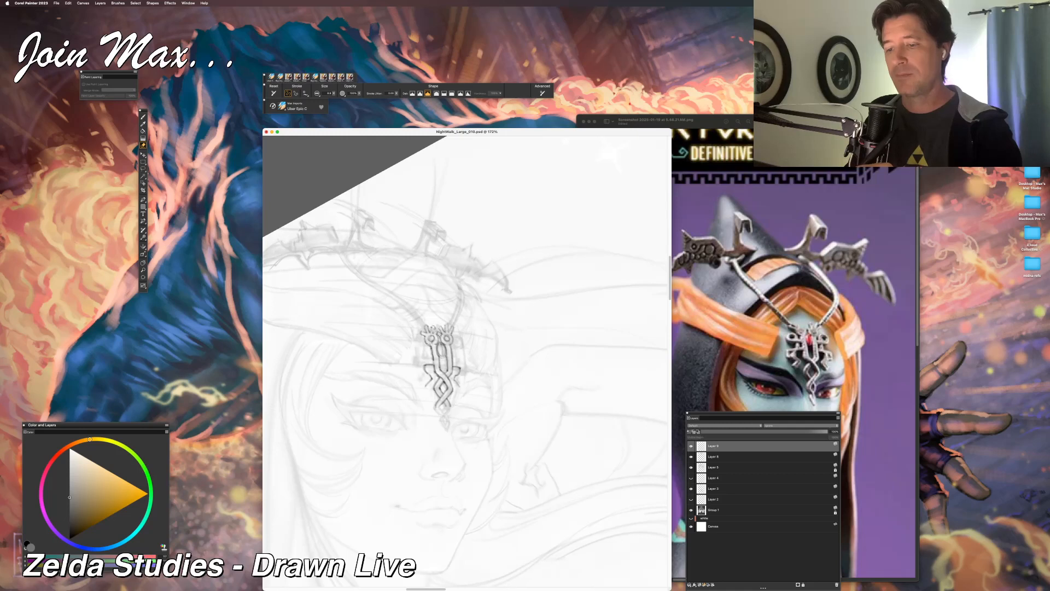
{"action": "key", "text": "b"}
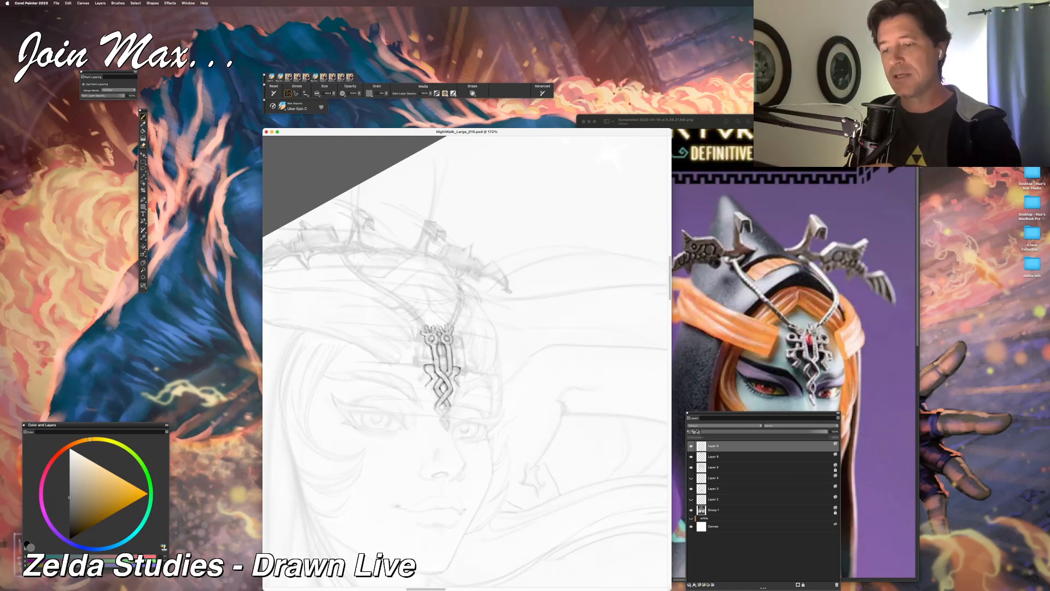
{"action": "key", "text": "n"}
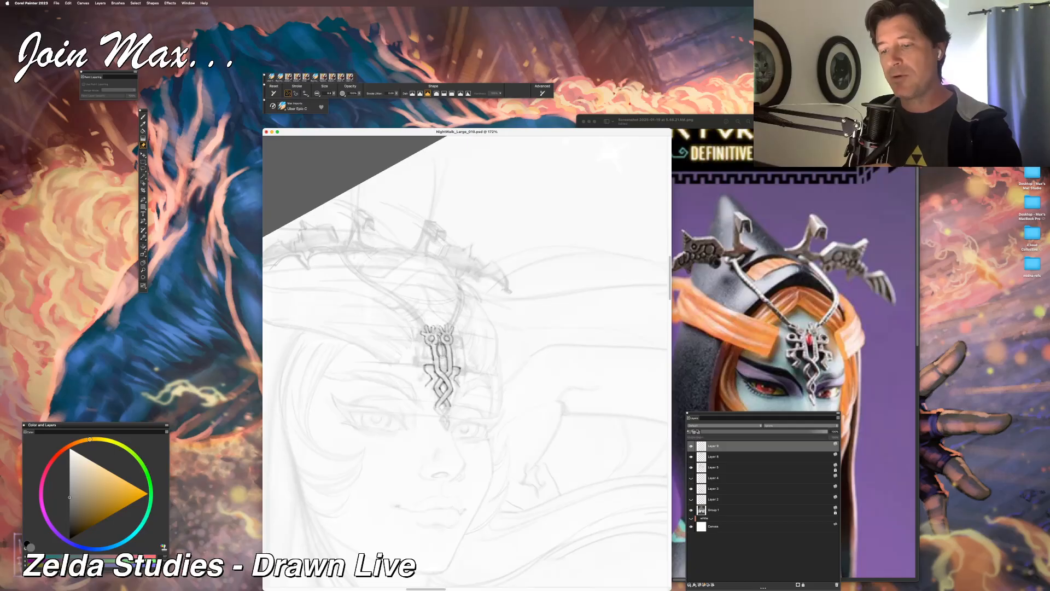
{"action": "key", "text": "b"}
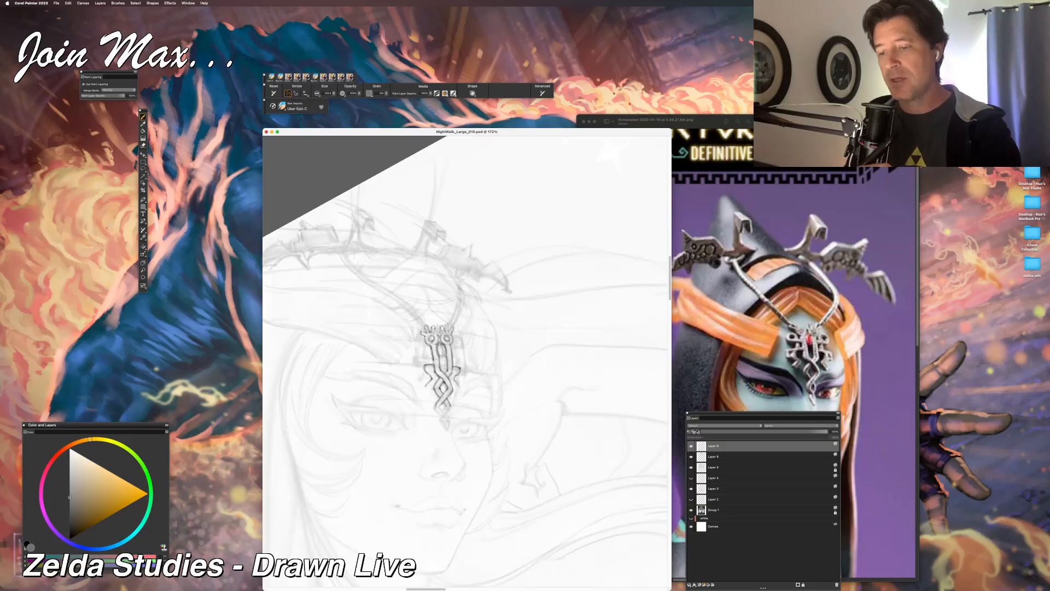
{"action": "key", "text": "n"}
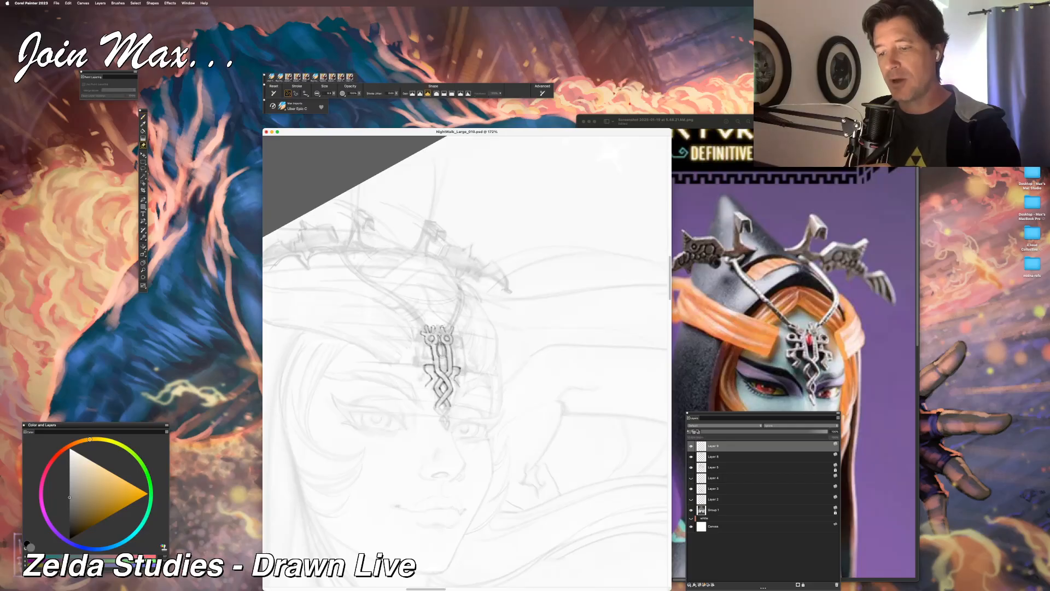
{"action": "key", "text": "b"}
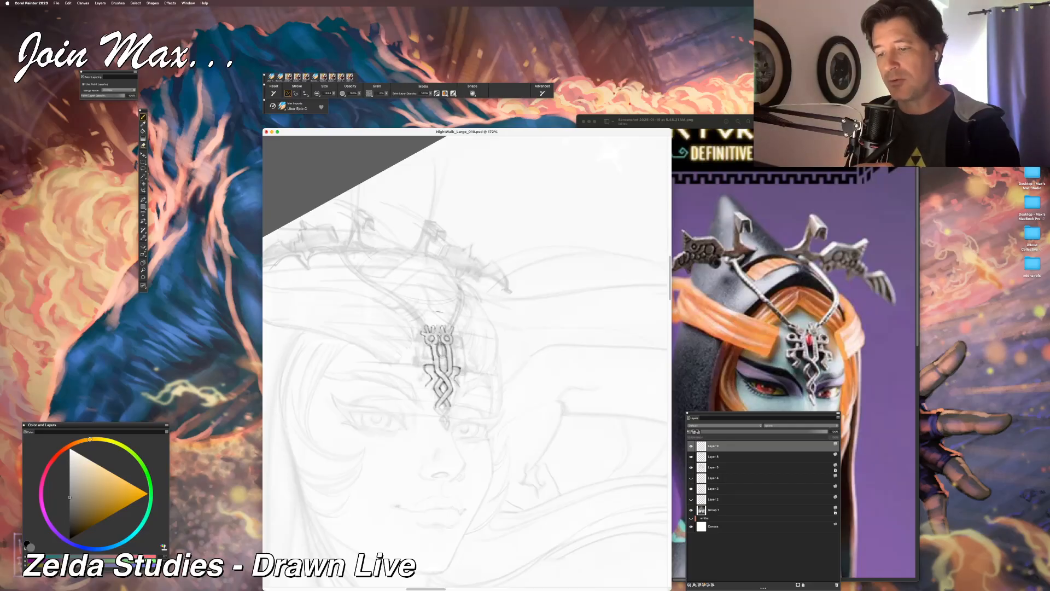
{"action": "key", "text": "super+z"}
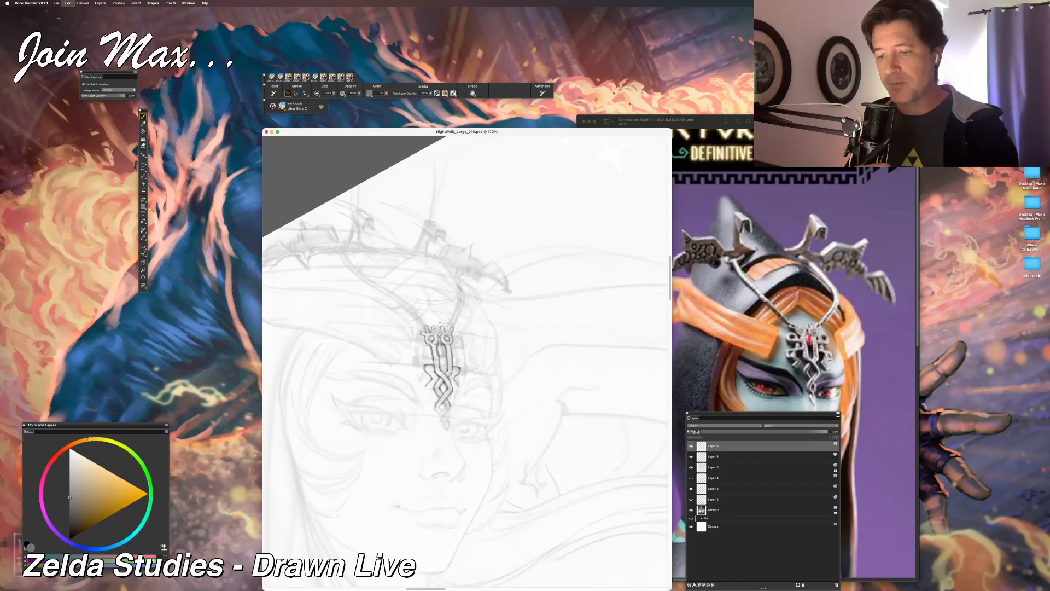
{"action": "key", "text": "super+z"}
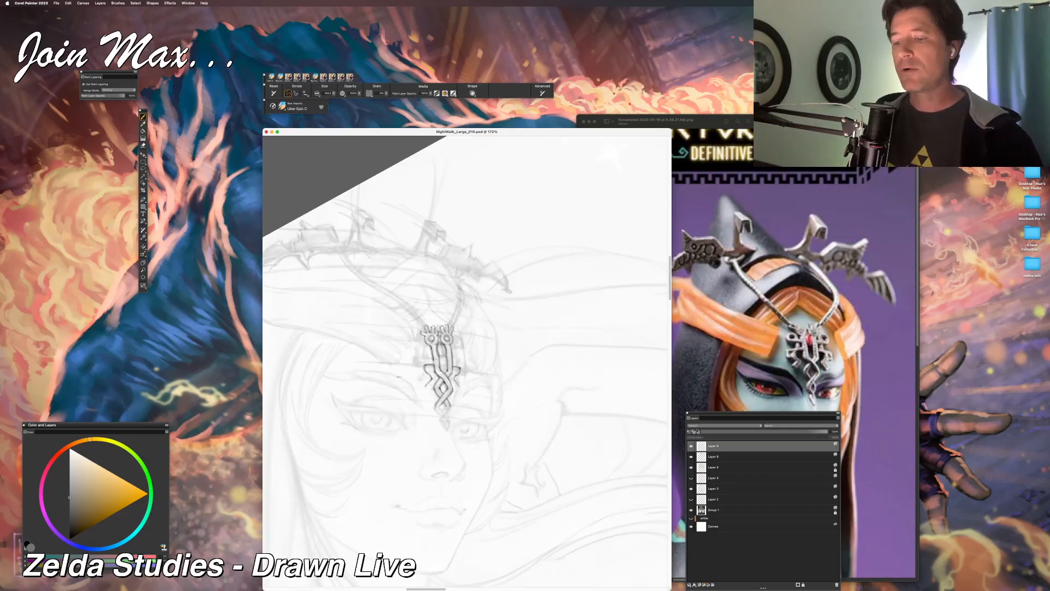
Step: Lasso the pendant's upper section on the viewer's left, place it on its own layer, and merge it with the pendant layer below
{"action": "key", "text": "l"}
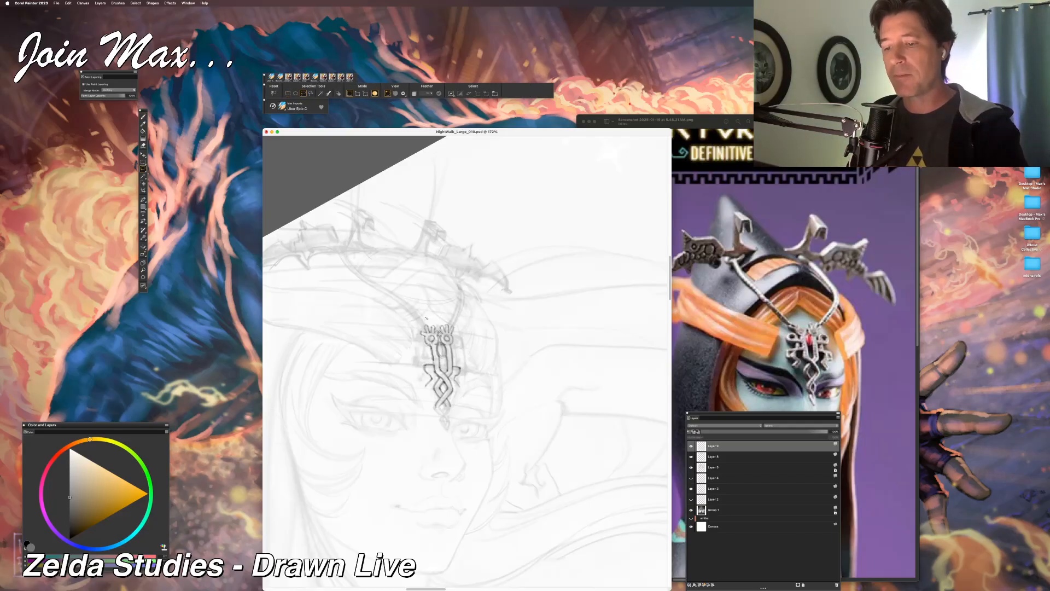
{"action": "left_click_drag", "start_coordinate": [419, 317], "coordinate": [428, 352]}
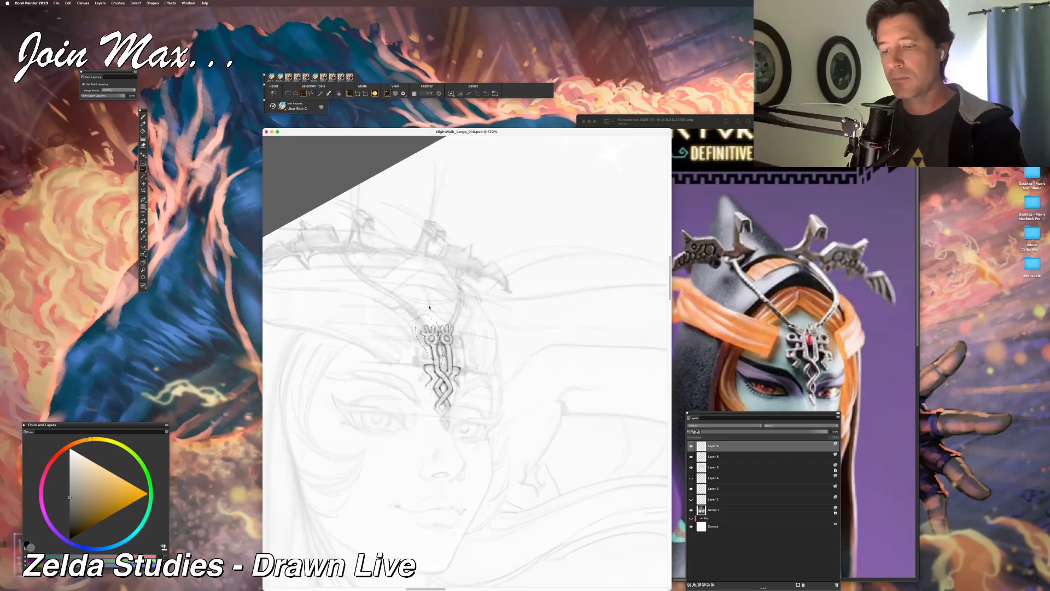
{"action": "key", "text": "super+c"}
{"action": "key", "text": "super+v"}
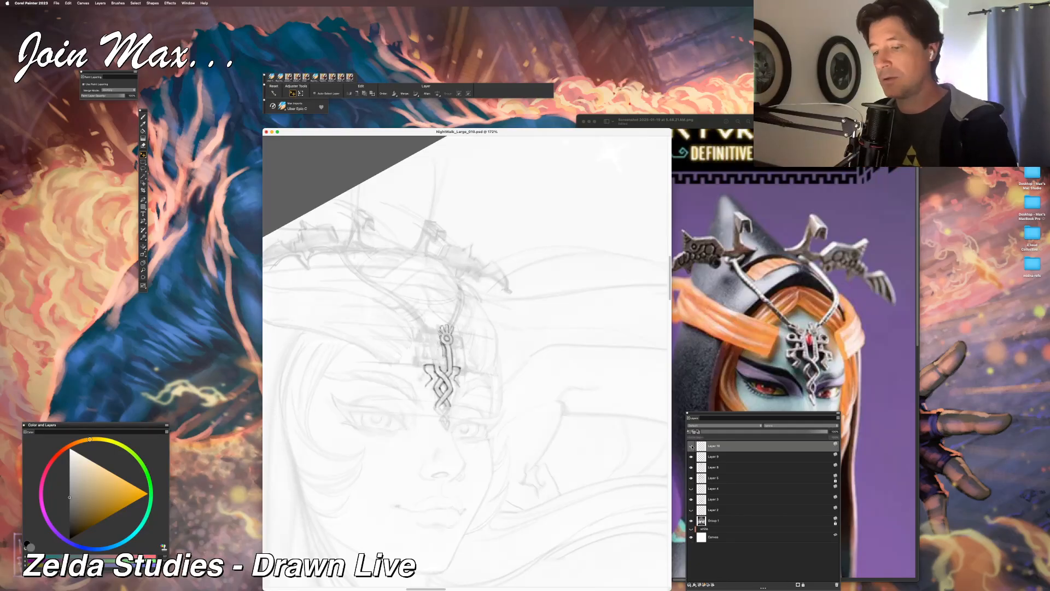
{"action": "left_click", "coordinate": [703, 457], "text": "shift"}
{"action": "key", "text": "super+e"}
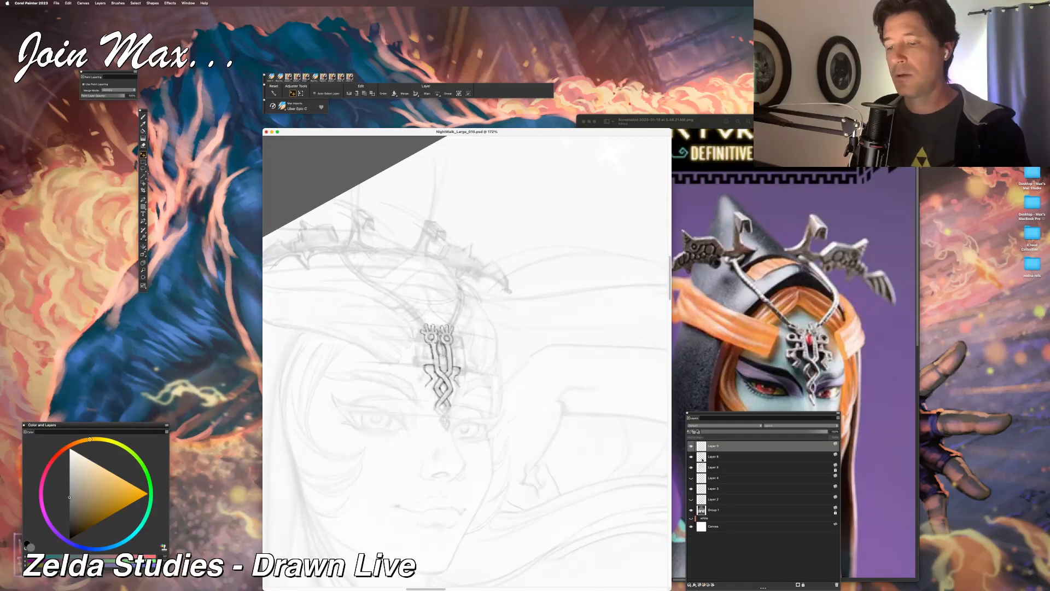
Step: Erase the uneven prongs along the pendant's top edge and redraw them with the brush
{"action": "key", "text": "n"}
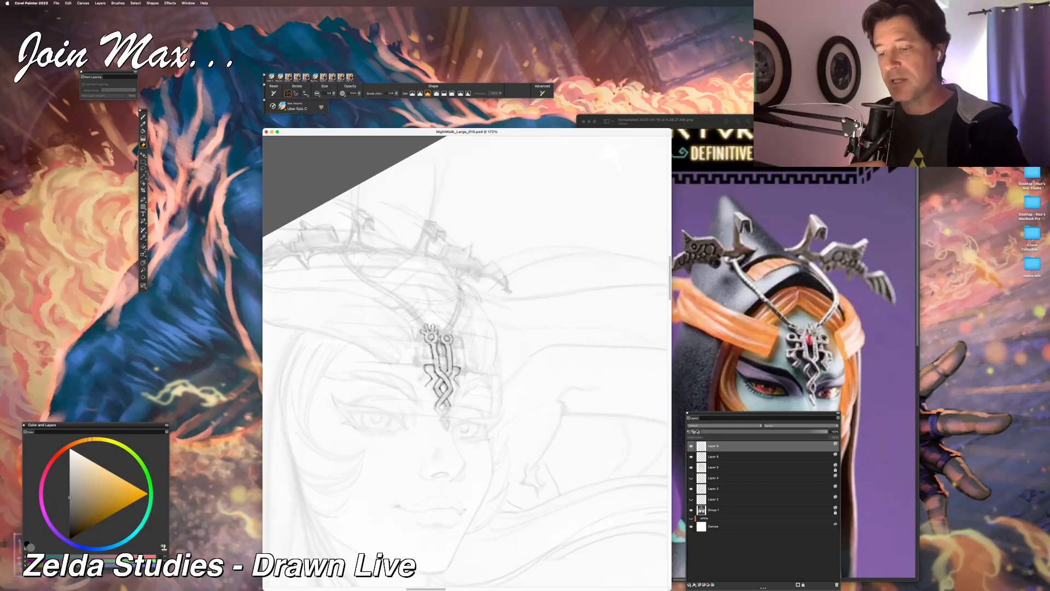
{"action": "key", "text": "b"}
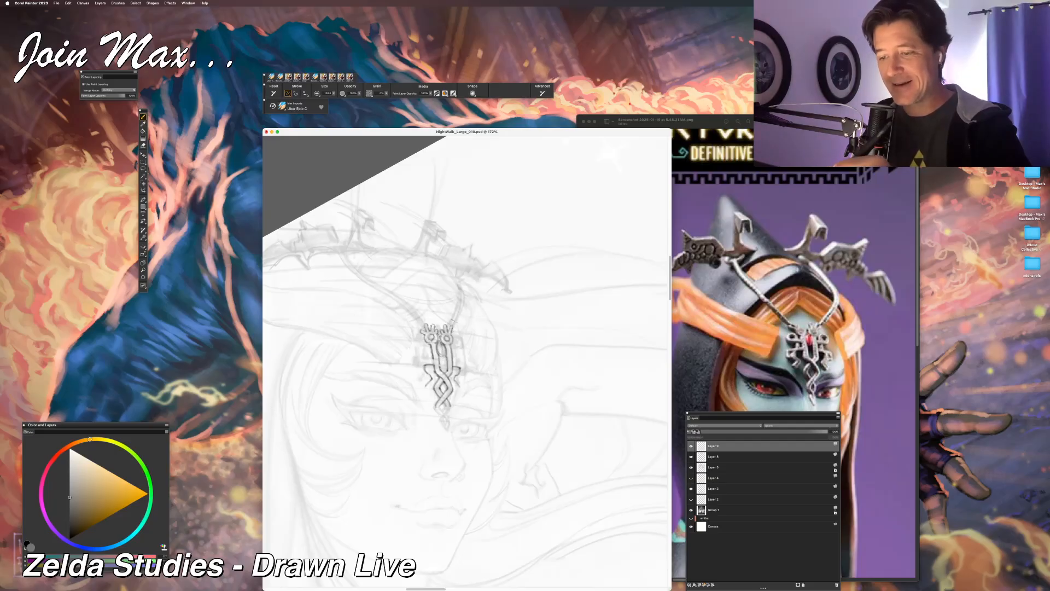
Step: Touch up the pendant's lines with the eraser and brush, checking its overall look within the whole sketch
{"action": "key", "text": "n"}
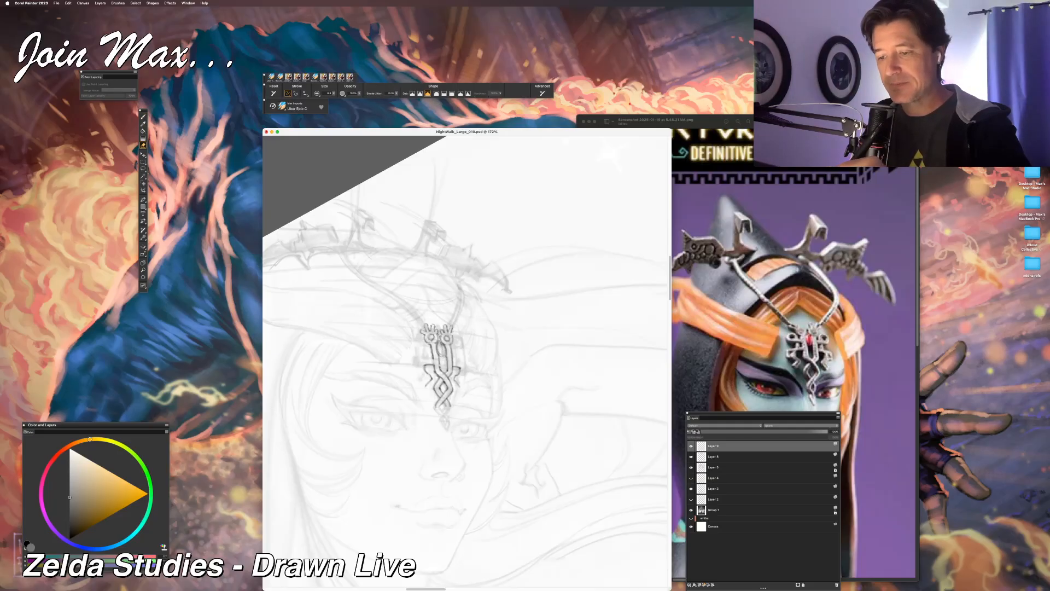
{"action": "key", "text": "b"}
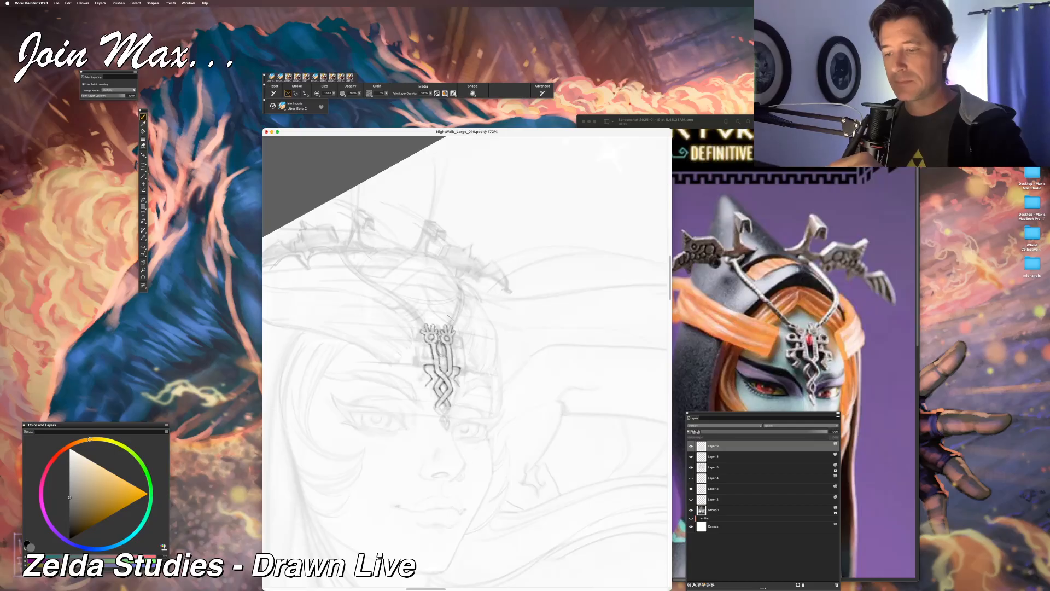
{"action": "key", "text": "super+minus"}
{"action": "key", "text": "super+minus"}
{"action": "key", "text": "super+minus"}
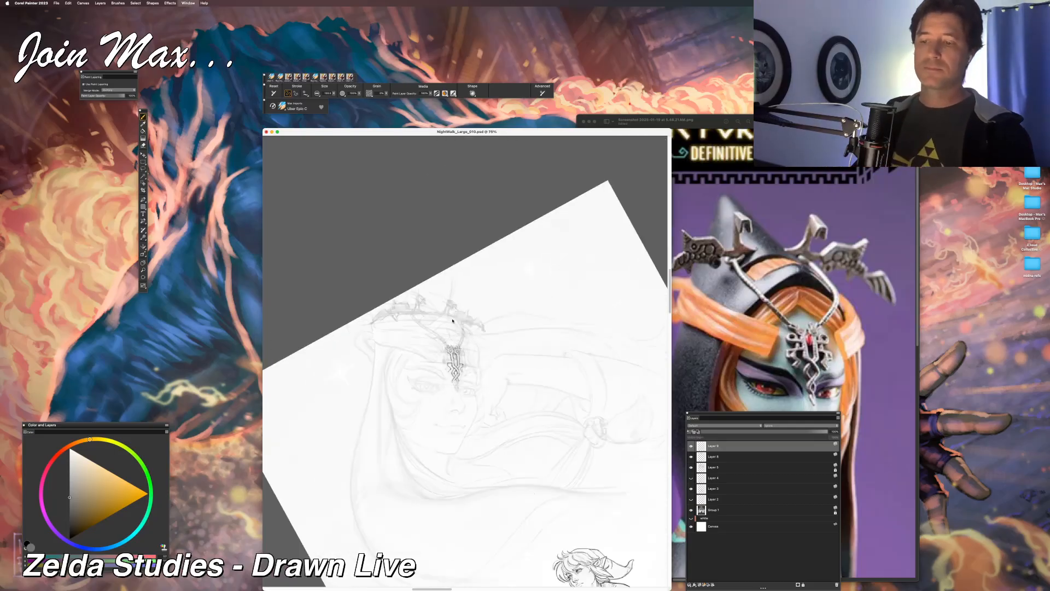
{"action": "key", "text": "super+plus"}
{"action": "key", "text": "super+plus"}
{"action": "key", "text": "super+plus"}
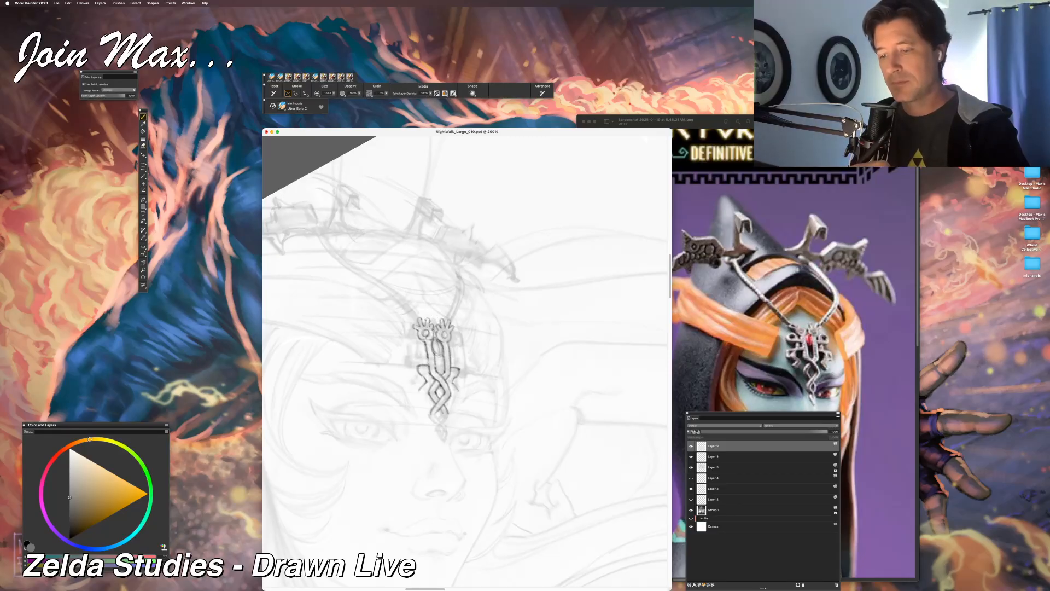
Step: Erase and redraw the small prongs along the pendant's top edge, adding short strokes above its center
{"action": "key", "text": "n"}
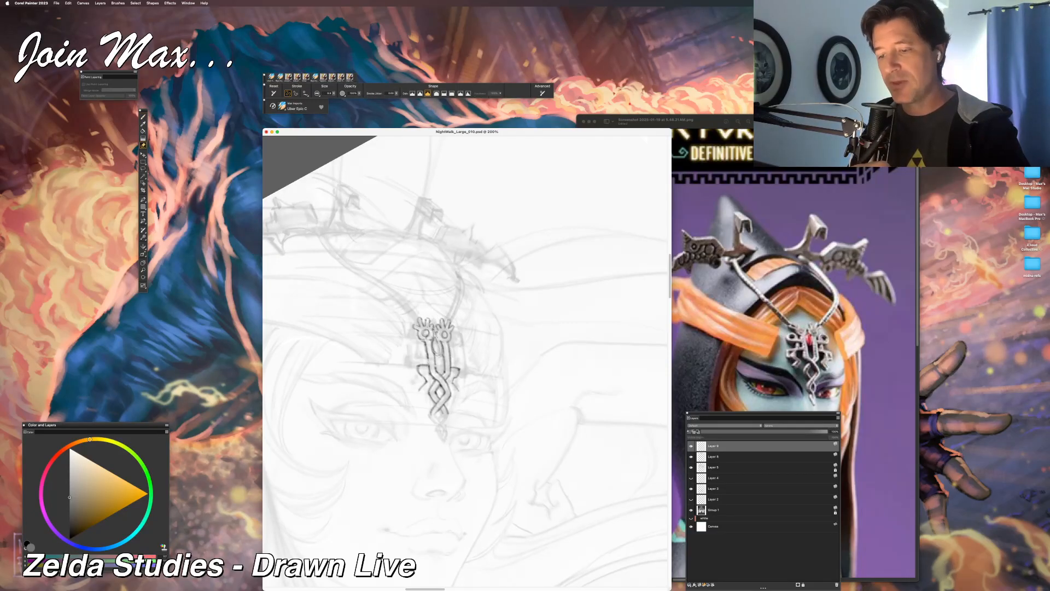
{"action": "key", "text": "b"}
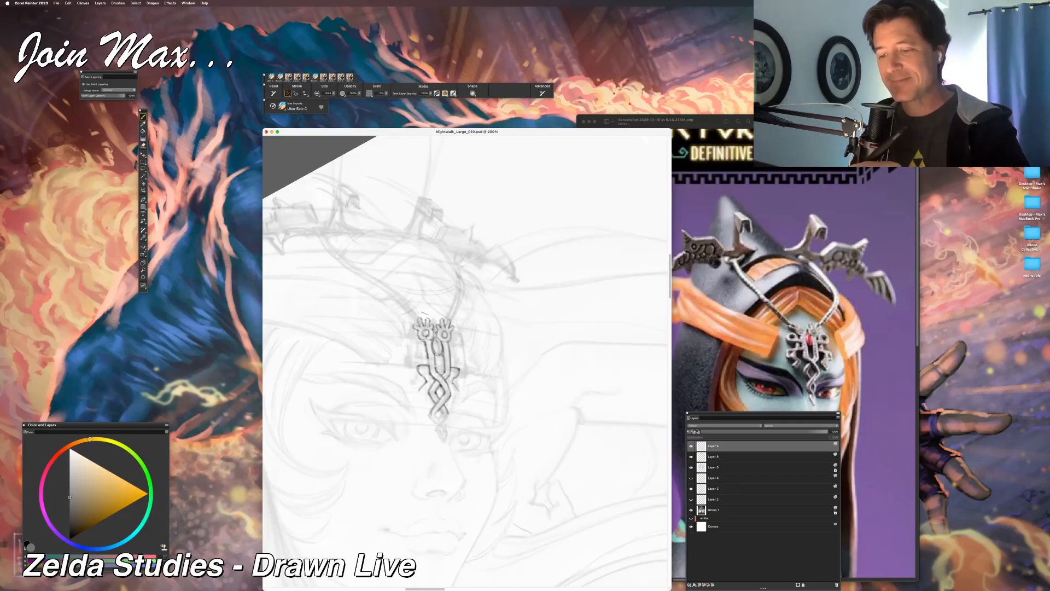
{"action": "key", "text": "n"}
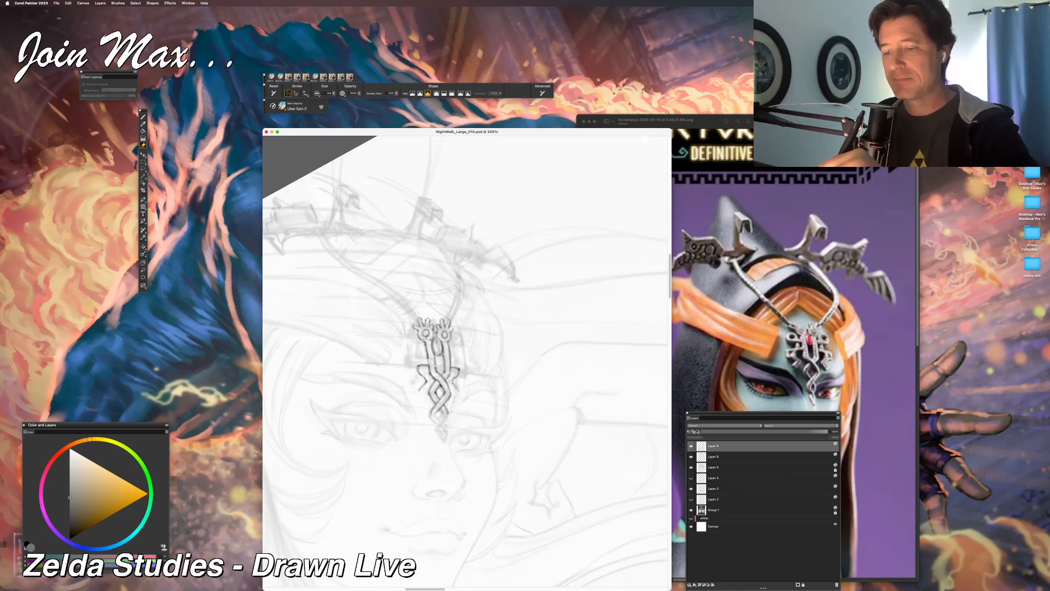
{"action": "key", "text": "b"}
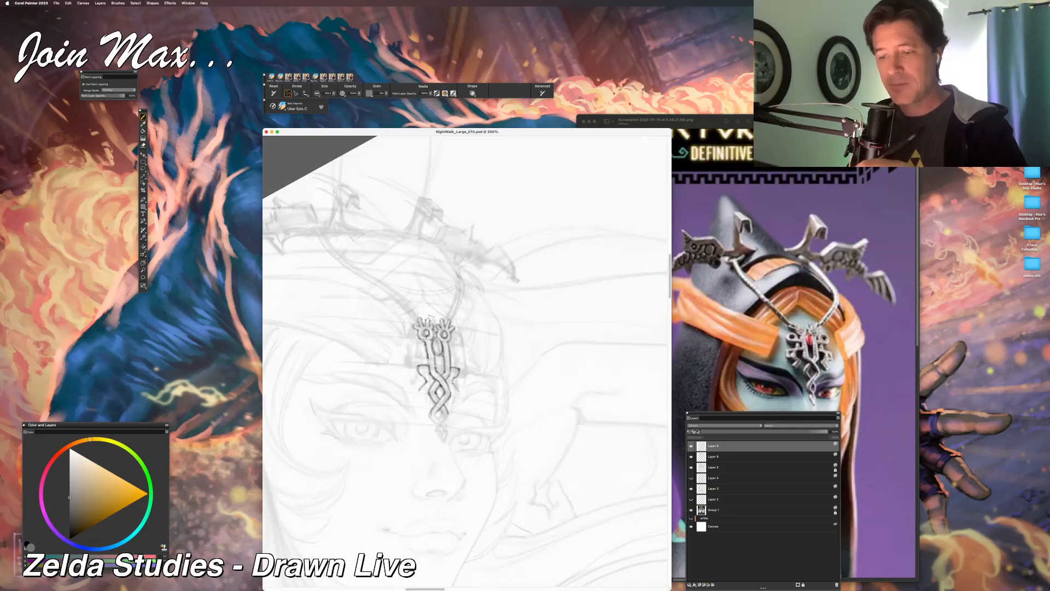
{"action": "mouse_move", "coordinate": [430, 316]}
{"action": "left_mouse_down"}
{"action": "mouse_move", "coordinate": [414, 336]}
{"action": "mouse_move", "coordinate": [433, 318]}
{"action": "left_mouse_up"}
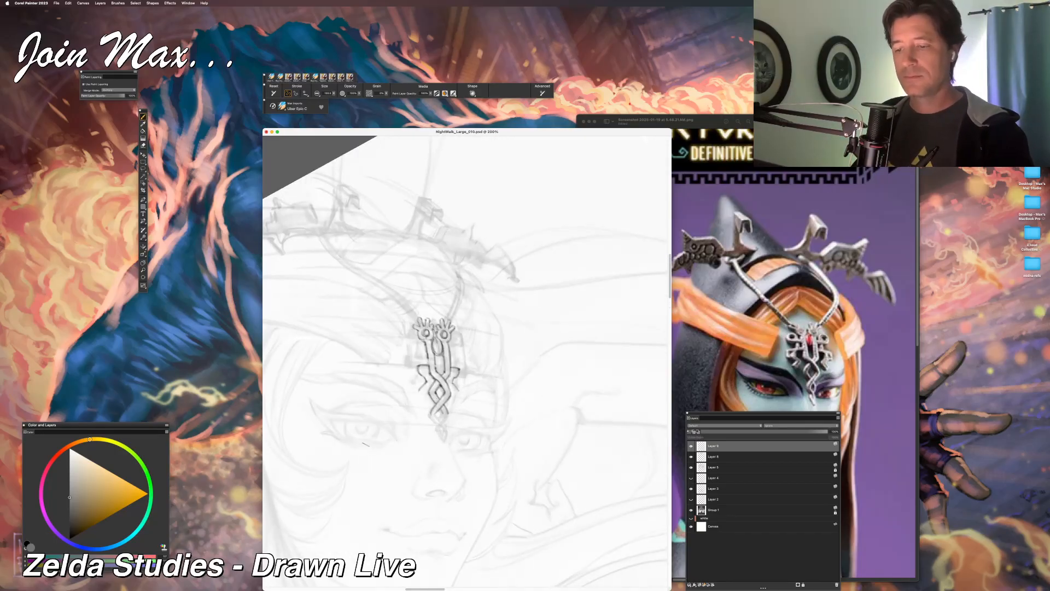
Step: Adjust the gray drawing color slightly, clean up the pendant's edge, and draw the angular side frame on the viewer's right
{"action": "key", "text": "super+minus"}
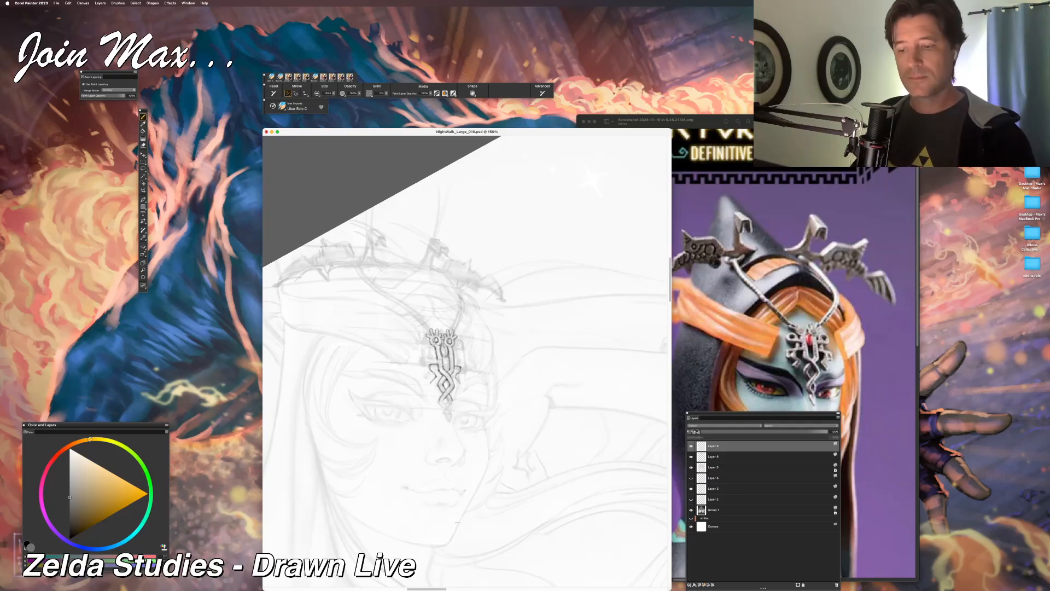
{"action": "left_click", "coordinate": [66, 495]}
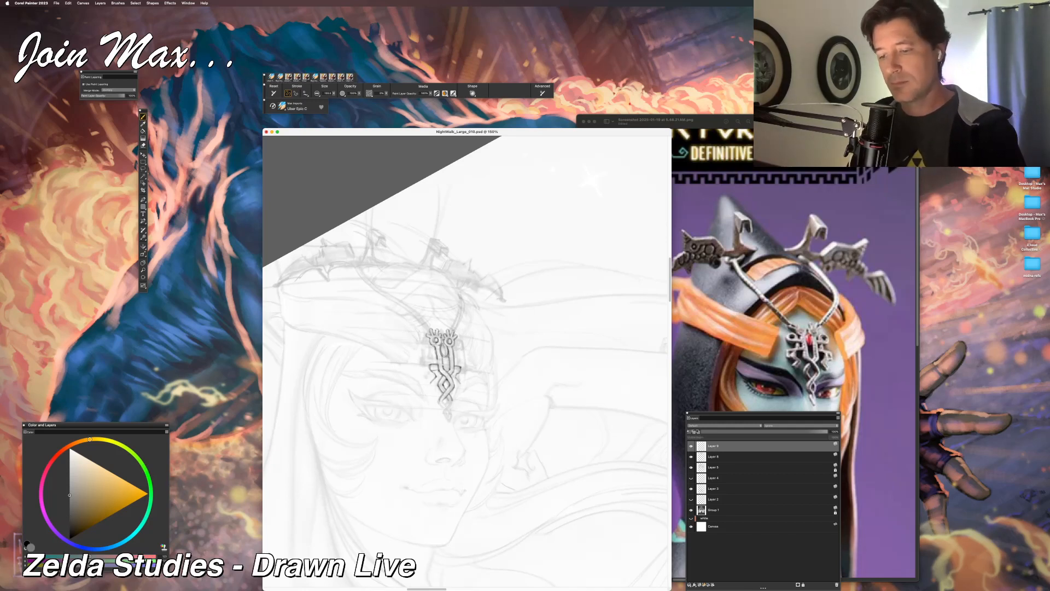
{"action": "key", "text": "n"}
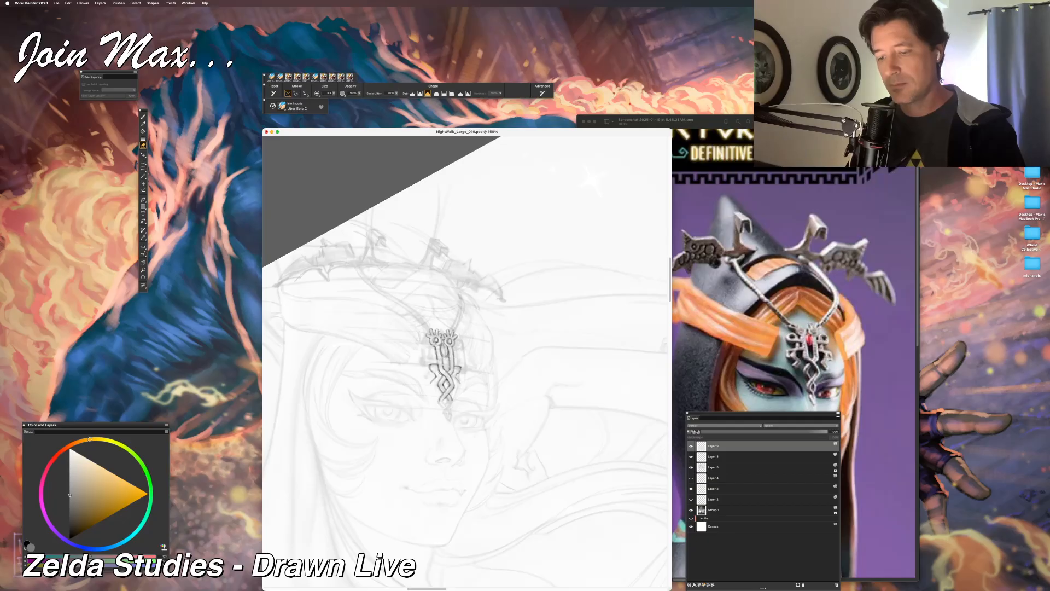
{"action": "key", "text": "b"}
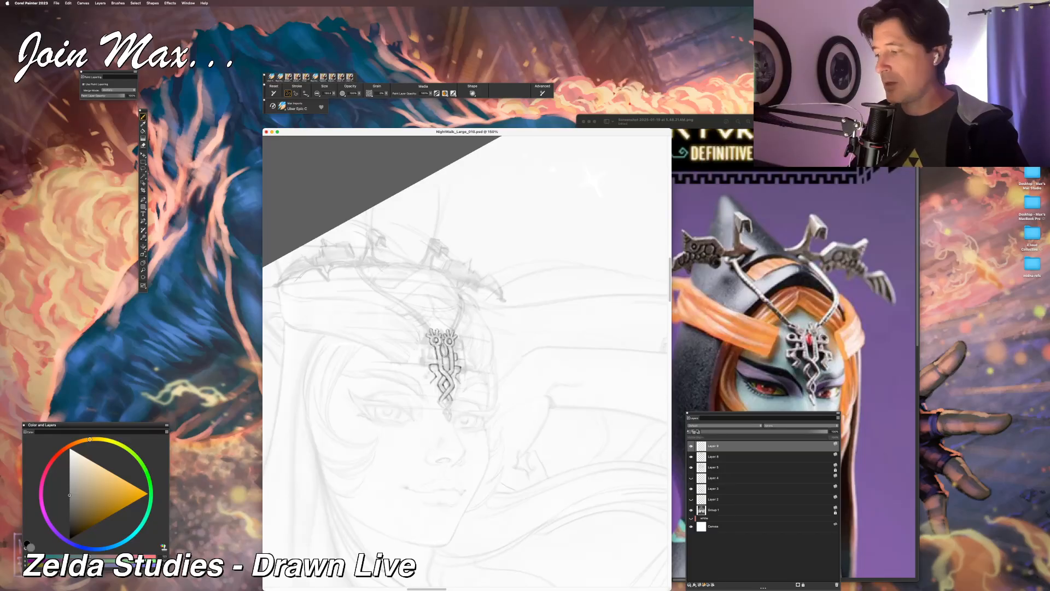
{"action": "left_click_drag", "start_coordinate": [456, 353], "coordinate": [461, 361]}
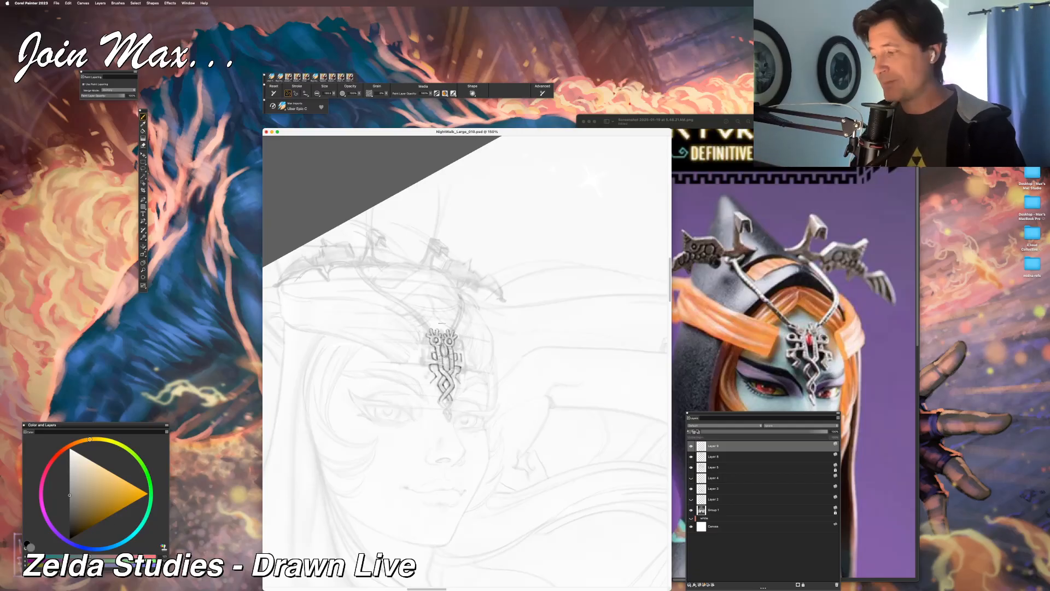
Step: Clean up and draw the pendant's hooked arms on both sides and its lower tip, undoing the unwanted strokes
{"action": "key", "text": "n"}
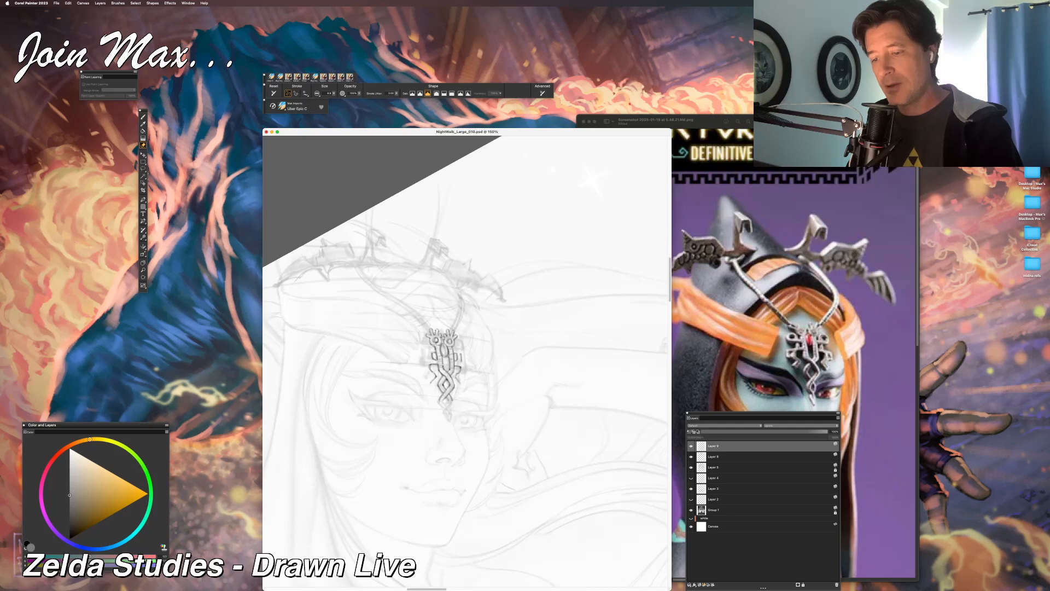
{"action": "key", "text": "b"}
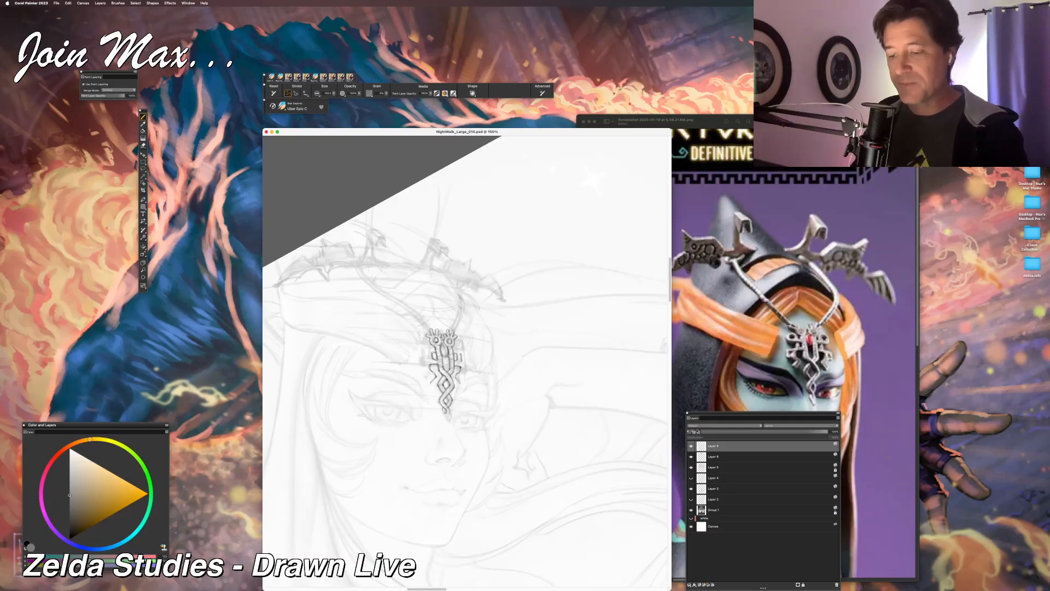
{"action": "key", "text": "super+z"}
{"action": "key", "text": "super+z"}
{"action": "key", "text": "super+z"}
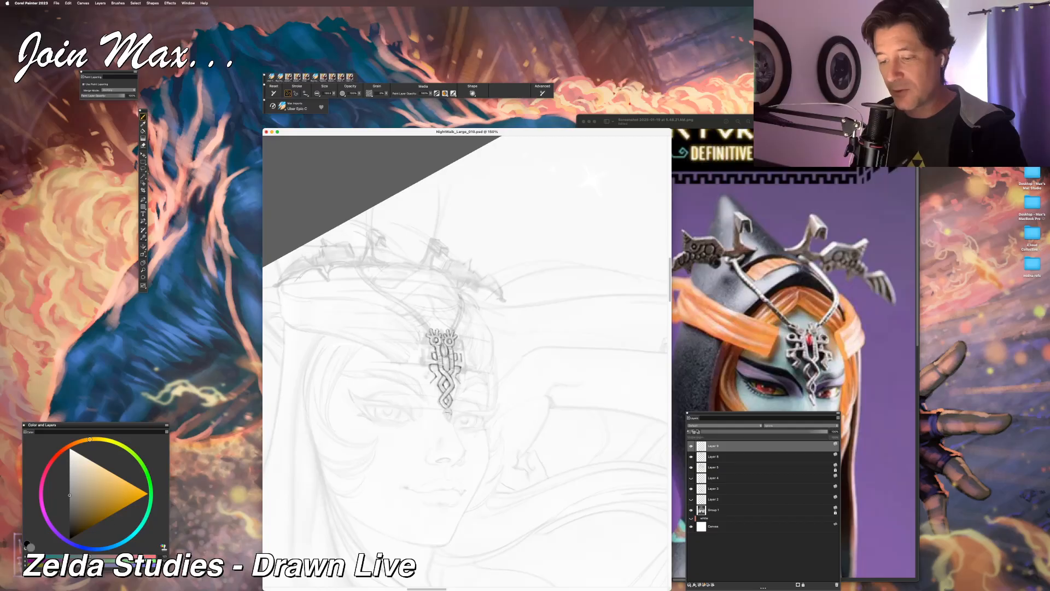
{"action": "key", "text": "super+z"}
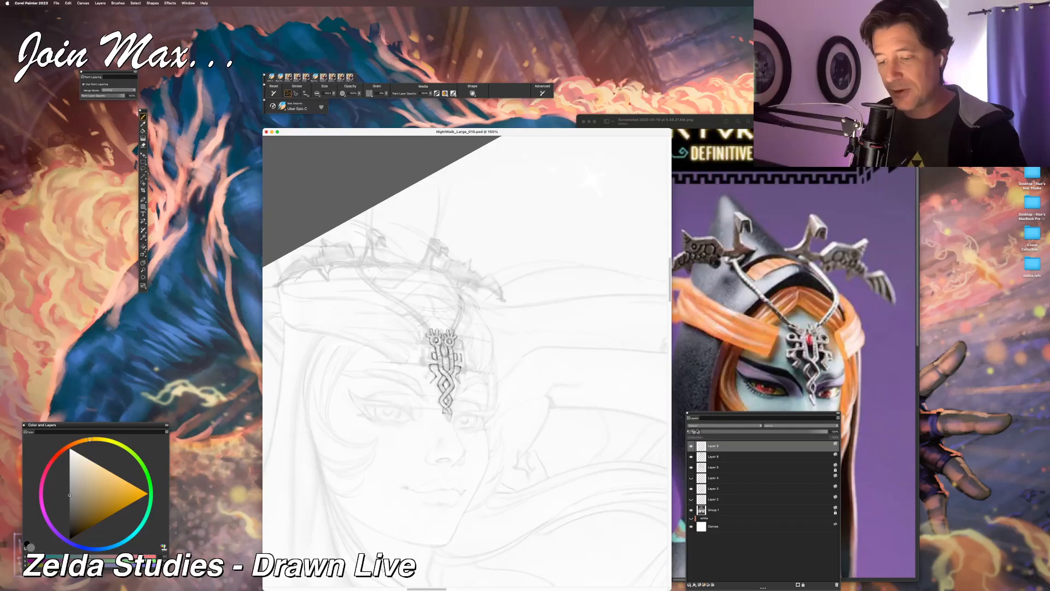
{"action": "key", "text": "super+z"}
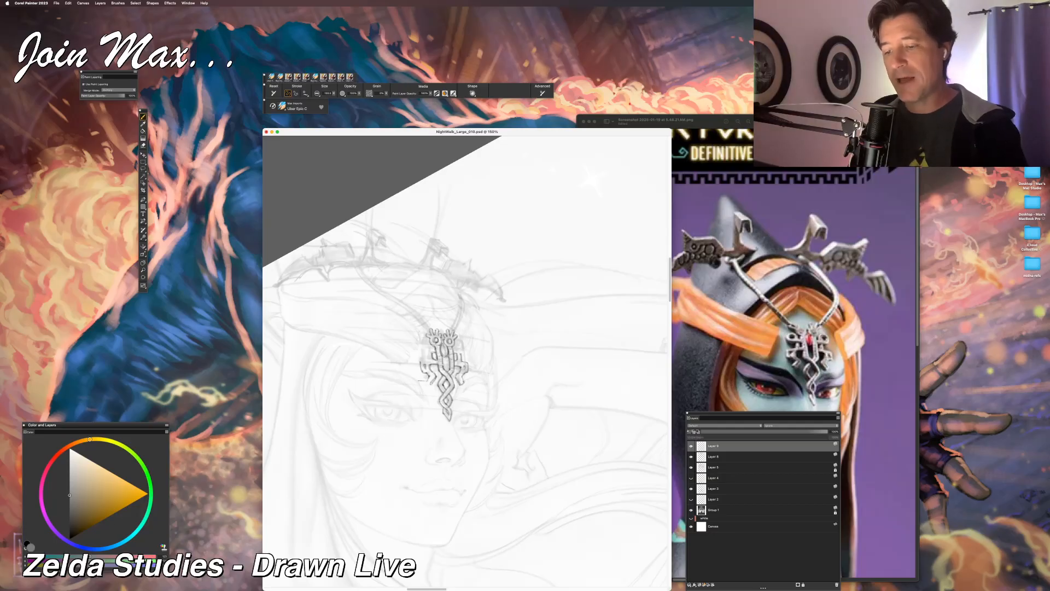
{"action": "key", "text": "n"}
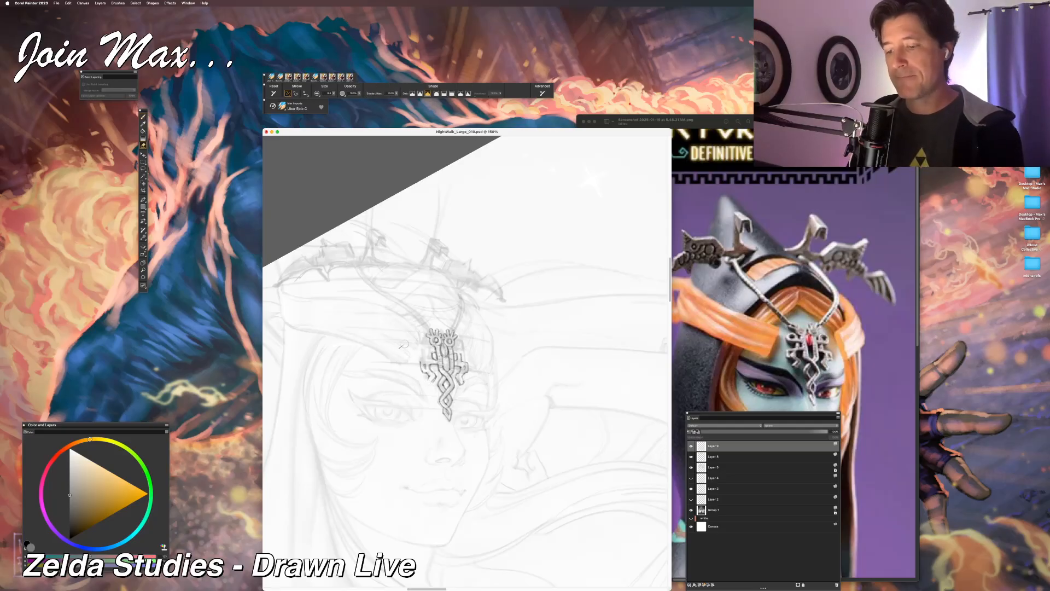
{"action": "scroll", "coordinate": [403, 345], "scroll_direction": "up", "scroll_amount": 3}
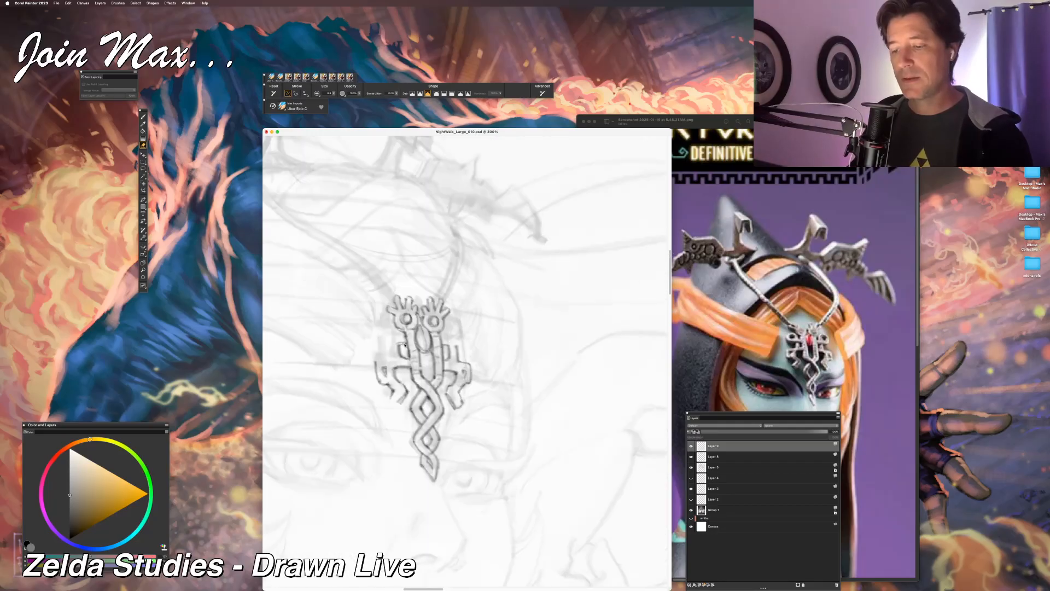
{"action": "scroll", "coordinate": [392, 356], "scroll_direction": "down", "scroll_amount": 3}
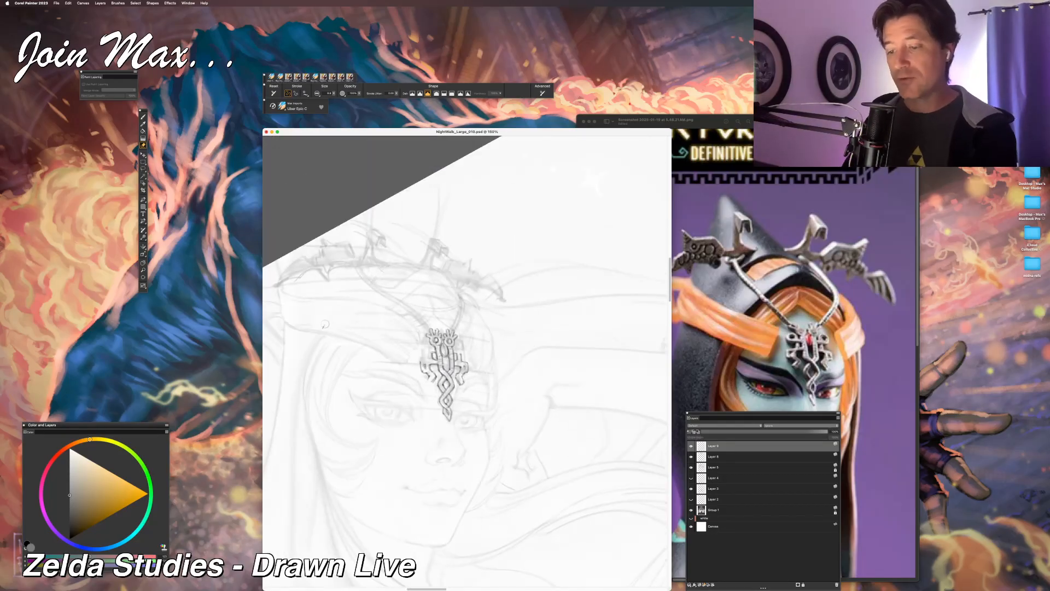
Step: Try near-horizontal guide lines across the pendant's lower arms to compare both sides, then undo them
{"action": "key", "text": "b"}
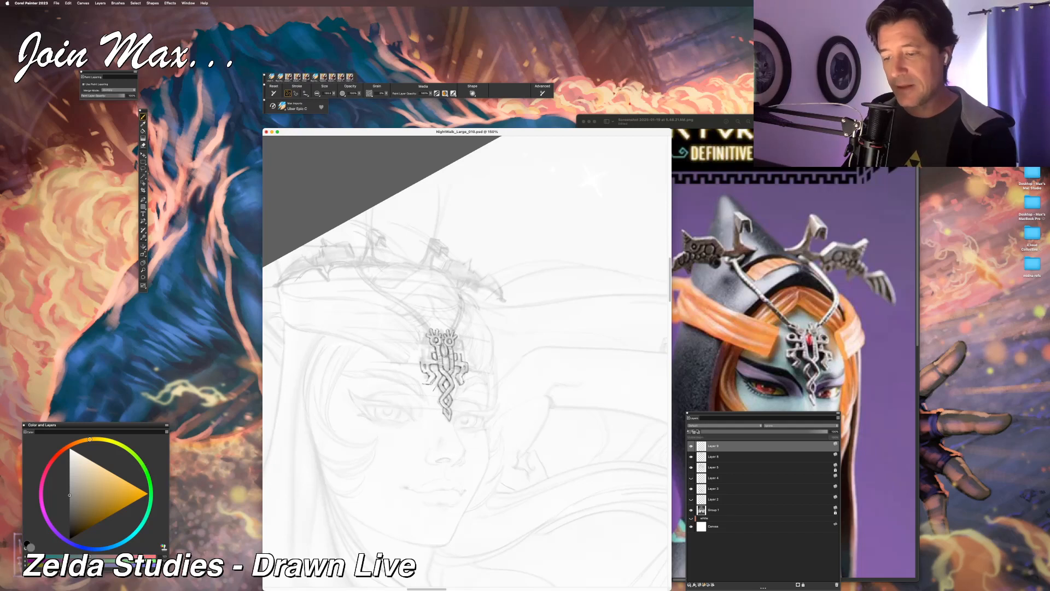
{"action": "left_click_drag", "start_coordinate": [416, 383], "coordinate": [481, 391]}
{"action": "key", "text": "super+z"}
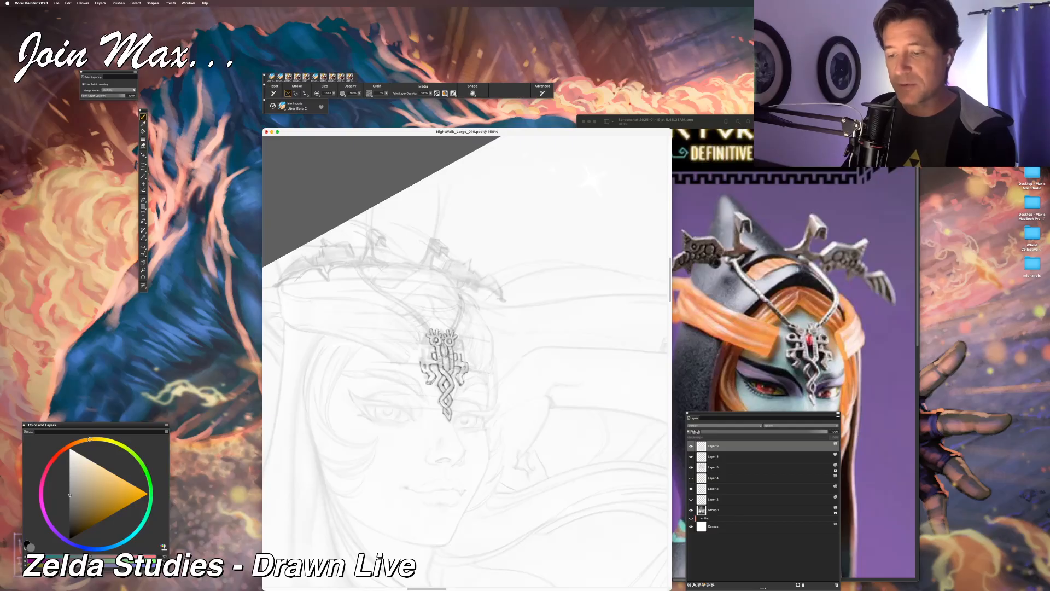
{"action": "left_click_drag", "start_coordinate": [418, 384], "coordinate": [486, 394]}
{"action": "key", "text": "super+z"}
{"action": "left_click_drag", "start_coordinate": [407, 383], "coordinate": [464, 390]}
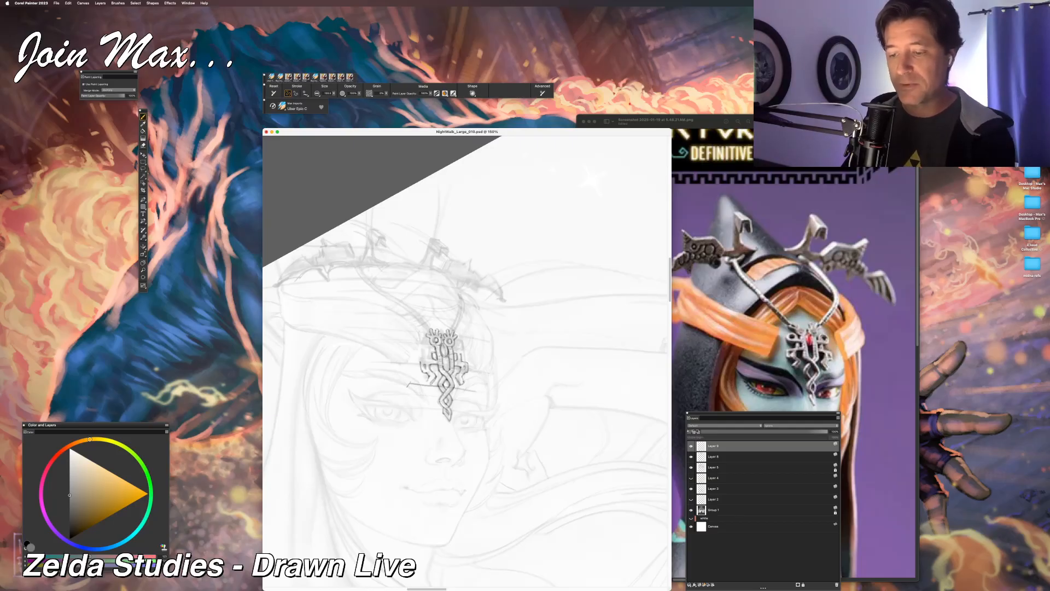
{"action": "key", "text": "super+z"}
{"action": "key", "text": "super+z"}
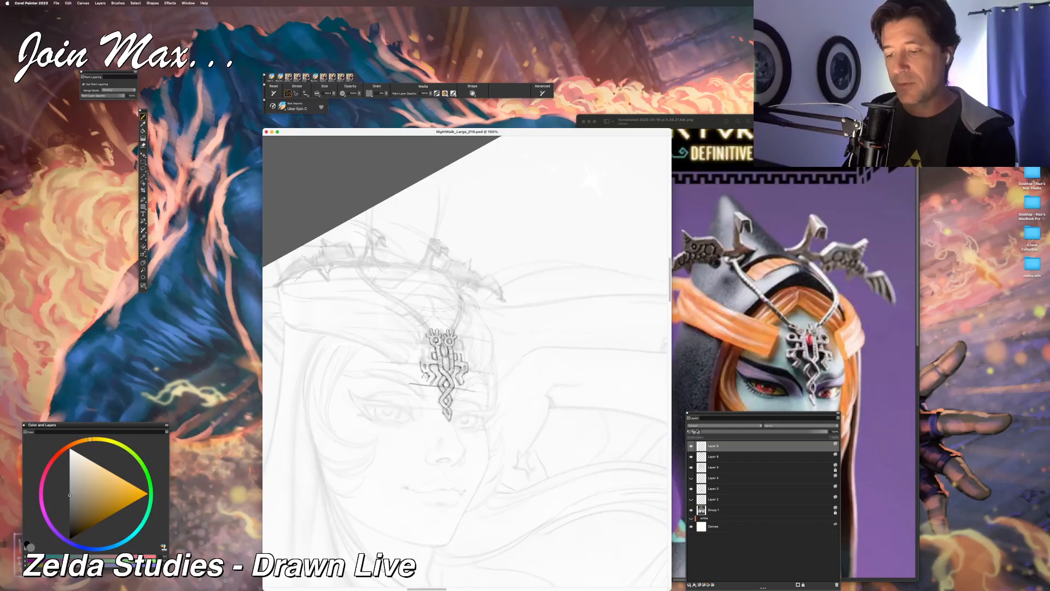
{"action": "left_click_drag", "start_coordinate": [420, 374], "coordinate": [488, 383]}
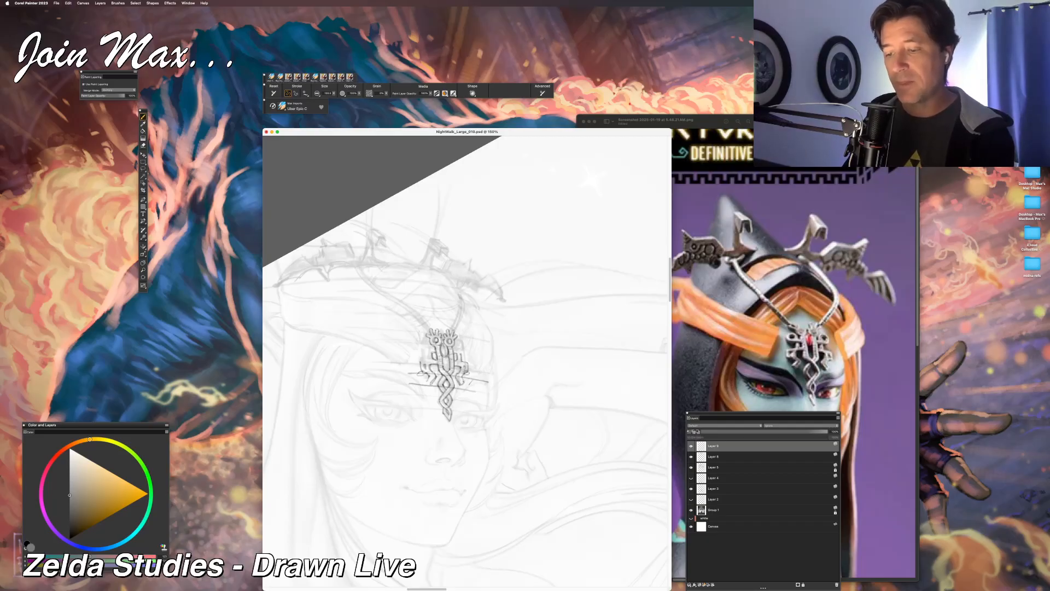
{"action": "key", "text": "super+z"}
{"action": "key", "text": "super+z"}
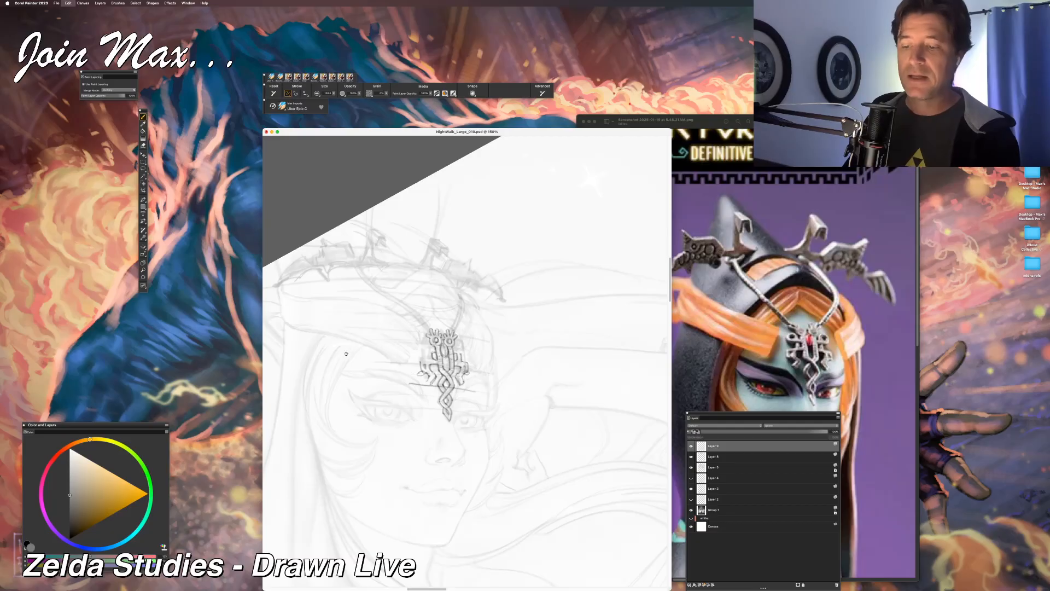
{"action": "key", "text": "super+z"}
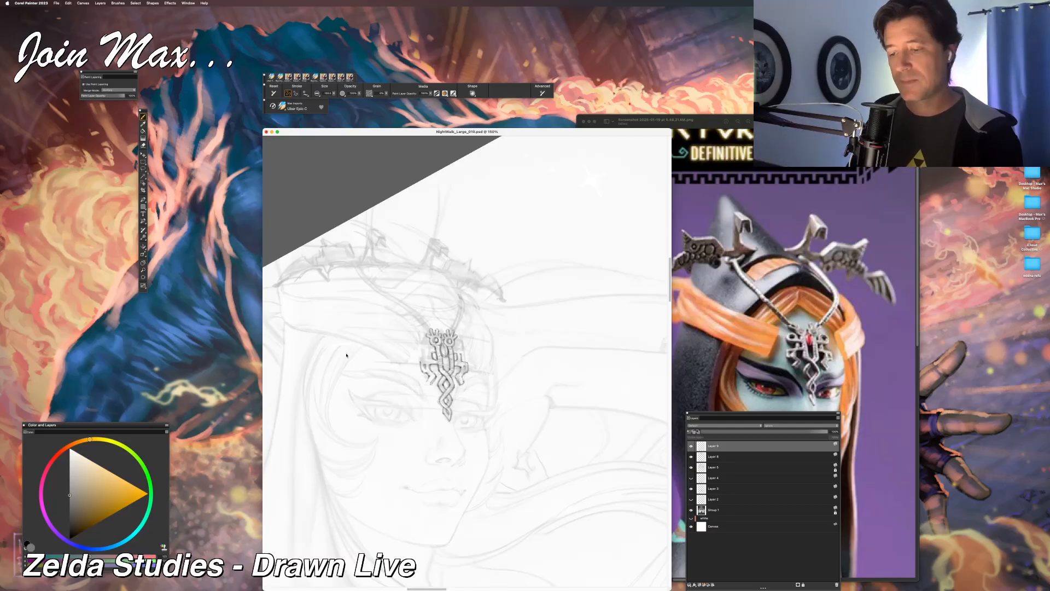
Step: Erase and redraw the pendant's lower hooked arm on the viewer's left to match the opposite side
{"action": "key", "text": "n"}
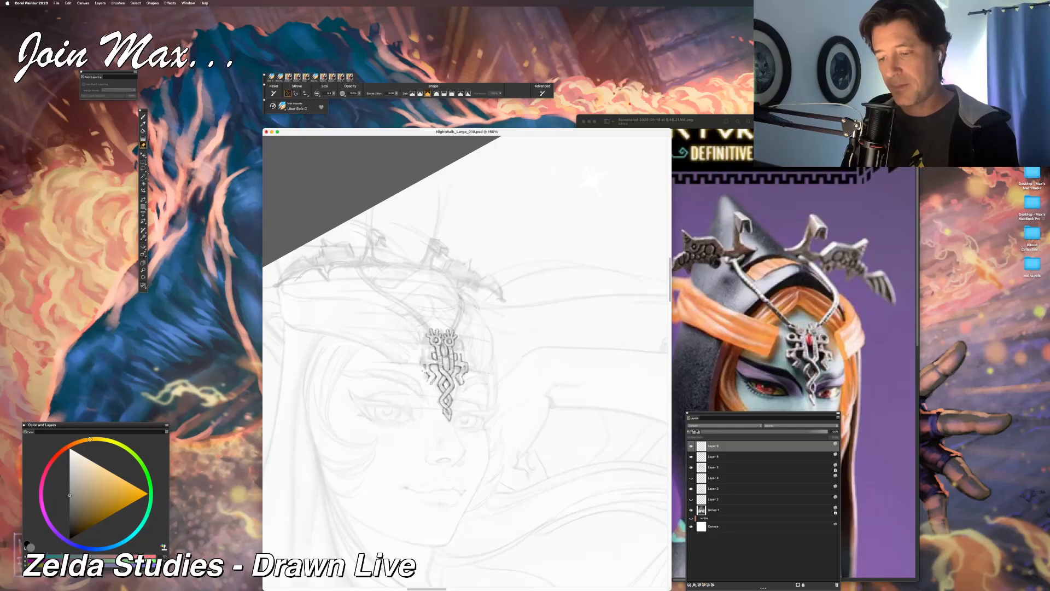
{"action": "key", "text": "b"}
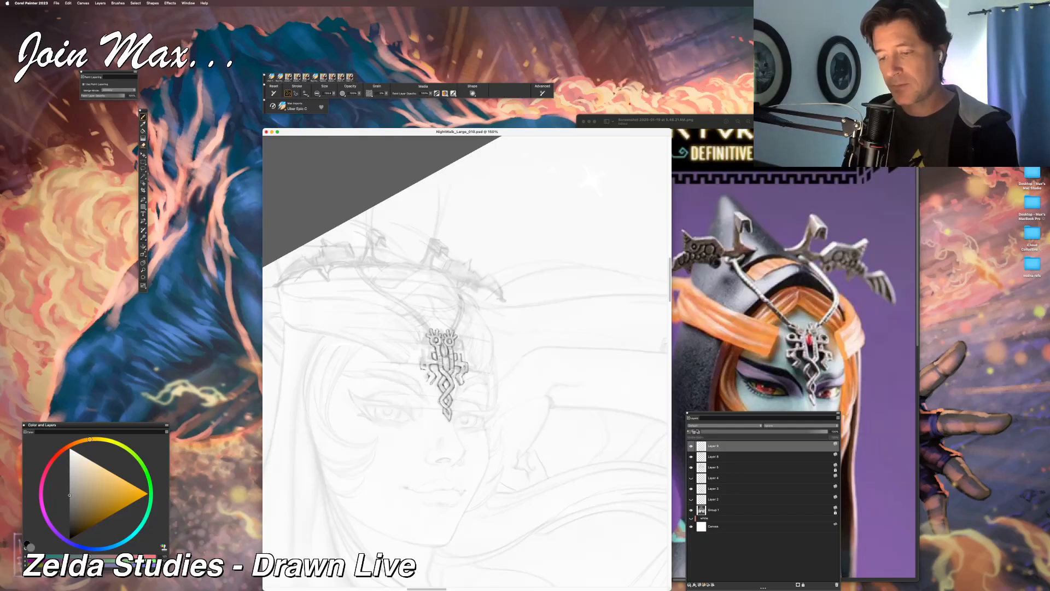
{"action": "key", "text": "n"}
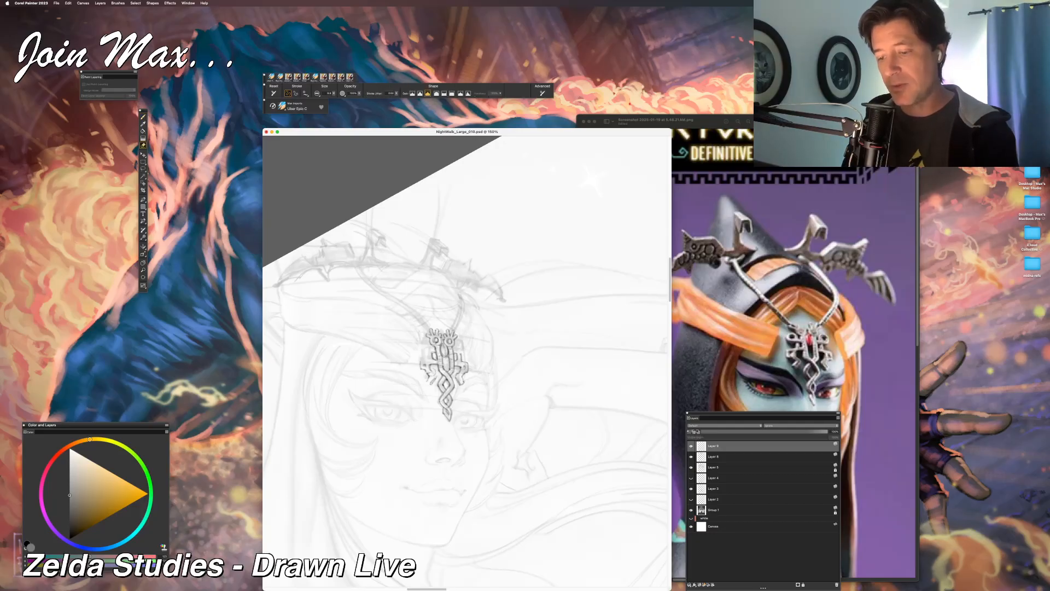
{"action": "key", "text": "b"}
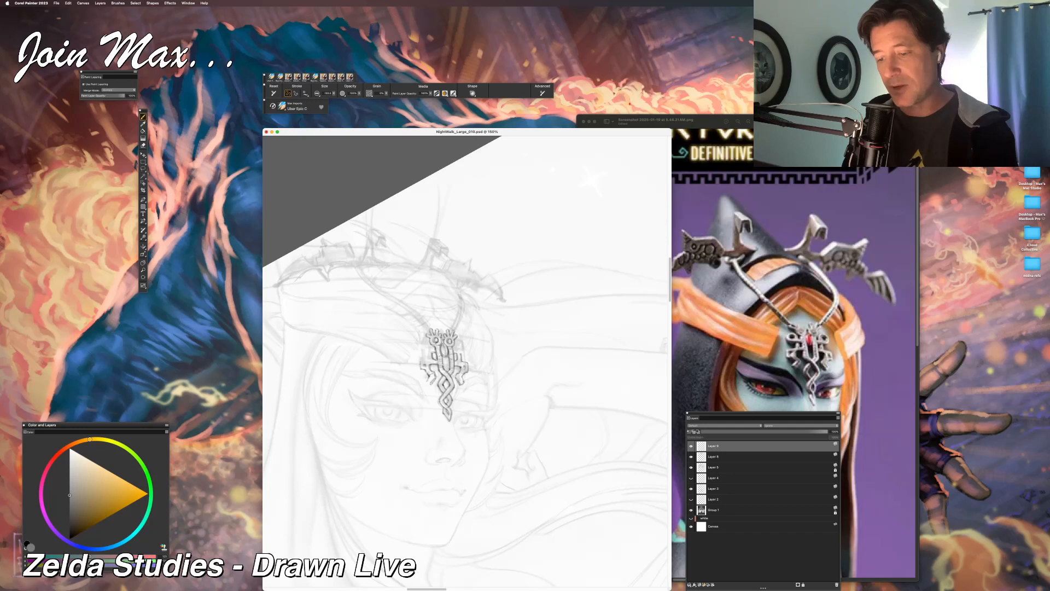
{"action": "key", "text": "n"}
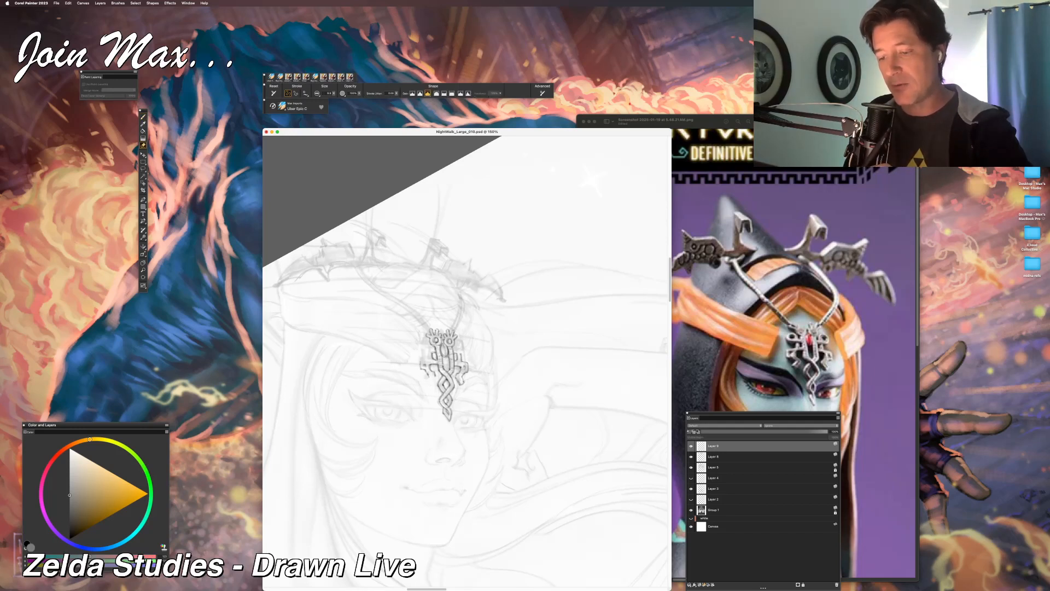
{"action": "key", "text": "b"}
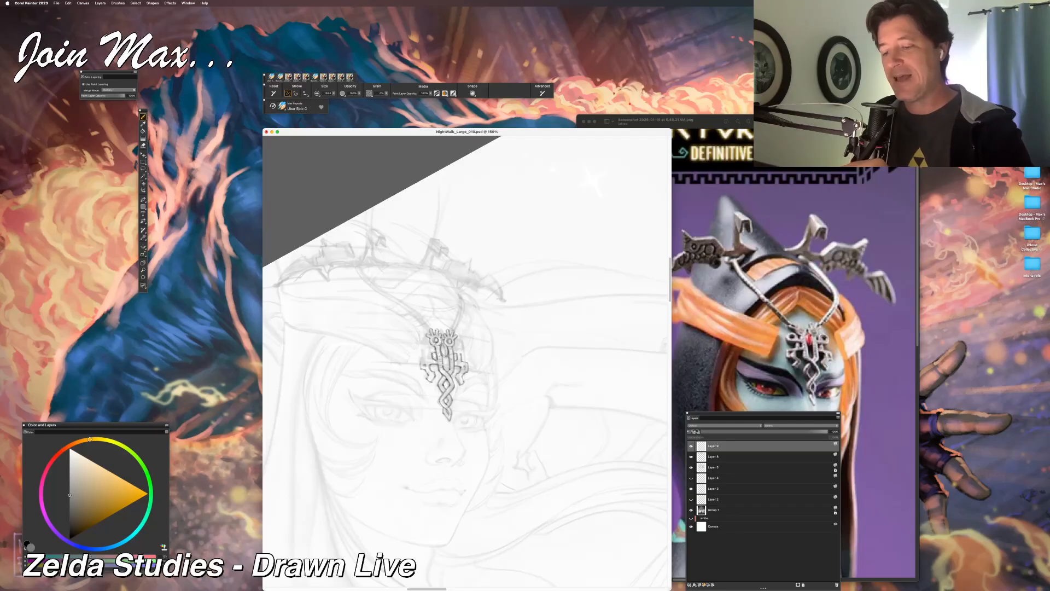
Step: Clean up small edges of the pendant's side arms with the eraser and redraw the broken lines of the viewer's left hook
{"action": "key", "text": "n"}
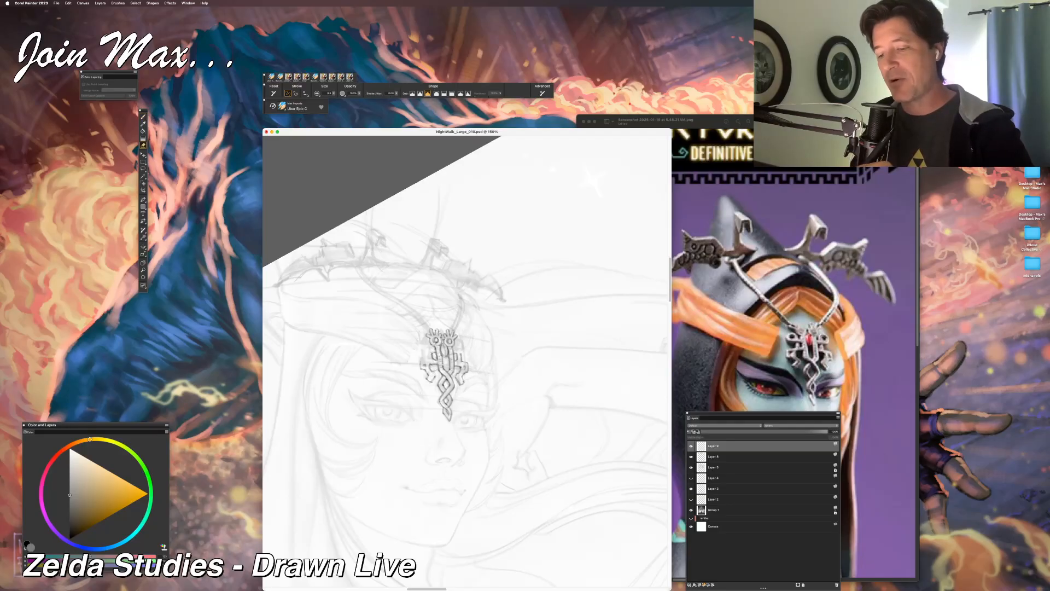
{"action": "key", "text": "b"}
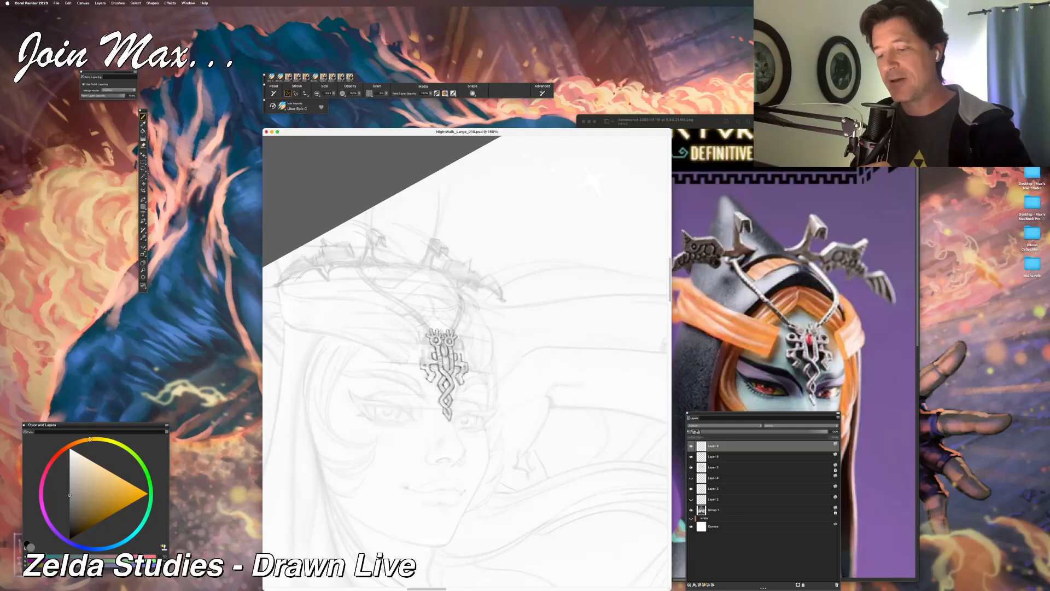
{"action": "key", "text": "e"}
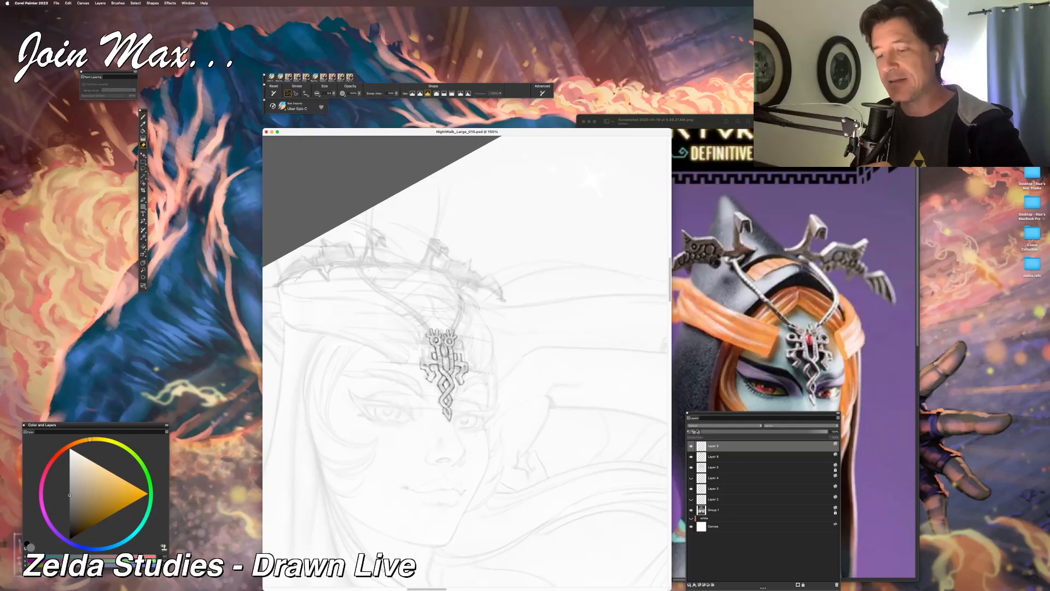
{"action": "key", "text": "b"}
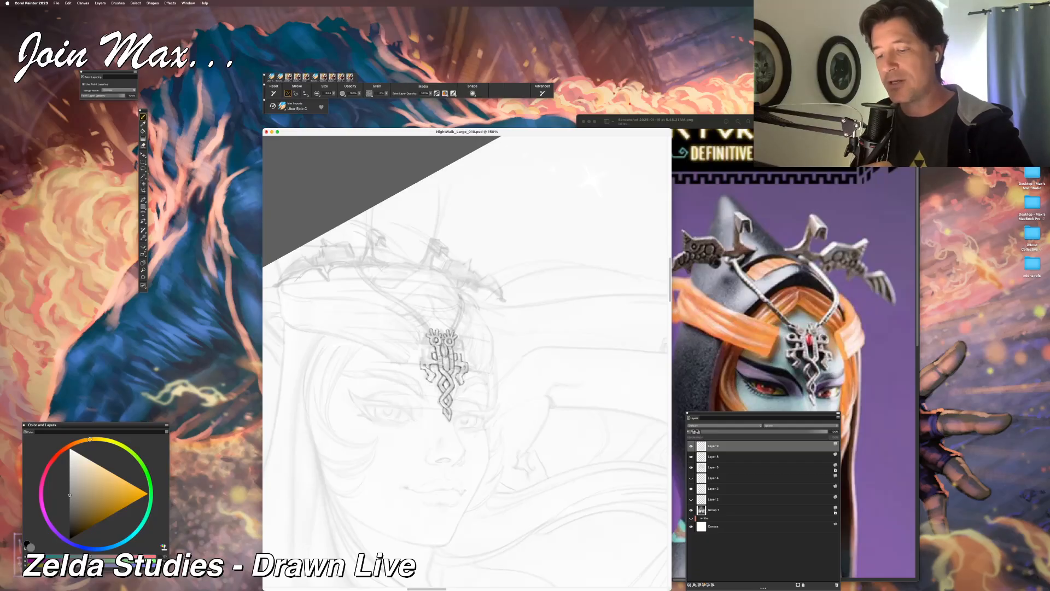
{"action": "key", "text": "e"}
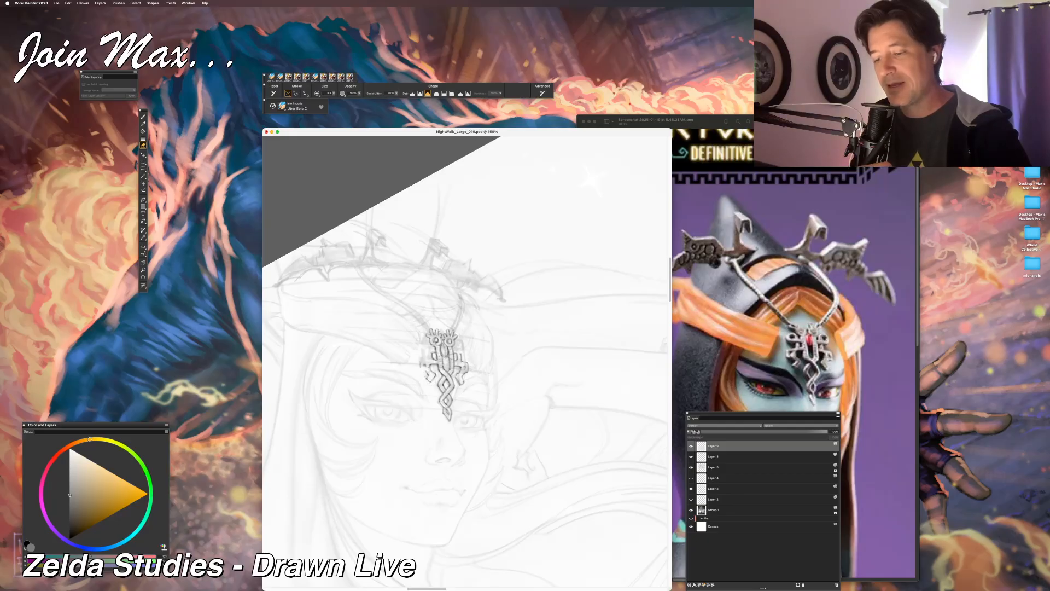
{"action": "key", "text": "b"}
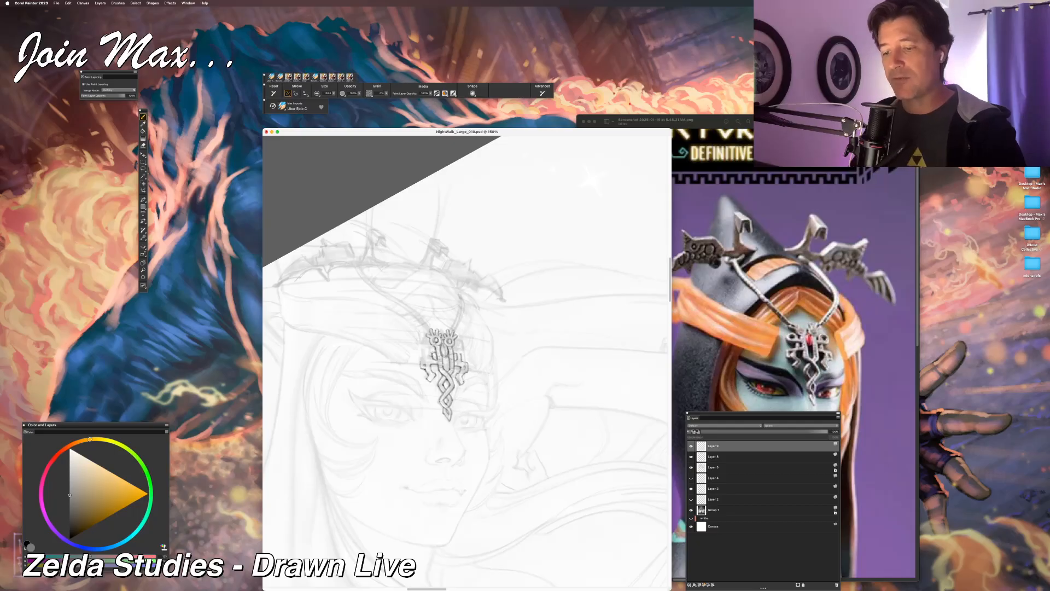
Step: Trim and re-ink the outlines along the pendant's viewer-left side so the hooked shapes read clearly
{"action": "key", "text": "n"}
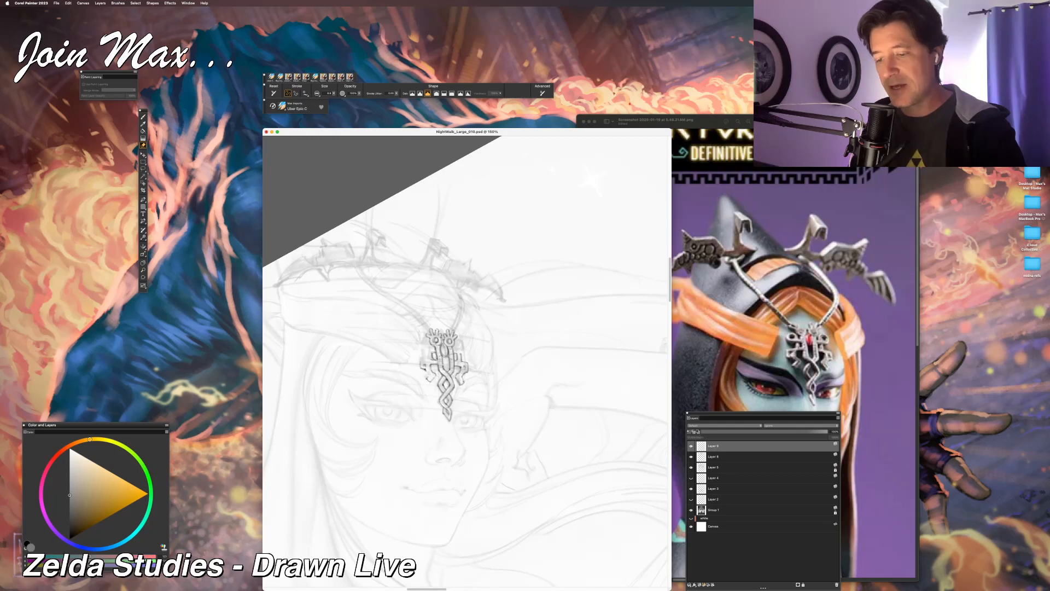
{"action": "key", "text": "b"}
{"action": "key", "text": "n"}
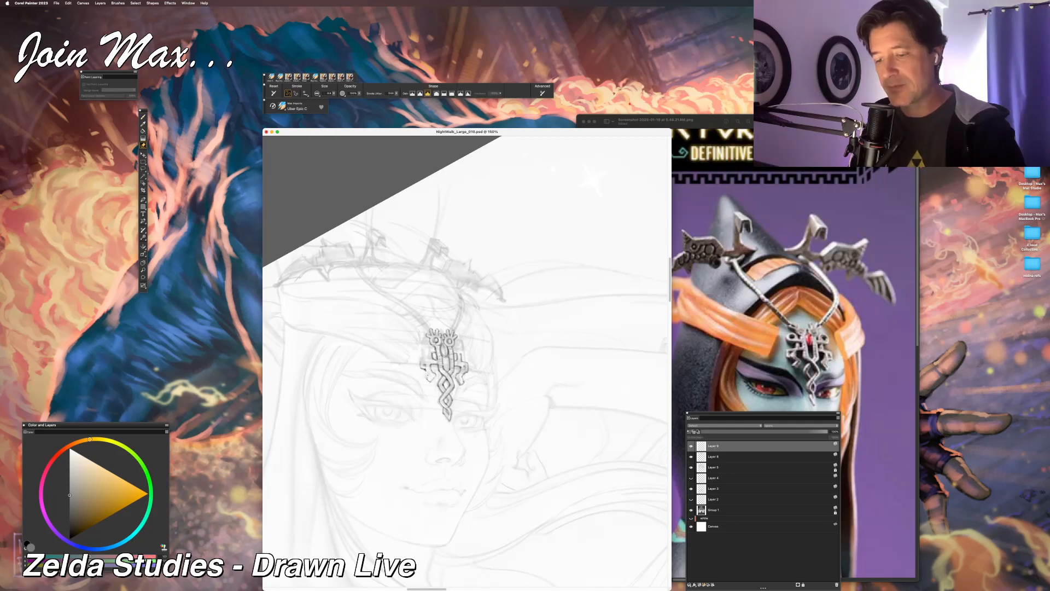
{"action": "key", "text": "b"}
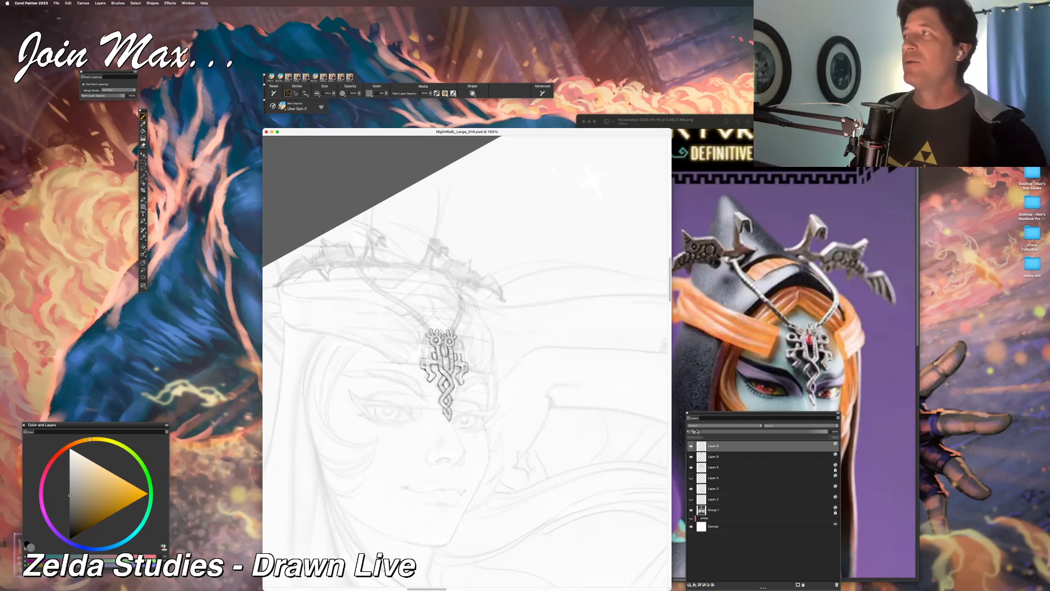
Step: Switch to Chrome and enlarge and reposition the browser window showing the Final Fantasy VII Original Trailer
{"action": "key", "text": "super+Tab"}
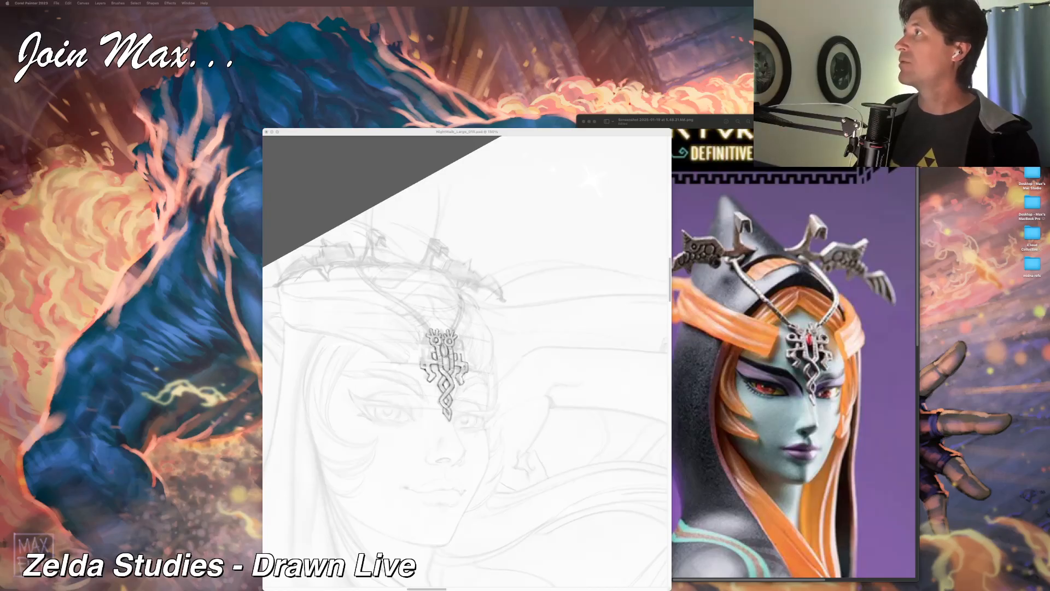
{"action": "key", "text": "super+Tab"}
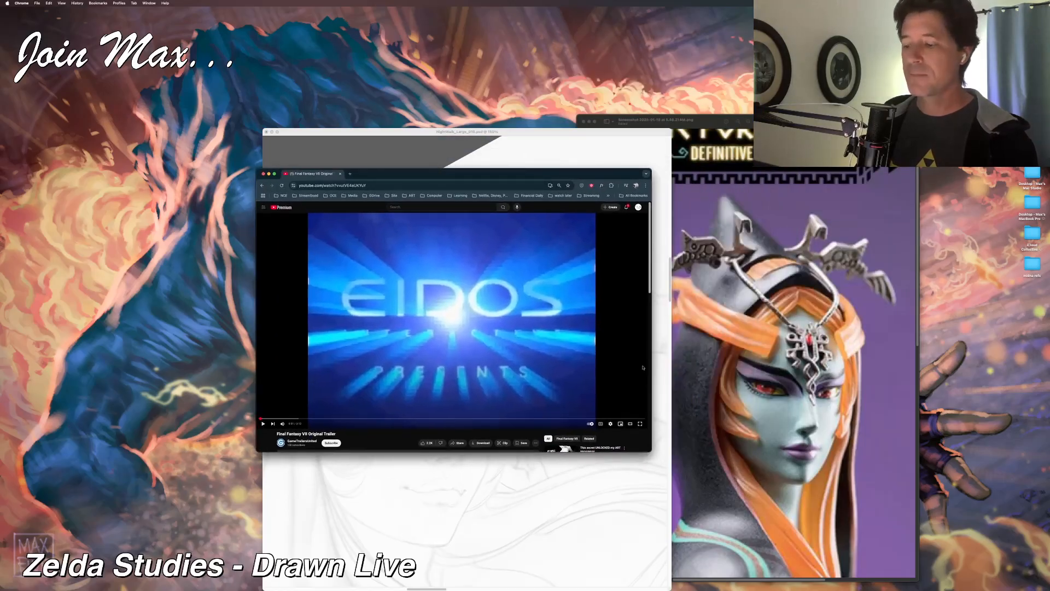
{"action": "key", "text": "super+Tab"}
{"action": "key", "text": "super+Tab"}
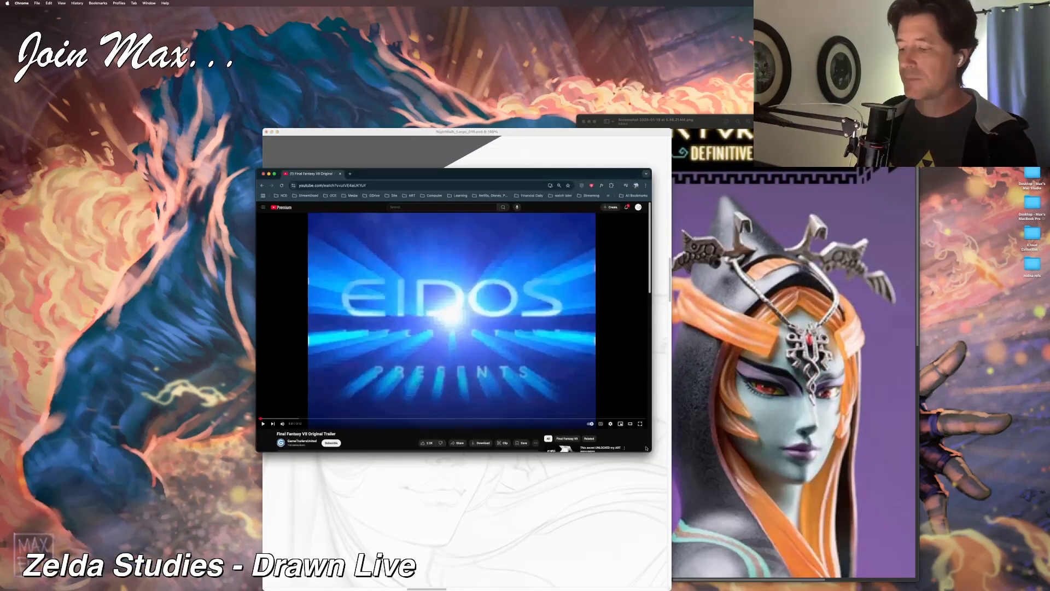
{"action": "left_click_drag", "start_coordinate": [650, 450], "coordinate": [789, 539]}
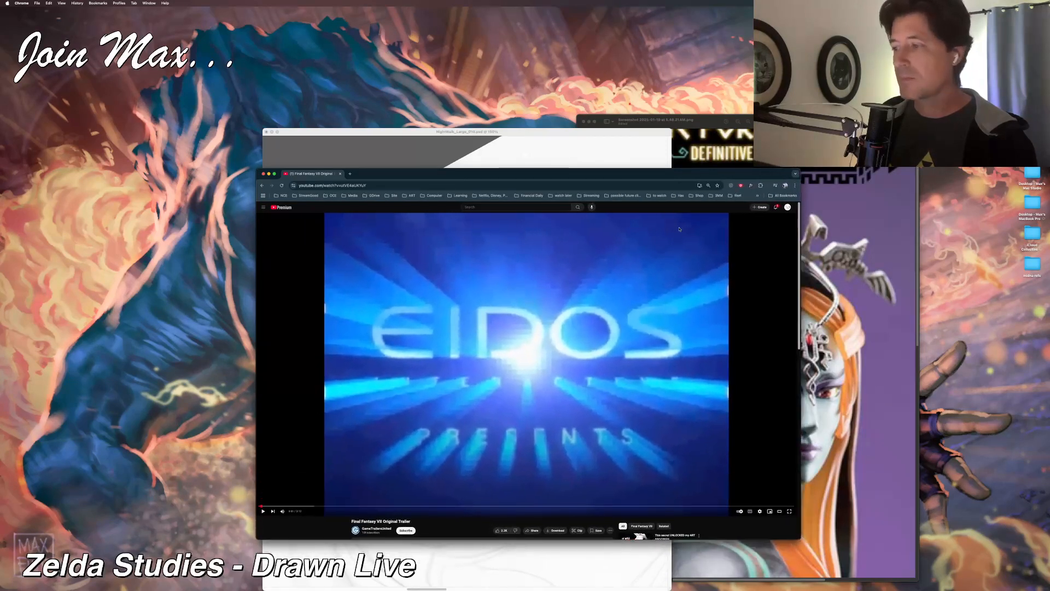
{"action": "left_click_drag", "start_coordinate": [646, 174], "coordinate": [588, 132]}
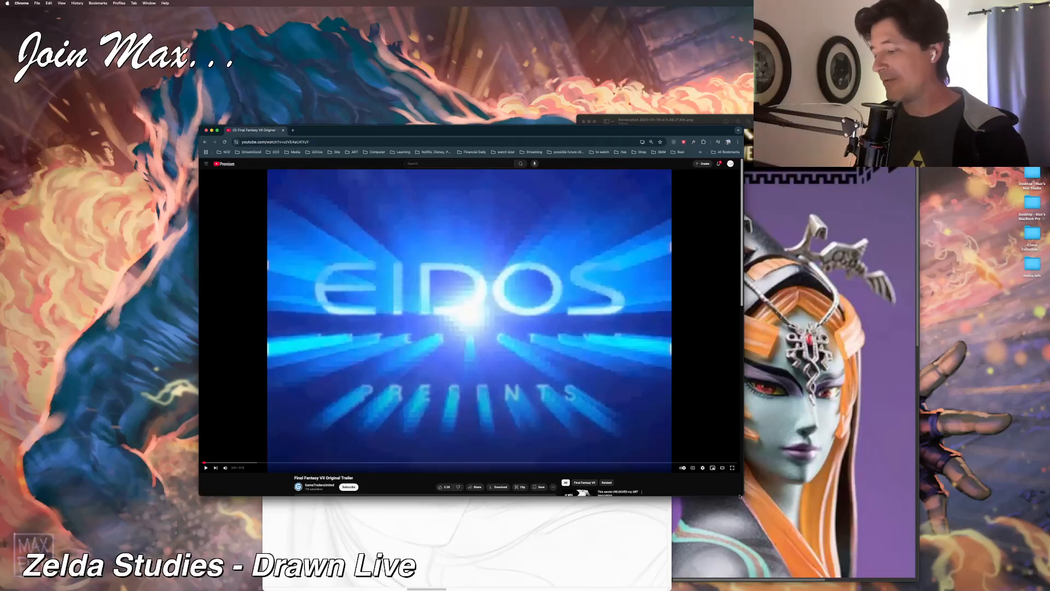
{"action": "left_click_drag", "start_coordinate": [741, 495], "coordinate": [937, 583]}
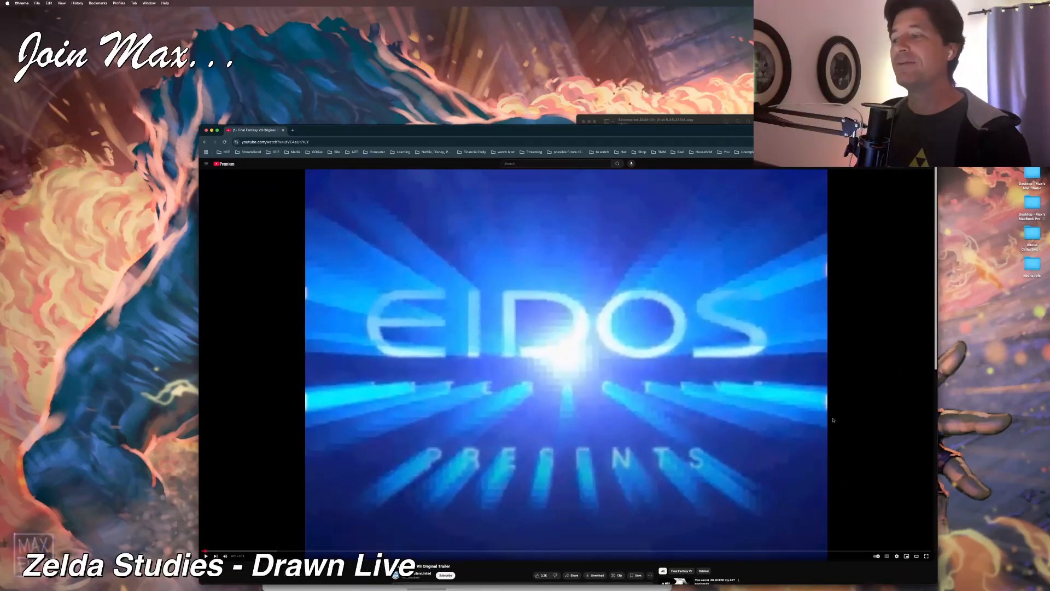
{"action": "left_click_drag", "start_coordinate": [618, 133], "coordinate": [557, 96]}
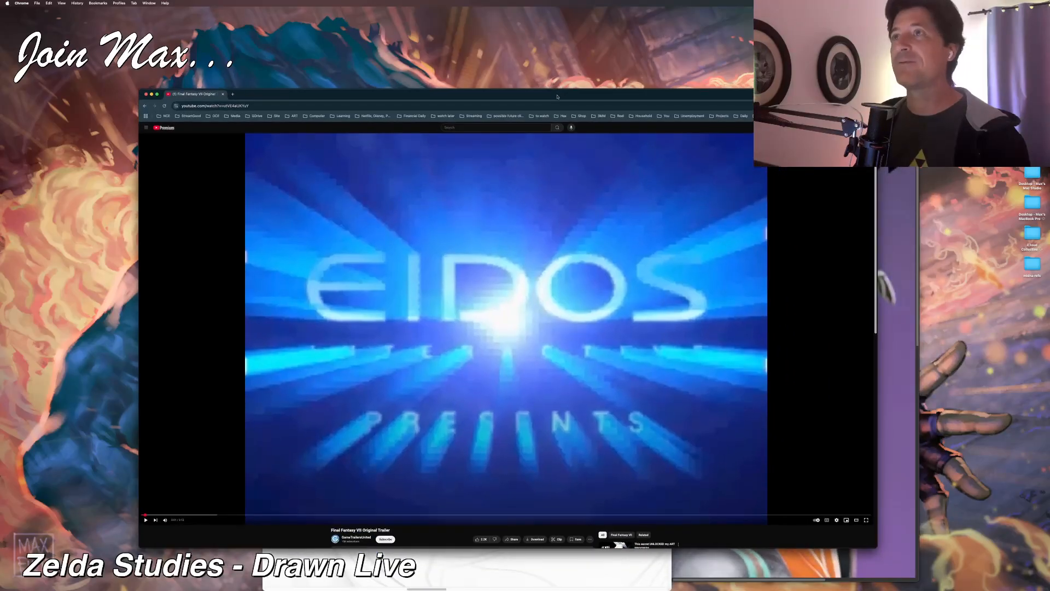
Step: Play the Final Fantasy VII Original Trailer from the beginning, pause it, and minimize the browser window
{"action": "key", "text": "super+Tab"}
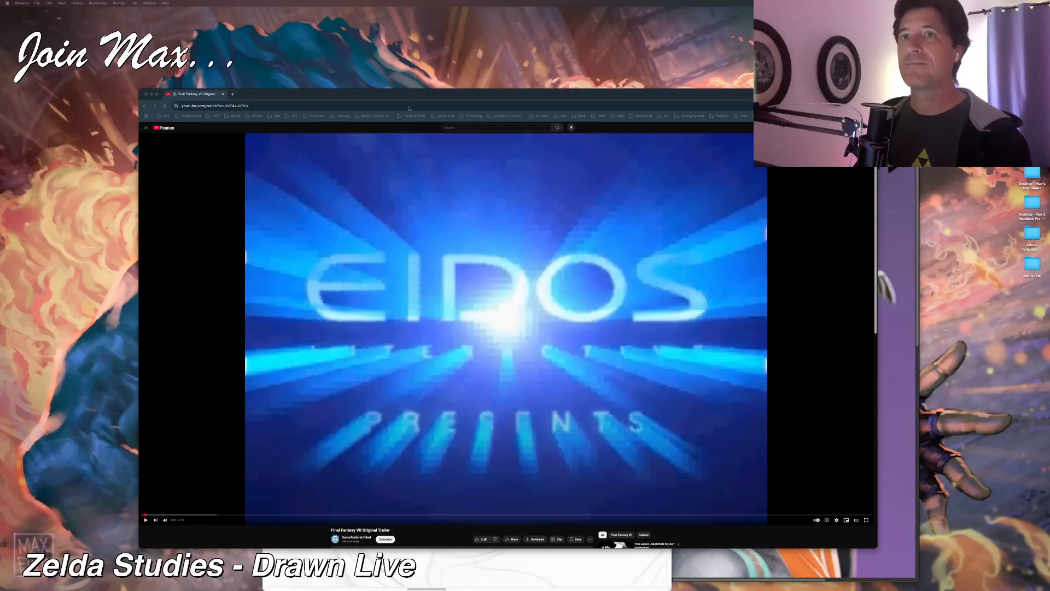
{"action": "left_click", "coordinate": [537, 361]}
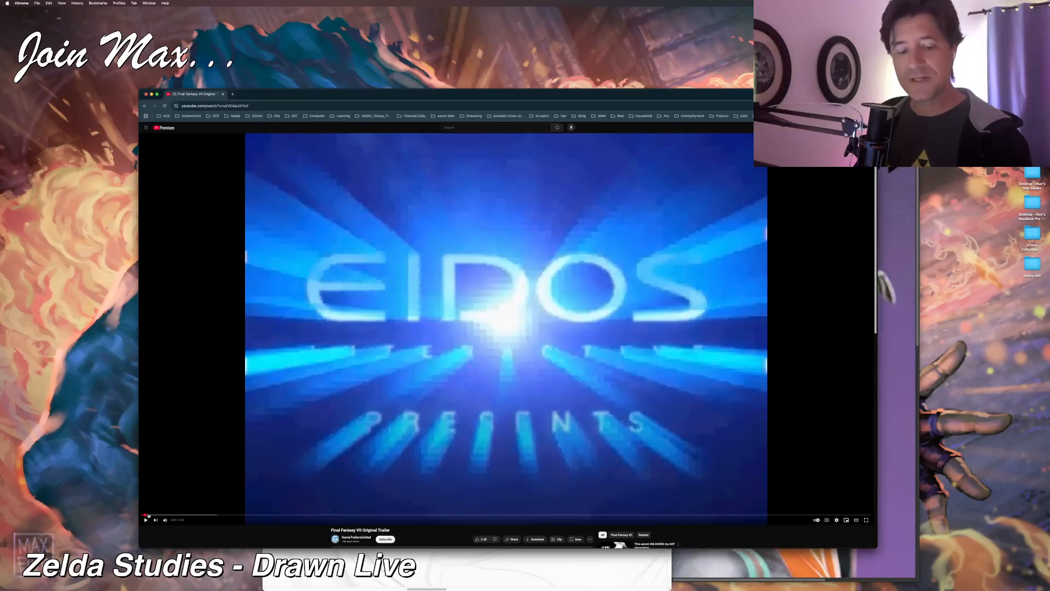
{"action": "left_click", "coordinate": [145, 516]}
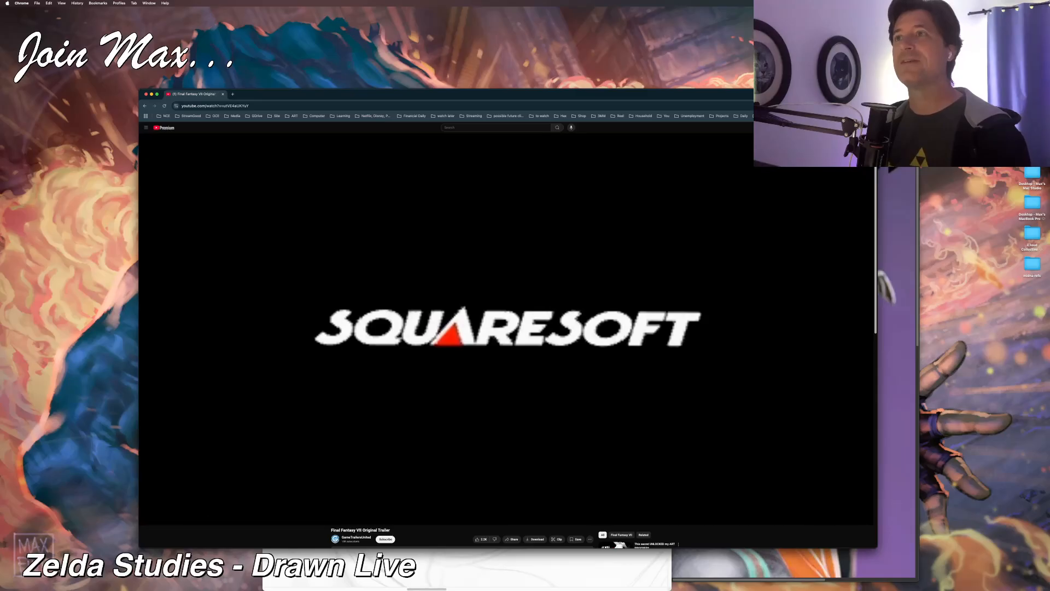
{"action": "left_click", "coordinate": [147, 520]}
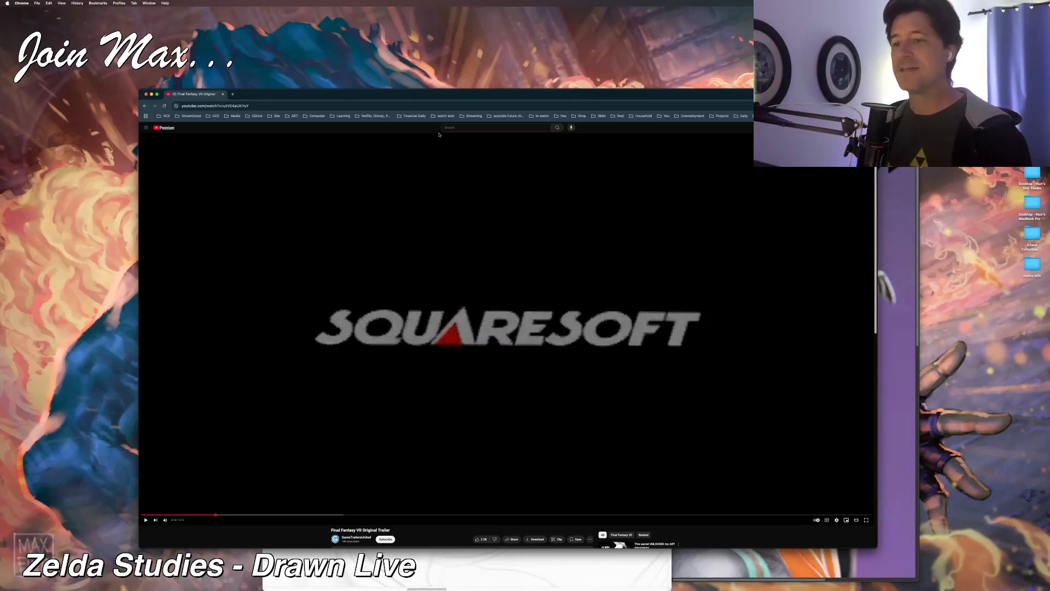
{"action": "key", "text": "super+m"}
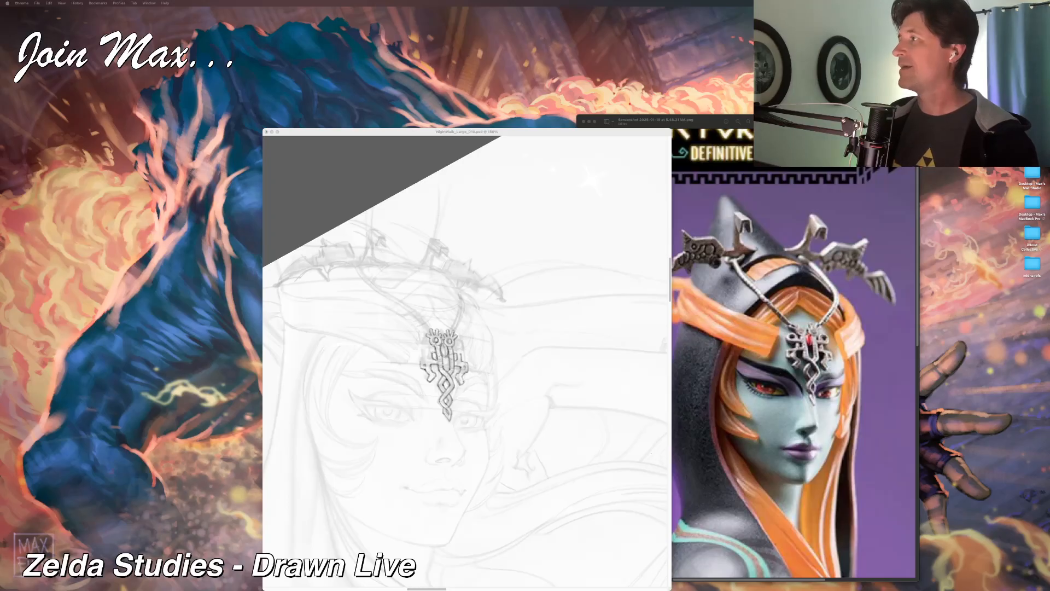
Step: Resize the browser window to view the Final Fantasy VII US Commercial (1997), then minimize it
{"action": "left_click_drag", "start_coordinate": [437, 134], "coordinate": [358, 304]}
{"action": "left_click_drag", "start_coordinate": [592, 298], "coordinate": [818, 142]}
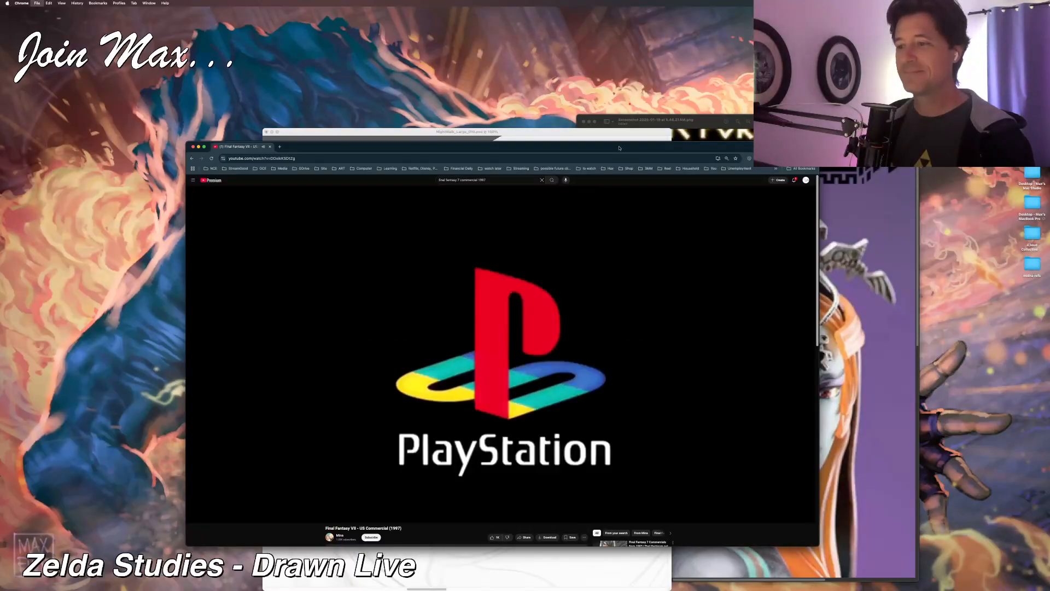
{"action": "double_click", "coordinate": [619, 147]}
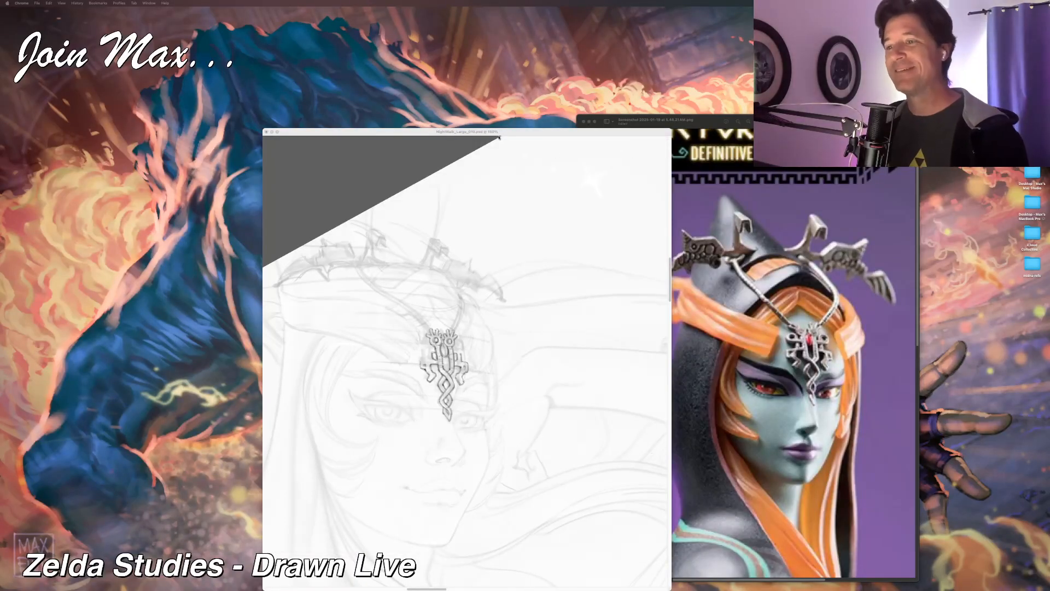
Step: Switch back to Corel Painter and draw the curled upper side arms on both sides of the pendant, following the reference
{"action": "left_click", "coordinate": [498, 138]}
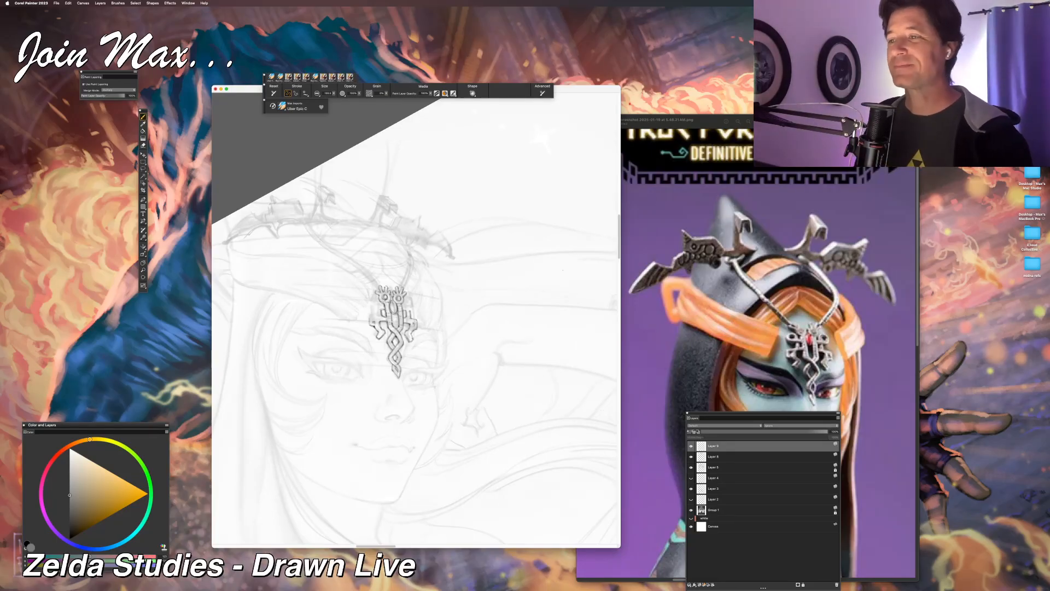
{"action": "key", "text": "super+equal"}
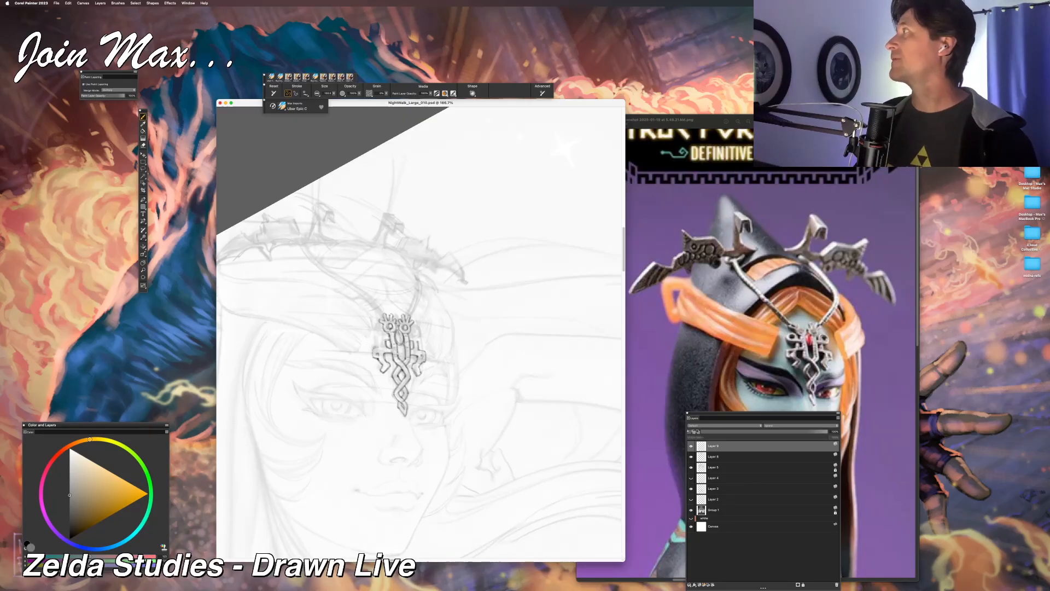
{"action": "key", "text": "super+Tab"}
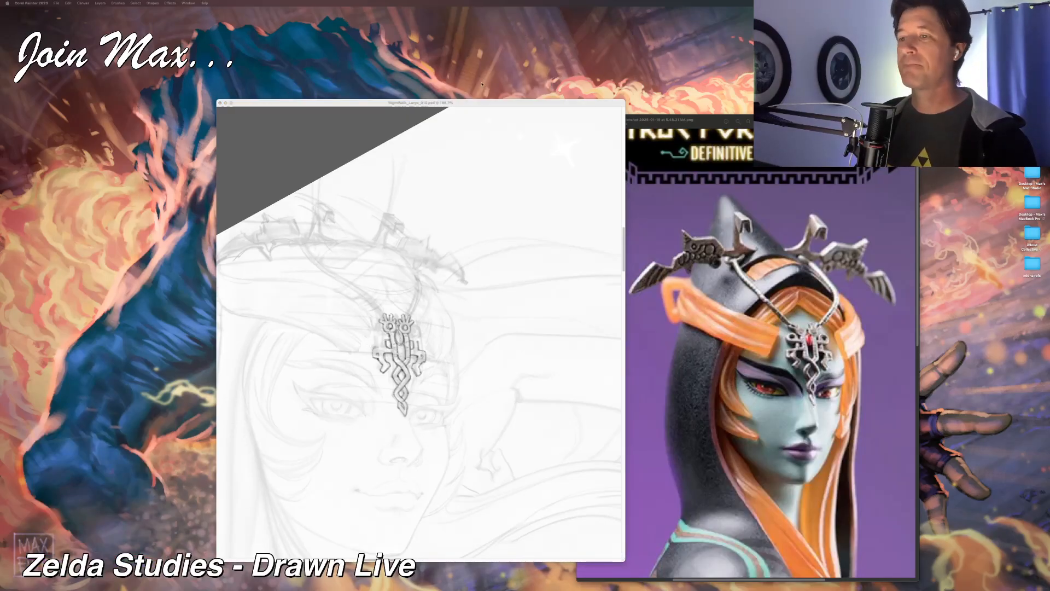
{"action": "left_click", "coordinate": [475, 102]}
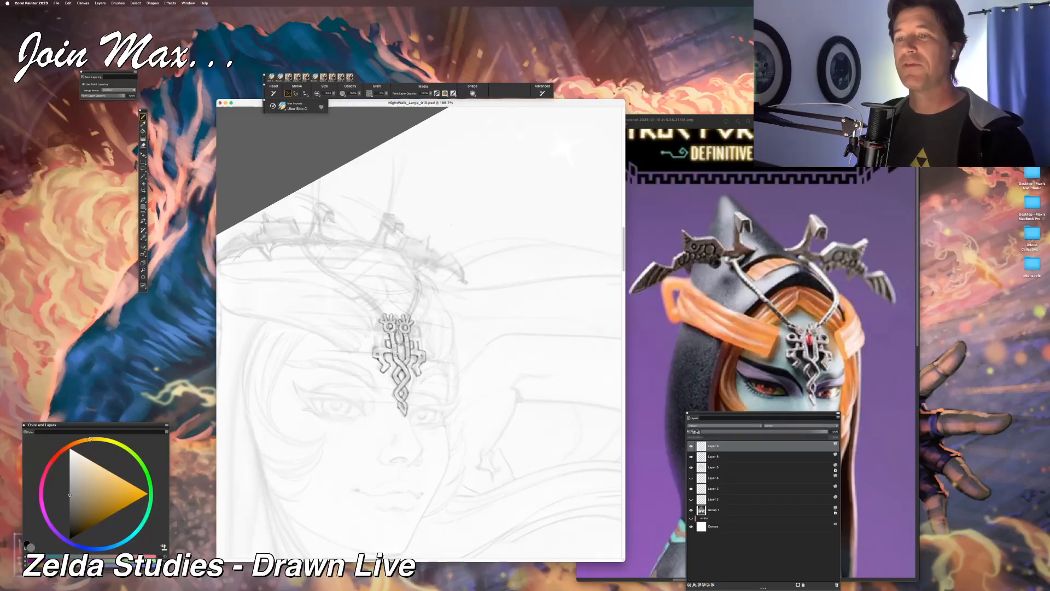
{"action": "left_click_drag", "start_coordinate": [453, 218], "coordinate": [446, 225]}
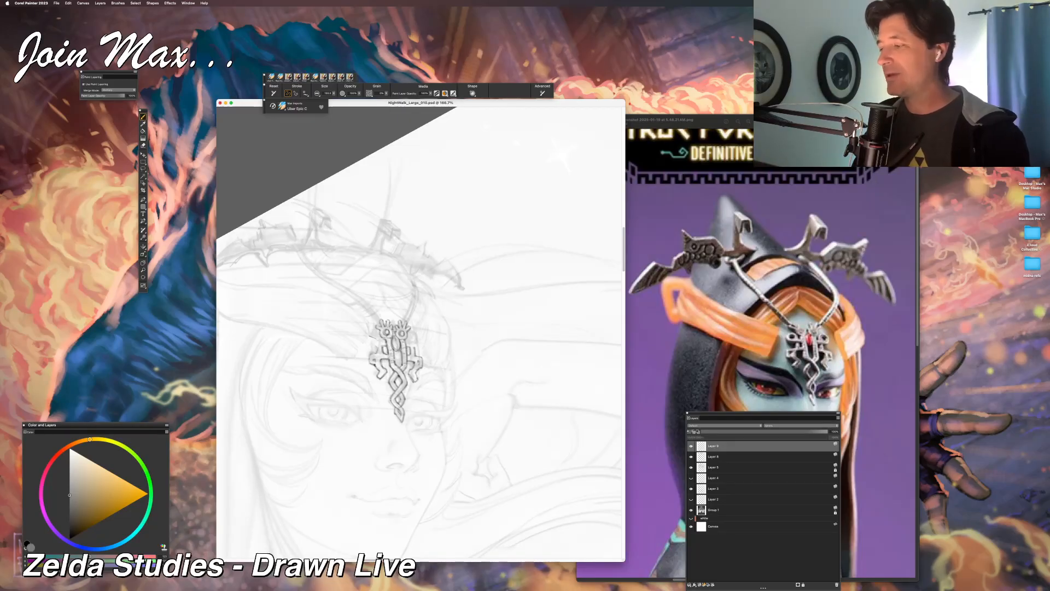
{"action": "key", "text": "n"}
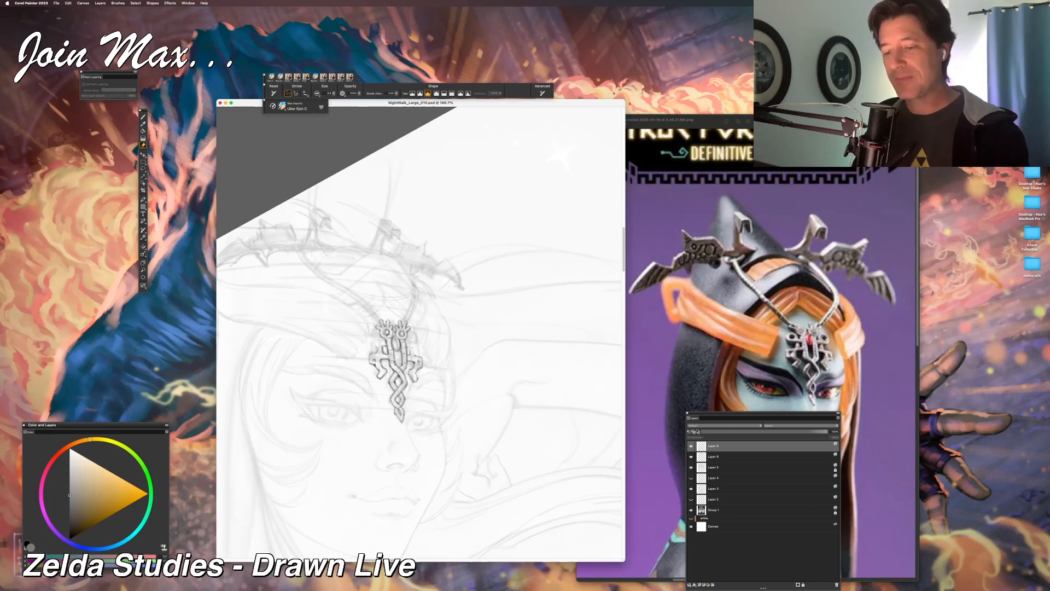
{"action": "key", "text": "b"}
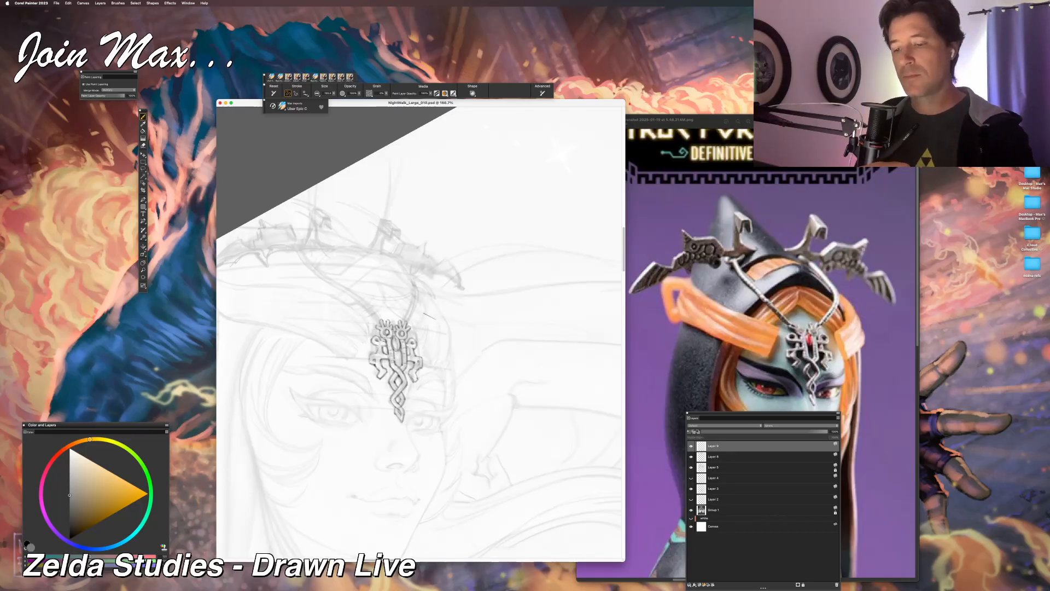
Step: Refine the pendant's upper side curls by erasing stray marks and touching up their outlines
{"action": "key", "text": "n"}
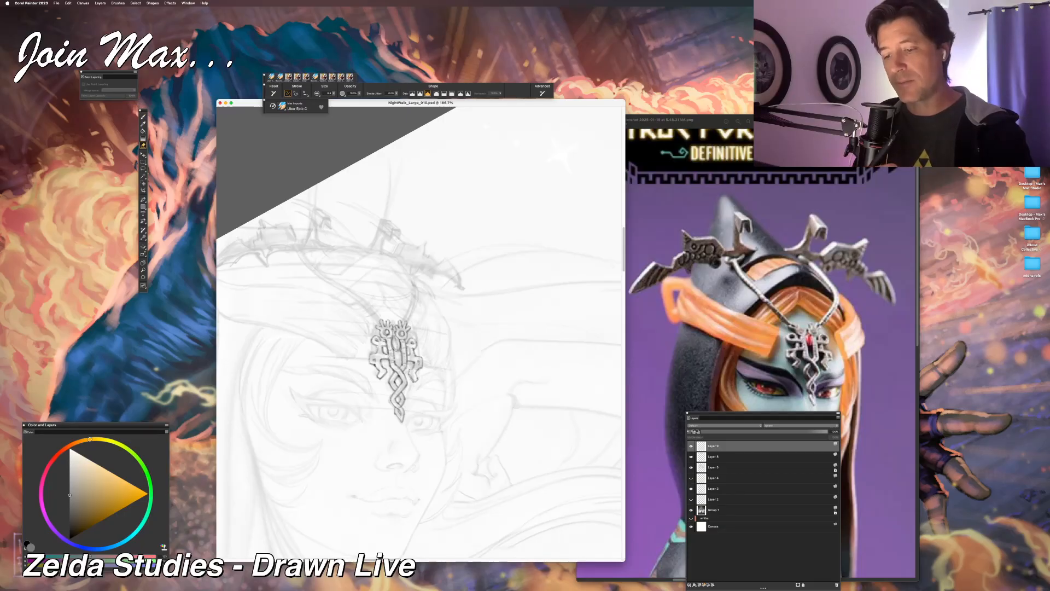
{"action": "key", "text": "b"}
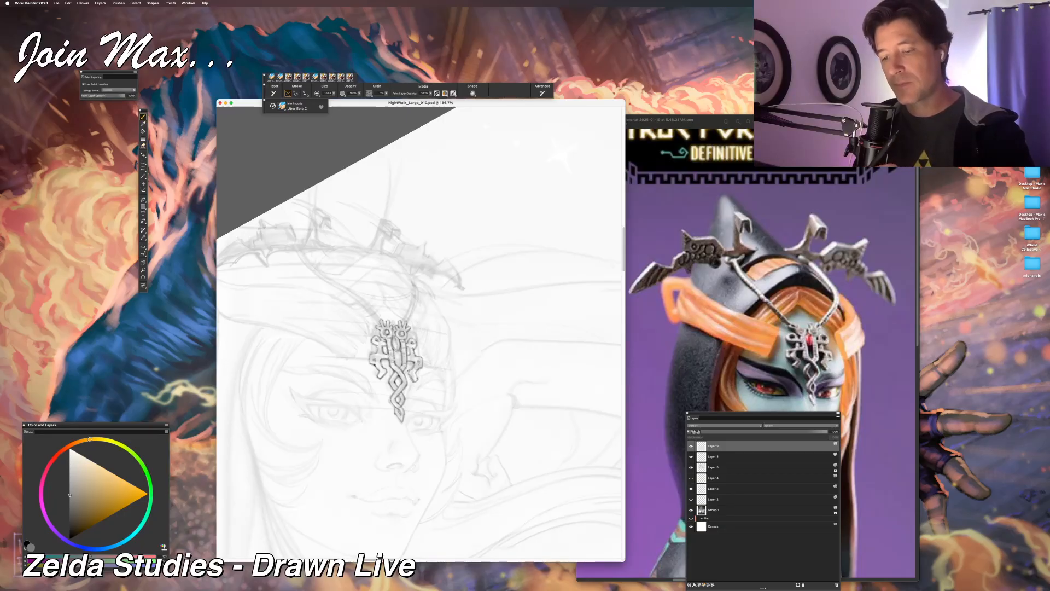
{"action": "key", "text": "n"}
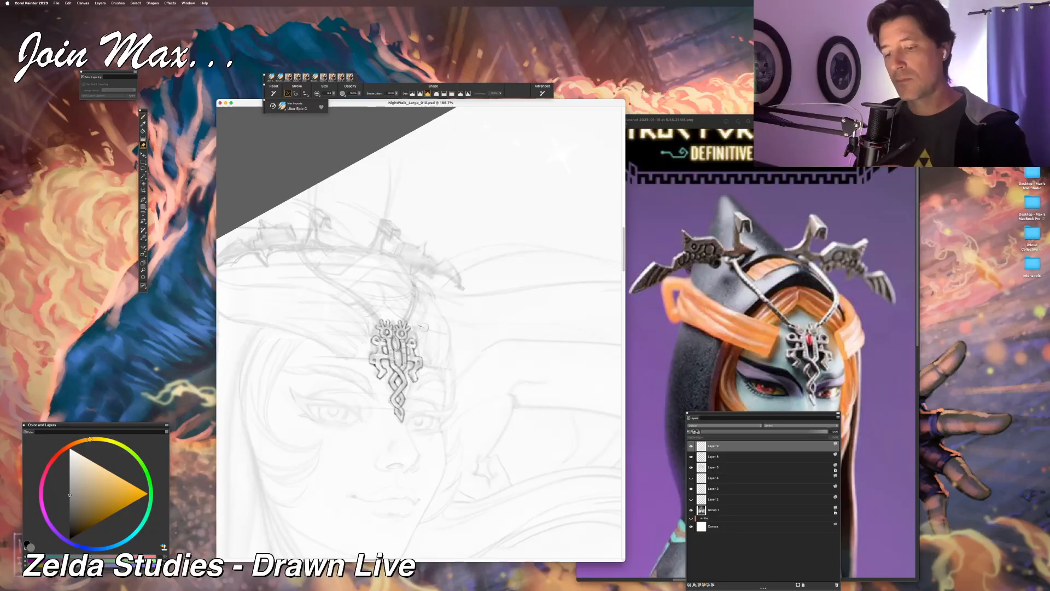
Step: Draw the two curved double-line chains running from the crown down to the top of the pendant
{"action": "key", "text": "b"}
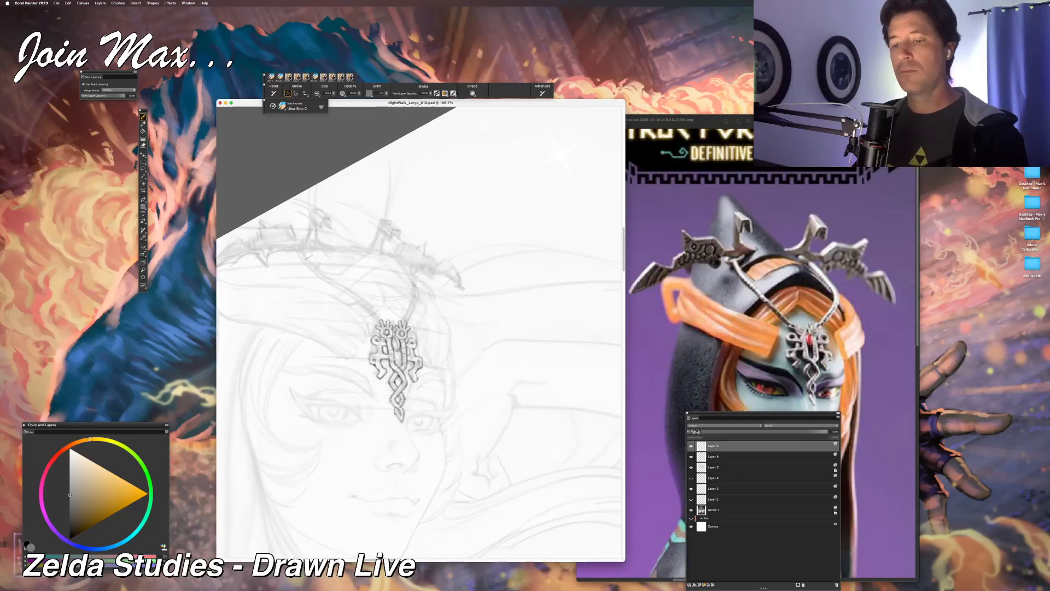
{"action": "mouse_move", "coordinate": [298, 253]}
{"action": "left_mouse_down"}
{"action": "mouse_move", "coordinate": [328, 287]}
{"action": "mouse_move", "coordinate": [294, 254]}
{"action": "mouse_move", "coordinate": [328, 285]}
{"action": "mouse_move", "coordinate": [313, 282]}
{"action": "mouse_move", "coordinate": [372, 320]}
{"action": "mouse_move", "coordinate": [318, 265]}
{"action": "mouse_move", "coordinate": [379, 319]}
{"action": "mouse_move", "coordinate": [334, 281]}
{"action": "mouse_move", "coordinate": [380, 318]}
{"action": "left_mouse_up"}
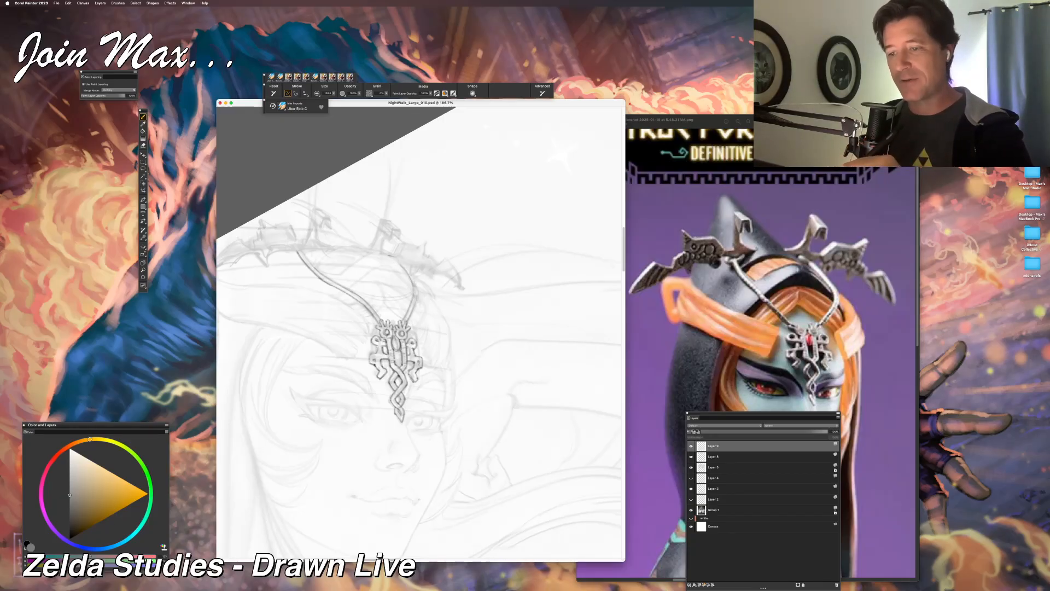
Step: Refine the two chains between the crown and the pendant, touching up their lines and erasing stray marks
{"action": "left_click_drag", "start_coordinate": [411, 289], "coordinate": [392, 255]}
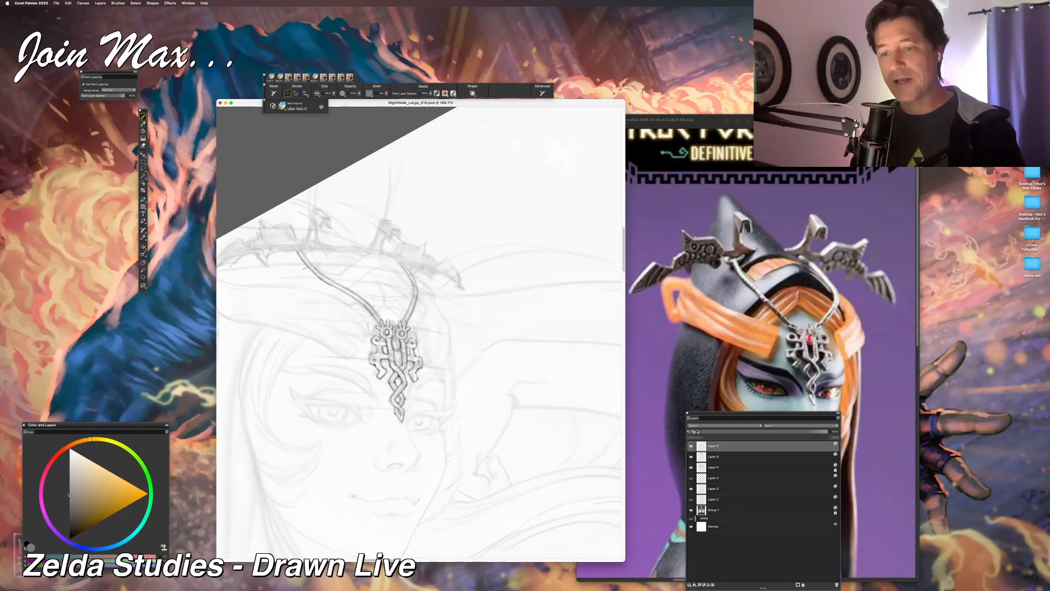
{"action": "key", "text": "n"}
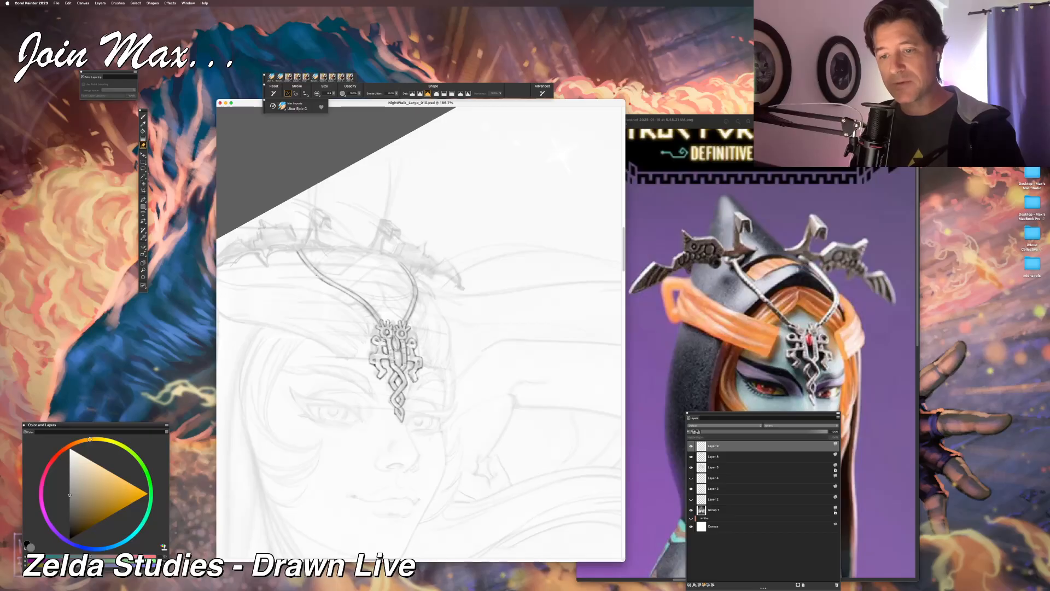
{"action": "key", "text": "b"}
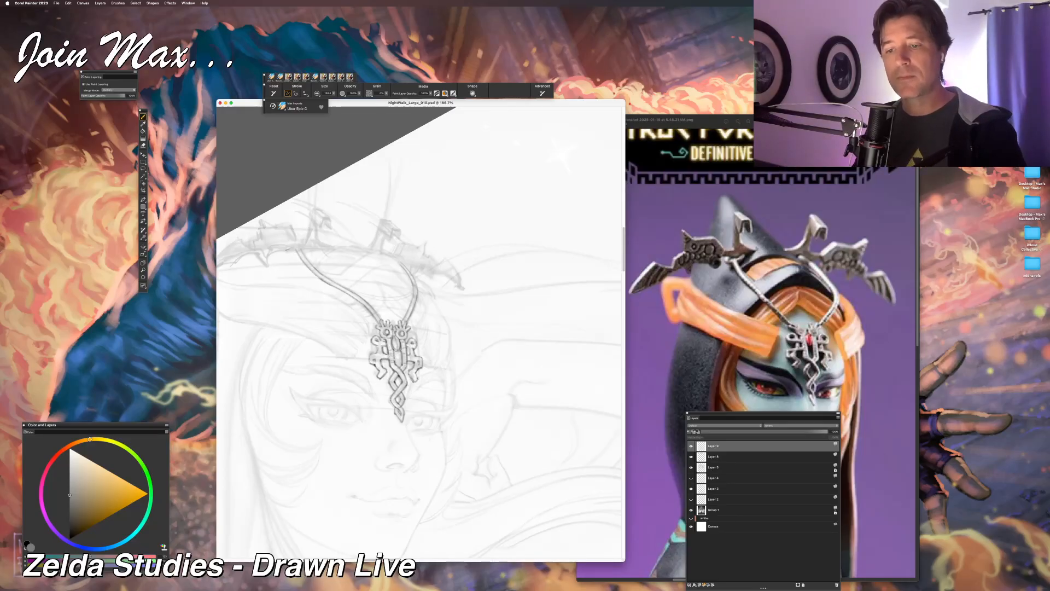
{"action": "key", "text": "super+minus"}
{"action": "key", "text": "super+minus"}
{"action": "key", "text": "super+minus"}
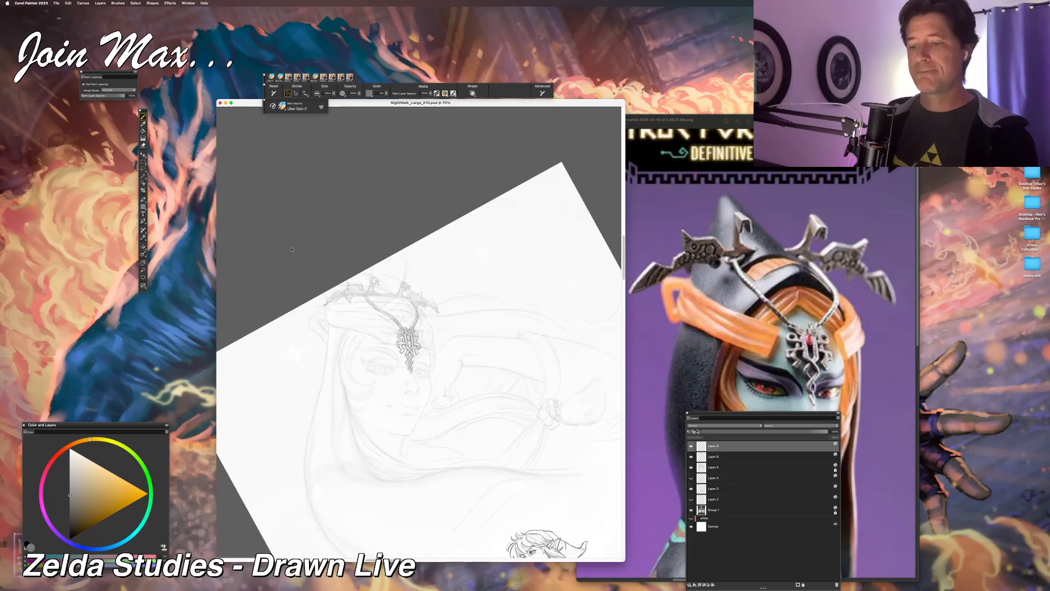
{"action": "key", "text": "super+equal"}
{"action": "key", "text": "super+equal"}
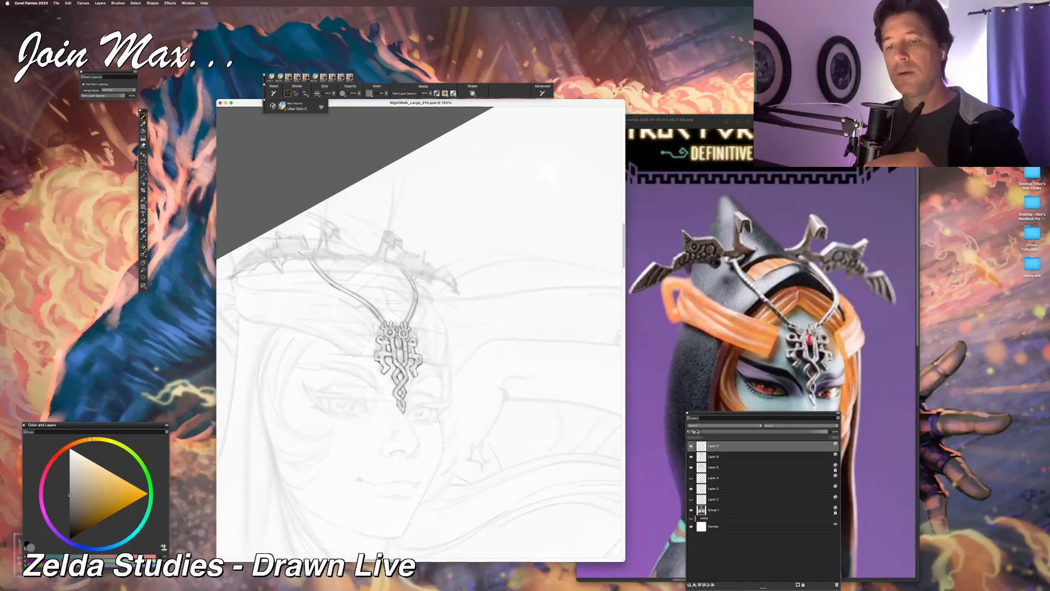
{"action": "scroll", "coordinate": [418, 332], "scroll_direction": "up", "scroll_amount": 3}
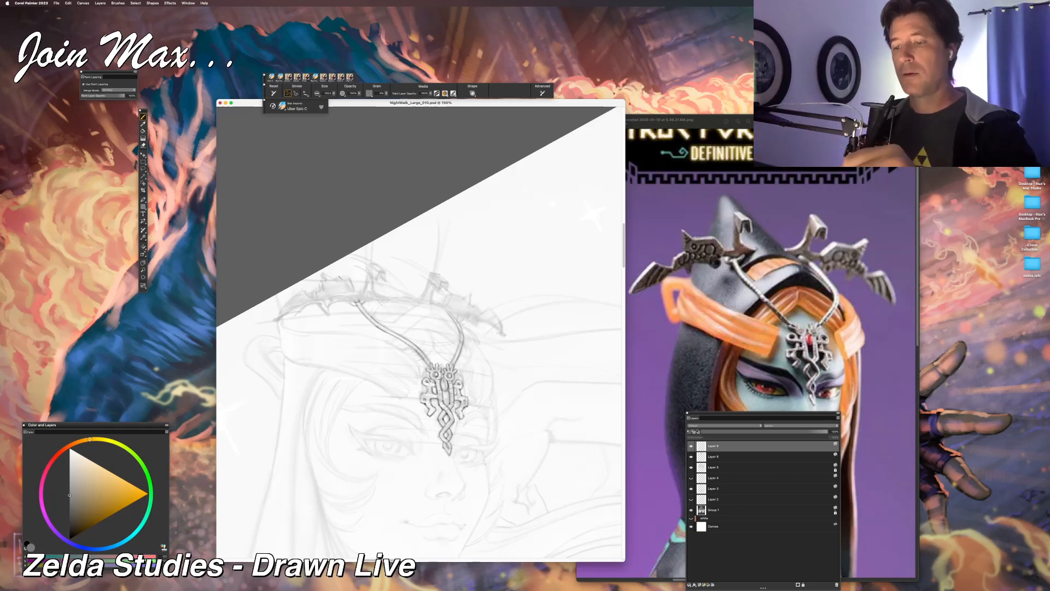
{"action": "key", "text": "n"}
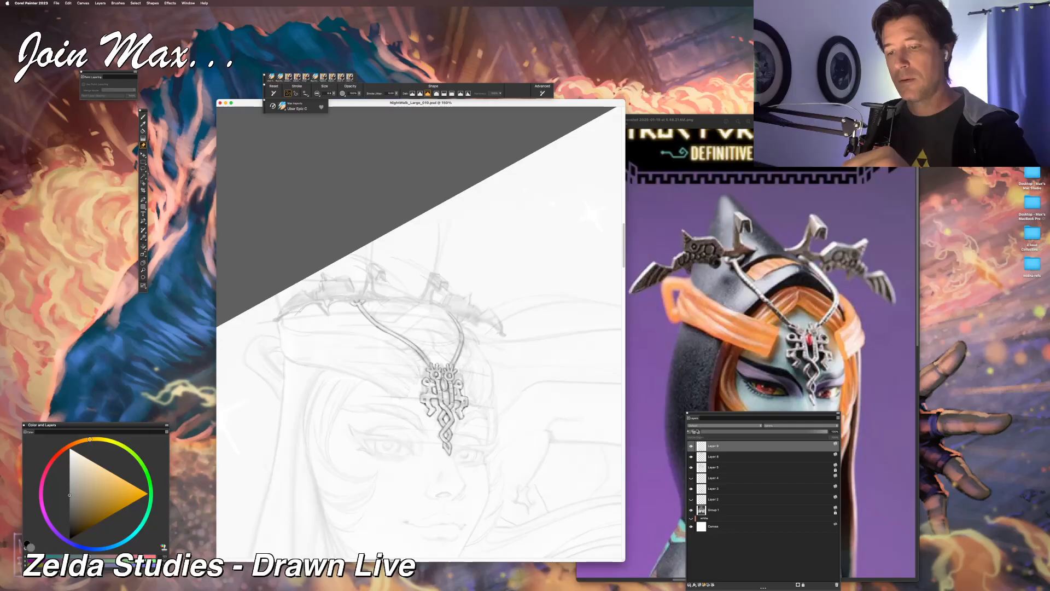
{"action": "key", "text": "b"}
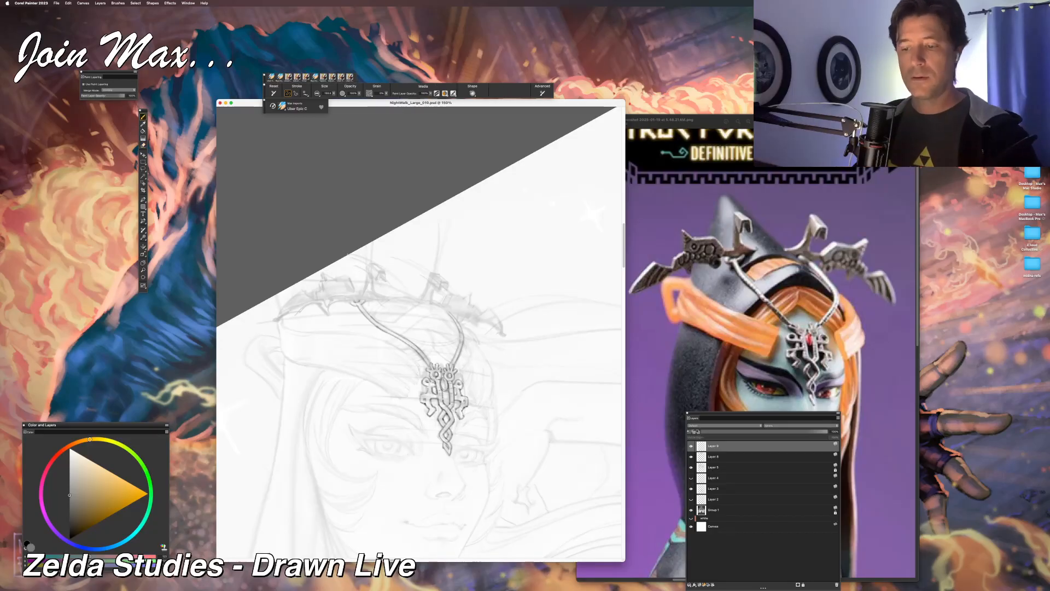
Step: Pick a grey brush colour and draw the hooked upright prong at the inner end of the crown's left piece, following the reference
{"action": "key", "text": "super+minus"}
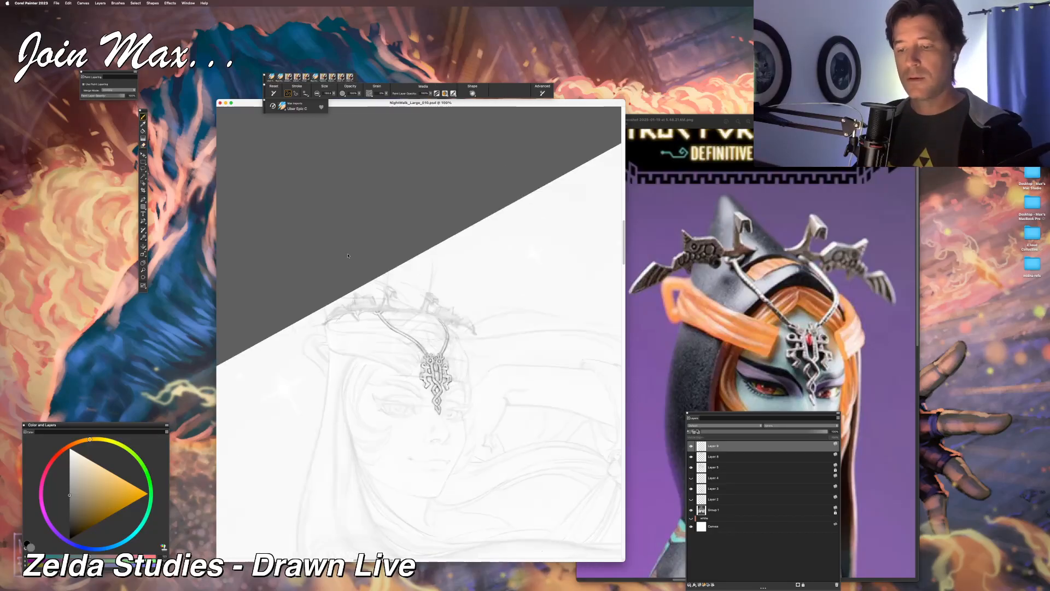
{"action": "key", "text": "super+equal"}
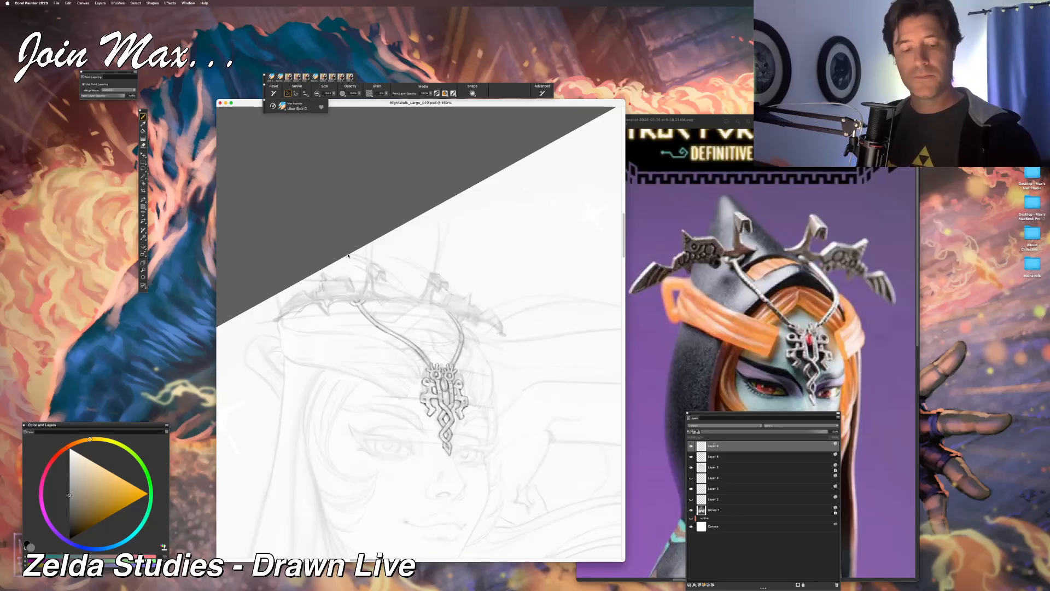
{"action": "left_click", "coordinate": [70, 538]}
{"action": "key", "text": "super+shift+n"}
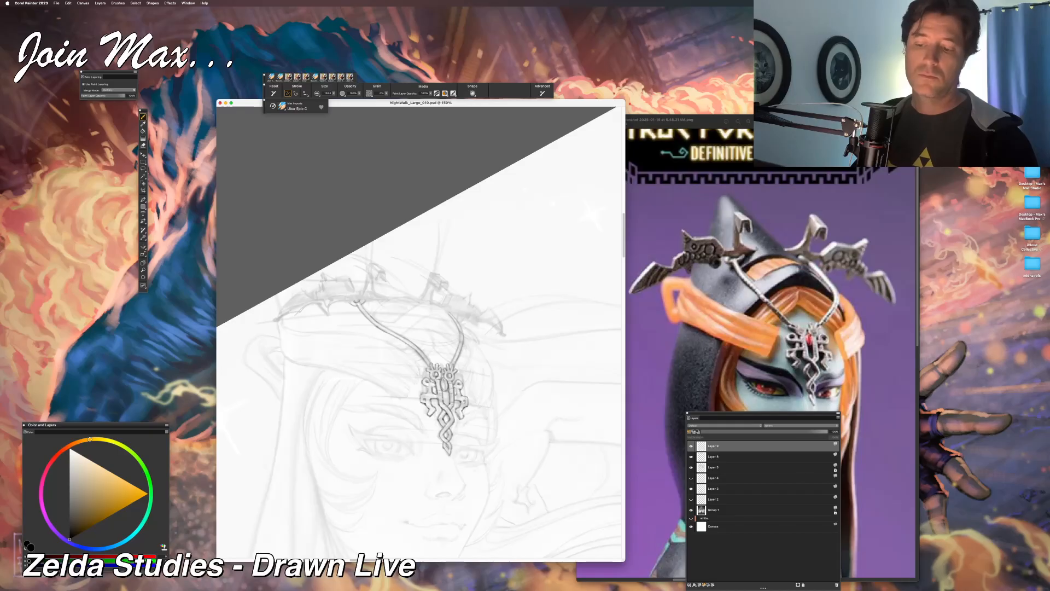
{"action": "left_click", "coordinate": [75, 499]}
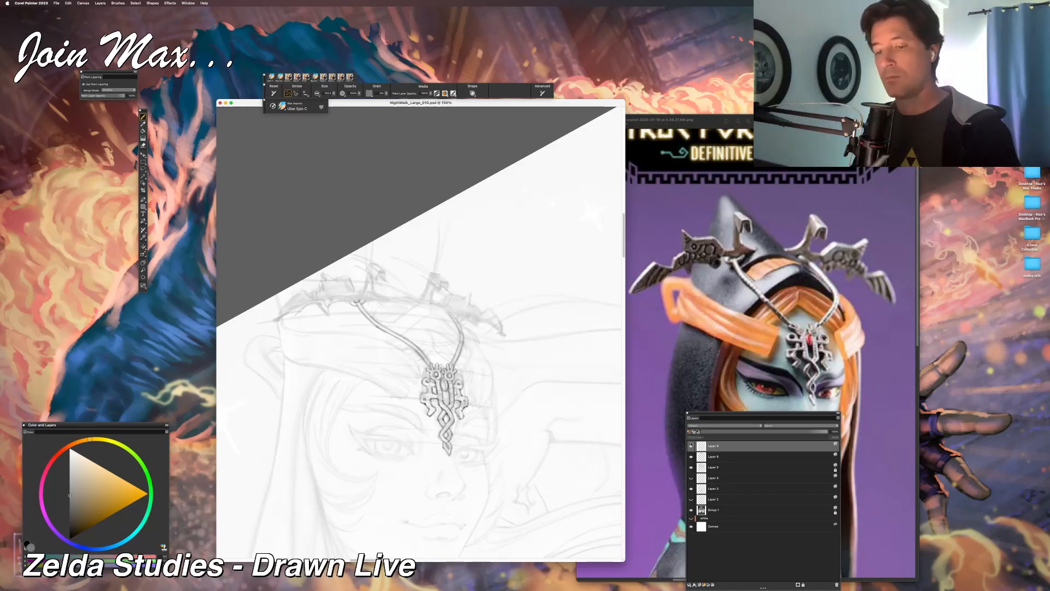
{"action": "scroll", "coordinate": [300, 342], "scroll_direction": "up", "scroll_amount": 2}
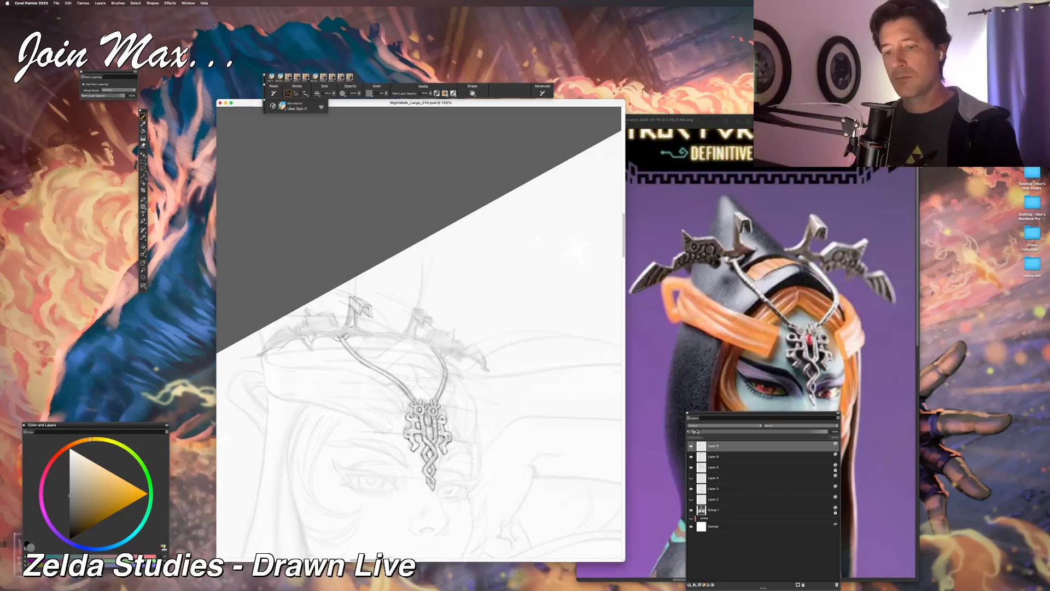
{"action": "left_click_drag", "start_coordinate": [356, 326], "coordinate": [370, 332]}
{"action": "key", "text": "super+z"}
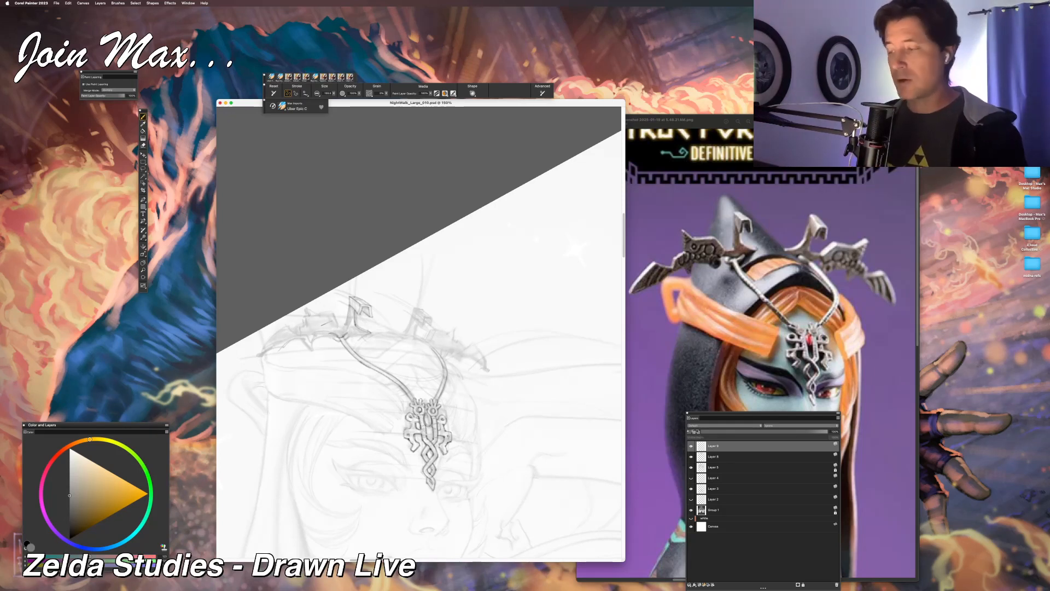
Step: Clean up the junction of the left chain and the hooked prong by erasing overlaps and redrawing the outlines
{"action": "key", "text": "n"}
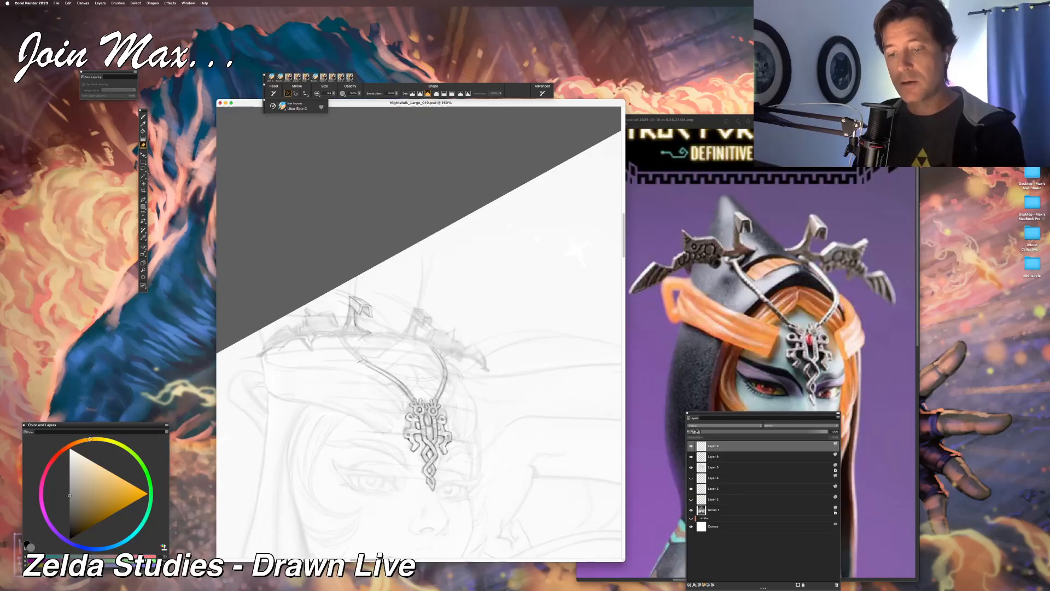
{"action": "key", "text": "b"}
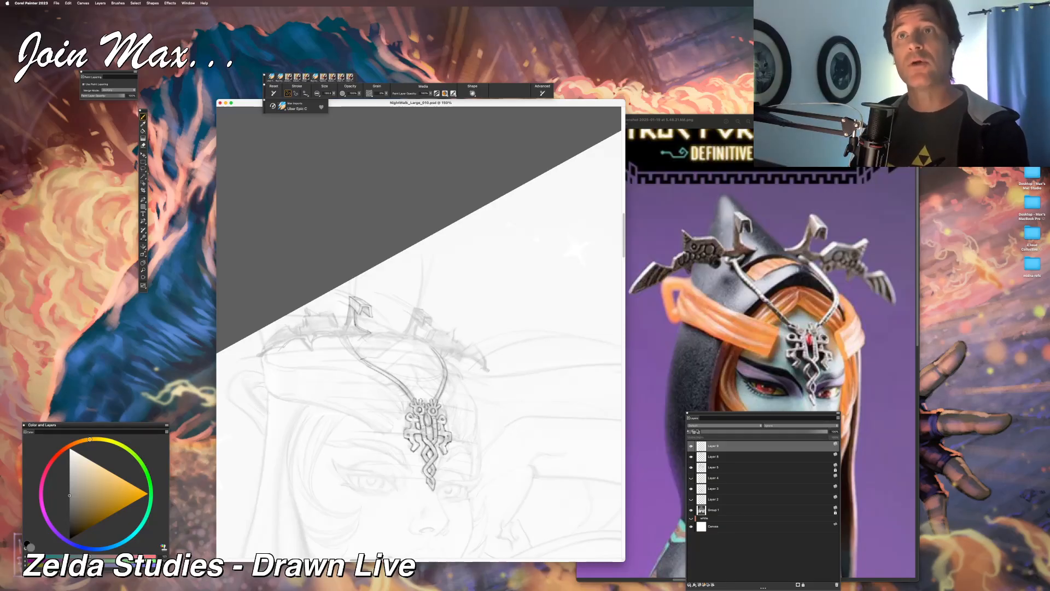
{"action": "mouse_move", "coordinate": [342, 338]}
{"action": "left_mouse_down"}
{"action": "mouse_move", "coordinate": [373, 364]}
{"action": "mouse_move", "coordinate": [356, 359]}
{"action": "left_mouse_up"}
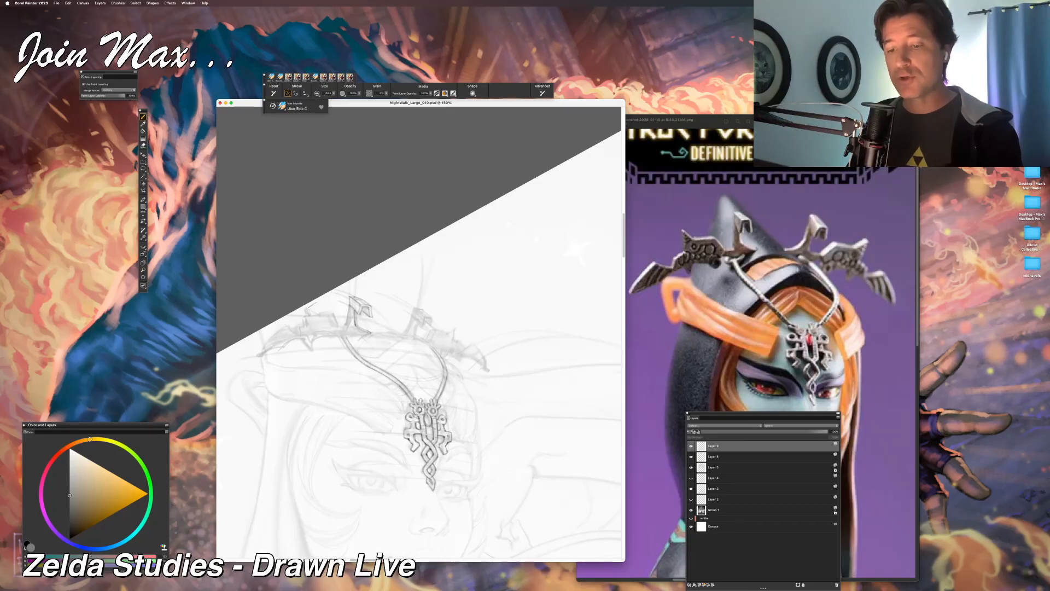
{"action": "left_click_drag", "start_coordinate": [355, 311], "coordinate": [373, 322]}
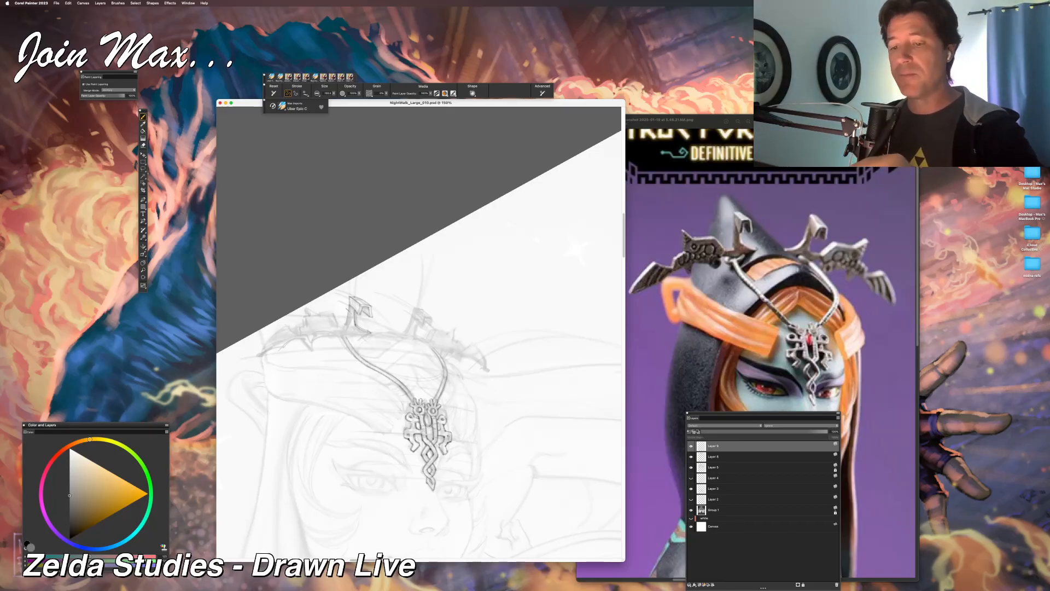
{"action": "key", "text": "n"}
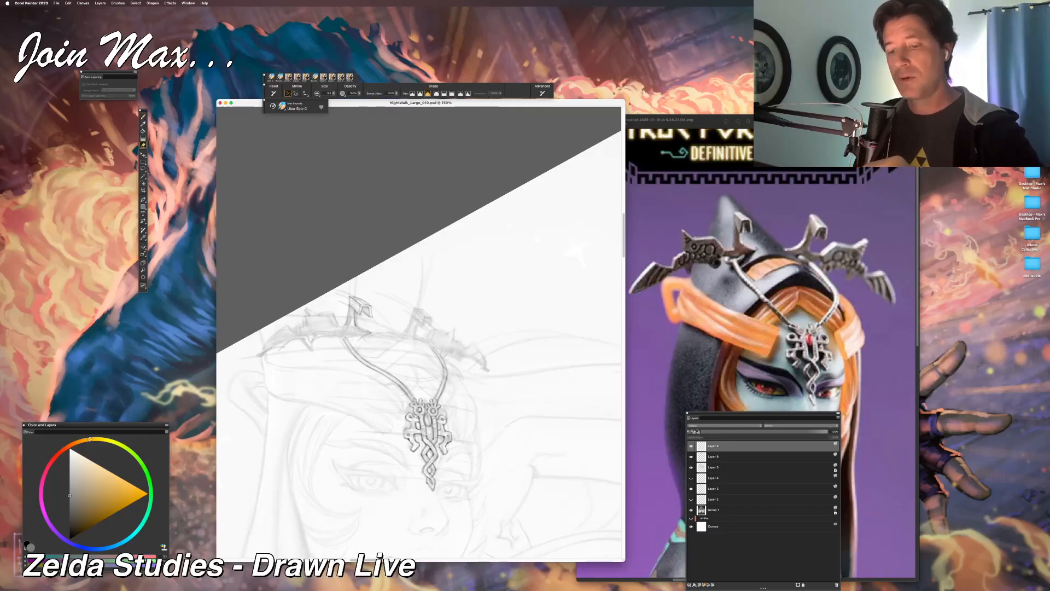
Step: Draw the crown's bat-shaped left piece with its inner ornament and the ribbed wing tapering to an outer tip
{"action": "key", "text": "b"}
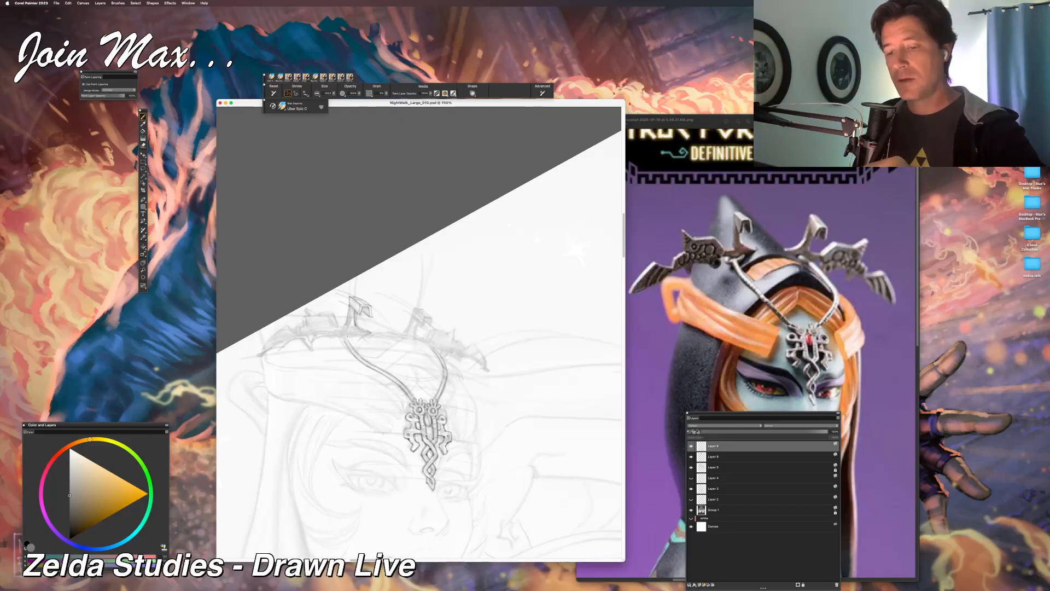
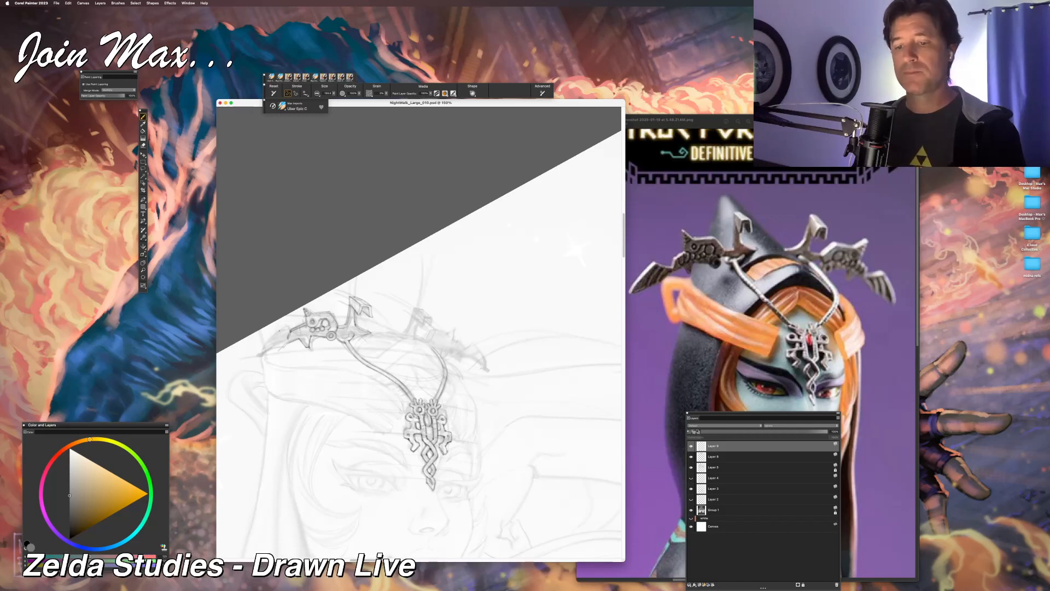
{"action": "left_click_drag", "start_coordinate": [279, 330], "coordinate": [287, 339]}
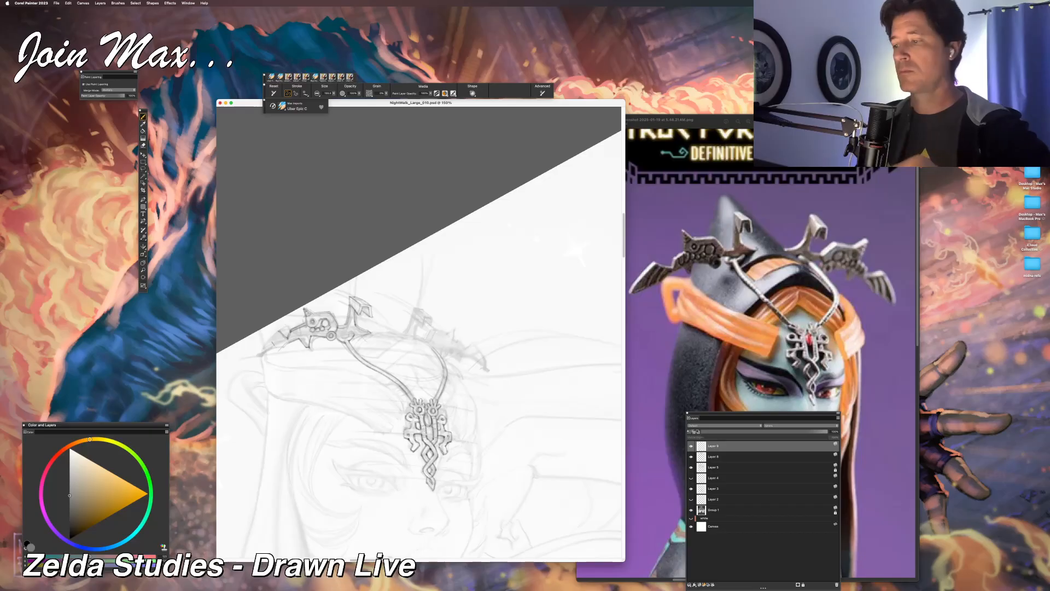
{"action": "left_click_drag", "start_coordinate": [277, 332], "coordinate": [260, 347]}
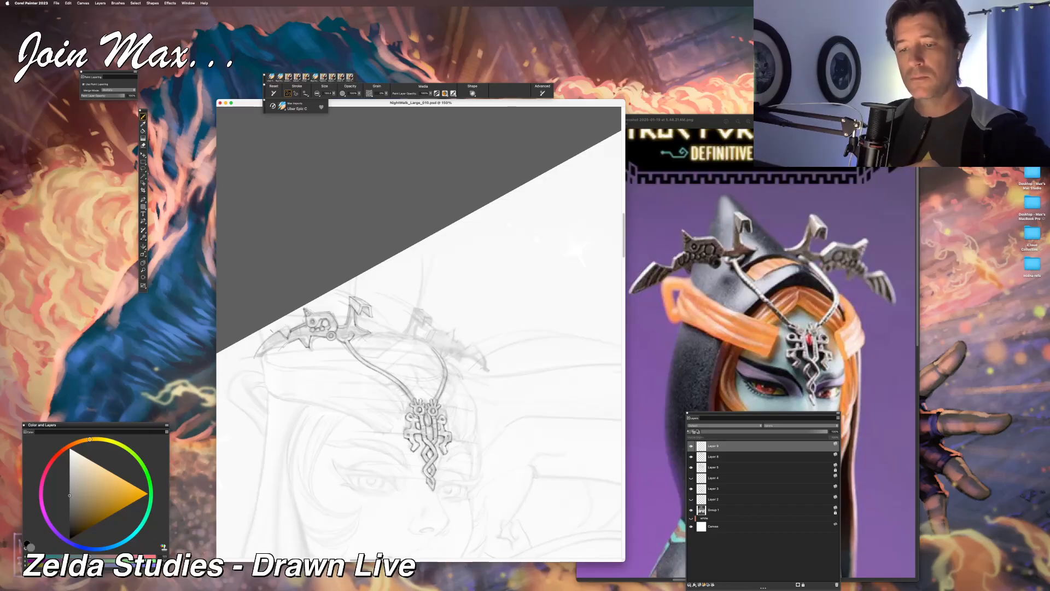
{"action": "mouse_move", "coordinate": [278, 329]}
{"action": "left_mouse_down"}
{"action": "mouse_move", "coordinate": [251, 368]}
{"action": "mouse_move", "coordinate": [259, 356]}
{"action": "left_mouse_up"}
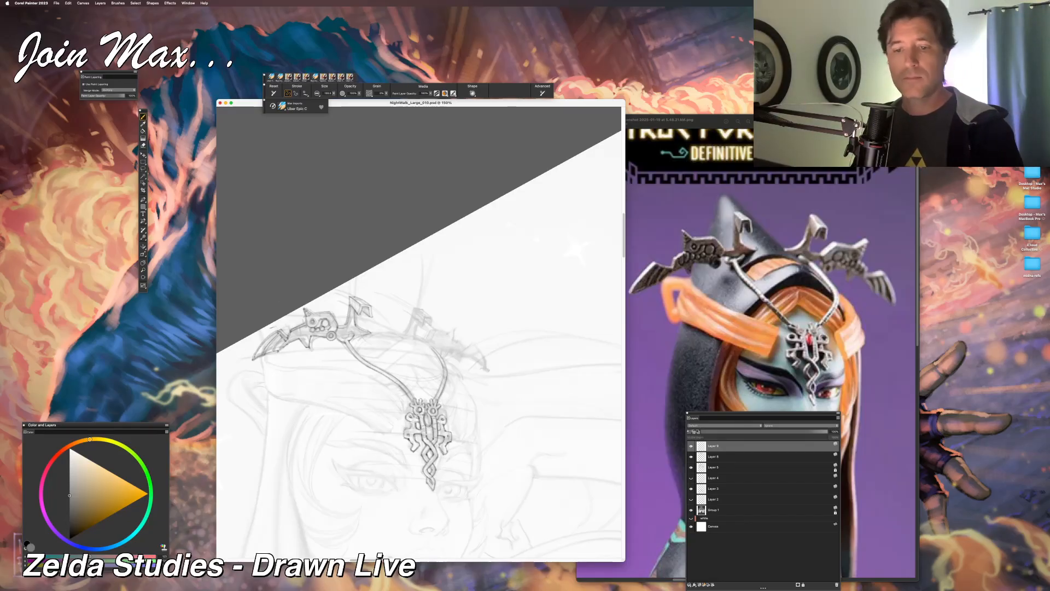
{"action": "scroll", "coordinate": [275, 327], "scroll_direction": "down", "scroll_amount": 2}
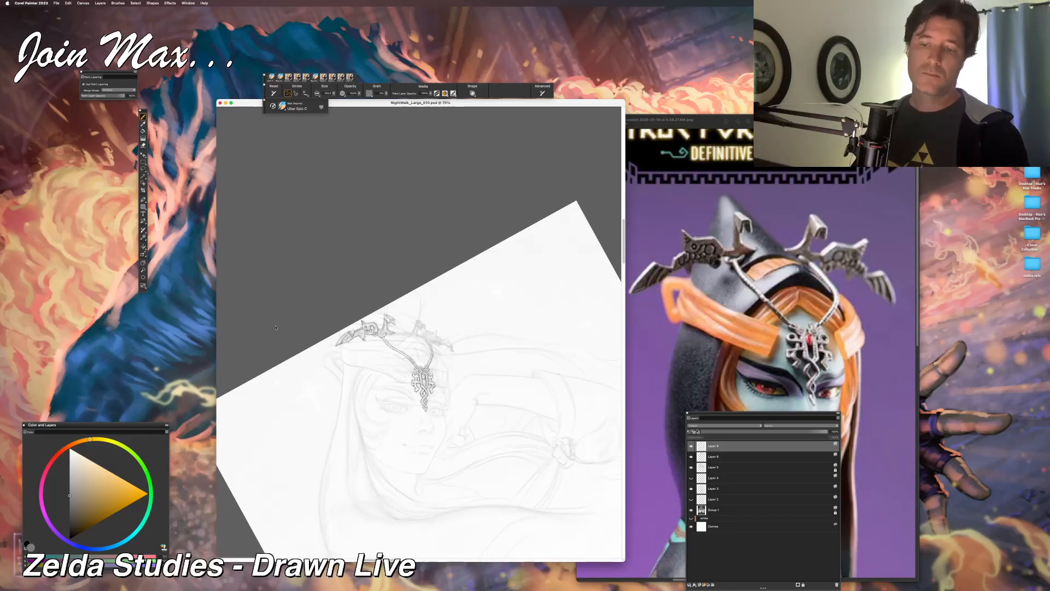
{"action": "scroll", "coordinate": [275, 327], "scroll_direction": "up", "scroll_amount": 2}
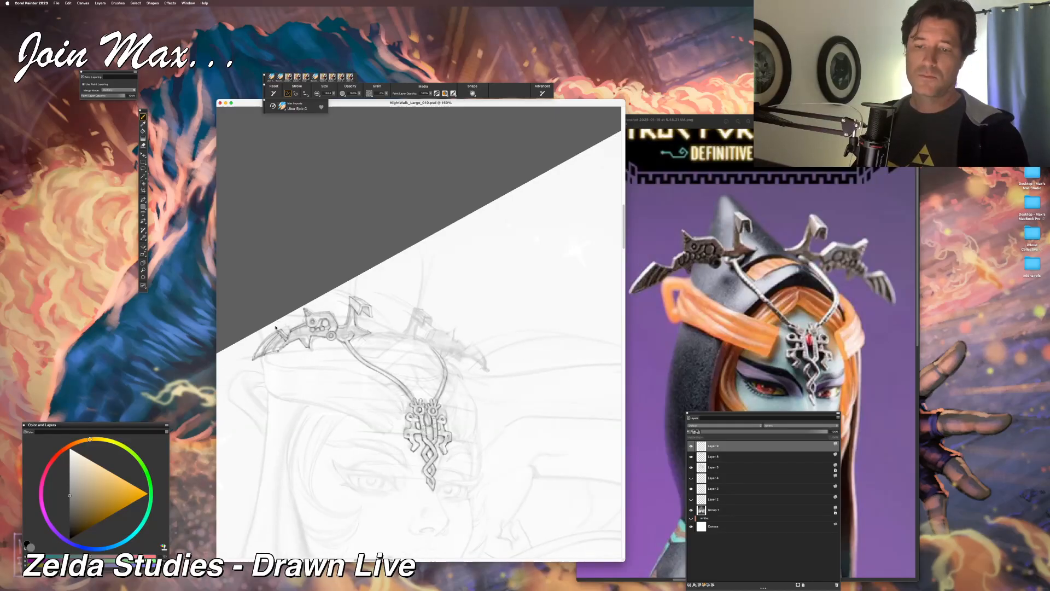
{"action": "scroll", "coordinate": [276, 327], "scroll_direction": "down", "scroll_amount": 1}
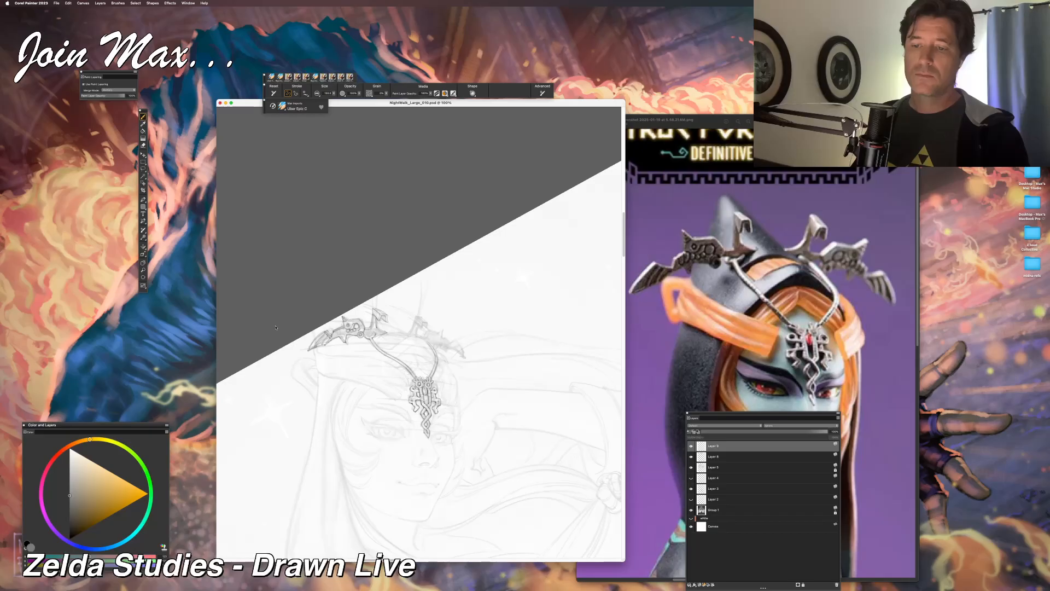
{"action": "scroll", "coordinate": [276, 327], "scroll_direction": "up", "scroll_amount": 2}
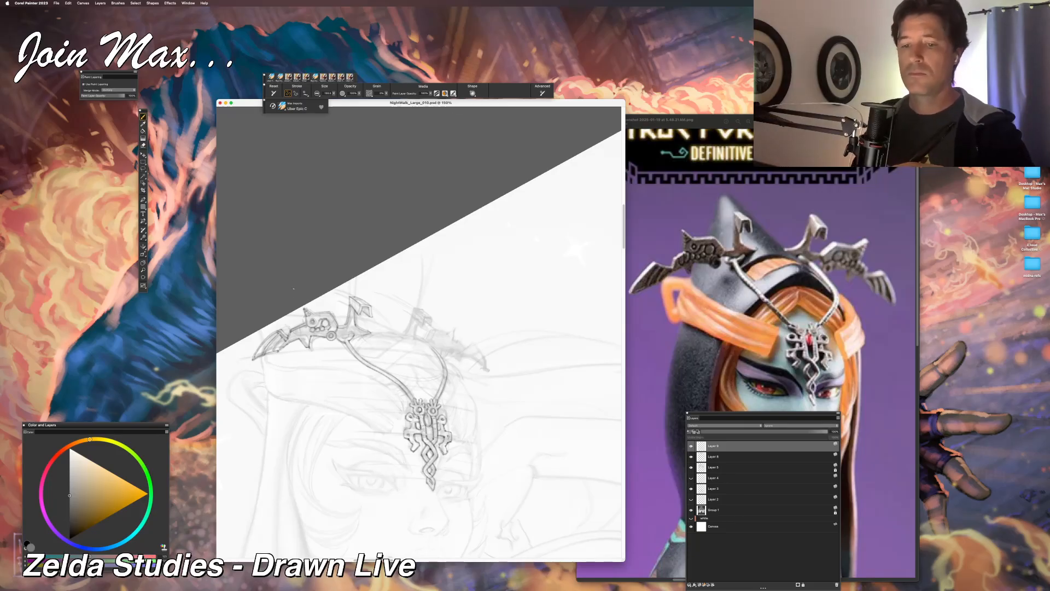
Step: Rework the crown's left wing with a small lasso selection, erasing stray marks and redrawing its ribs and outline
{"action": "key", "text": "l"}
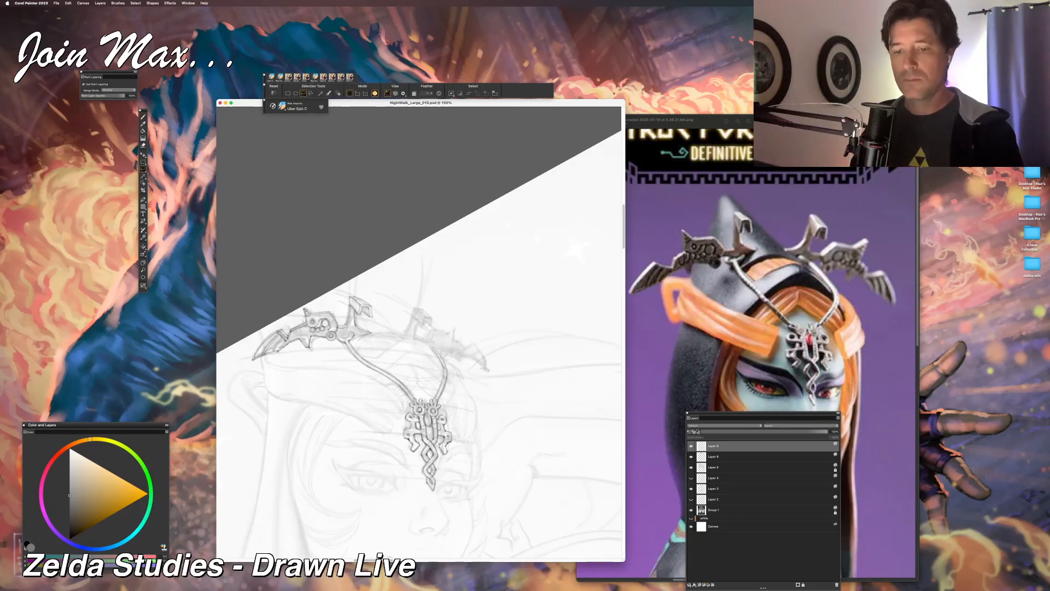
{"action": "left_click_drag", "start_coordinate": [284, 326], "coordinate": [285, 327]}
{"action": "key", "text": "super+d"}
{"action": "key", "text": "b"}
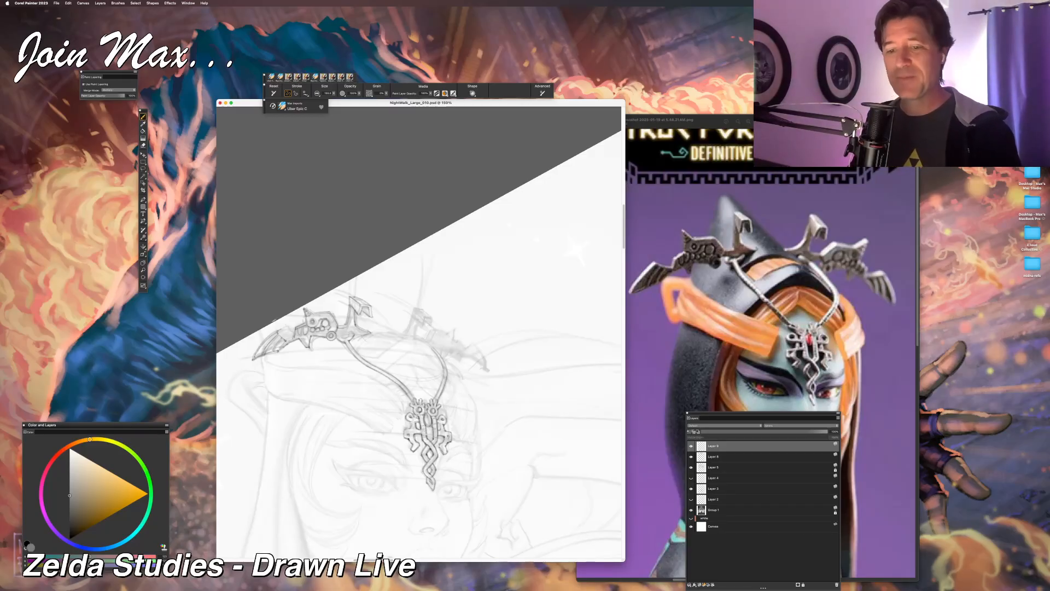
{"action": "key", "text": "n"}
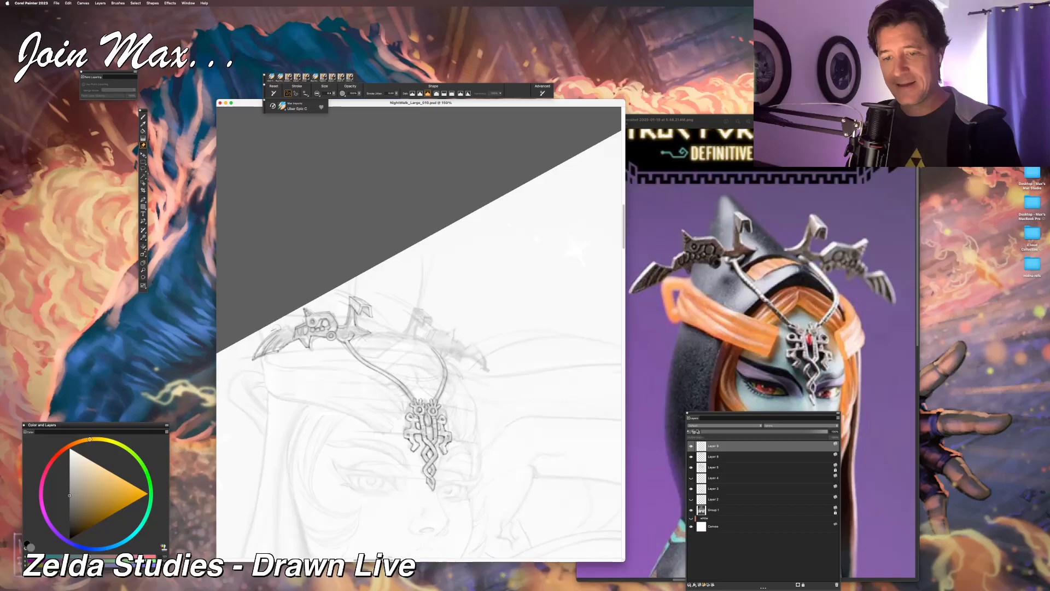
{"action": "key", "text": "b"}
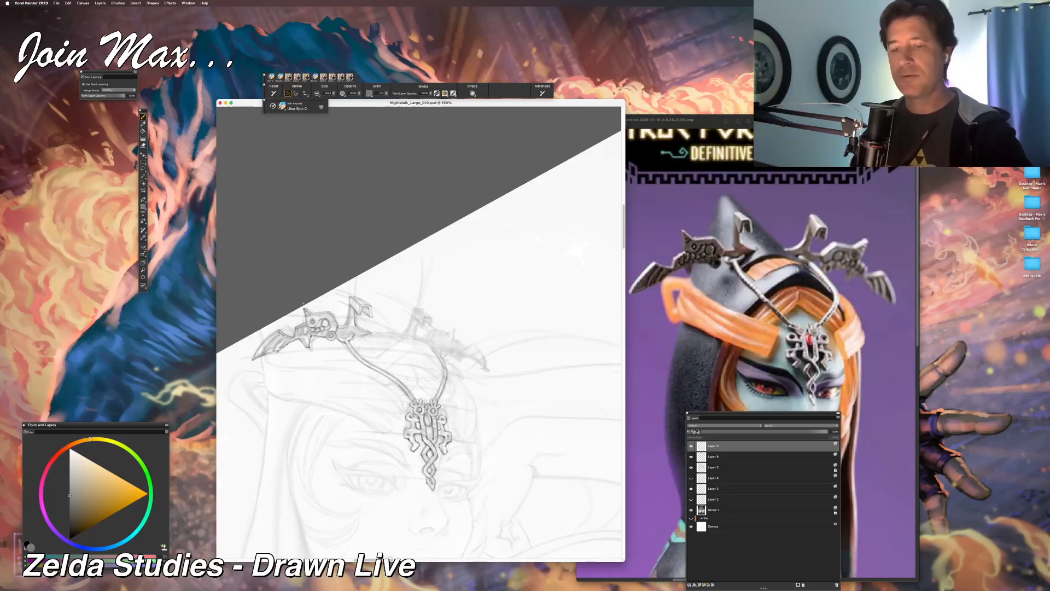
{"action": "key", "text": "n"}
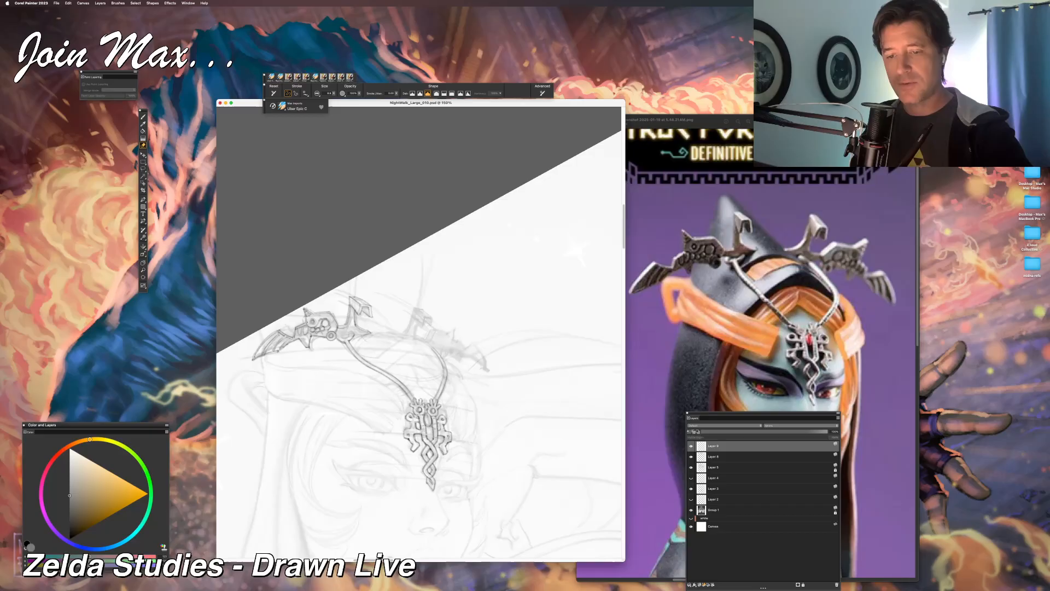
{"action": "key", "text": "b"}
Step: Hide and show the top layer to compare the new jewellery line work with the sketch underneath
{"action": "left_click", "coordinate": [690, 446]}
{"action": "left_click", "coordinate": [691, 447]}
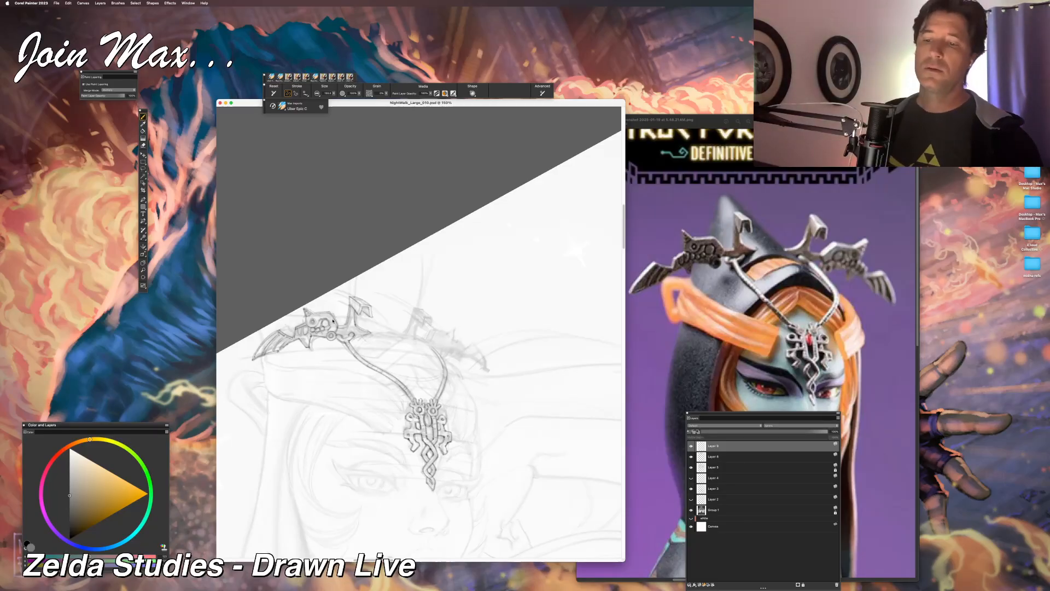
{"action": "scroll", "coordinate": [333, 321], "scroll_direction": "down", "scroll_amount": 5}
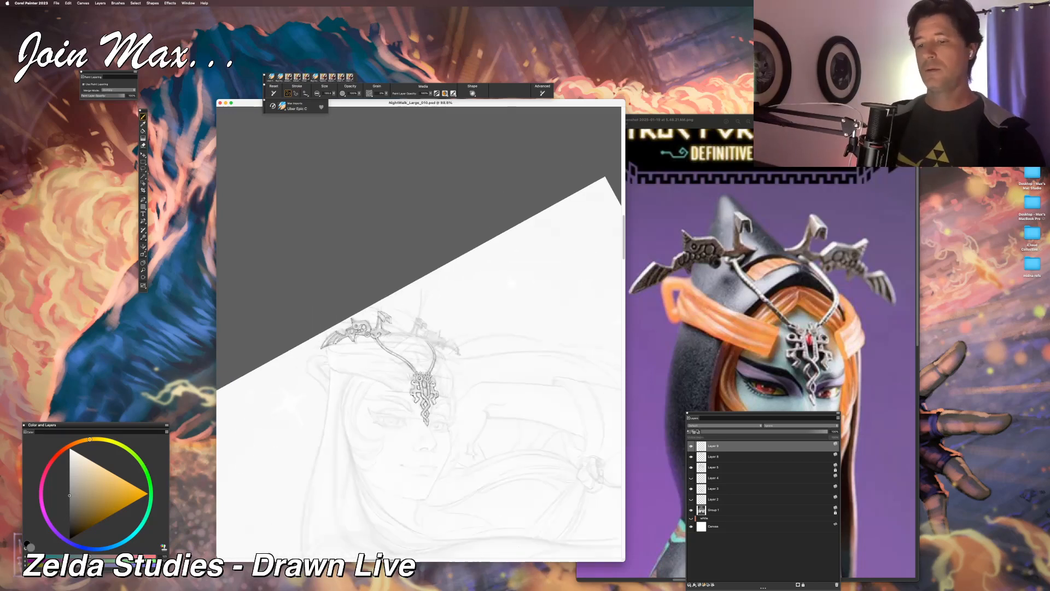
Step: Refine the forehead pendant's line work, alternating between erasing stray marks and redrawing its outlines
{"action": "scroll", "coordinate": [414, 309], "scroll_direction": "up", "scroll_amount": 3}
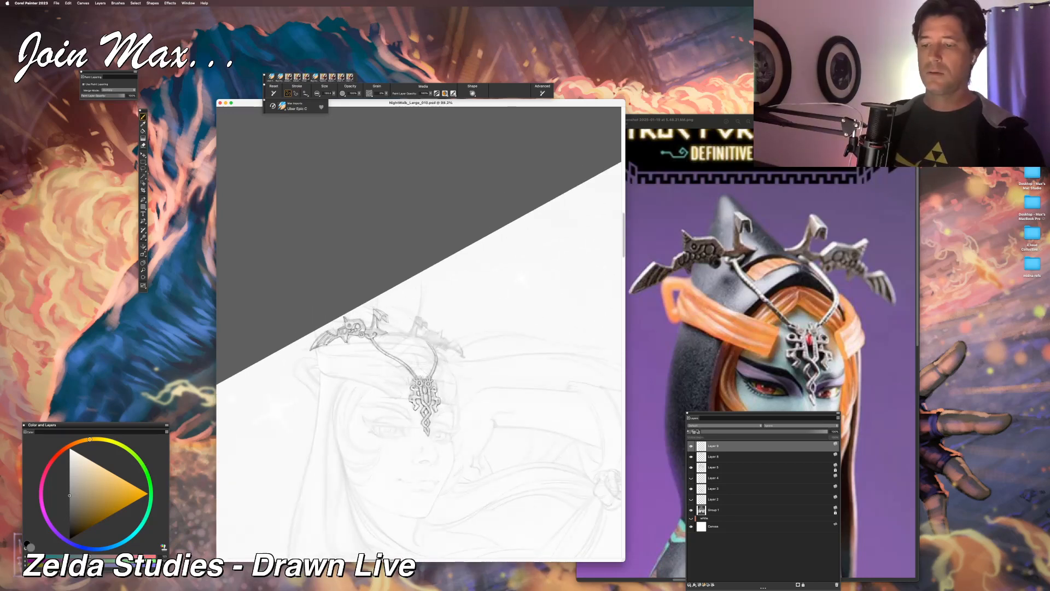
{"action": "scroll", "coordinate": [412, 335], "scroll_direction": "up", "scroll_amount": 2}
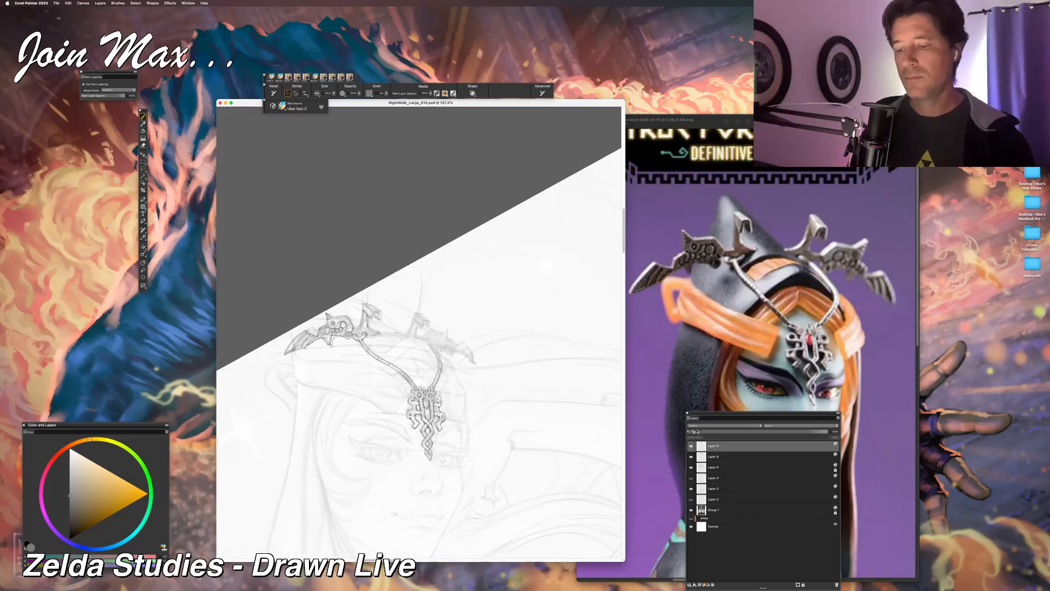
{"action": "key", "text": "n"}
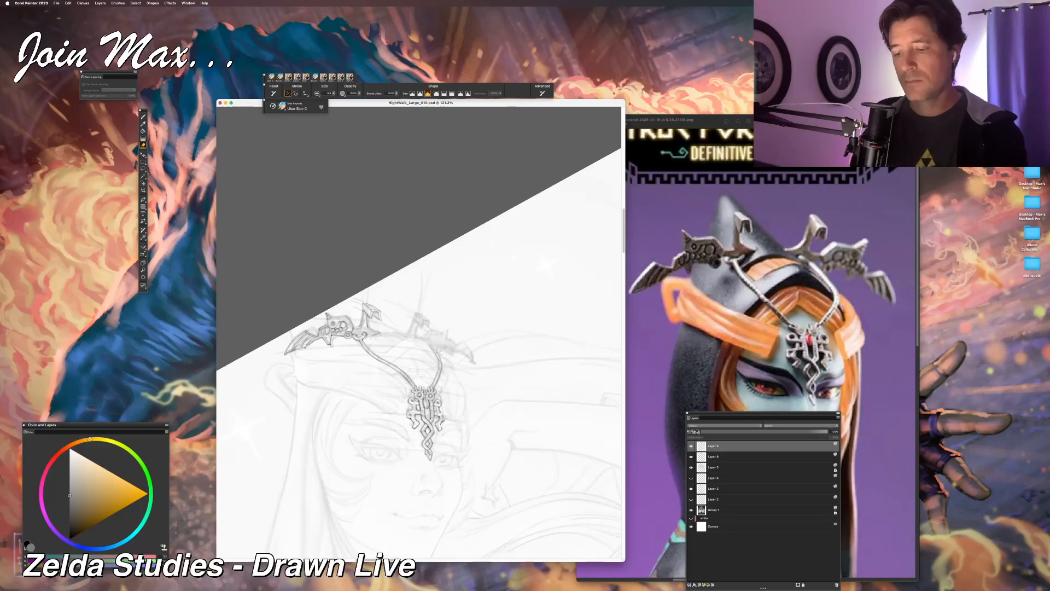
{"action": "key", "text": "b"}
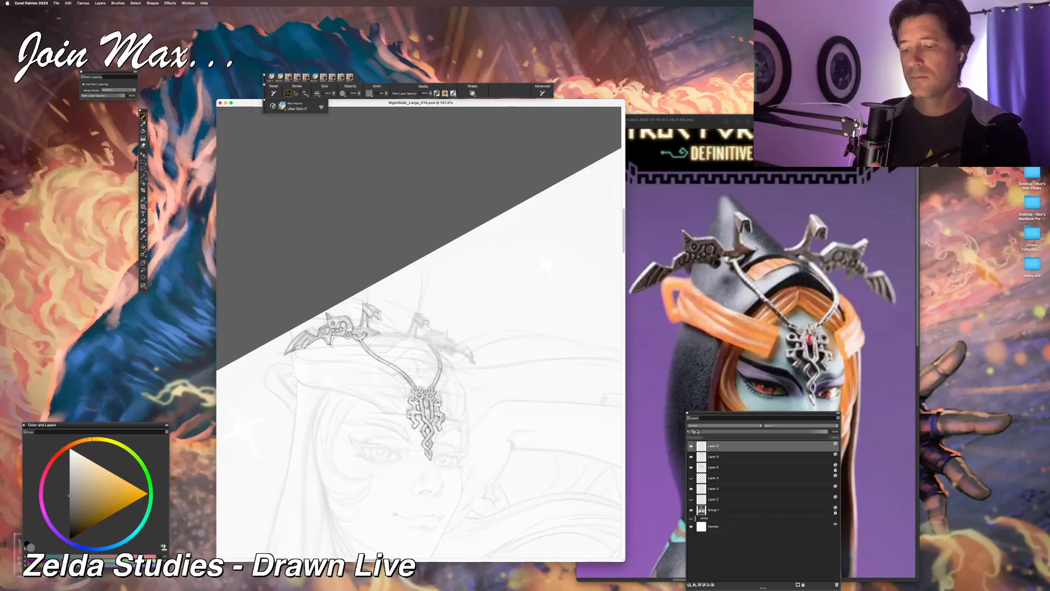
{"action": "key", "text": "l"}
{"action": "key", "text": "n"}
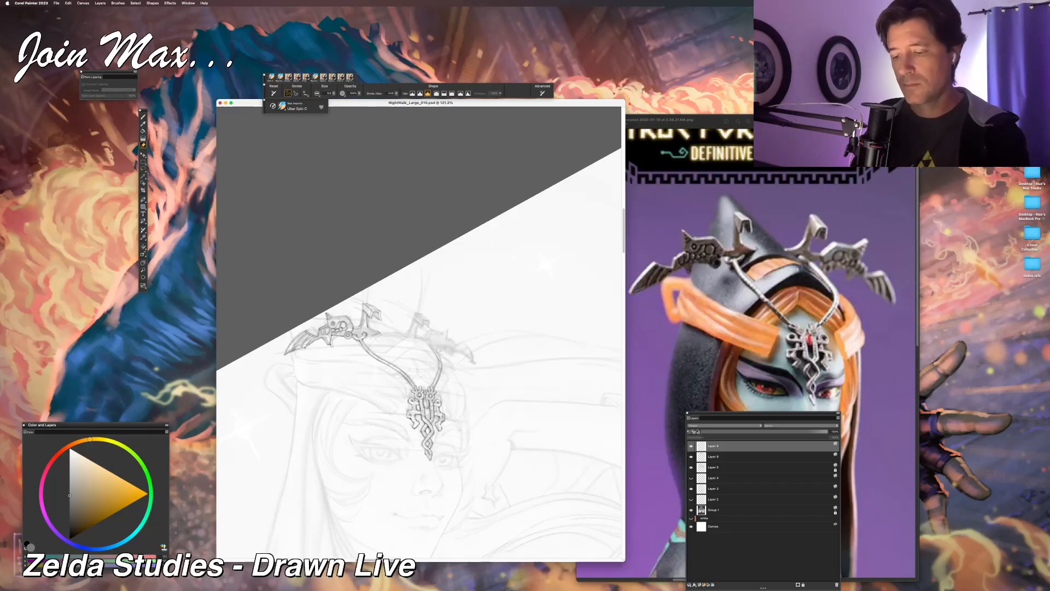
{"action": "key", "text": "b"}
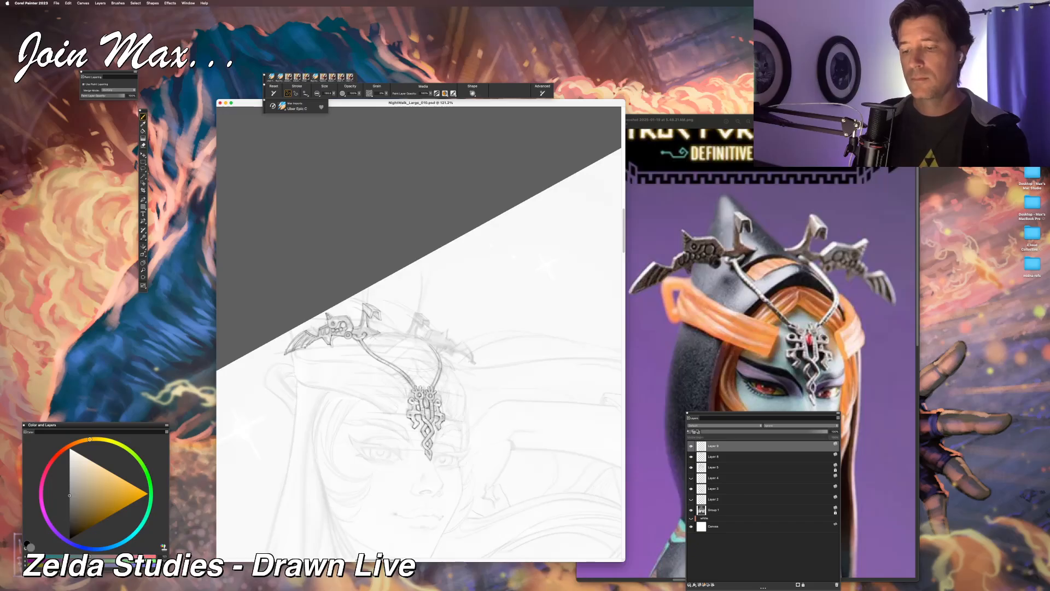
{"action": "key", "text": "e"}
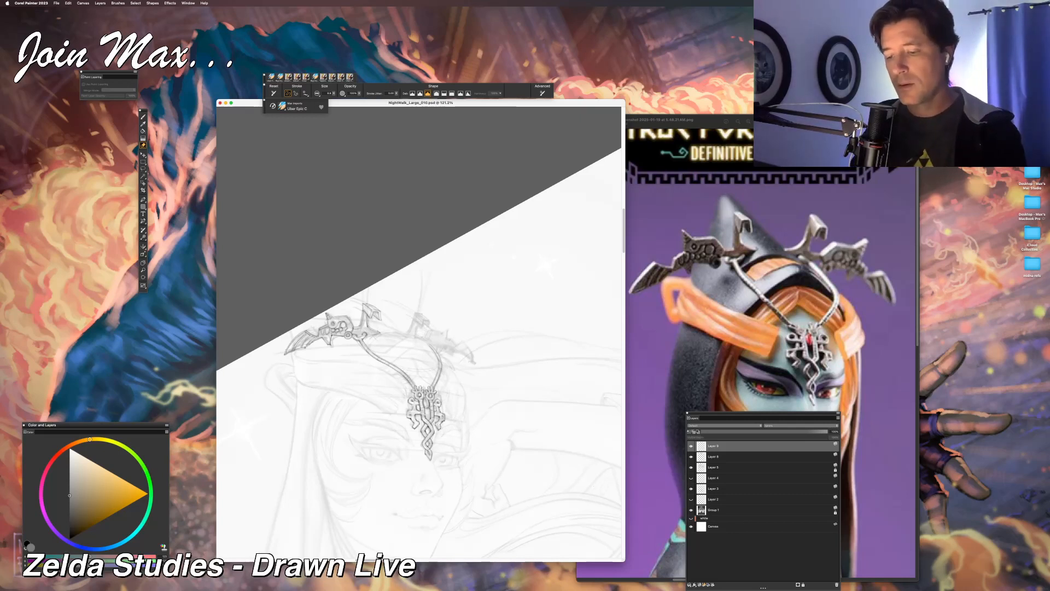
{"action": "key", "text": "b"}
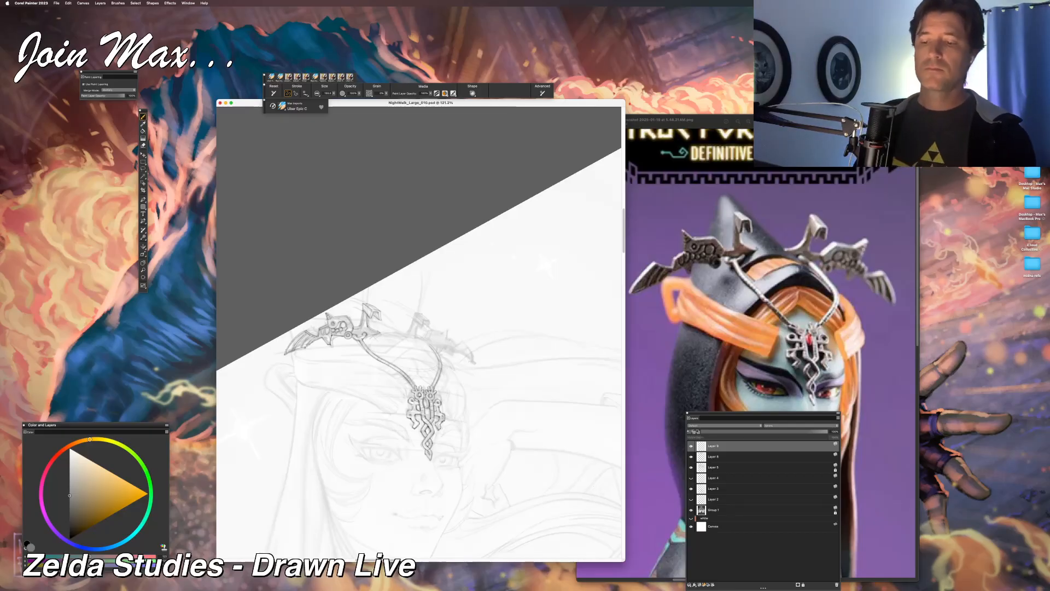
Step: Clean up the fine lines of the pendant and chains with short erasing and drawing passes
{"action": "scroll", "coordinate": [419, 328], "scroll_direction": "down", "scroll_amount": 3}
{"action": "scroll", "coordinate": [419, 328], "scroll_direction": "up", "scroll_amount": 5}
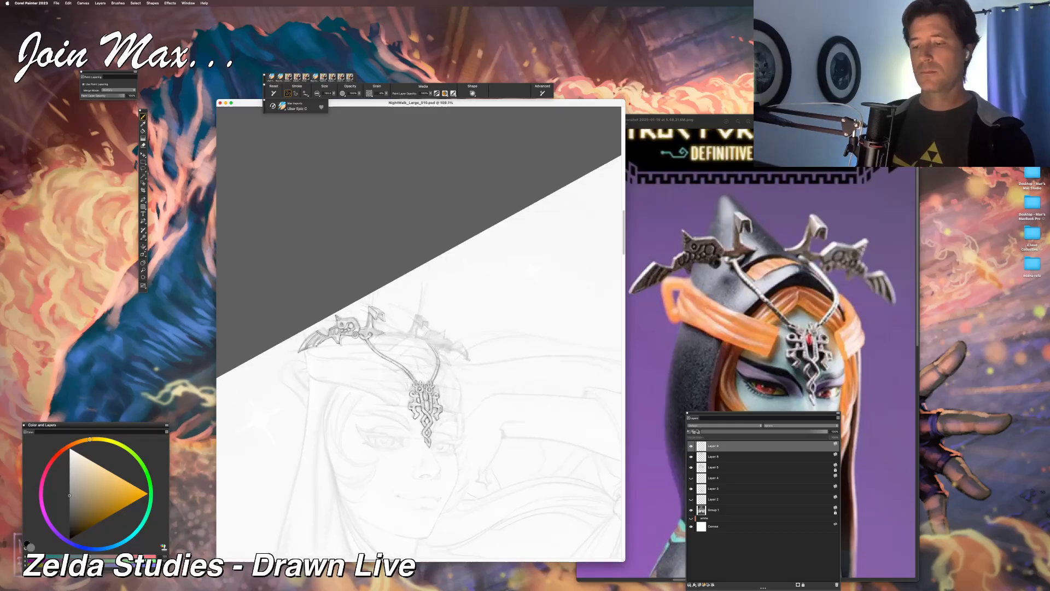
{"action": "scroll", "coordinate": [418, 328], "scroll_direction": "down", "scroll_amount": 2}
{"action": "scroll", "coordinate": [419, 328], "scroll_direction": "right", "scroll_amount": 2}
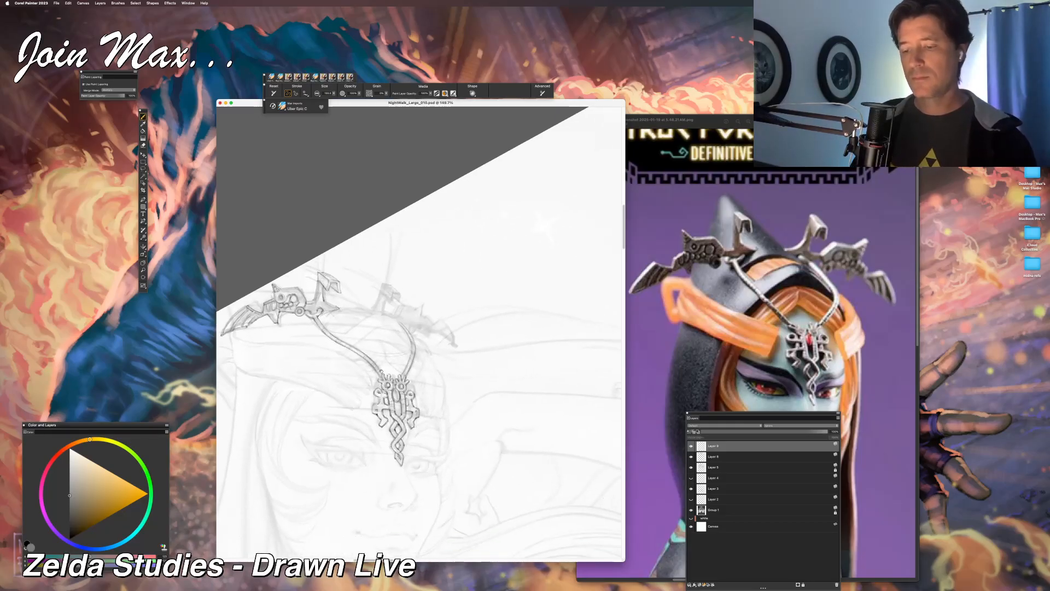
{"action": "key", "text": "n"}
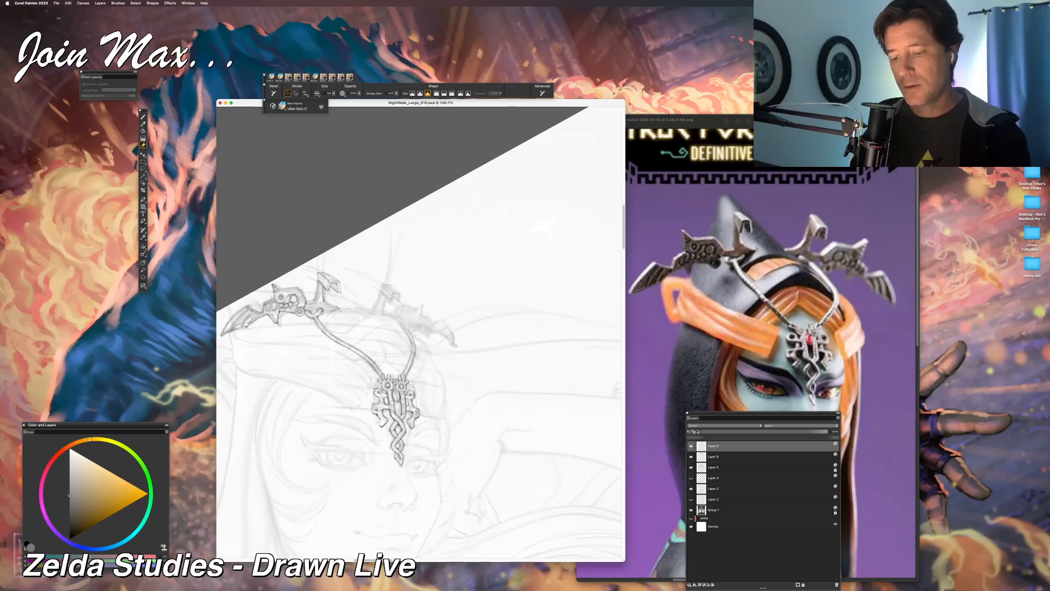
{"action": "key", "text": "b"}
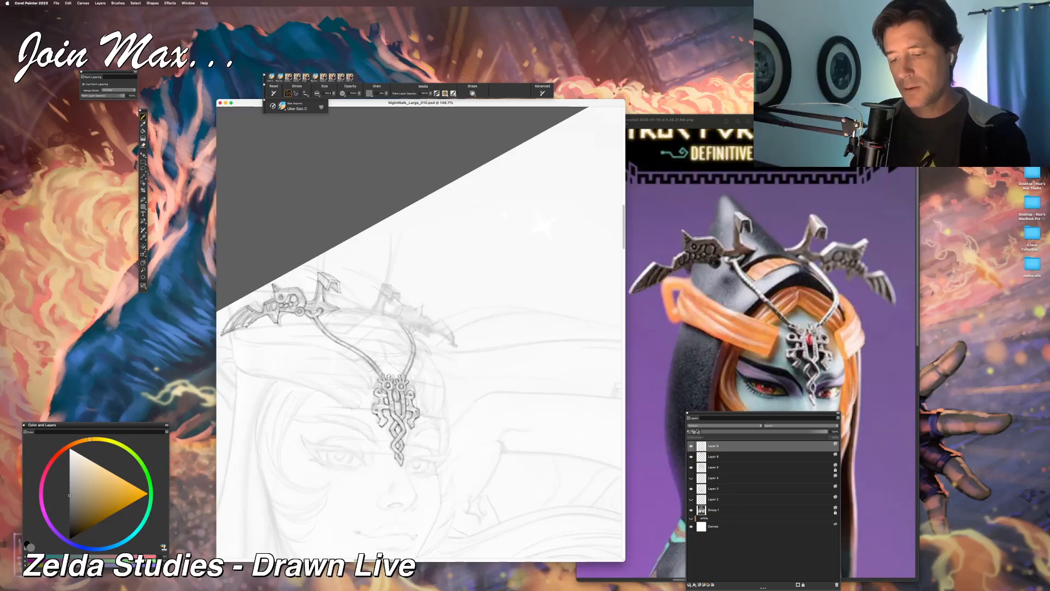
{"action": "key", "text": "n"}
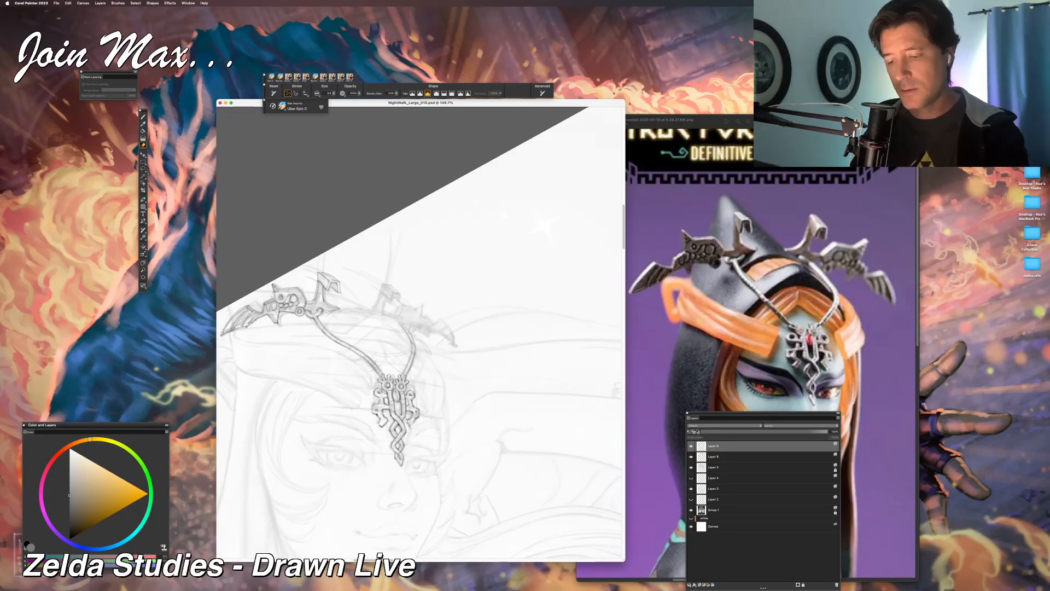
{"action": "key", "text": "b"}
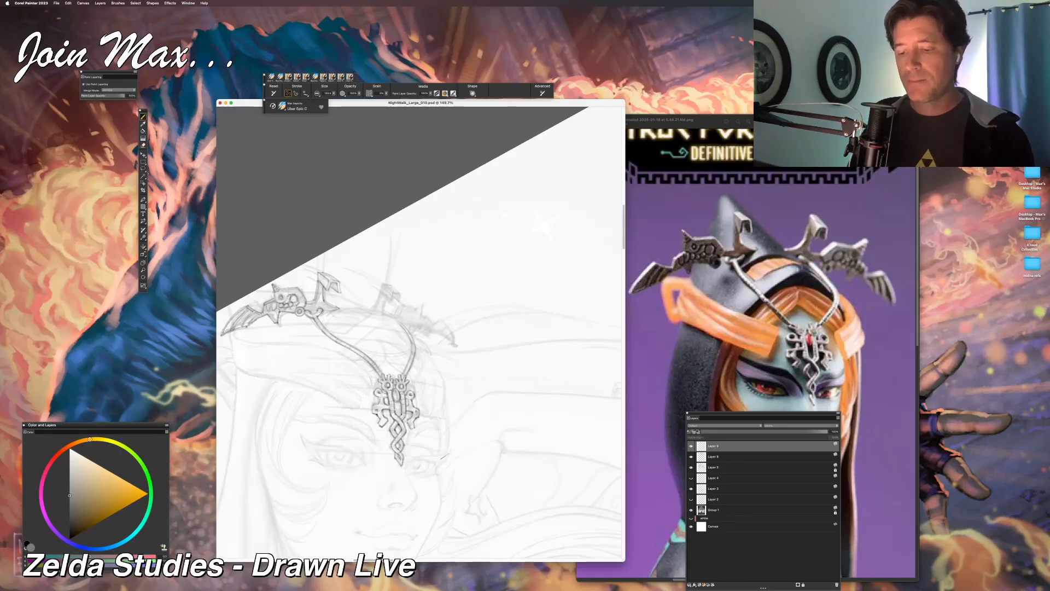
Step: Touch up the left chain's lower end and its junction with the pendant by repeatedly erasing and redrawing small strokes
{"action": "scroll", "coordinate": [305, 445], "scroll_direction": "down", "scroll_amount": 3}
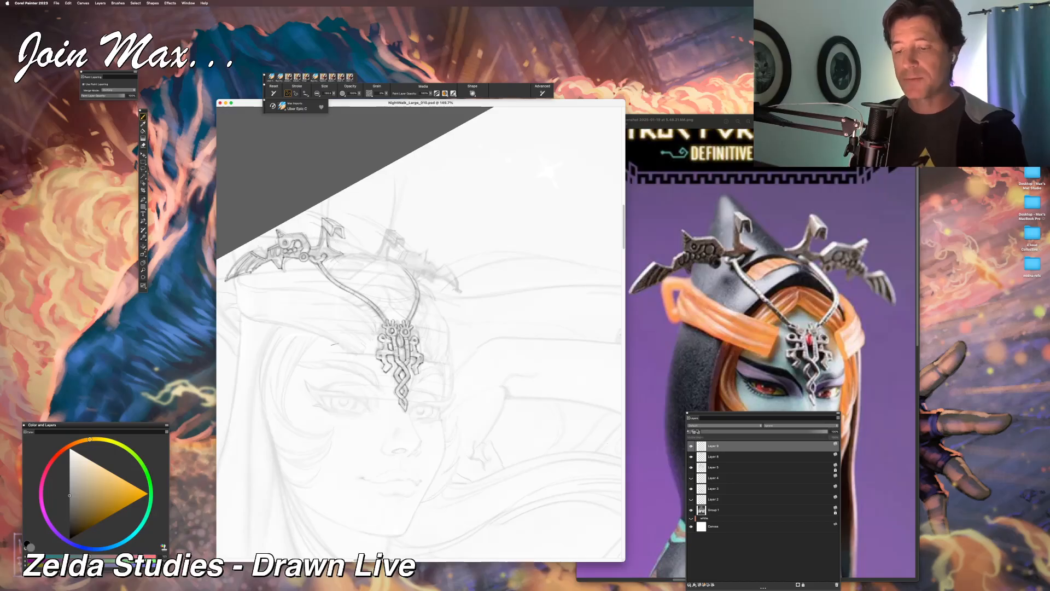
{"action": "key", "text": "n"}
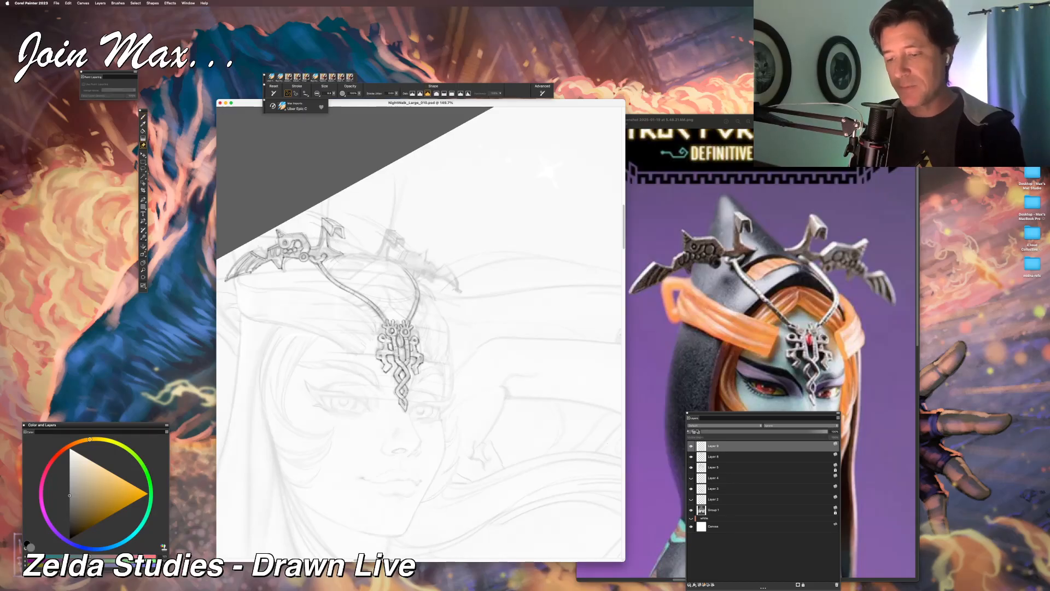
{"action": "key", "text": "b"}
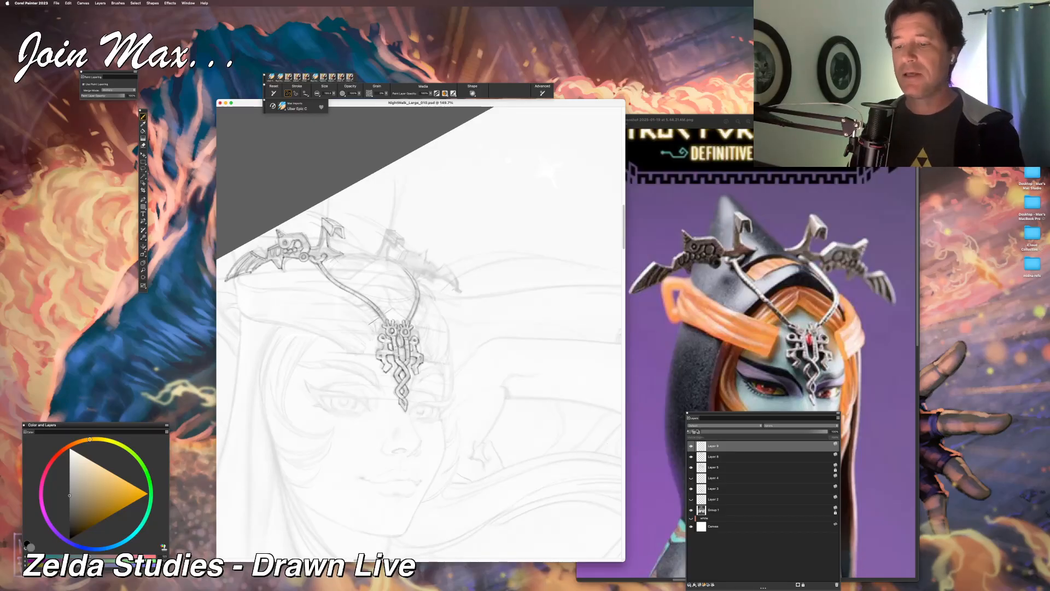
{"action": "key", "text": "n"}
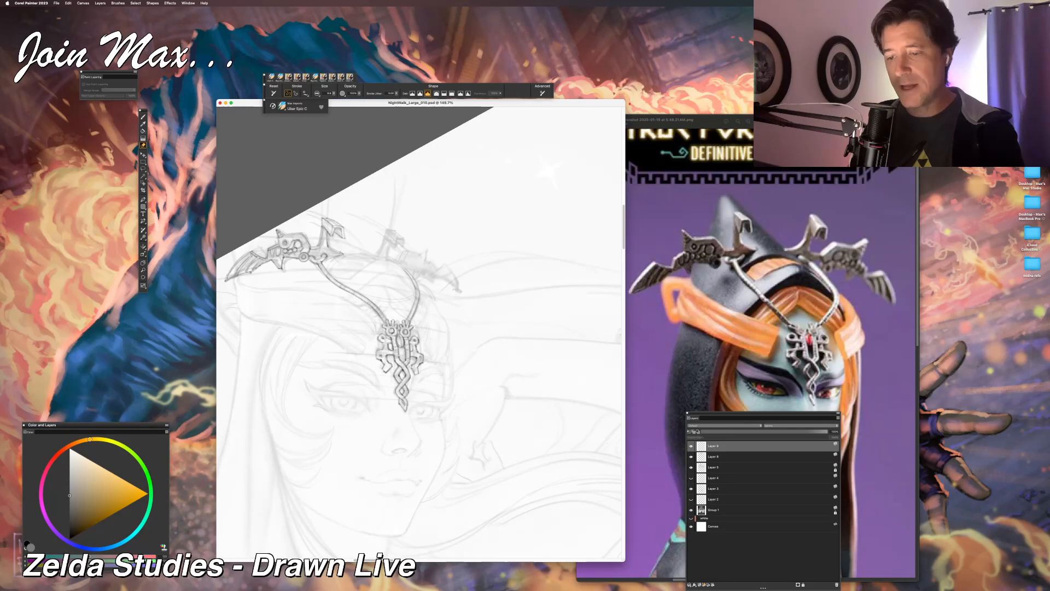
{"action": "key", "text": "b"}
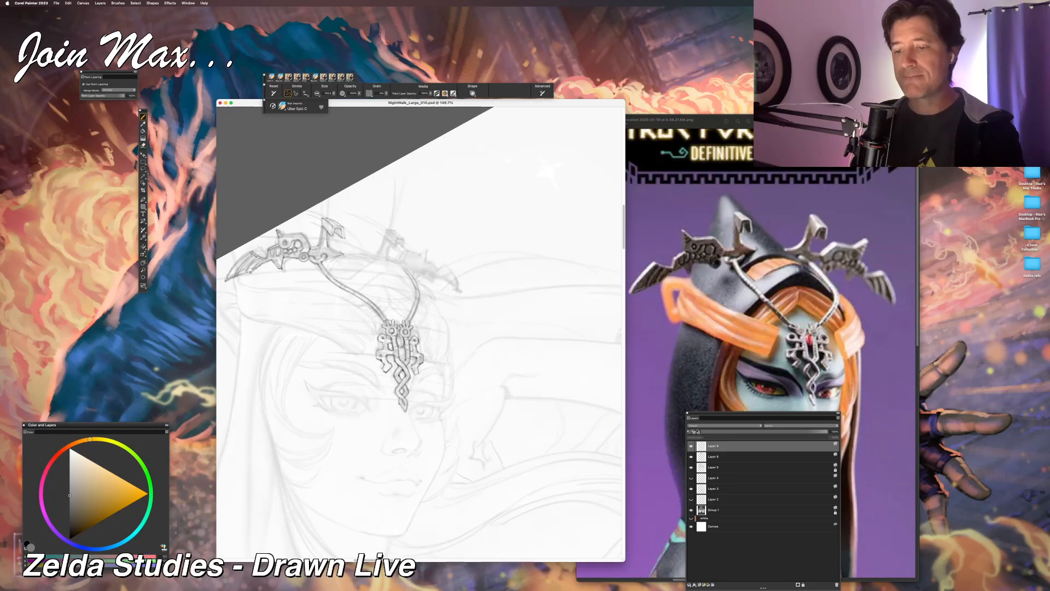
{"action": "key", "text": "n"}
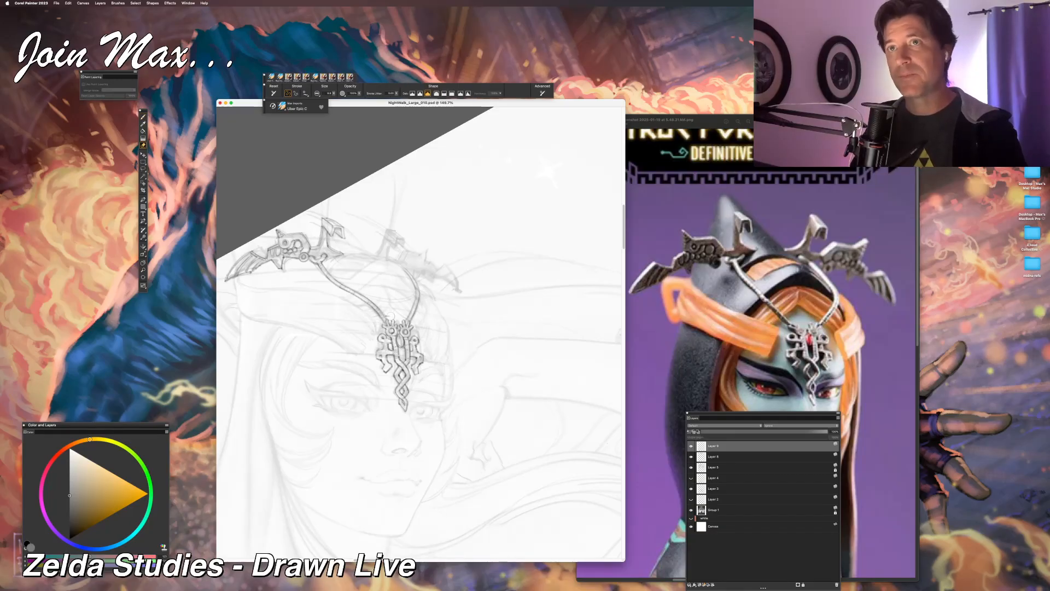
{"action": "key", "text": "b"}
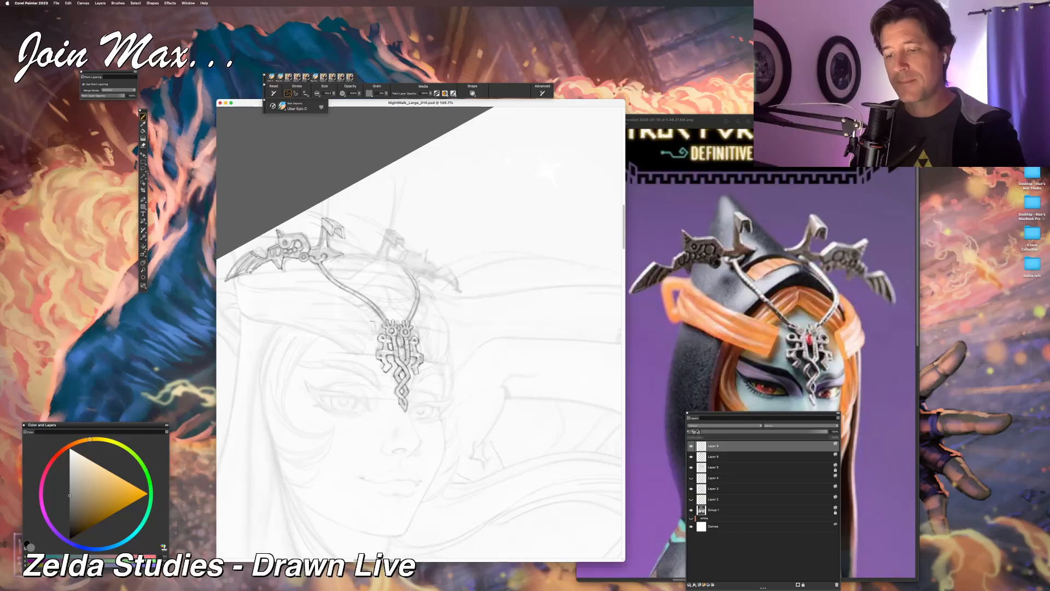
{"action": "key", "text": "e"}
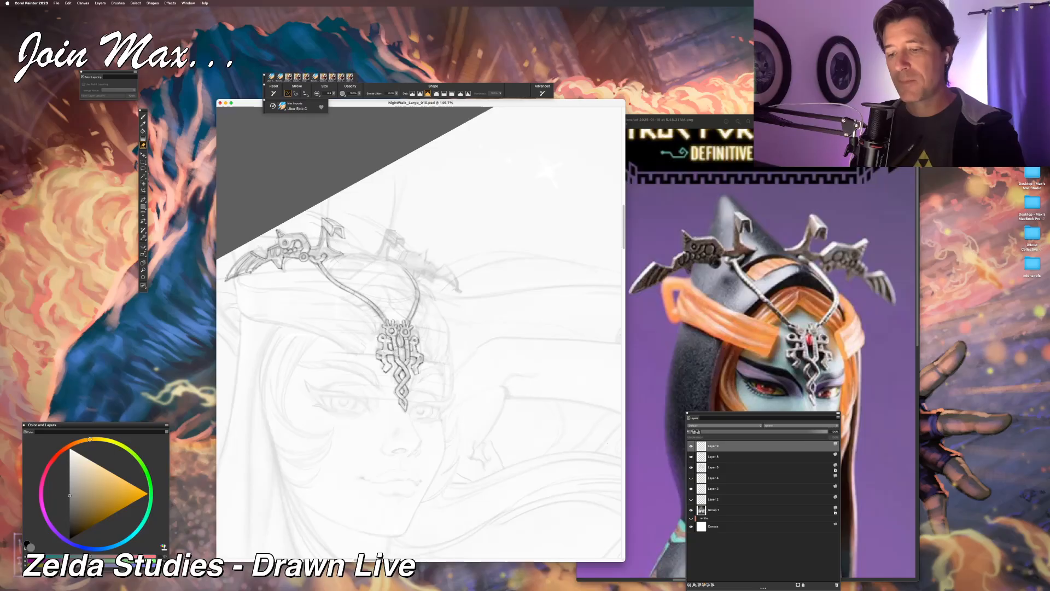
{"action": "key", "text": "b"}
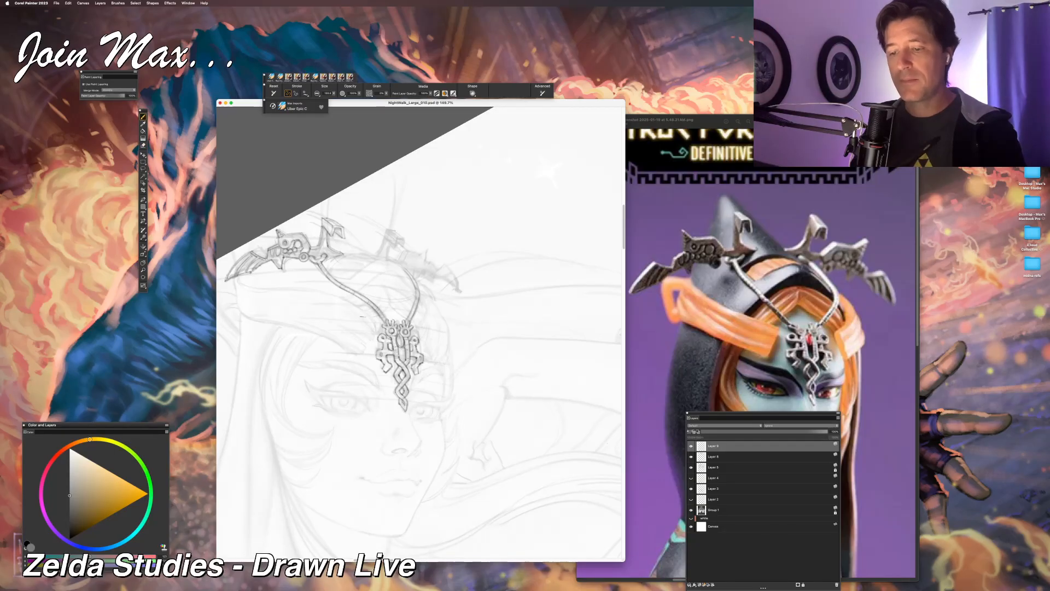
{"action": "key", "text": "n"}
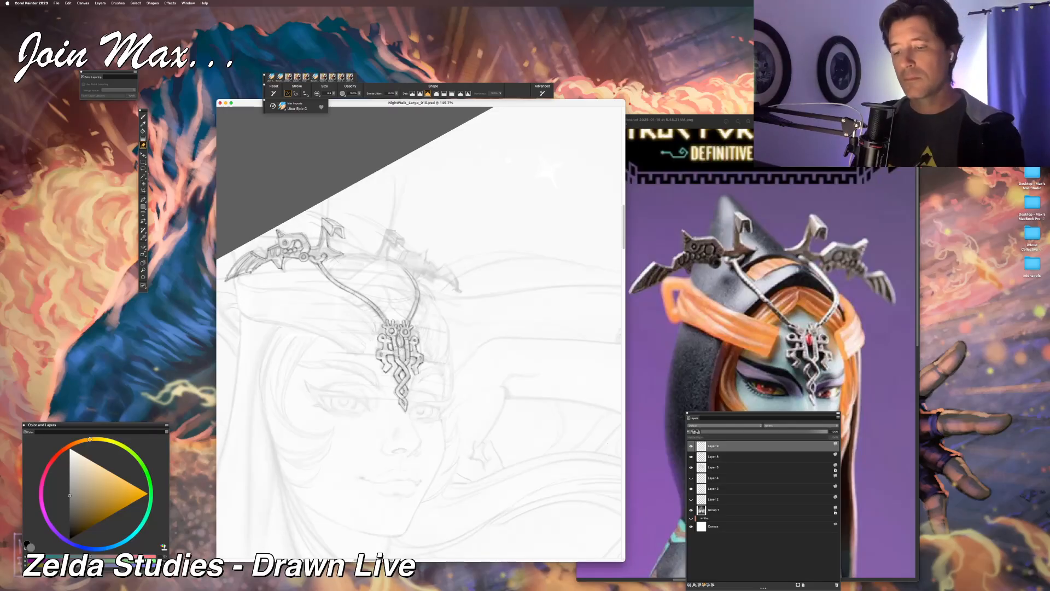
{"action": "key", "text": "b"}
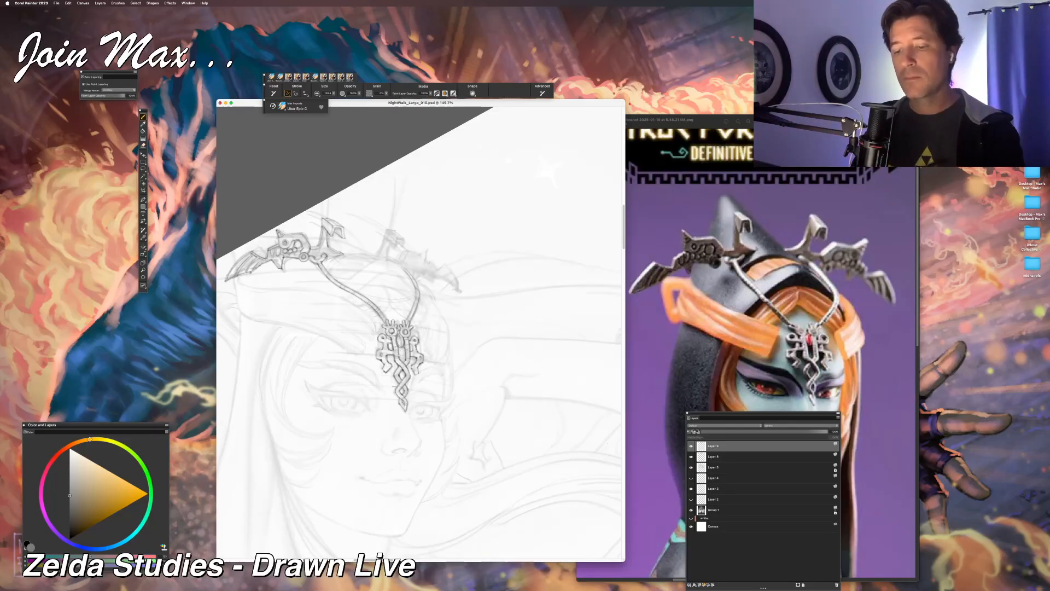
{"action": "key", "text": "n"}
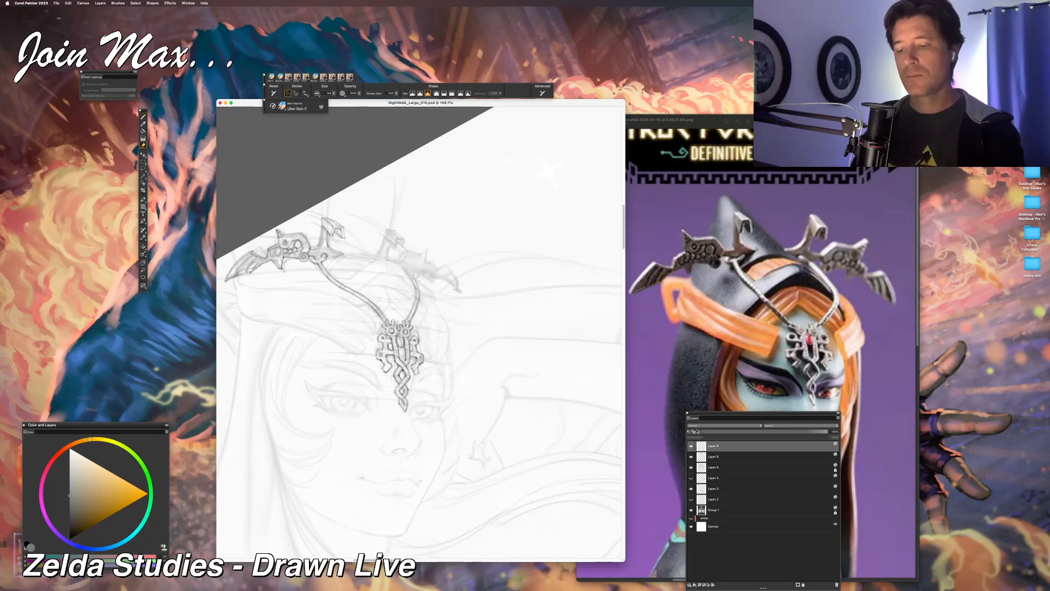
{"action": "key", "text": "b"}
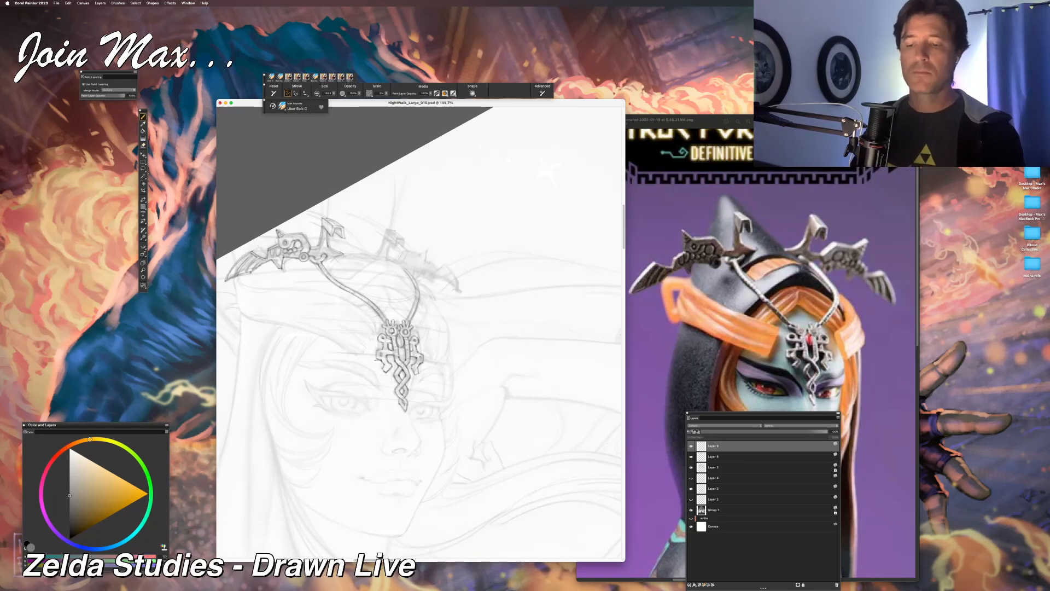
{"action": "left_click_drag", "start_coordinate": [298, 429], "coordinate": [300, 467]}
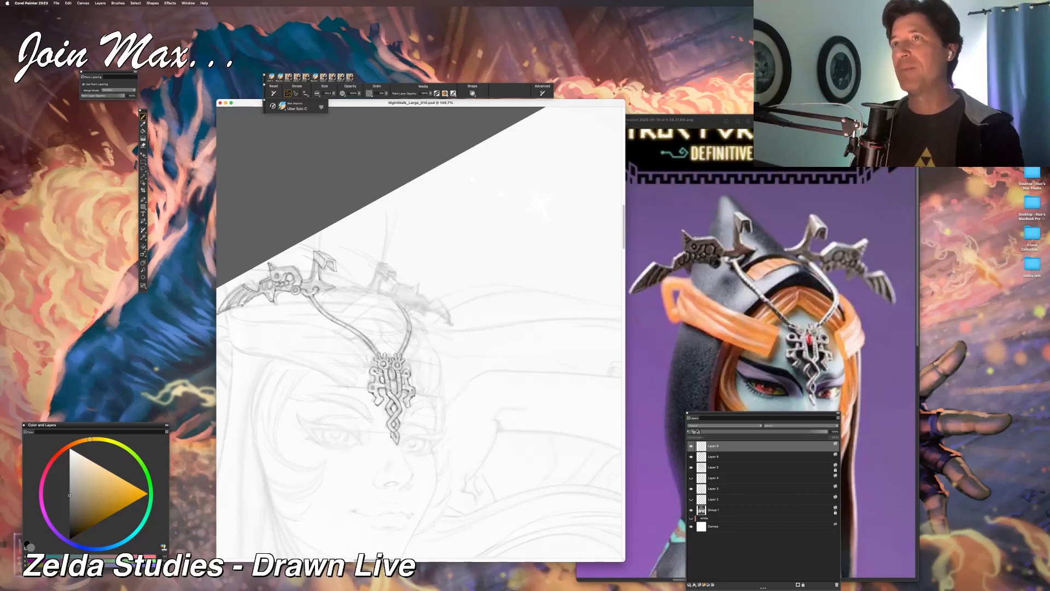
{"action": "key", "text": "n"}
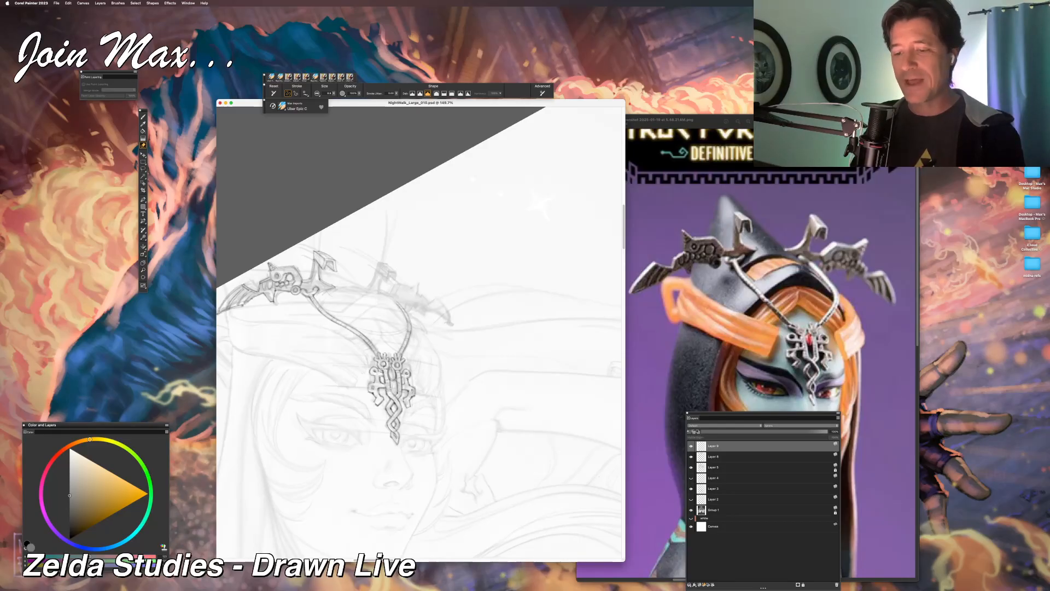
{"action": "key", "text": "b"}
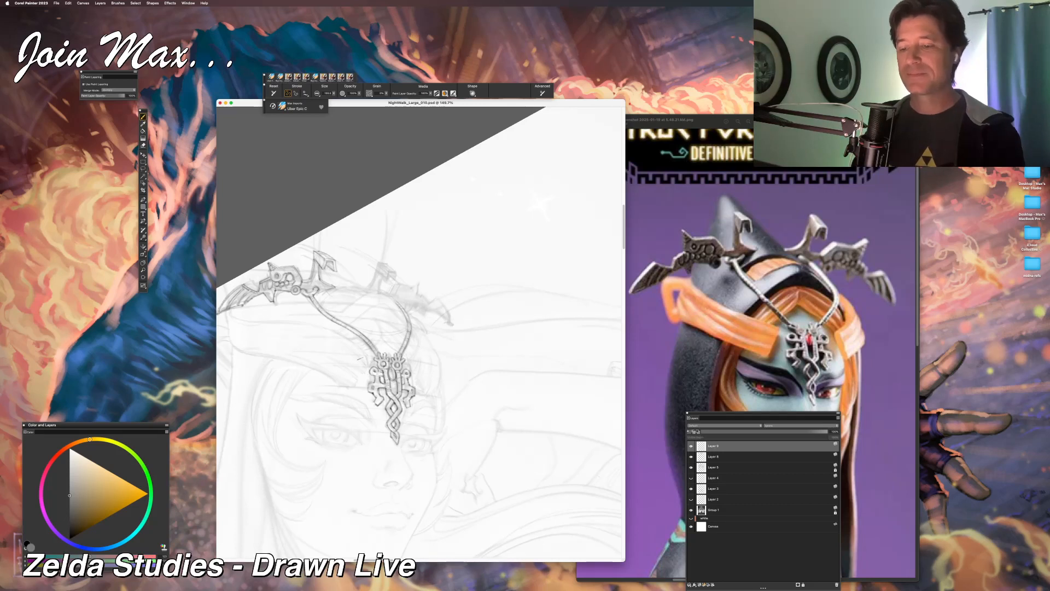
Step: Lasso the pendant's outer right edge, paste a copy of it onto a new layer and nudge the copy left
{"action": "scroll", "coordinate": [420, 329], "scroll_direction": "down", "scroll_amount": 5}
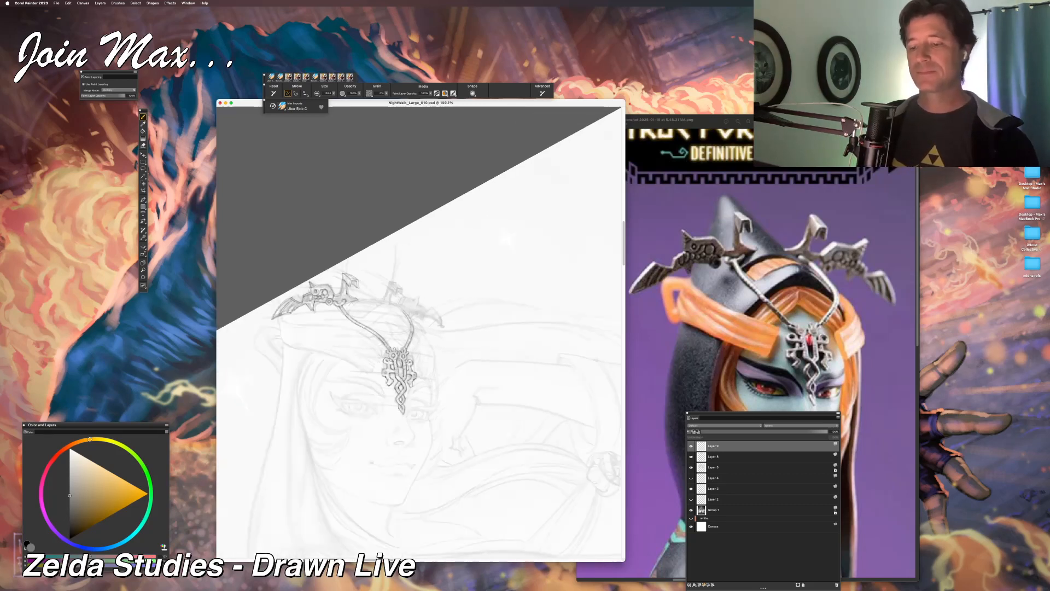
{"action": "scroll", "coordinate": [423, 298], "scroll_direction": "up", "scroll_amount": 5}
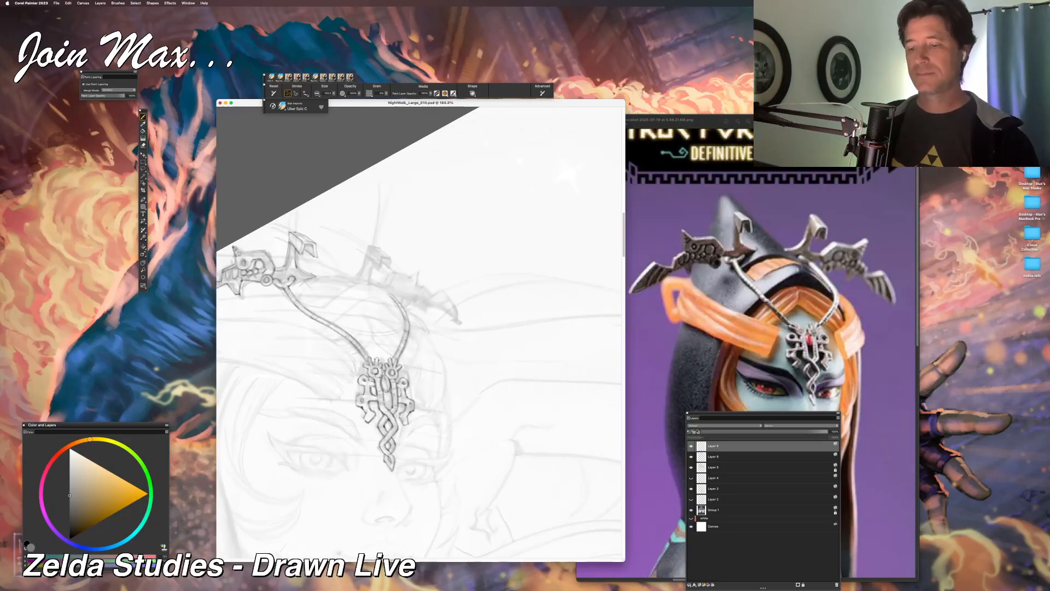
{"action": "key", "text": "l"}
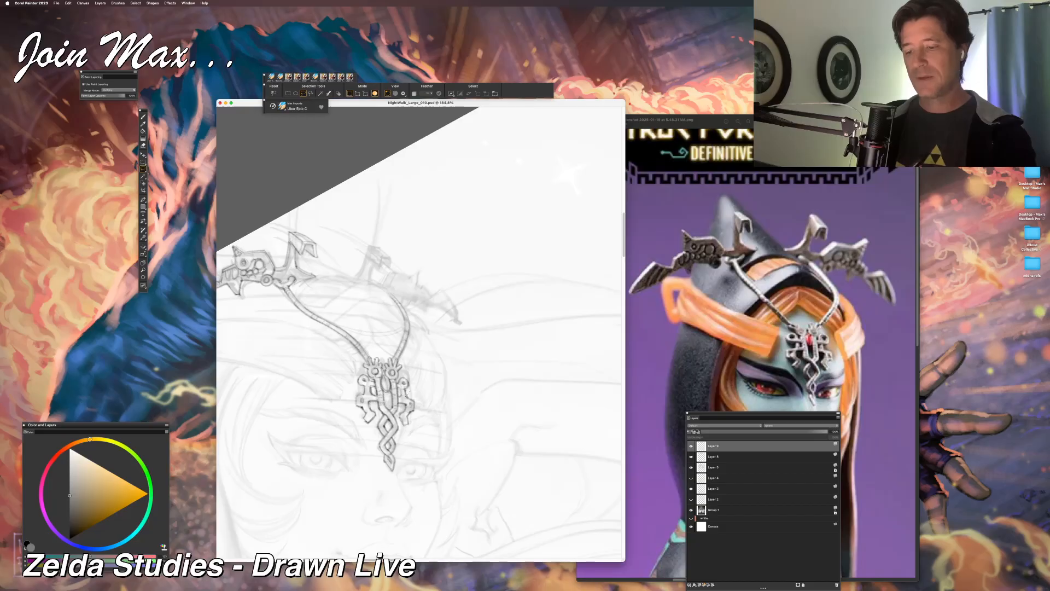
{"action": "mouse_move", "coordinate": [412, 389]}
{"action": "left_mouse_down"}
{"action": "mouse_move", "coordinate": [397, 411]}
{"action": "mouse_move", "coordinate": [425, 393]}
{"action": "mouse_move", "coordinate": [413, 388]}
{"action": "left_mouse_up"}
{"action": "key", "text": "super+c"}
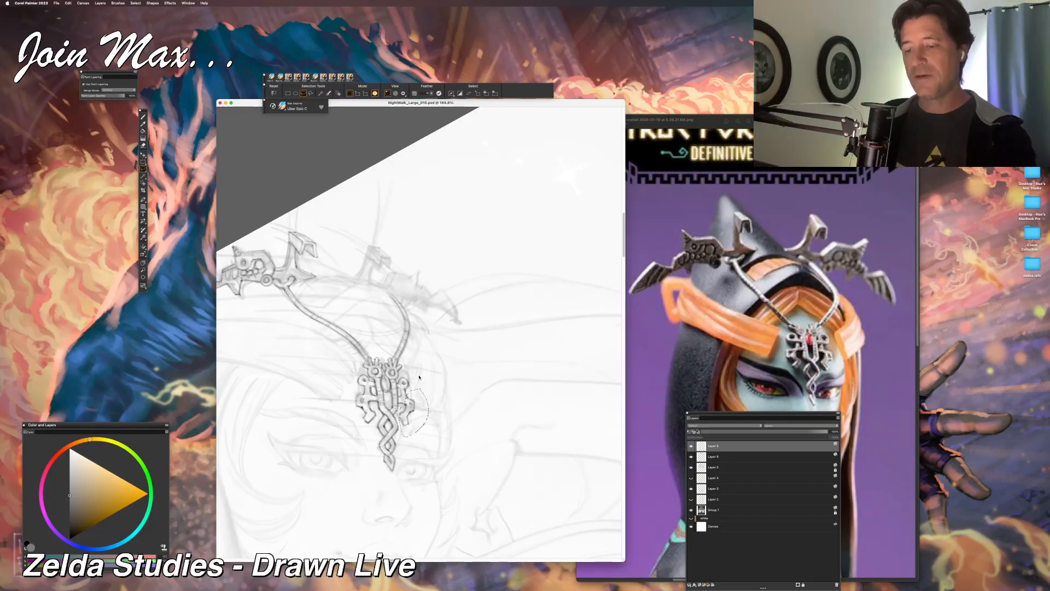
{"action": "key", "text": "super+v"}
{"action": "key", "text": "Left"}
{"action": "key", "text": "Left"}
{"action": "key", "text": "Left"}
{"action": "key", "text": "Left"}
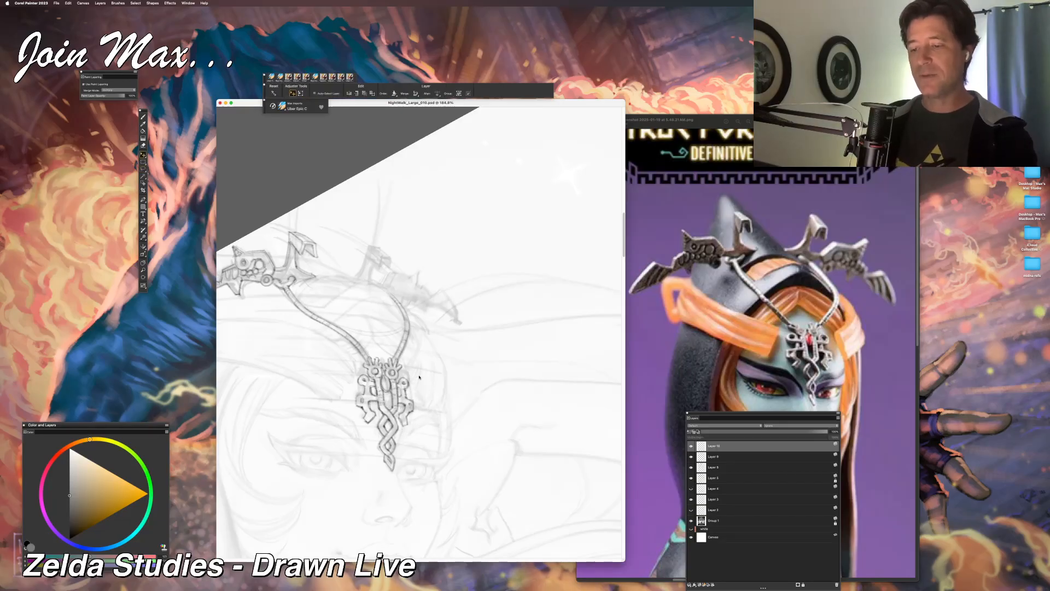
Step: Nudge the pasted pendant edge further left and merge its layer with the crown line-work layer below
{"action": "key", "text": "Left"}
{"action": "key", "text": "Left"}
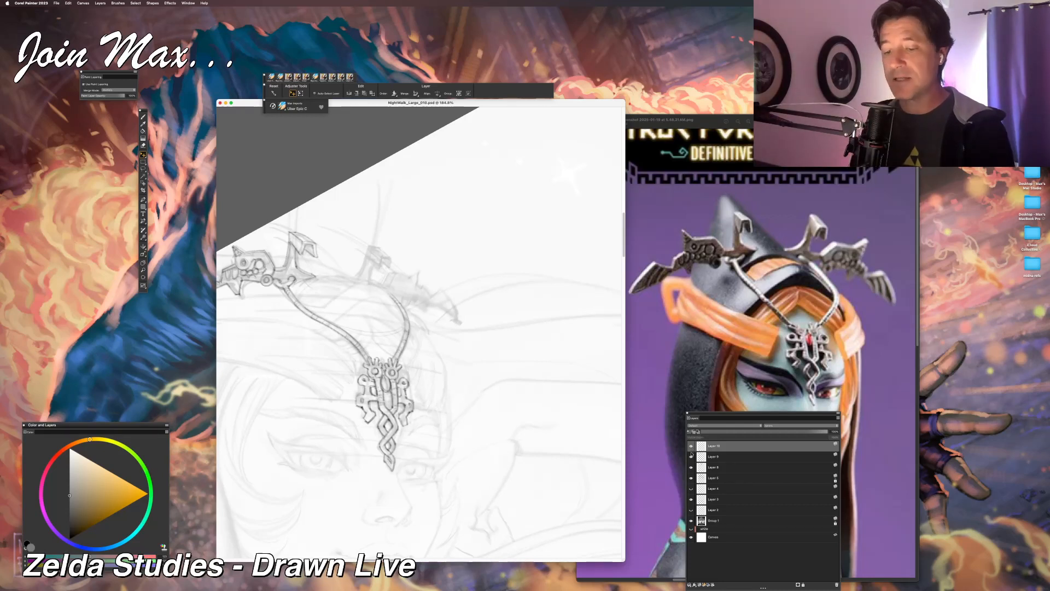
{"action": "left_click", "coordinate": [712, 457], "text": "shift"}
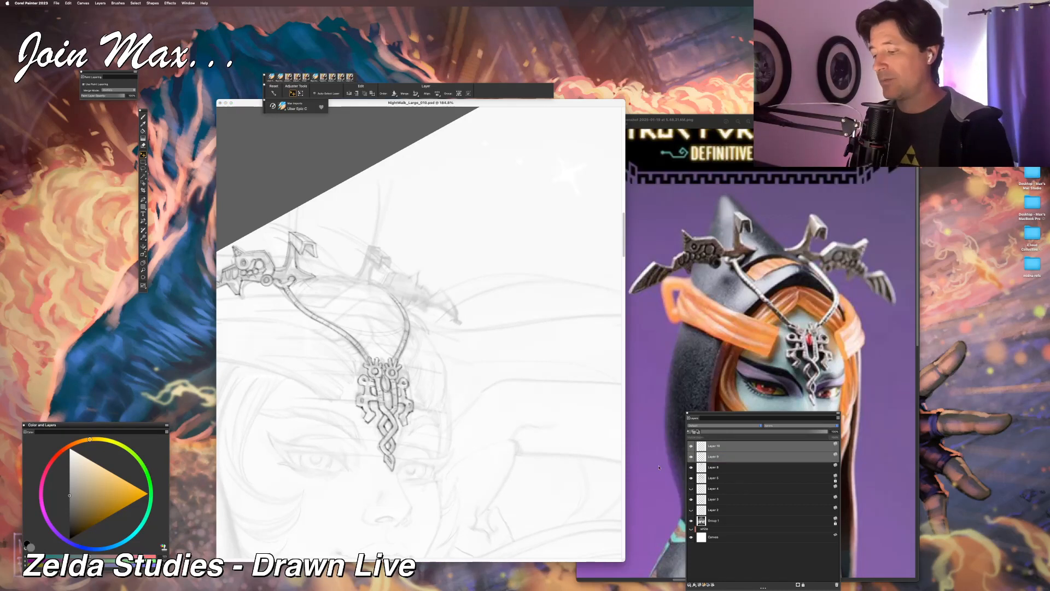
{"action": "key", "text": "super+e"}
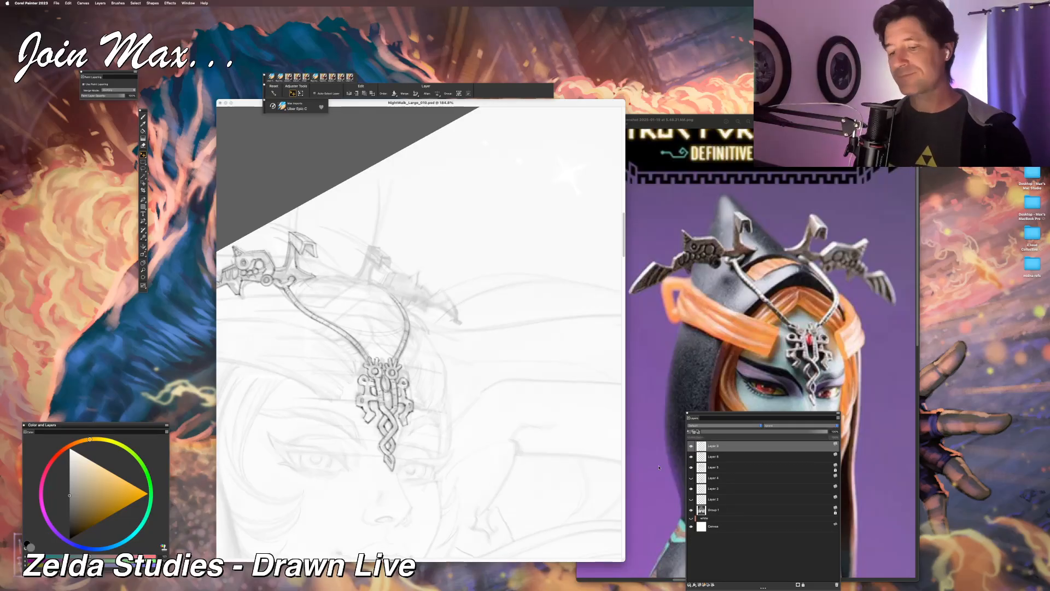
{"action": "key", "text": "b"}
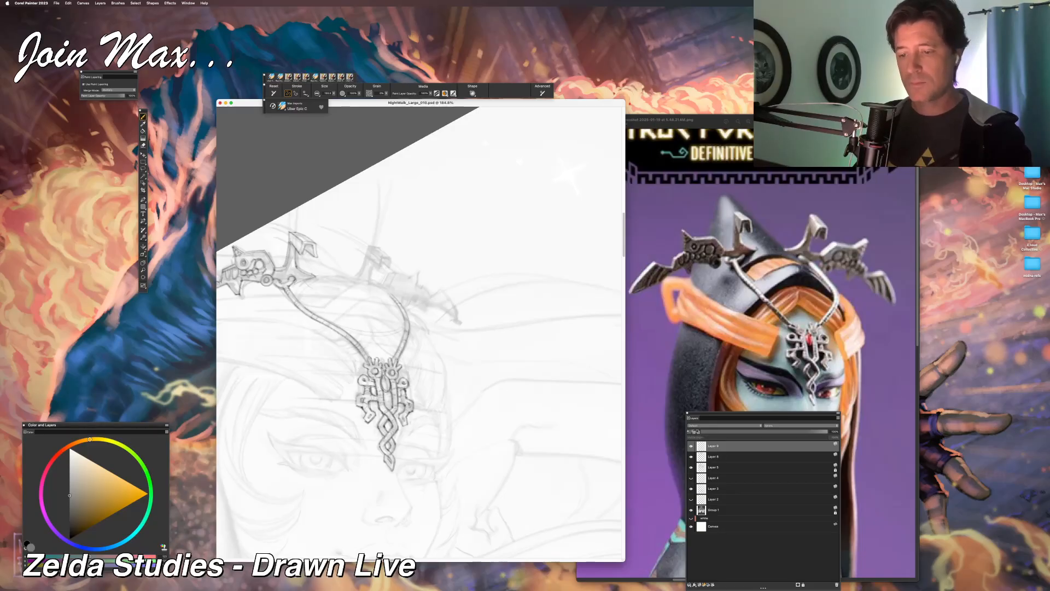
Step: Examine the merged pendant and chains against the whole face, comparing overview and close-up magnifications
{"action": "key", "text": "super+minus"}
{"action": "key", "text": "super+minus"}
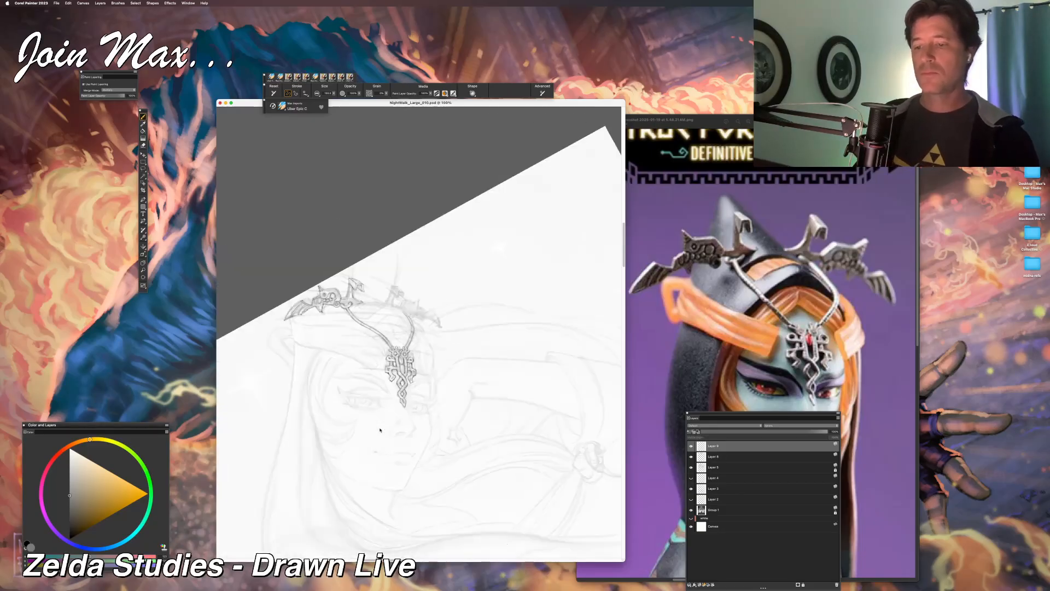
{"action": "key", "text": "super+plus"}
{"action": "key", "text": "super+plus"}
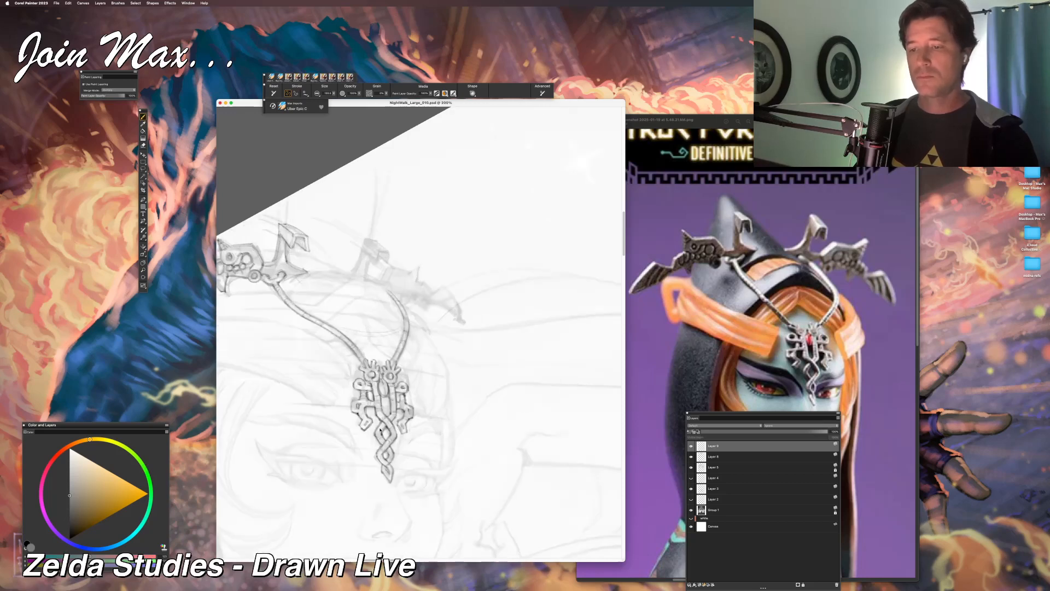
{"action": "key", "text": "super+minus"}
{"action": "key", "text": "super+minus"}
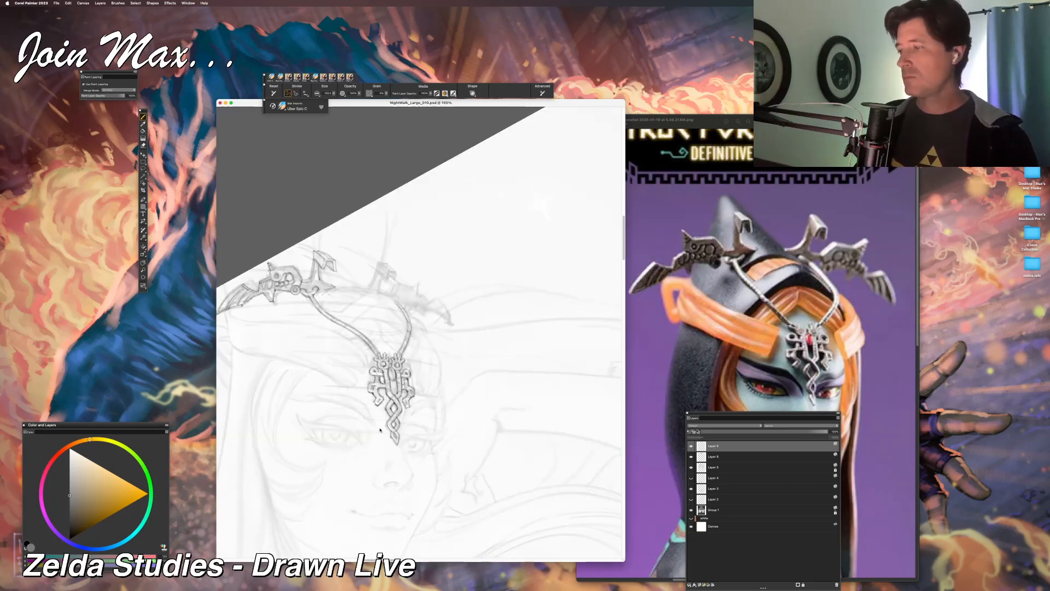
{"action": "key", "text": "super+plus"}
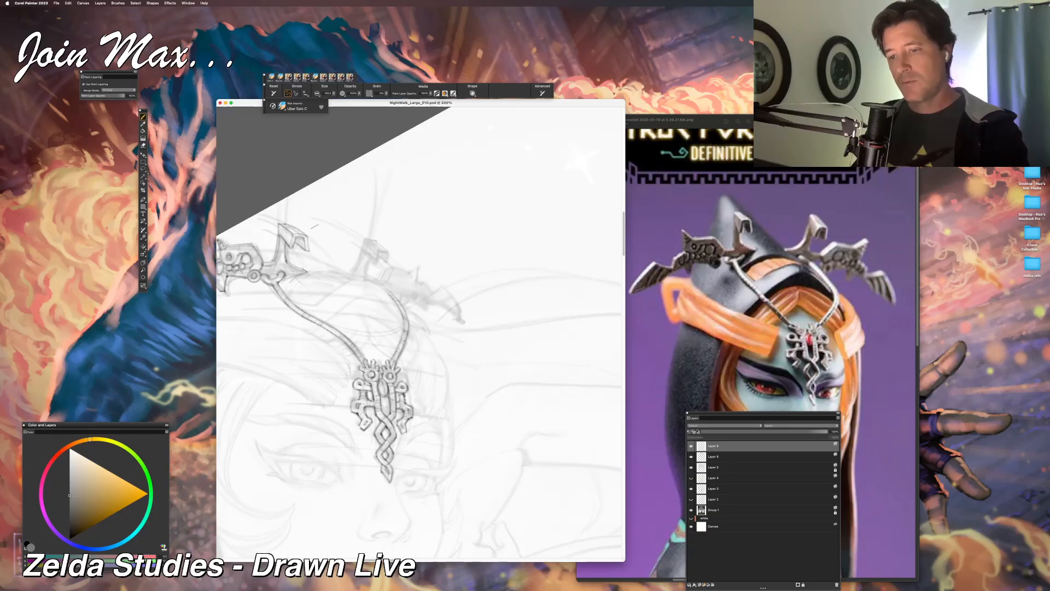
Step: Draw the hooked upright prong of the crown's right half over the faint sketch, undoing and retrying unsatisfactory strokes
{"action": "left_click_drag", "start_coordinate": [363, 241], "coordinate": [344, 272]}
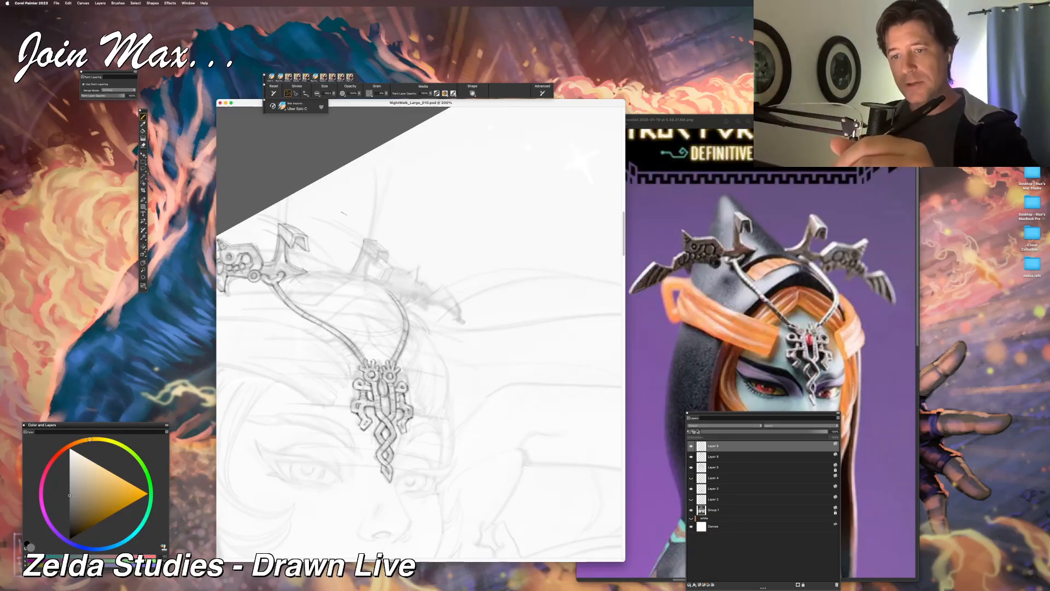
{"action": "key", "text": "super+z"}
{"action": "left_click_drag", "start_coordinate": [363, 241], "coordinate": [354, 266]}
{"action": "key", "text": "super+z"}
{"action": "key", "text": "super+z"}
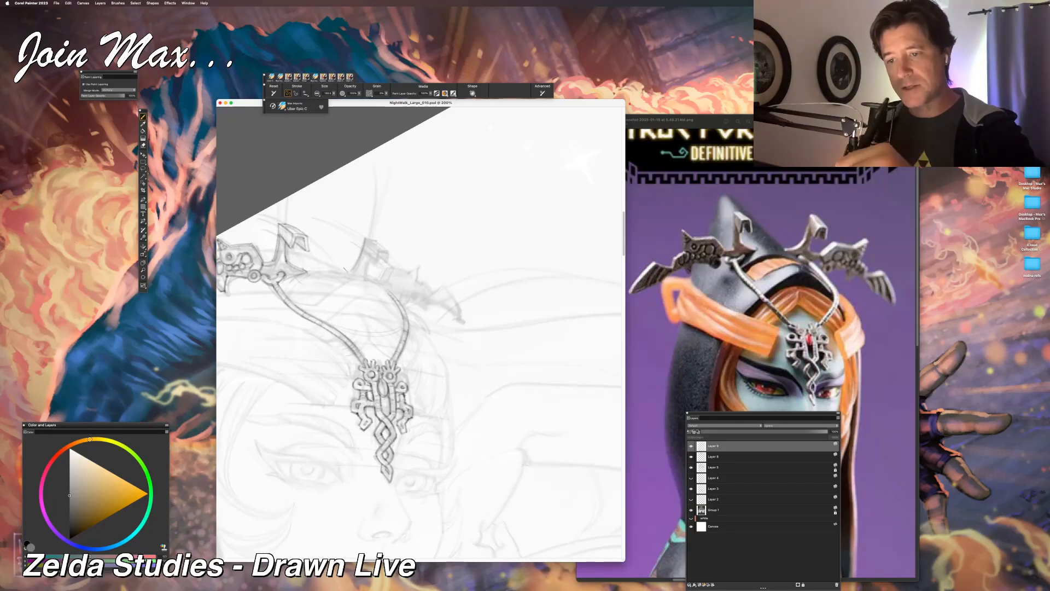
{"action": "mouse_move", "coordinate": [364, 253]}
{"action": "left_mouse_down"}
{"action": "mouse_move", "coordinate": [358, 268]}
{"action": "mouse_move", "coordinate": [358, 255]}
{"action": "left_mouse_up"}
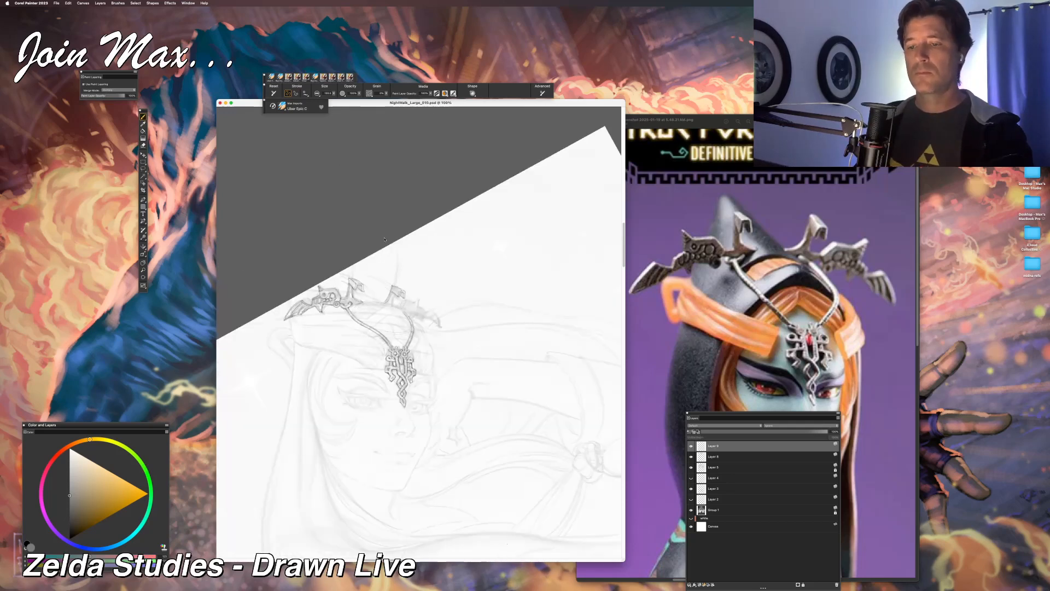
Step: Check the right prong against the overall head and refine its lines with the eraser and brush
{"action": "key", "text": "super+minus"}
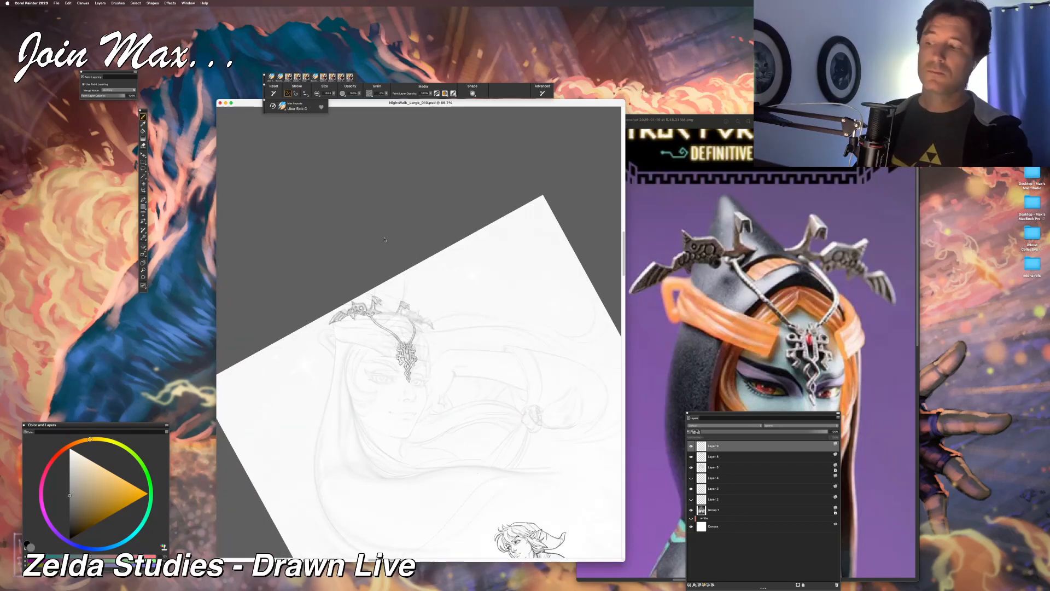
{"action": "key", "text": "super+equal"}
{"action": "key", "text": "super+equal"}
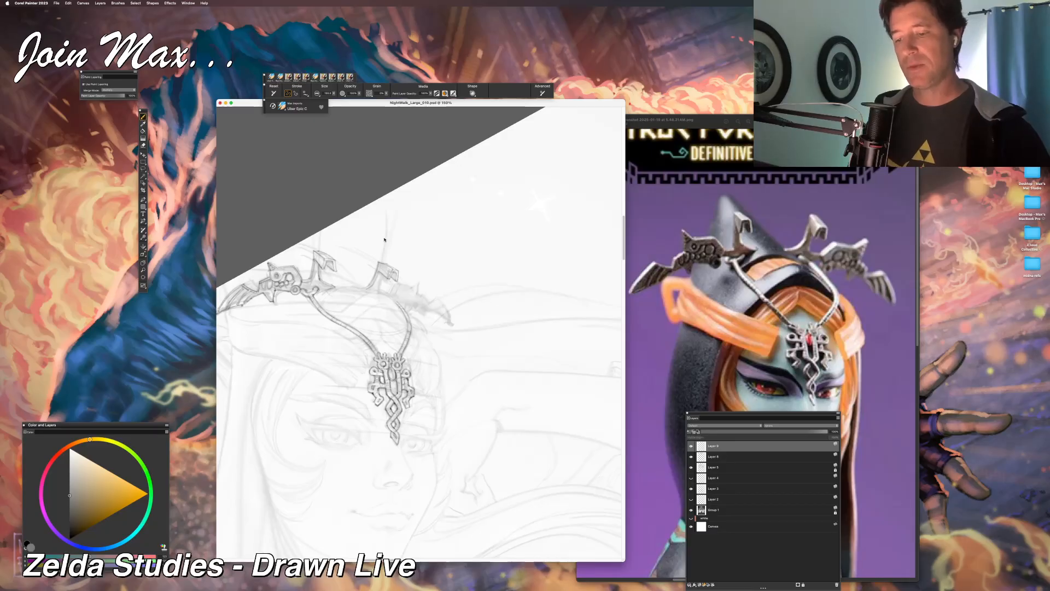
{"action": "key", "text": "n"}
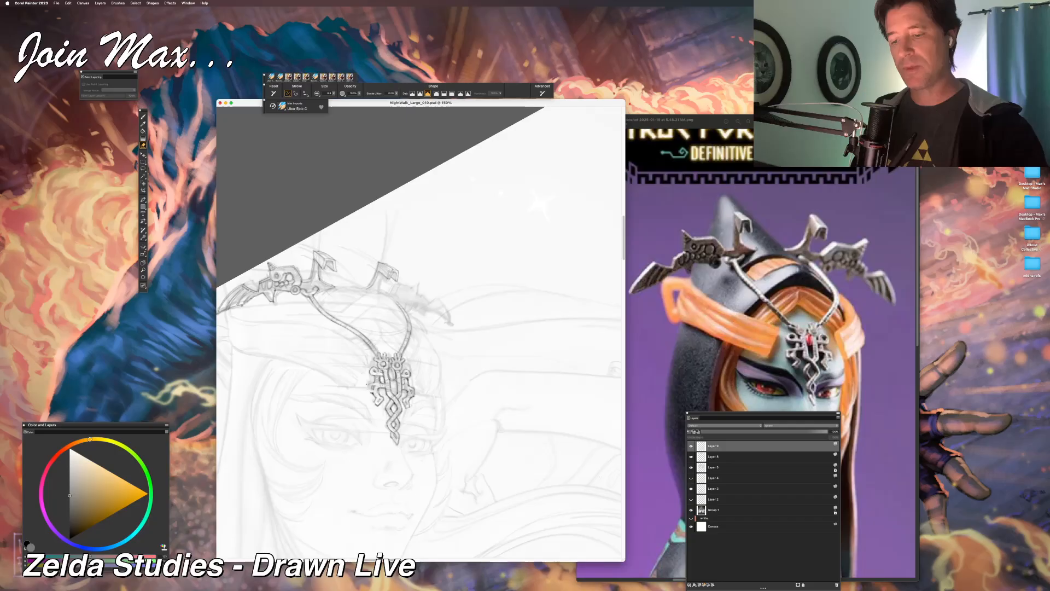
{"action": "key", "text": "b"}
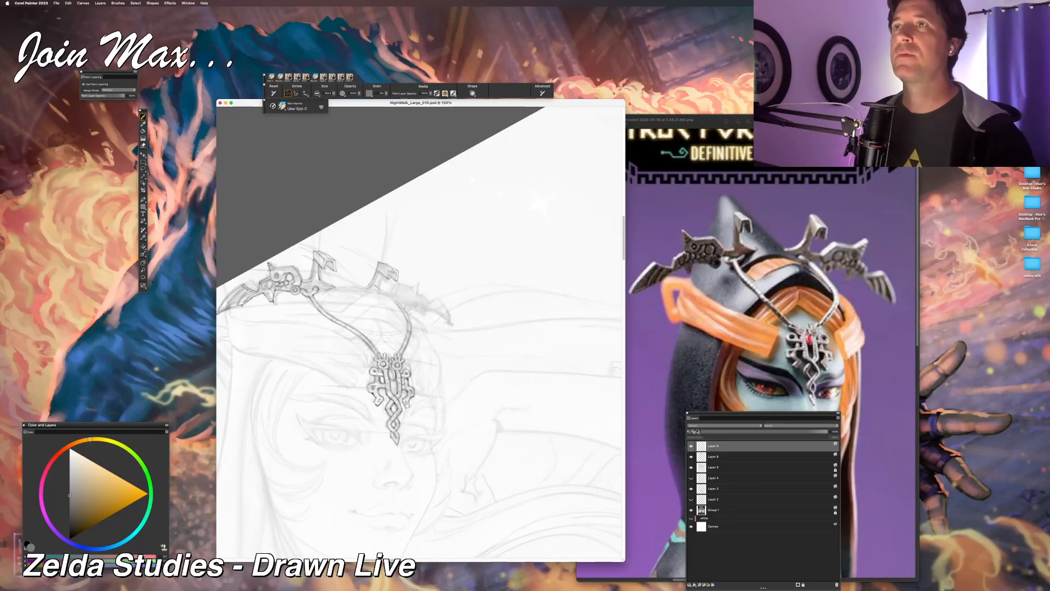
Step: Save the sketch as a new iteration of the file with Iterative Save
{"action": "scroll", "coordinate": [428, 260], "scroll_direction": "down", "scroll_amount": 3}
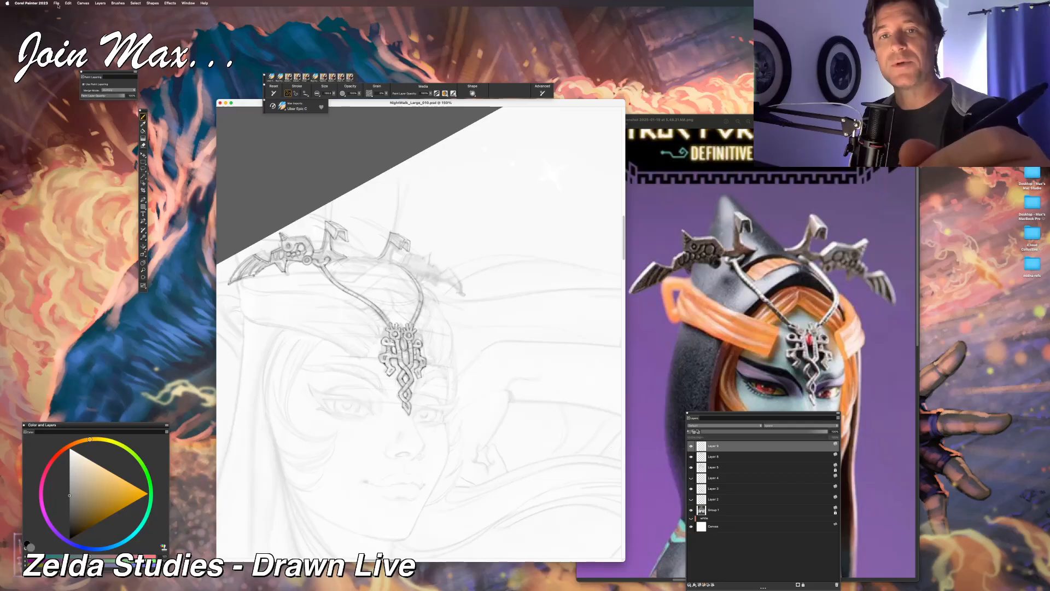
{"action": "left_click", "coordinate": [57, 4]}
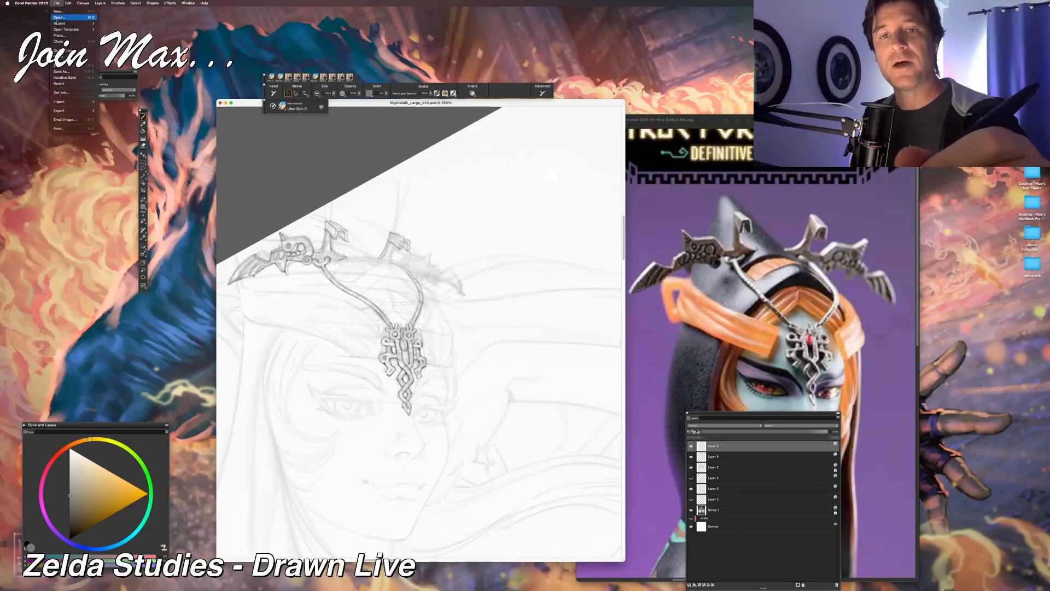
{"action": "left_click", "coordinate": [55, 78]}
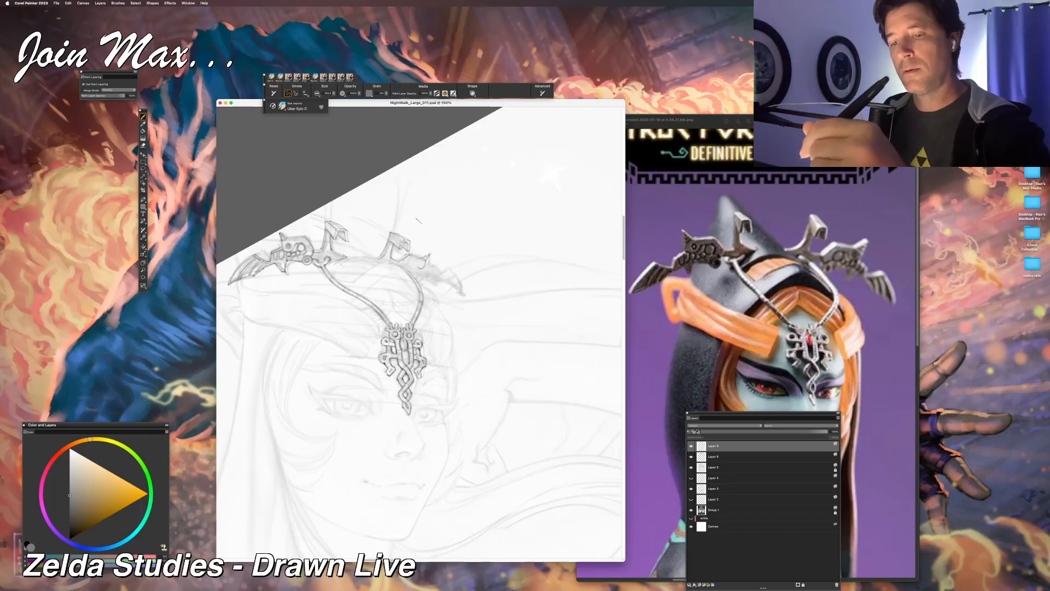
Step: Draw the right bat's body, round details and pointed wing over the faint sketch, undoing the stray stroke and cleaning up the outlines
{"action": "left_click_drag", "start_coordinate": [426, 262], "coordinate": [416, 270]}
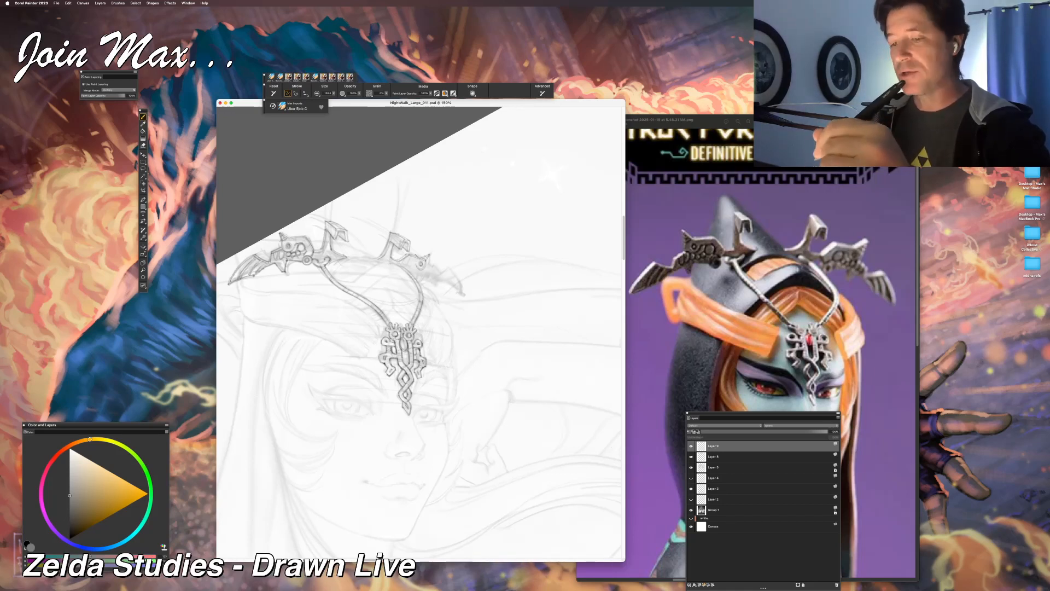
{"action": "left_click_drag", "start_coordinate": [426, 202], "coordinate": [444, 222]}
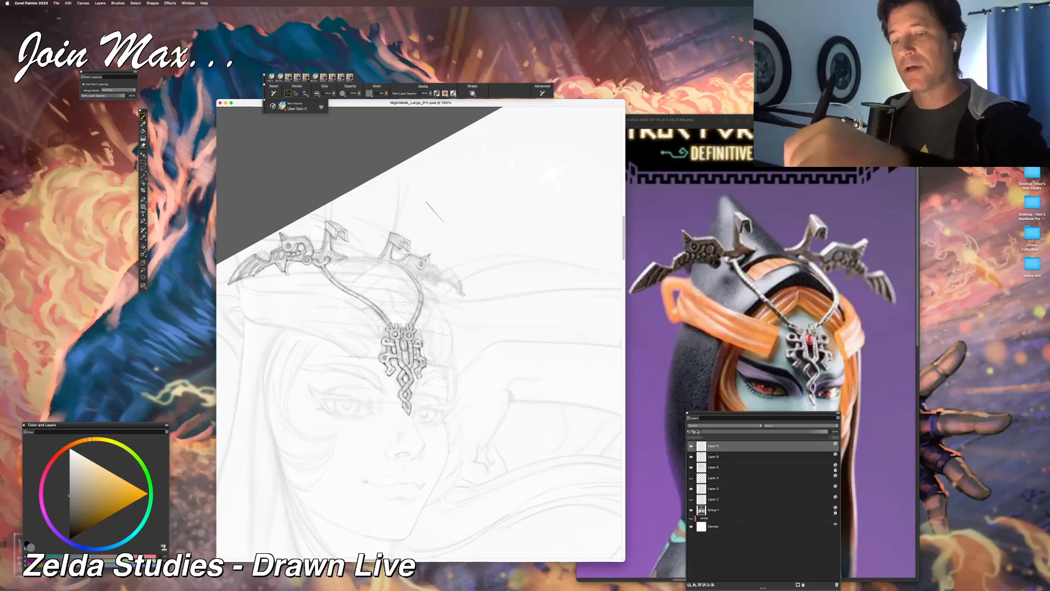
{"action": "key", "text": "super+z"}
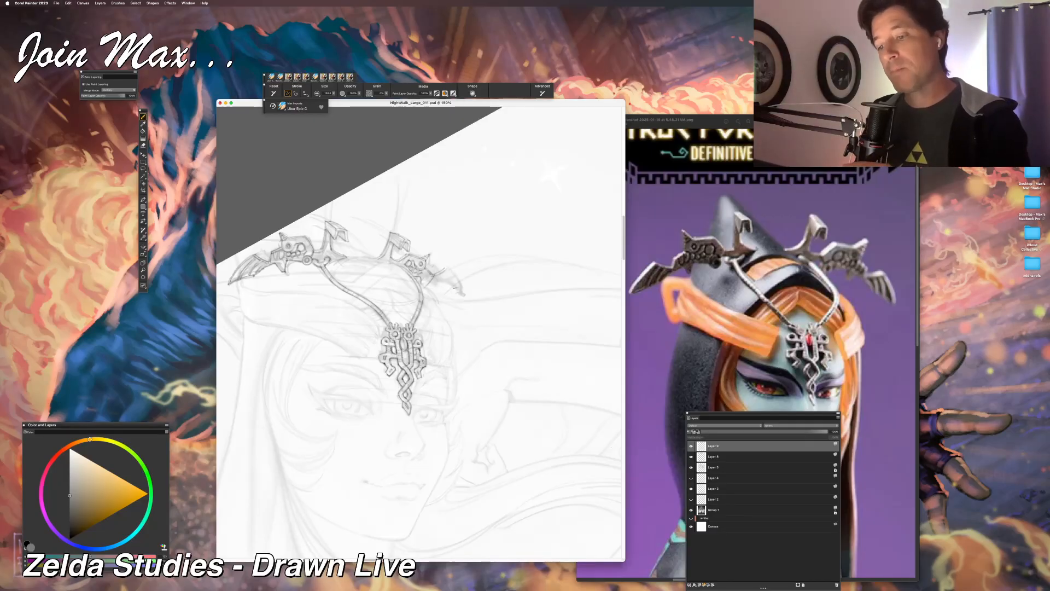
{"action": "left_click_drag", "start_coordinate": [454, 274], "coordinate": [443, 286]}
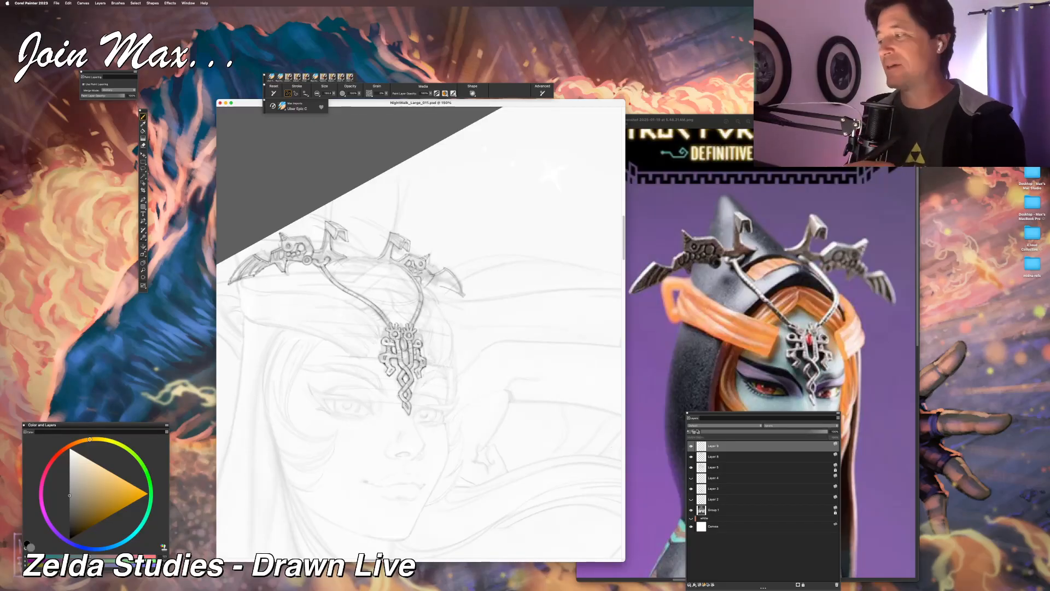
{"action": "key", "text": "n"}
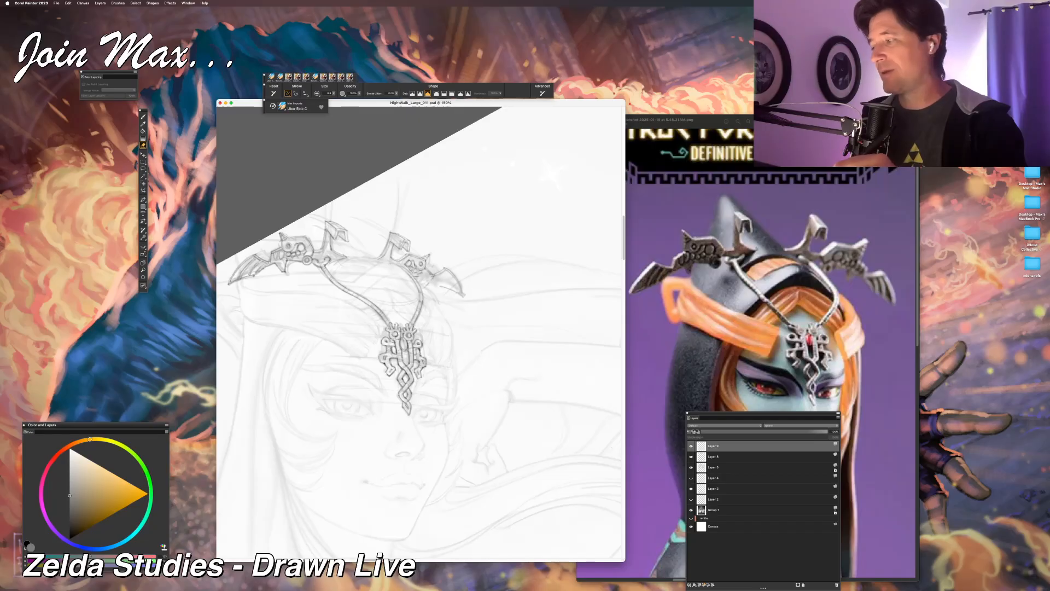
{"action": "key", "text": "b"}
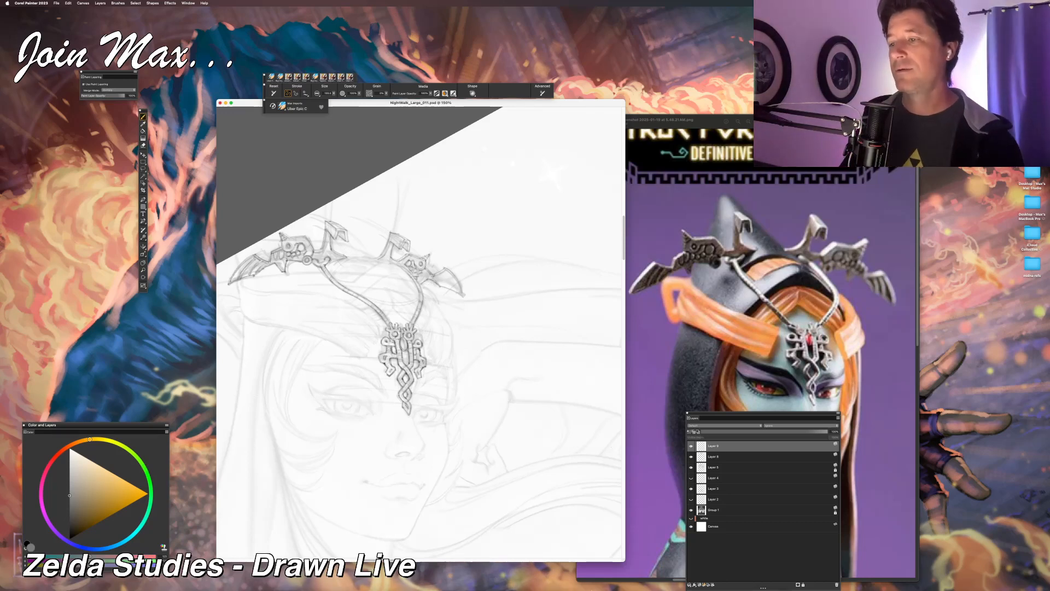
Step: Switch to the Midna reference image to study the crown unobstructed, and return to the sketch in Corel Painter
{"action": "mouse_move", "coordinate": [325, 584]}
{"action": "left_click", "coordinate": [737, 202]}
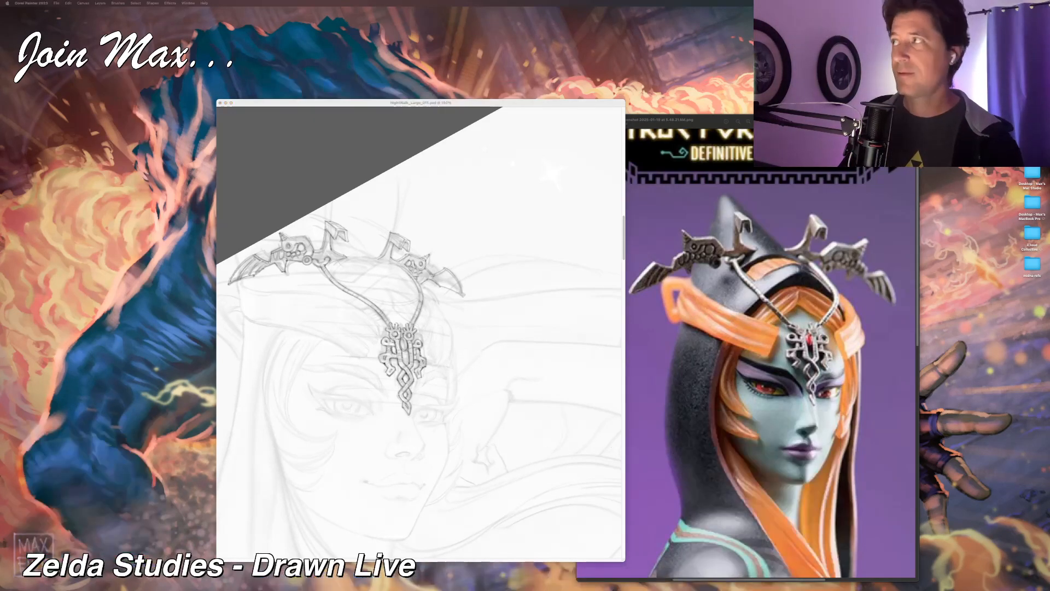
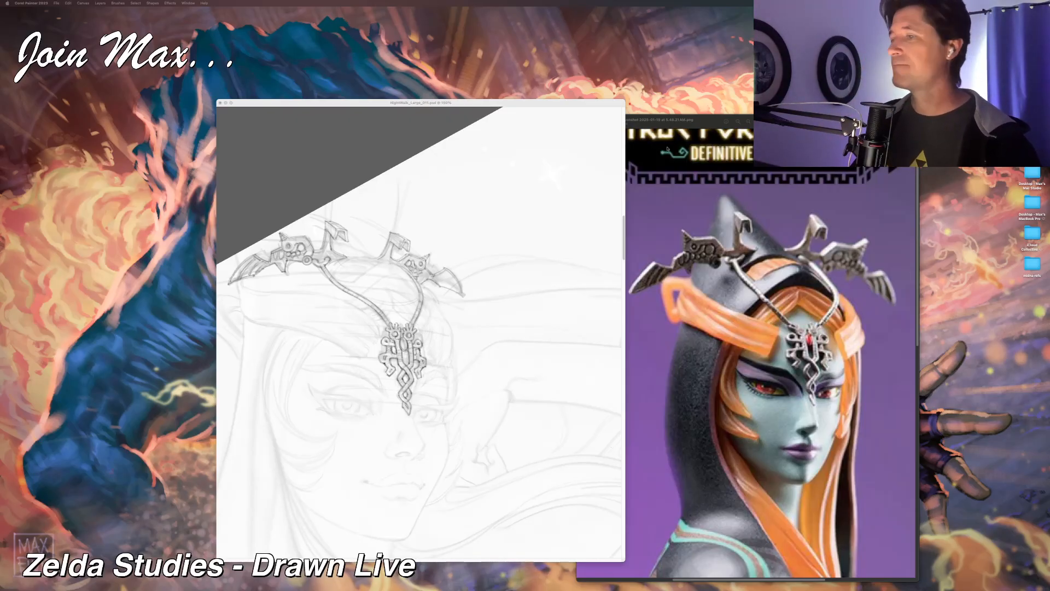
{"action": "left_click", "coordinate": [544, 119]}
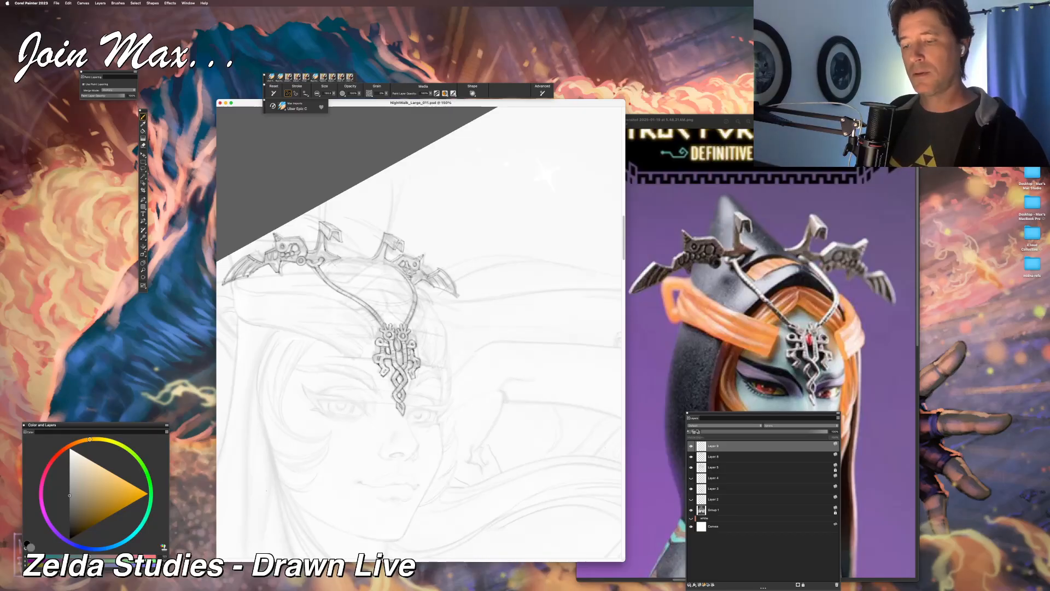
Step: Reset the canvas rotation to upright and review the crown, chains and pendant on the whole figure at several magnifications
{"action": "mouse_move", "coordinate": [229, 588]}
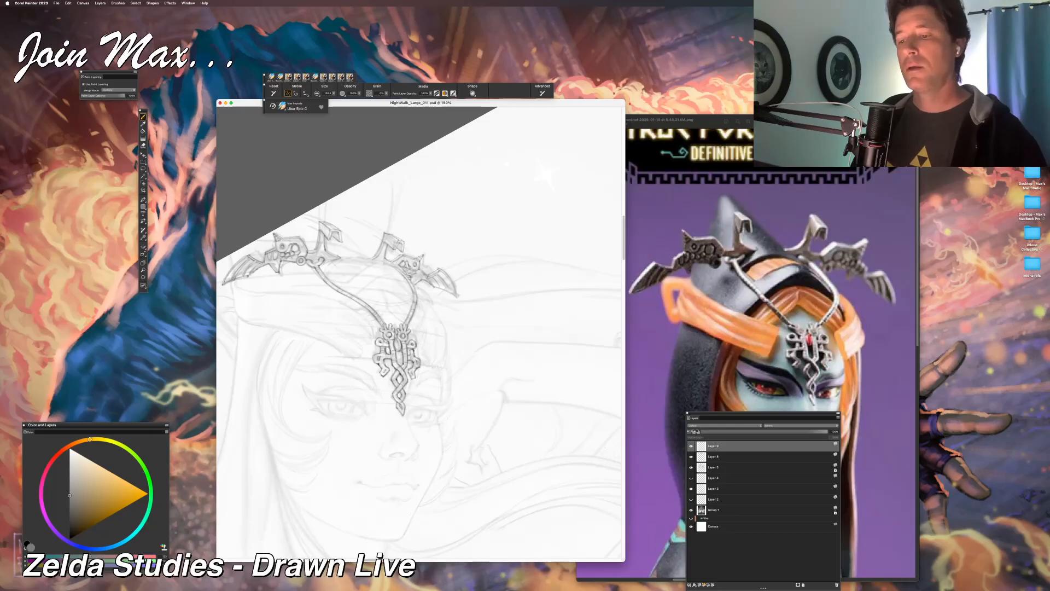
{"action": "mouse_move", "coordinate": [525, 589]}
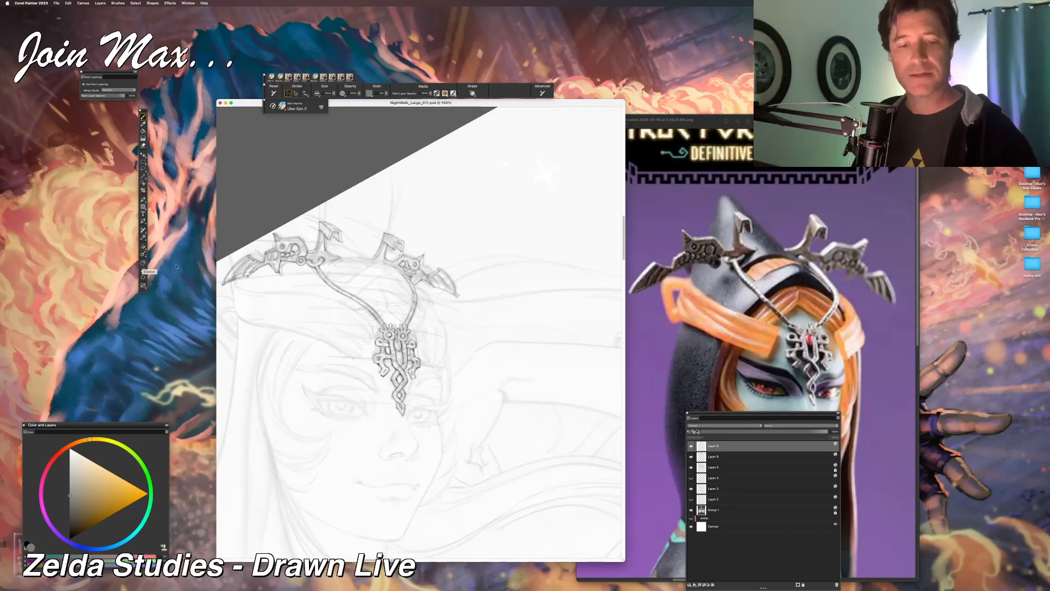
{"action": "double_click", "coordinate": [143, 277]}
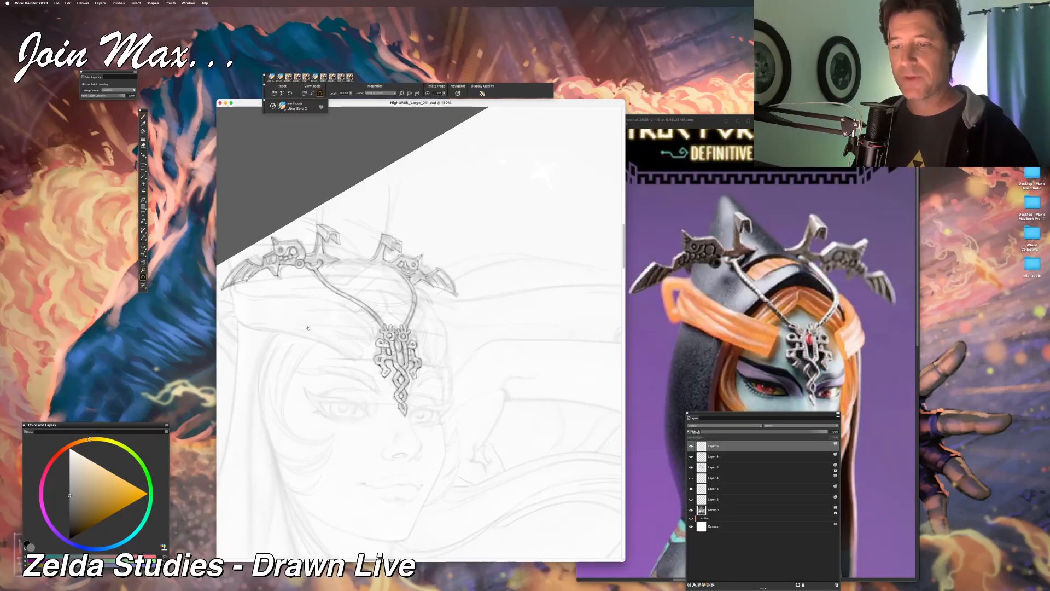
{"action": "scroll", "coordinate": [244, 223], "scroll_direction": "down", "scroll_amount": 3}
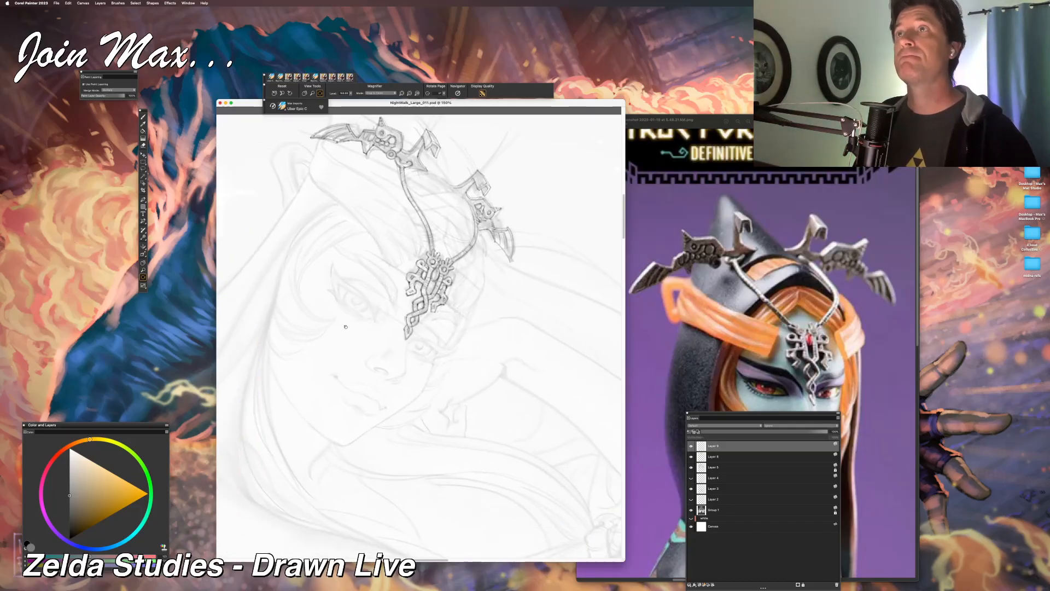
{"action": "scroll", "coordinate": [345, 327], "scroll_direction": "down", "scroll_amount": 3}
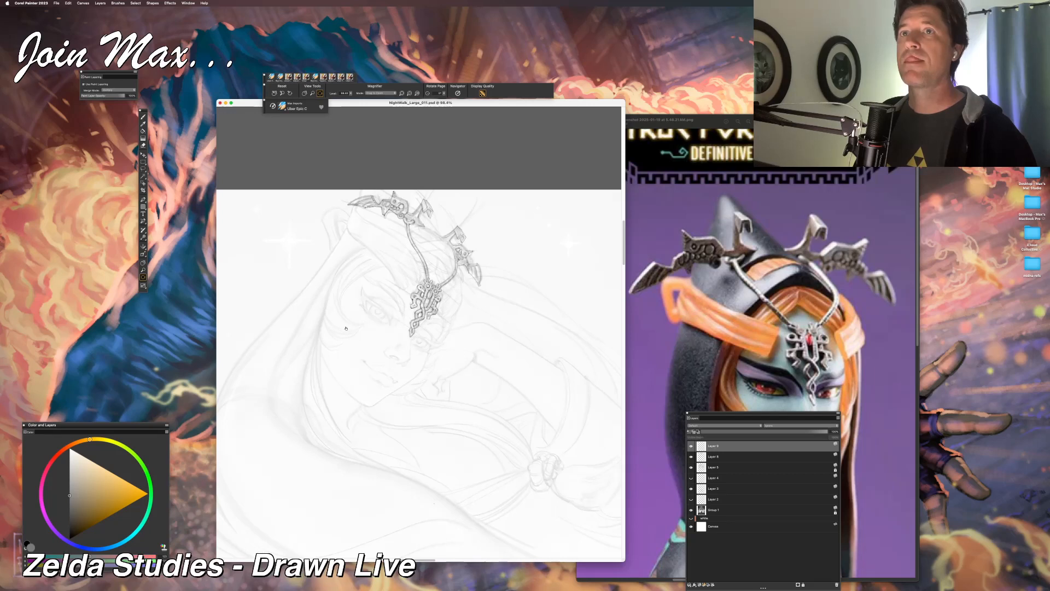
{"action": "key", "text": "super+equal"}
{"action": "key", "text": "super+equal"}
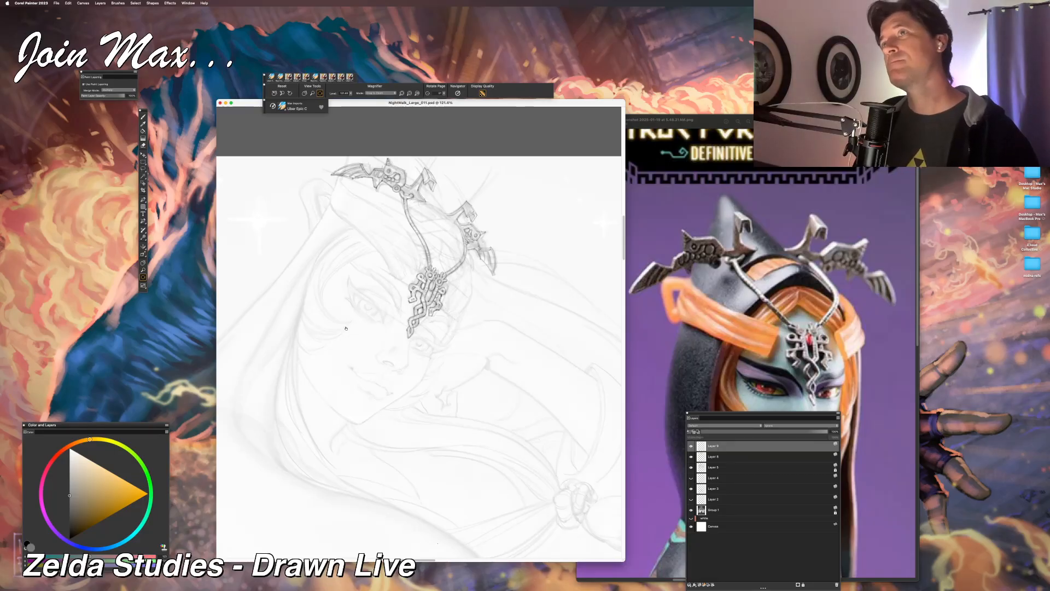
{"action": "key", "text": "super+equal"}
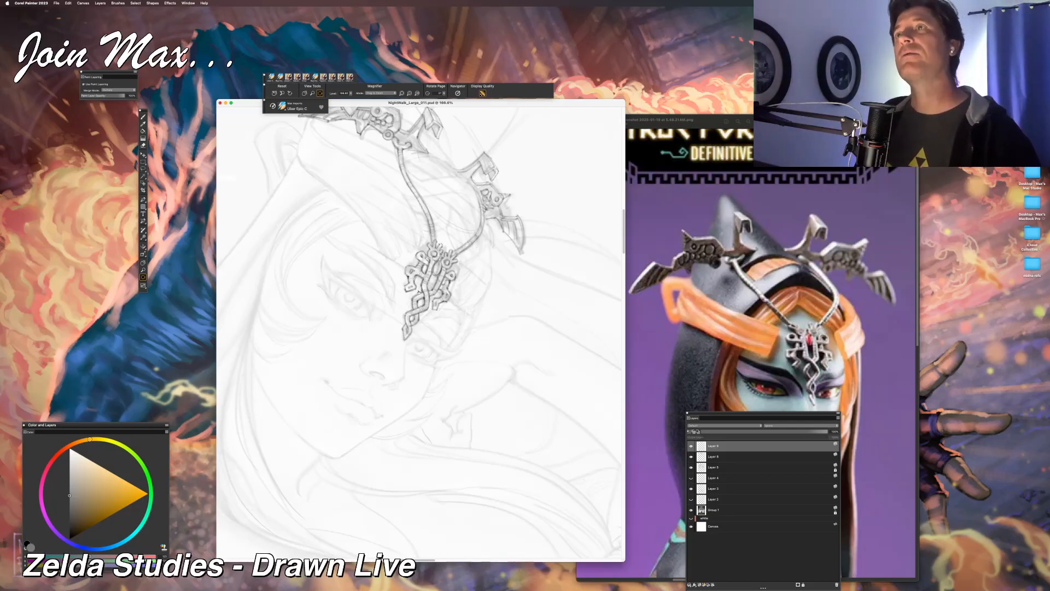
{"action": "scroll", "coordinate": [436, 317], "scroll_direction": "down", "scroll_amount": 3}
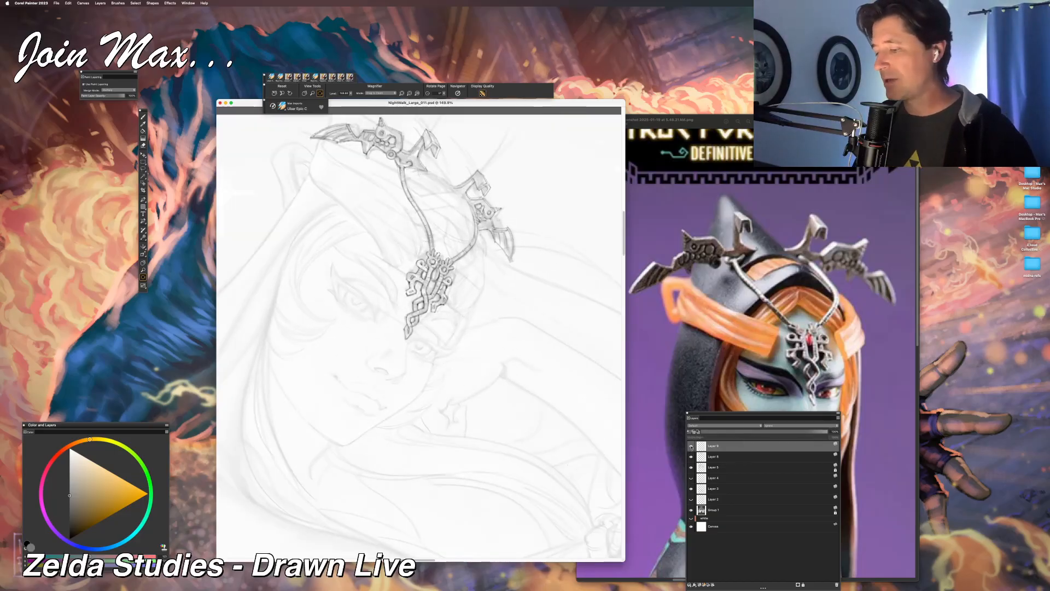
Step: Hide the two topmost crown line layers and raise Group 1 to full opacity to bring back the grayscale painting
{"action": "left_click", "coordinate": [691, 446]}
{"action": "left_click", "coordinate": [691, 456]}
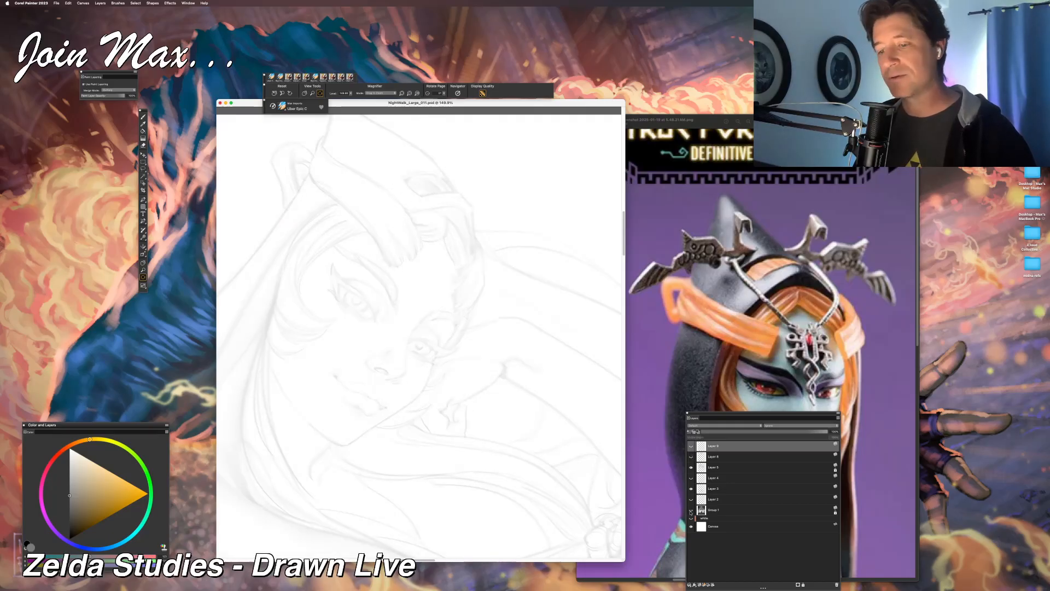
{"action": "left_click", "coordinate": [711, 509]}
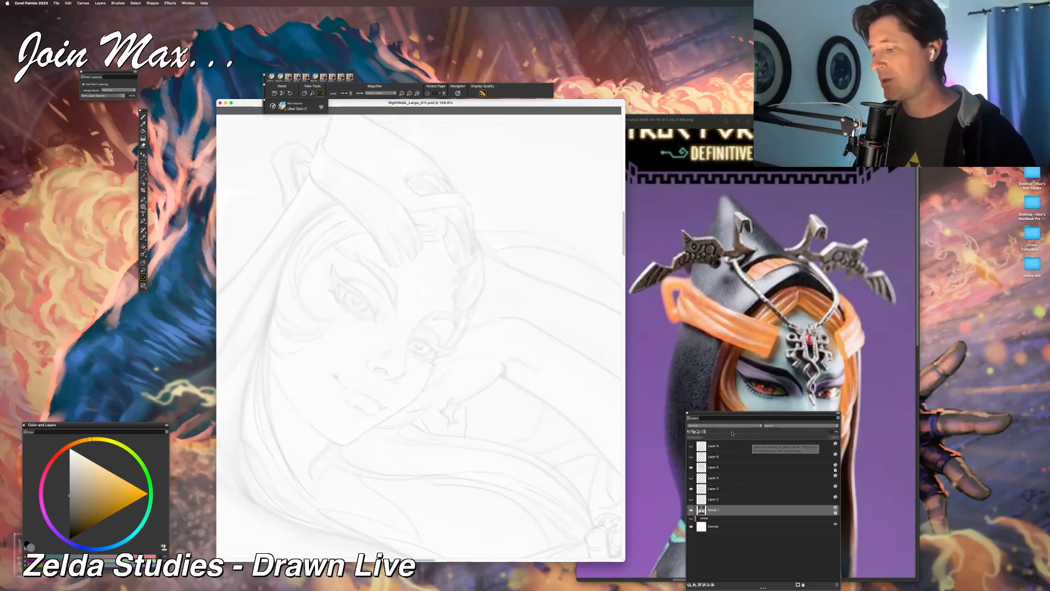
{"action": "left_click", "coordinate": [826, 431]}
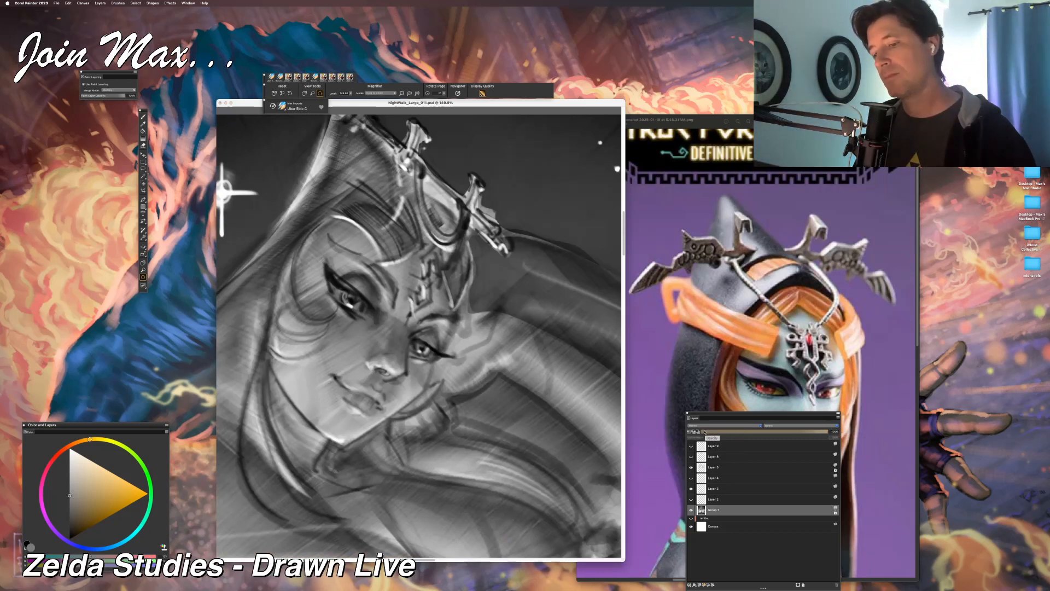
Step: Show the topmost crown line layer, hide Group 1, and move the layer list away from the reference figure's face
{"action": "left_click", "coordinate": [691, 445]}
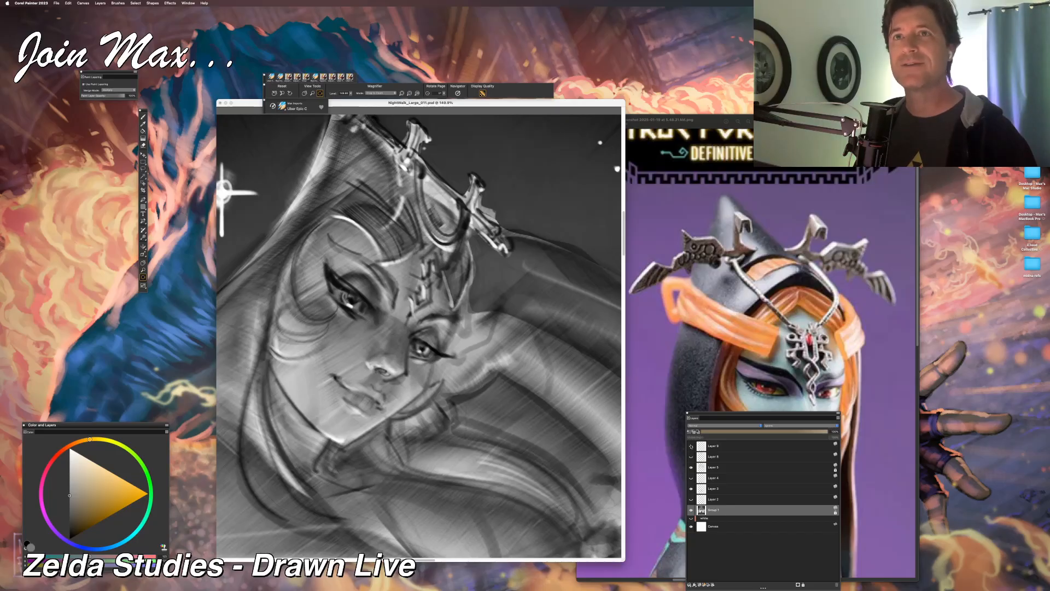
{"action": "left_click_drag", "start_coordinate": [336, 150], "coordinate": [402, 119]}
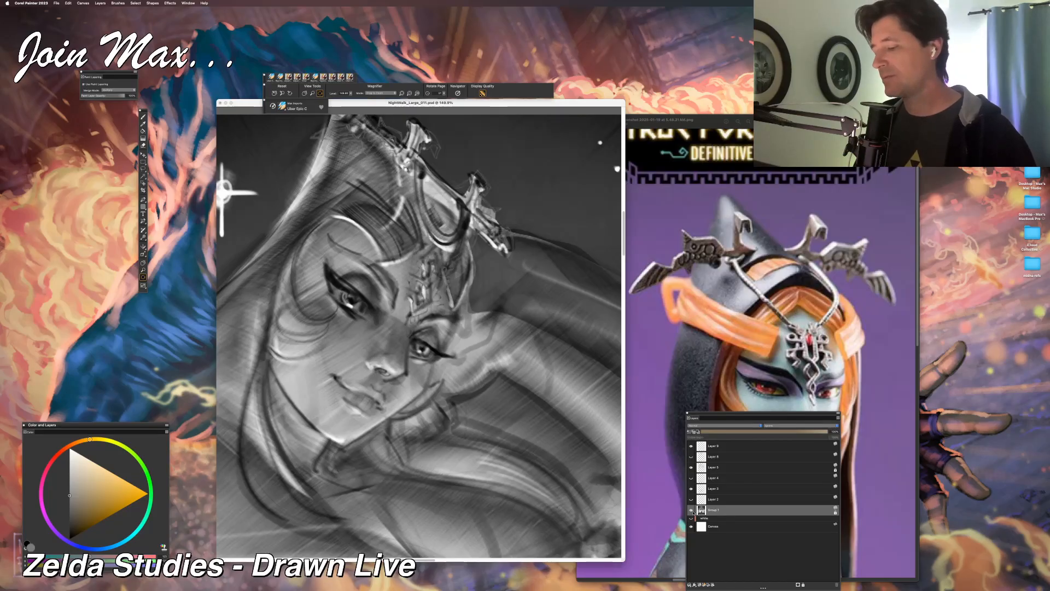
{"action": "left_click", "coordinate": [691, 510]}
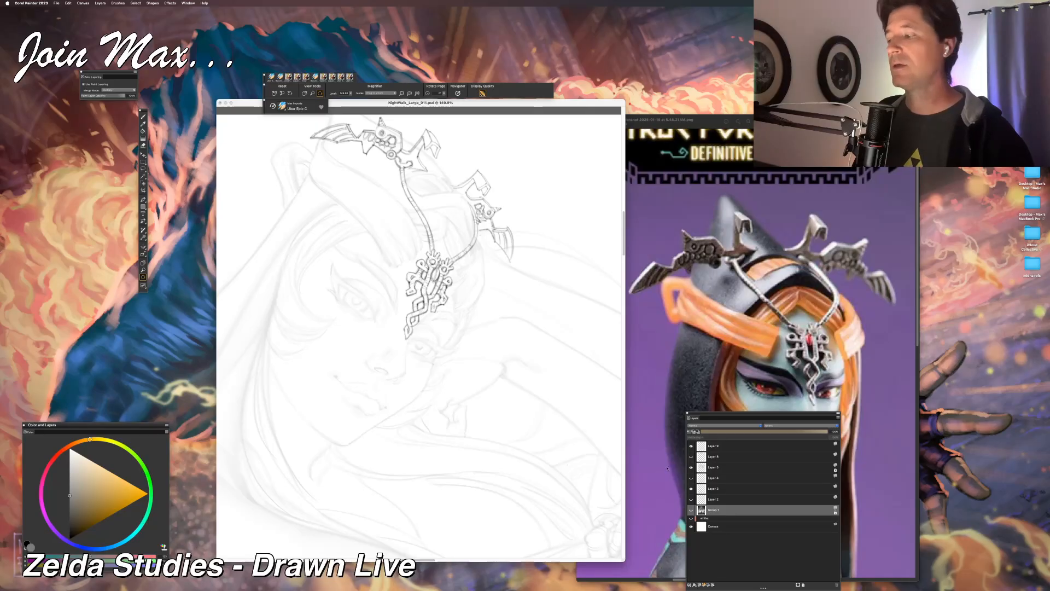
{"action": "left_click_drag", "start_coordinate": [710, 418], "coordinate": [878, 386]}
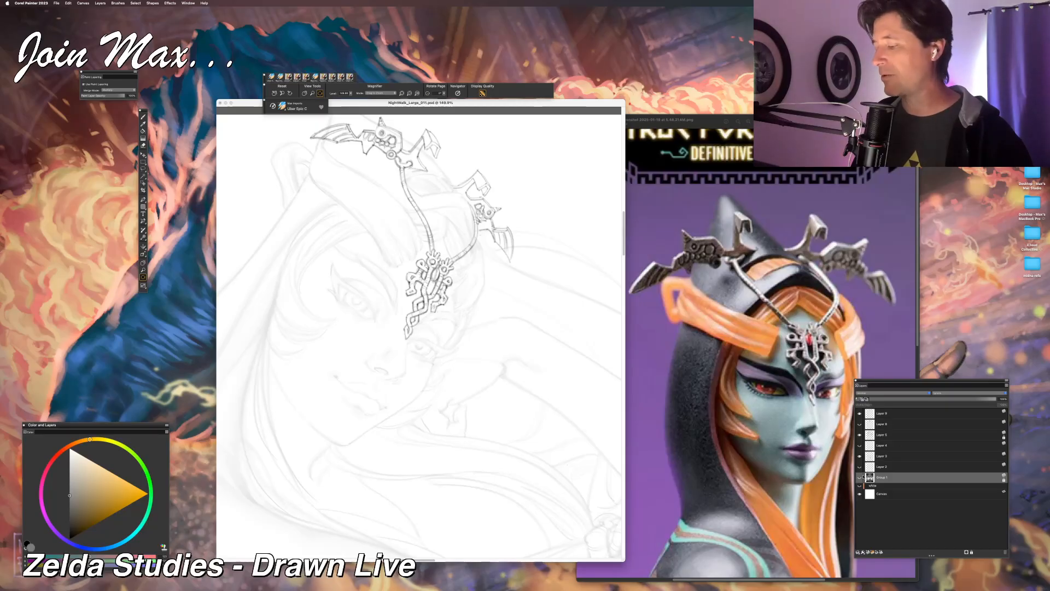
Step: Compare the grayscale painting with the line drawing by switching Group 1 and the crown line layer on and off
{"action": "left_click", "coordinate": [859, 477]}
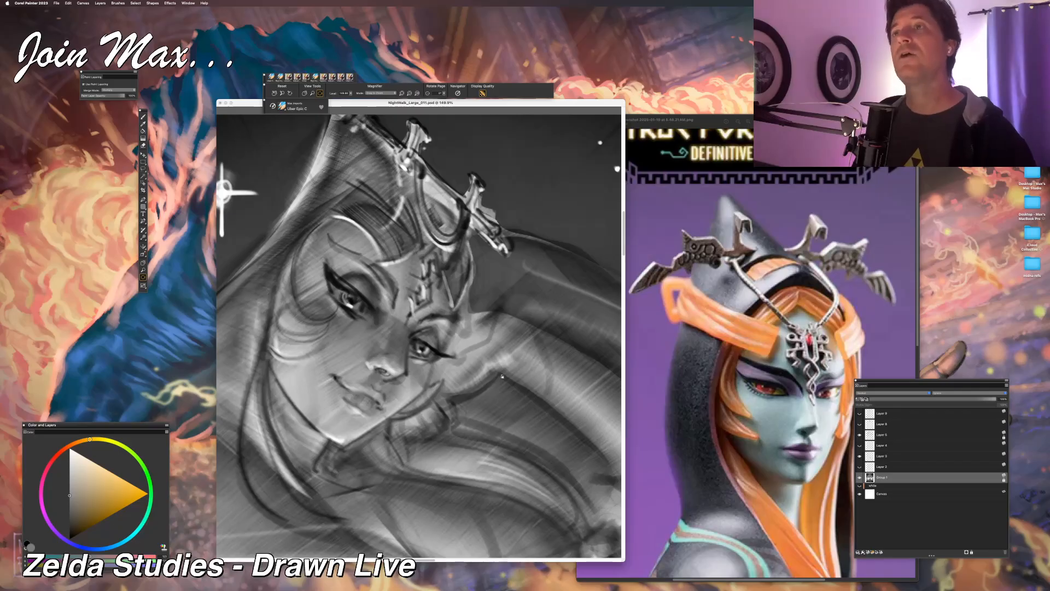
{"action": "scroll", "coordinate": [502, 377], "scroll_direction": "down", "scroll_amount": 2}
{"action": "mouse_move", "coordinate": [502, 376]}
{"action": "left_mouse_down"}
{"action": "mouse_move", "coordinate": [511, 345]}
{"action": "mouse_move", "coordinate": [499, 363]}
{"action": "left_mouse_up"}
{"action": "scroll", "coordinate": [482, 348], "scroll_direction": "up", "scroll_amount": 3}
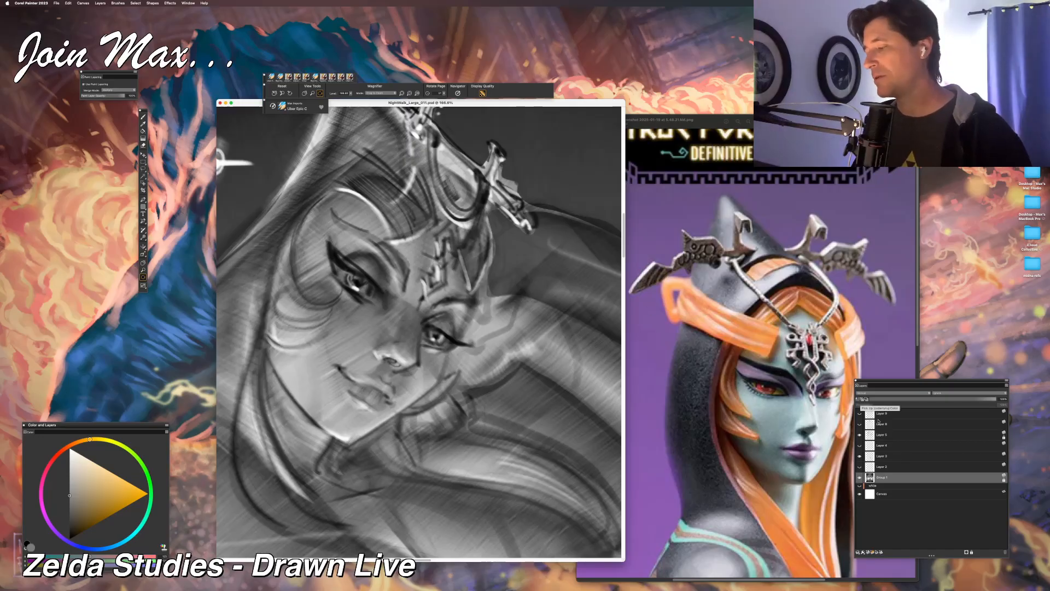
{"action": "left_click", "coordinate": [860, 414]}
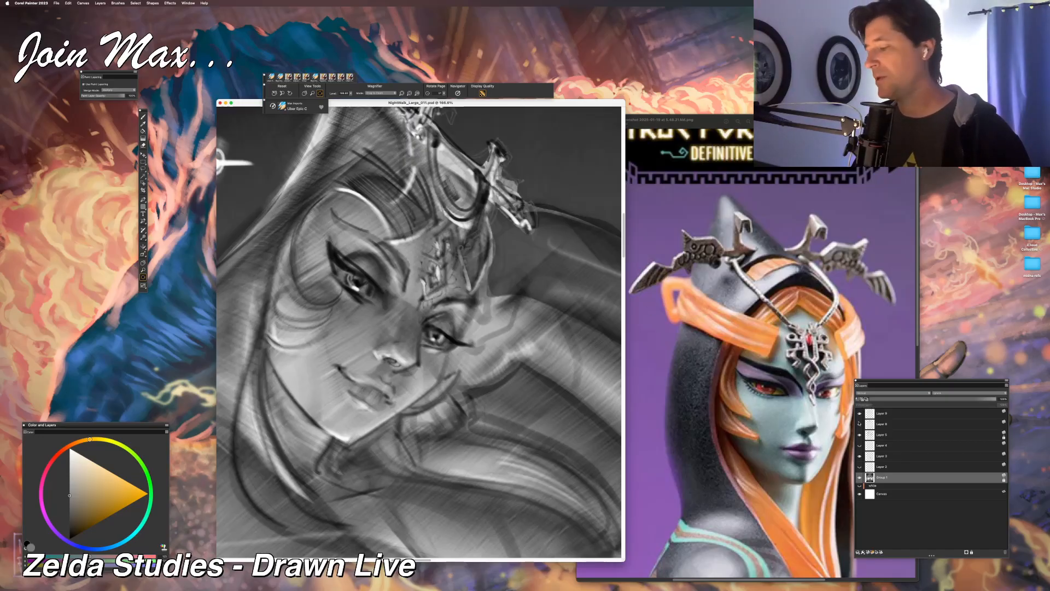
{"action": "left_click", "coordinate": [860, 478]}
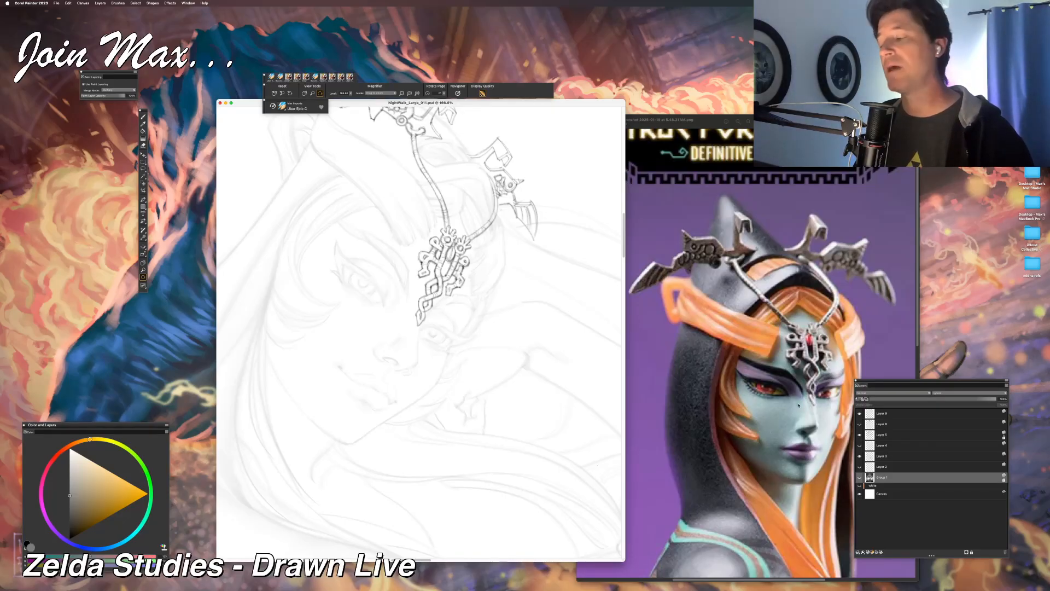
{"action": "left_click", "coordinate": [859, 478]}
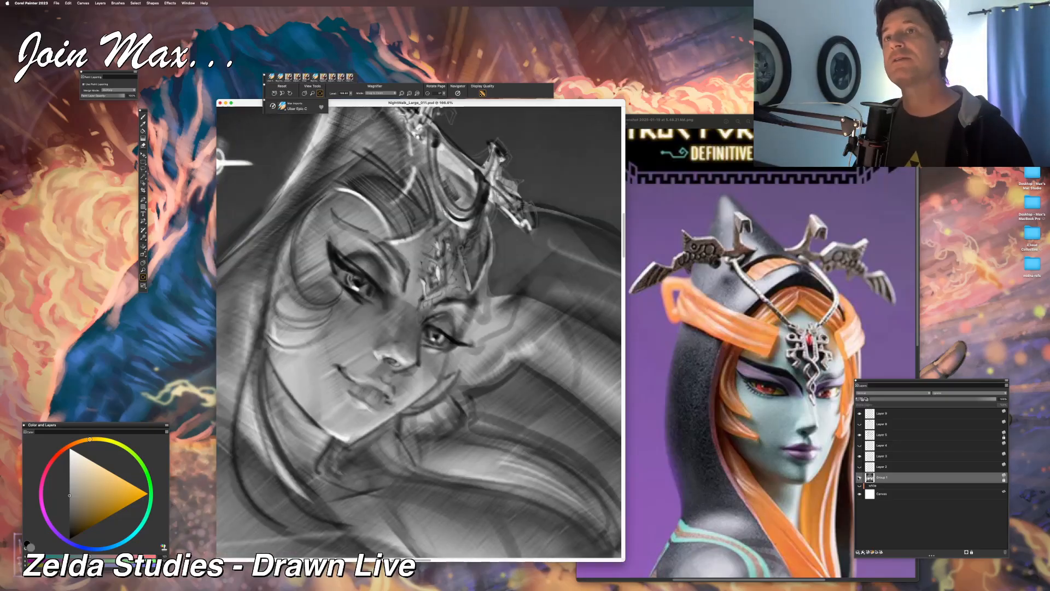
{"action": "left_click", "coordinate": [860, 478]}
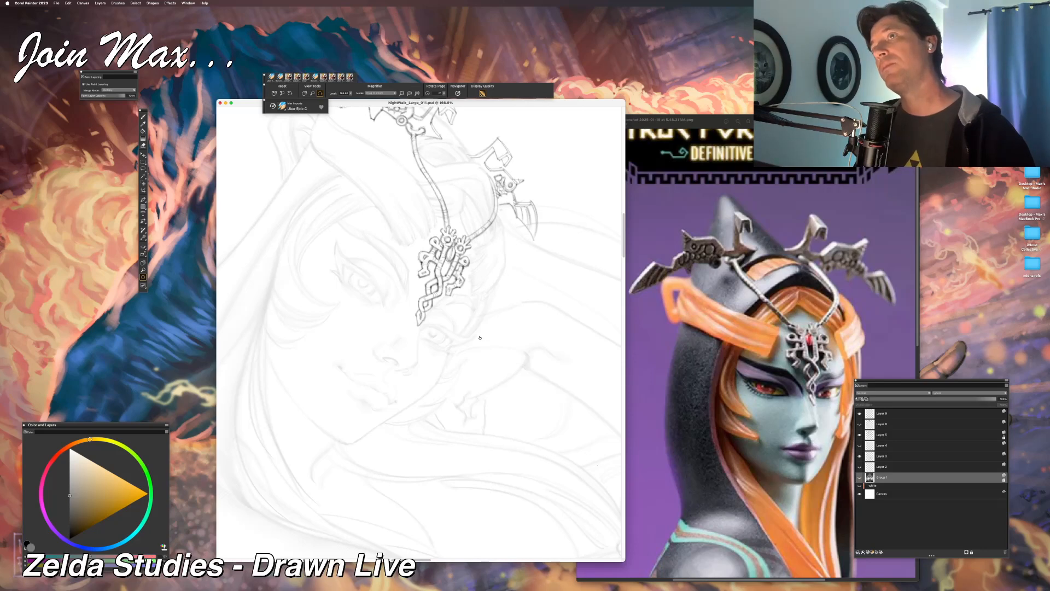
Step: Examine the forehead pendant's size and placement against Midna's face at several magnifications
{"action": "key", "text": "super+minus"}
{"action": "key", "text": "super+minus"}
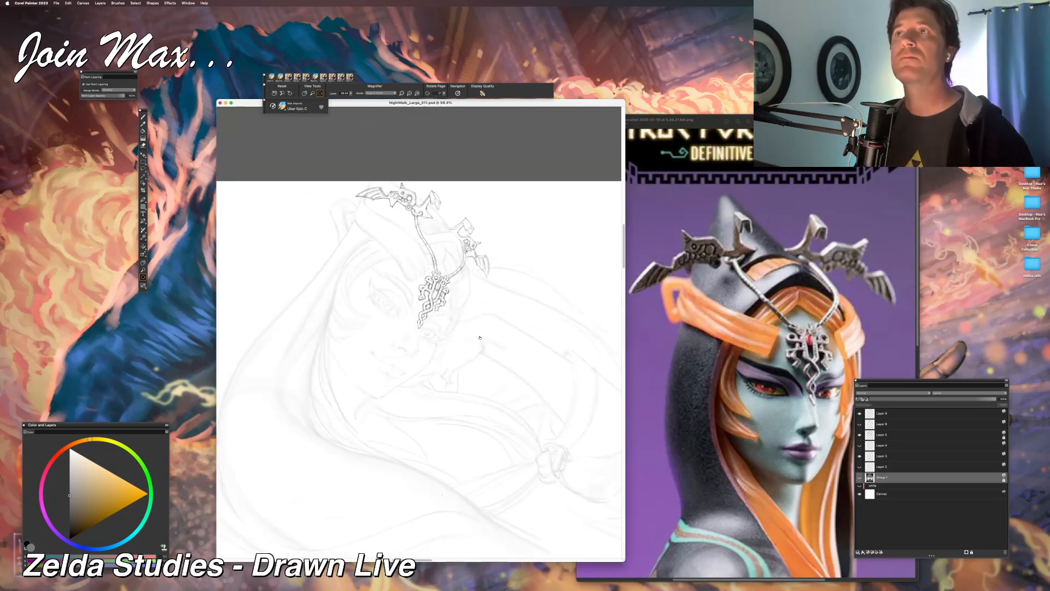
{"action": "key", "text": "super+plus"}
{"action": "key", "text": "super+plus"}
{"action": "key", "text": "super+plus"}
{"action": "key", "text": "super+plus"}
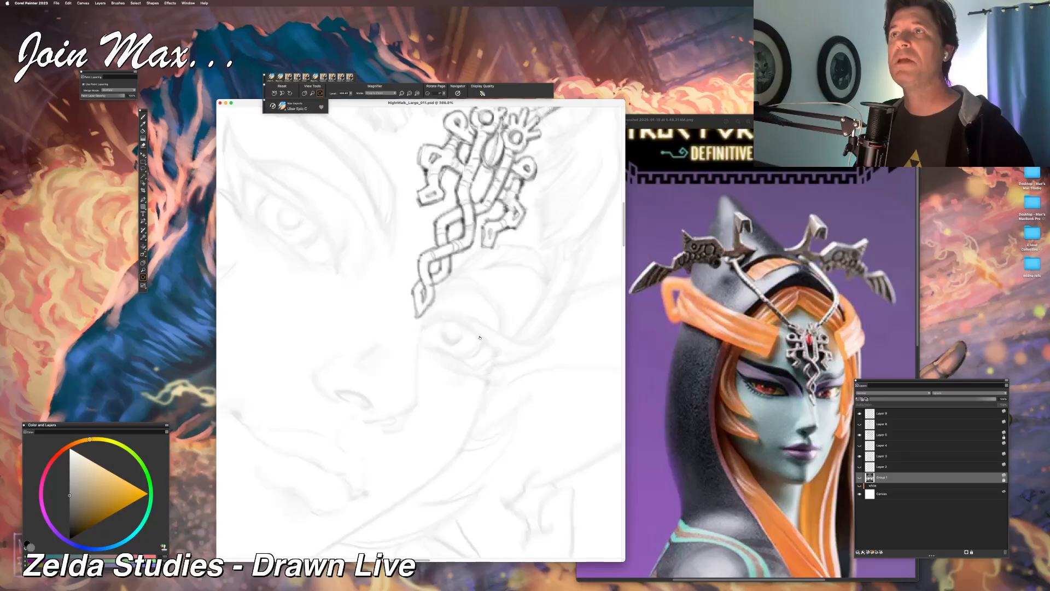
{"action": "scroll", "coordinate": [479, 337], "scroll_direction": "down", "scroll_amount": 3}
{"action": "left_click_drag", "start_coordinate": [454, 267], "coordinate": [444, 292]}
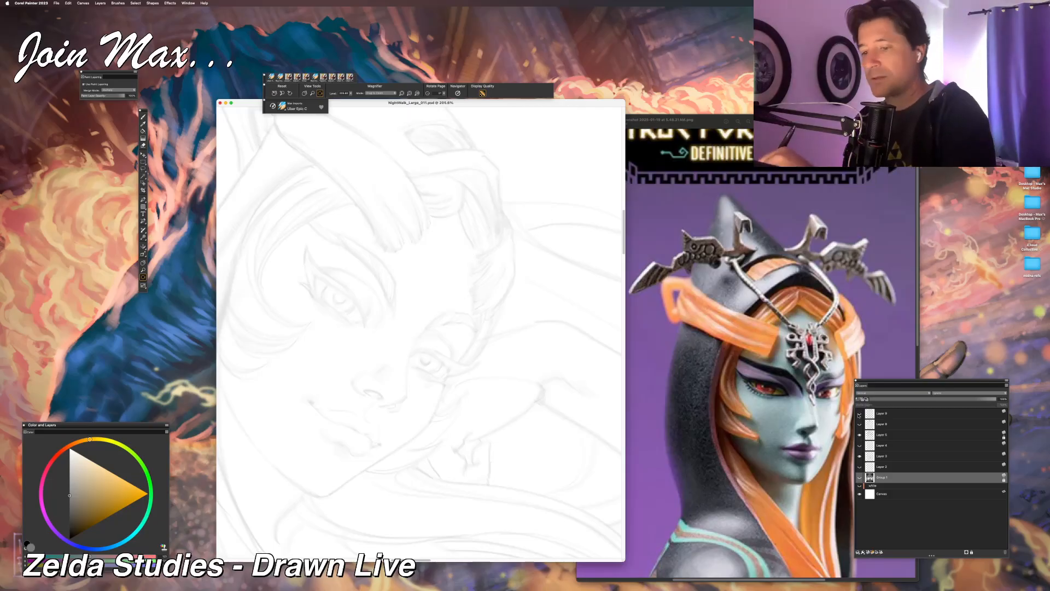
Step: Lasso the forehead pendant on the crown line layer, then cut and paste it onto its own layer
{"action": "left_click", "coordinate": [869, 414]}
{"action": "key", "text": "l"}
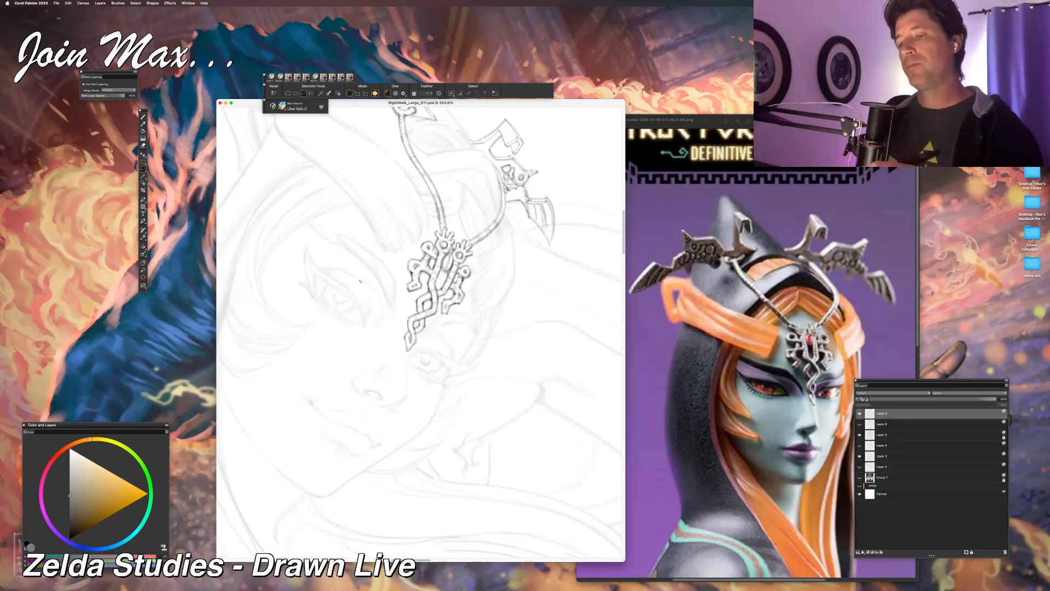
{"action": "left_click_drag", "start_coordinate": [429, 227], "coordinate": [438, 346]}
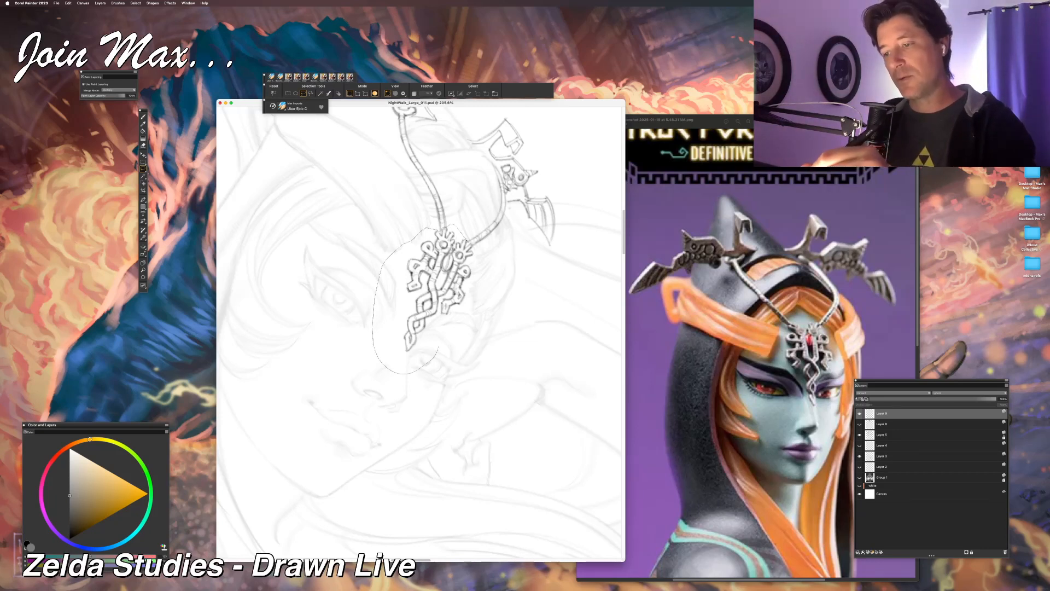
{"action": "key", "text": "super+x"}
{"action": "key", "text": "super+v"}
Step: Transform the pendant, scaling it down slightly, rotating it a little clockwise and aligning it with the chains on the forehead
{"action": "key", "text": "super+t"}
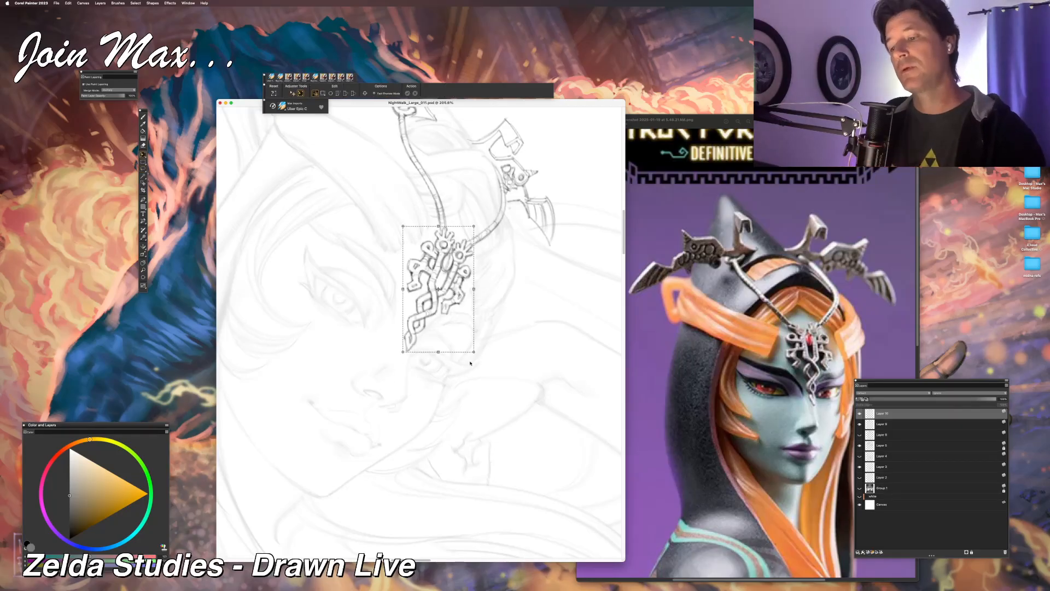
{"action": "left_click_drag", "start_coordinate": [475, 352], "coordinate": [466, 344]}
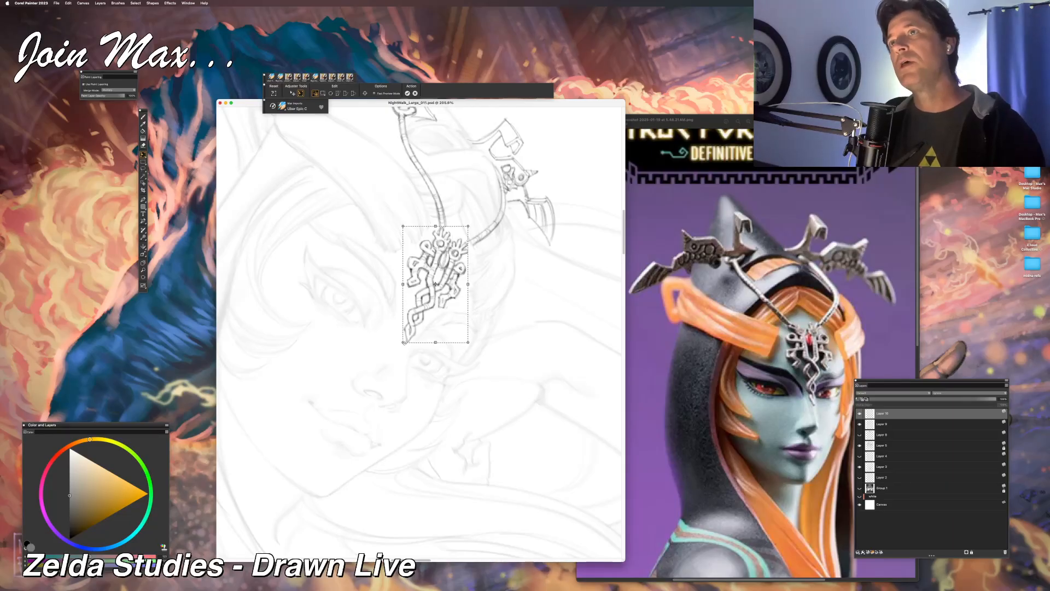
{"action": "left_click_drag", "start_coordinate": [403, 341], "coordinate": [423, 321]}
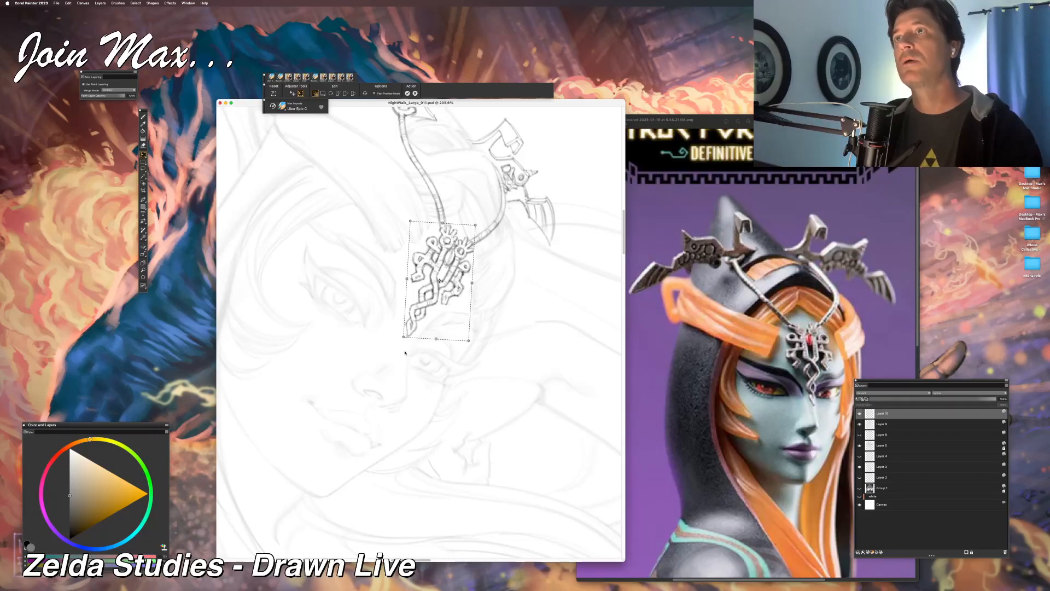
{"action": "left_click_drag", "start_coordinate": [413, 323], "coordinate": [412, 323]}
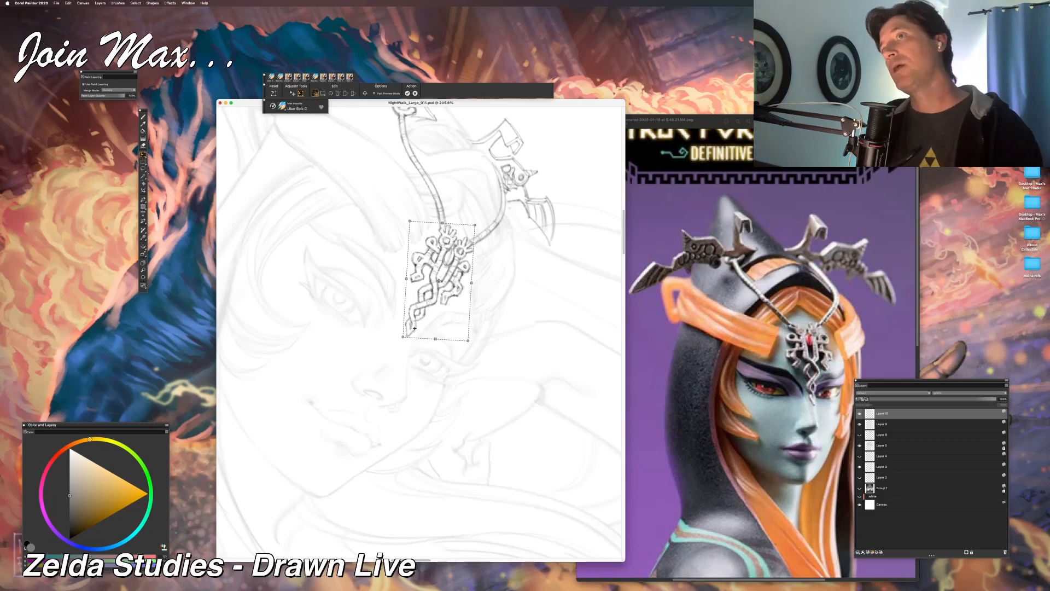
{"action": "left_click_drag", "start_coordinate": [415, 329], "coordinate": [407, 335]}
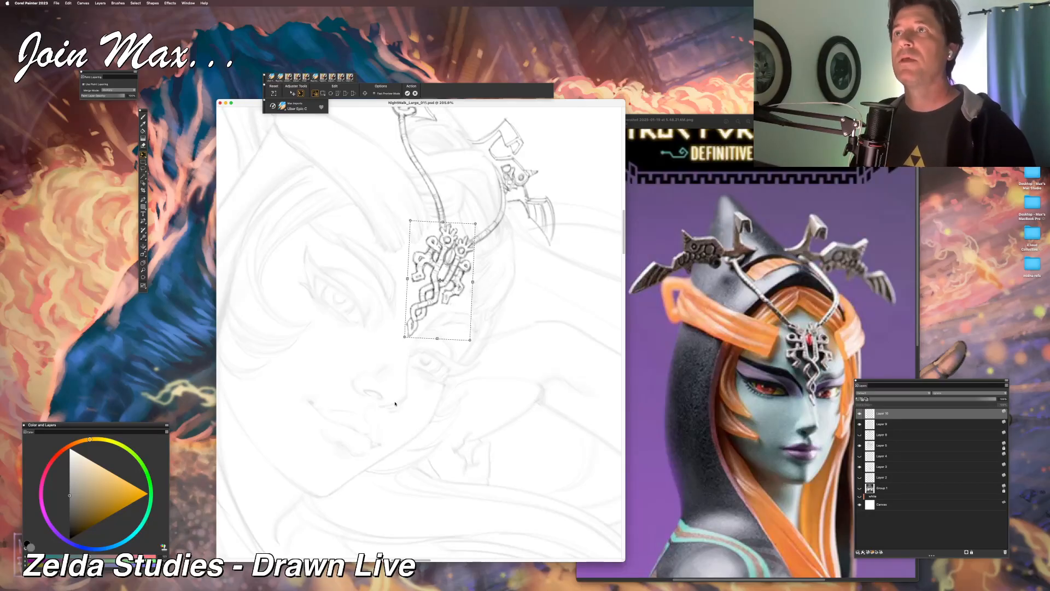
{"action": "key", "text": "Return"}
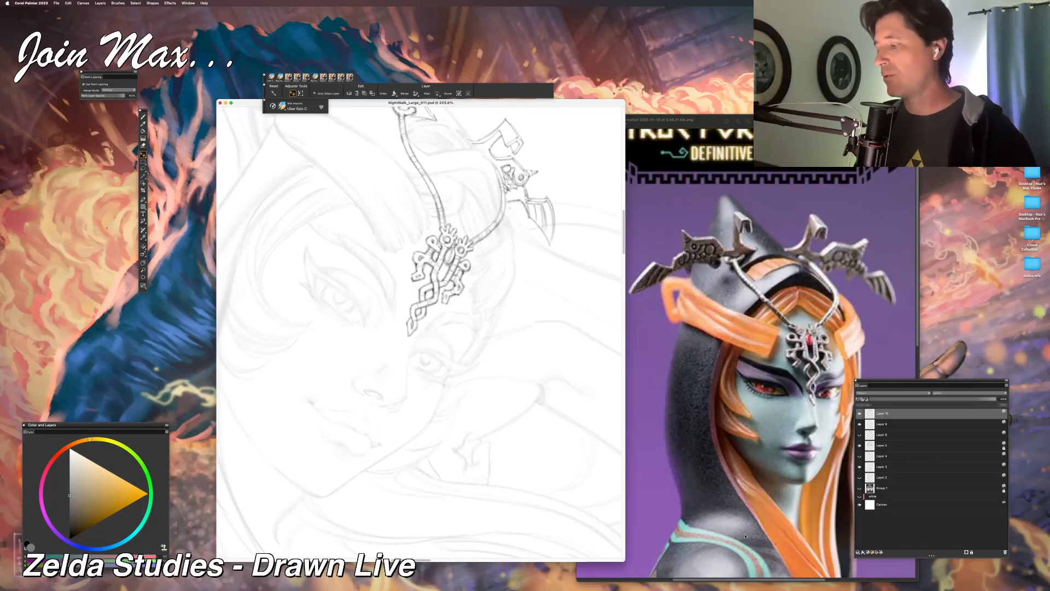
Step: Show the Group 1 painting and review the resized pendant in the full composition and close up on the face
{"action": "left_click", "coordinate": [859, 489]}
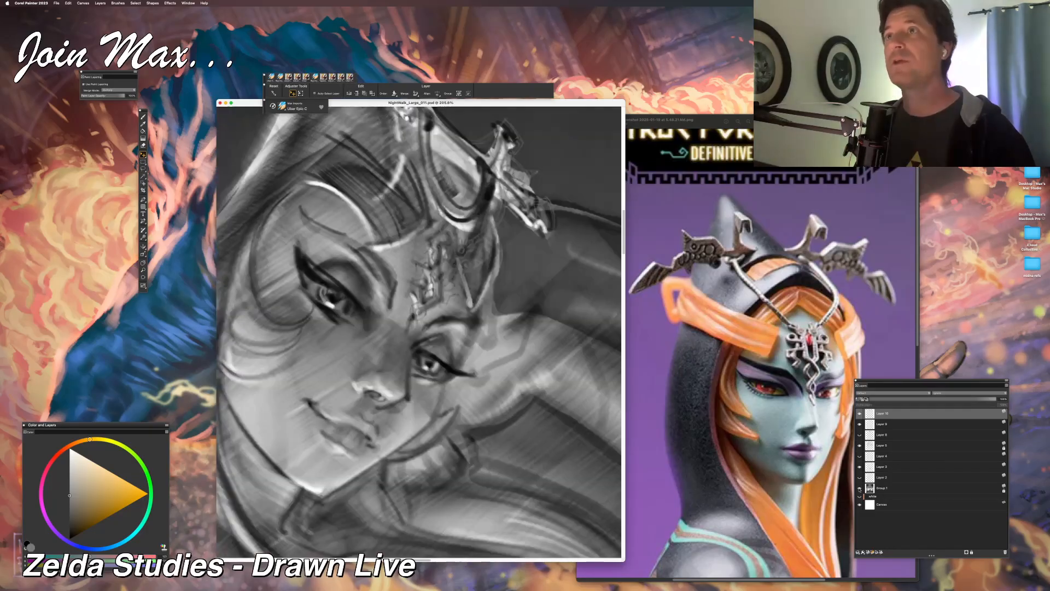
{"action": "key", "text": "super+0"}
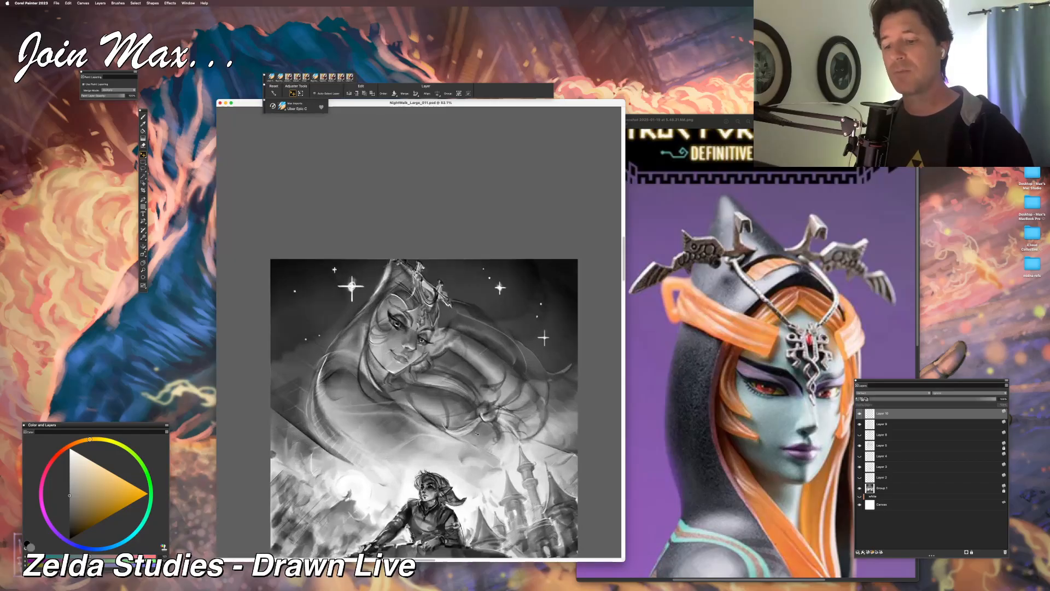
{"action": "scroll", "coordinate": [472, 352], "scroll_direction": "down", "scroll_amount": 2}
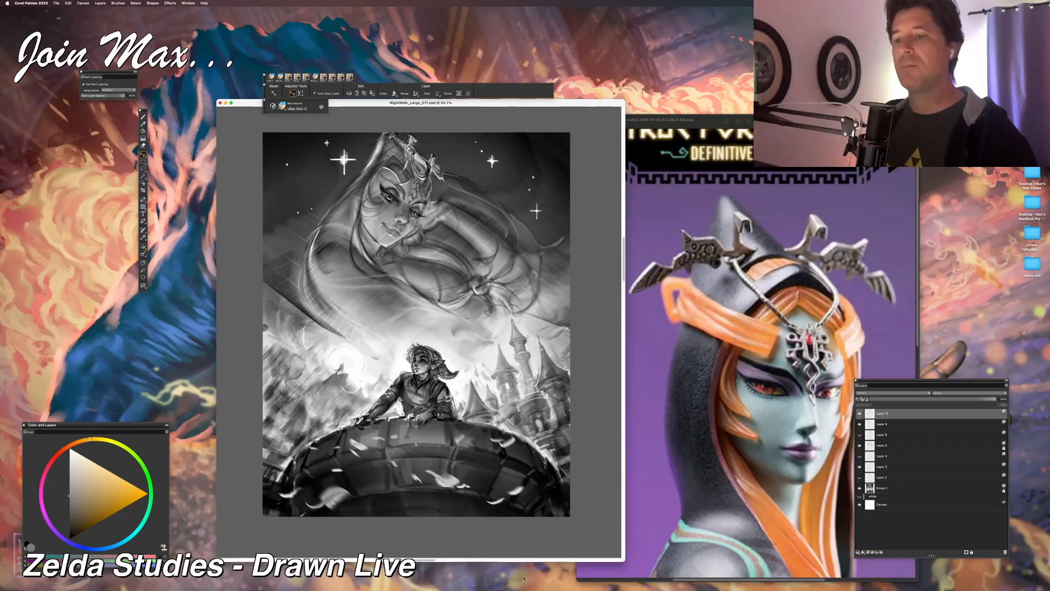
{"action": "scroll", "coordinate": [513, 494], "scroll_direction": "up", "scroll_amount": 5}
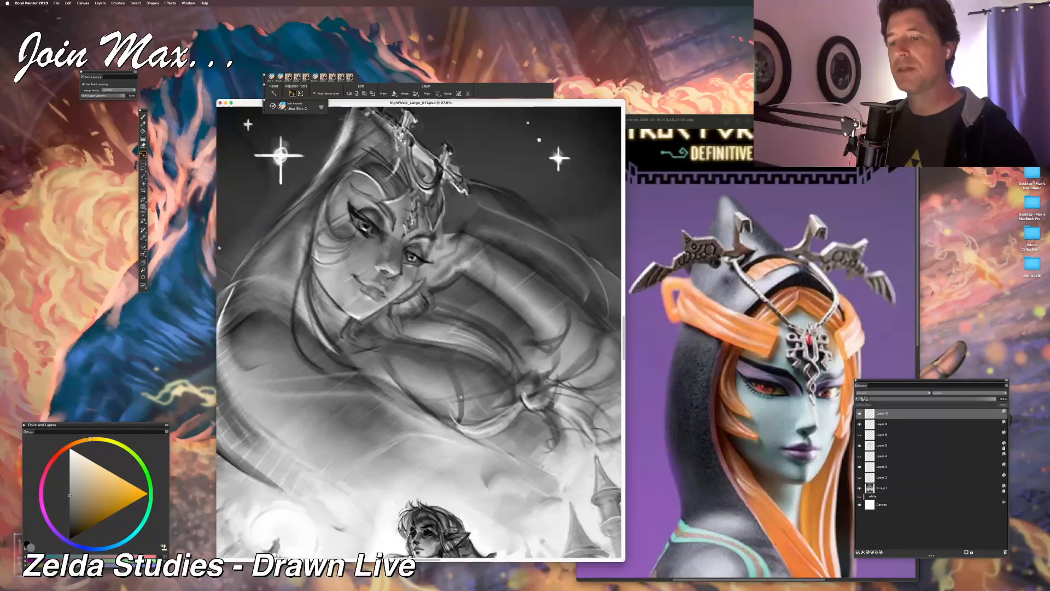
{"action": "scroll", "coordinate": [457, 484], "scroll_direction": "up", "scroll_amount": 2}
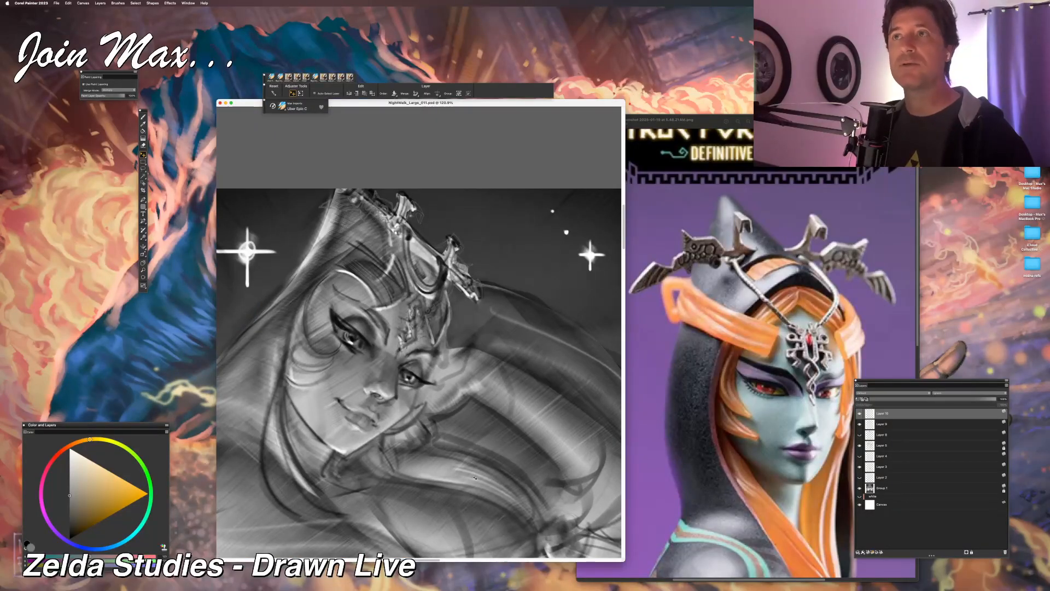
{"action": "scroll", "coordinate": [475, 478], "scroll_direction": "down", "scroll_amount": 2}
{"action": "scroll", "coordinate": [475, 477], "scroll_direction": "down", "scroll_amount": 3}
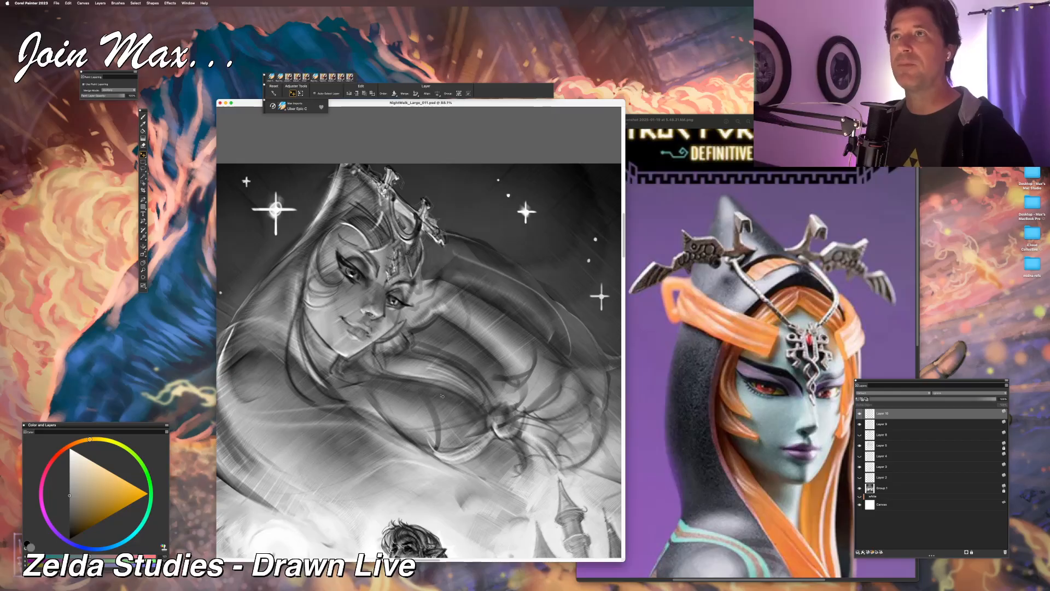
{"action": "left_click_drag", "start_coordinate": [451, 302], "coordinate": [444, 480]}
{"action": "left_click_drag", "start_coordinate": [427, 281], "coordinate": [430, 365]}
{"action": "scroll", "coordinate": [430, 365], "scroll_direction": "up", "scroll_amount": 5}
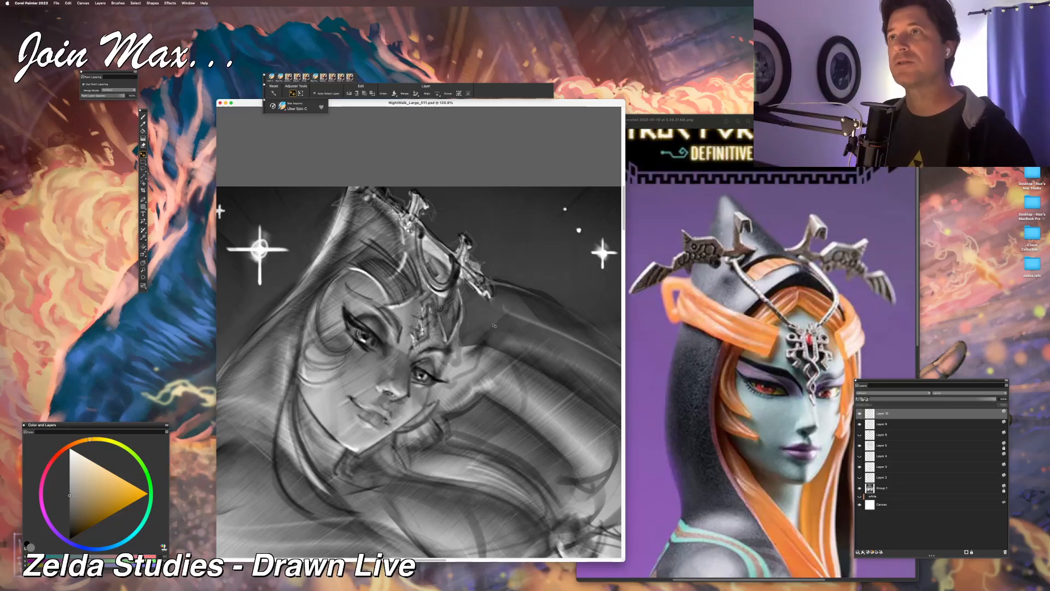
Step: Toggle the pendant layer against the painting, hide Group 1, and check the pendant and crown line layers by switching each off and on
{"action": "left_click", "coordinate": [859, 413]}
{"action": "left_click", "coordinate": [859, 414]}
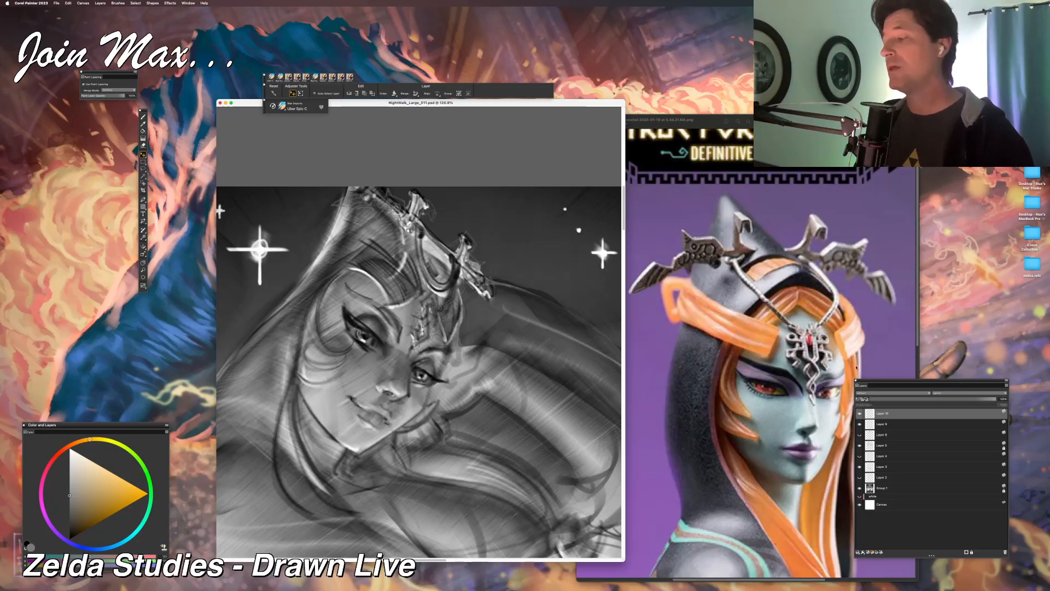
{"action": "left_click", "coordinate": [859, 487]}
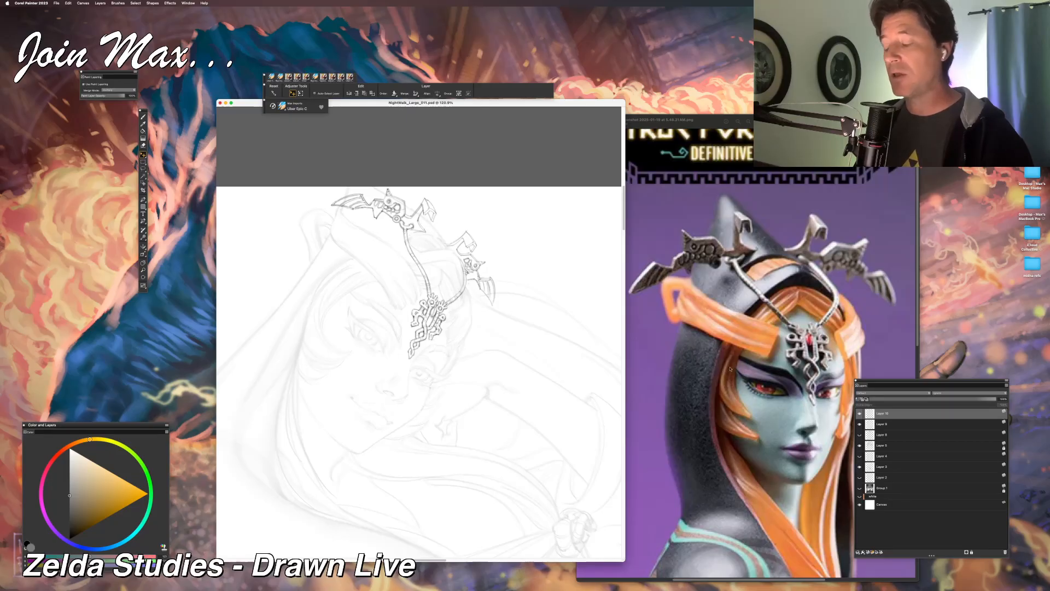
{"action": "left_click", "coordinate": [859, 414]}
{"action": "left_click", "coordinate": [859, 414]}
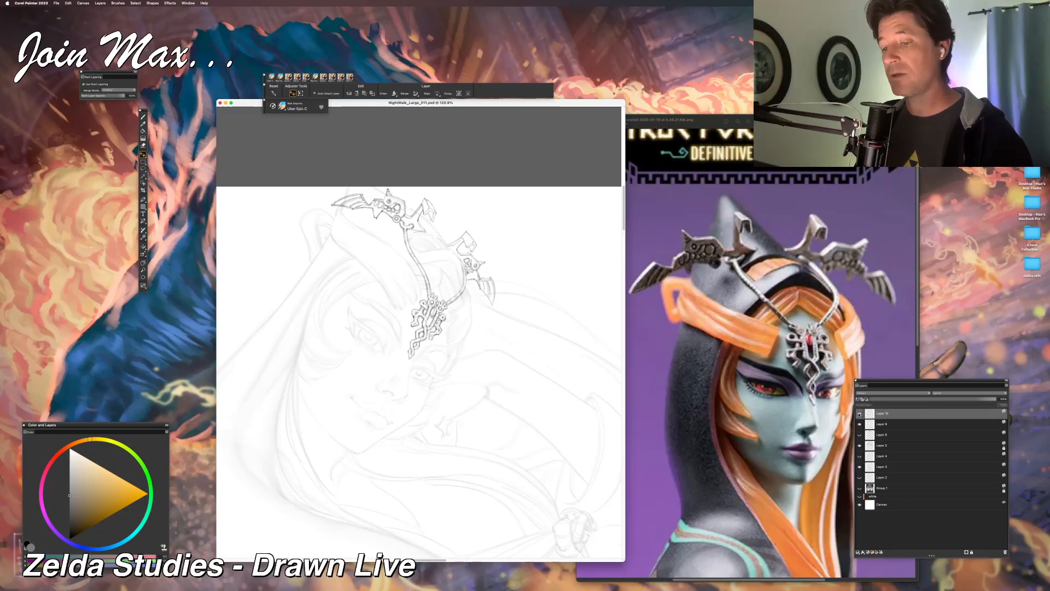
{"action": "left_click", "coordinate": [860, 424]}
{"action": "left_click", "coordinate": [860, 425]}
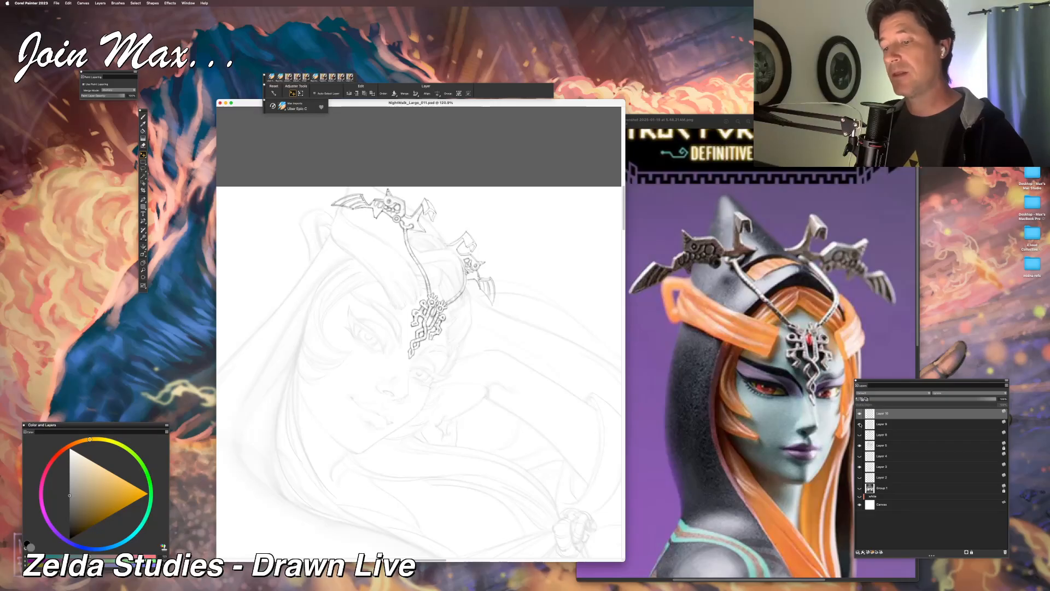
Step: Check the crown line layer's visibility, make it active, and erase the long chain between the left bat ornament and the pendant
{"action": "left_click", "coordinate": [859, 425]}
{"action": "left_click", "coordinate": [859, 425]}
{"action": "left_click", "coordinate": [879, 424]}
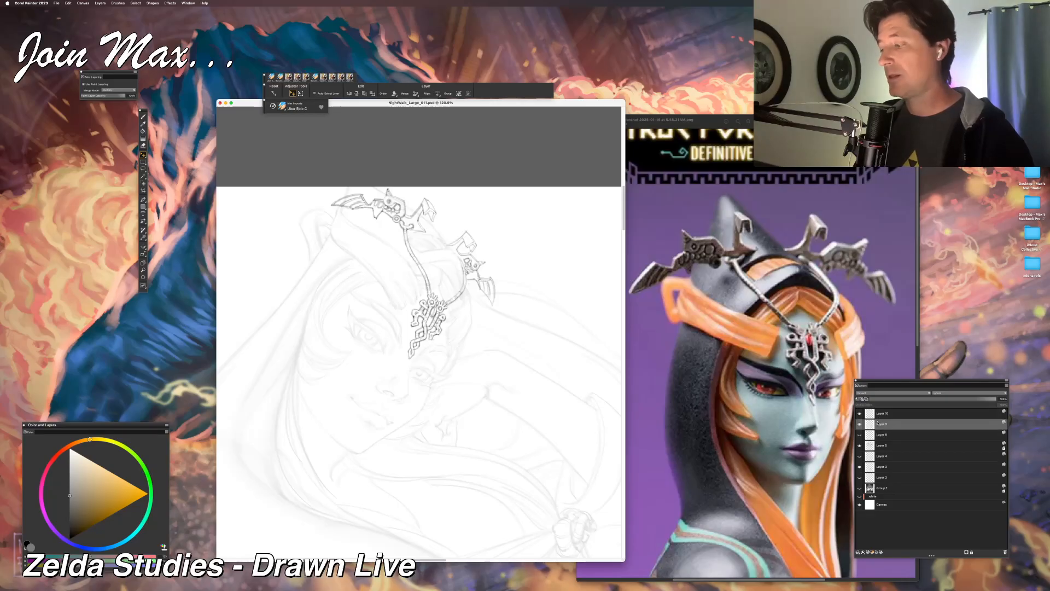
{"action": "key", "text": "n"}
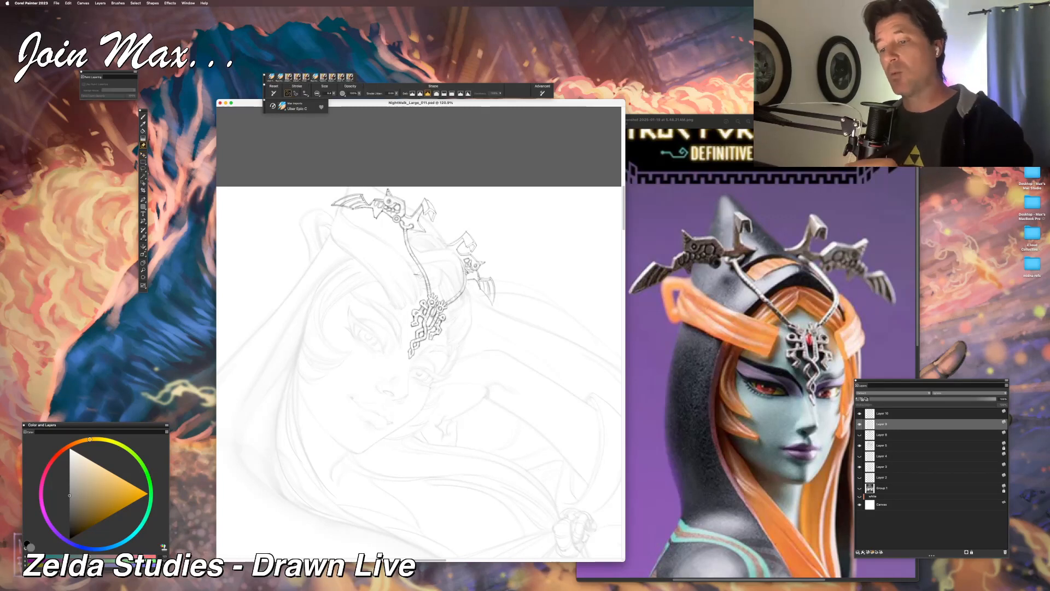
{"action": "left_click_drag", "start_coordinate": [429, 286], "coordinate": [405, 240]}
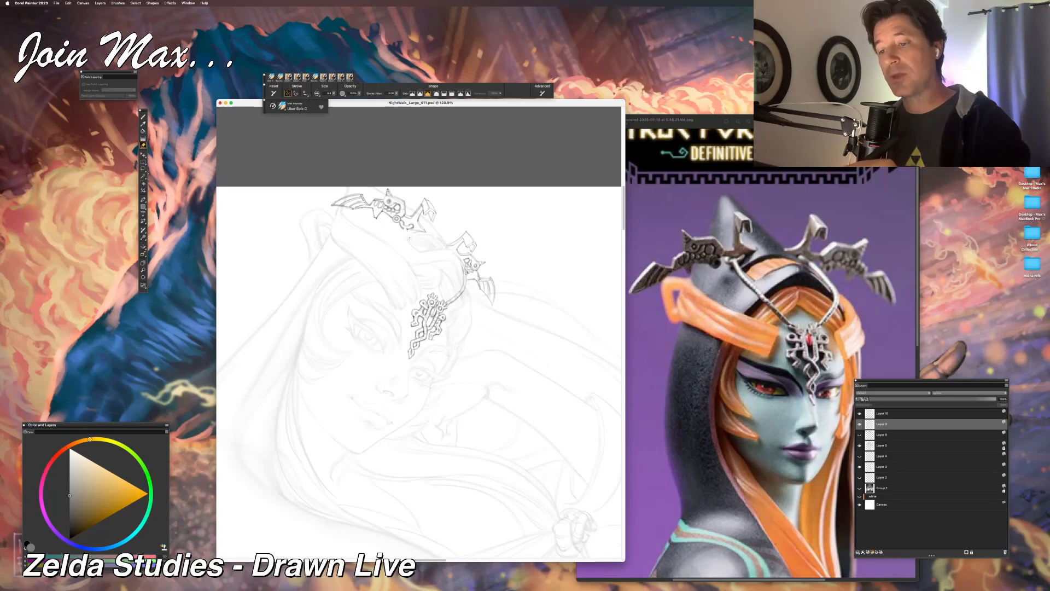
Step: Try several long curved brush strokes for the chain from the left bat ornament down to the pendant, undoing each attempt
{"action": "key", "text": "b"}
{"action": "left_click_drag", "start_coordinate": [412, 253], "coordinate": [430, 290]}
{"action": "key", "text": "ctrl+z"}
{"action": "left_click_drag", "start_coordinate": [406, 230], "coordinate": [425, 295]}
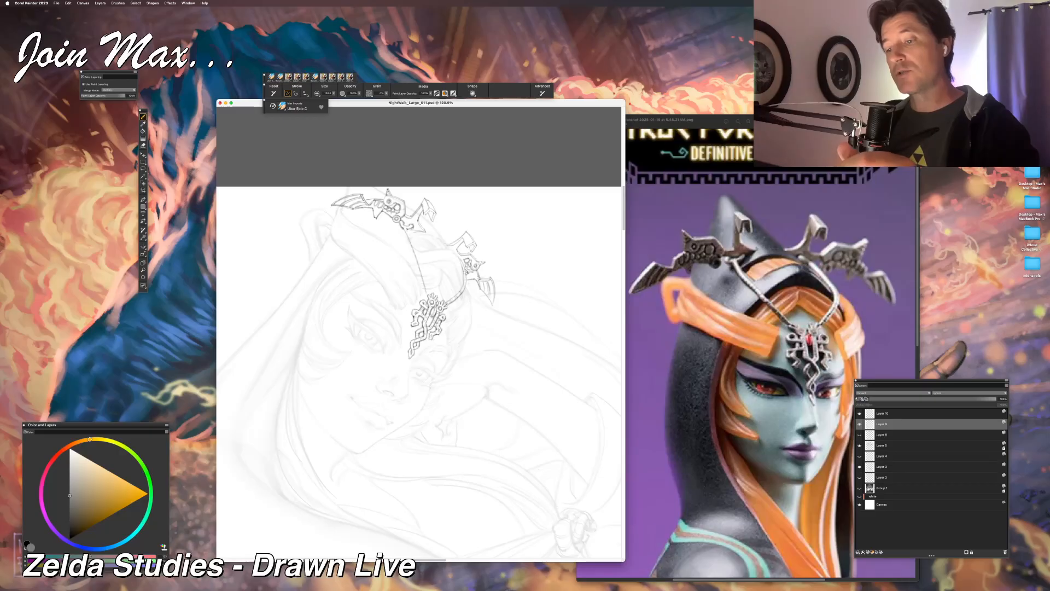
{"action": "key", "text": "super+z"}
{"action": "left_click_drag", "start_coordinate": [413, 243], "coordinate": [427, 301]}
{"action": "key", "text": "super+z"}
{"action": "left_click_drag", "start_coordinate": [403, 230], "coordinate": [427, 293]}
{"action": "key", "text": "super+z"}
{"action": "key", "text": "super+z"}
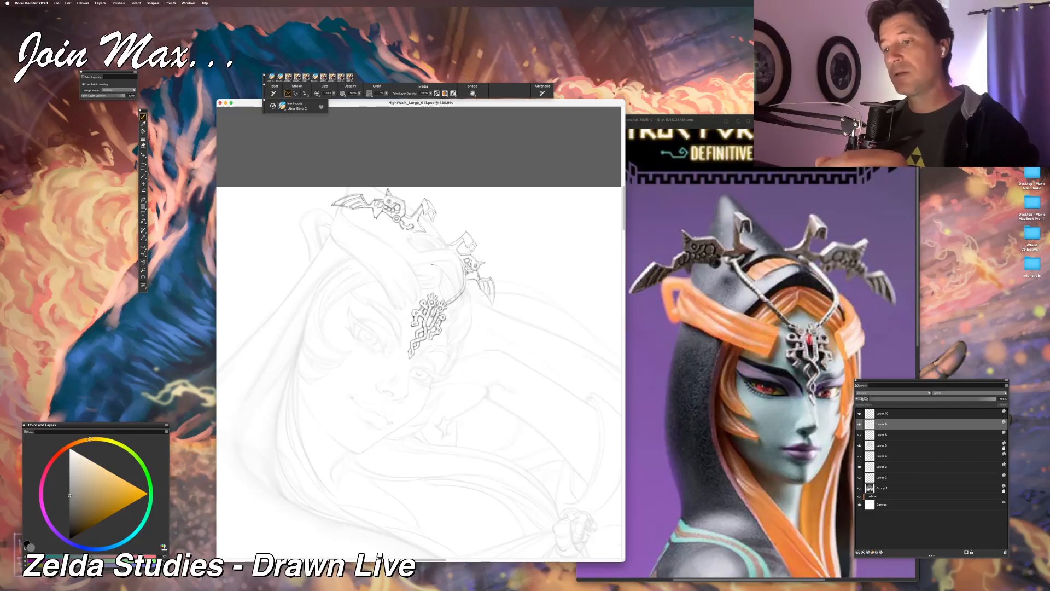
{"action": "left_click_drag", "start_coordinate": [401, 229], "coordinate": [430, 294]}
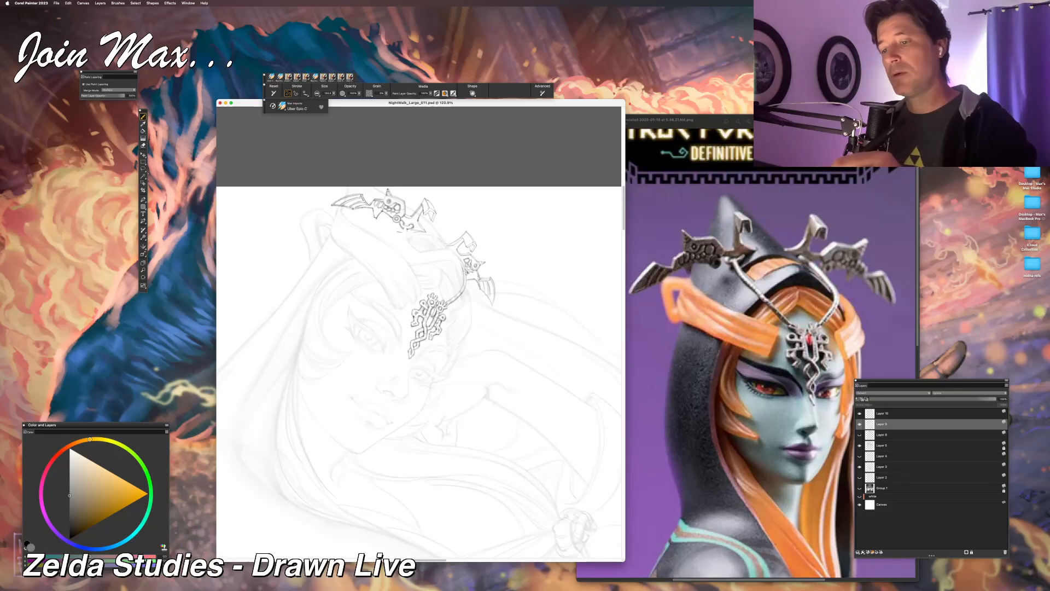
{"action": "left_click_drag", "start_coordinate": [403, 228], "coordinate": [430, 292]}
{"action": "key", "text": "ctrl+z"}
{"action": "left_click_drag", "start_coordinate": [403, 228], "coordinate": [429, 292]}
{"action": "key", "text": "ctrl+z"}
{"action": "key", "text": "ctrl+z"}
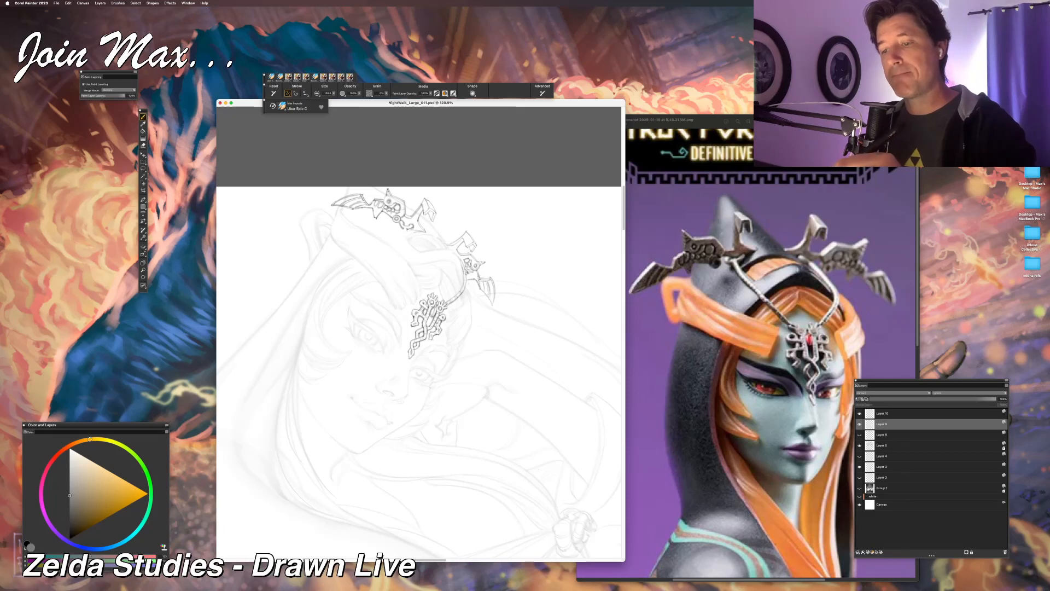
Step: Redraw the left chain as a slim double line curving from the bat ornament to the pendant, undoing misplaced strokes
{"action": "left_click_drag", "start_coordinate": [405, 231], "coordinate": [430, 298]}
{"action": "key", "text": "ctrl+z"}
{"action": "left_click_drag", "start_coordinate": [407, 233], "coordinate": [432, 296]}
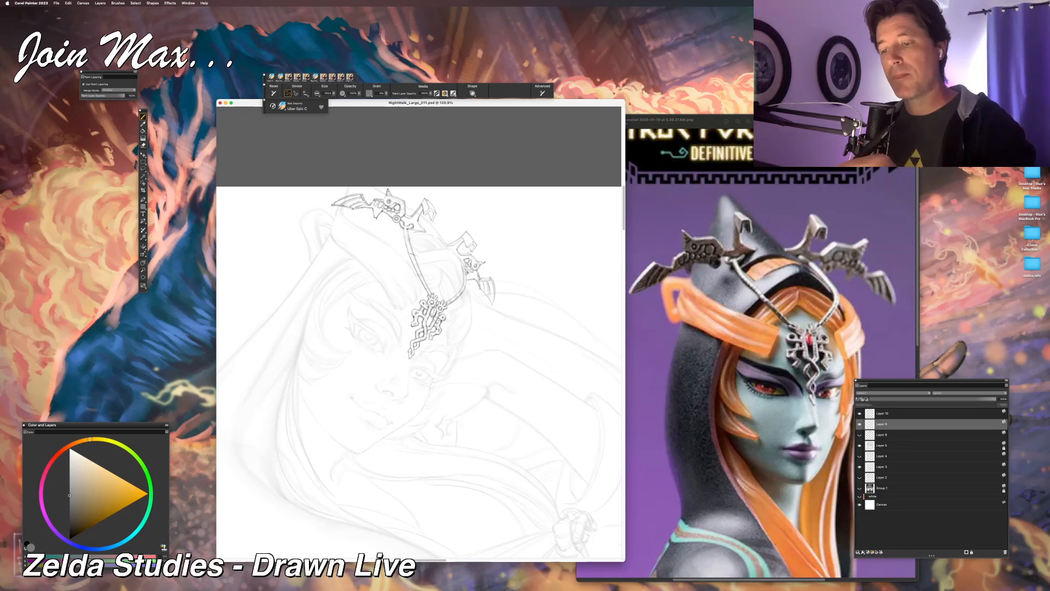
{"action": "key", "text": "ctrl+z"}
{"action": "left_click_drag", "start_coordinate": [407, 228], "coordinate": [432, 292]}
{"action": "key", "text": "ctrl+z"}
{"action": "left_click_drag", "start_coordinate": [404, 226], "coordinate": [431, 295]}
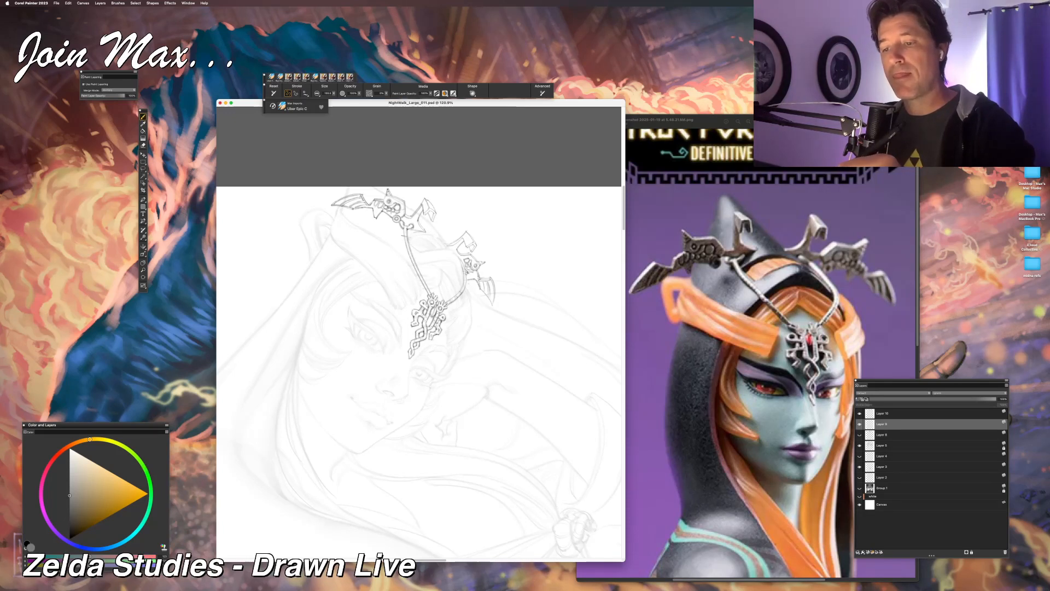
{"action": "key", "text": "super+minus"}
{"action": "key", "text": "super+minus"}
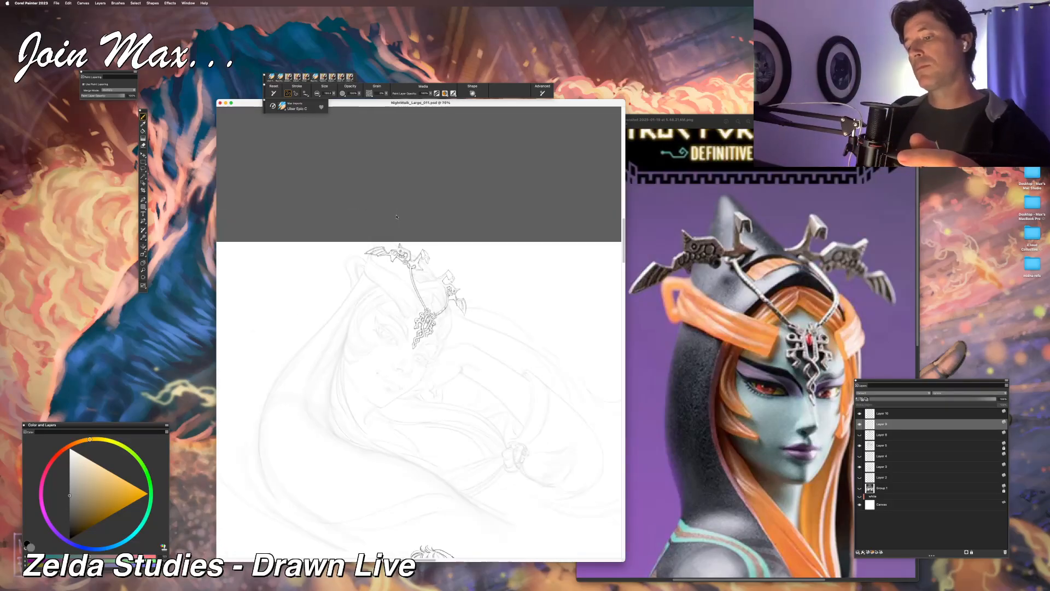
{"action": "key", "text": "super+equal"}
{"action": "key", "text": "super+equal"}
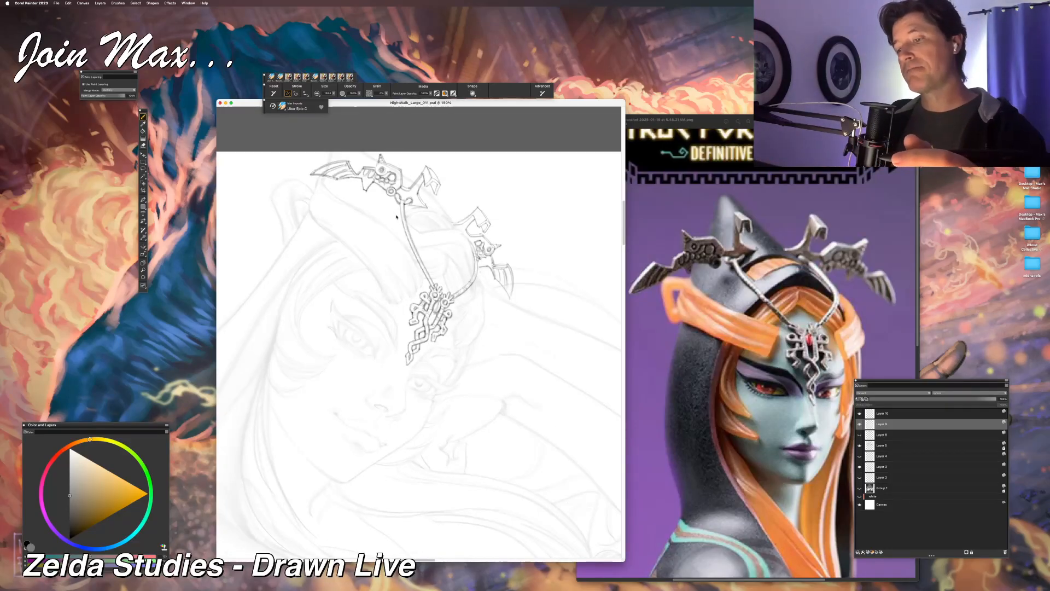
Step: Circle the forehead pendant with rough elliptical brush strokes to mark the area, and undo them
{"action": "key", "text": "n"}
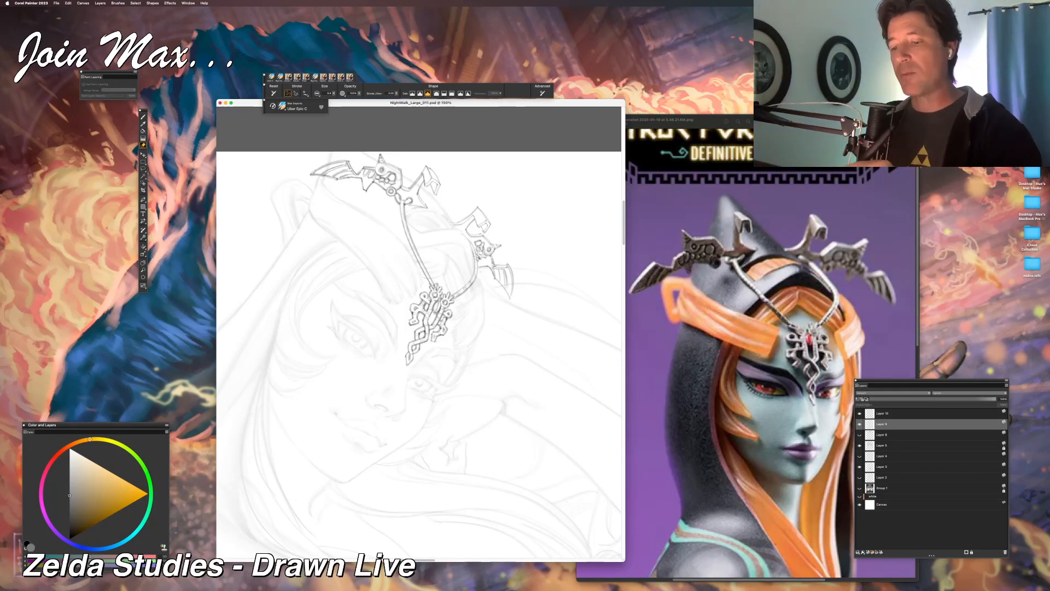
{"action": "key", "text": "b"}
{"action": "mouse_move", "coordinate": [462, 268]}
{"action": "left_mouse_down"}
{"action": "mouse_move", "coordinate": [366, 346]}
{"action": "mouse_move", "coordinate": [466, 358]}
{"action": "mouse_move", "coordinate": [353, 287]}
{"action": "mouse_move", "coordinate": [361, 344]}
{"action": "left_mouse_up"}
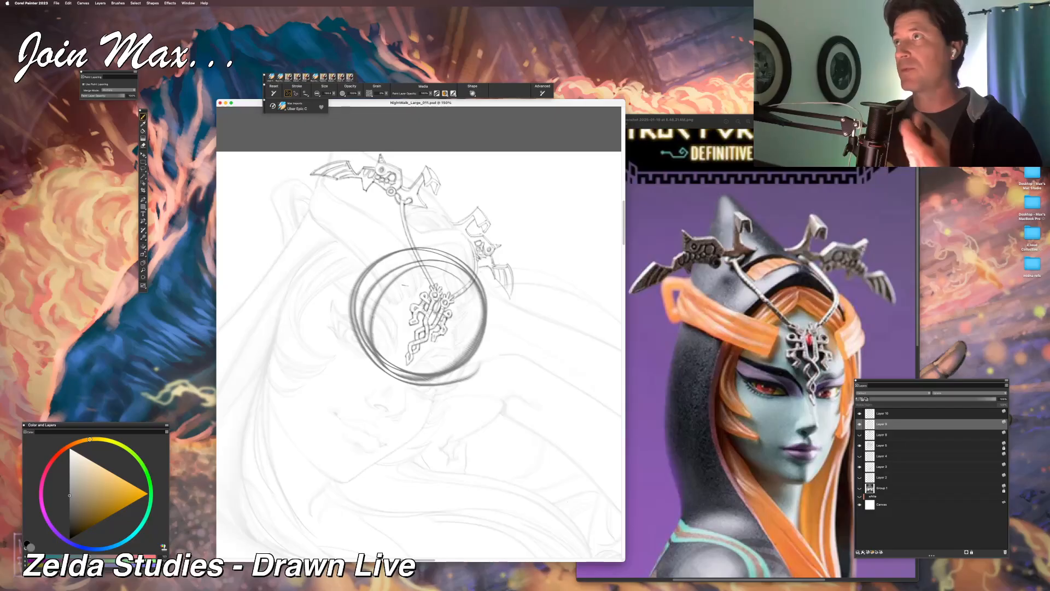
{"action": "key", "text": "super+z"}
{"action": "key", "text": "super+z"}
{"action": "key", "text": "super+z"}
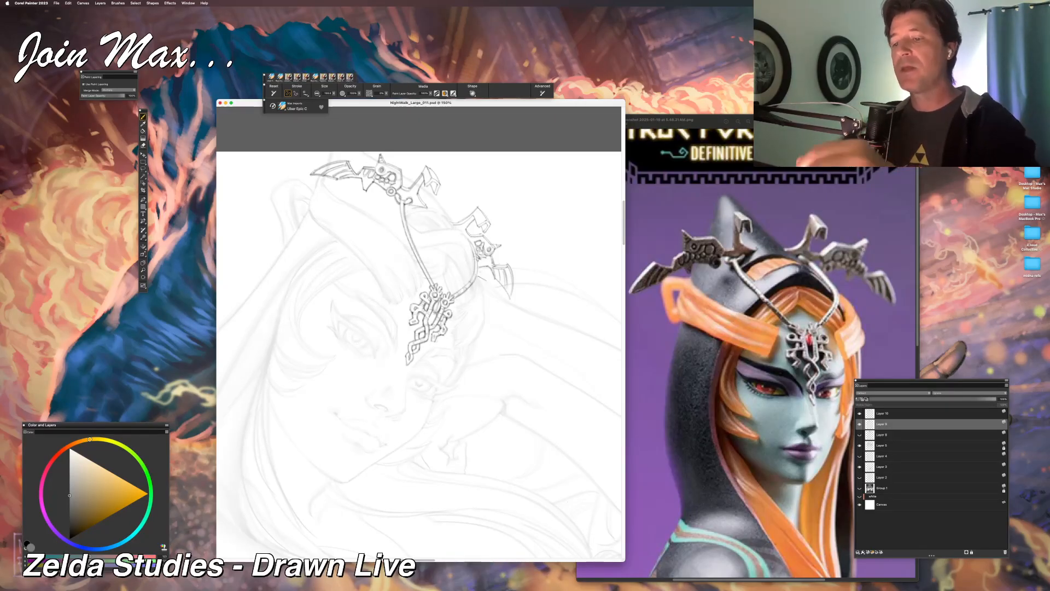
{"action": "key", "text": "n"}
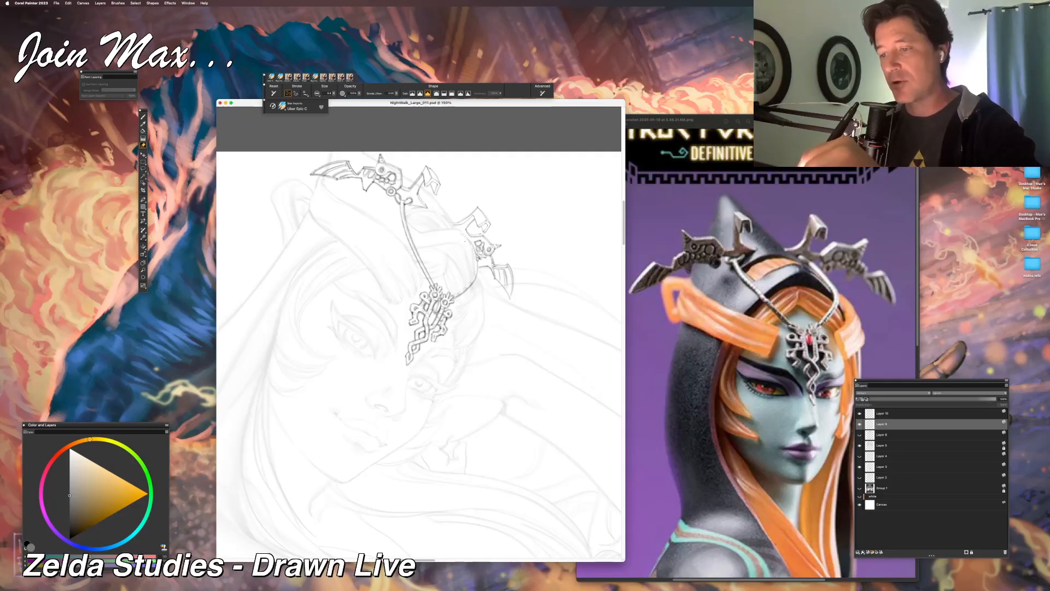
{"action": "key", "text": "b"}
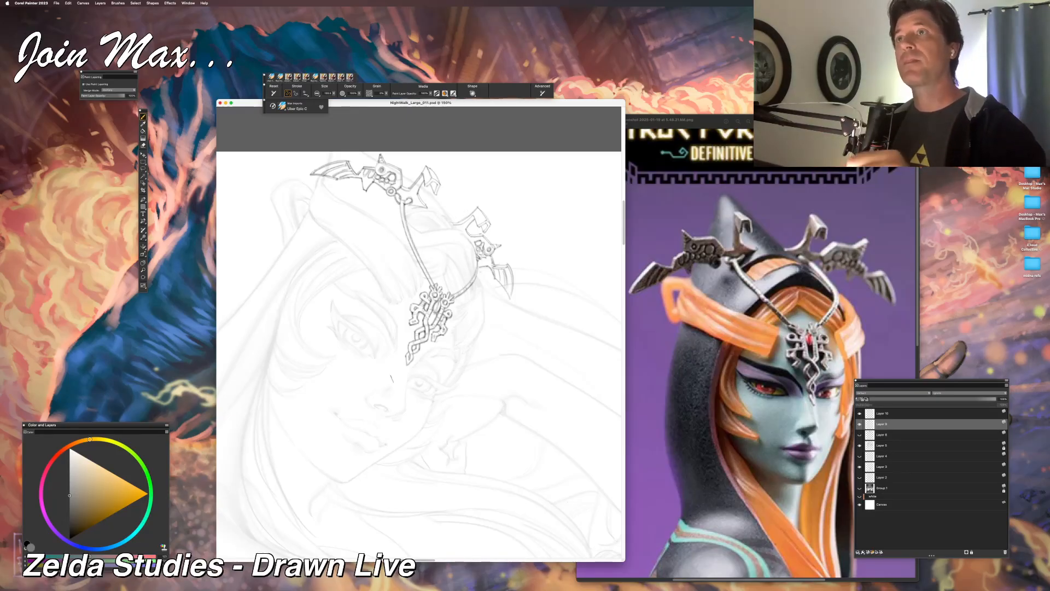
Step: Examine the redrawn chain and pendant in the wider composition and close up on the face
{"action": "scroll", "coordinate": [392, 377], "scroll_direction": "down", "scroll_amount": 2}
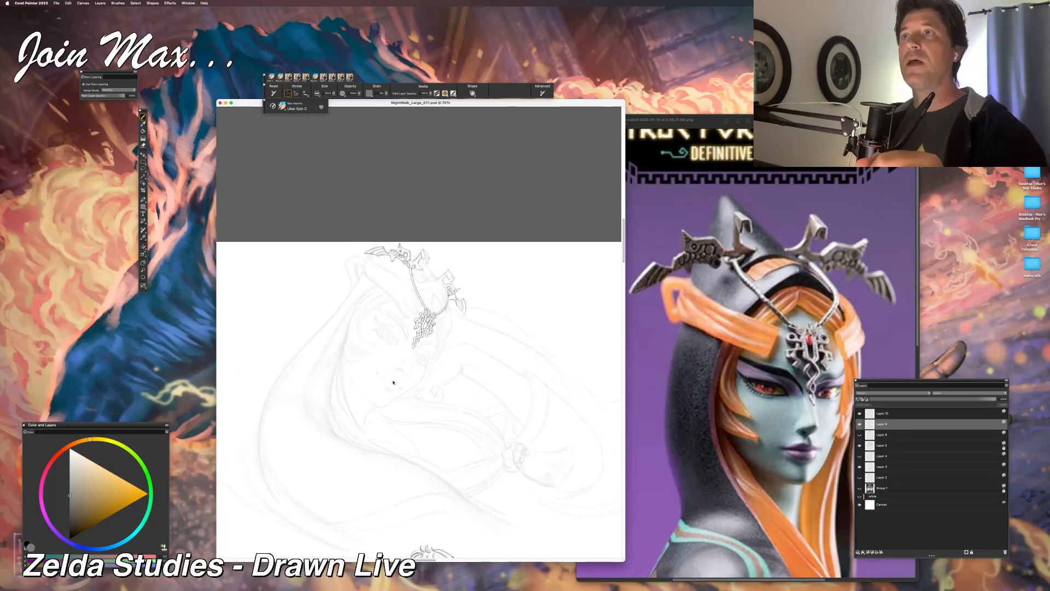
{"action": "scroll", "coordinate": [392, 381], "scroll_direction": "up", "scroll_amount": 1}
{"action": "scroll", "coordinate": [425, 334], "scroll_direction": "down", "scroll_amount": 1}
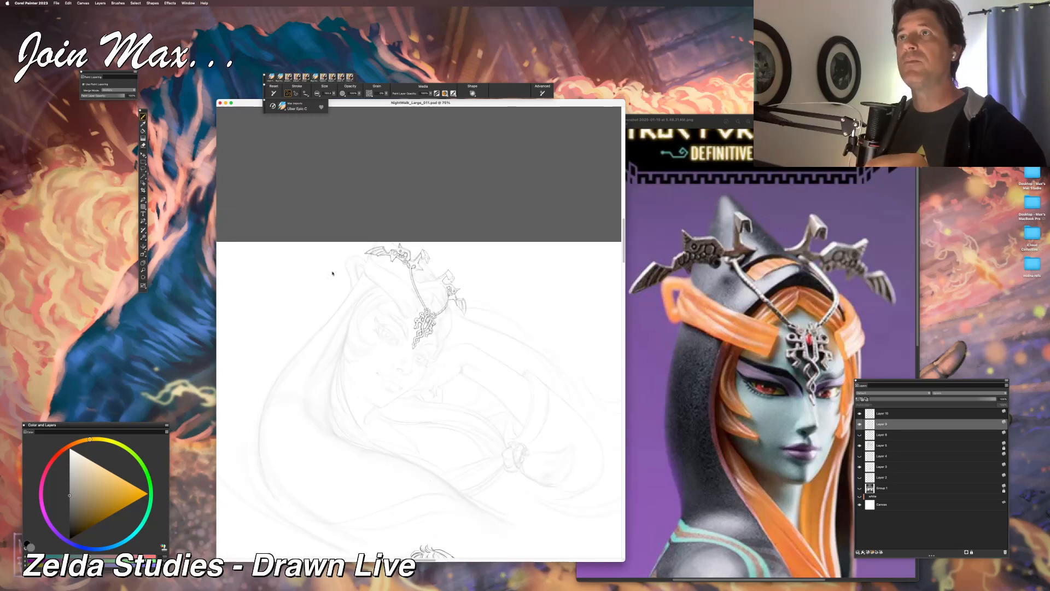
{"action": "key", "text": "super+equal"}
{"action": "key", "text": "super+equal"}
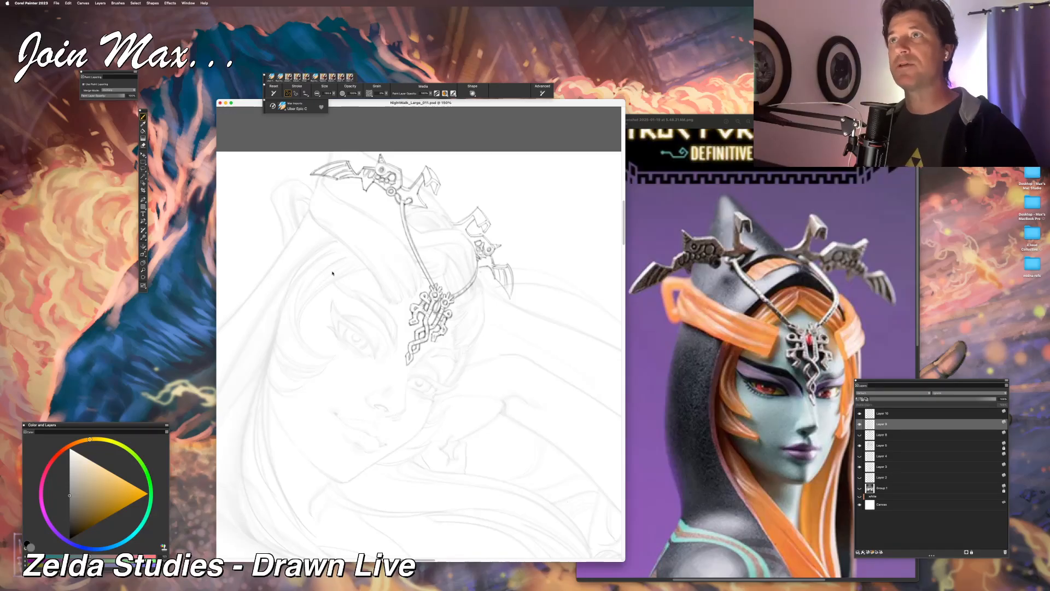
{"action": "key", "text": "super+equal"}
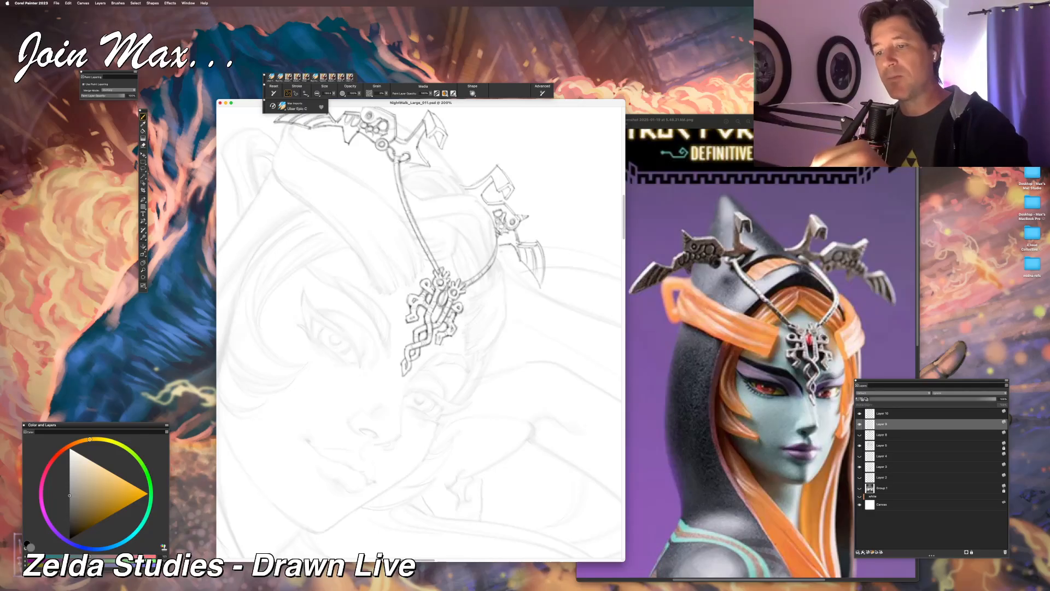
{"action": "key", "text": "super+minus"}
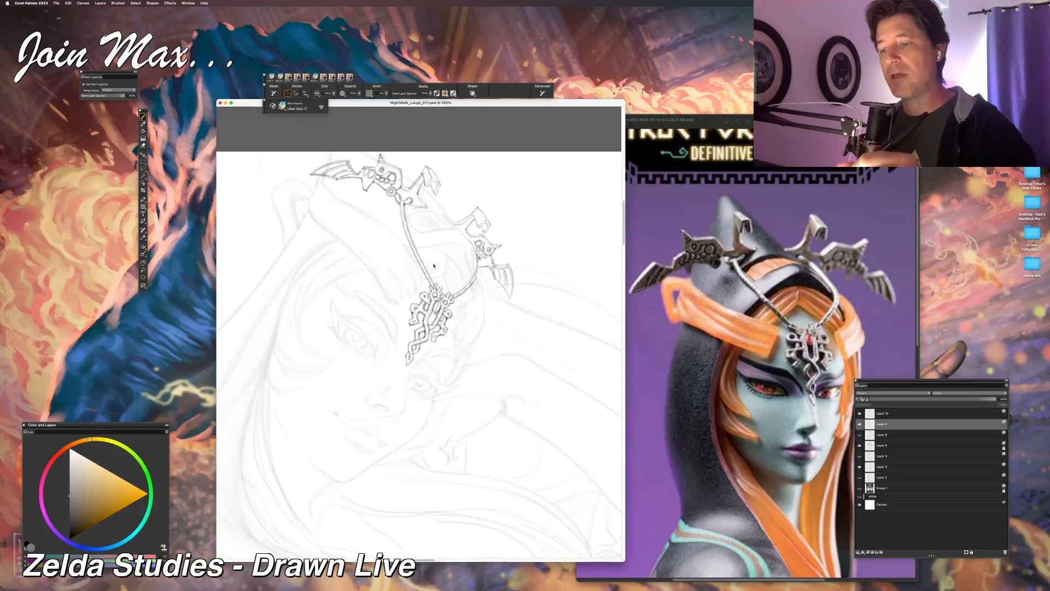
Step: Save the NightWalk drawing under its current file name
{"action": "left_click", "coordinate": [57, 3]}
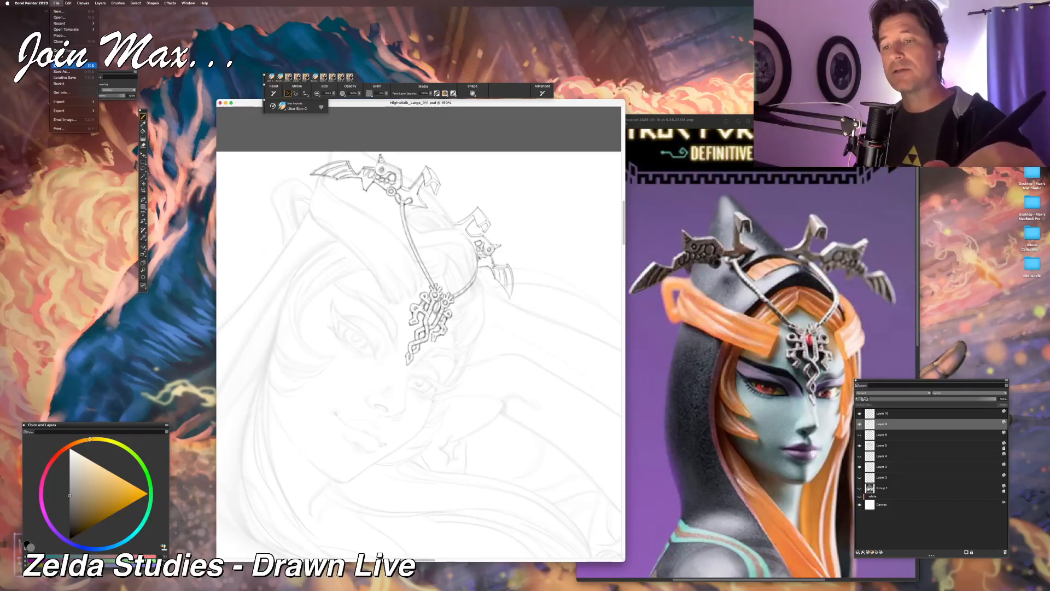
{"action": "left_click", "coordinate": [71, 65]}
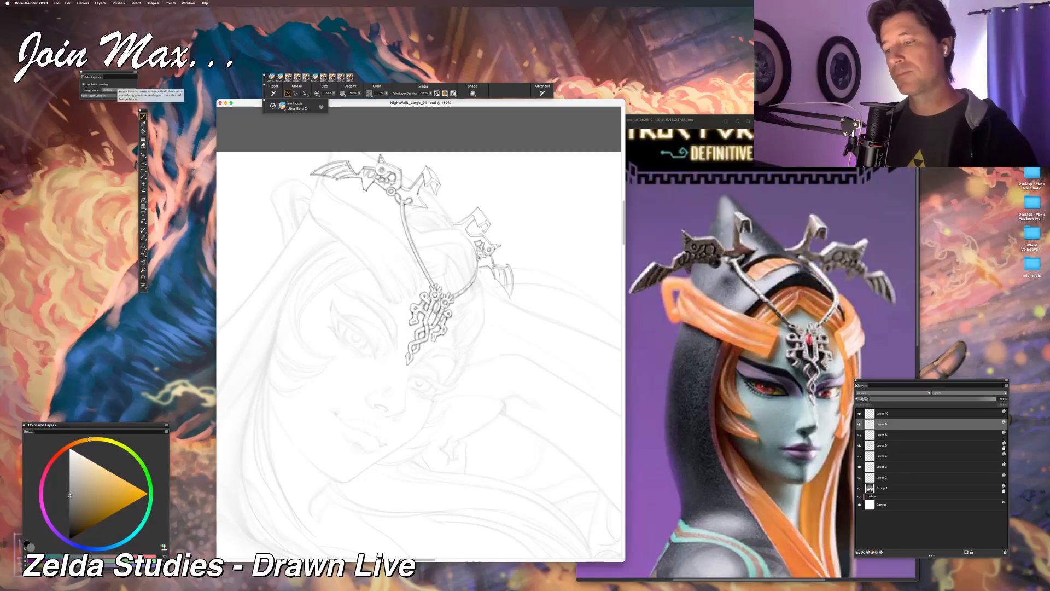
{"action": "scroll", "coordinate": [434, 256], "scroll_direction": "down", "scroll_amount": 2}
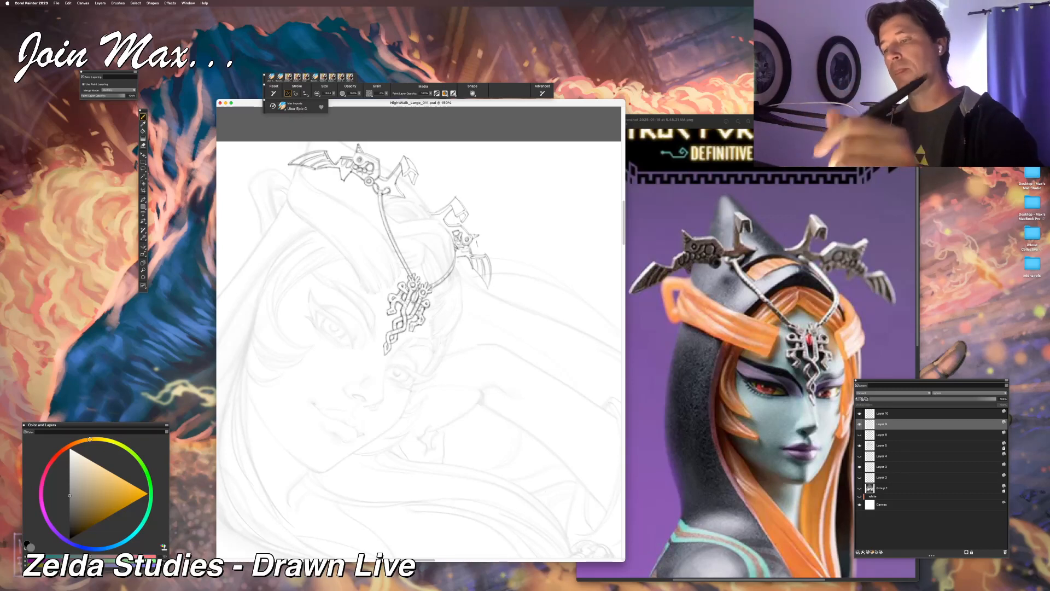
Step: Compare the drawing with the headdress line layer directly below Layer 10 hidden and shown
{"action": "left_click", "coordinate": [859, 425]}
{"action": "left_click", "coordinate": [859, 425]}
{"action": "left_click", "coordinate": [859, 425]}
{"action": "left_click", "coordinate": [859, 425]}
{"action": "key", "text": "n"}
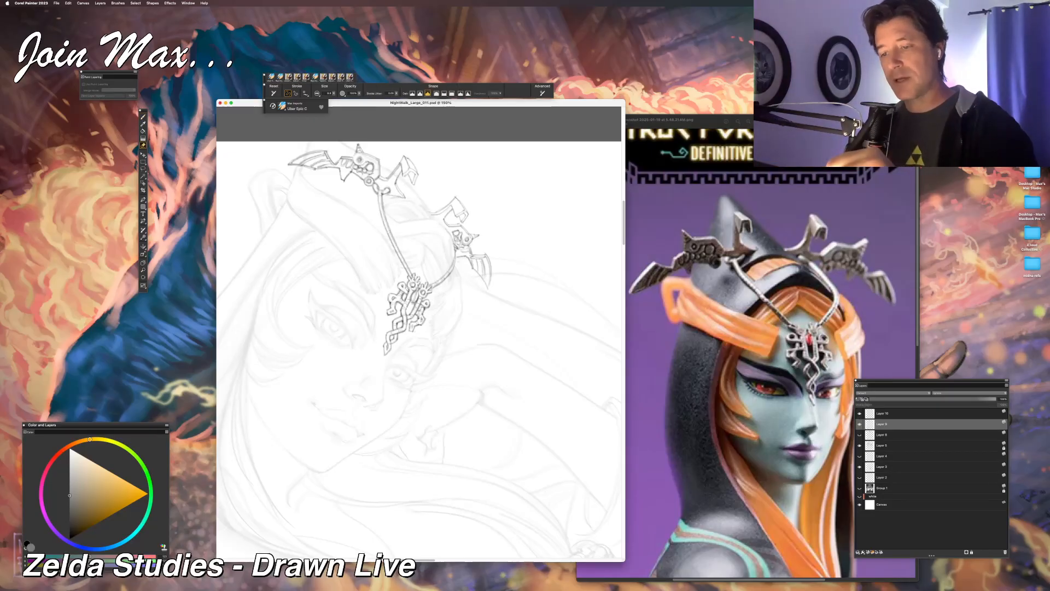
{"action": "key", "text": "b"}
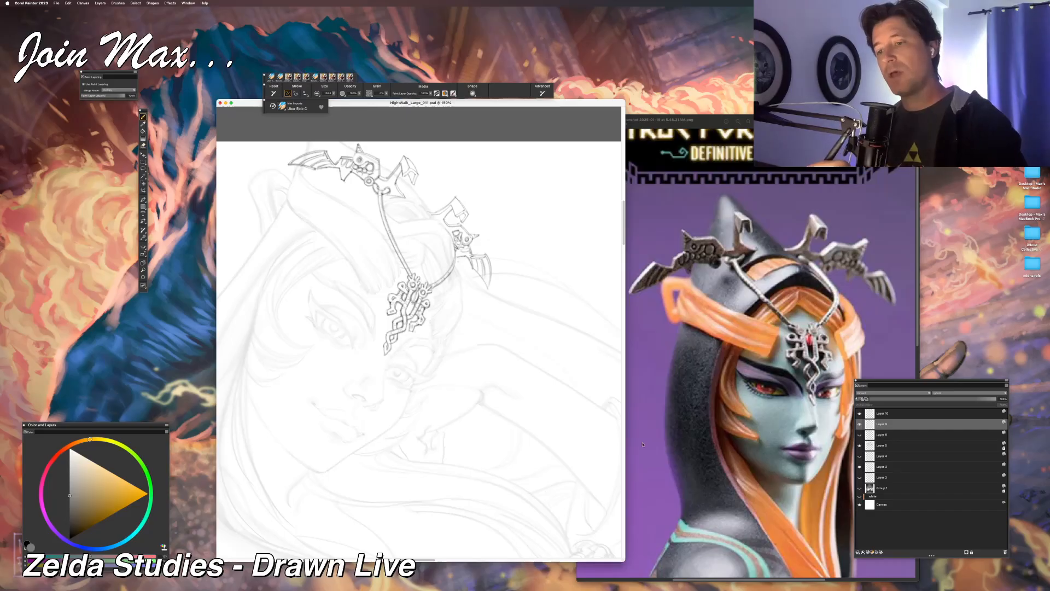
{"action": "left_click", "coordinate": [859, 424]}
{"action": "left_click", "coordinate": [859, 424]}
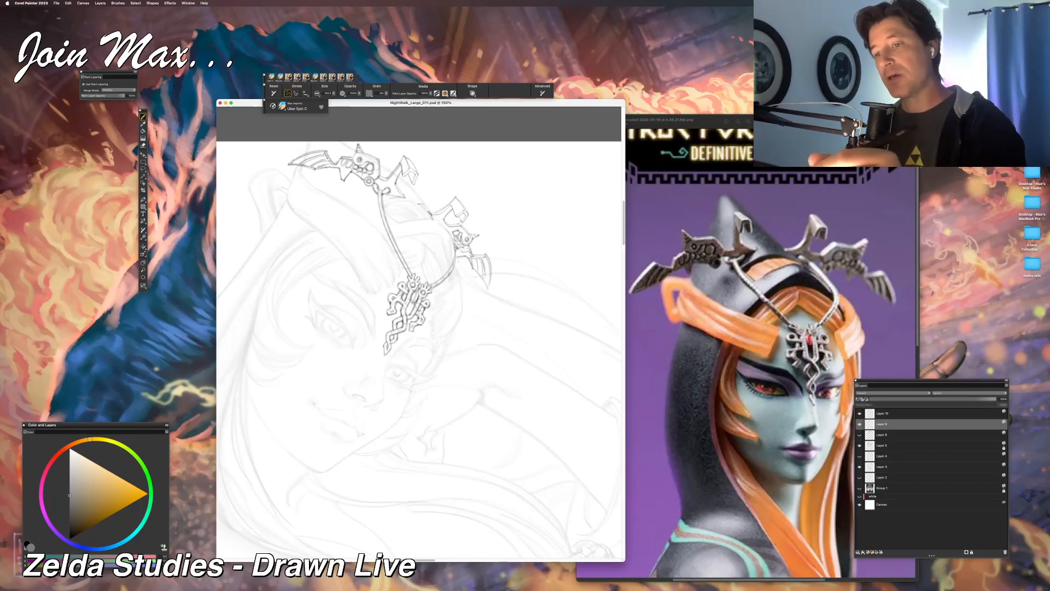
Step: Add small pencil strokes to the headdress between the two bat-shaped ornaments
{"action": "left_click_drag", "start_coordinate": [429, 215], "coordinate": [453, 239]}
{"action": "left_click_drag", "start_coordinate": [412, 193], "coordinate": [419, 193]}
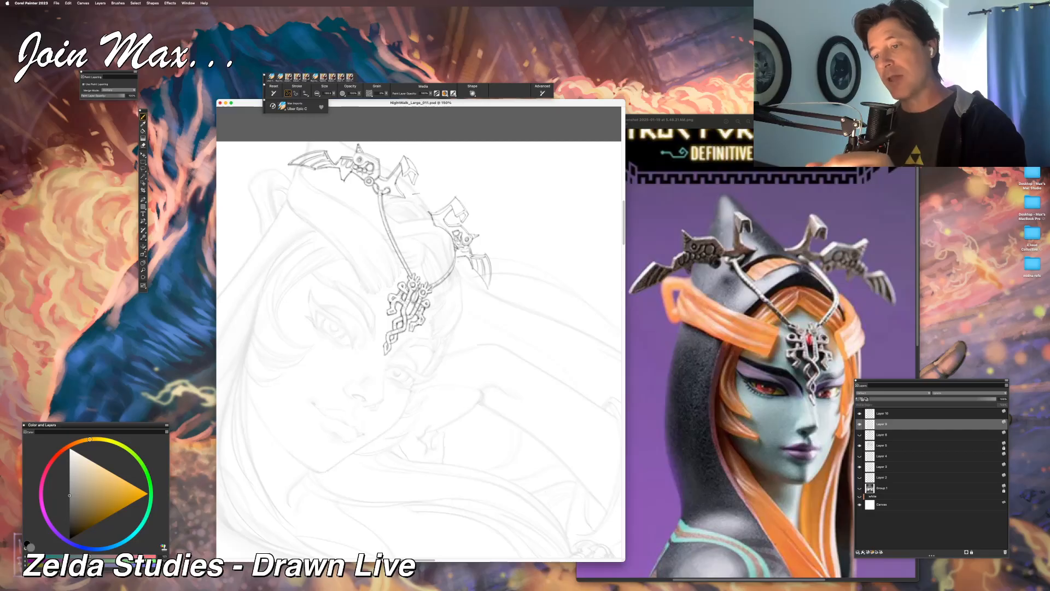
{"action": "key", "text": "n"}
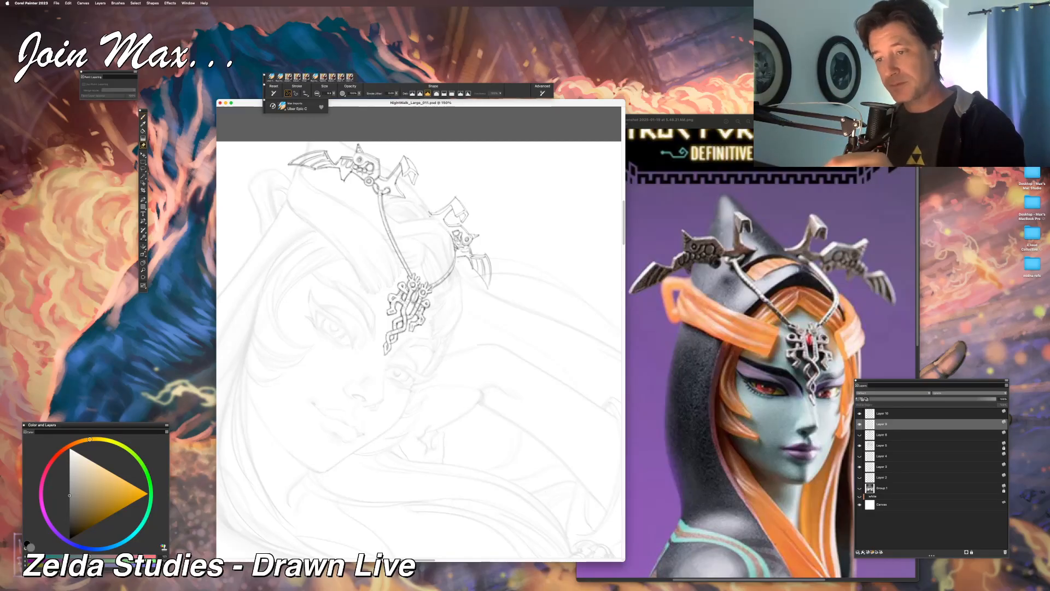
{"action": "key", "text": "b"}
{"action": "mouse_move", "coordinate": [462, 181]}
{"action": "left_mouse_down"}
{"action": "mouse_move", "coordinate": [503, 216]}
{"action": "mouse_move", "coordinate": [475, 287]}
{"action": "mouse_move", "coordinate": [462, 176]}
{"action": "left_mouse_up"}
{"action": "key", "text": "super+z"}
{"action": "mouse_move", "coordinate": [304, 143]}
{"action": "left_mouse_down"}
{"action": "mouse_move", "coordinate": [280, 159]}
{"action": "mouse_move", "coordinate": [306, 211]}
{"action": "mouse_move", "coordinate": [331, 133]}
{"action": "left_mouse_up"}
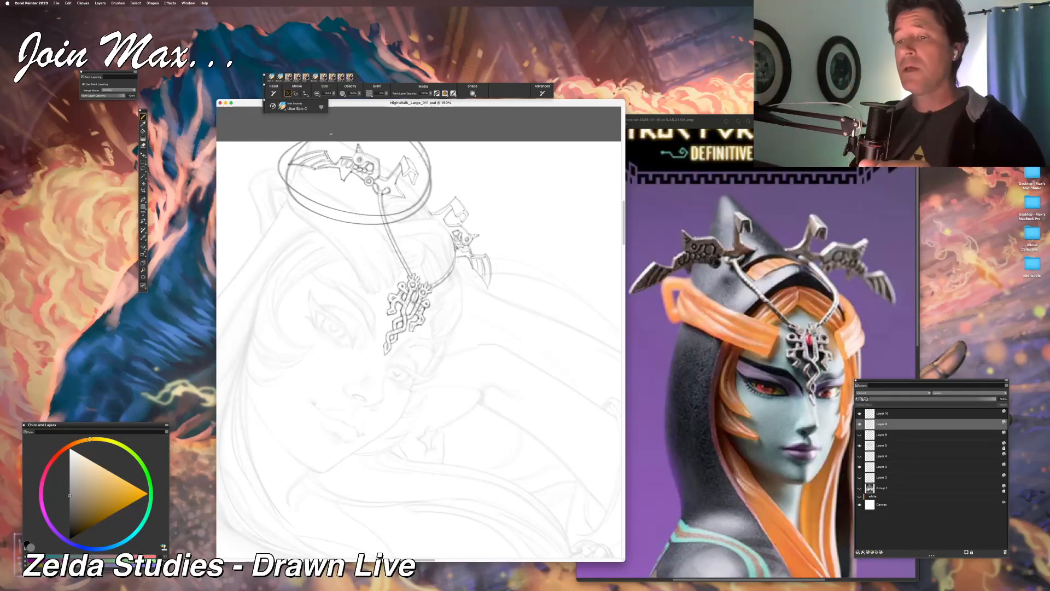
{"action": "key", "text": "super+z"}
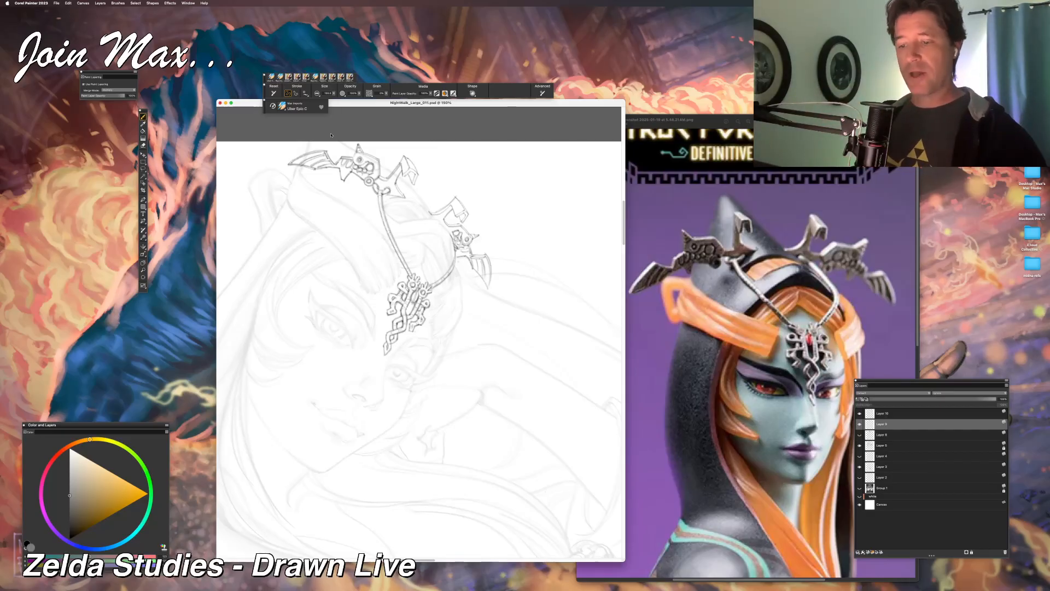
Step: Examine the wider composition, from the hooded portrait to the small figure below it, and return to the face and headdress
{"action": "key", "text": "super+minus"}
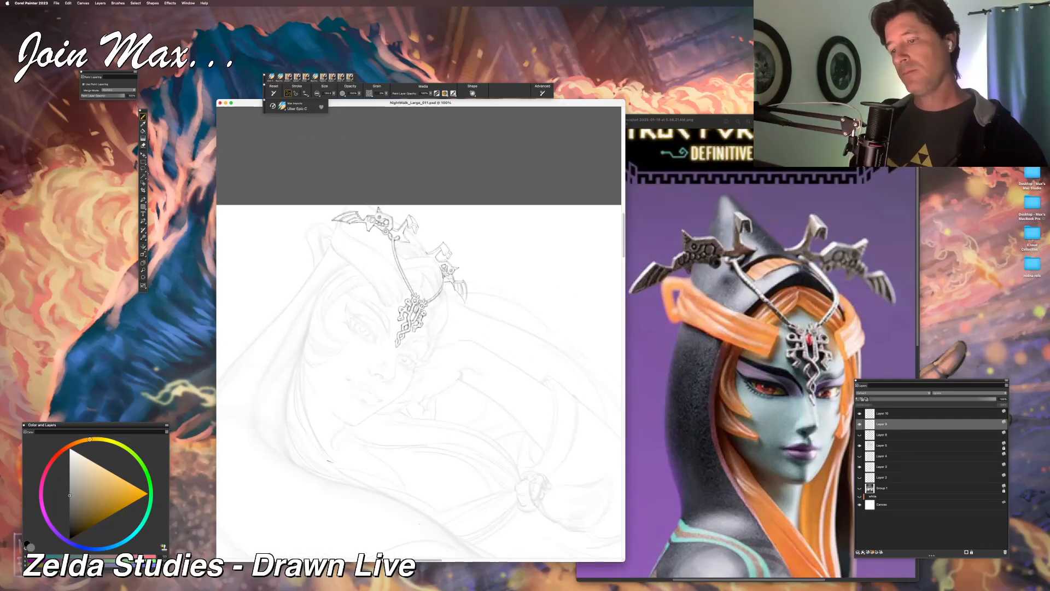
{"action": "key", "text": "super+equal"}
{"action": "key", "text": "super+minus"}
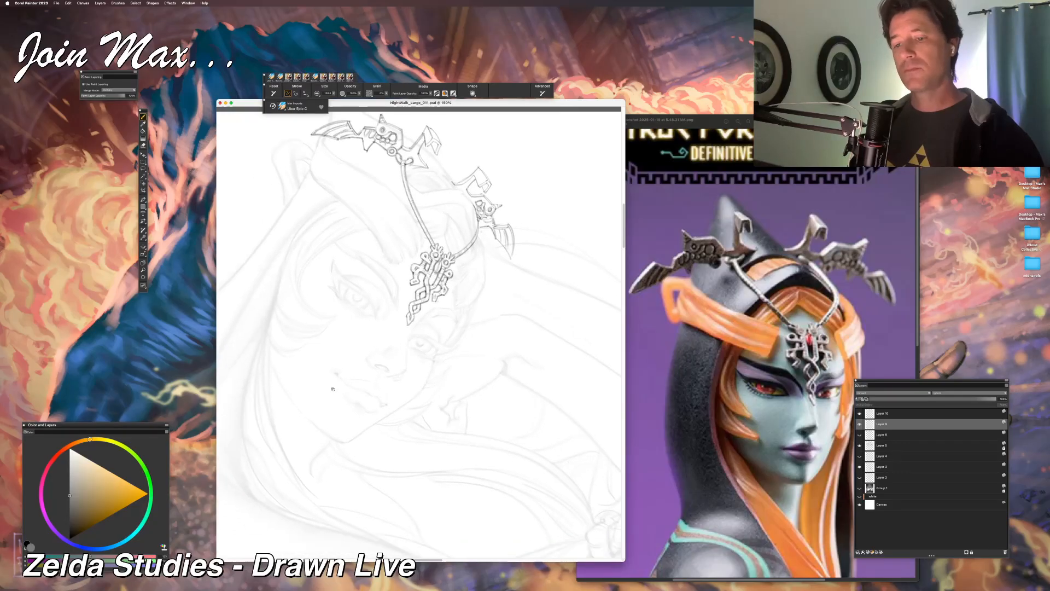
{"action": "scroll", "coordinate": [315, 410], "scroll_direction": "down", "scroll_amount": 10}
{"action": "scroll", "coordinate": [317, 387], "scroll_direction": "up", "scroll_amount": 3}
{"action": "scroll", "coordinate": [317, 387], "scroll_direction": "right", "scroll_amount": 3}
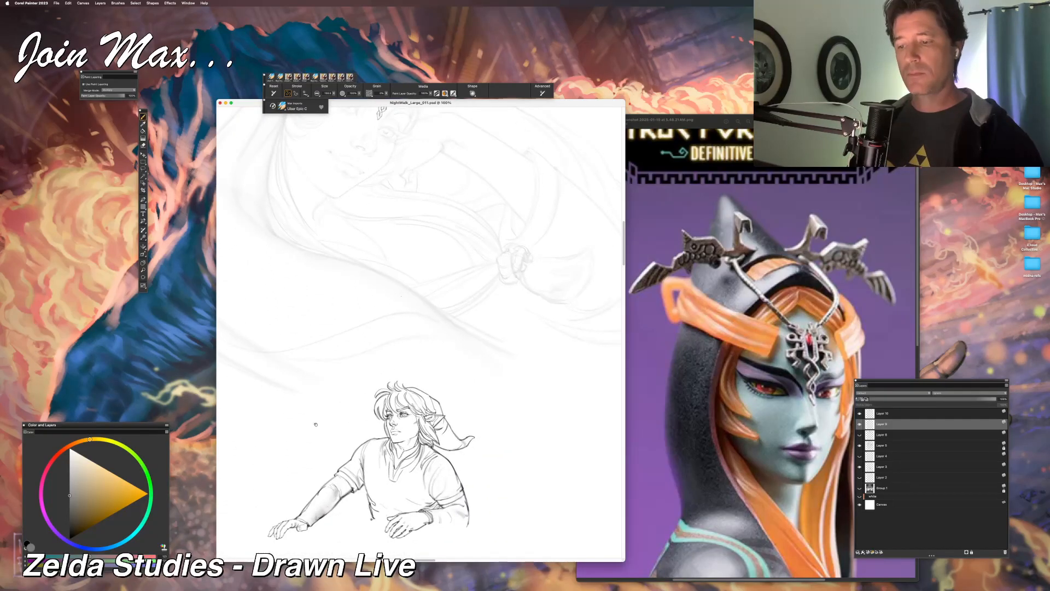
{"action": "scroll", "coordinate": [323, 414], "scroll_direction": "right", "scroll_amount": 3}
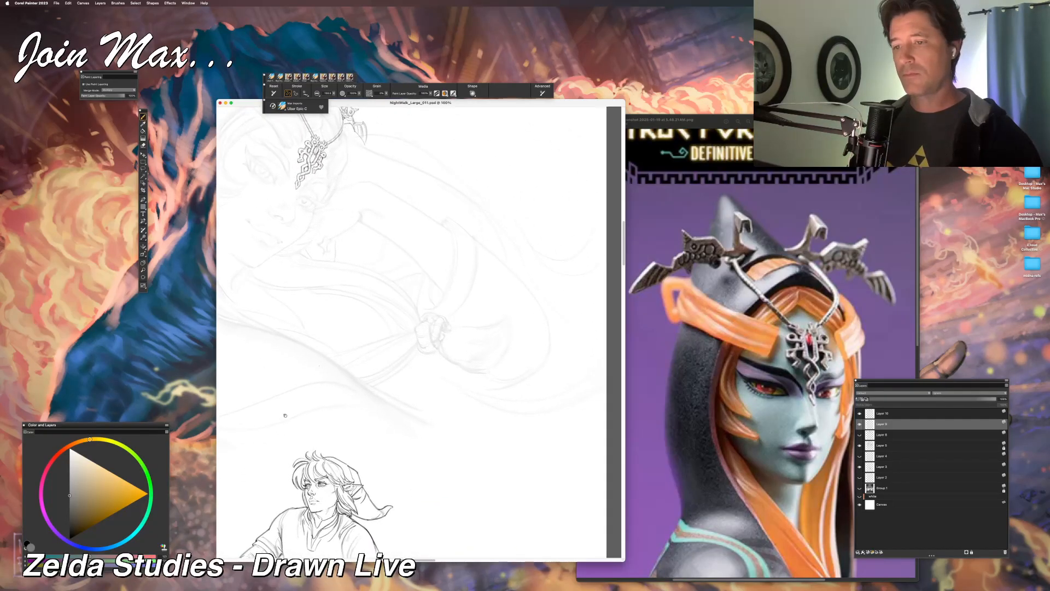
{"action": "scroll", "coordinate": [322, 415], "scroll_direction": "up", "scroll_amount": 5}
{"action": "key", "text": "super+equal"}
{"action": "left_click_drag", "start_coordinate": [344, 488], "coordinate": [320, 463]}
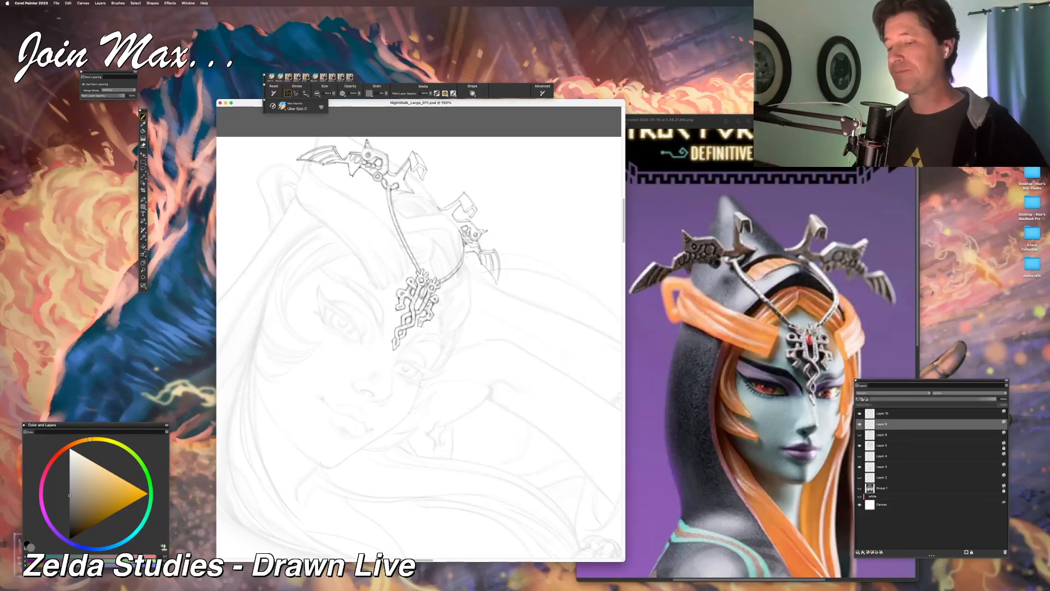
{"action": "key", "text": "super+minus"}
{"action": "key", "text": "super+plus"}
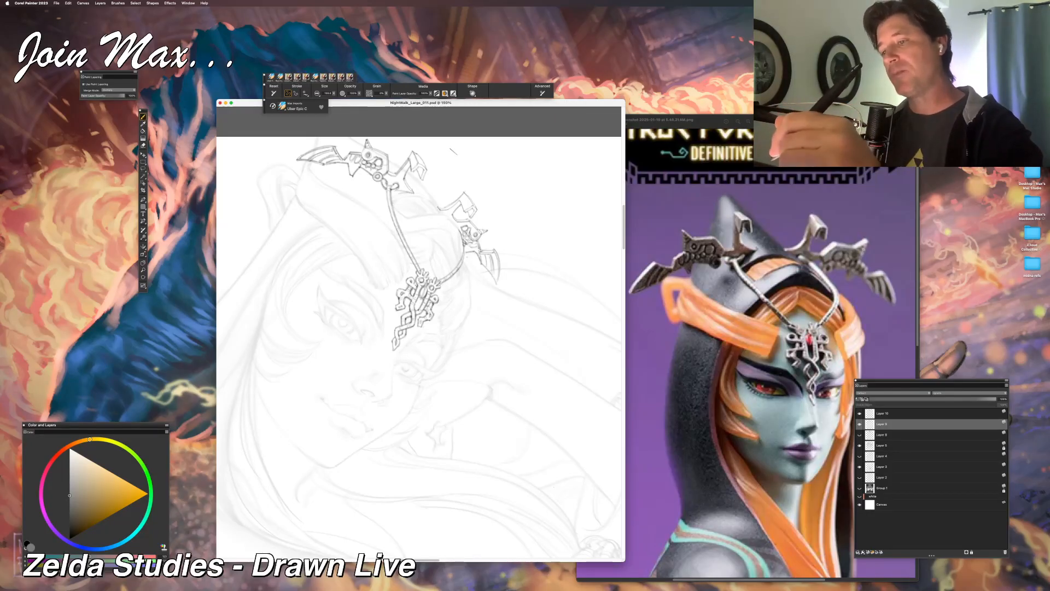
Step: Check how the inked headdress reads against the faint portrait from closer and farther away
{"action": "key", "text": "n"}
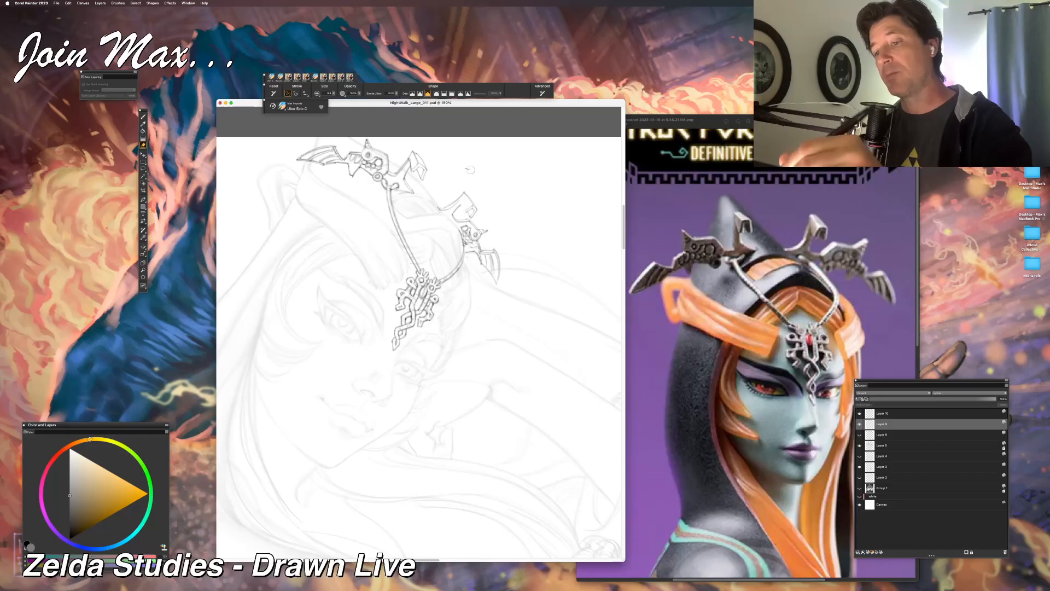
{"action": "key", "text": "b"}
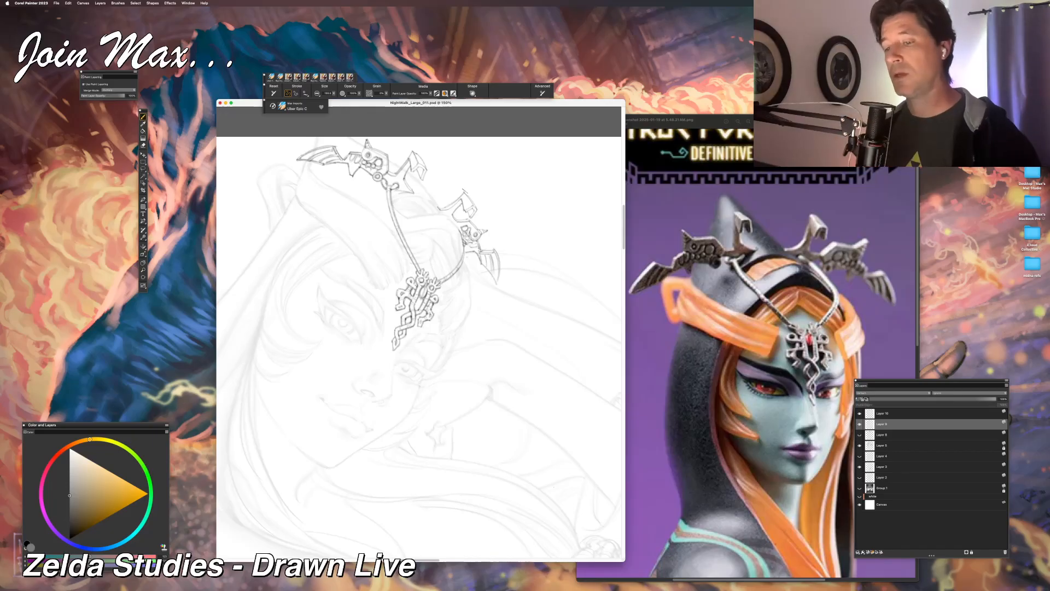
{"action": "key", "text": "super+minus"}
{"action": "key", "text": "super+minus"}
{"action": "key", "text": "super+minus"}
{"action": "key", "text": "super+equal"}
{"action": "key", "text": "super+equal"}
{"action": "key", "text": "super+equal"}
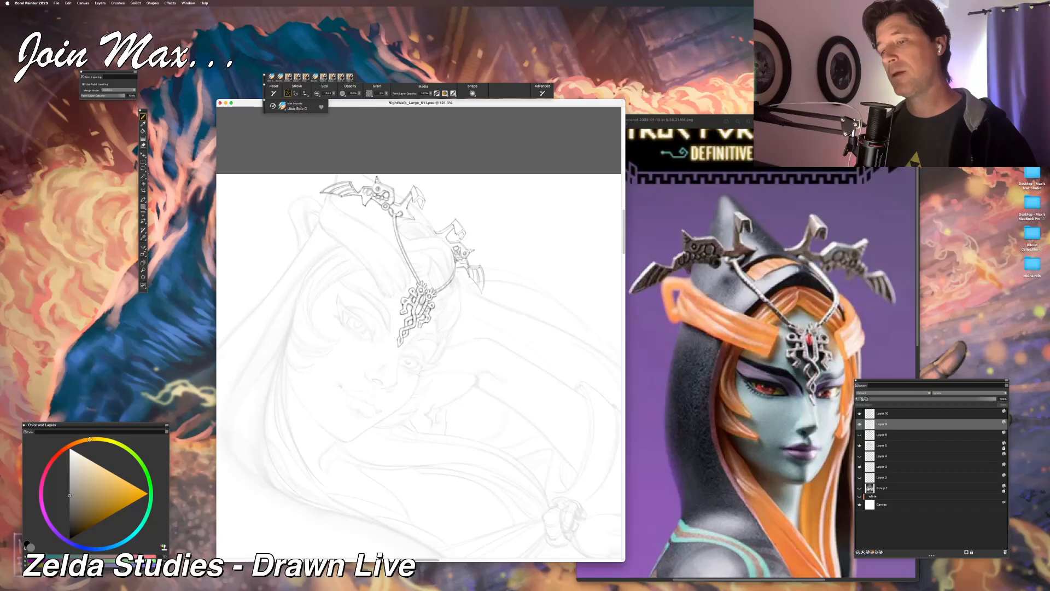
{"action": "key", "text": "super+minus"}
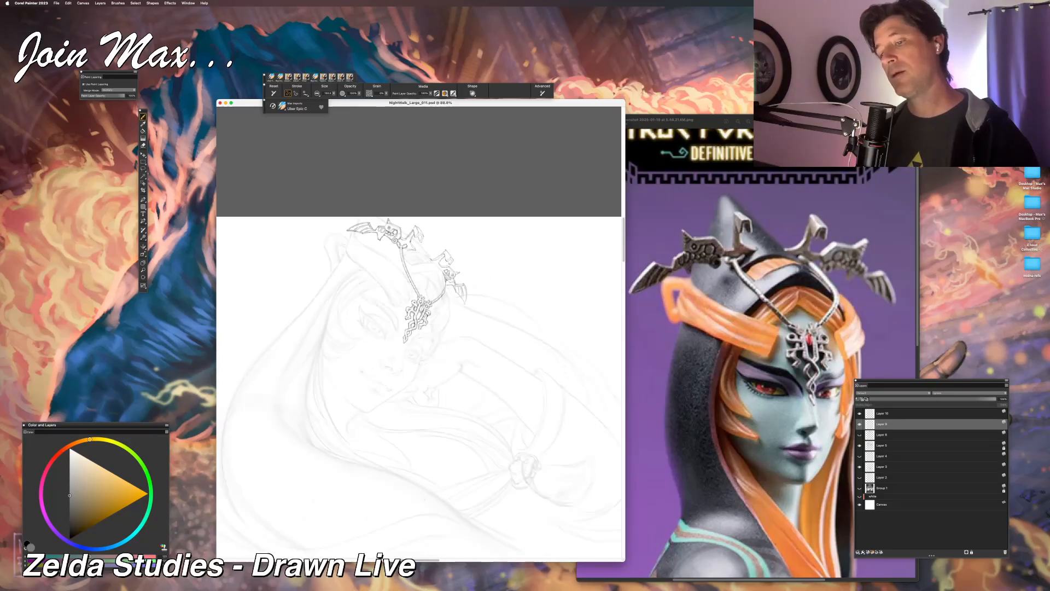
{"action": "key", "text": "super+equal"}
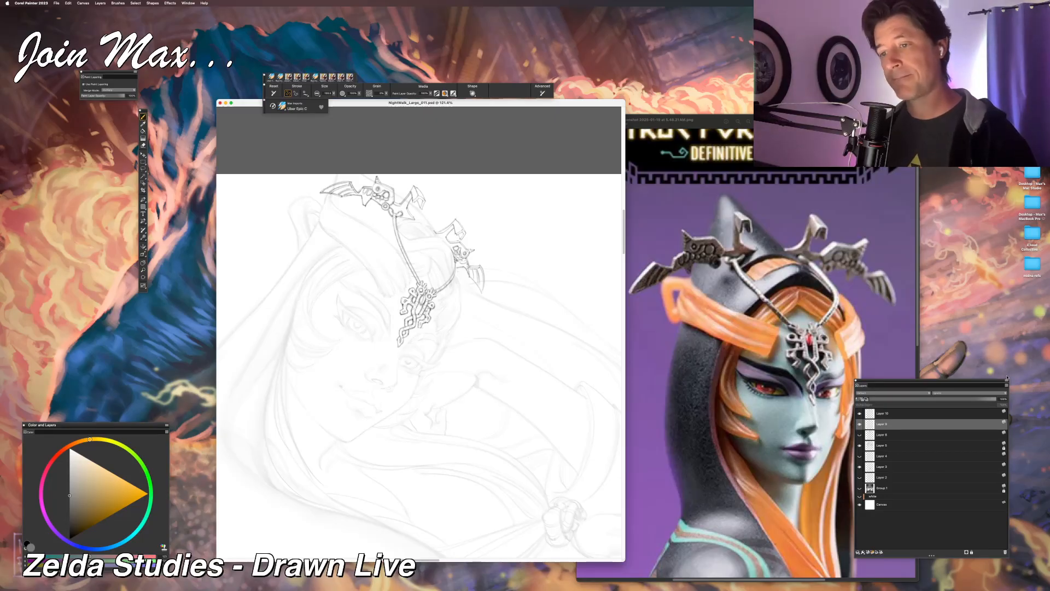
Step: Select the faint portrait sketch layer, Layer 5, and raise its opacity to the maximum
{"action": "left_click", "coordinate": [862, 445]}
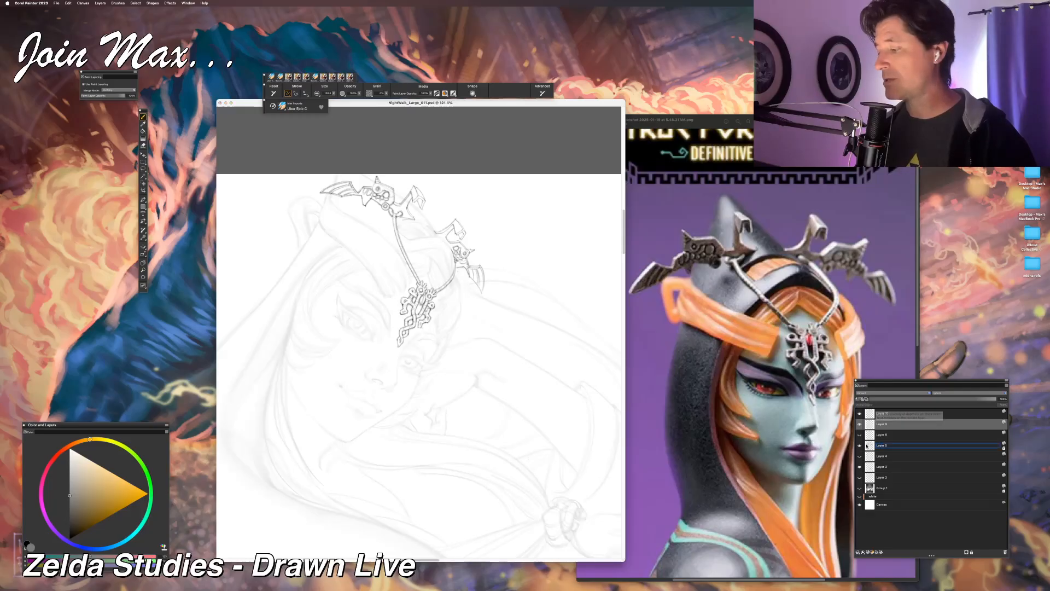
{"action": "left_click_drag", "start_coordinate": [870, 398], "coordinate": [1015, 398]}
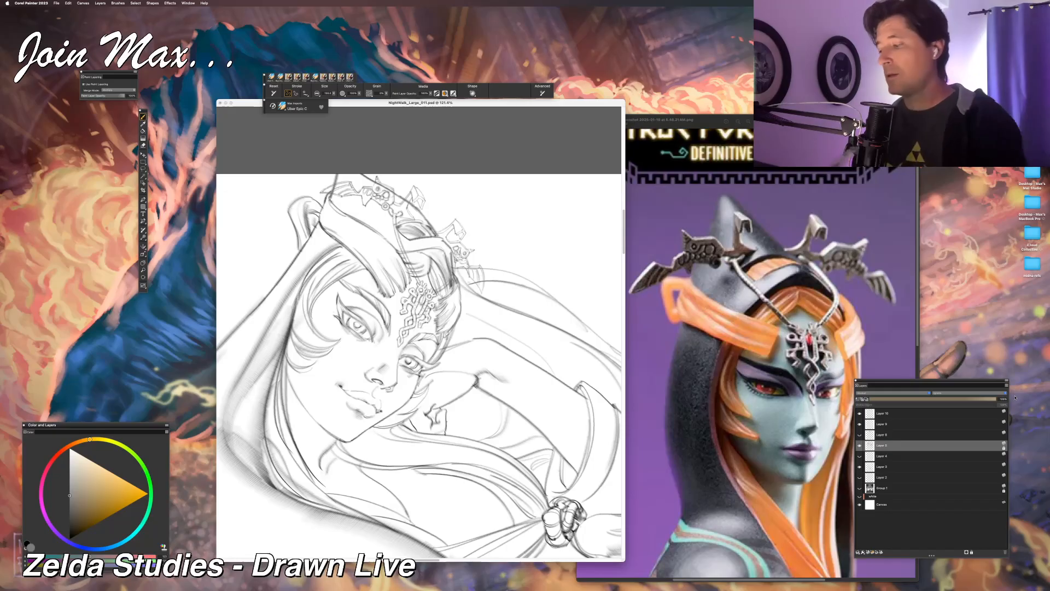
{"action": "key", "text": "BackSpace"}
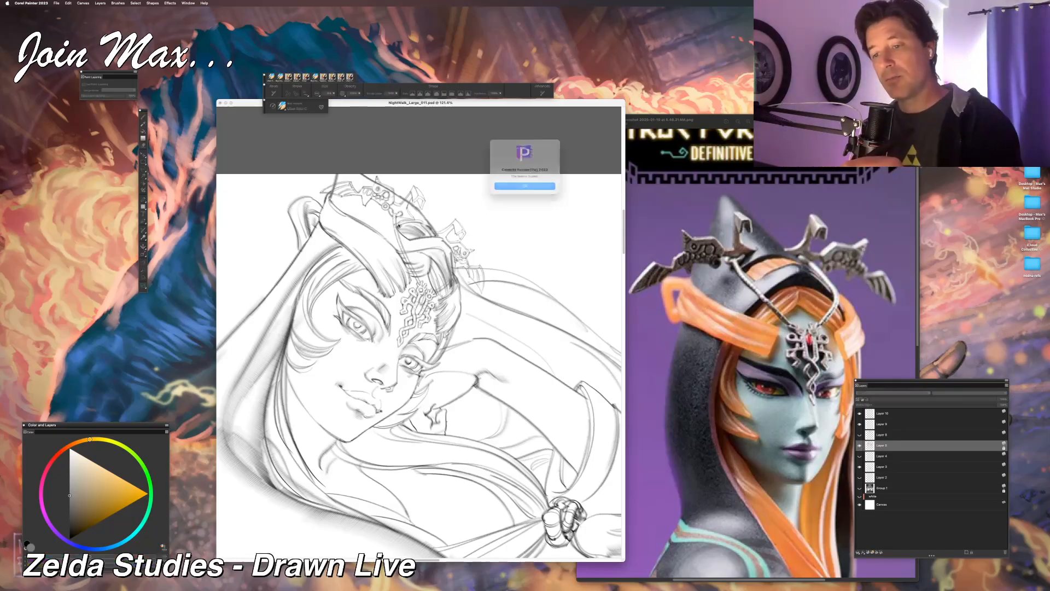
{"action": "key", "text": "Return"}
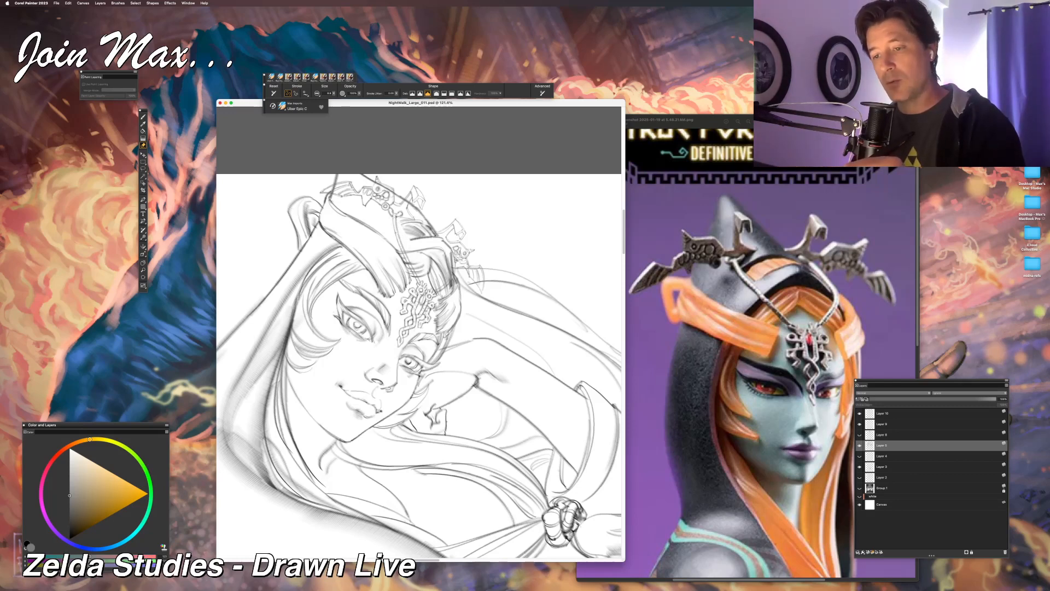
Step: Examine the darkened portrait sketch close up and within the wider composition
{"action": "key", "text": "b"}
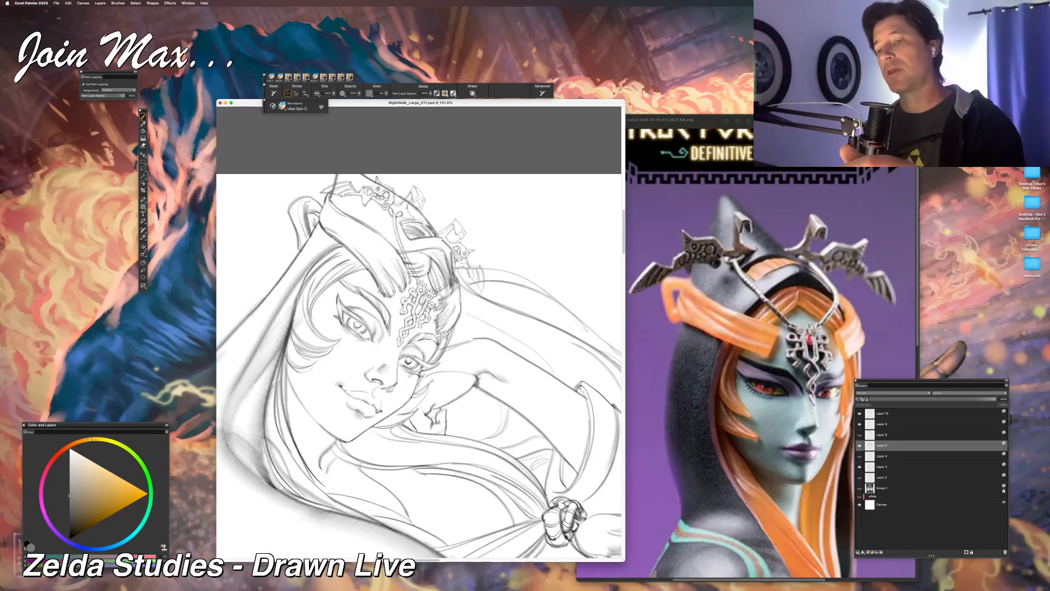
{"action": "key", "text": "n"}
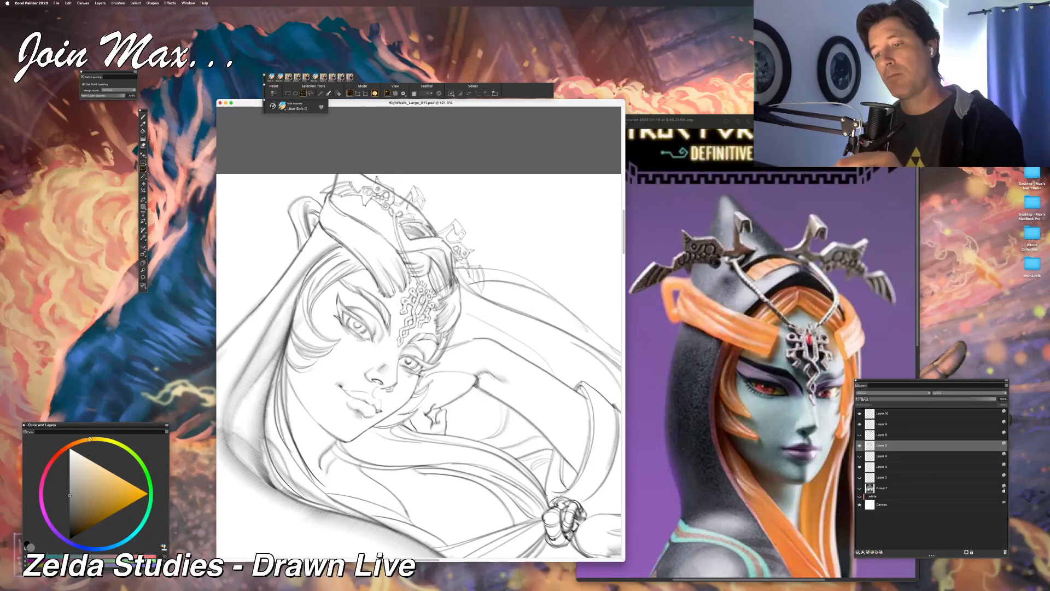
{"action": "key", "text": "b"}
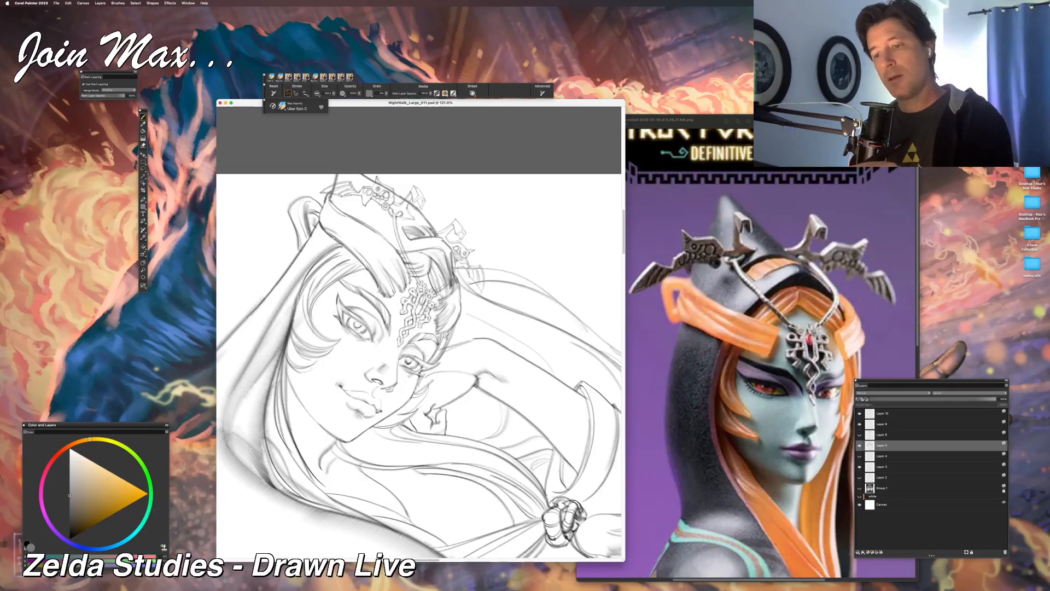
{"action": "left_click_drag", "start_coordinate": [411, 174], "coordinate": [395, 185]}
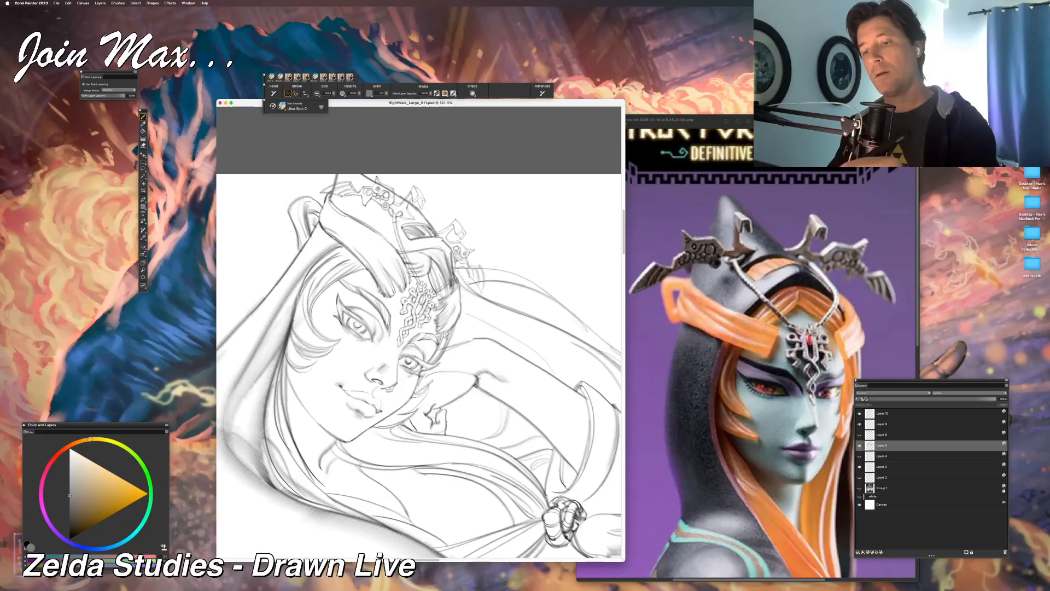
{"action": "key", "text": "super+minus"}
{"action": "key", "text": "super+minus"}
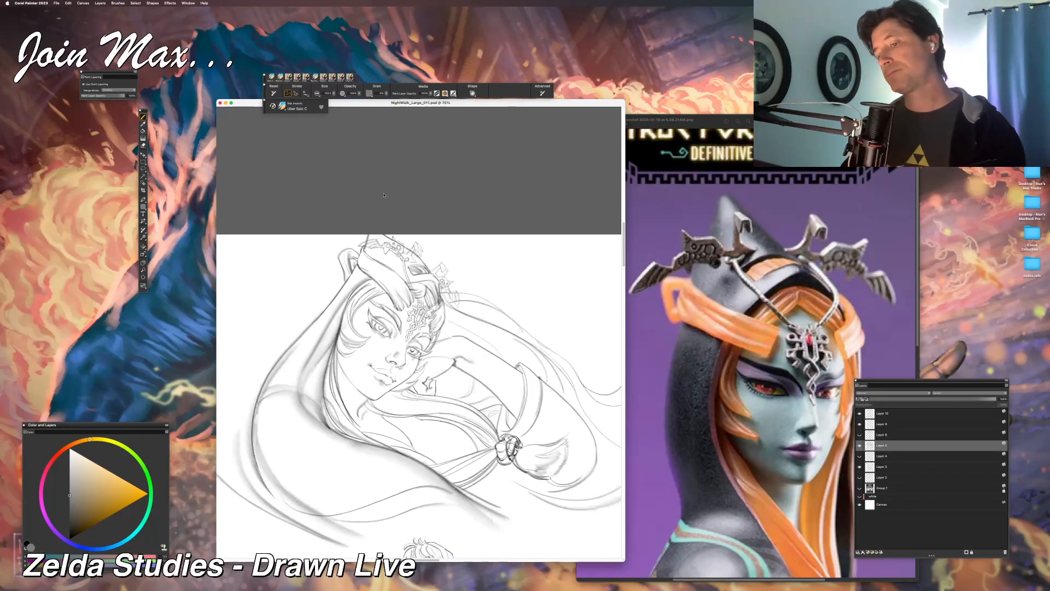
{"action": "key", "text": "super+plus"}
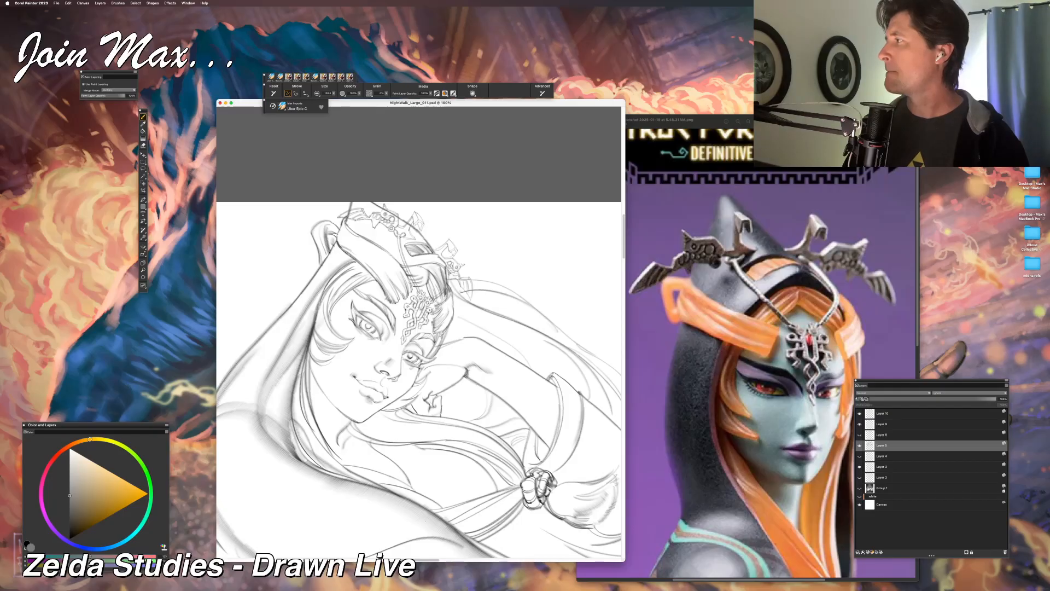
{"action": "key", "text": "super+Tab"}
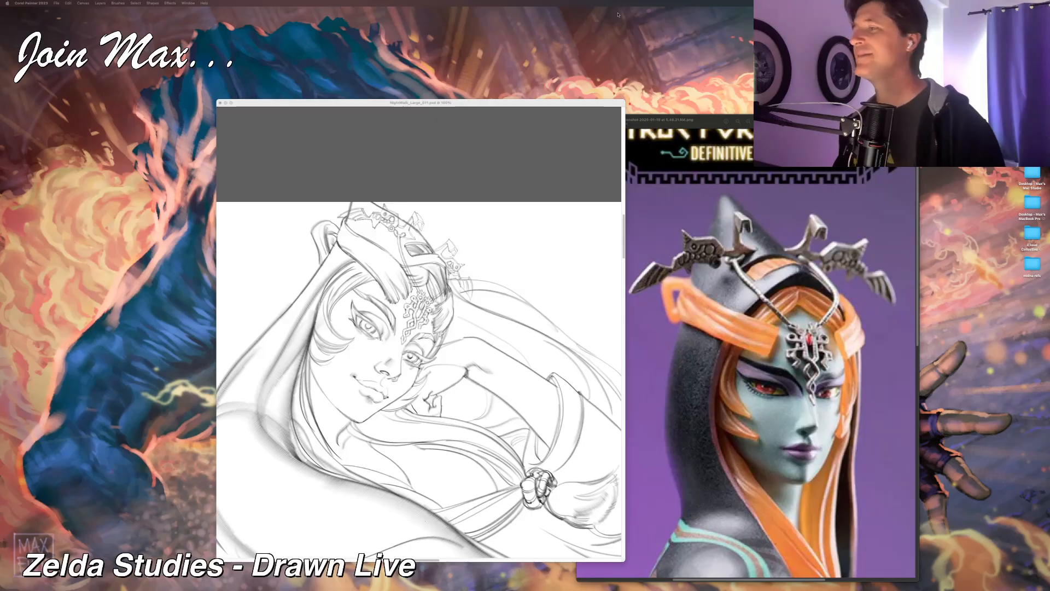
{"action": "key", "text": "XF86AudioRaiseVolume"}
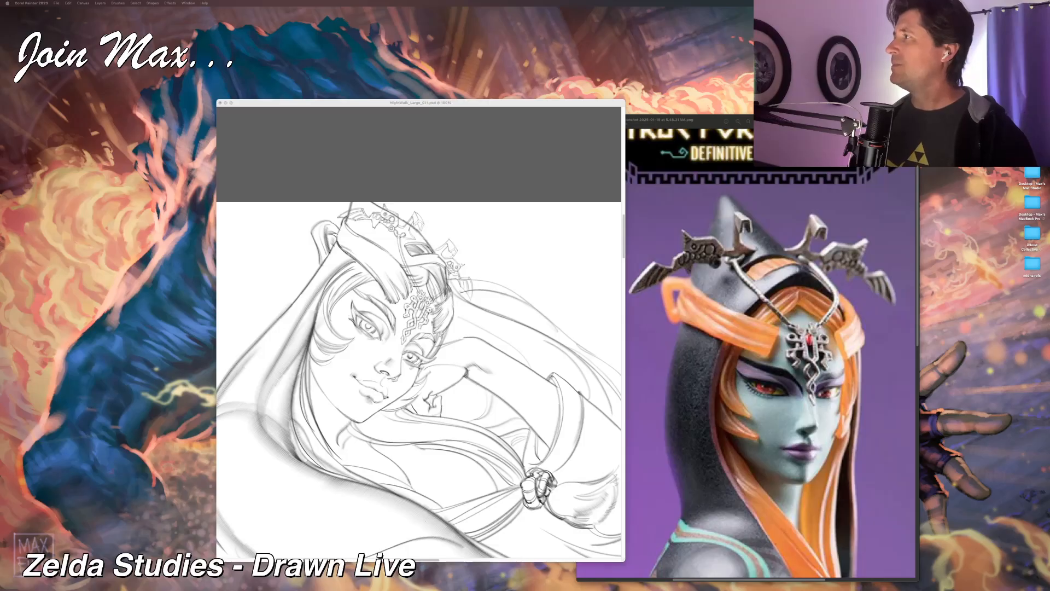
{"action": "left_click", "coordinate": [555, 110]}
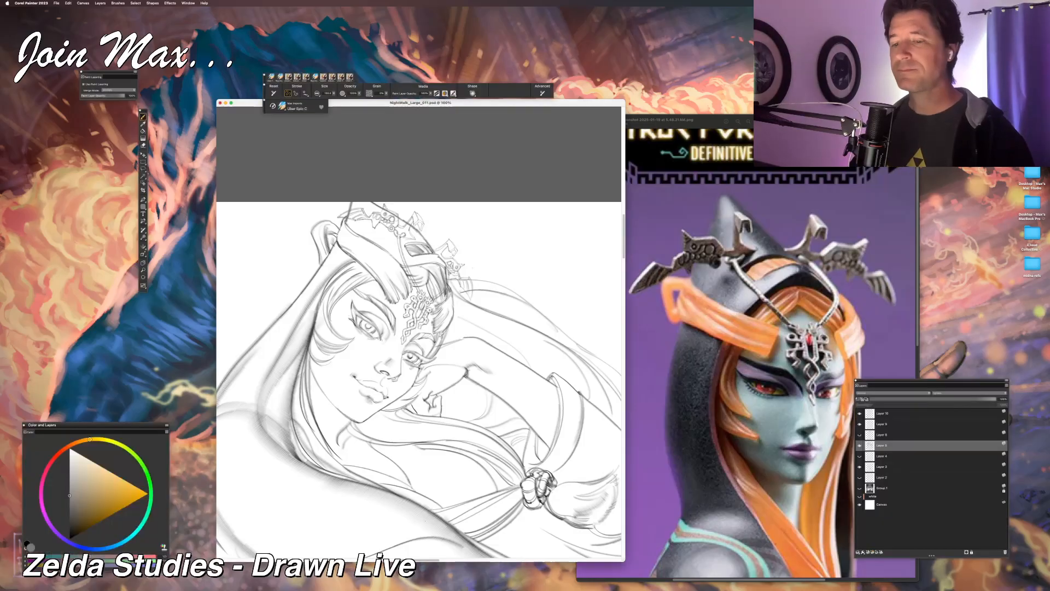
Step: Toggle the visibility of Layer 10 and the headdress layer directly below it for comparison, and make that headdress layer active
{"action": "scroll", "coordinate": [488, 293], "scroll_direction": "down", "scroll_amount": 2}
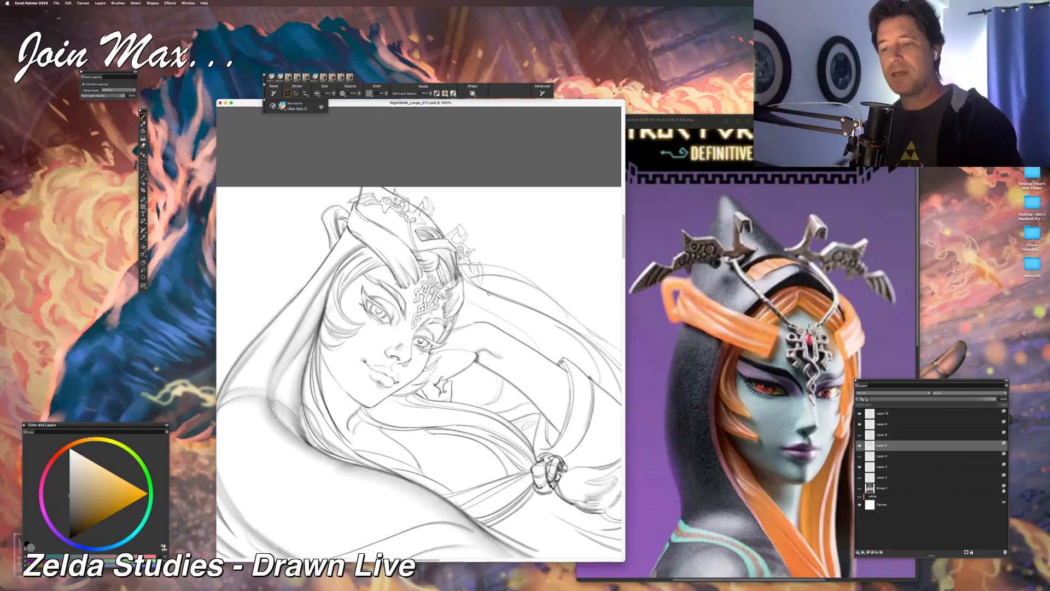
{"action": "left_click", "coordinate": [859, 414]}
{"action": "left_click", "coordinate": [859, 414]}
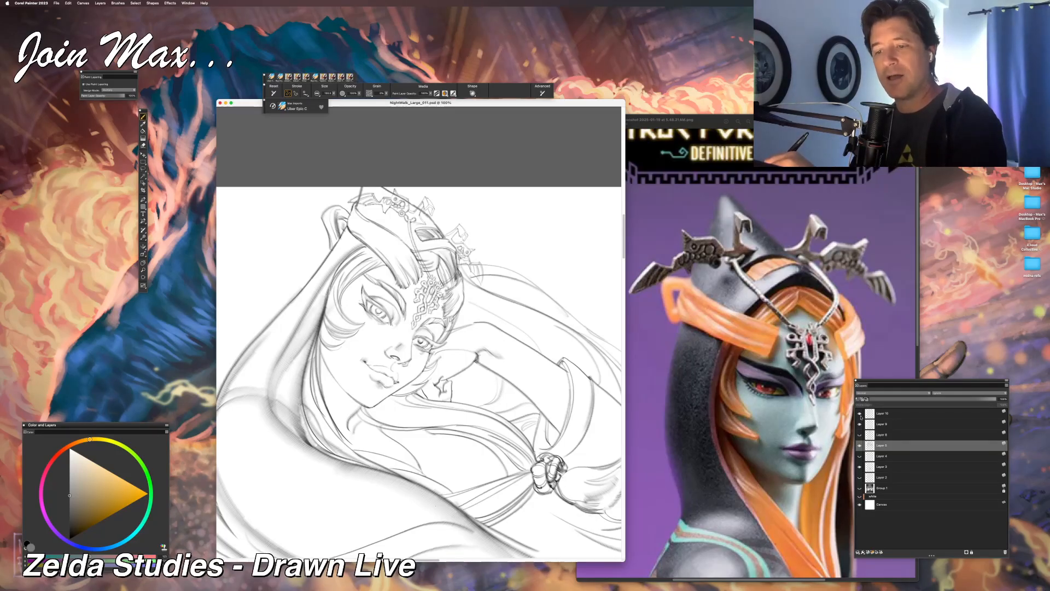
{"action": "left_click", "coordinate": [859, 423]}
{"action": "left_click", "coordinate": [859, 424]}
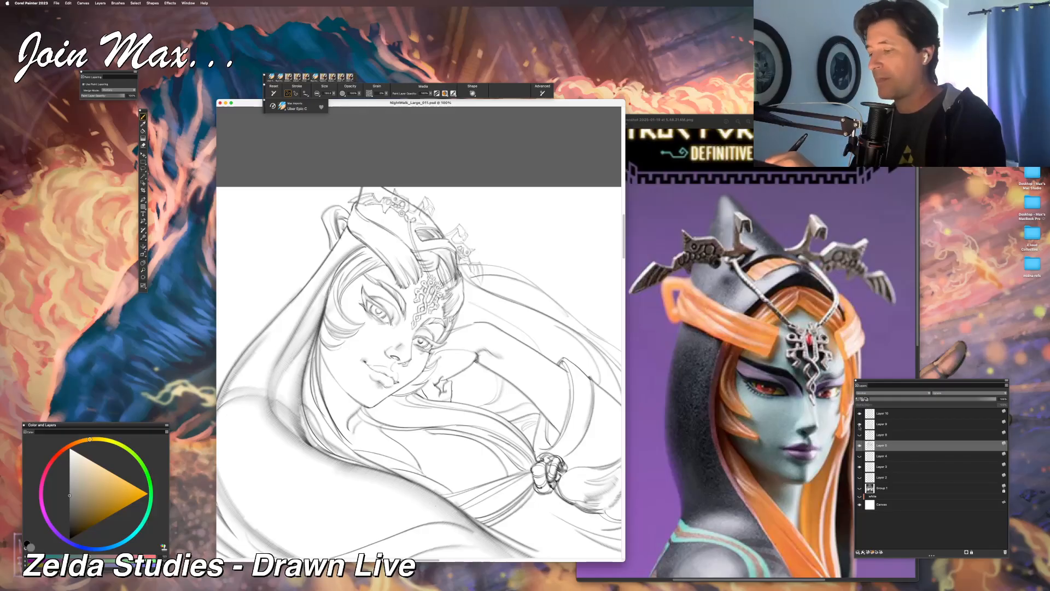
{"action": "left_click", "coordinate": [859, 424]}
{"action": "left_click", "coordinate": [859, 424]}
{"action": "left_click", "coordinate": [867, 425]}
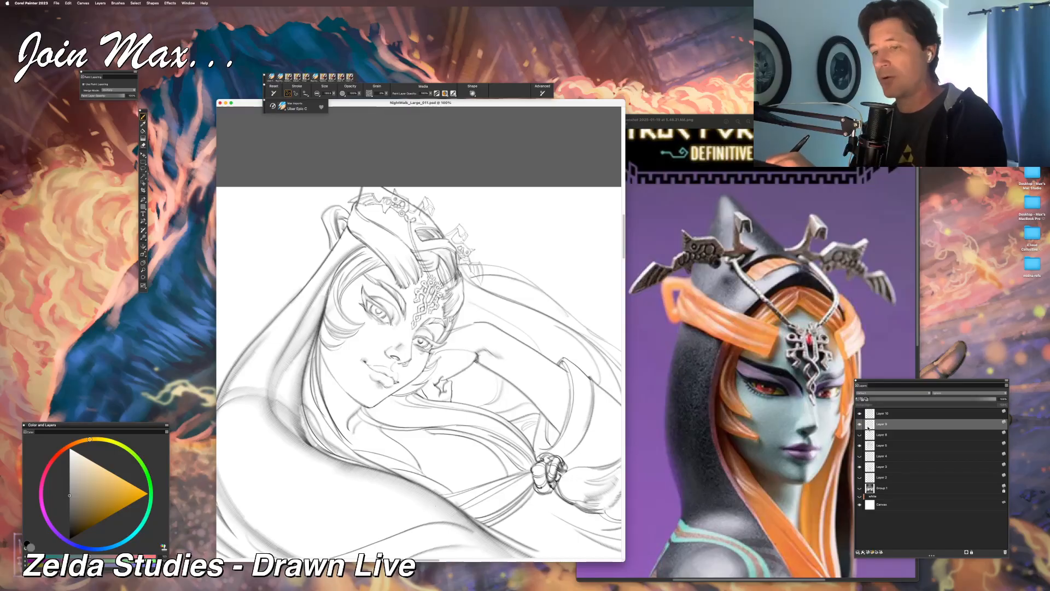
Step: Lasso the front crown ornament lines, move them onto their own new layer by cut and paste, and toggle that layer's visibility to check
{"action": "key", "text": "l"}
{"action": "mouse_move", "coordinate": [432, 174]}
{"action": "left_mouse_down"}
{"action": "mouse_move", "coordinate": [331, 182]}
{"action": "mouse_move", "coordinate": [460, 278]}
{"action": "left_mouse_up"}
{"action": "left_click_drag", "start_coordinate": [448, 217], "coordinate": [409, 169]}
{"action": "key", "text": "super+x"}
{"action": "key", "text": "super+v"}
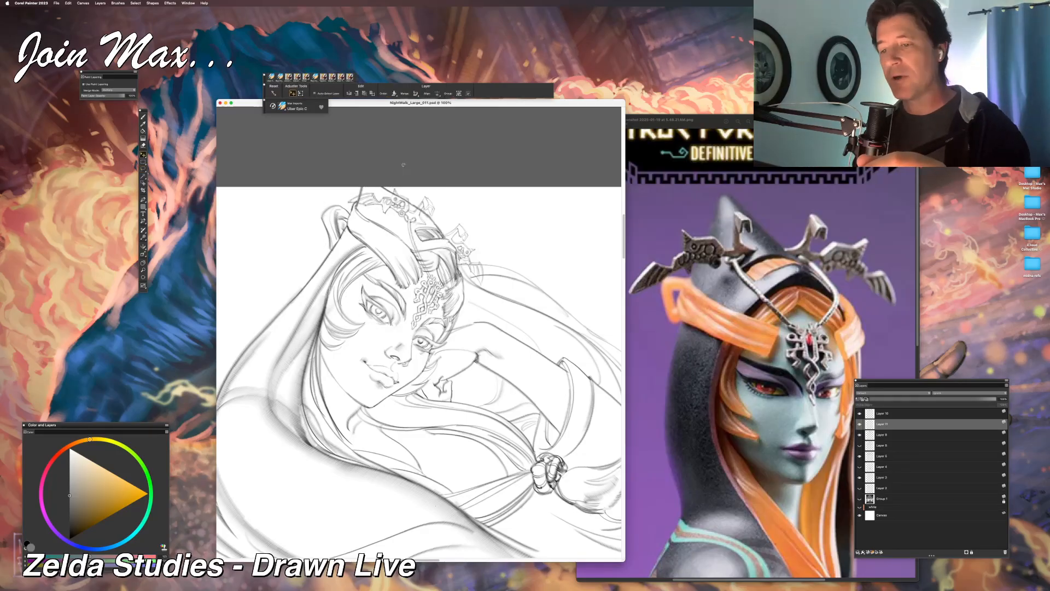
{"action": "left_click", "coordinate": [860, 426]}
{"action": "left_click", "coordinate": [859, 426]}
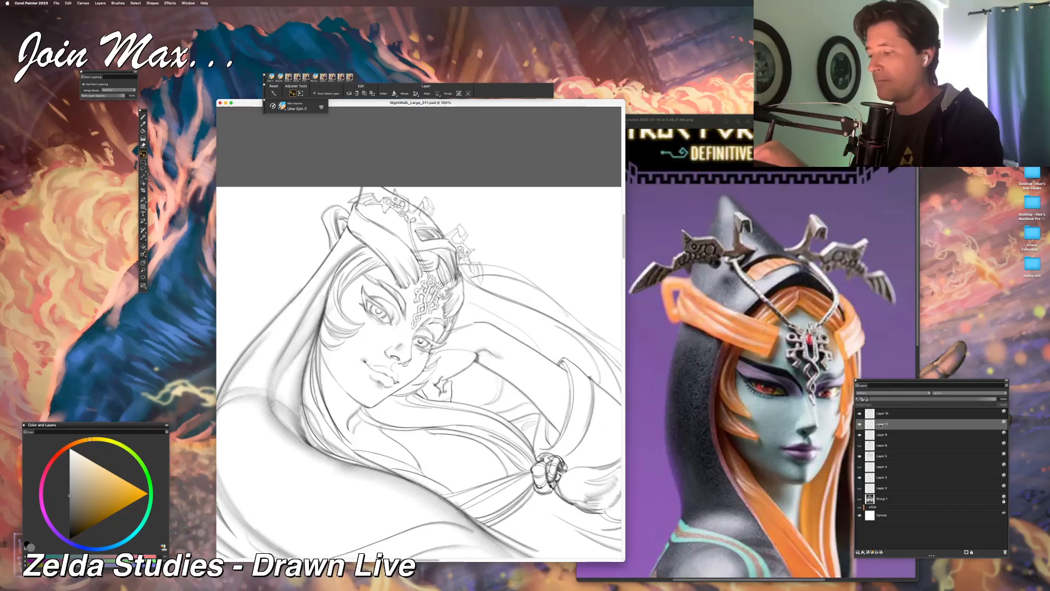
Step: Rename the new ornament layer "top lines" and toggle its visibility to confirm its contents
{"action": "double_click", "coordinate": [880, 425]}
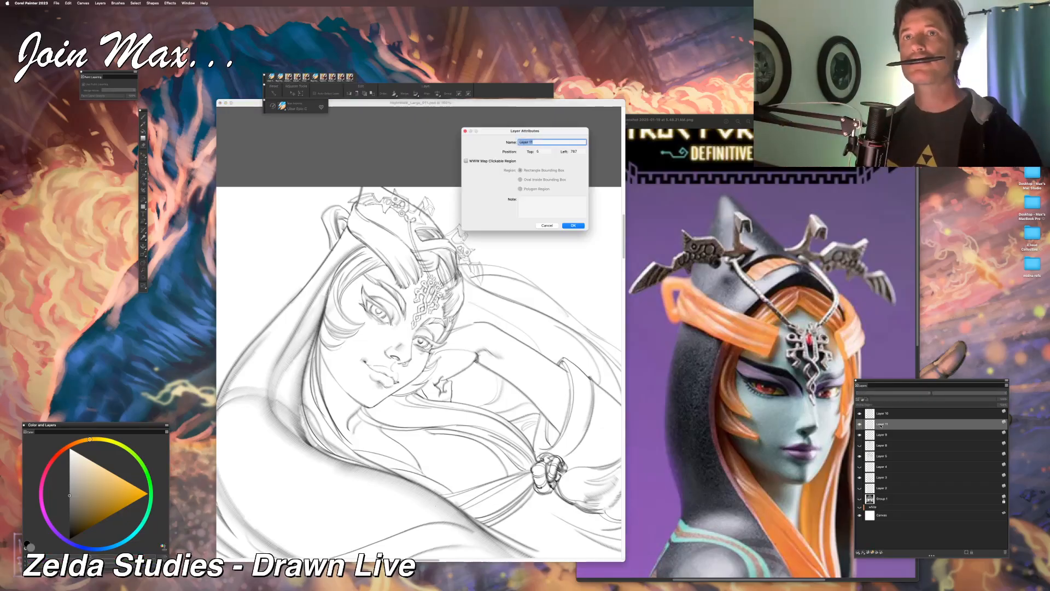
{"action": "type", "text": "top lines"}
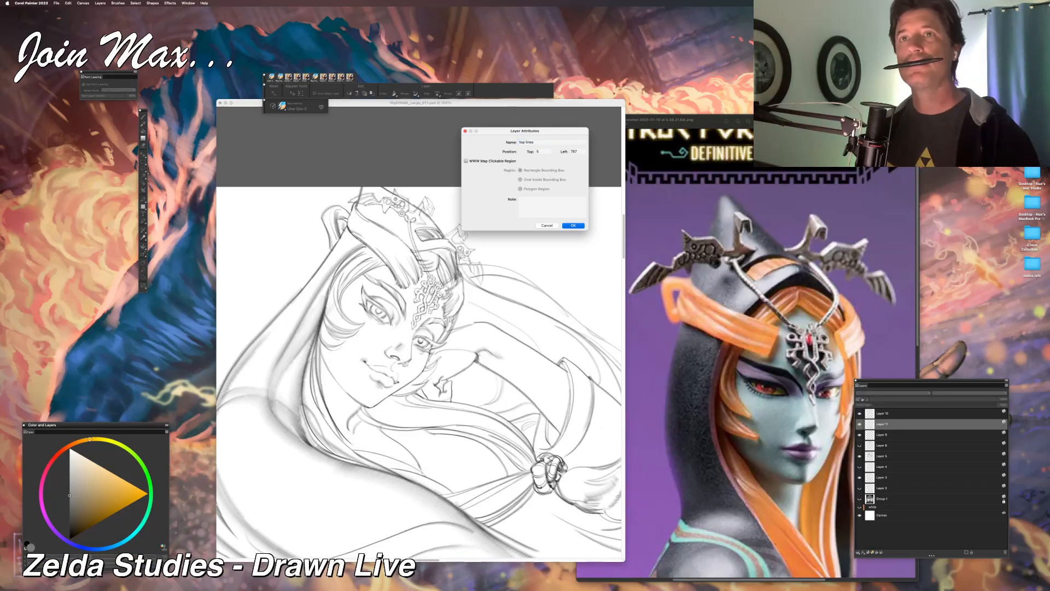
{"action": "key", "text": "Return"}
{"action": "key", "text": "b"}
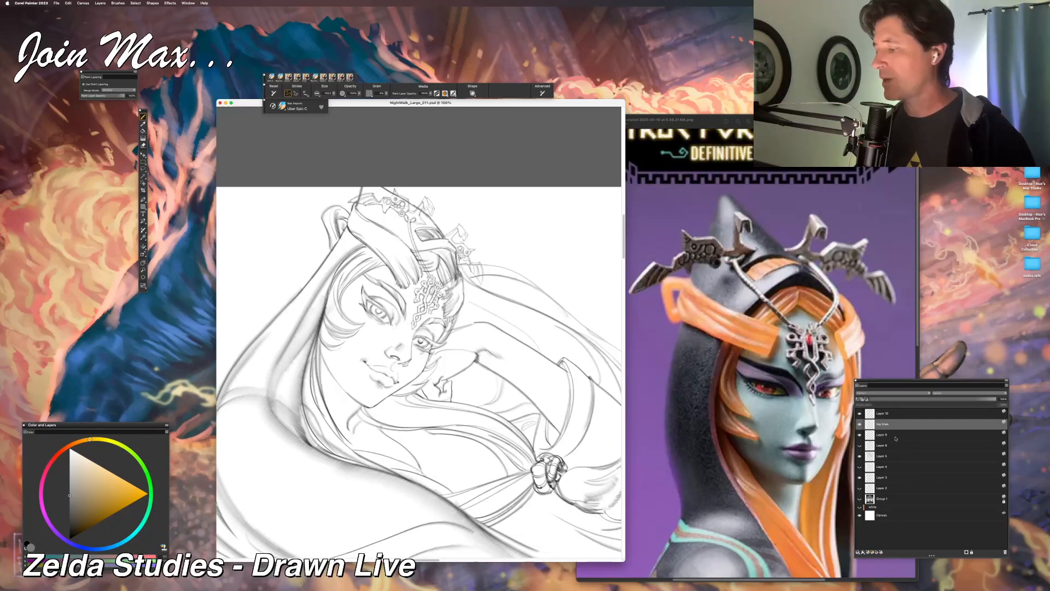
{"action": "left_click", "coordinate": [860, 425]}
{"action": "left_click", "coordinate": [861, 425]}
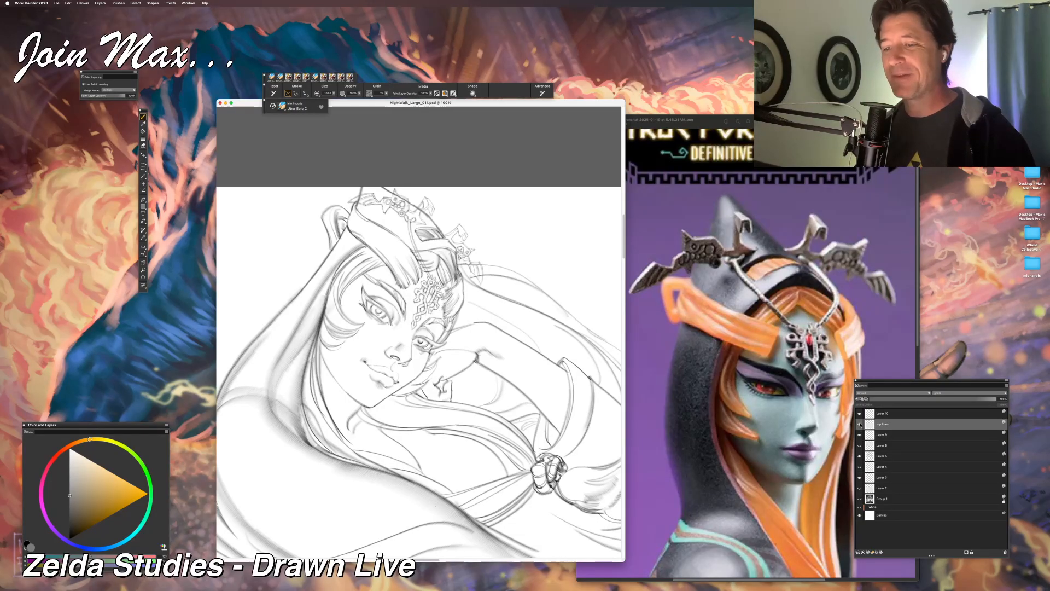
Step: Set the painting colour to black and darken the line work of the "top lines" layer and the ornament layer directly beneath it
{"action": "key", "text": "super+v"}
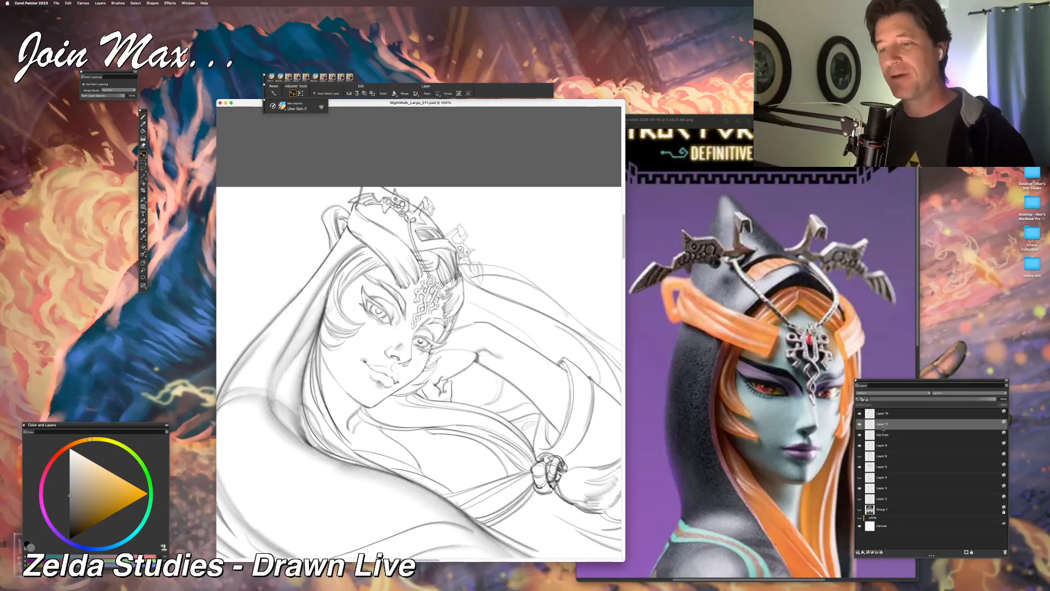
{"action": "key", "text": "super+z"}
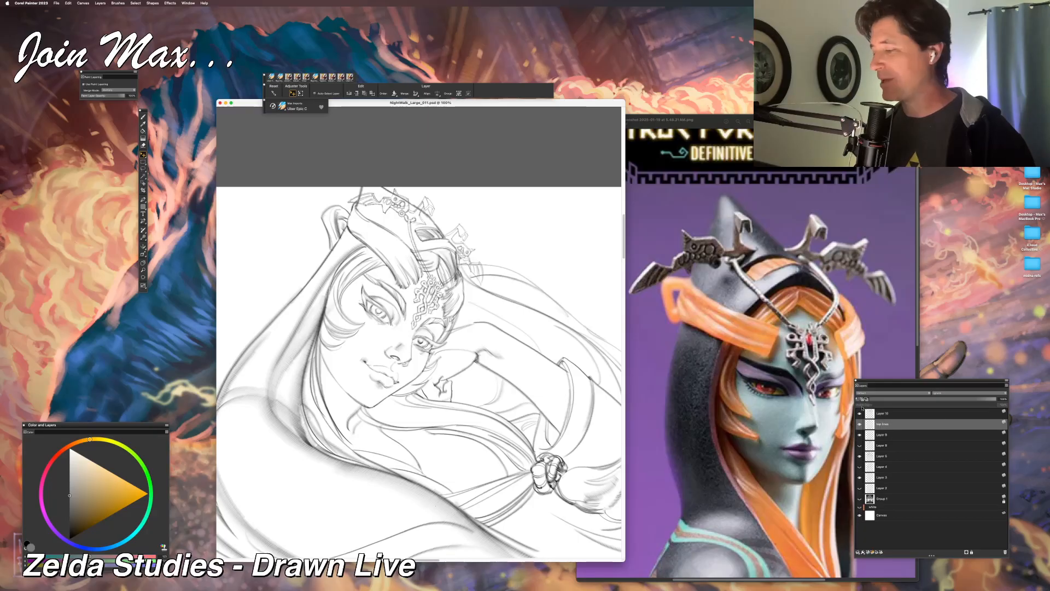
{"action": "left_click_drag", "start_coordinate": [105, 509], "coordinate": [69, 538]}
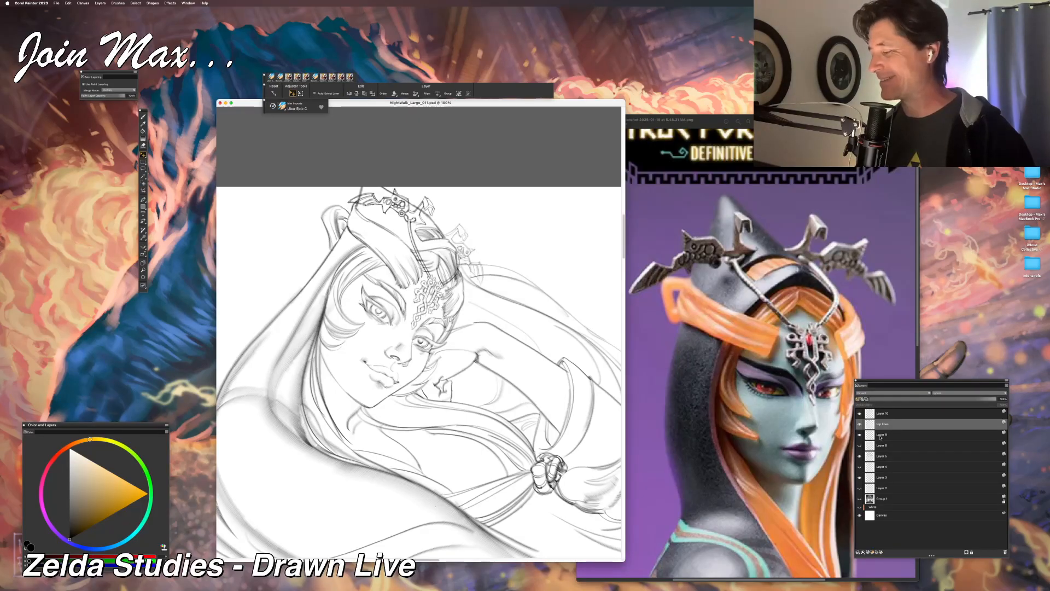
{"action": "key", "text": "super+shift+n"}
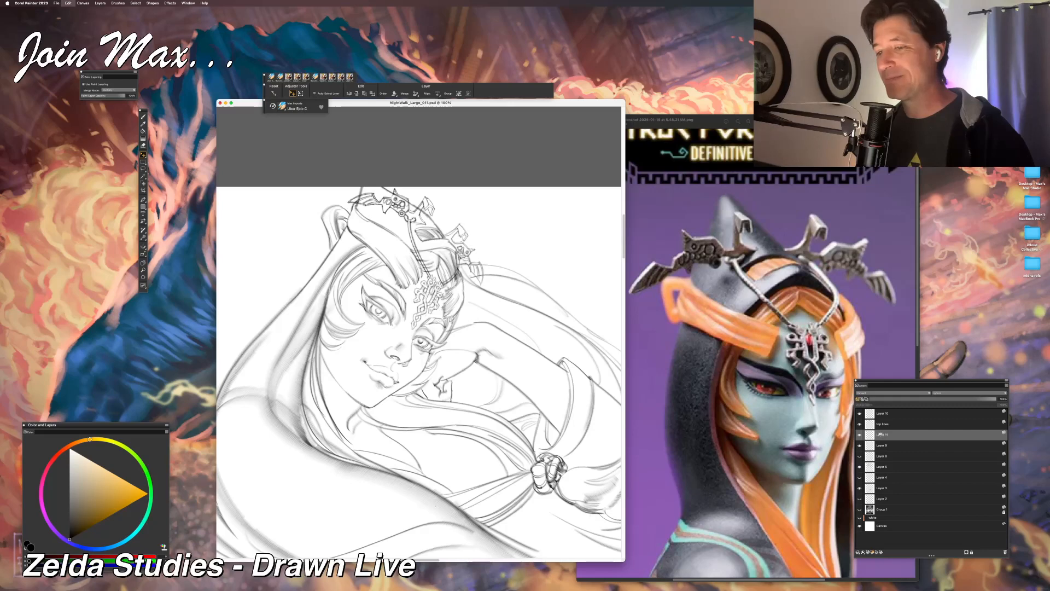
{"action": "key", "text": "super+z"}
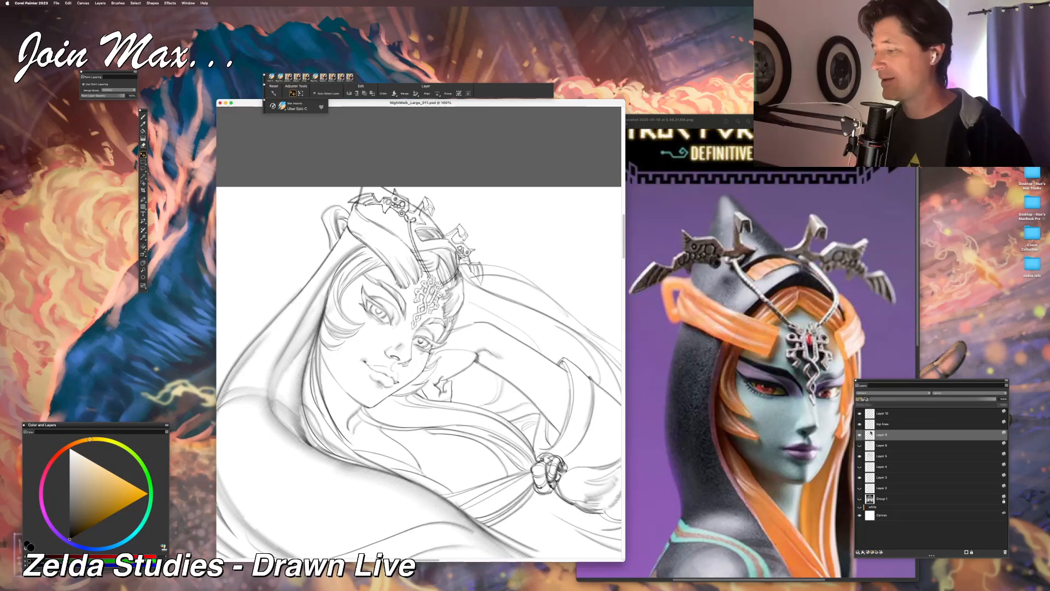
Step: Rename the ornament layer directly below "top lines" as "back top"
{"action": "double_click", "coordinate": [879, 436]}
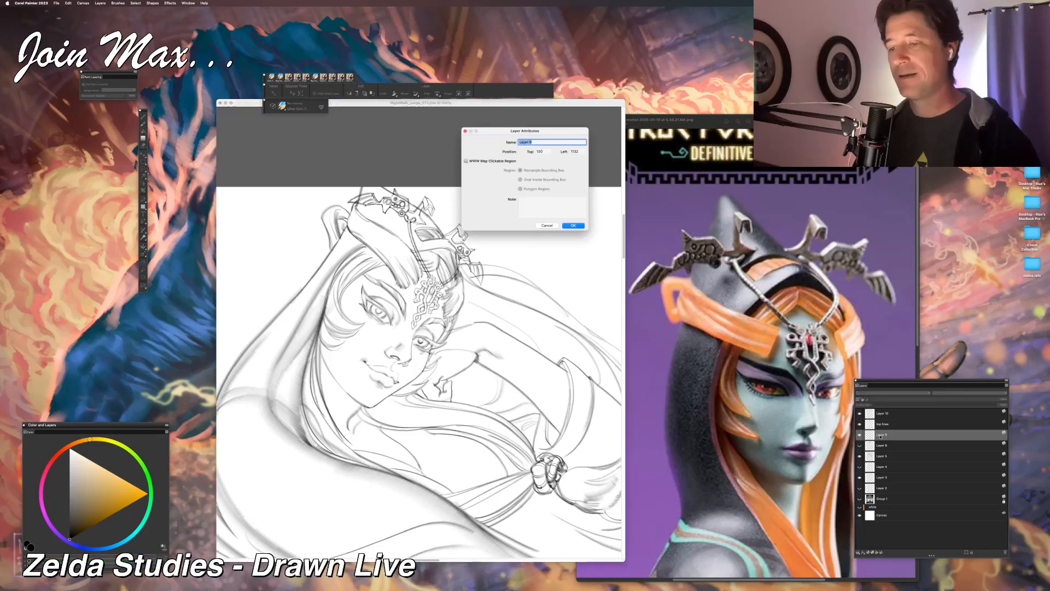
{"action": "type", "text": "l"}
{"action": "type", "text": "ack top"}
{"action": "key", "text": "Return"}
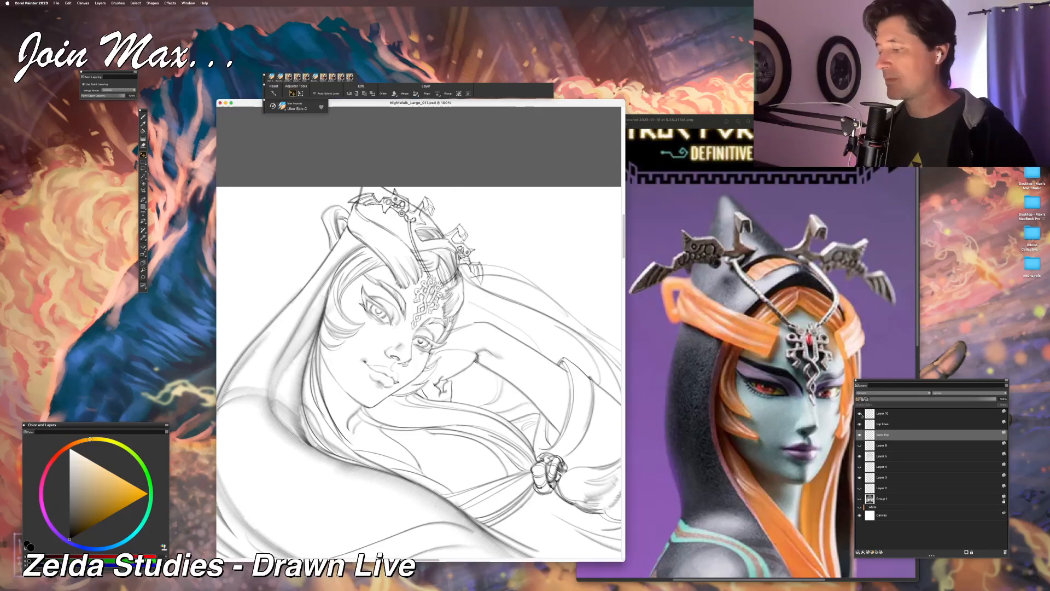
Step: Darken the forehead ornament on the topmost layer, Layer 10, and rename that layer "headdress"
{"action": "left_click", "coordinate": [874, 416]}
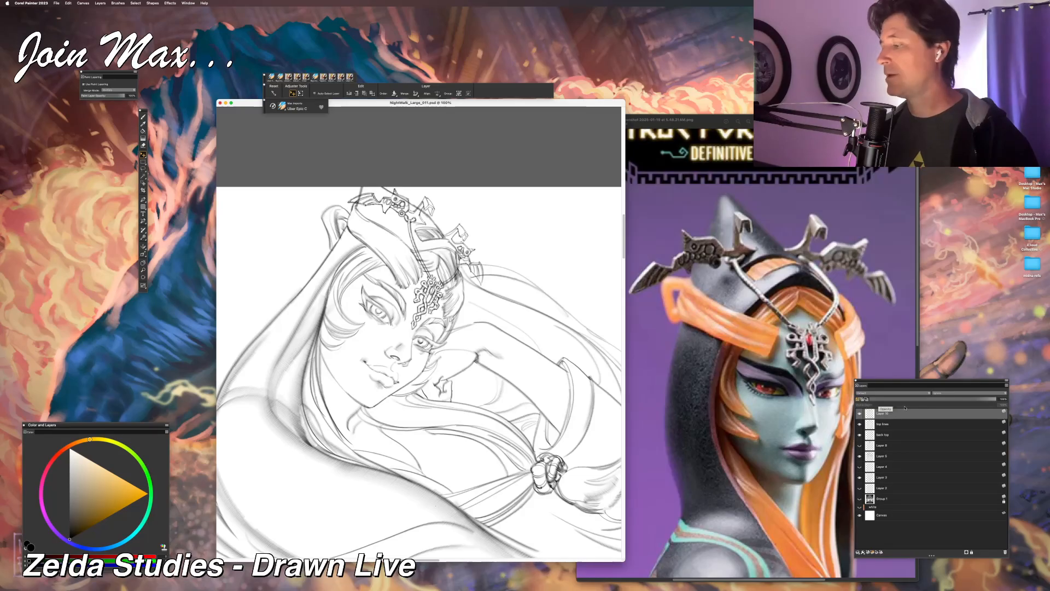
{"action": "double_click", "coordinate": [884, 413]}
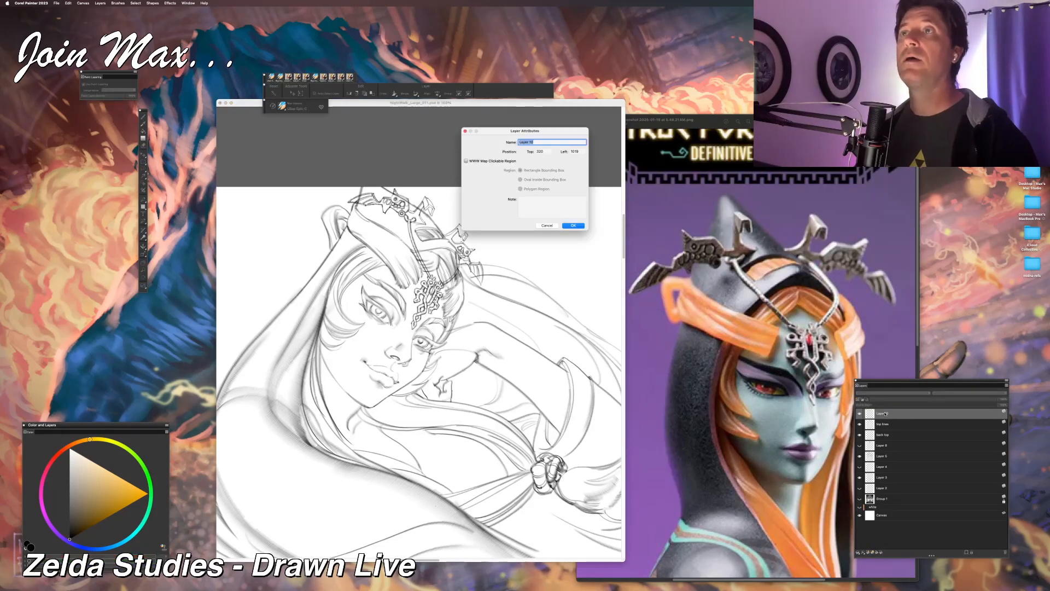
{"action": "type", "text": "headdress"}
{"action": "key", "text": "Return"}
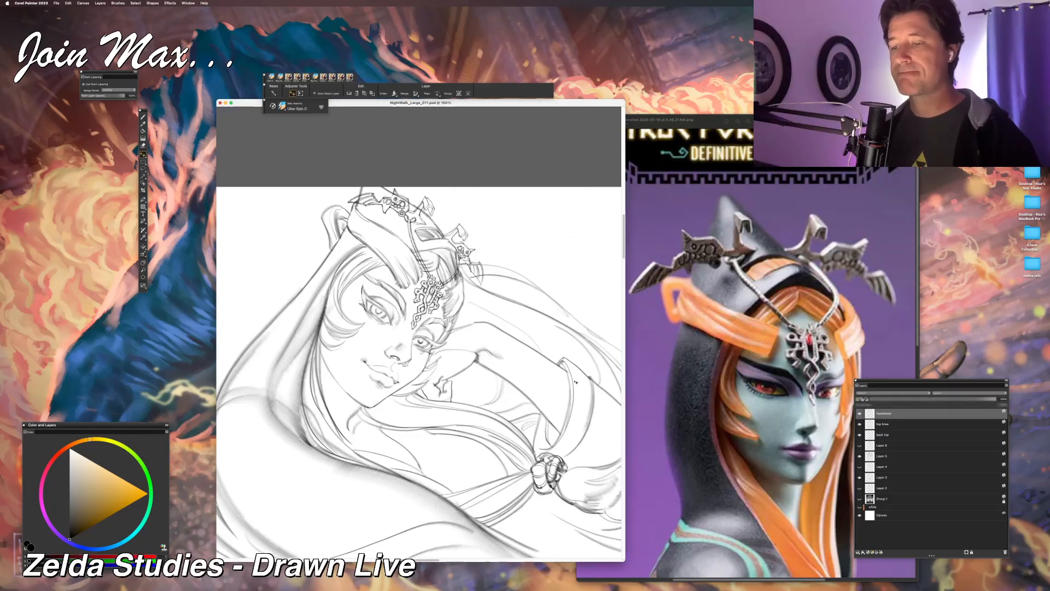
Step: Duplicate the portrait sketch layer to darken its lines, and widen the drawing window over part of the reference photo
{"action": "scroll", "coordinate": [576, 382], "scroll_direction": "down", "scroll_amount": 5}
{"action": "scroll", "coordinate": [575, 382], "scroll_direction": "up", "scroll_amount": 5}
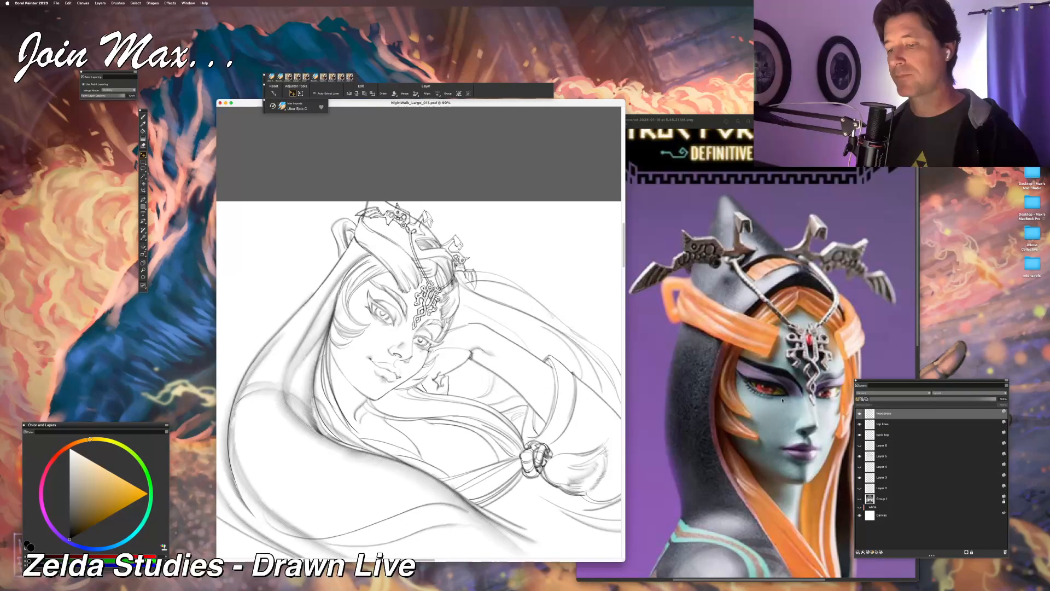
{"action": "left_click", "coordinate": [862, 455]}
{"action": "key", "text": "super+shift+n"}
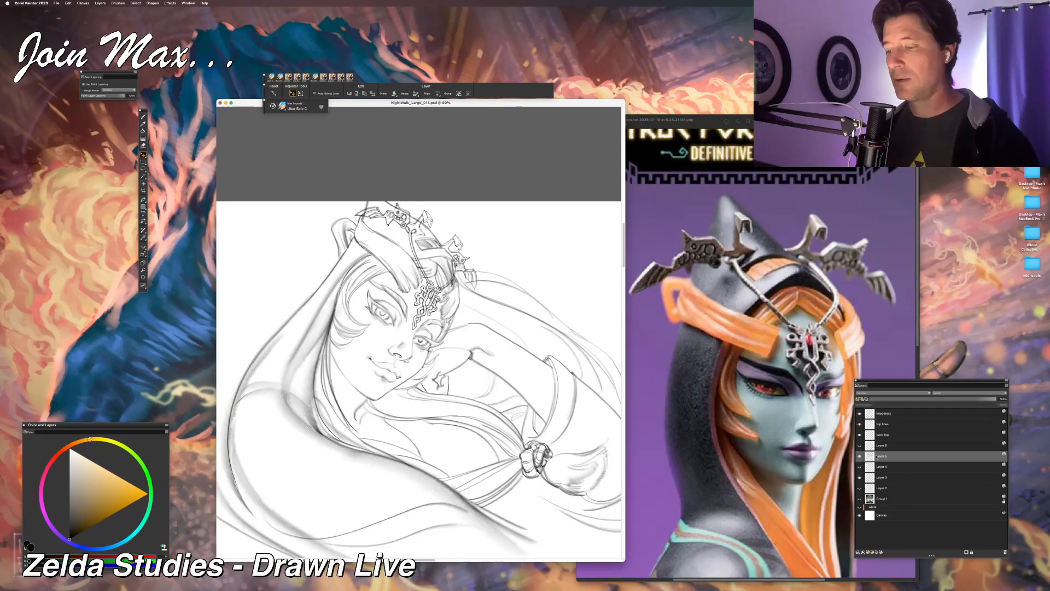
{"action": "scroll", "coordinate": [487, 381], "scroll_direction": "down", "scroll_amount": 2}
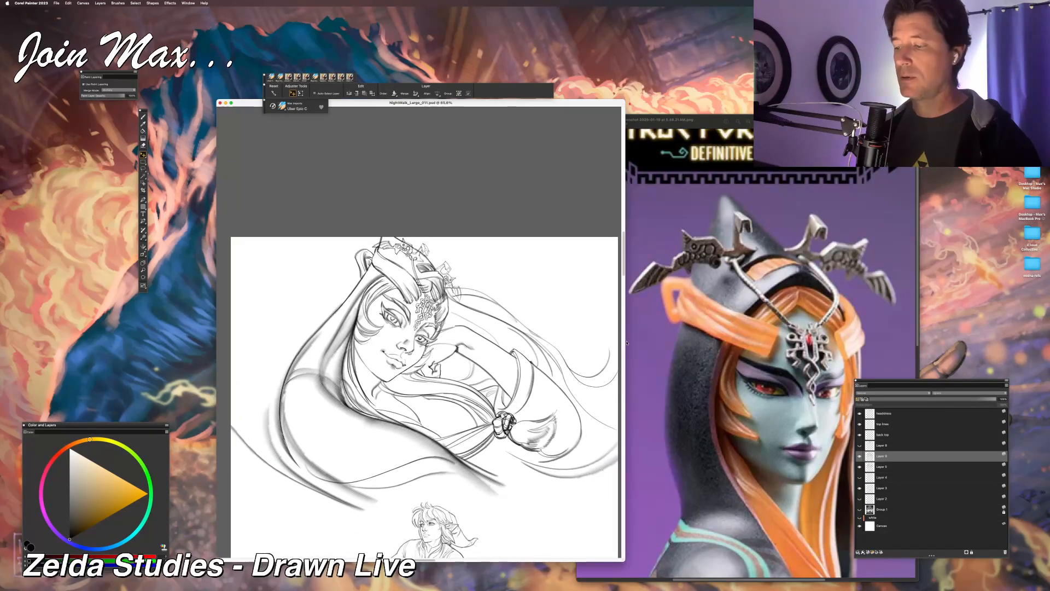
{"action": "left_click_drag", "start_coordinate": [625, 341], "coordinate": [707, 342]}
Step: Examine the darkened portrait and headdress up close and within the whole page, briefly hiding the interface around the drawing
{"action": "scroll", "coordinate": [462, 372], "scroll_direction": "up", "scroll_amount": 2}
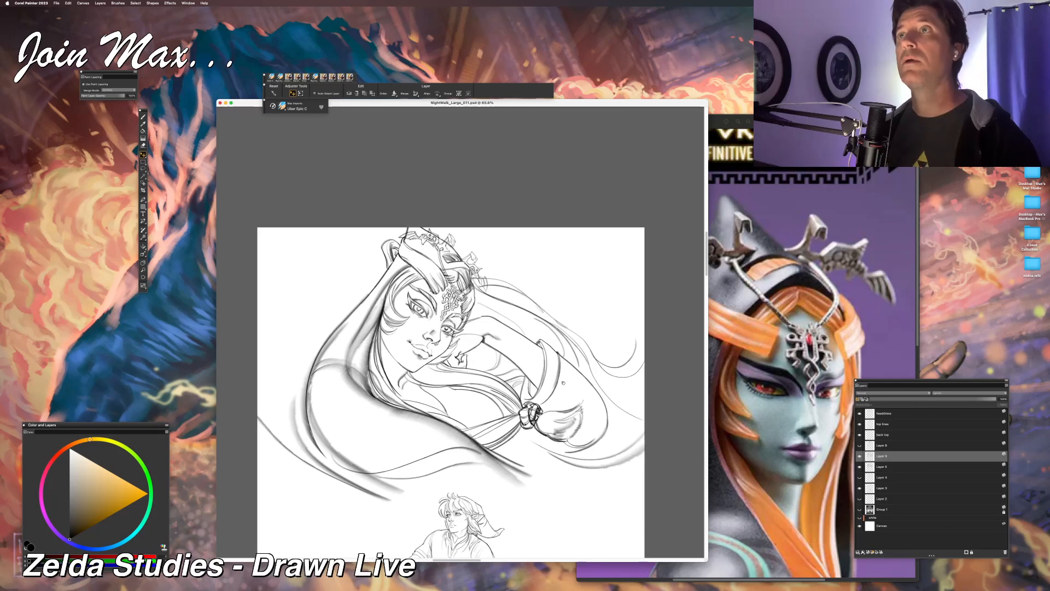
{"action": "scroll", "coordinate": [516, 315], "scroll_direction": "up", "scroll_amount": 2}
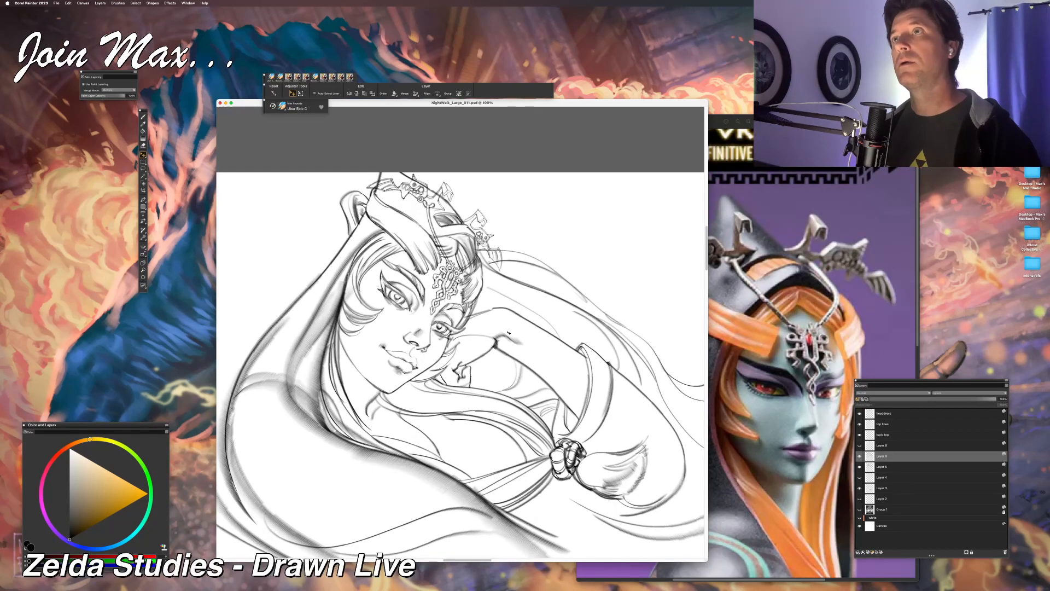
{"action": "scroll", "coordinate": [515, 314], "scroll_direction": "up", "scroll_amount": 3}
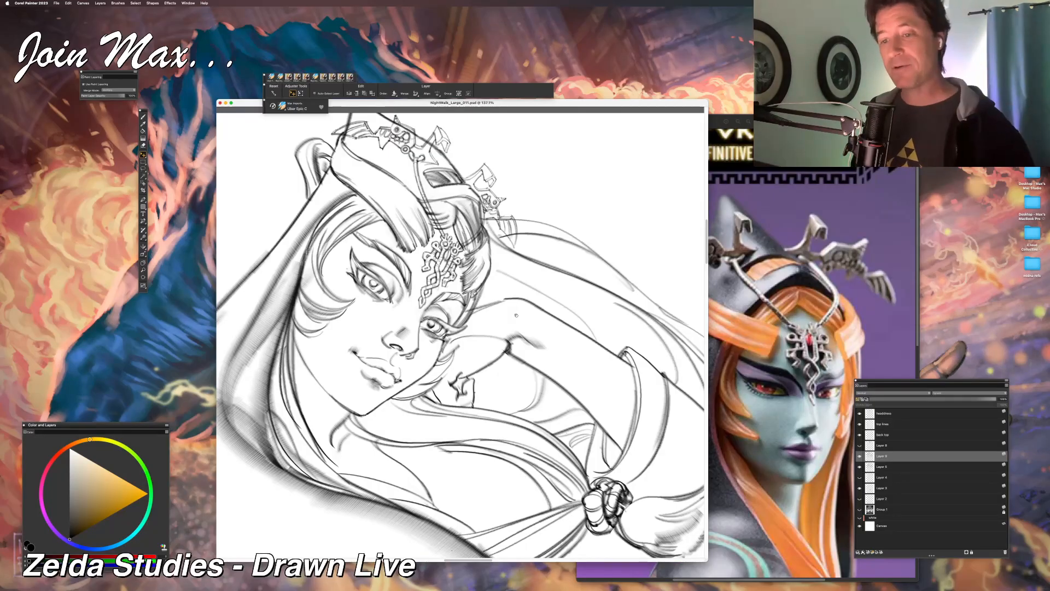
{"action": "key", "text": "super+minus"}
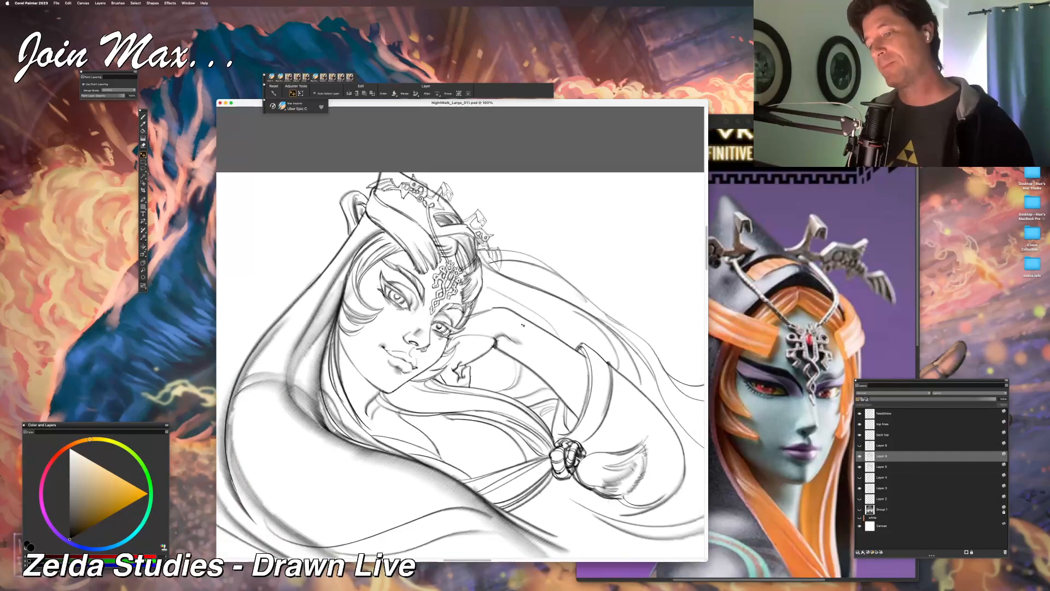
{"action": "key", "text": "super+equal"}
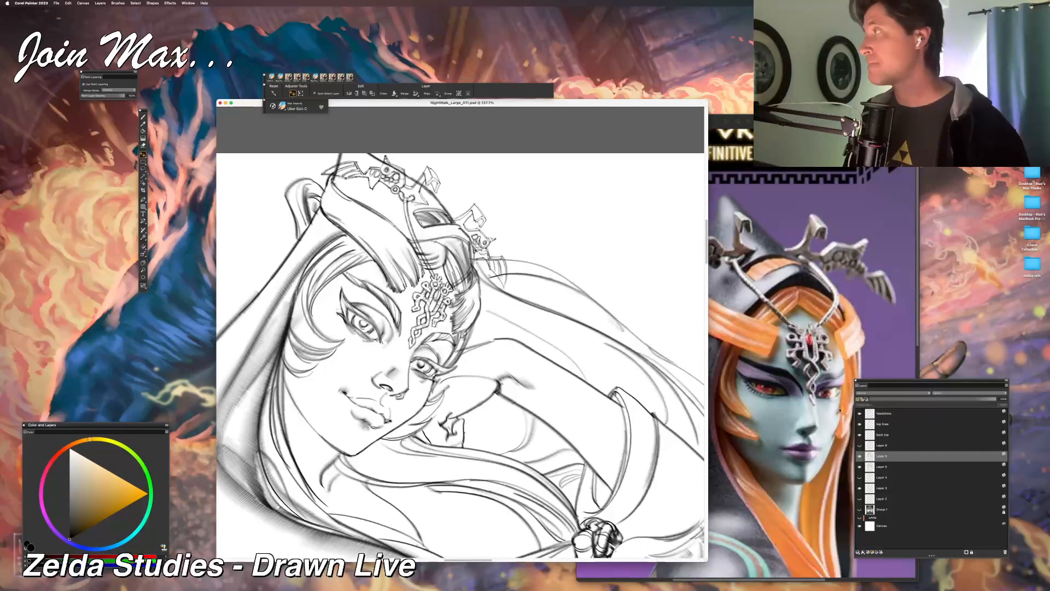
{"action": "key", "text": "Tab"}
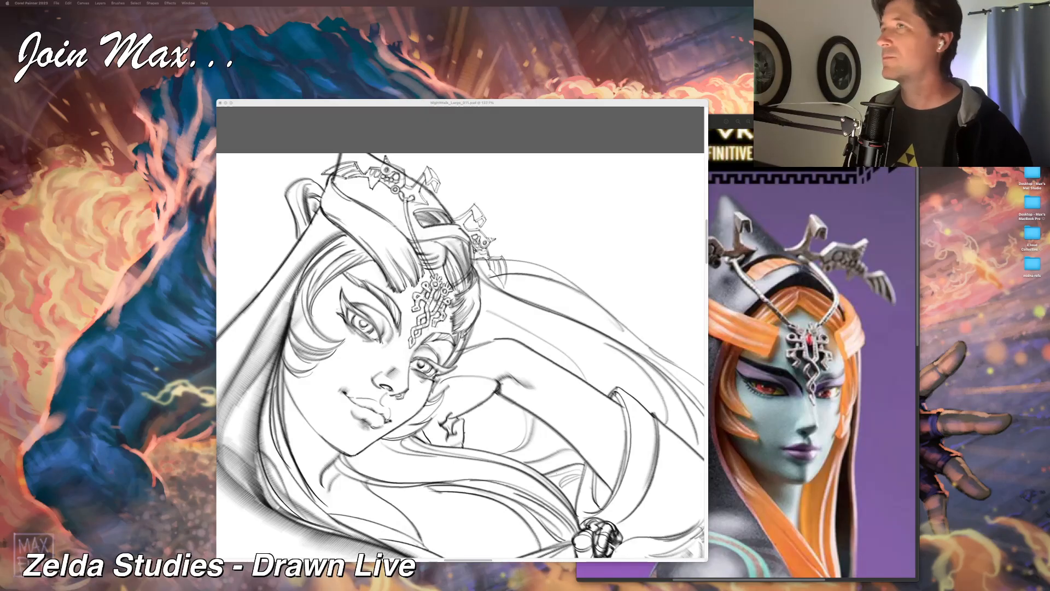
{"action": "key", "text": "Tab"}
{"action": "scroll", "coordinate": [503, 249], "scroll_direction": "down", "scroll_amount": 2}
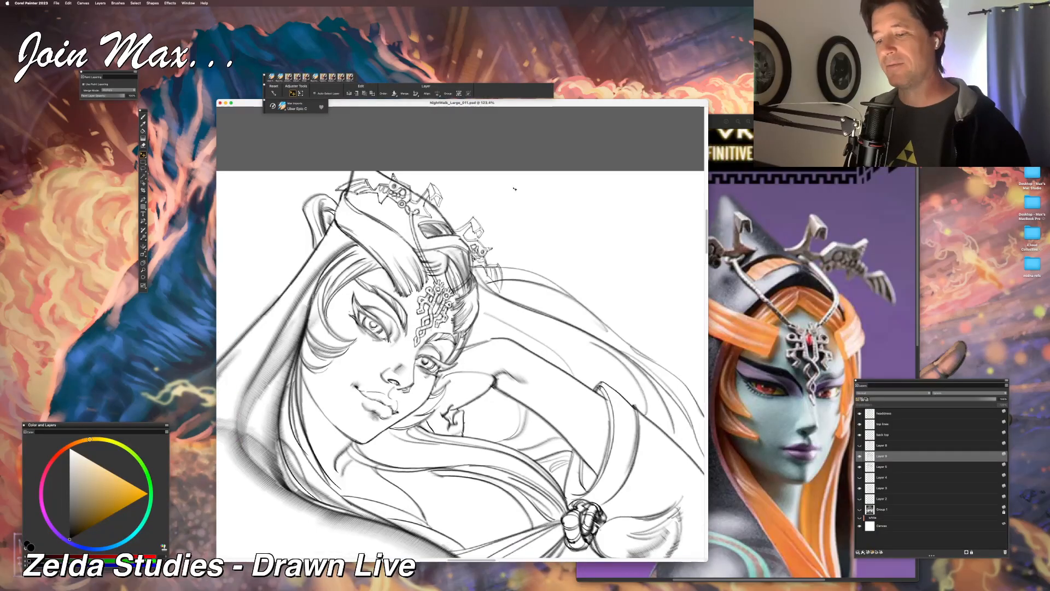
{"action": "scroll", "coordinate": [503, 250], "scroll_direction": "up", "scroll_amount": 1}
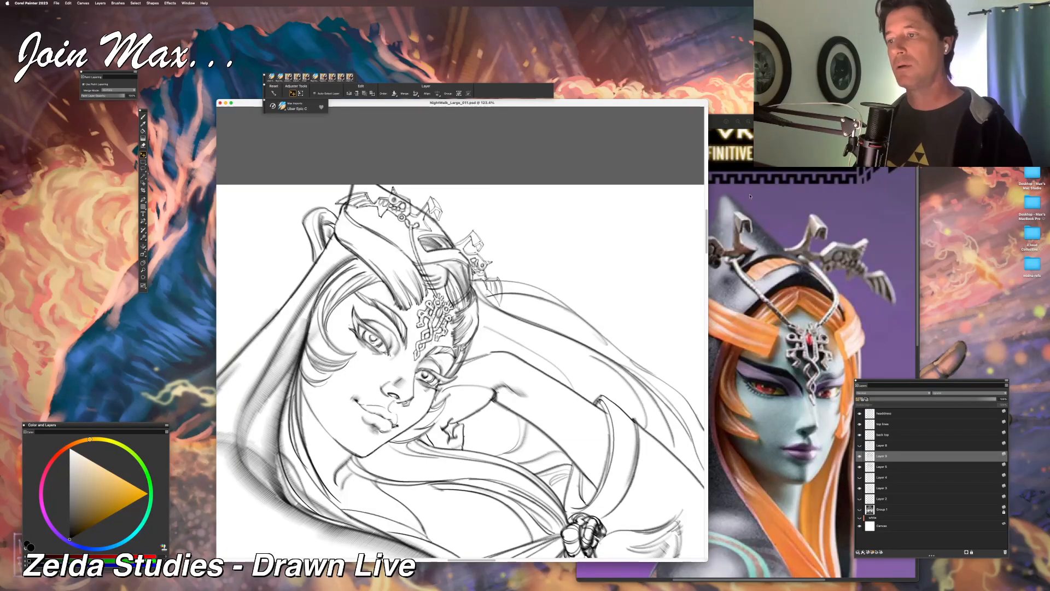
{"action": "key", "text": "super+0"}
{"action": "scroll", "coordinate": [593, 254], "scroll_direction": "up", "scroll_amount": 5}
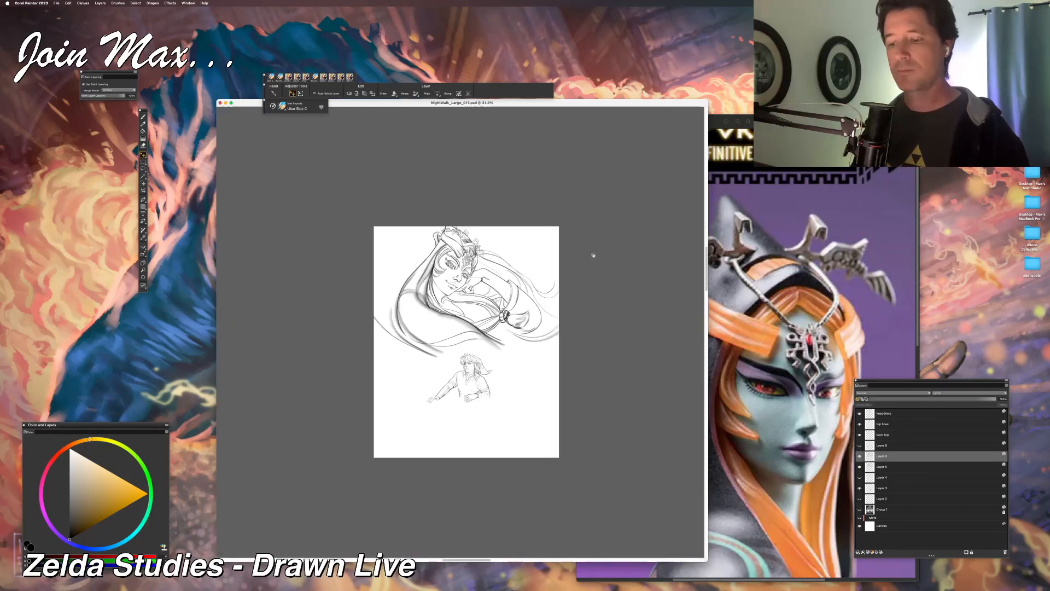
{"action": "scroll", "coordinate": [594, 256], "scroll_direction": "down", "scroll_amount": 3}
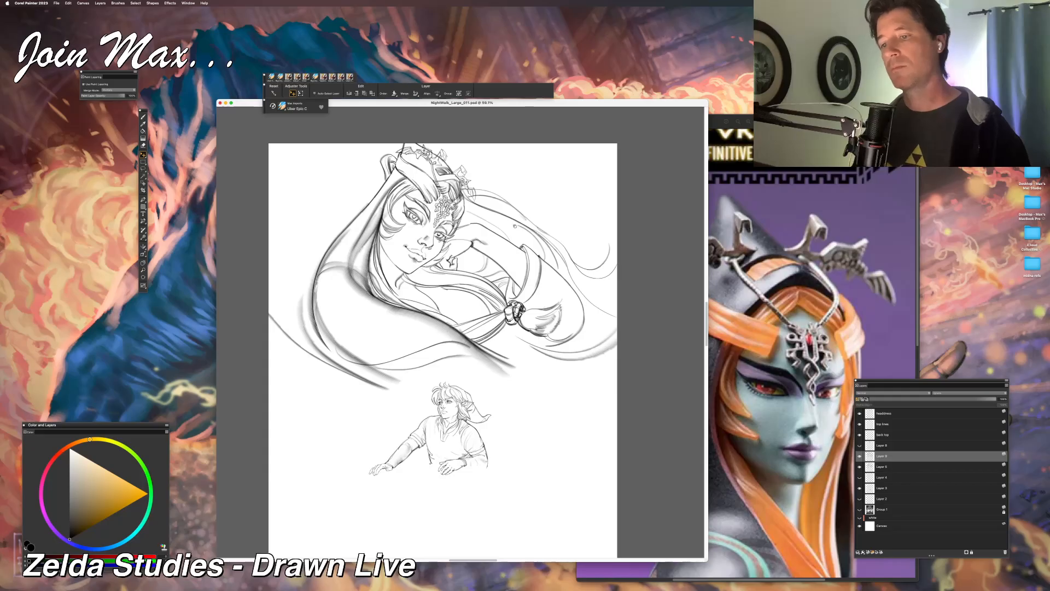
{"action": "scroll", "coordinate": [520, 291], "scroll_direction": "up", "scroll_amount": 2}
{"action": "scroll", "coordinate": [520, 290], "scroll_direction": "up", "scroll_amount": 5}
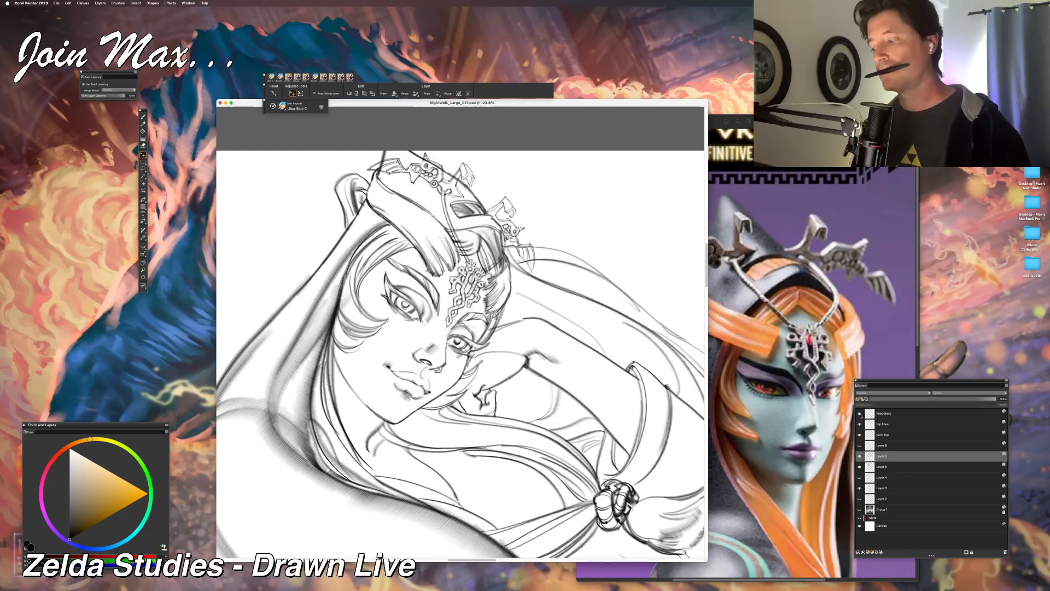
Step: Adjust the forehead ornament's fit to the brow by free-transforming the "headdress" layer in small nudges
{"action": "left_click", "coordinate": [880, 413]}
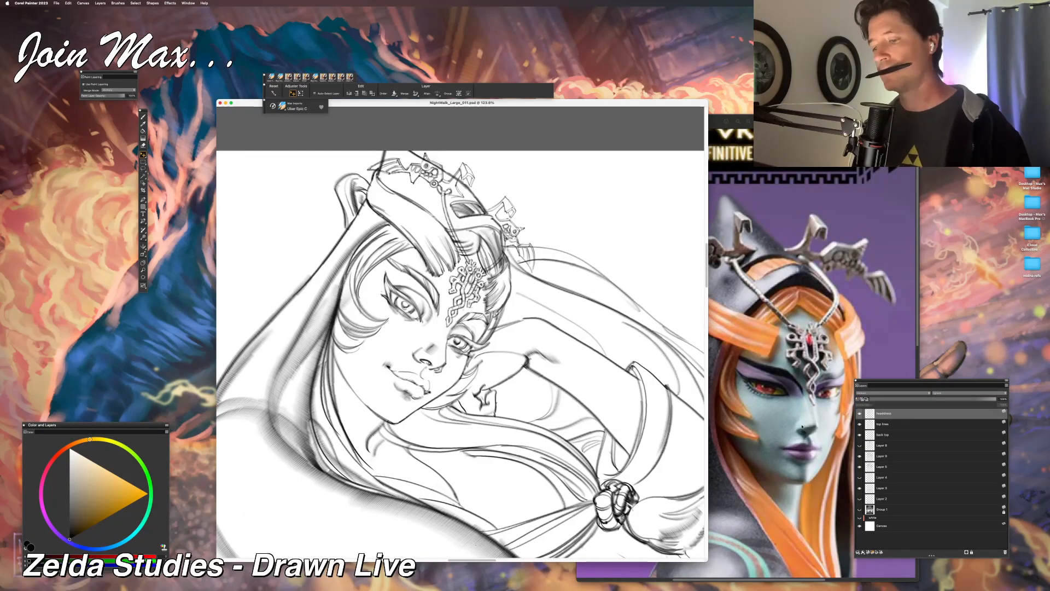
{"action": "key", "text": "super+t"}
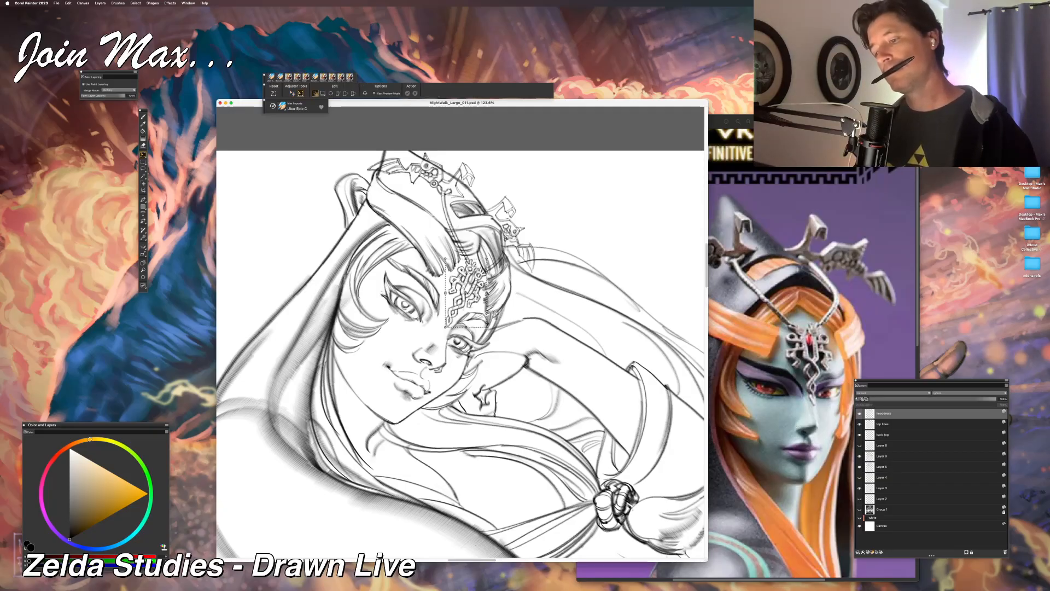
{"action": "left_click_drag", "start_coordinate": [486, 294], "coordinate": [486, 294]}
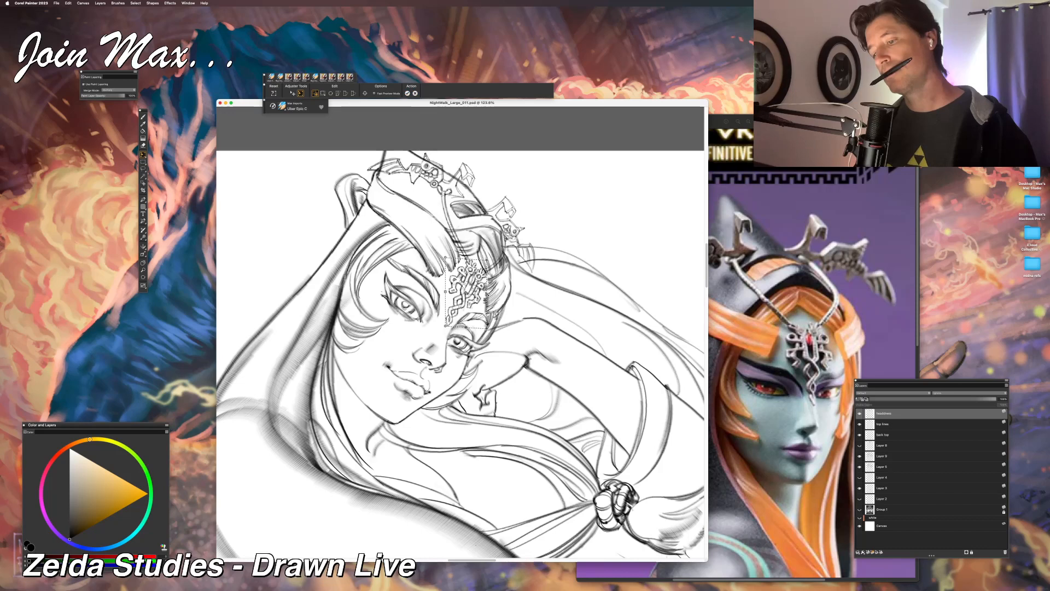
{"action": "left_click_drag", "start_coordinate": [485, 294], "coordinate": [476, 294]}
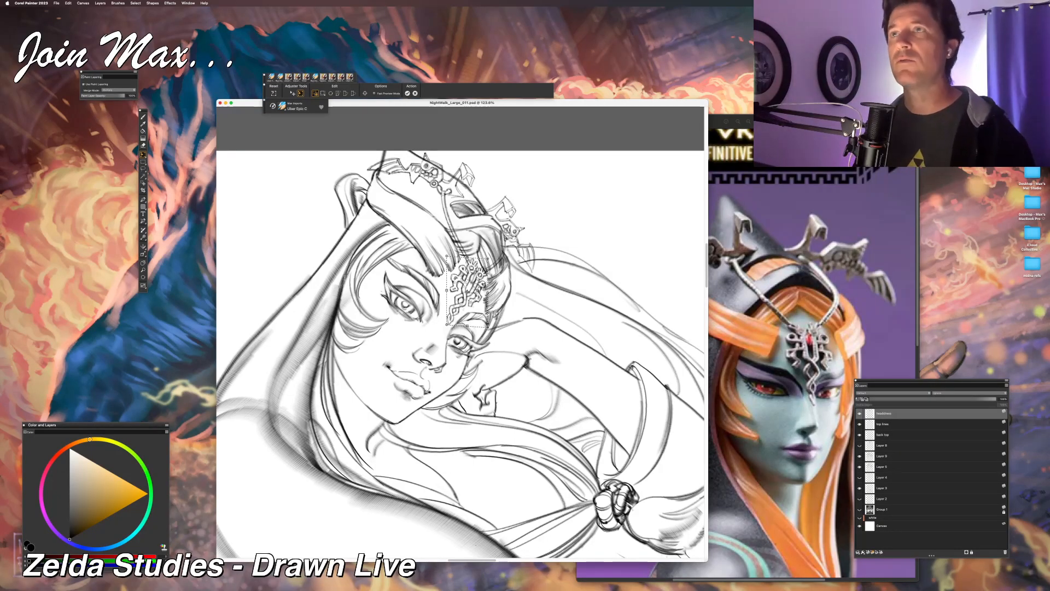
{"action": "left_click_drag", "start_coordinate": [488, 293], "coordinate": [484, 291]}
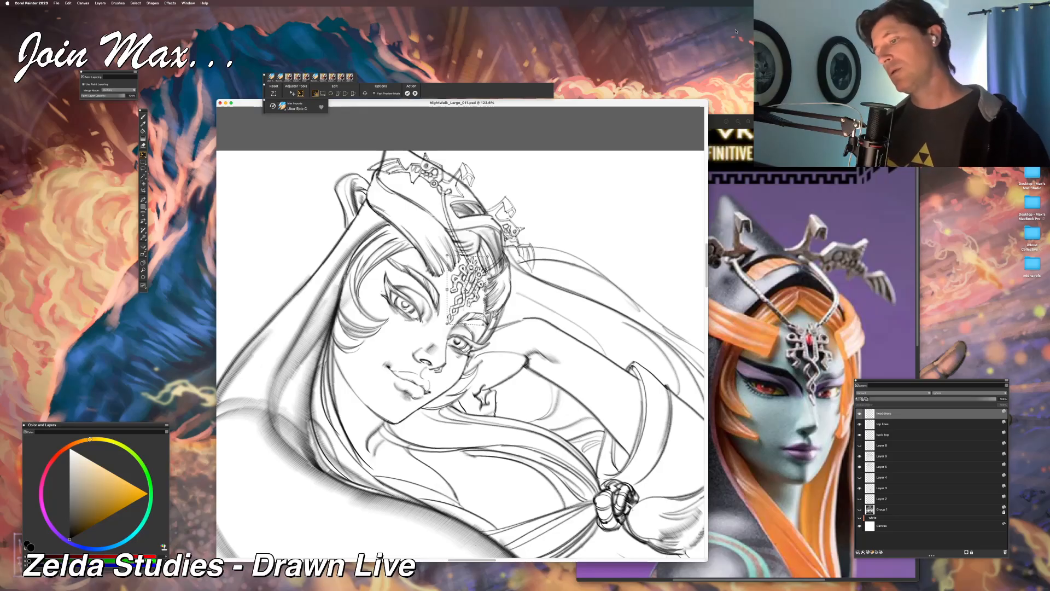
{"action": "key", "text": "Return"}
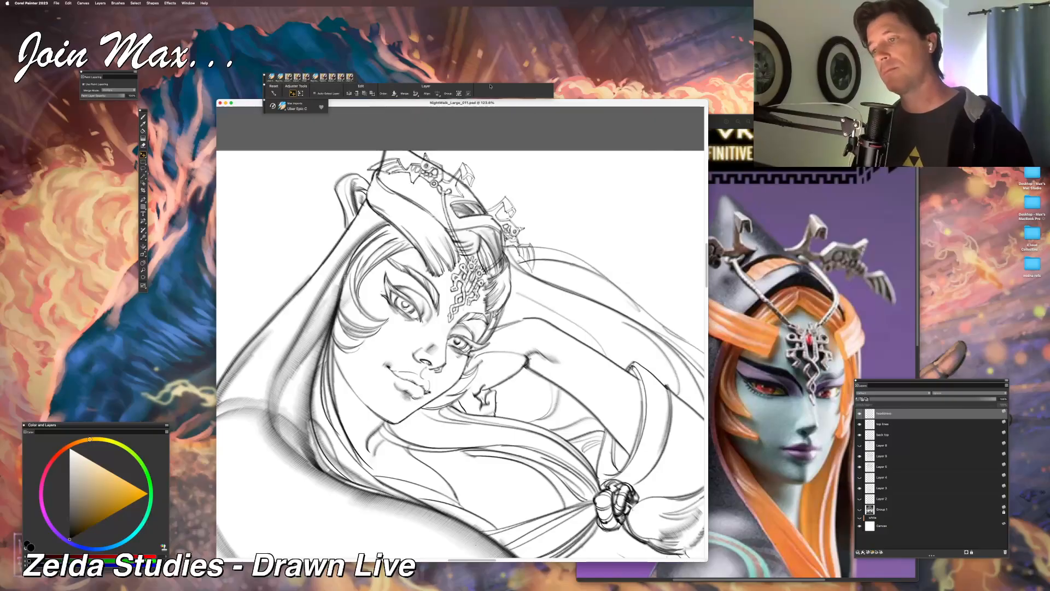
Step: Examine how the ornament and headdress read within the whole figure at several view distances
{"action": "scroll", "coordinate": [515, 281], "scroll_direction": "down", "scroll_amount": 5}
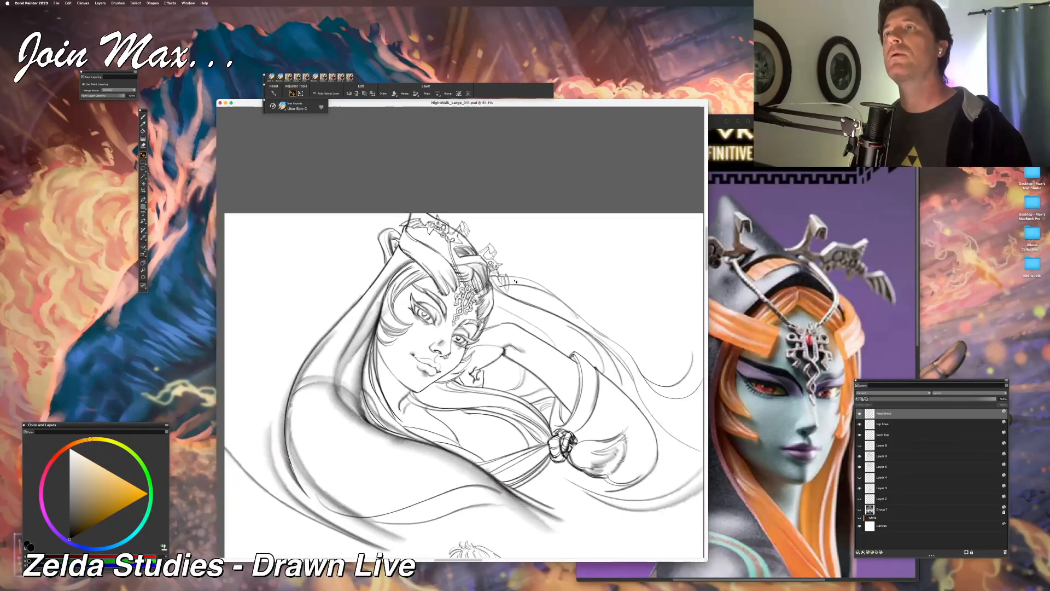
{"action": "scroll", "coordinate": [515, 281], "scroll_direction": "down", "scroll_amount": 2}
{"action": "scroll", "coordinate": [515, 281], "scroll_direction": "up", "scroll_amount": 4}
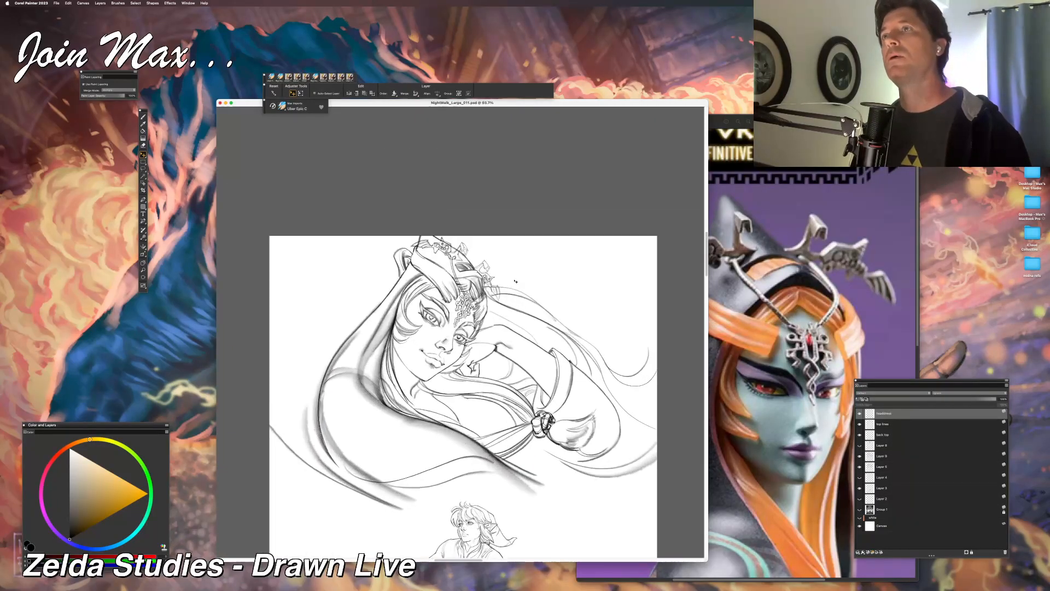
{"action": "scroll", "coordinate": [515, 281], "scroll_direction": "up", "scroll_amount": 2}
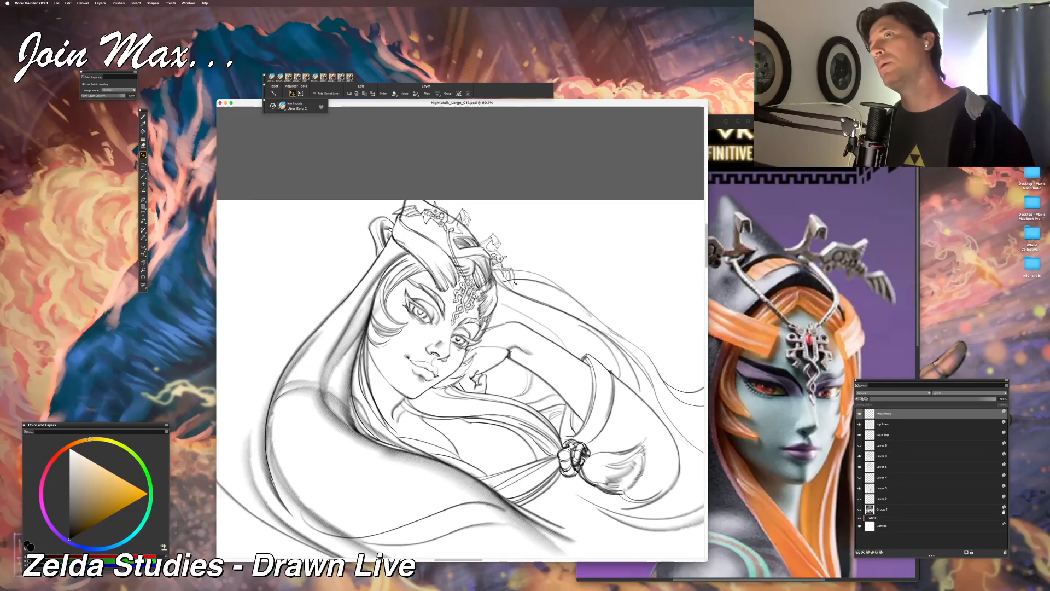
{"action": "scroll", "coordinate": [514, 286], "scroll_direction": "down", "scroll_amount": 2}
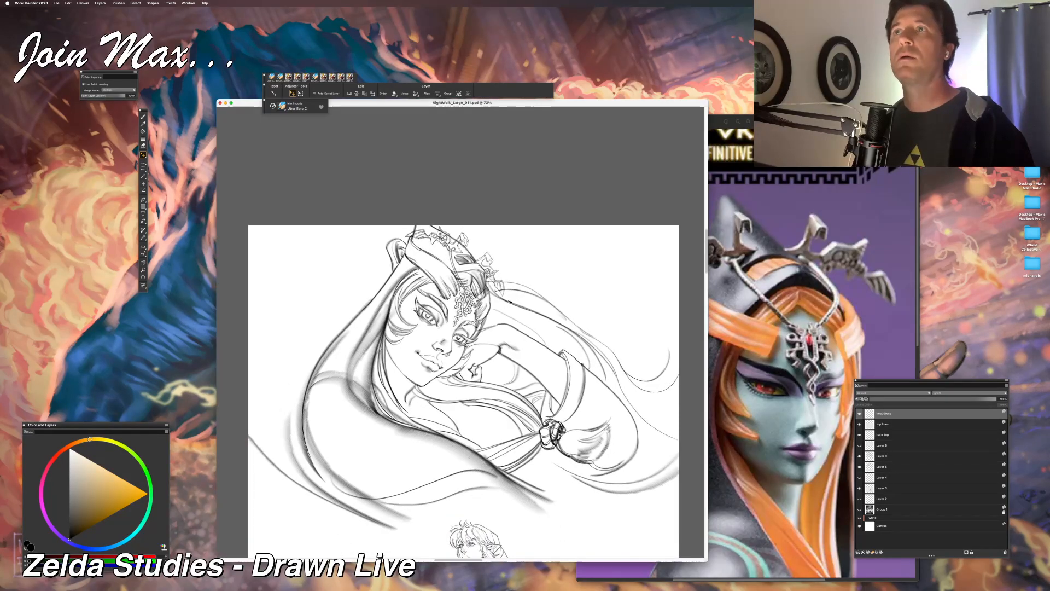
{"action": "scroll", "coordinate": [511, 295], "scroll_direction": "down", "scroll_amount": 1}
{"action": "scroll", "coordinate": [510, 301], "scroll_direction": "up", "scroll_amount": 2}
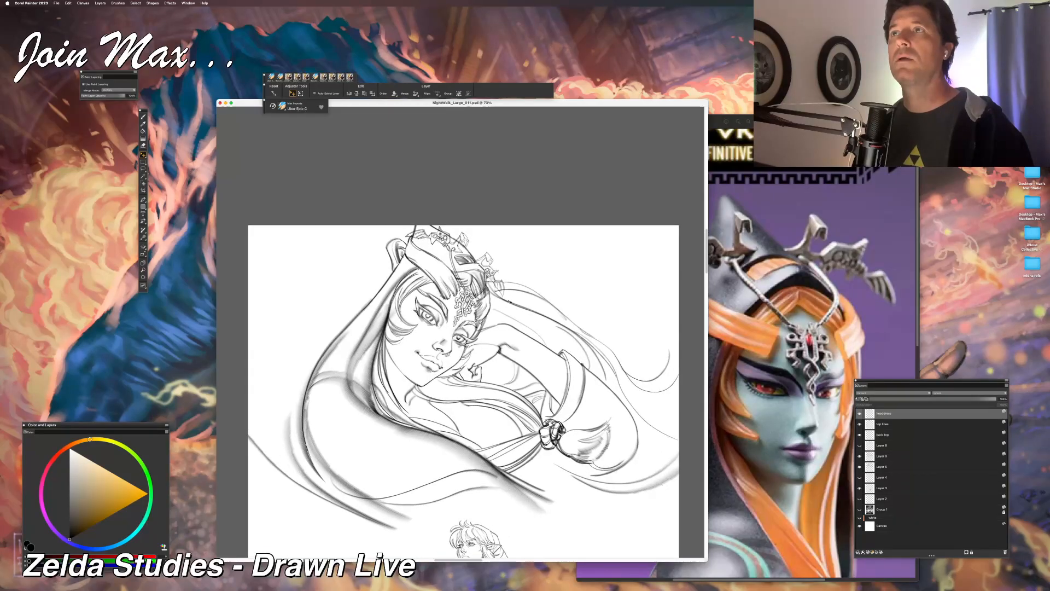
{"action": "scroll", "coordinate": [510, 301], "scroll_direction": "up", "scroll_amount": 1}
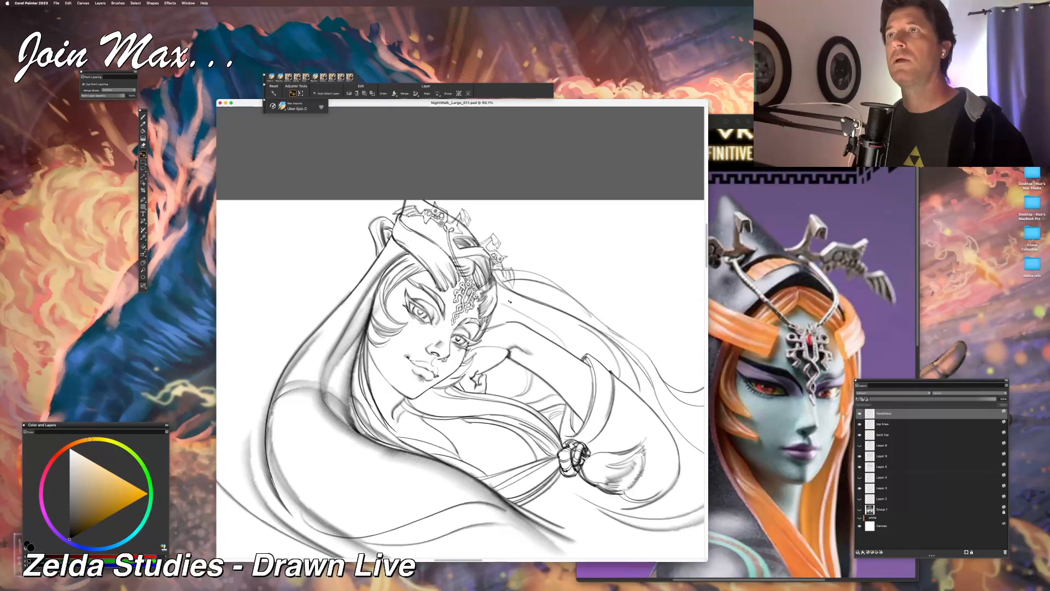
{"action": "scroll", "coordinate": [460, 366], "scroll_direction": "down", "scroll_amount": 2}
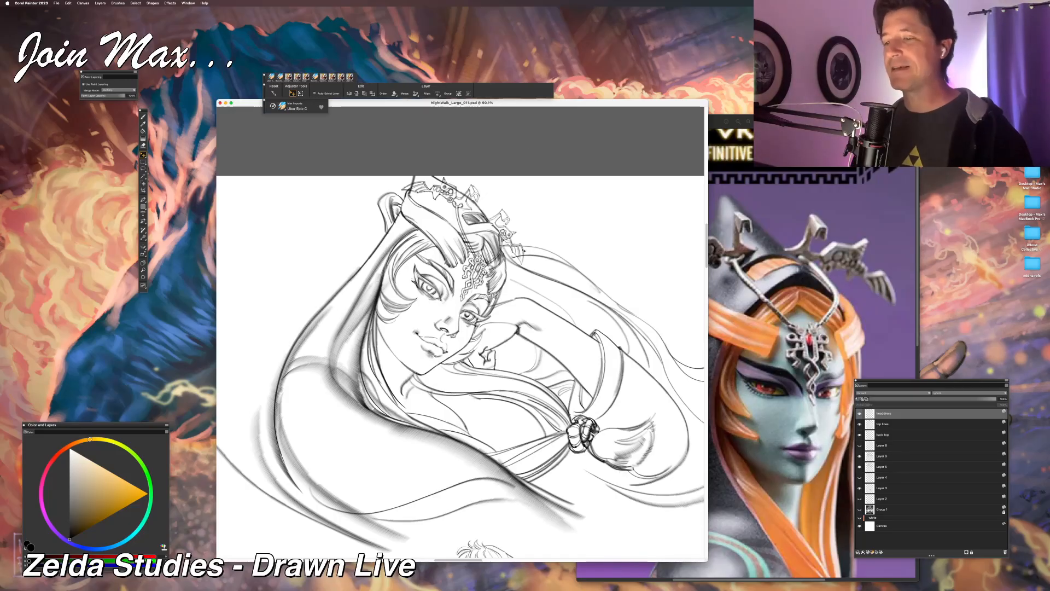
Step: Show the greyscale painting in Group 1 and hide the headdress, top lines, back top and visible sketch line layers
{"action": "left_click", "coordinate": [859, 509]}
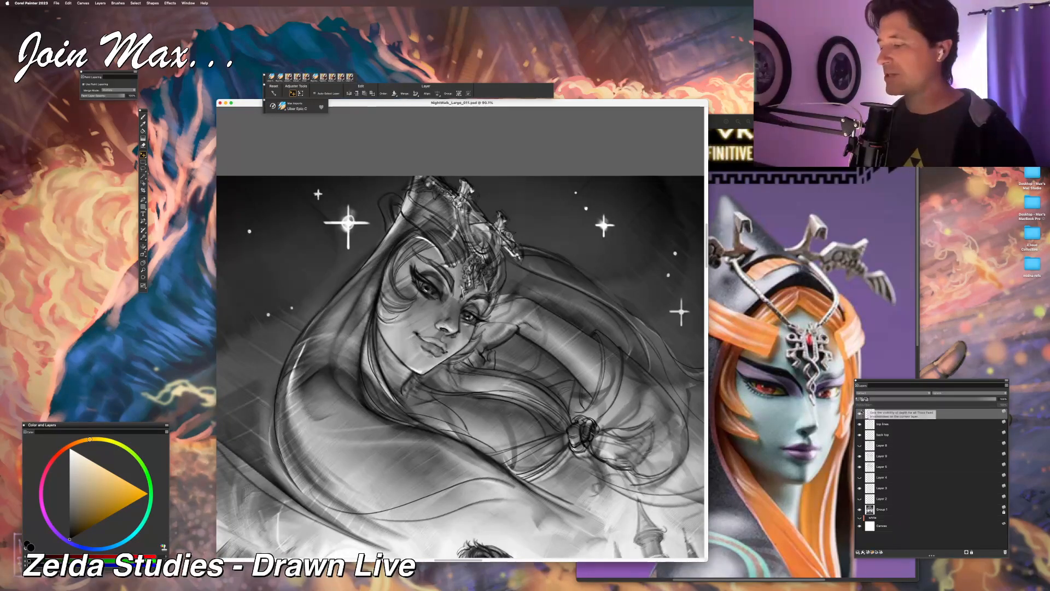
{"action": "left_click", "coordinate": [860, 414]}
{"action": "left_click", "coordinate": [859, 424]}
{"action": "left_click", "coordinate": [859, 434]}
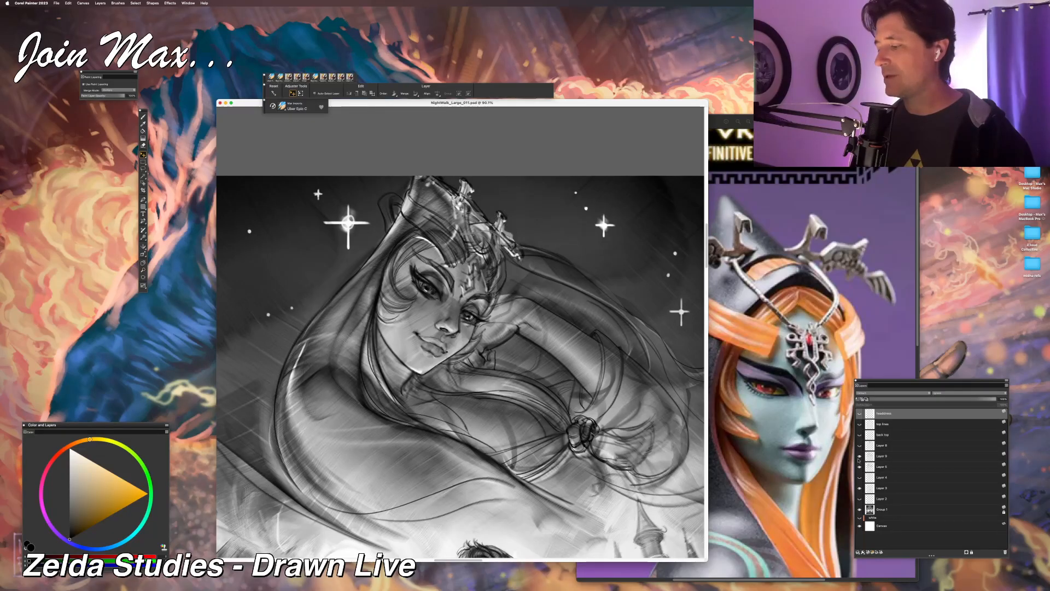
{"action": "left_click", "coordinate": [859, 456]}
{"action": "left_click", "coordinate": [860, 466]}
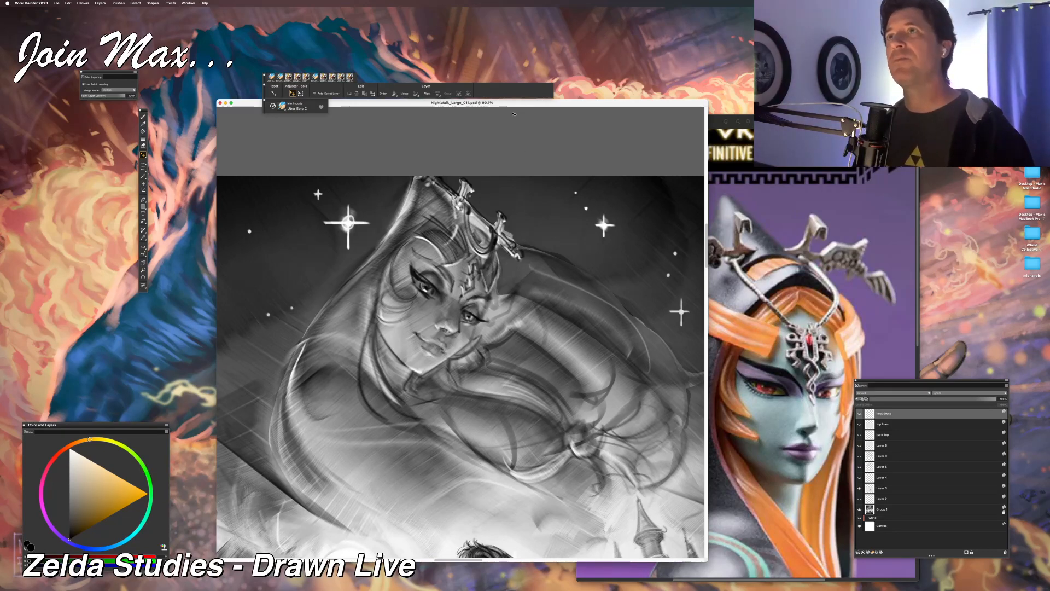
Step: Move the drawing window off the reference photo and review the greyscale painting as a whole page
{"action": "left_click_drag", "start_coordinate": [509, 103], "coordinate": [391, 97]}
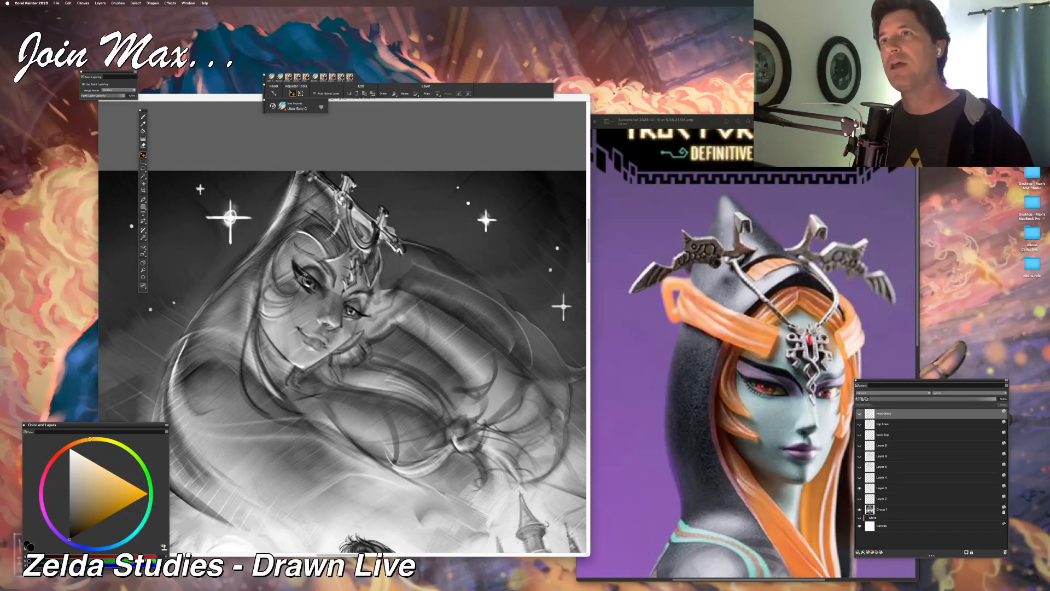
{"action": "key", "text": "super+minus"}
{"action": "key", "text": "super+minus"}
{"action": "key", "text": "super+minus"}
{"action": "key", "text": "super+minus"}
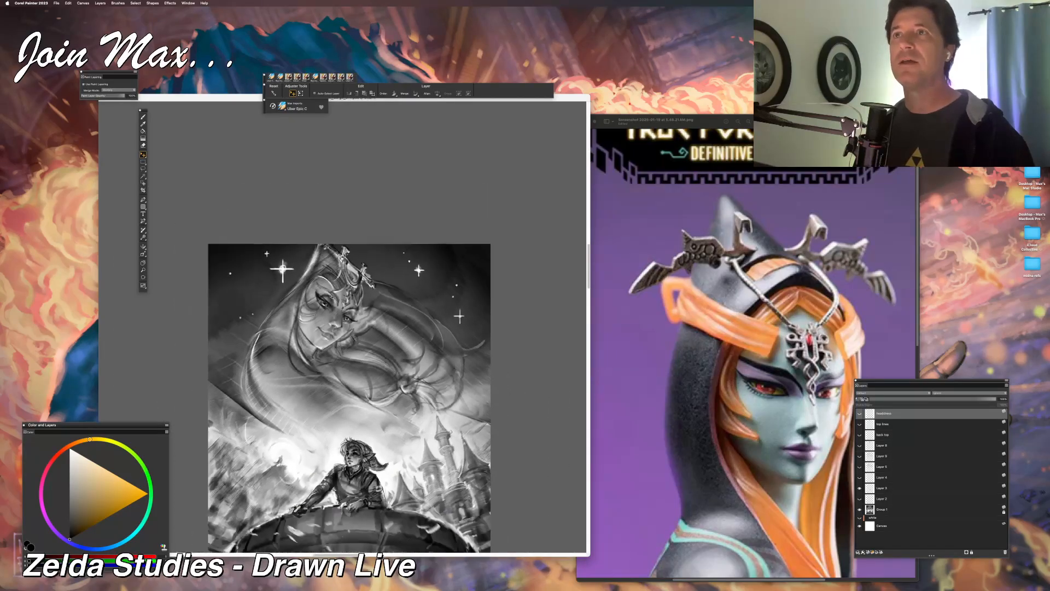
{"action": "key", "text": "super+plus"}
{"action": "key", "text": "super+plus"}
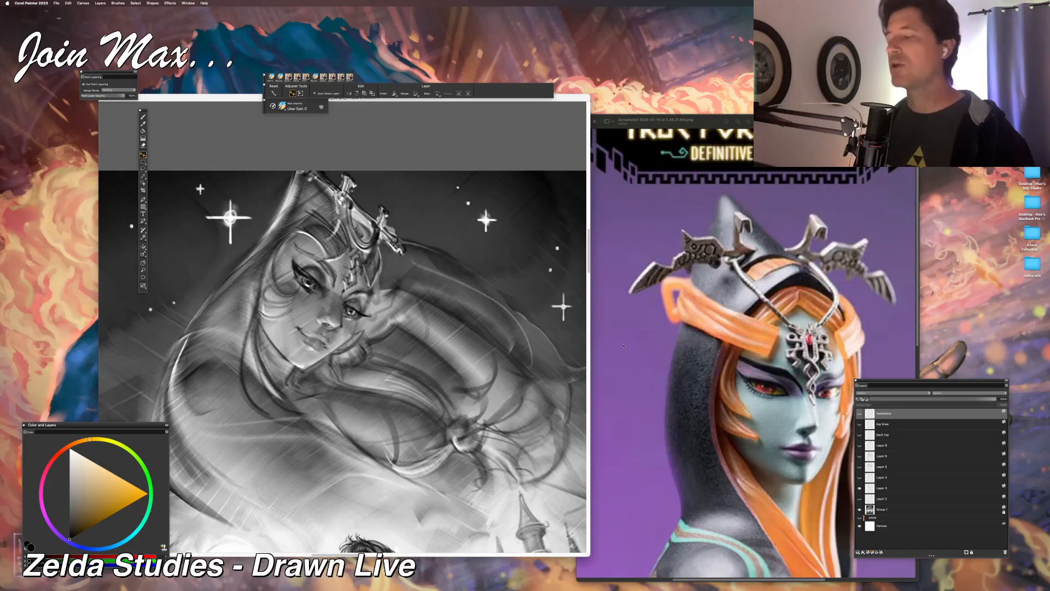
Step: Show the headdress, top lines and back top layers again and hide the greyscale Group 1
{"action": "left_click", "coordinate": [860, 414]}
{"action": "left_click", "coordinate": [859, 423]}
{"action": "left_click", "coordinate": [859, 435]}
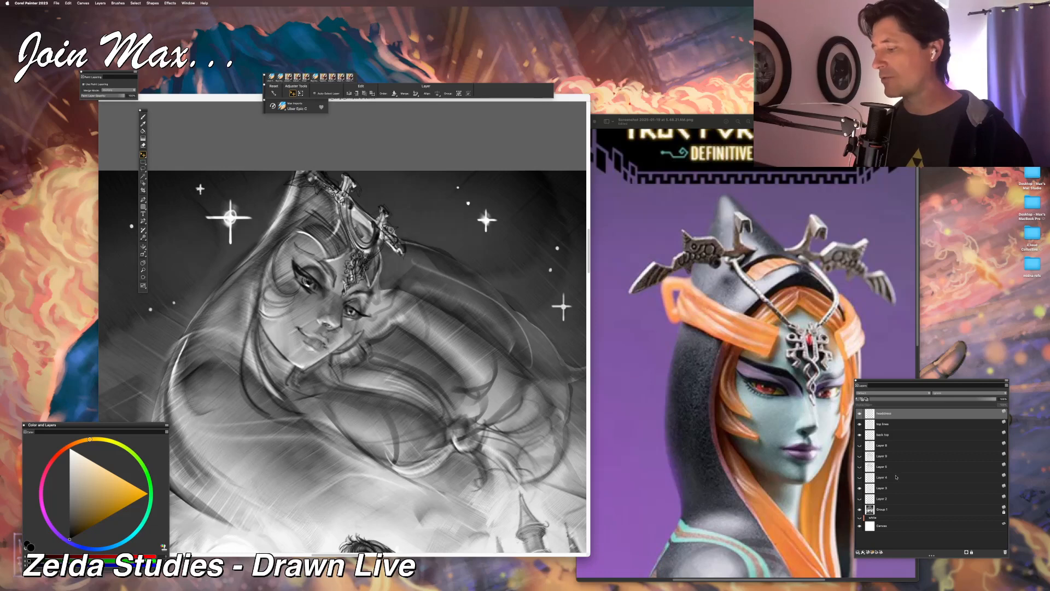
{"action": "left_click", "coordinate": [860, 509]}
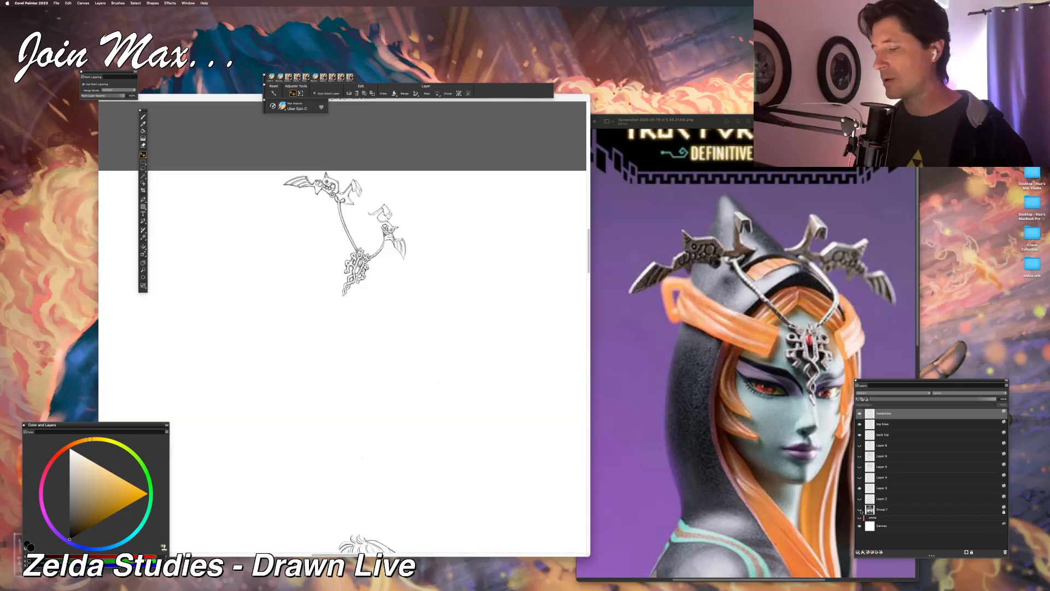
Step: Delete the layer directly below "back top" and show the portrait line layer that sits beneath it
{"action": "left_click", "coordinate": [859, 446]}
{"action": "left_click", "coordinate": [859, 445]}
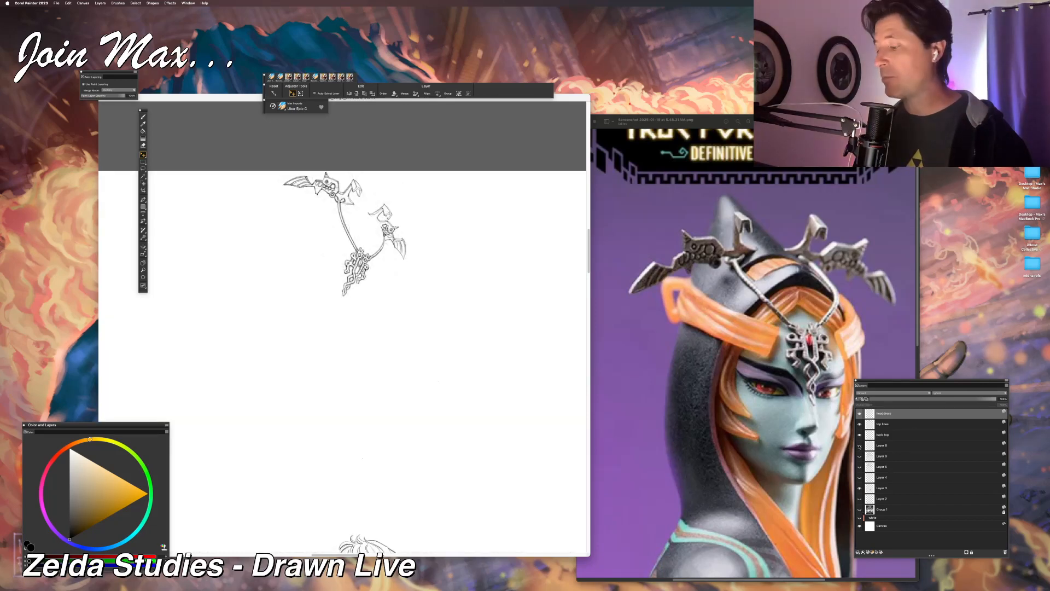
{"action": "left_click", "coordinate": [870, 446]}
{"action": "left_click", "coordinate": [1004, 552]}
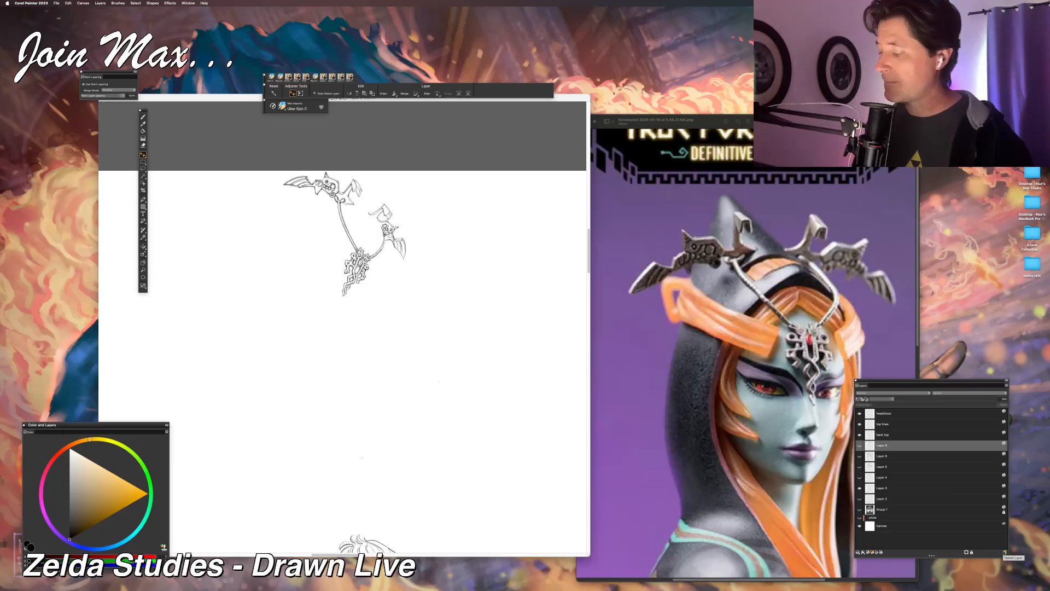
{"action": "left_click", "coordinate": [859, 446]}
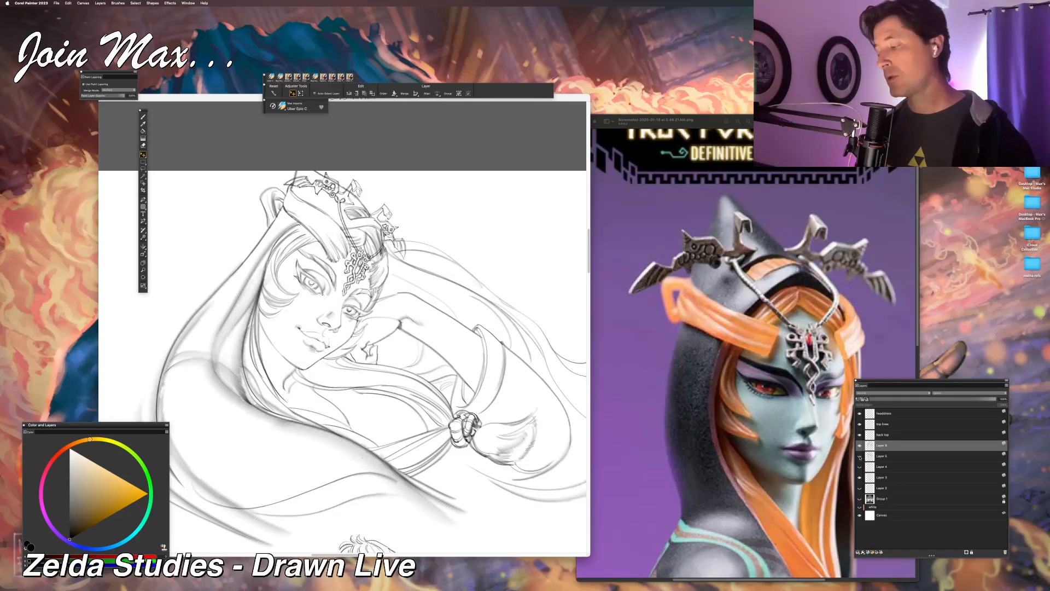
Step: Toggle the "top lines" layer to check what it holds, and make it the active layer
{"action": "left_click", "coordinate": [859, 424]}
{"action": "left_click", "coordinate": [859, 423]}
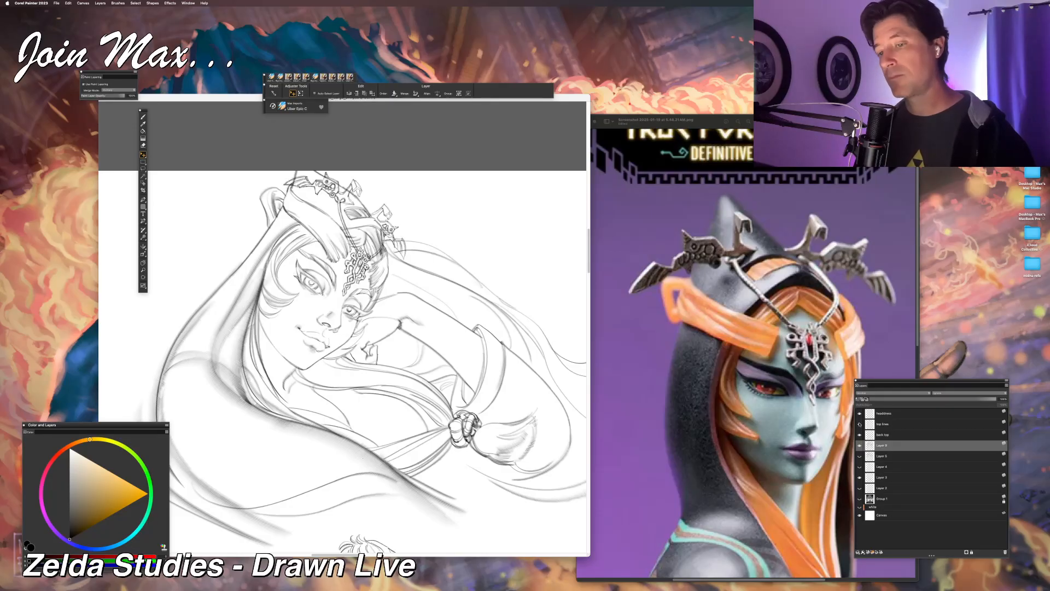
{"action": "left_click", "coordinate": [864, 424]}
{"action": "scroll", "coordinate": [474, 355], "scroll_direction": "up", "scroll_amount": 3}
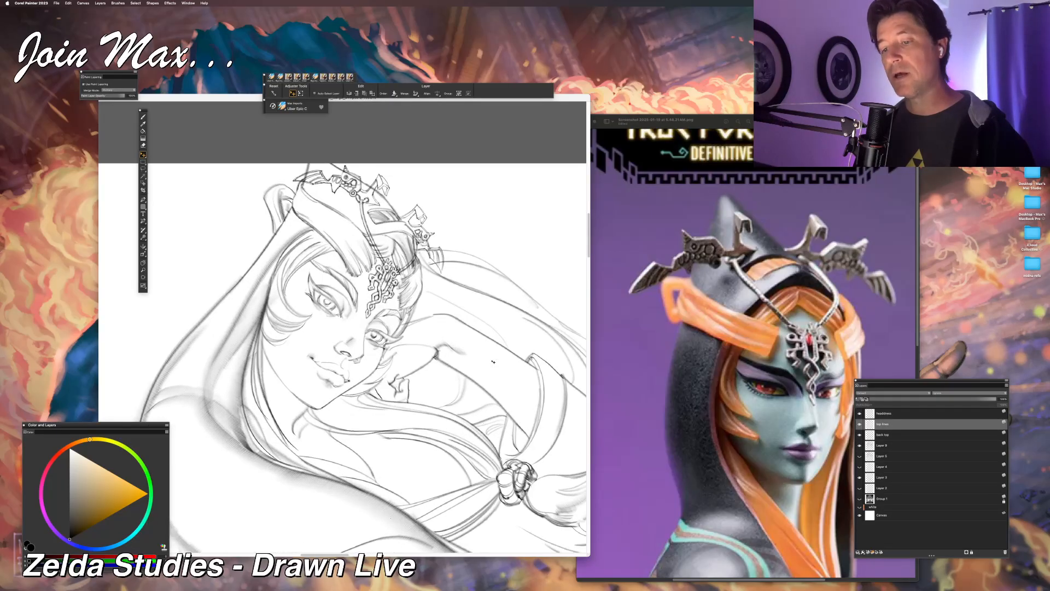
{"action": "left_click_drag", "start_coordinate": [474, 355], "coordinate": [470, 365]}
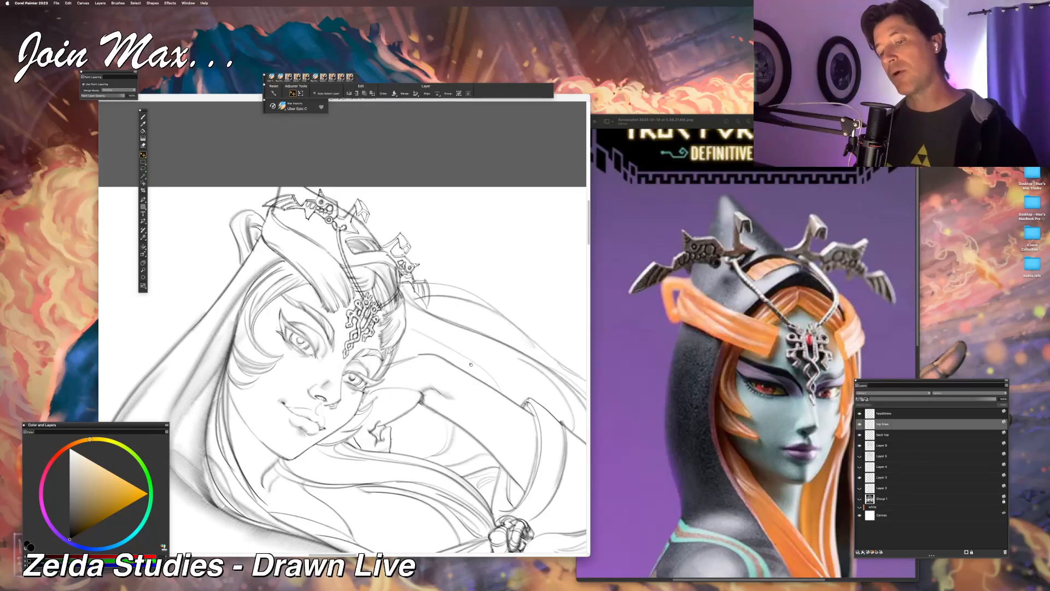
Step: Lasso the "top lines" strokes just above the forehead ornament and reposition them slightly with a free transform
{"action": "key", "text": "l"}
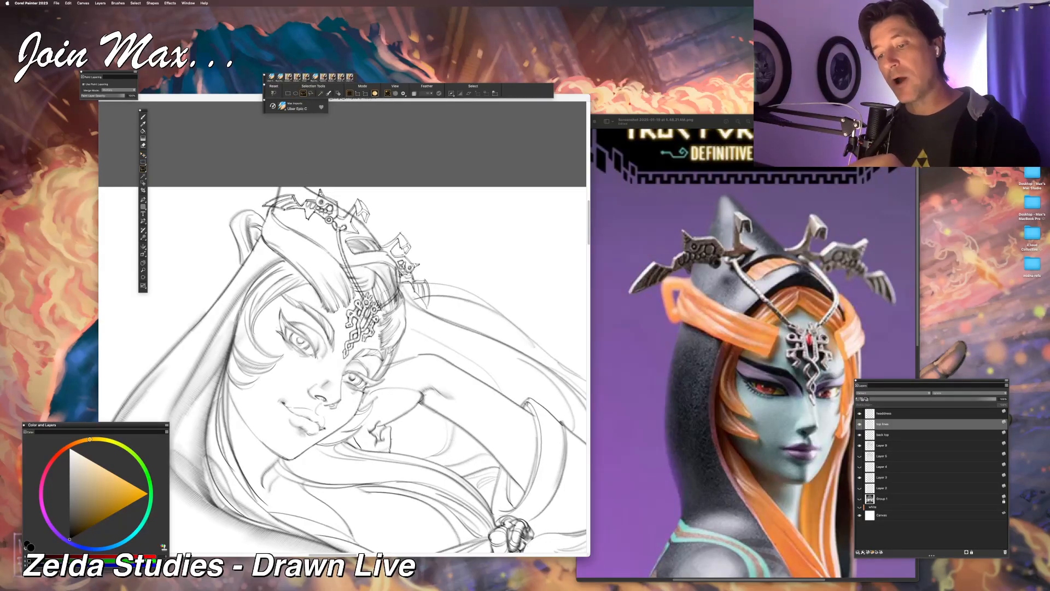
{"action": "mouse_move", "coordinate": [391, 285]}
{"action": "left_mouse_down"}
{"action": "mouse_move", "coordinate": [380, 302]}
{"action": "mouse_move", "coordinate": [383, 282]}
{"action": "mouse_move", "coordinate": [365, 274]}
{"action": "left_mouse_up"}
{"action": "key", "text": "f"}
{"action": "left_click", "coordinate": [388, 292]}
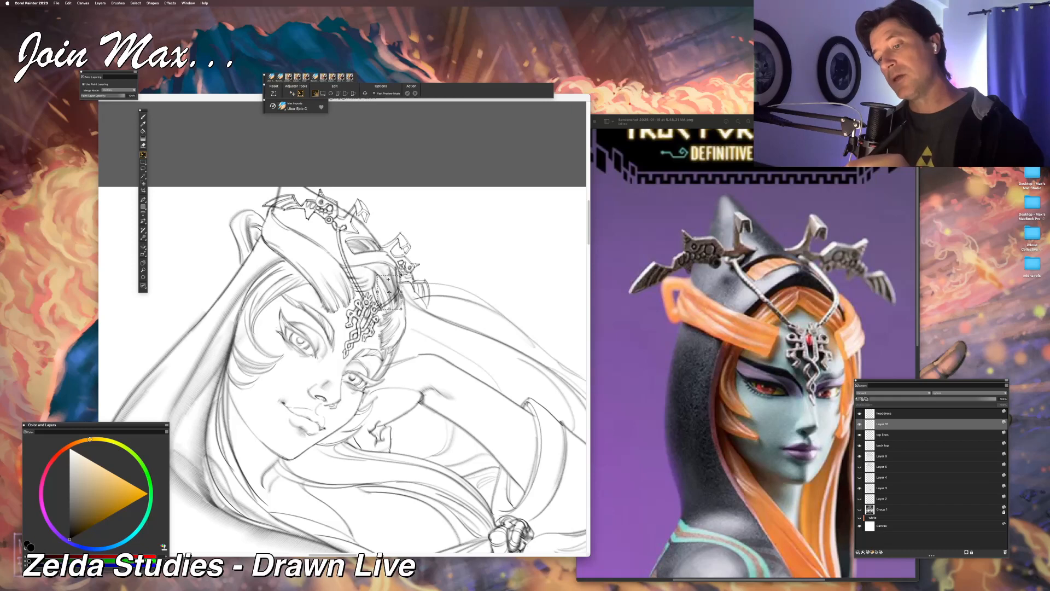
{"action": "left_click_drag", "start_coordinate": [389, 275], "coordinate": [390, 279]}
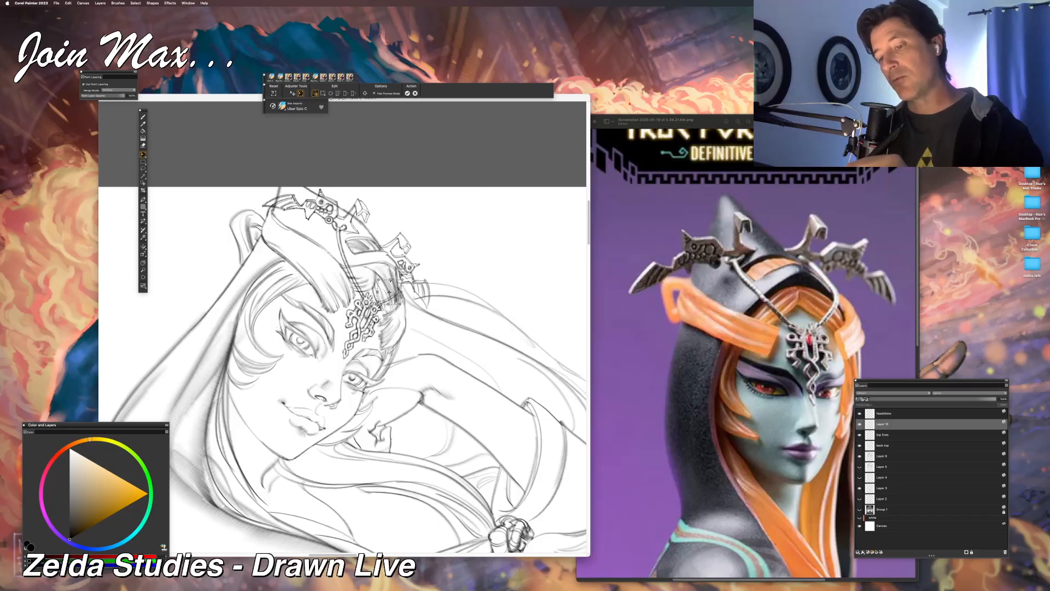
{"action": "left_click_drag", "start_coordinate": [389, 289], "coordinate": [389, 294]}
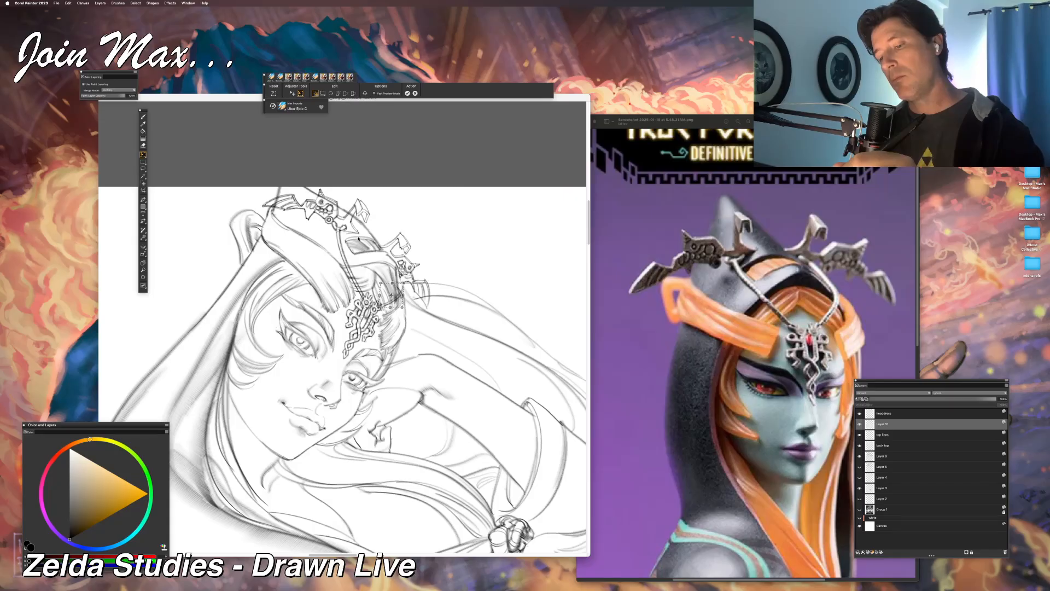
{"action": "left_click_drag", "start_coordinate": [391, 294], "coordinate": [387, 292]}
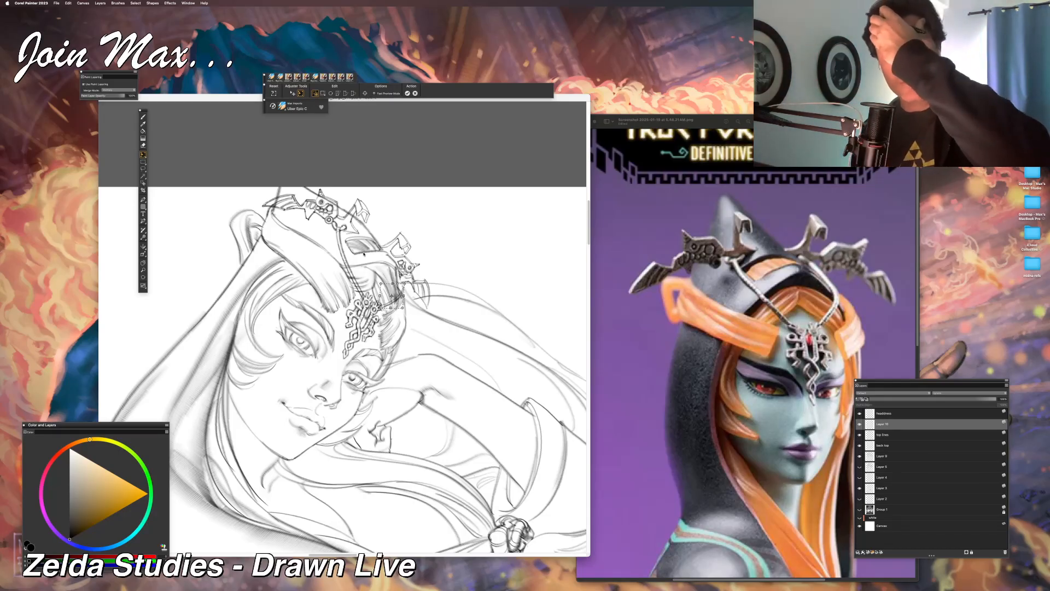
{"action": "key", "text": "b"}
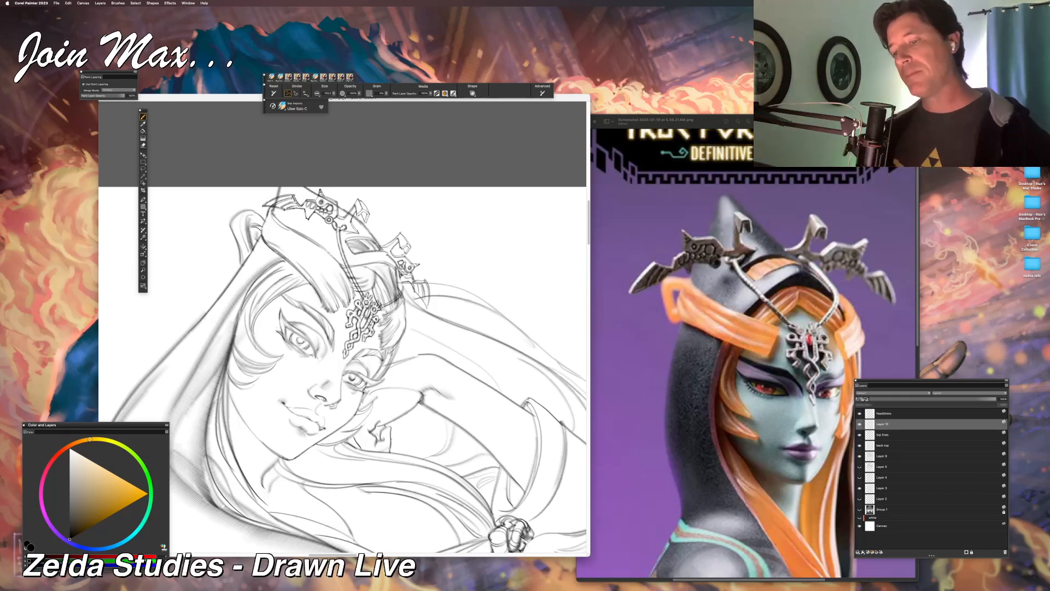
{"action": "key", "text": "f"}
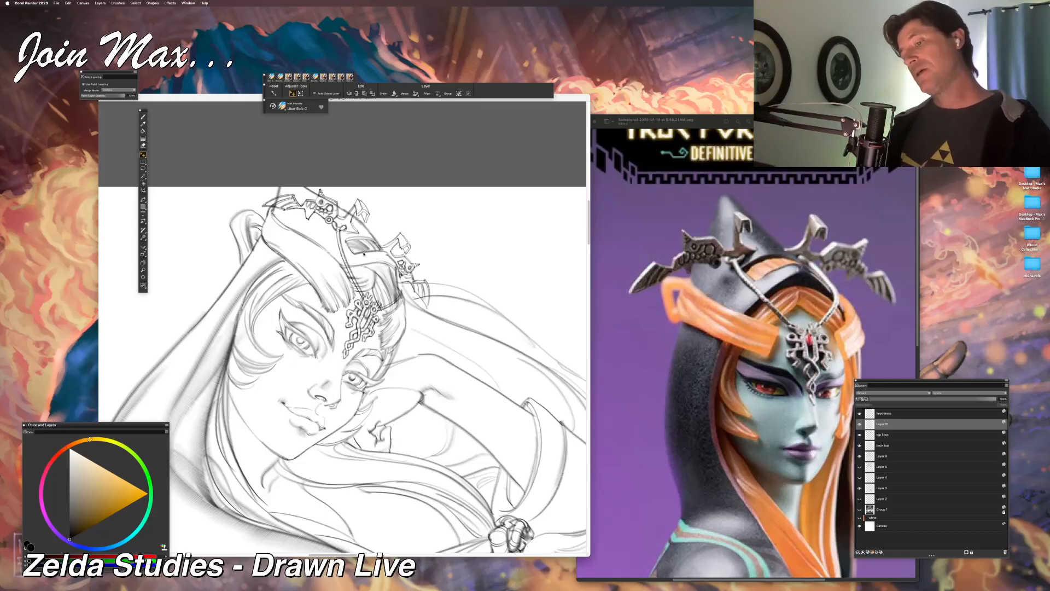
{"action": "key", "text": "n"}
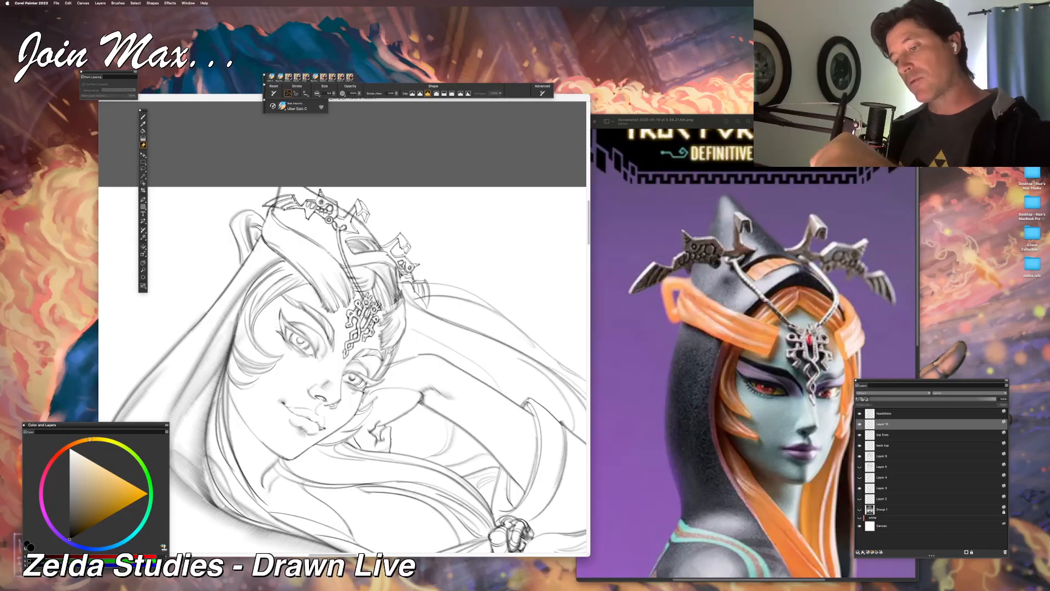
{"action": "key", "text": "b"}
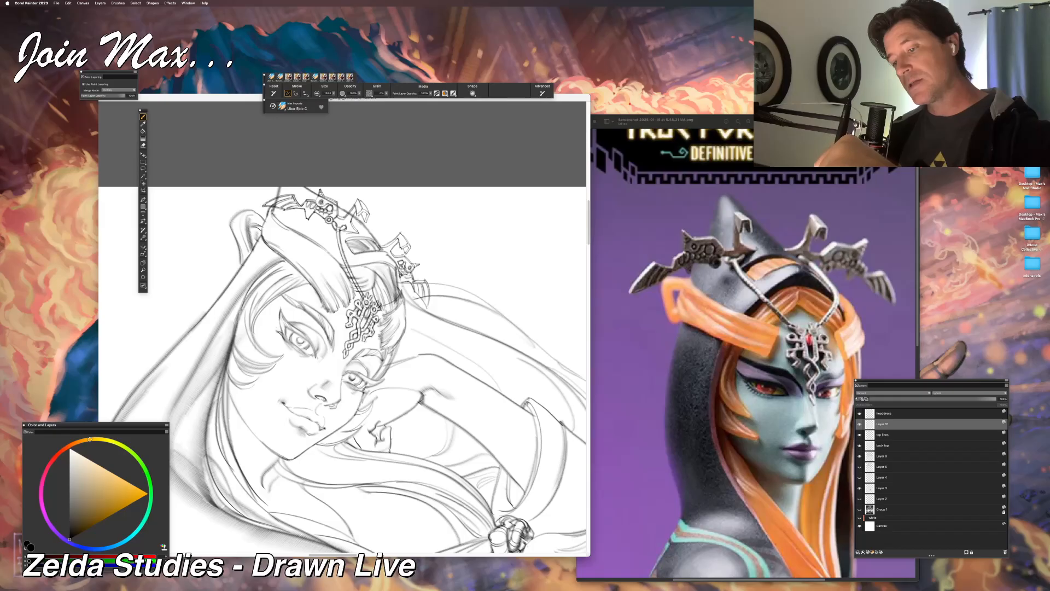
{"action": "left_click_drag", "start_coordinate": [381, 309], "coordinate": [394, 300]}
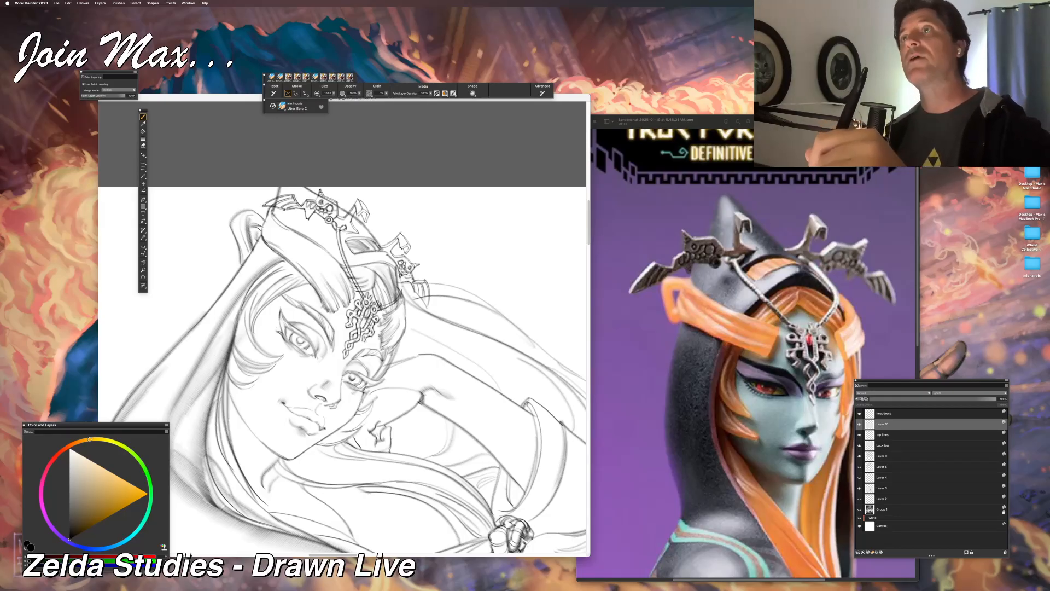
{"action": "key", "text": "n"}
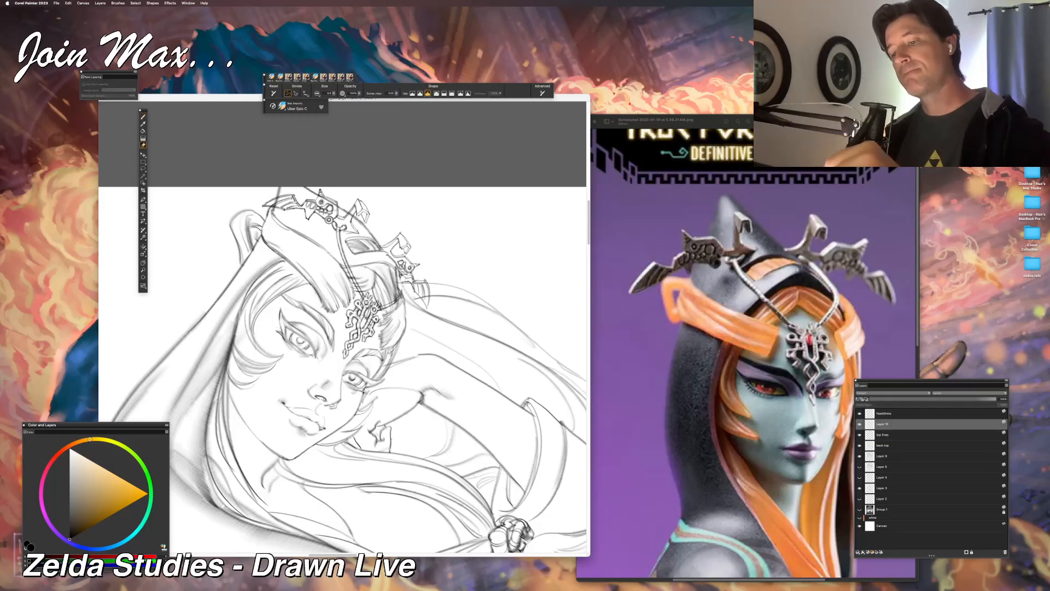
{"action": "key", "text": "b"}
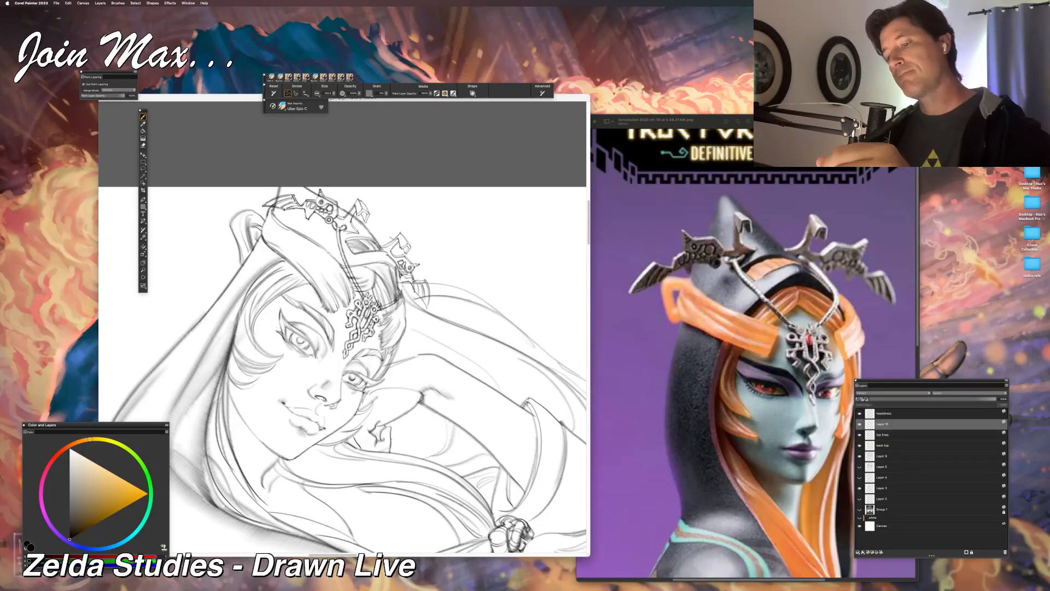
{"action": "key", "text": "n"}
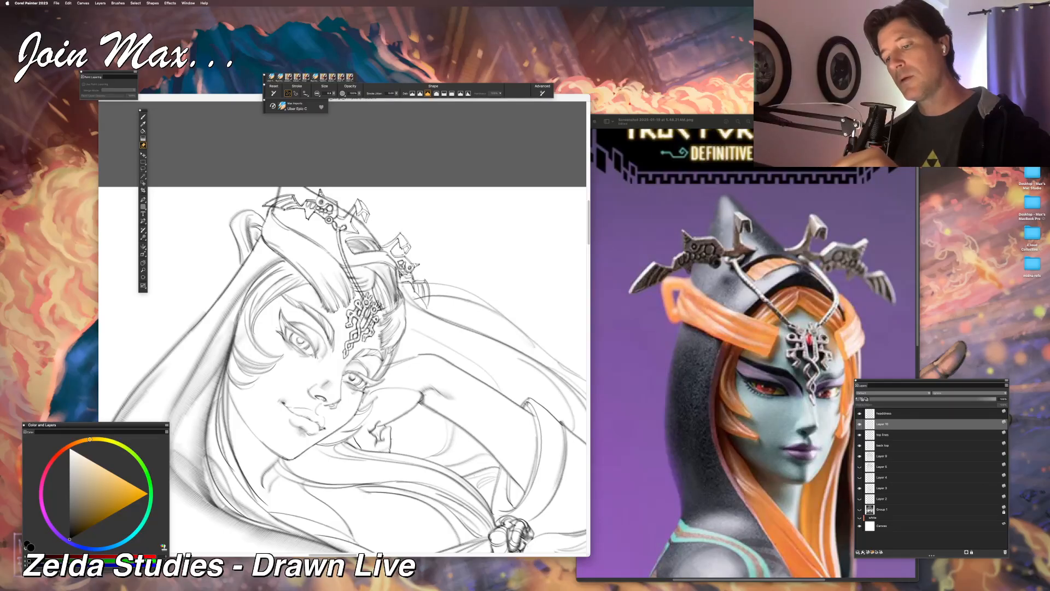
{"action": "key", "text": "b"}
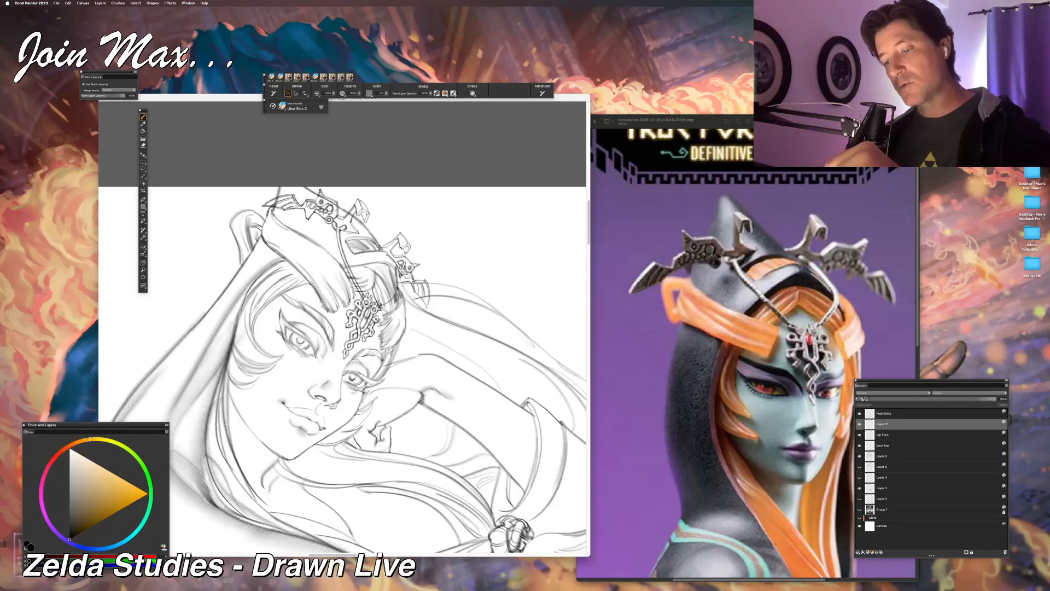
{"action": "key", "text": "super+z"}
{"action": "key", "text": "super+z"}
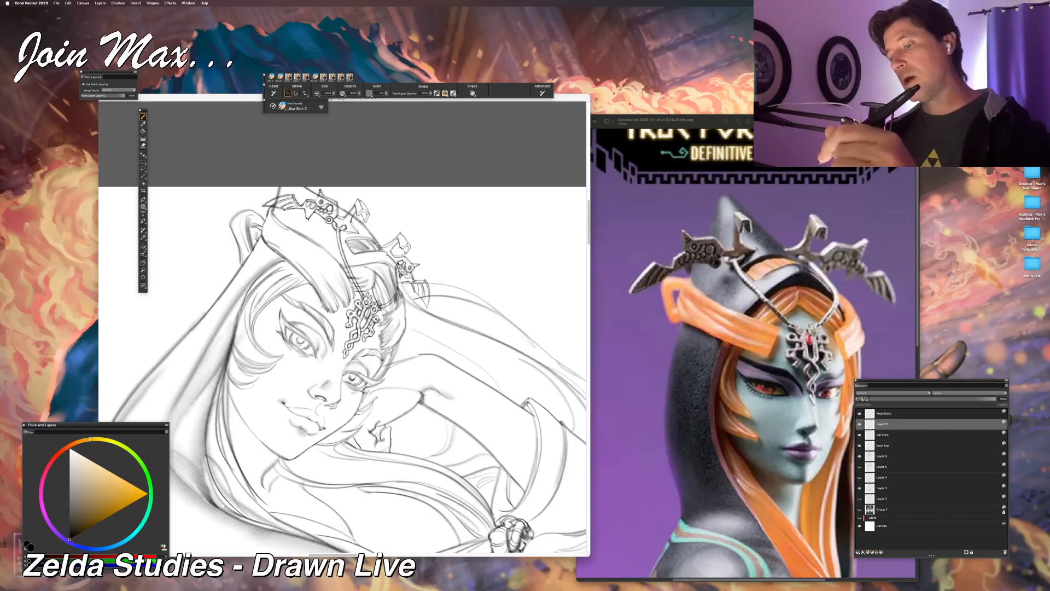
{"action": "key", "text": "super+minus"}
{"action": "key", "text": "super+minus"}
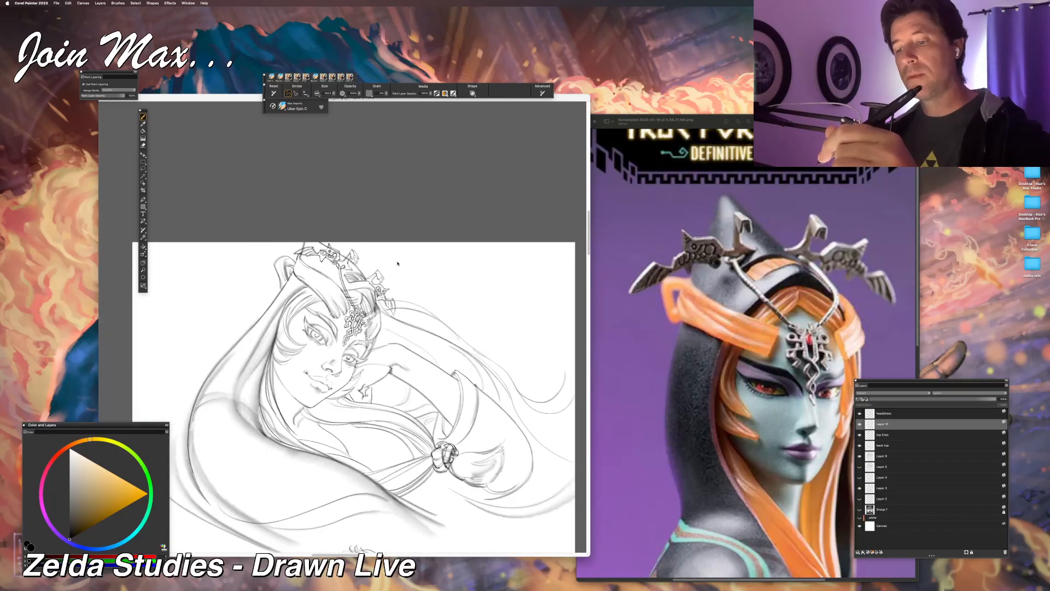
{"action": "key", "text": "super+equal"}
{"action": "key", "text": "super+equal"}
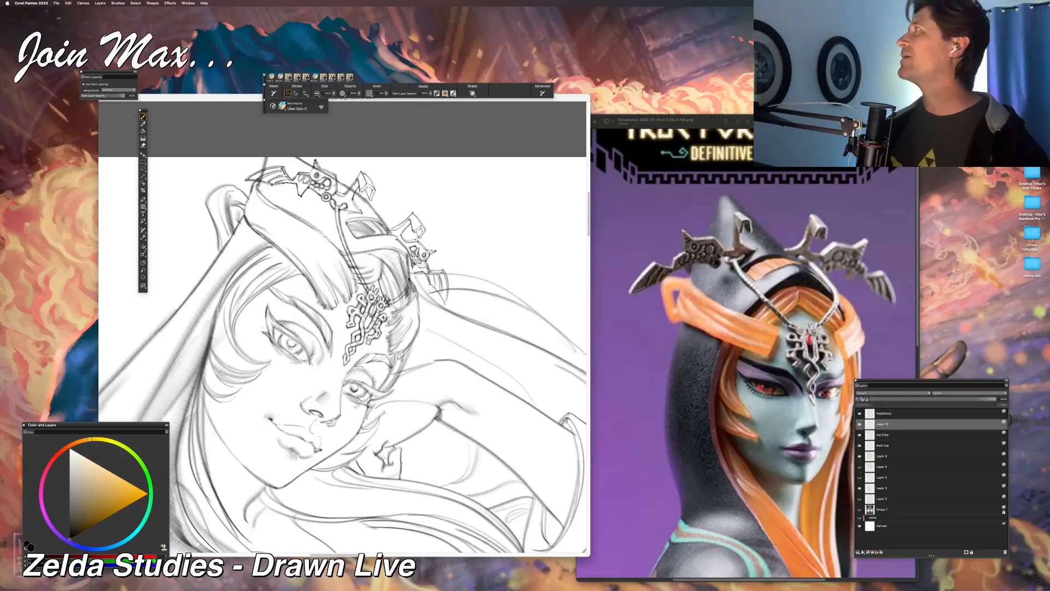
{"action": "key", "text": "super+Tab"}
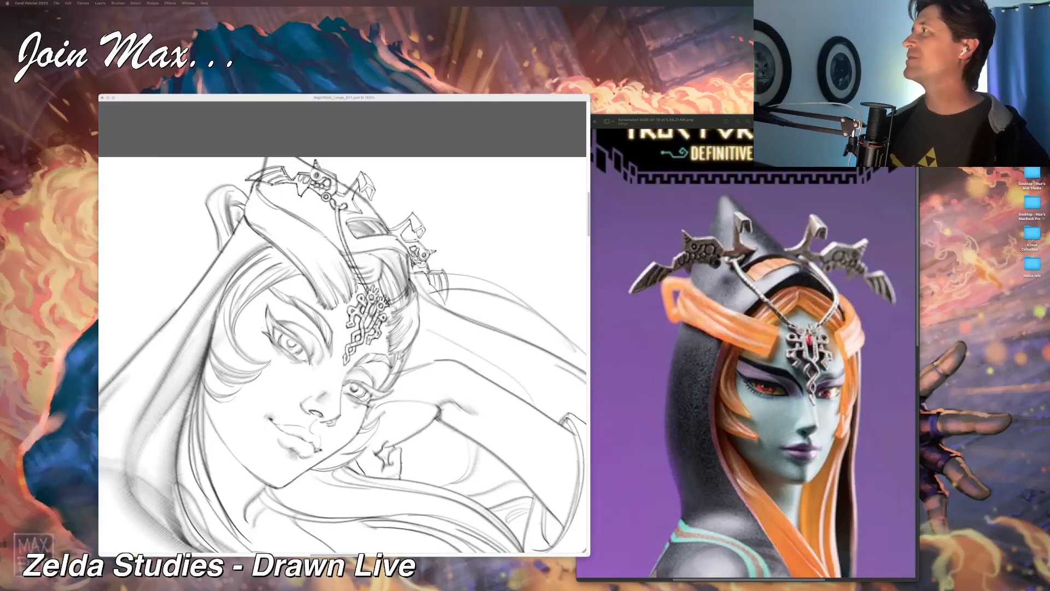
{"action": "key", "text": "super+Tab"}
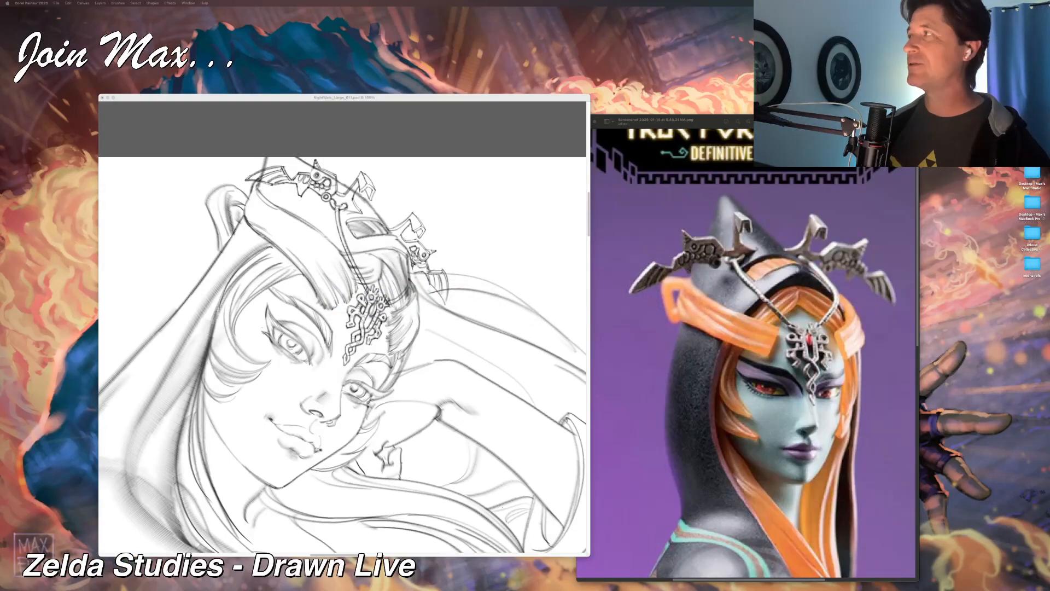
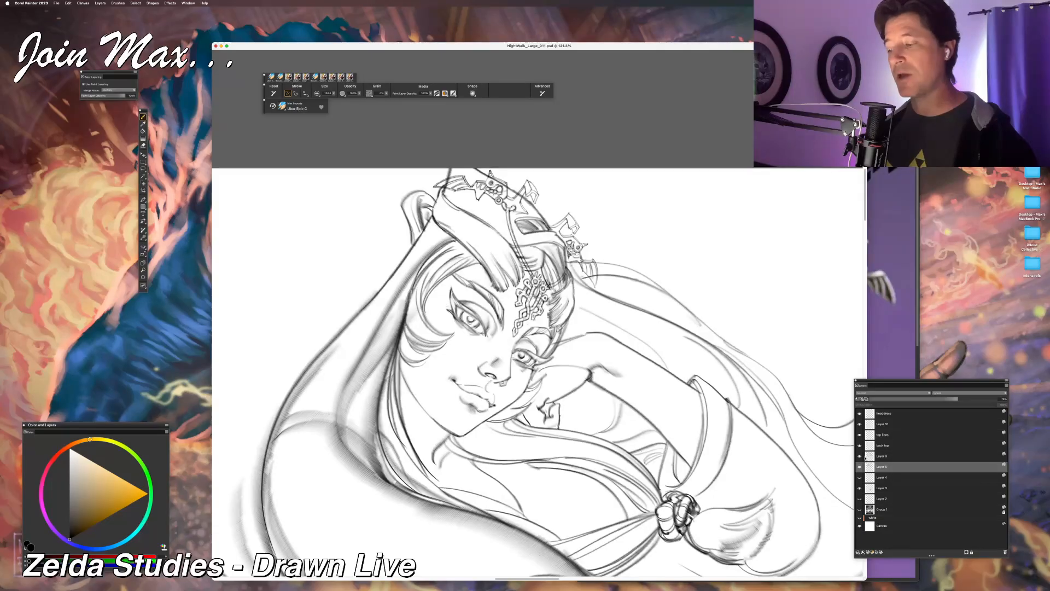
Step: Merge the two layers directly below "back top" and toggle the merged layer's visibility to check which lines it holds
{"action": "left_click", "coordinate": [876, 457]}
{"action": "left_click", "coordinate": [877, 467], "text": "shift"}
{"action": "key", "text": "super+e"}
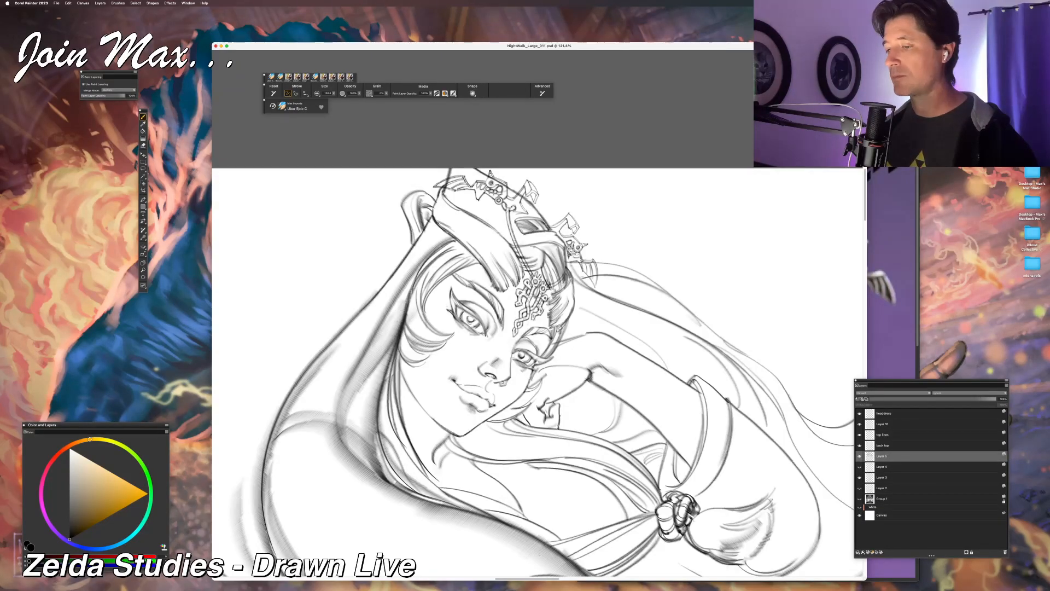
{"action": "scroll", "coordinate": [639, 359], "scroll_direction": "up", "scroll_amount": 3}
{"action": "scroll", "coordinate": [639, 359], "scroll_direction": "up", "scroll_amount": 3}
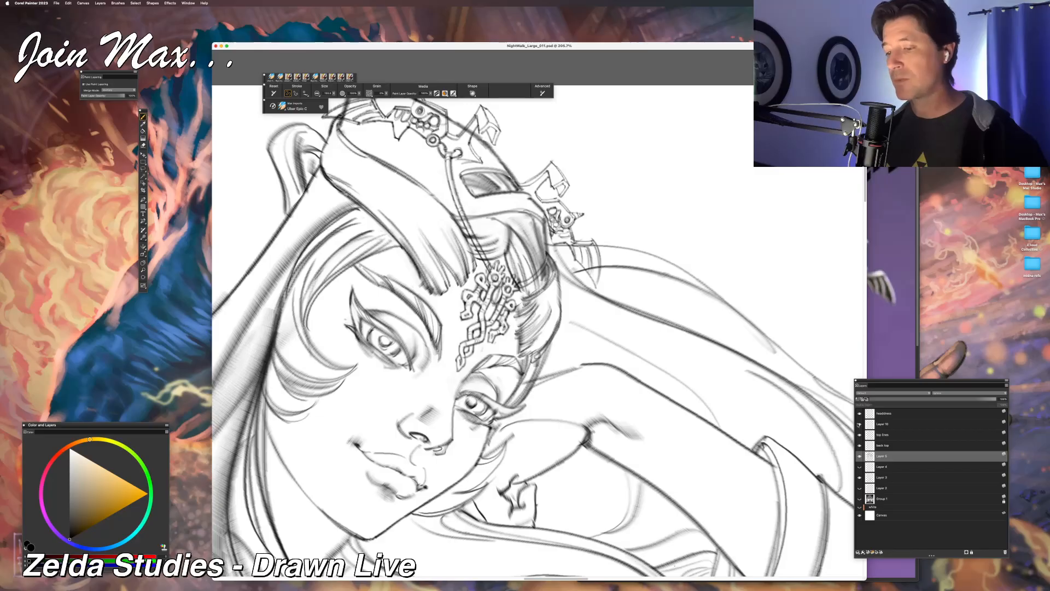
{"action": "left_click", "coordinate": [859, 456]}
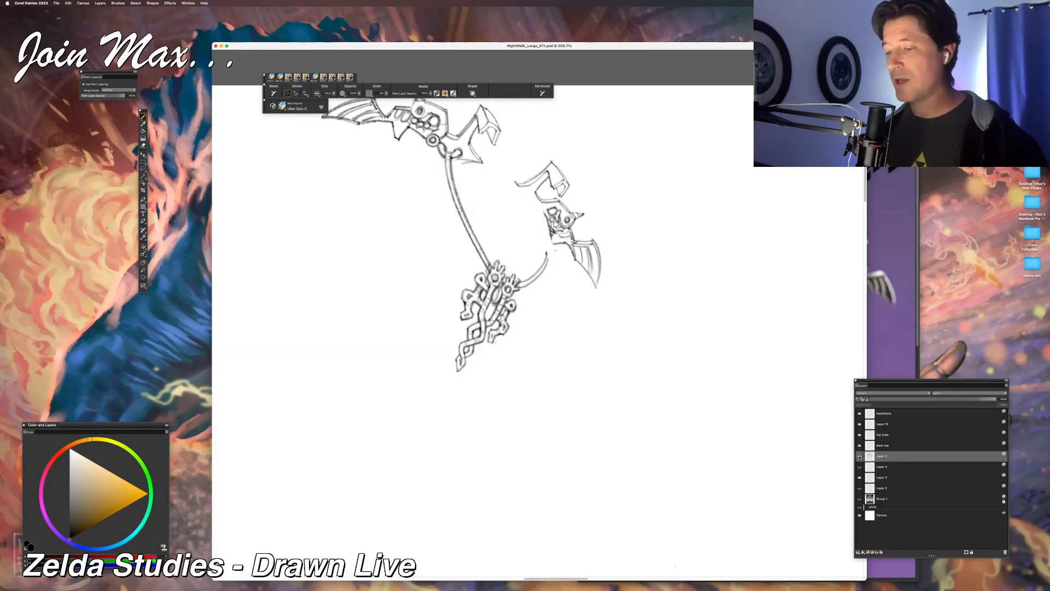
{"action": "left_click", "coordinate": [859, 455]}
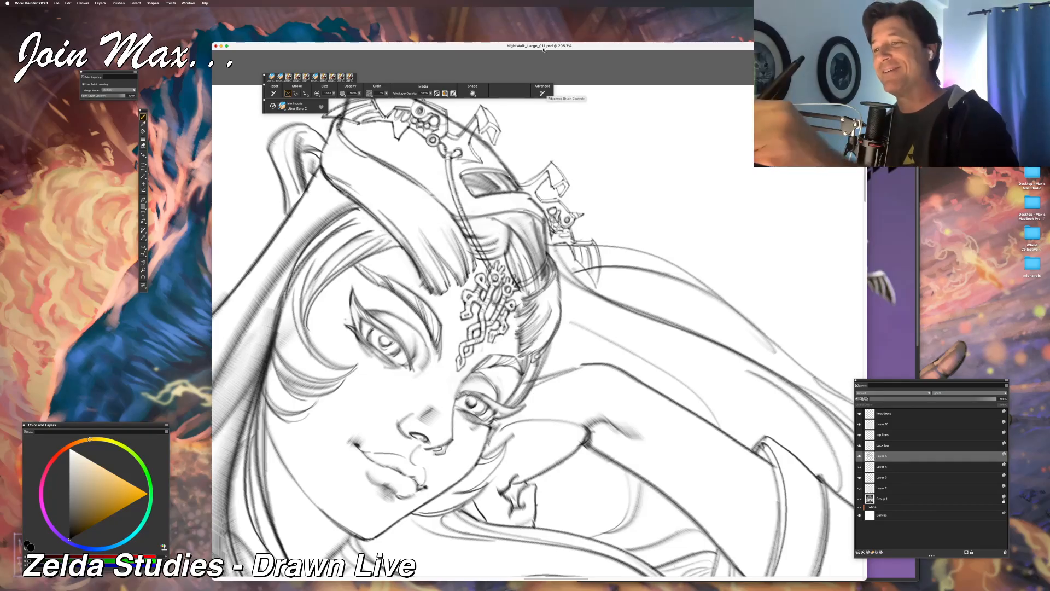
{"action": "key", "text": "n"}
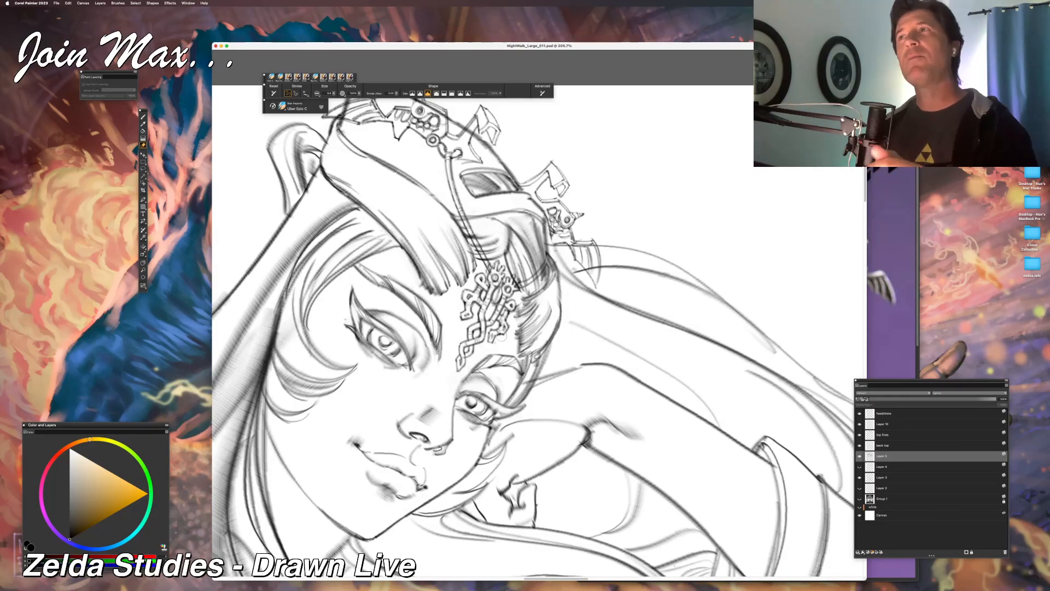
{"action": "key", "text": "b"}
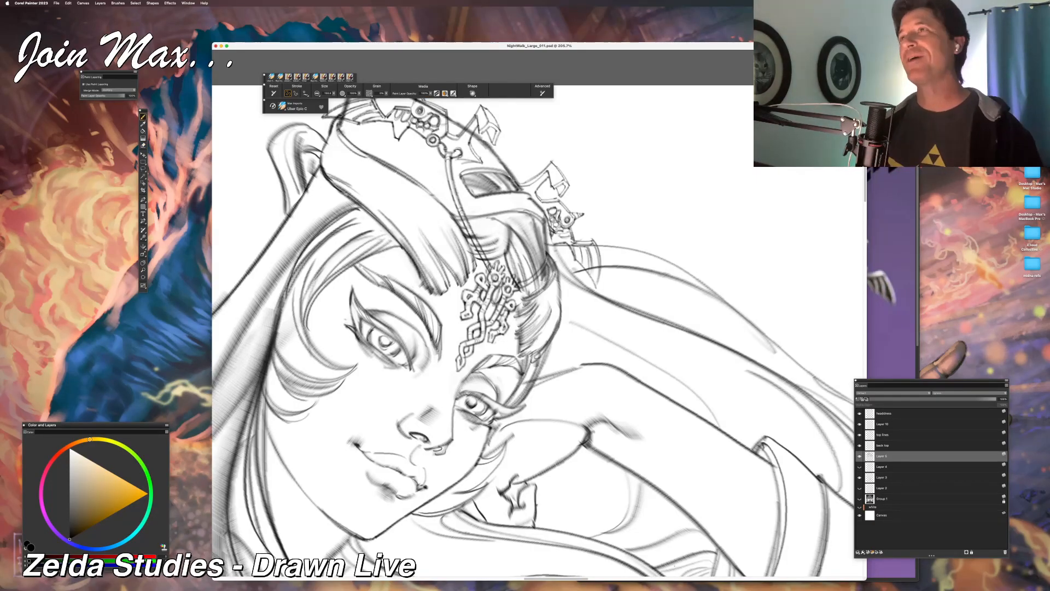
{"action": "scroll", "coordinate": [533, 328], "scroll_direction": "down", "scroll_amount": 5}
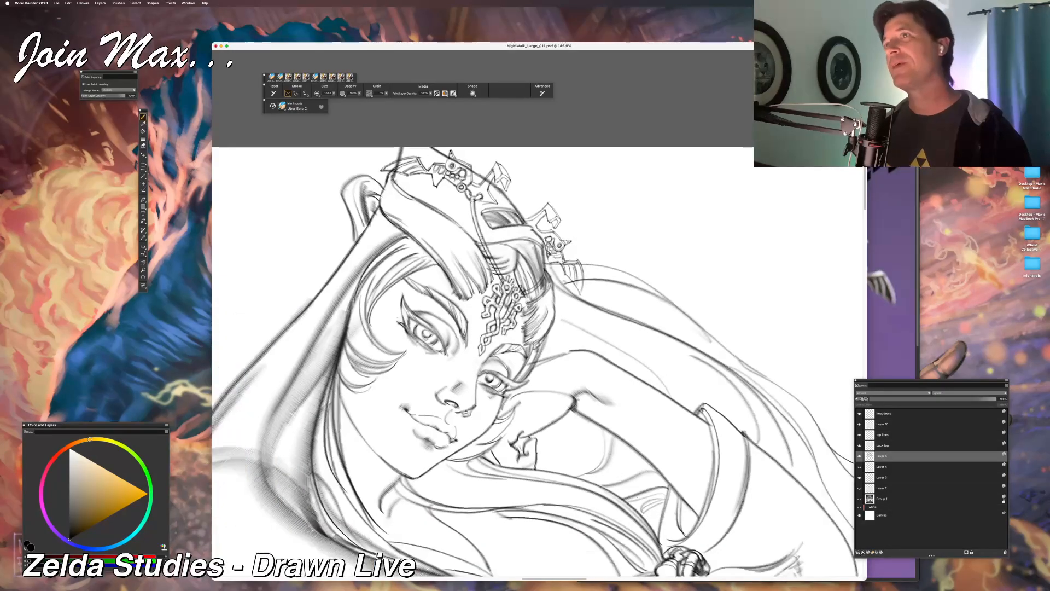
{"action": "scroll", "coordinate": [533, 328], "scroll_direction": "up", "scroll_amount": 2}
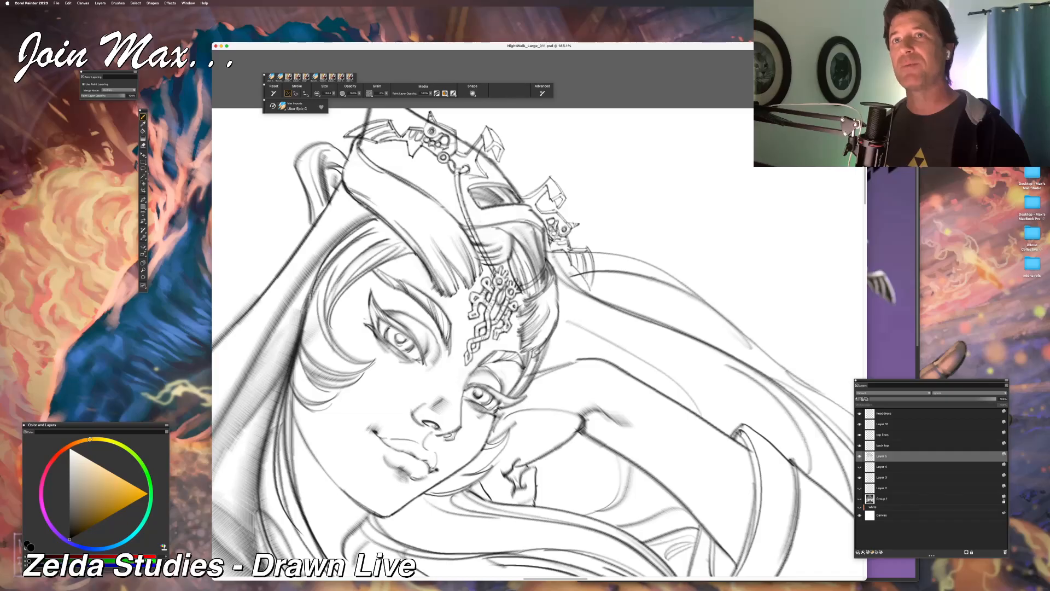
{"action": "scroll", "coordinate": [534, 328], "scroll_direction": "up", "scroll_amount": 2}
{"action": "scroll", "coordinate": [533, 328], "scroll_direction": "up", "scroll_amount": 1}
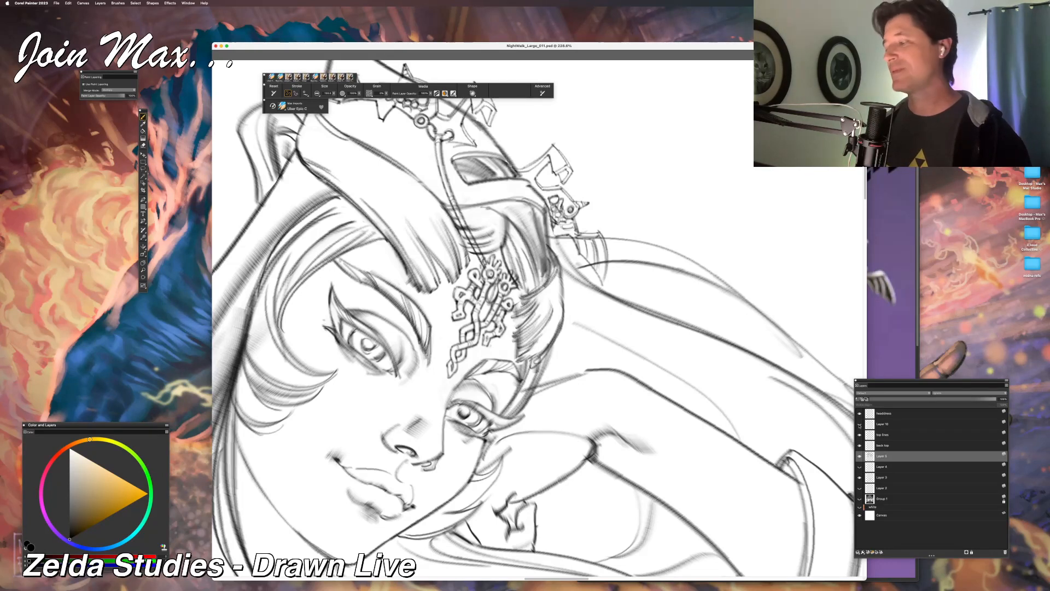
Step: Toggle the headdress layer and the merged portrait line layer to check which strokes belong to each
{"action": "left_click", "coordinate": [860, 413]}
{"action": "left_click", "coordinate": [859, 413]}
{"action": "left_click", "coordinate": [860, 413]}
{"action": "left_click", "coordinate": [860, 413]}
{"action": "left_click", "coordinate": [859, 413]}
{"action": "left_click", "coordinate": [859, 414]}
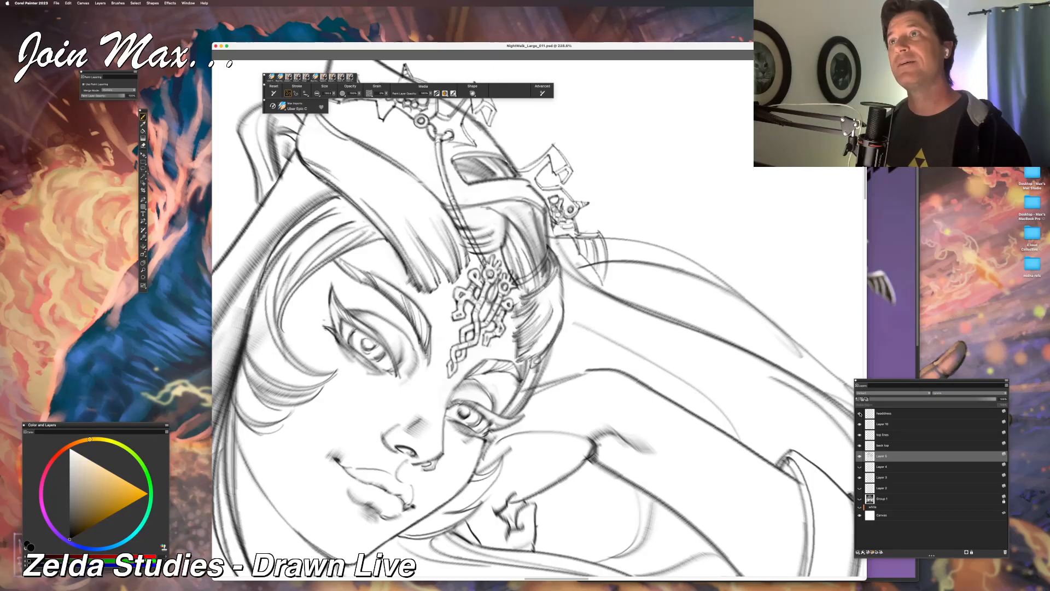
{"action": "left_click", "coordinate": [859, 457]}
{"action": "left_click", "coordinate": [859, 456]}
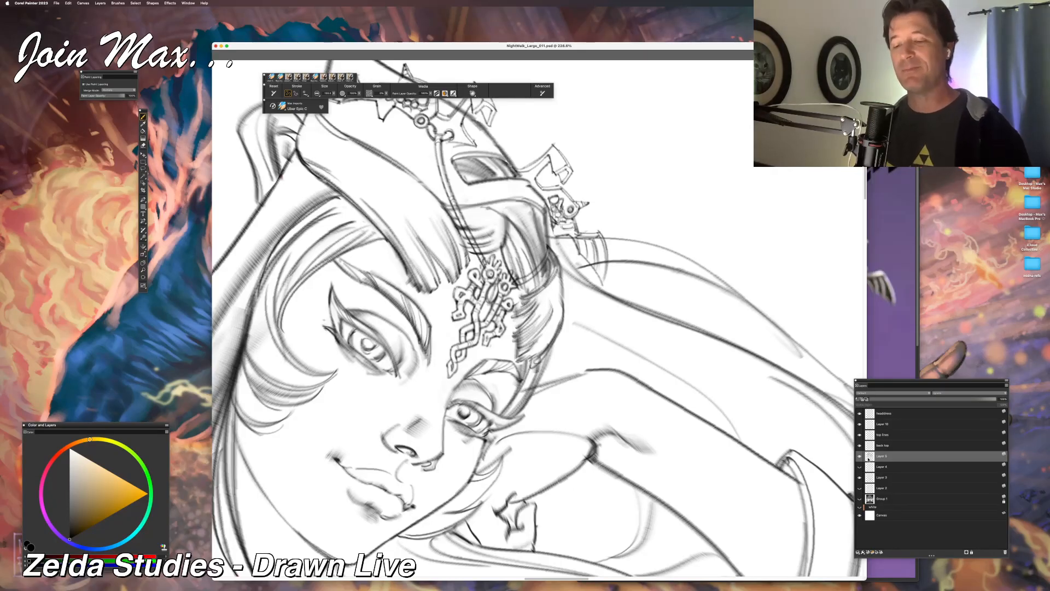
Step: Lasso both eyes on the merged portrait line layer and paste a copy of them as a new layer above it
{"action": "key", "text": "l"}
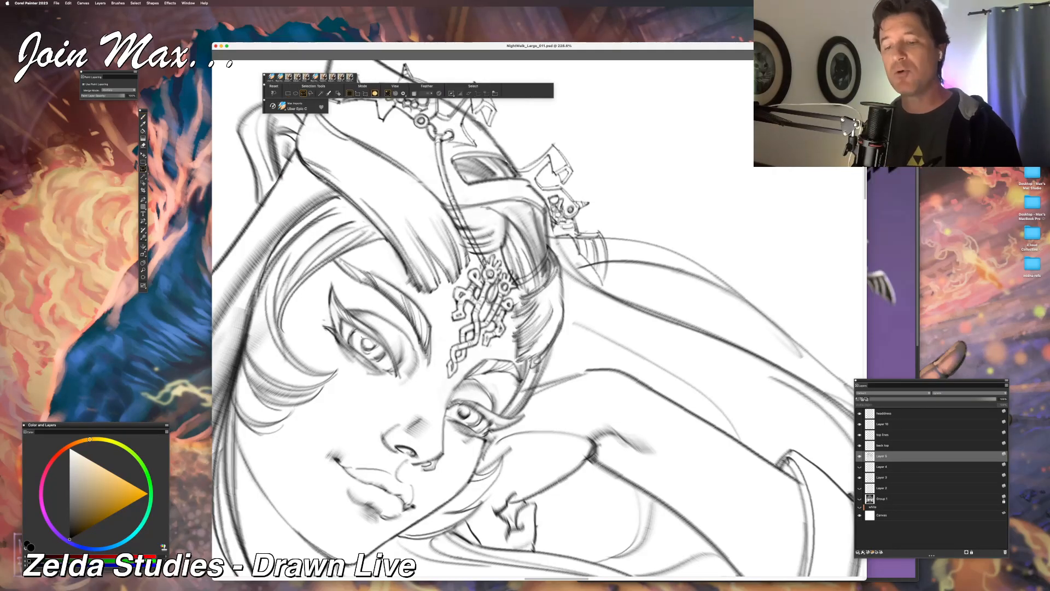
{"action": "mouse_move", "coordinate": [359, 335]}
{"action": "left_mouse_down"}
{"action": "mouse_move", "coordinate": [377, 342]}
{"action": "mouse_move", "coordinate": [361, 353]}
{"action": "left_mouse_up"}
{"action": "mouse_move", "coordinate": [462, 408]}
{"action": "left_mouse_down"}
{"action": "mouse_move", "coordinate": [465, 422]}
{"action": "mouse_move", "coordinate": [456, 408]}
{"action": "left_mouse_up"}
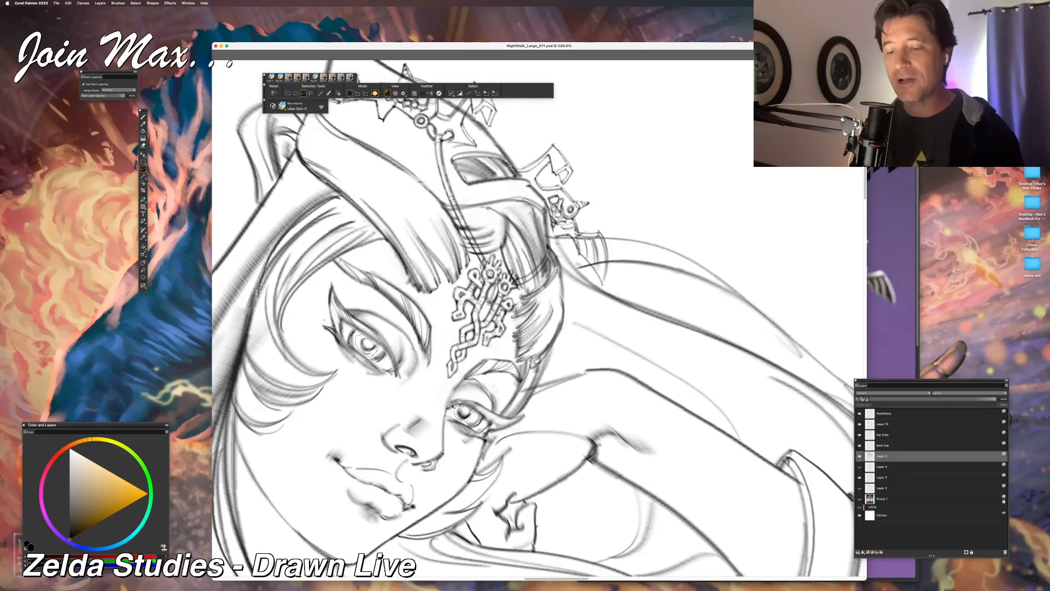
{"action": "key", "text": "super+c"}
{"action": "key", "text": "super+v"}
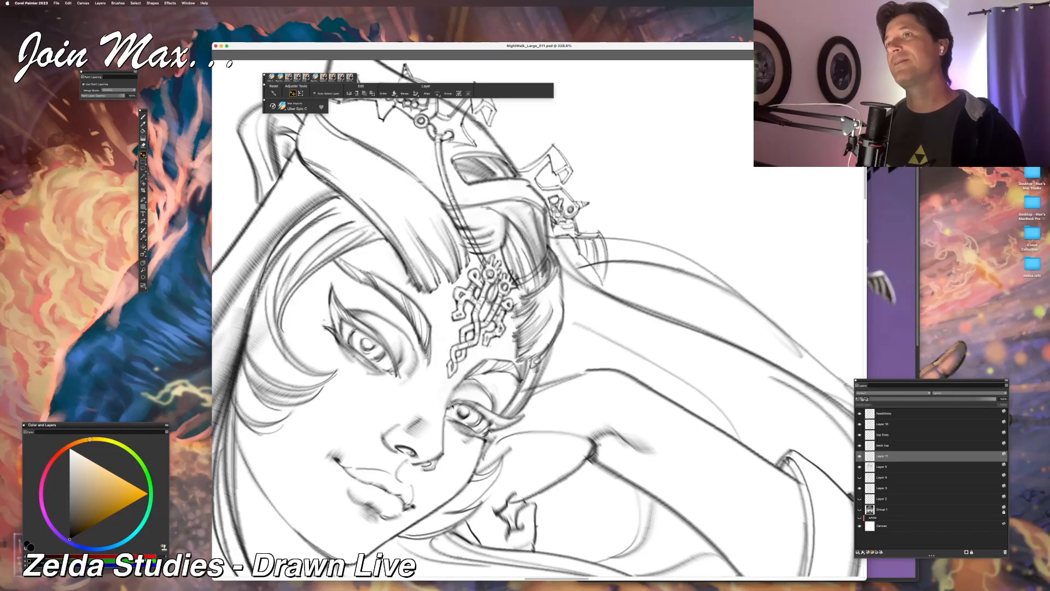
Step: Examine the portrait's face and headdress both up close and within the whole figure composition
{"action": "scroll", "coordinate": [452, 404], "scroll_direction": "down", "scroll_amount": 3}
{"action": "scroll", "coordinate": [443, 404], "scroll_direction": "down", "scroll_amount": 5}
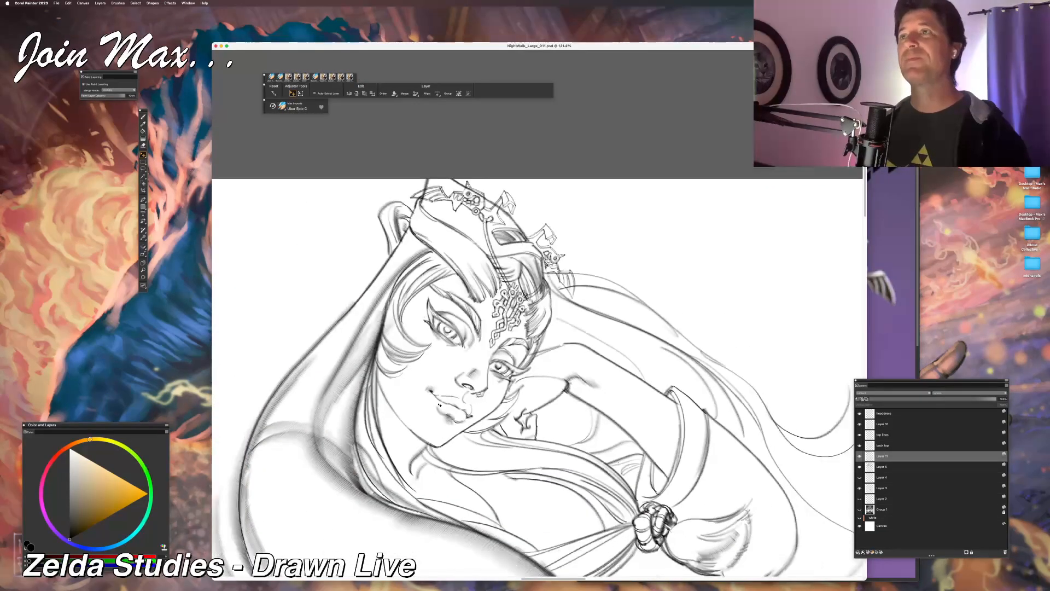
{"action": "scroll", "coordinate": [440, 404], "scroll_direction": "up", "scroll_amount": 1}
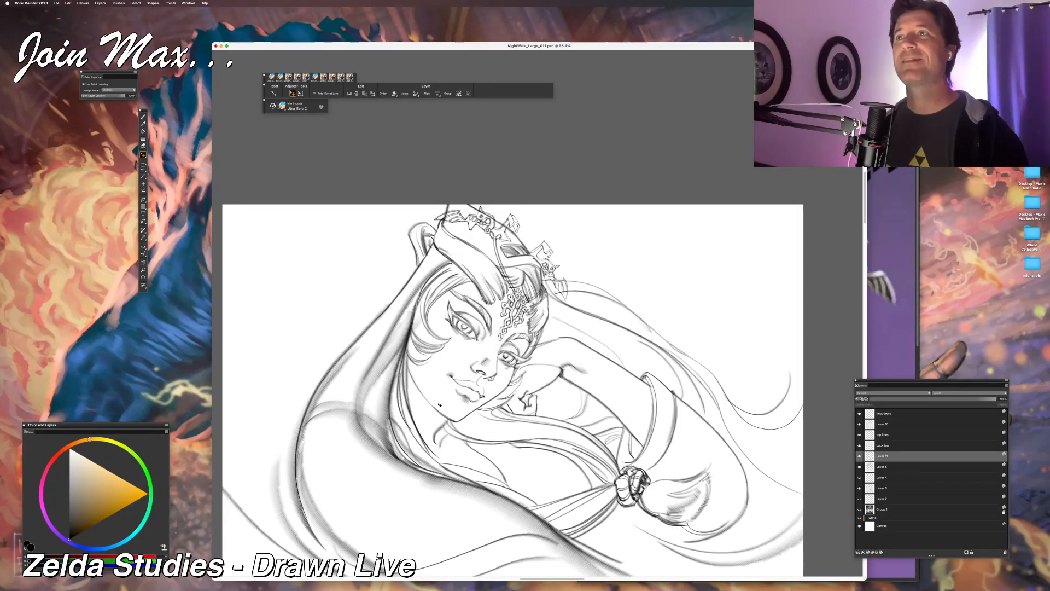
{"action": "scroll", "coordinate": [439, 405], "scroll_direction": "up", "scroll_amount": 5}
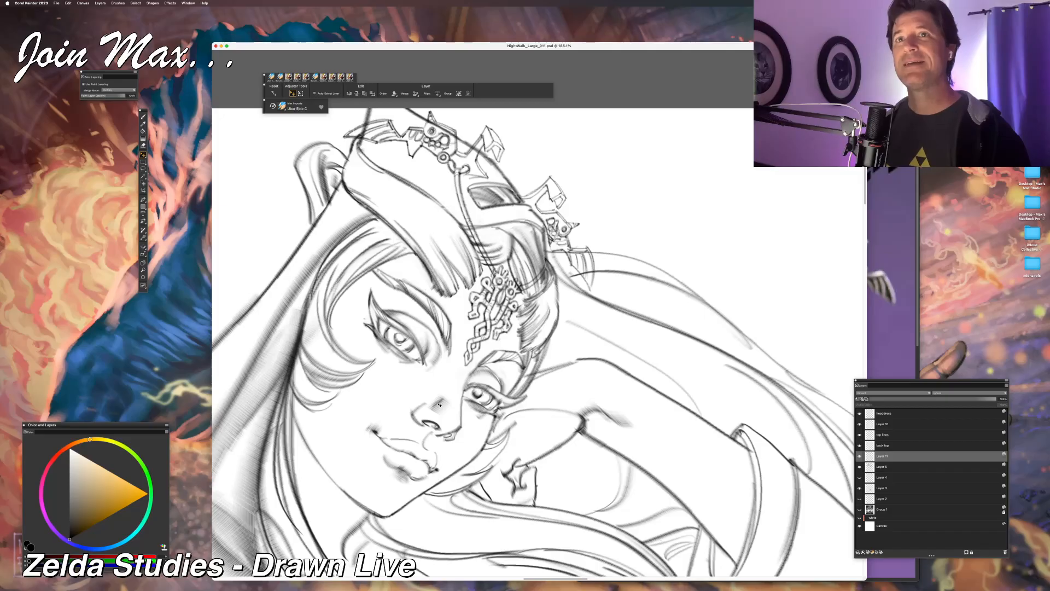
{"action": "scroll", "coordinate": [439, 405], "scroll_direction": "down", "scroll_amount": 5}
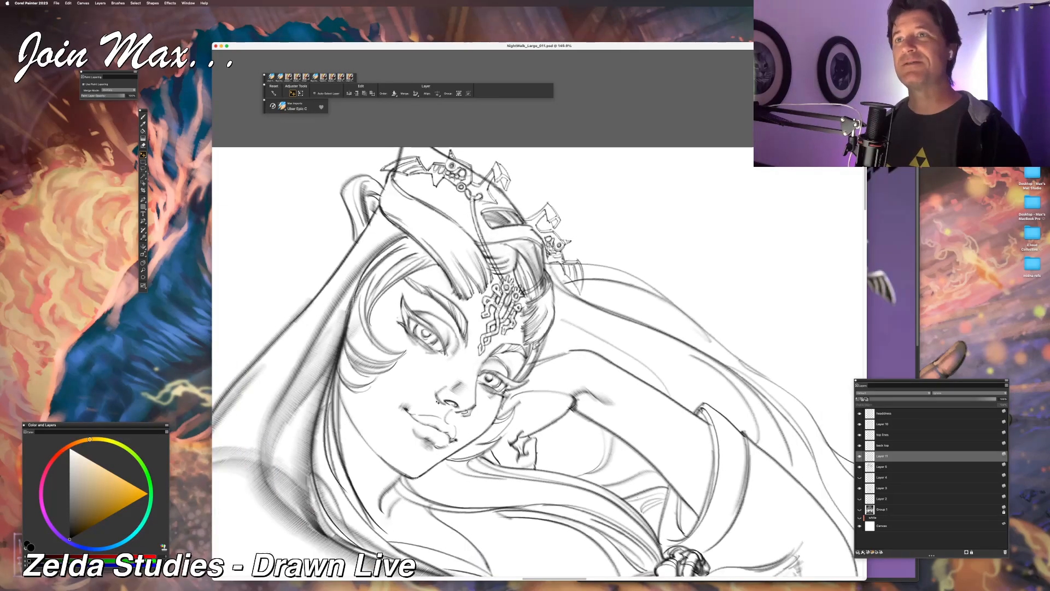
{"action": "scroll", "coordinate": [437, 403], "scroll_direction": "down", "scroll_amount": 3}
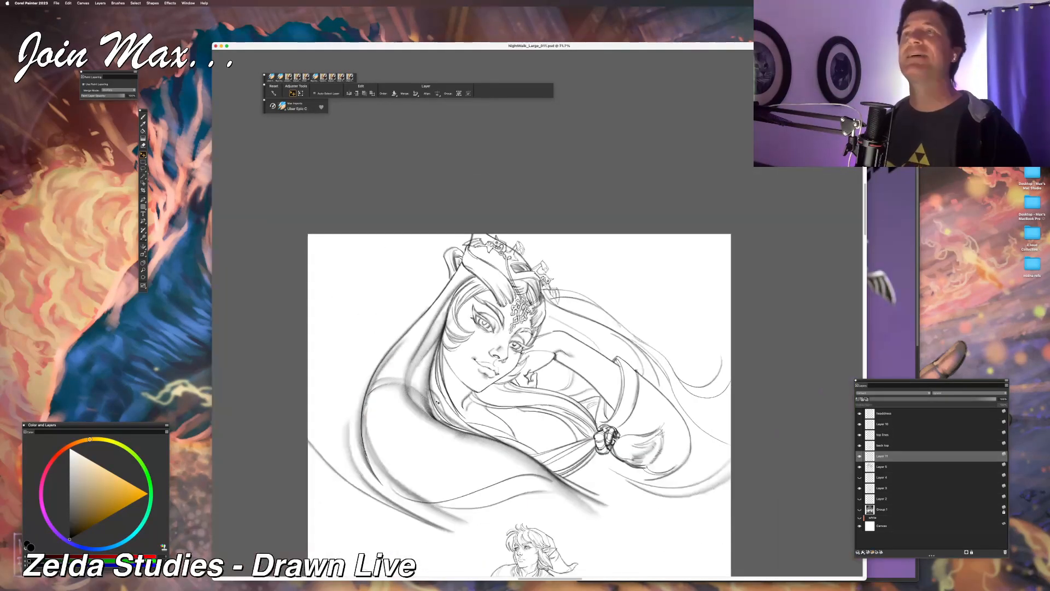
{"action": "scroll", "coordinate": [438, 402], "scroll_direction": "up", "scroll_amount": 3}
{"action": "scroll", "coordinate": [437, 403], "scroll_direction": "up", "scroll_amount": 4}
{"action": "scroll", "coordinate": [437, 403], "scroll_direction": "down", "scroll_amount": 2}
{"action": "scroll", "coordinate": [437, 403], "scroll_direction": "down", "scroll_amount": 3}
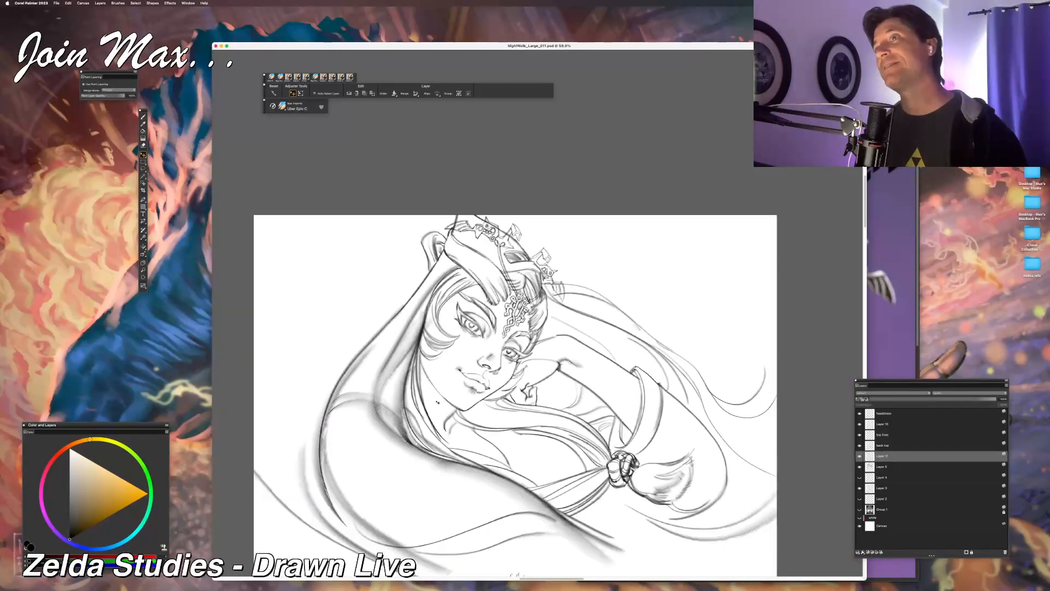
{"action": "scroll", "coordinate": [437, 403], "scroll_direction": "up", "scroll_amount": 2}
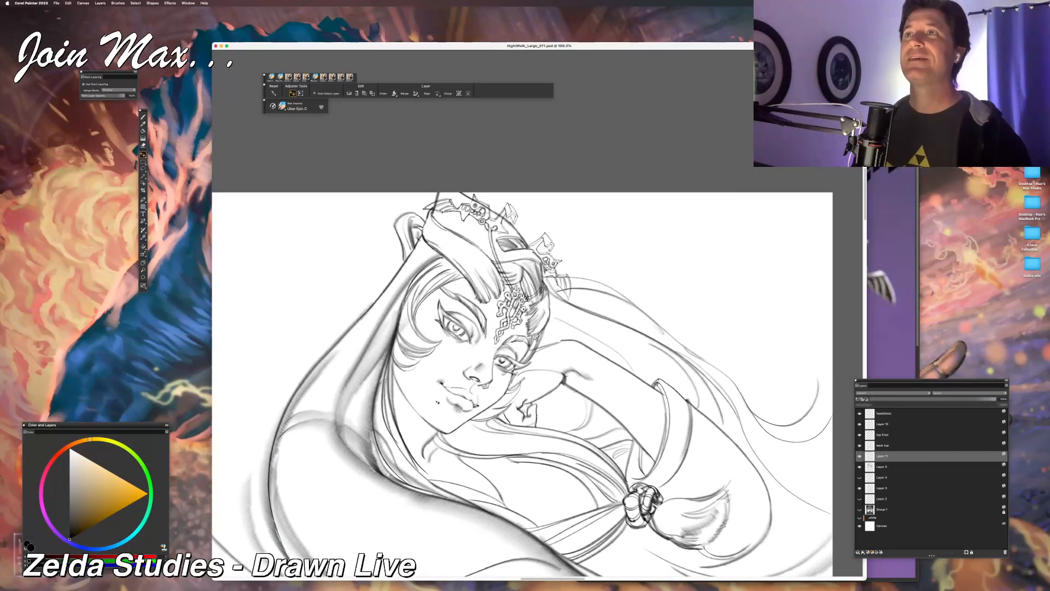
Step: Switch the drawing to full-screen mode with the face and headdress in view
{"action": "key", "text": "super+m"}
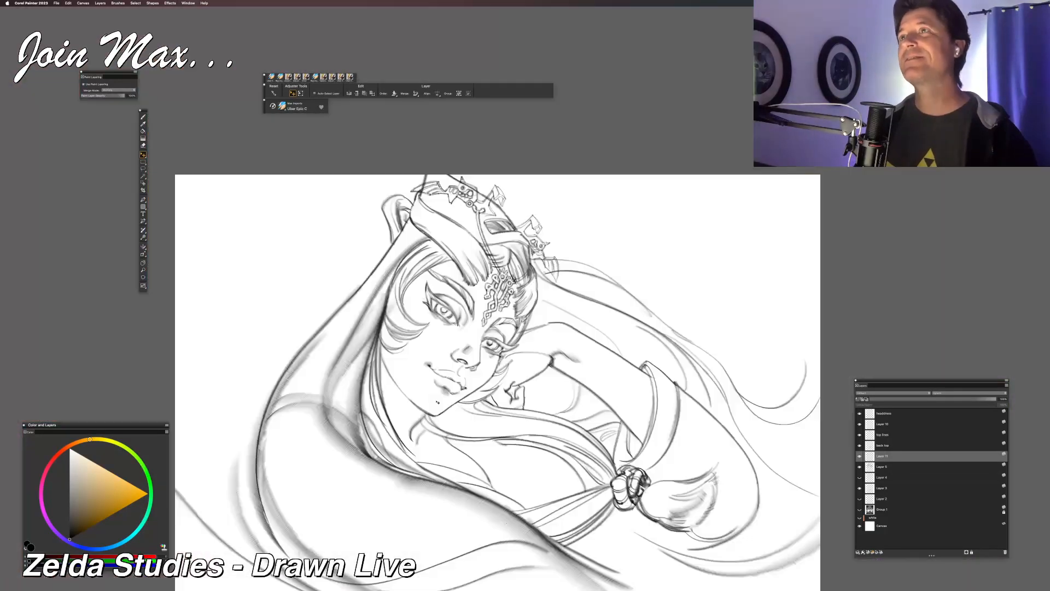
{"action": "scroll", "coordinate": [437, 403], "scroll_direction": "up", "scroll_amount": 3}
{"action": "scroll", "coordinate": [437, 402], "scroll_direction": "down", "scroll_amount": 4}
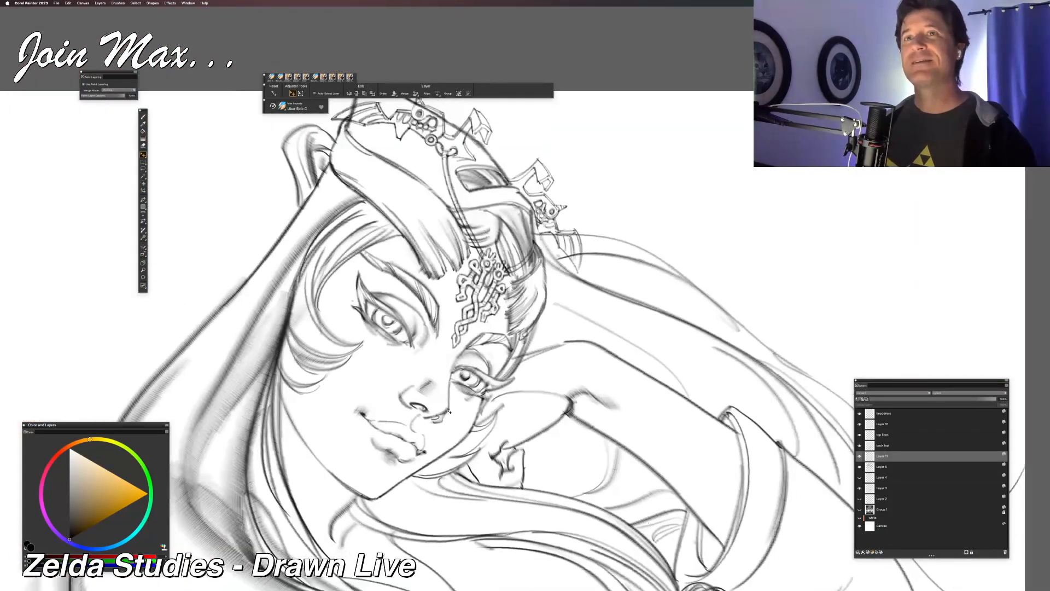
Step: Select the portrait line layer beneath the pasted eyes and clean up the lines around the eyes with the Eraser
{"action": "scroll", "coordinate": [515, 297], "scroll_direction": "up", "scroll_amount": 3}
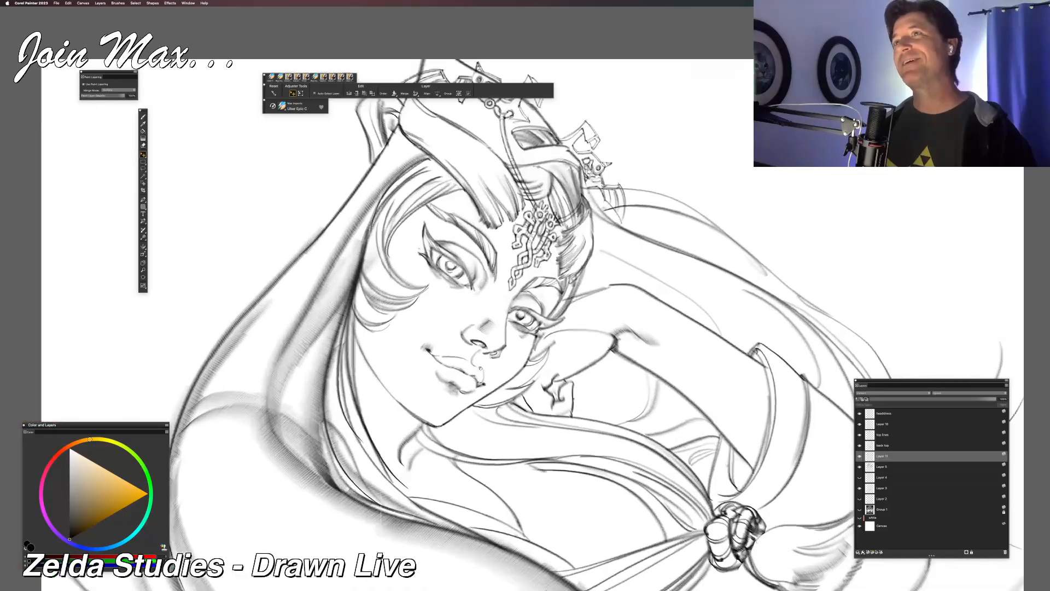
{"action": "scroll", "coordinate": [468, 411], "scroll_direction": "up", "scroll_amount": 2}
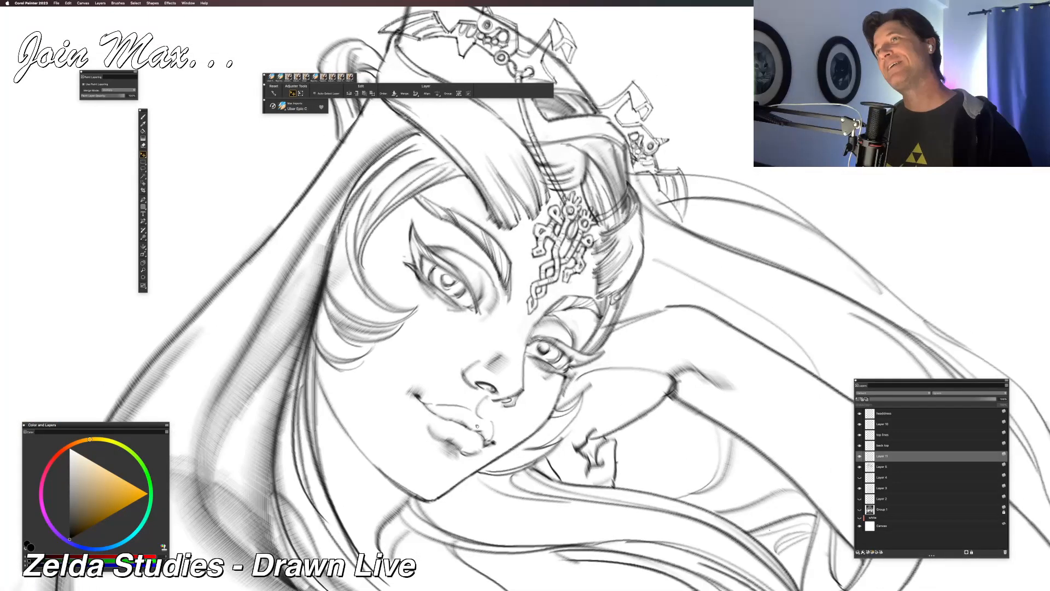
{"action": "scroll", "coordinate": [477, 426], "scroll_direction": "up", "scroll_amount": 3}
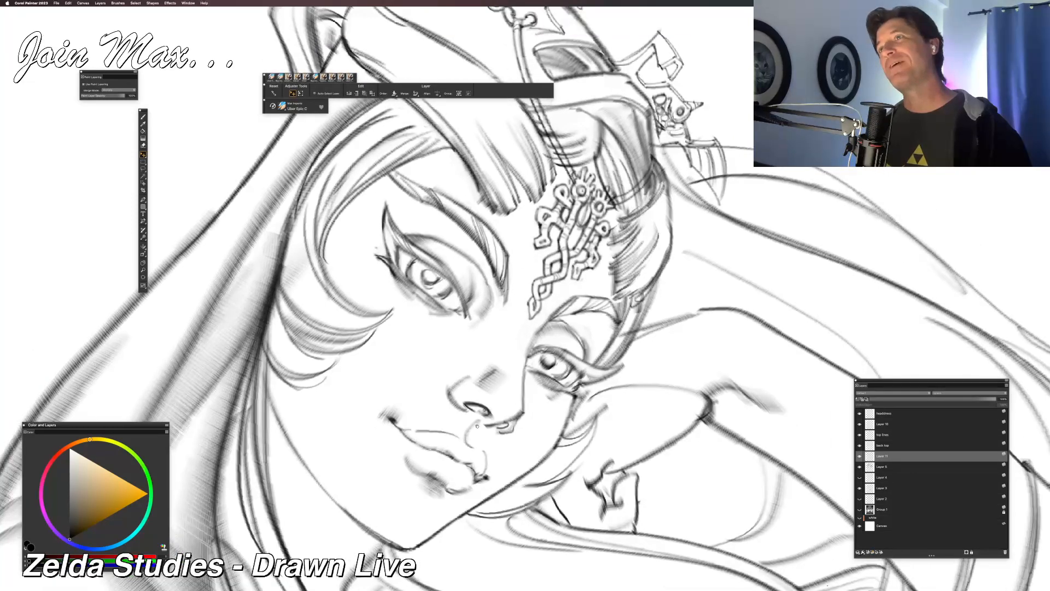
{"action": "scroll", "coordinate": [477, 426], "scroll_direction": "down", "scroll_amount": 1}
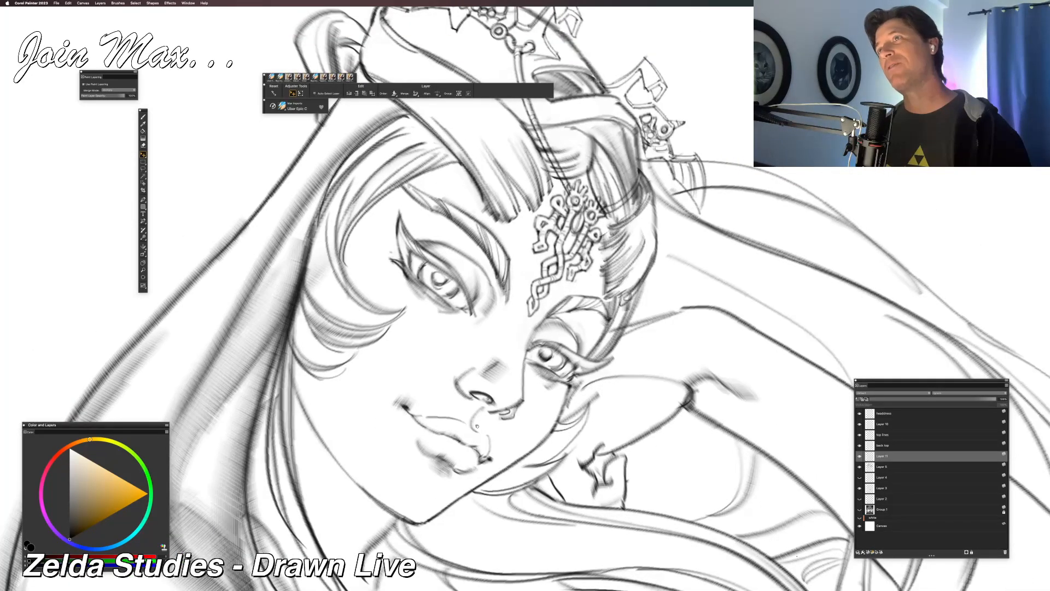
{"action": "scroll", "coordinate": [469, 417], "scroll_direction": "down", "scroll_amount": 1}
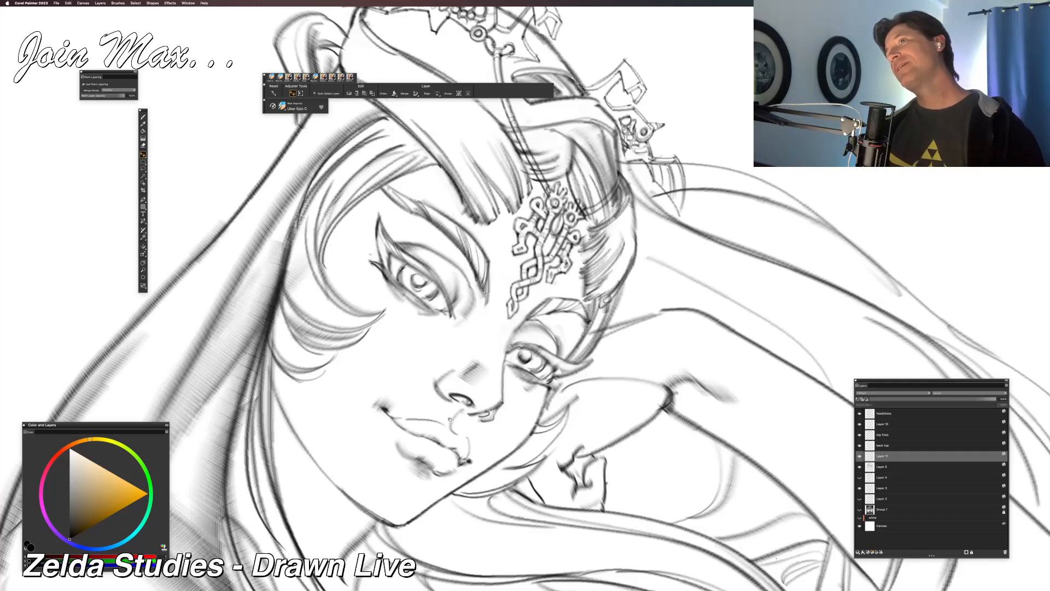
{"action": "key", "text": "b"}
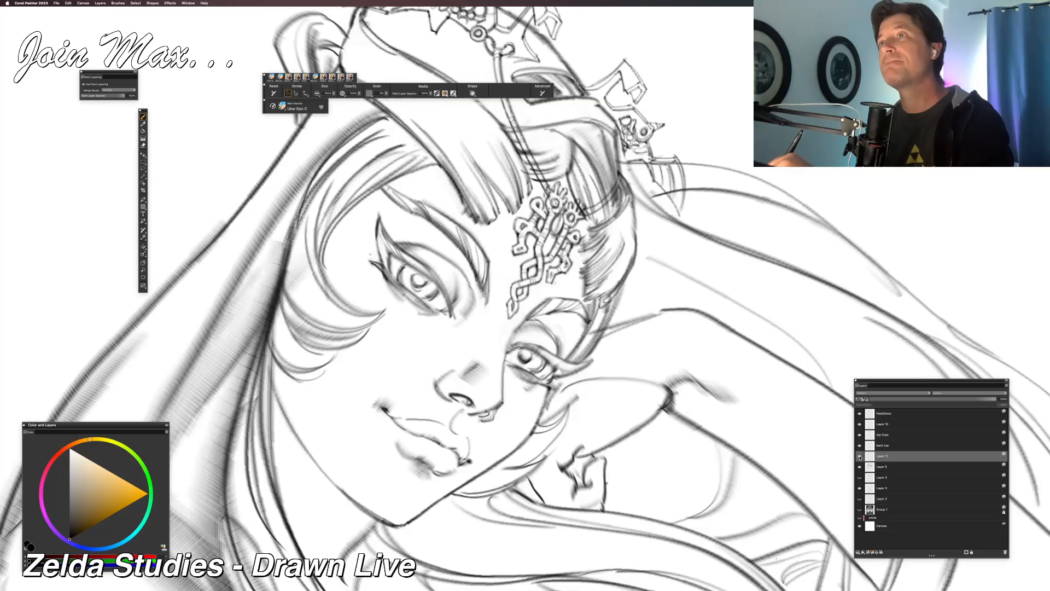
{"action": "left_click", "coordinate": [871, 468]}
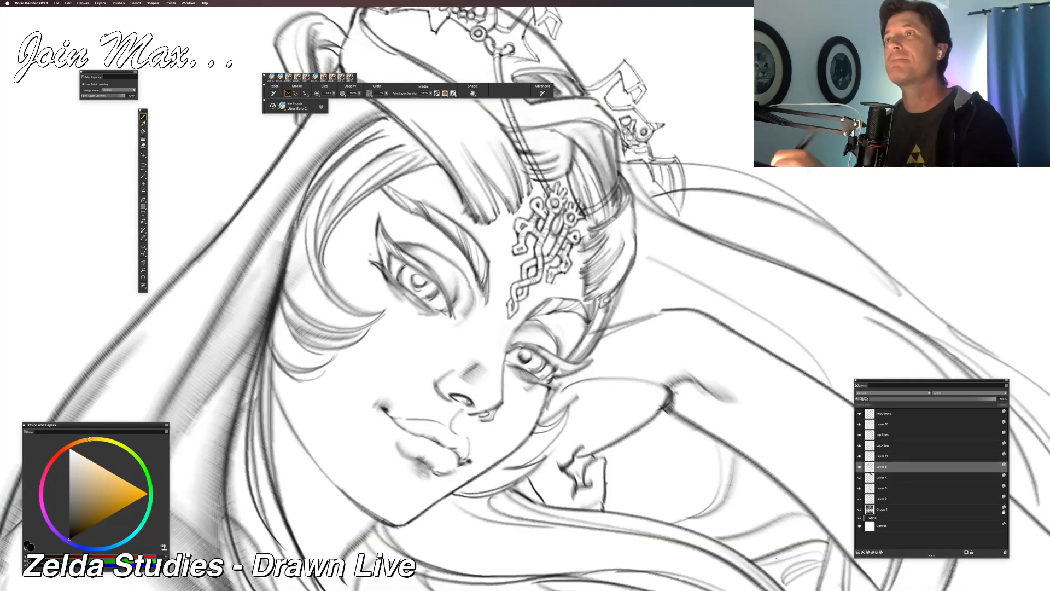
{"action": "key", "text": "n"}
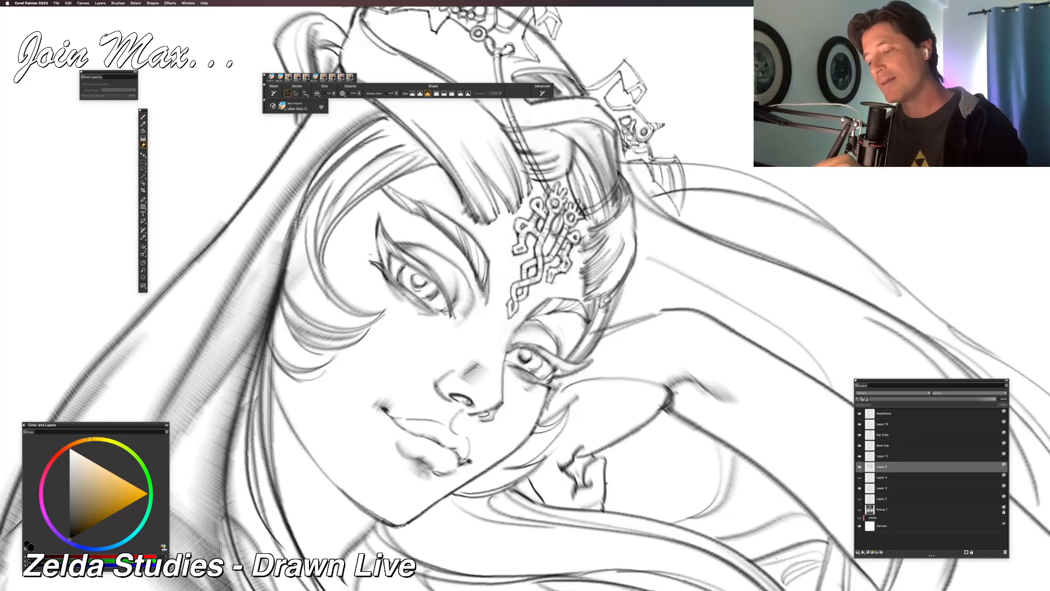
{"action": "key", "text": "b"}
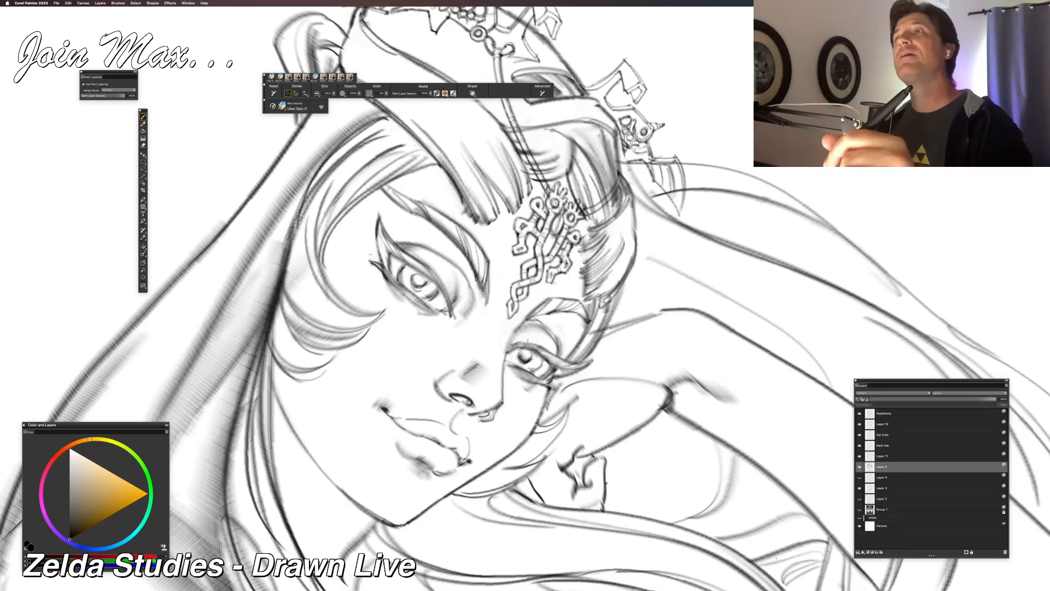
Step: Compare the portrait with and without the pasted eyes, and merge the eye layer with the portrait line layer beneath it
{"action": "scroll", "coordinate": [527, 340], "scroll_direction": "down", "scroll_amount": 3}
{"action": "scroll", "coordinate": [527, 346], "scroll_direction": "down", "scroll_amount": 3}
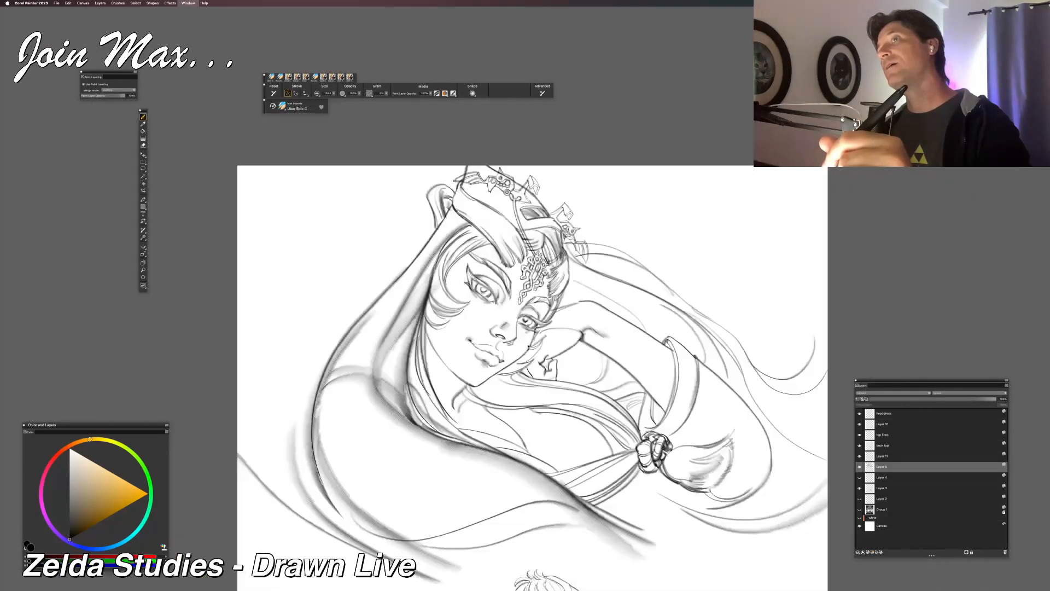
{"action": "scroll", "coordinate": [528, 347], "scroll_direction": "up", "scroll_amount": 5}
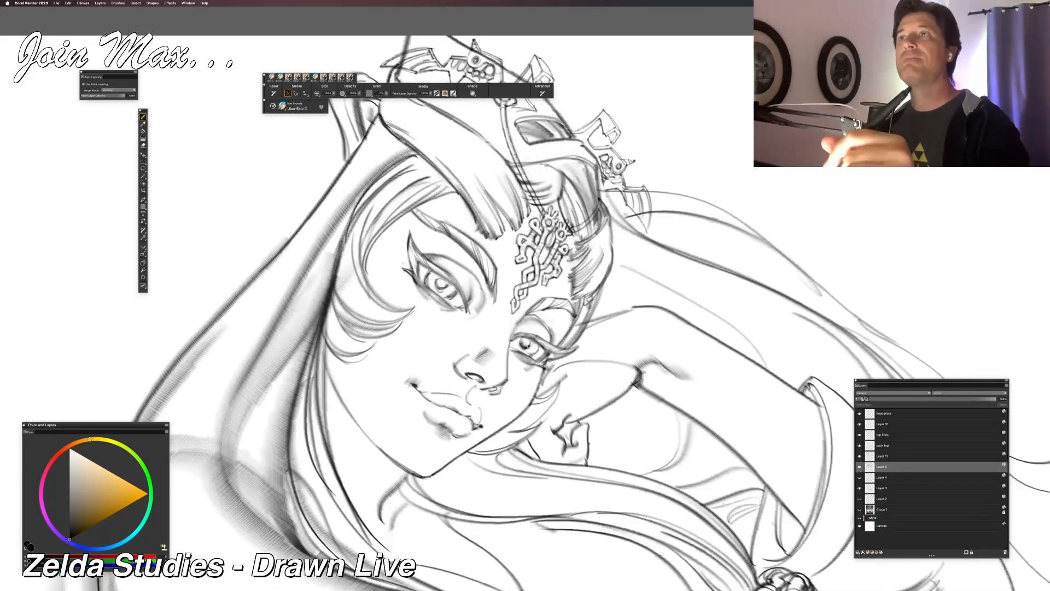
{"action": "left_click", "coordinate": [859, 458]}
{"action": "left_click", "coordinate": [859, 458]}
{"action": "left_click", "coordinate": [859, 458]}
{"action": "left_click", "coordinate": [860, 458]}
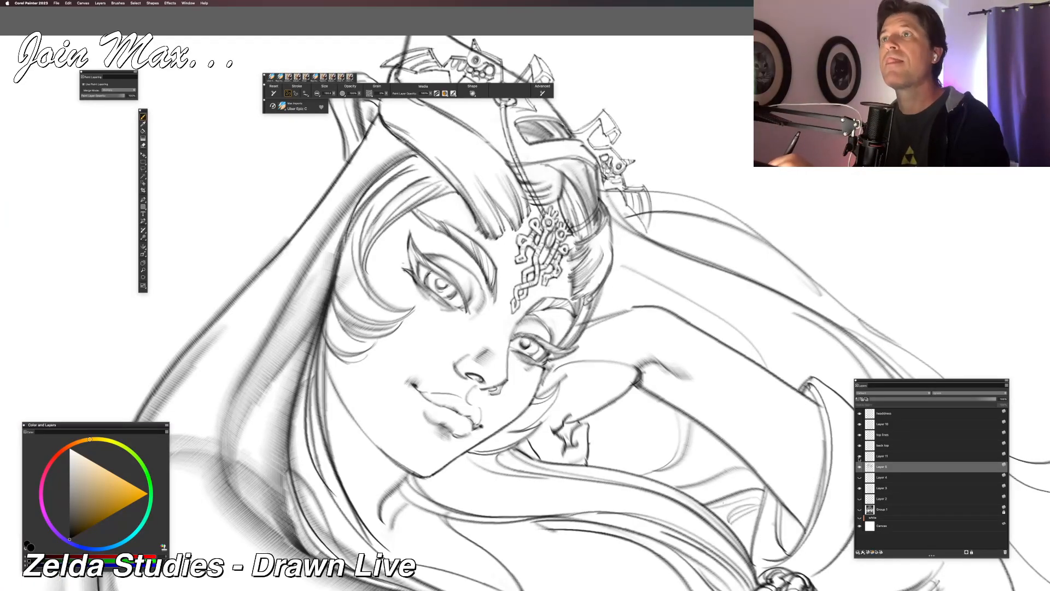
{"action": "left_click", "coordinate": [878, 456], "text": "shift"}
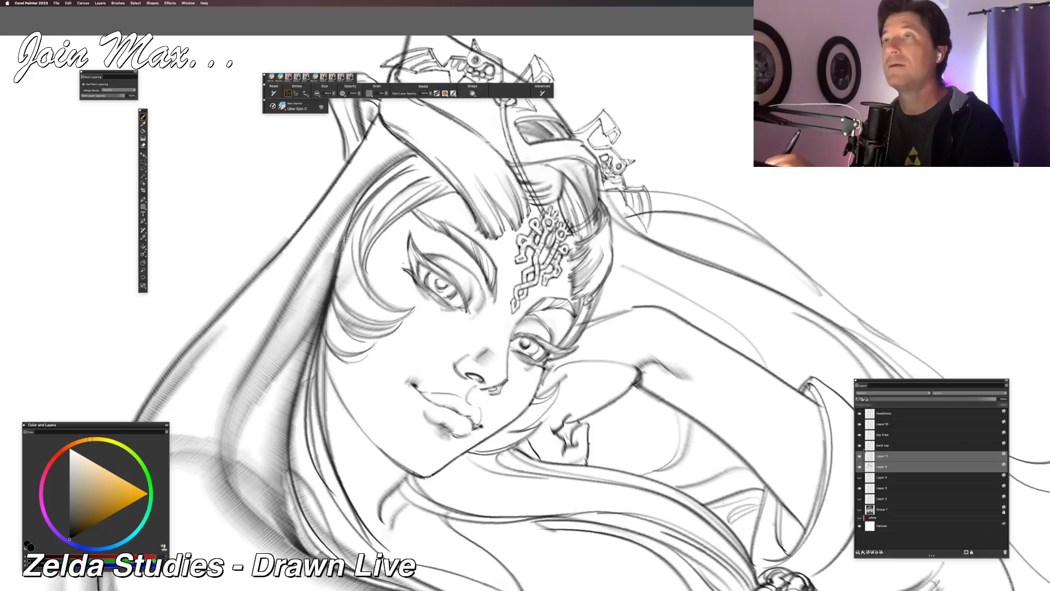
{"action": "key", "text": "super+e"}
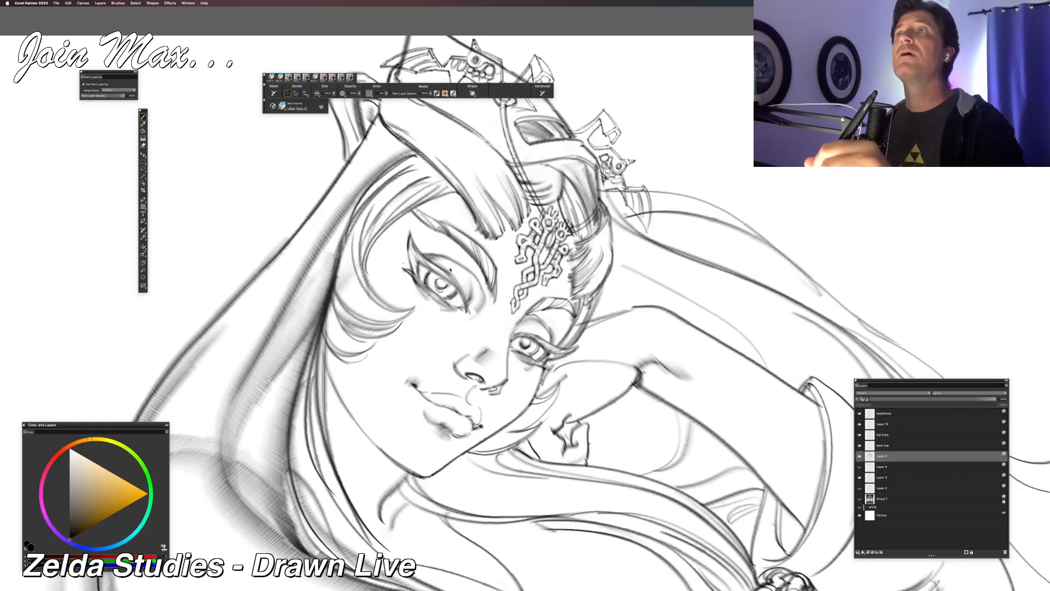
Step: Touch up the lower inner part of her larger eye with a short brush stroke on the merged line layer
{"action": "key", "text": "super+minus"}
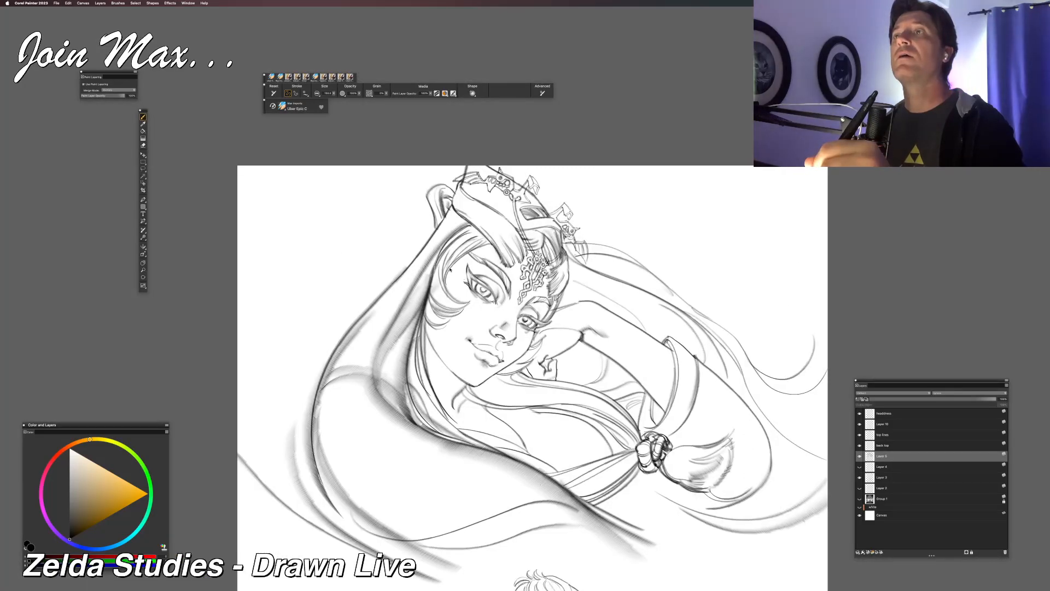
{"action": "key", "text": "super+plus"}
{"action": "key", "text": "super+plus"}
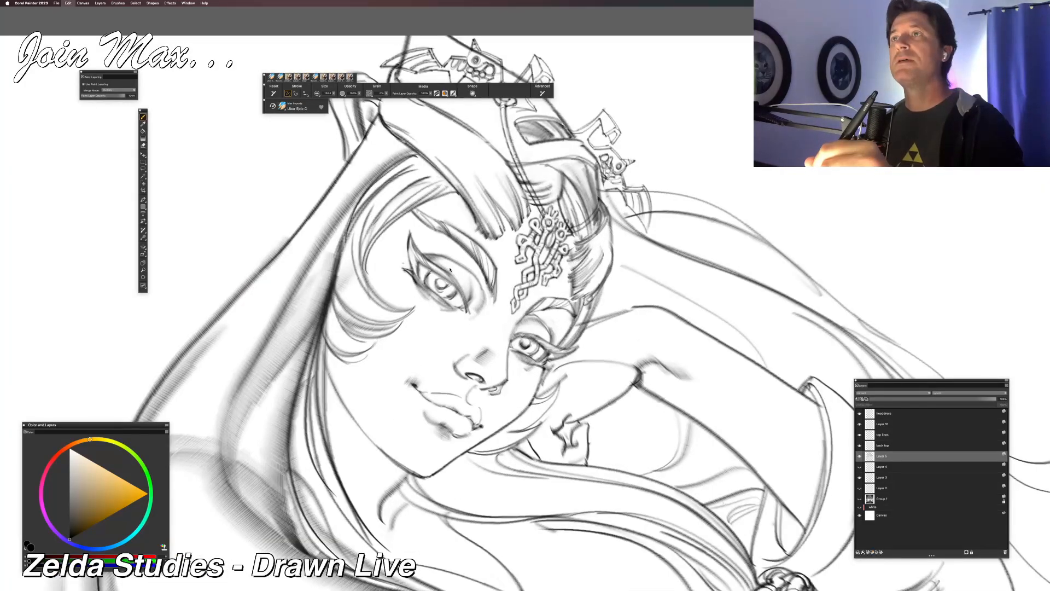
{"action": "key", "text": "super+minus"}
{"action": "key", "text": "super+plus"}
{"action": "key", "text": "super+plus"}
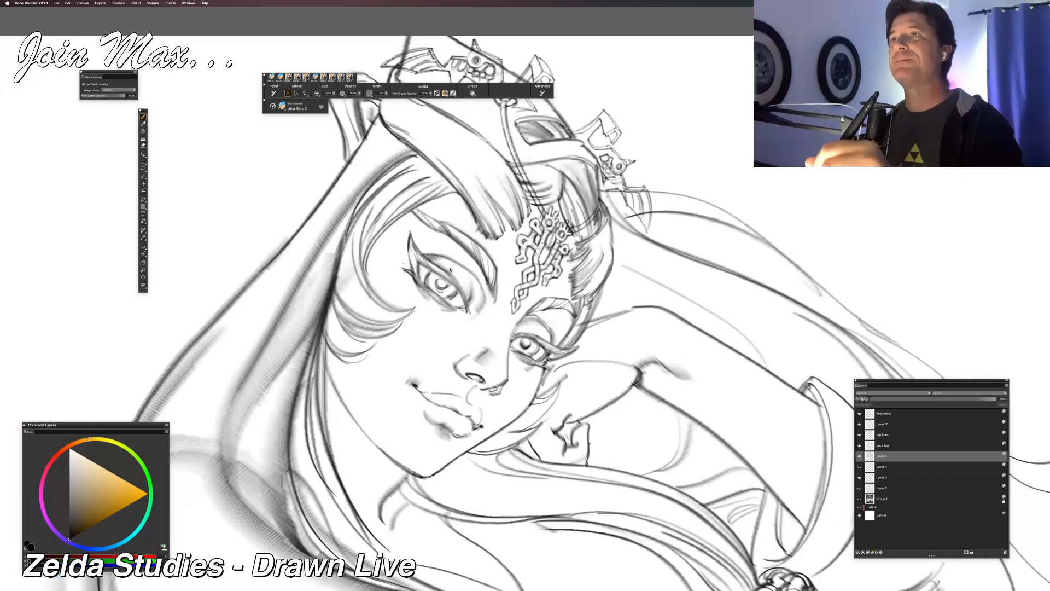
{"action": "key", "text": "super+plus"}
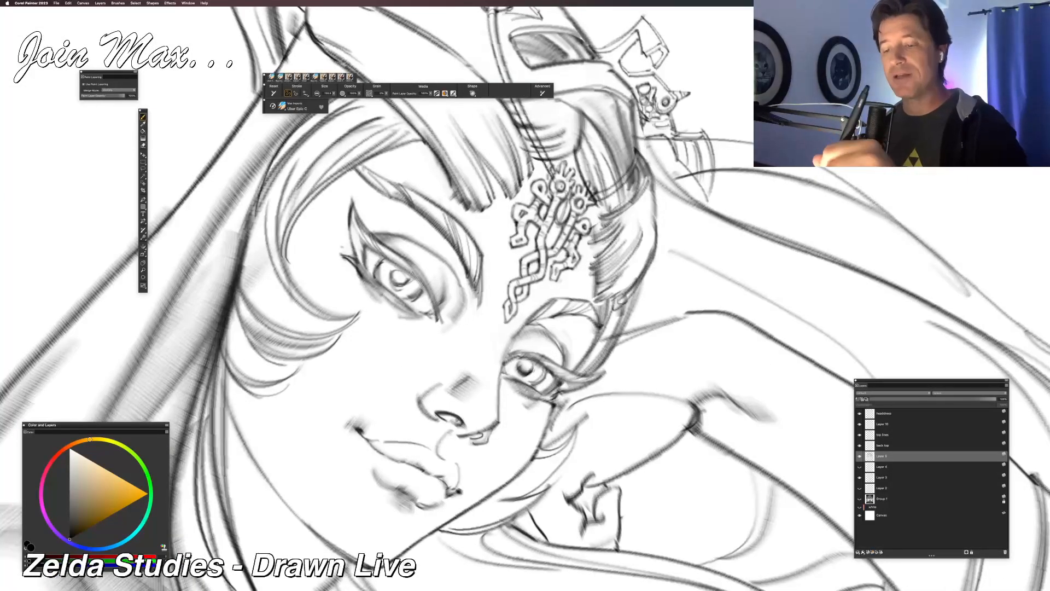
{"action": "key", "text": "n"}
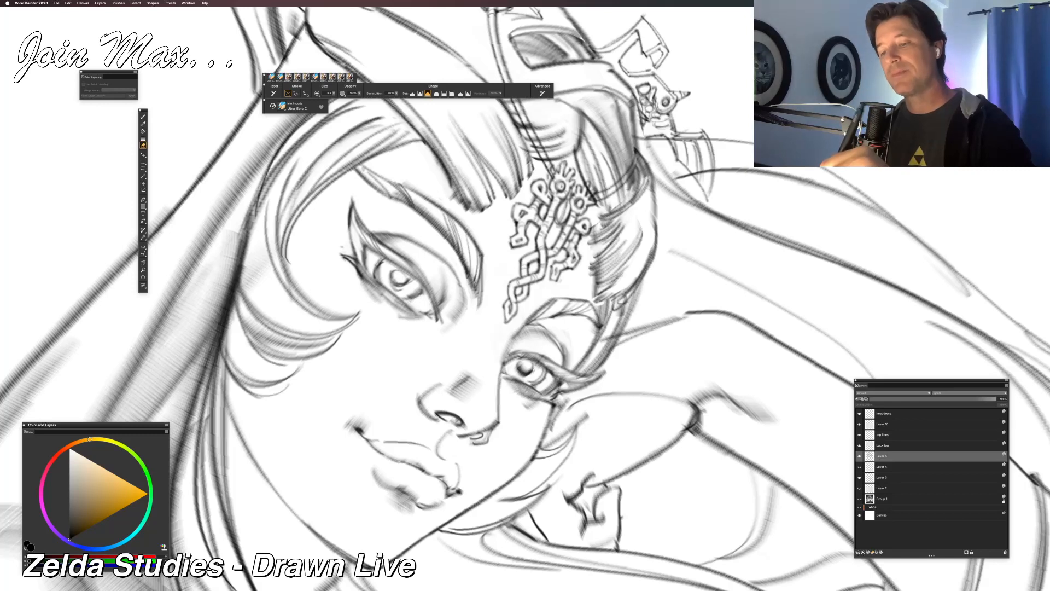
{"action": "key", "text": "b"}
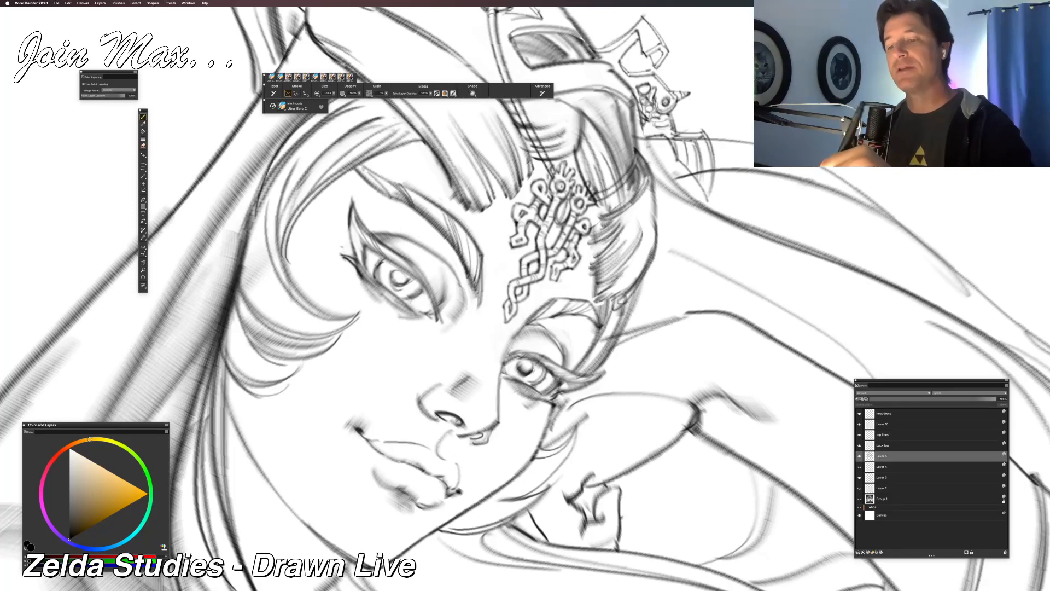
{"action": "left_click_drag", "start_coordinate": [411, 301], "coordinate": [423, 291]}
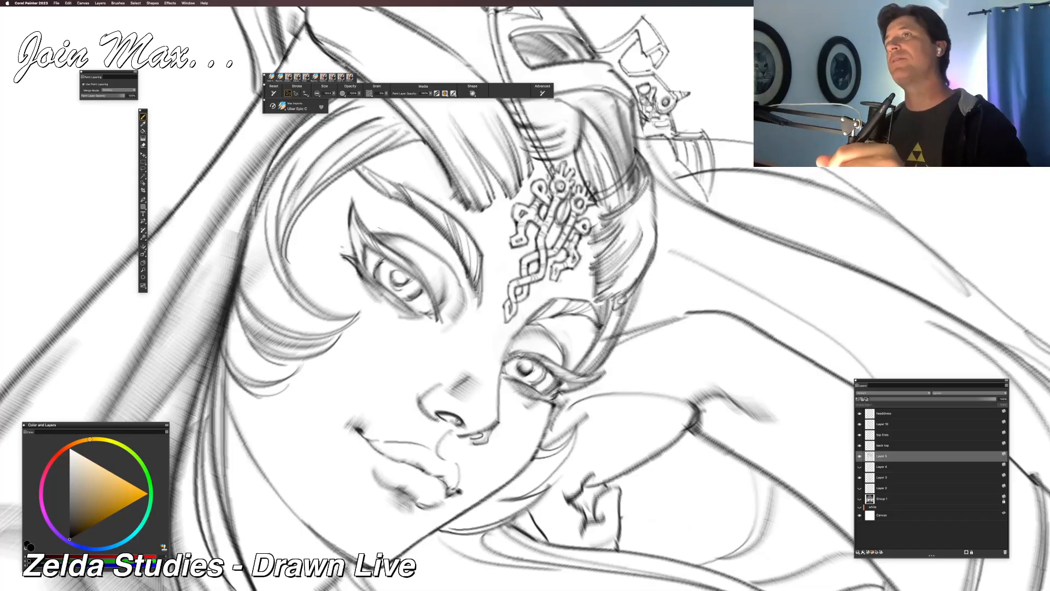
Step: Examine the adjusted eyes and face both close up and within the whole figure composition
{"action": "key", "text": "super+minus"}
{"action": "key", "text": "super+minus"}
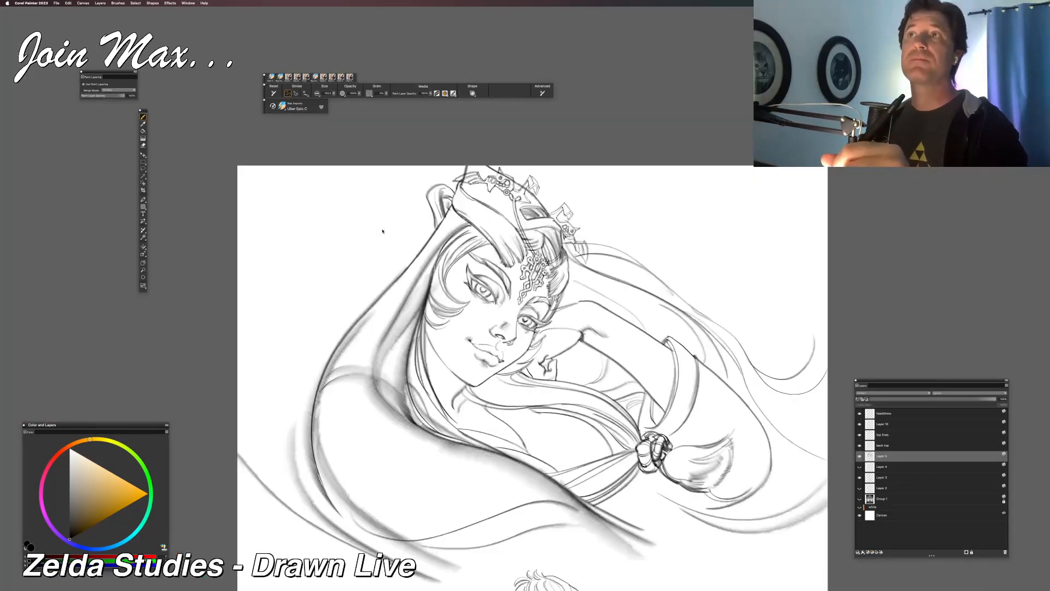
{"action": "key", "text": "super+plus"}
{"action": "key", "text": "super+plus"}
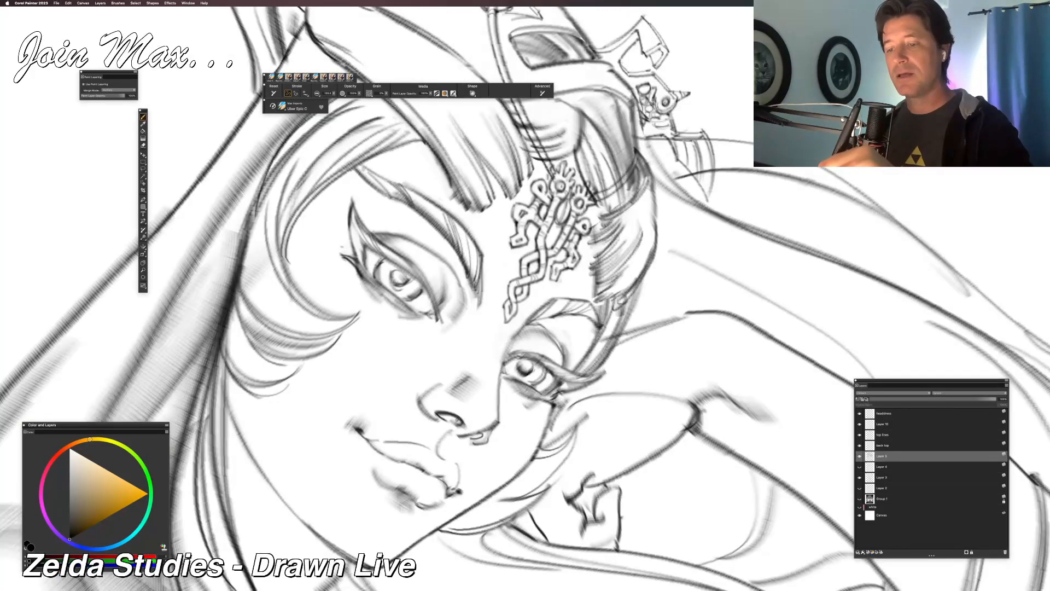
{"action": "key", "text": "super+minus"}
{"action": "key", "text": "super+minus"}
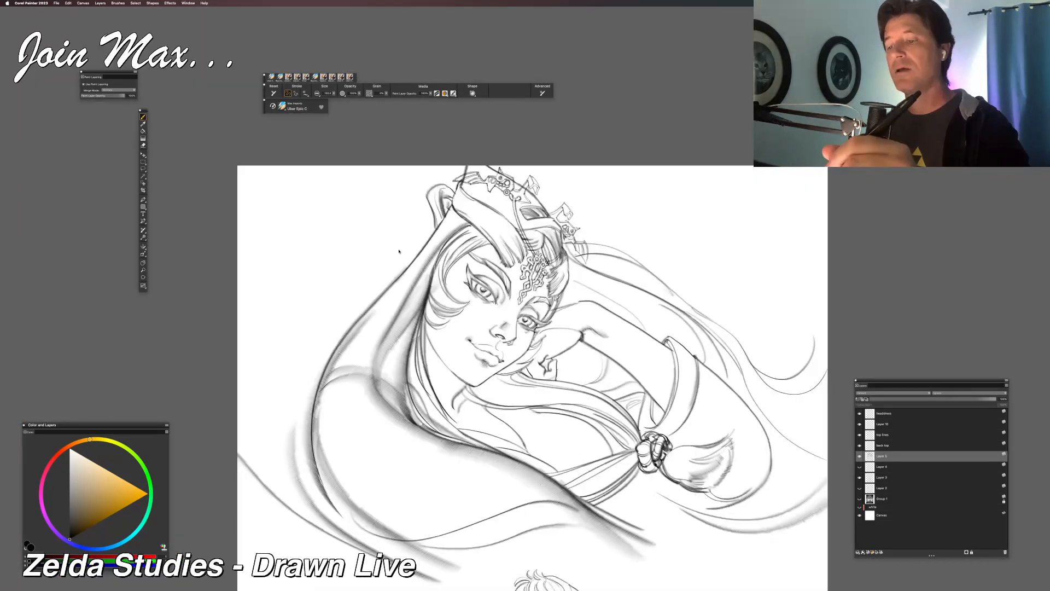
{"action": "key", "text": "super+plus"}
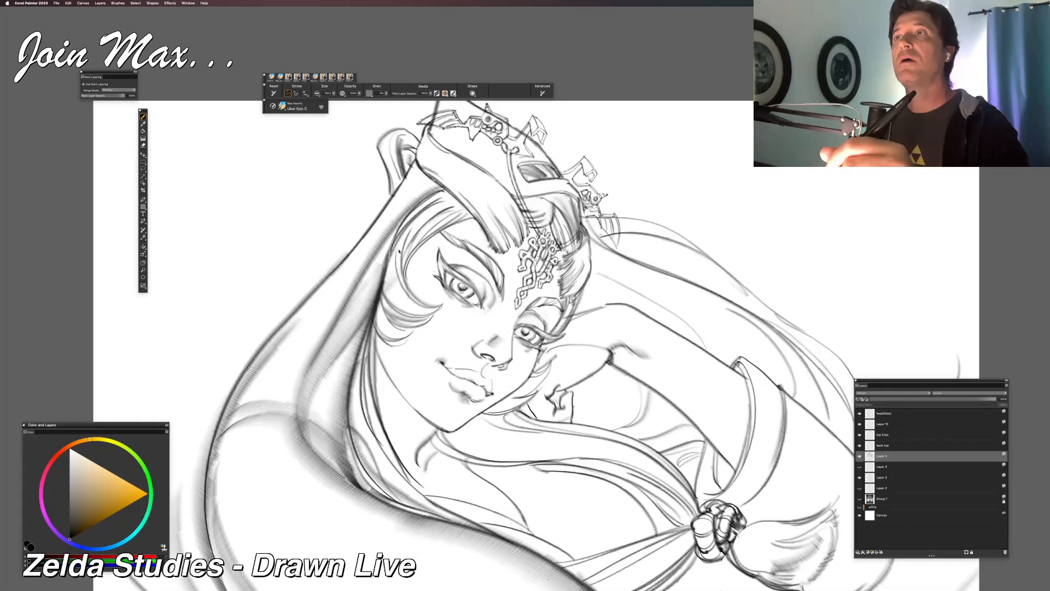
{"action": "key", "text": "super+plus"}
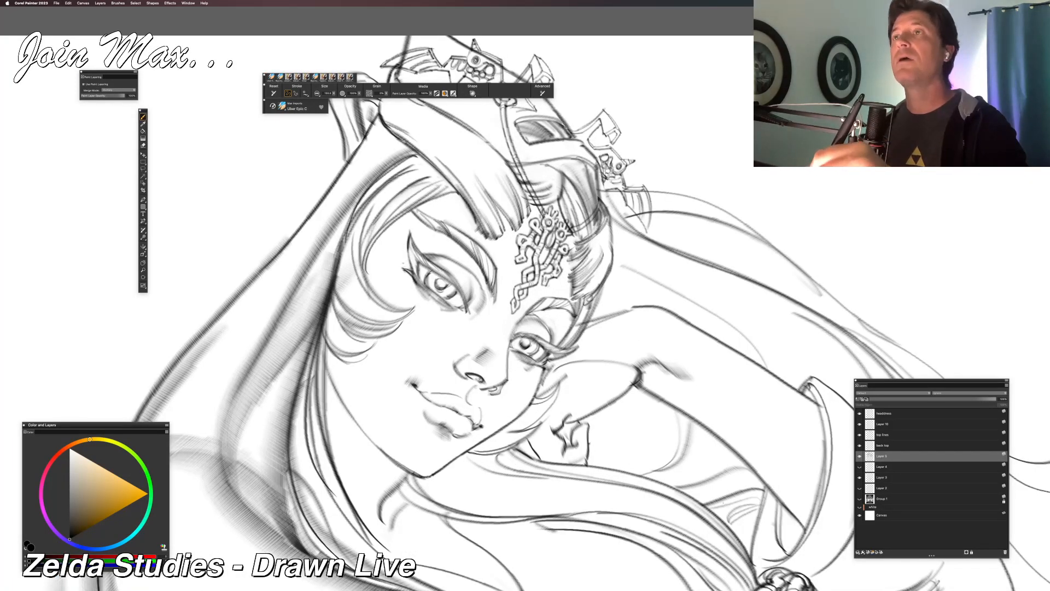
{"action": "key", "text": "super+minus"}
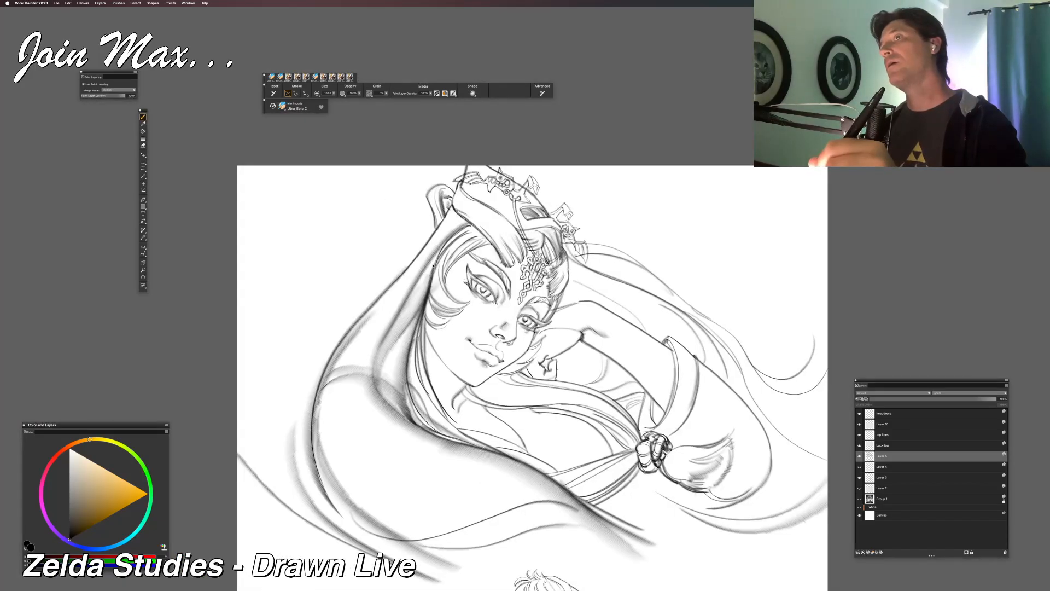
{"action": "key", "text": "super+minus"}
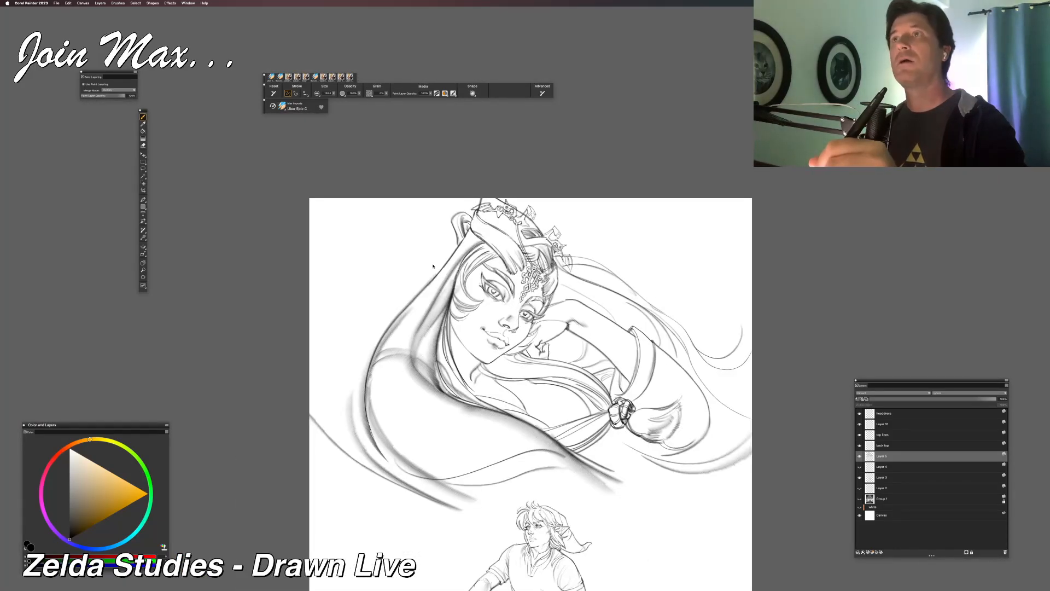
{"action": "key", "text": "super+equal"}
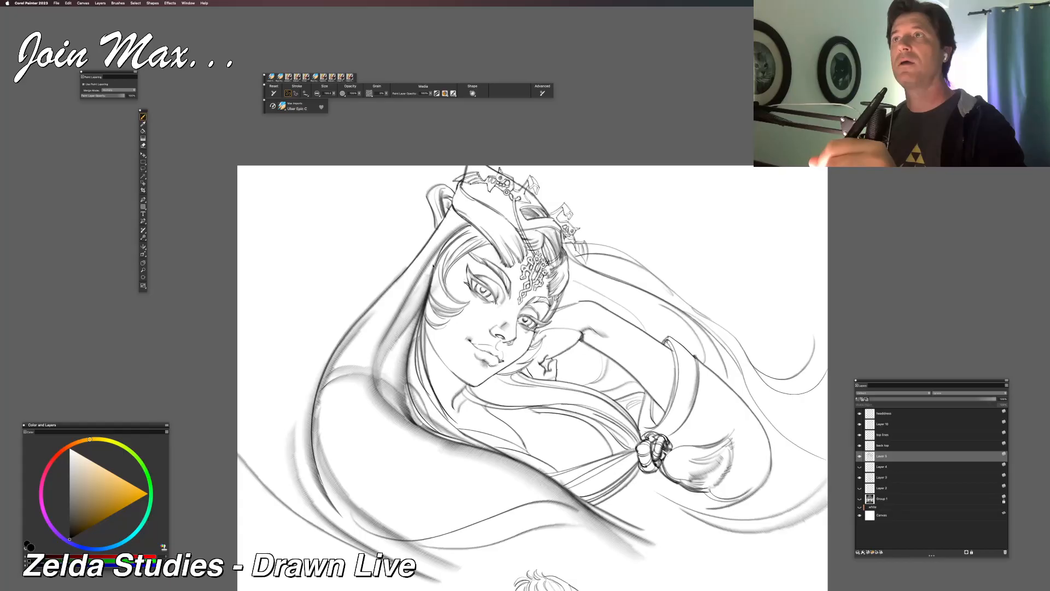
{"action": "key", "text": "super+equal"}
{"action": "key", "text": "super+equal"}
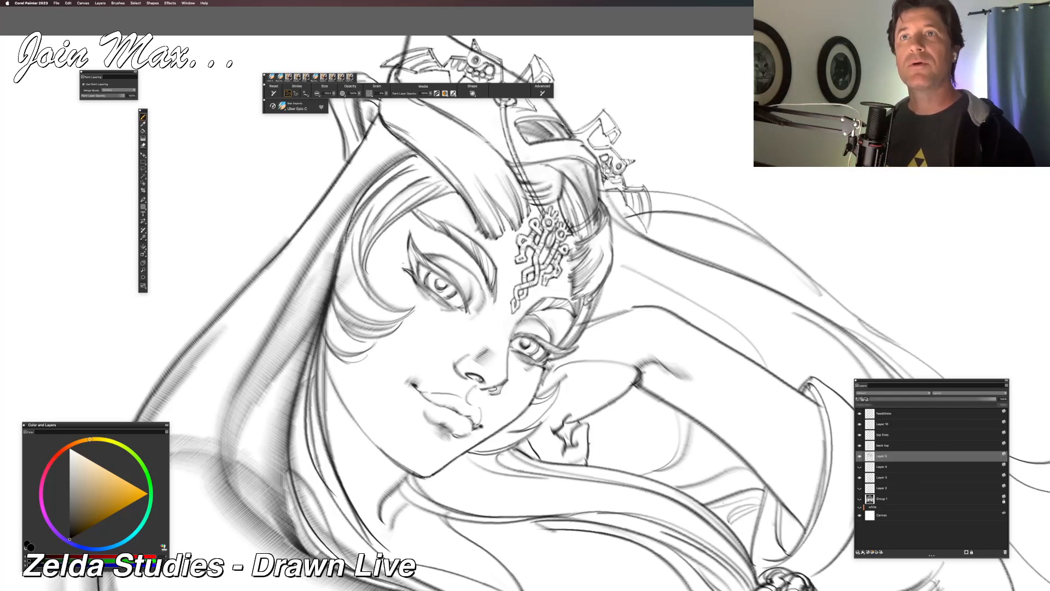
Step: Return to Corel Painter with its palettes shown and review the hooded figure from the portrait out to the full composition
{"action": "key", "text": "super+Tab"}
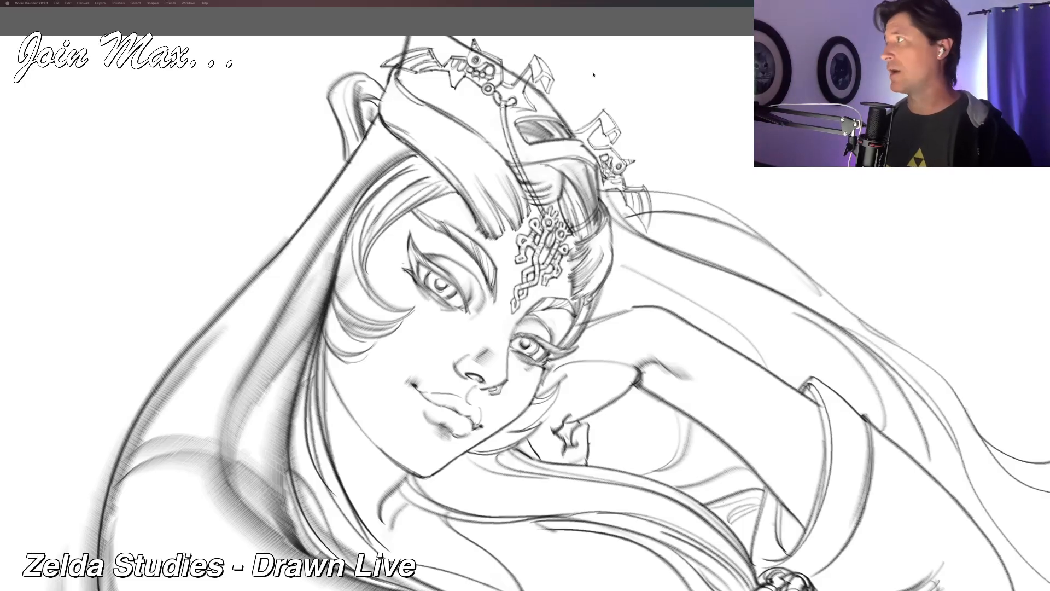
{"action": "key", "text": "Tab"}
{"action": "key", "text": "super+minus"}
{"action": "key", "text": "super+minus"}
{"action": "key", "text": "super+minus"}
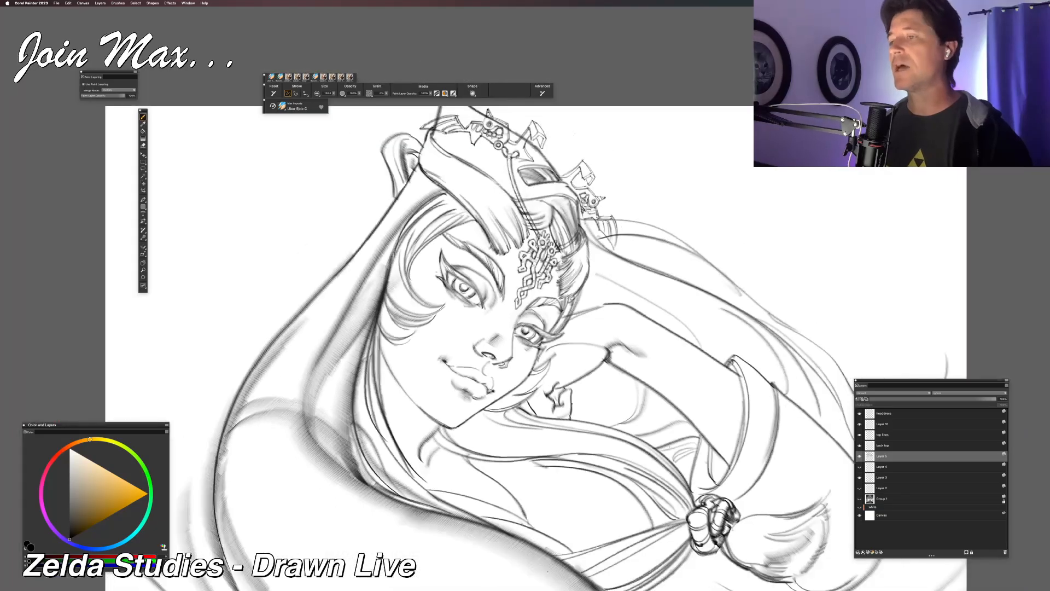
{"action": "key", "text": "super+equal"}
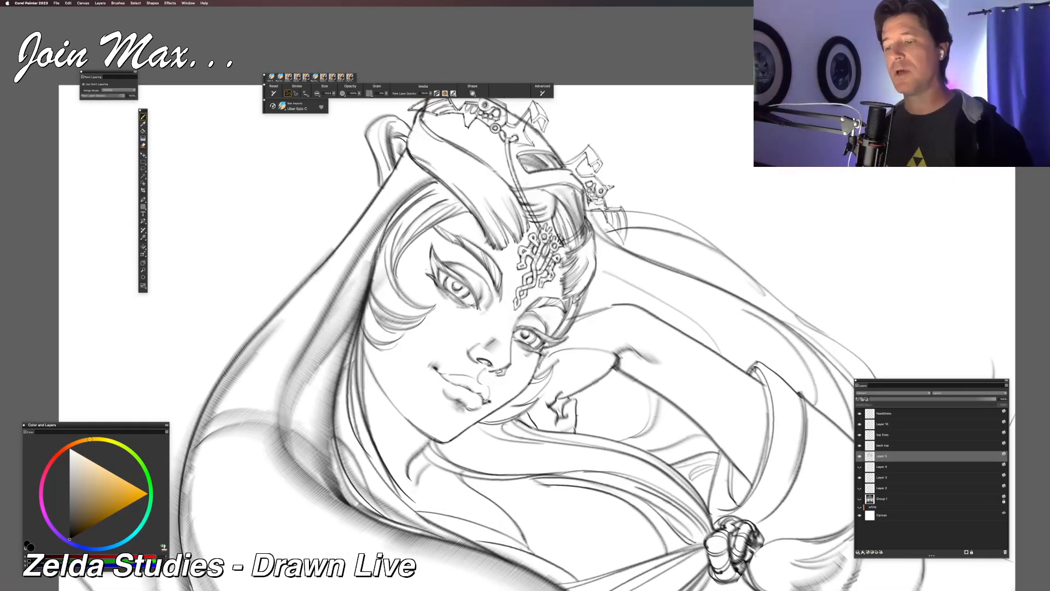
{"action": "key", "text": "super+minus"}
{"action": "key", "text": "super+minus"}
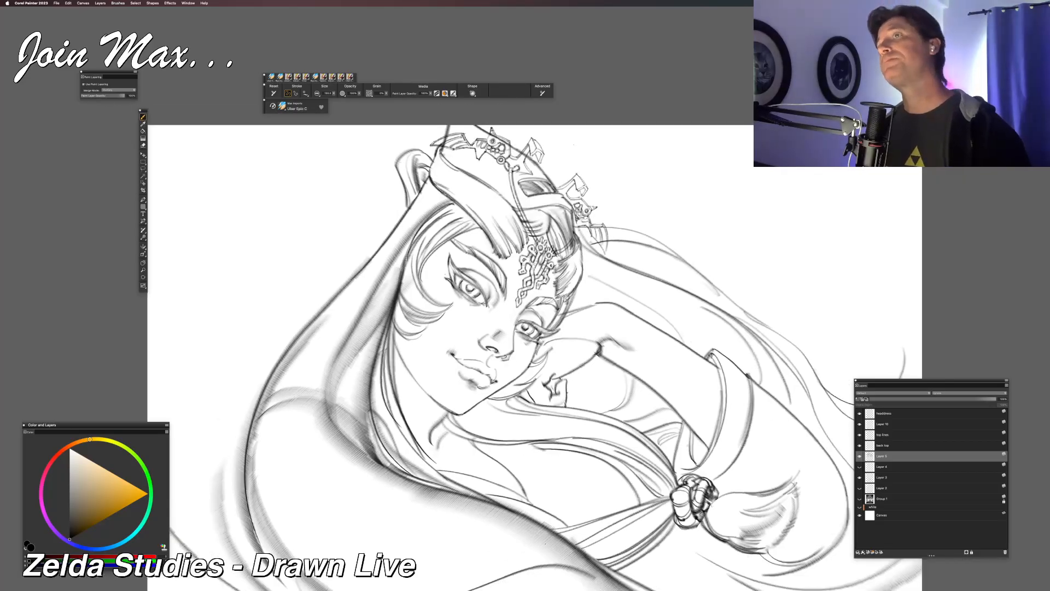
{"action": "key", "text": "super+minus"}
{"action": "key", "text": "super+minus"}
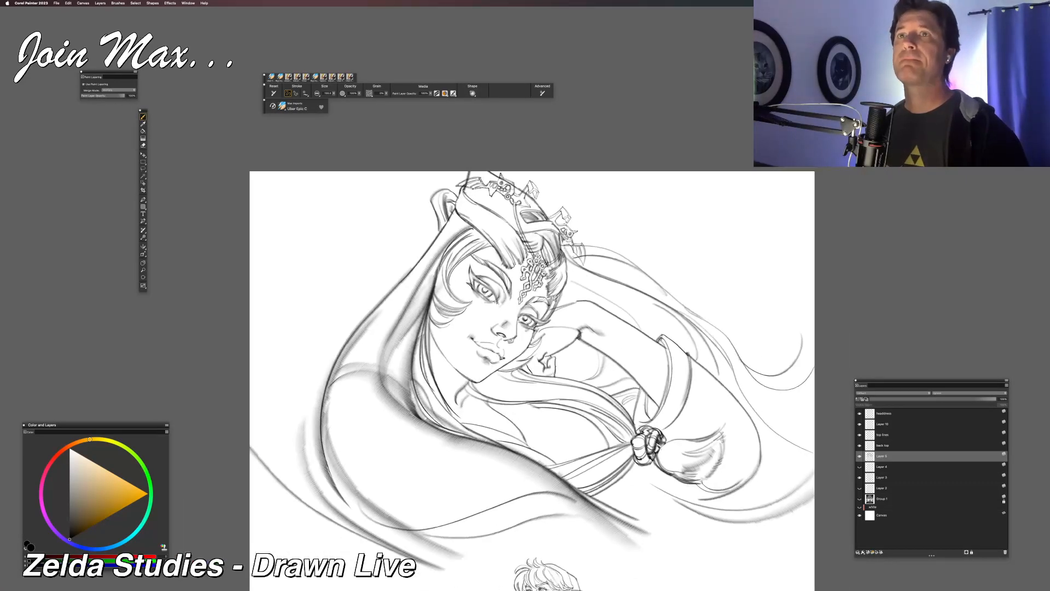
Step: Examine the hooded portrait at several magnifications, including beside the small seated figure and close up on her face and headdress
{"action": "key", "text": "super+equal"}
{"action": "key", "text": "super+equal"}
{"action": "key", "text": "super+equal"}
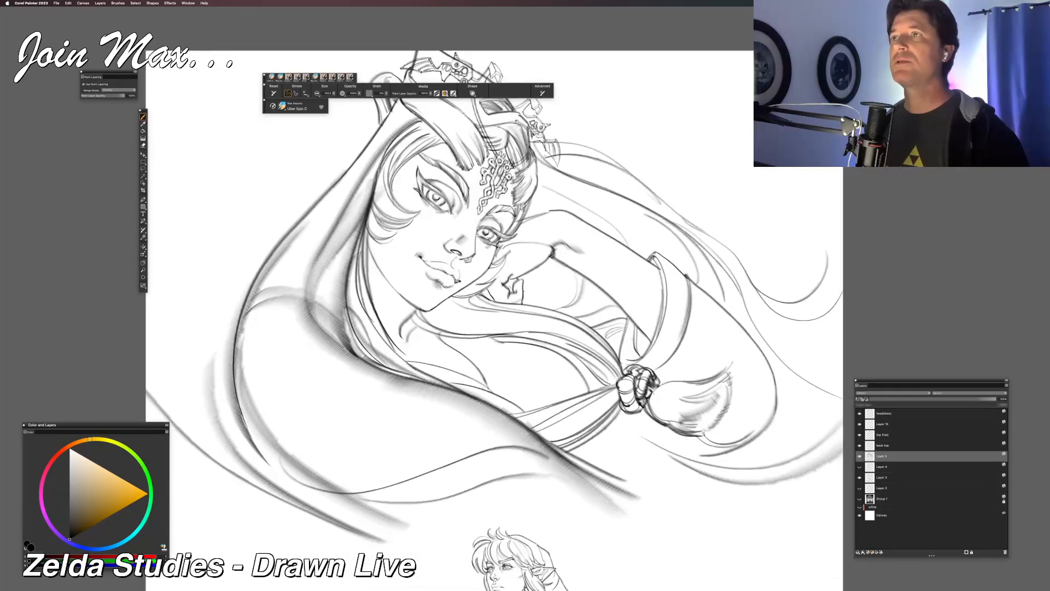
{"action": "key", "text": "super+equal"}
{"action": "key", "text": "super+minus"}
{"action": "key", "text": "super+minus"}
{"action": "key", "text": "super+minus"}
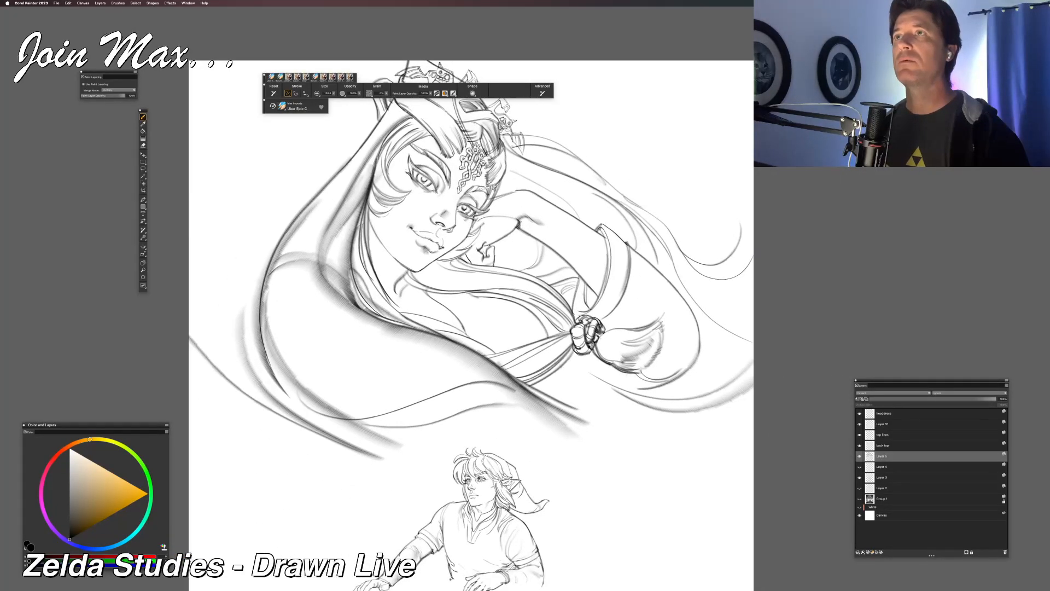
{"action": "key", "text": "super+minus"}
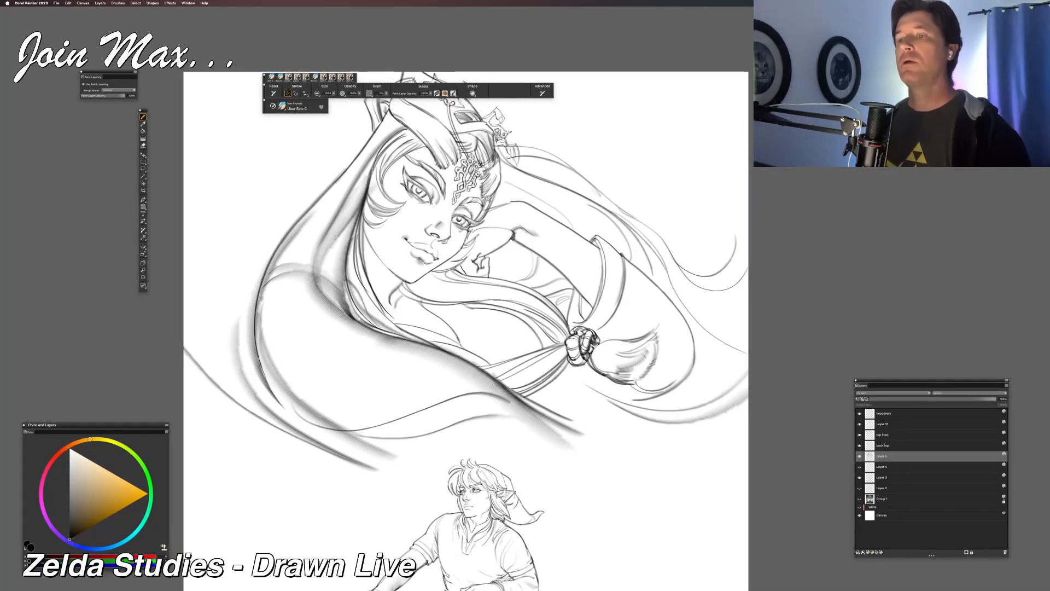
{"action": "key", "text": "super+minus"}
{"action": "key", "text": "super+equal"}
{"action": "key", "text": "super+equal"}
{"action": "key", "text": "super+equal"}
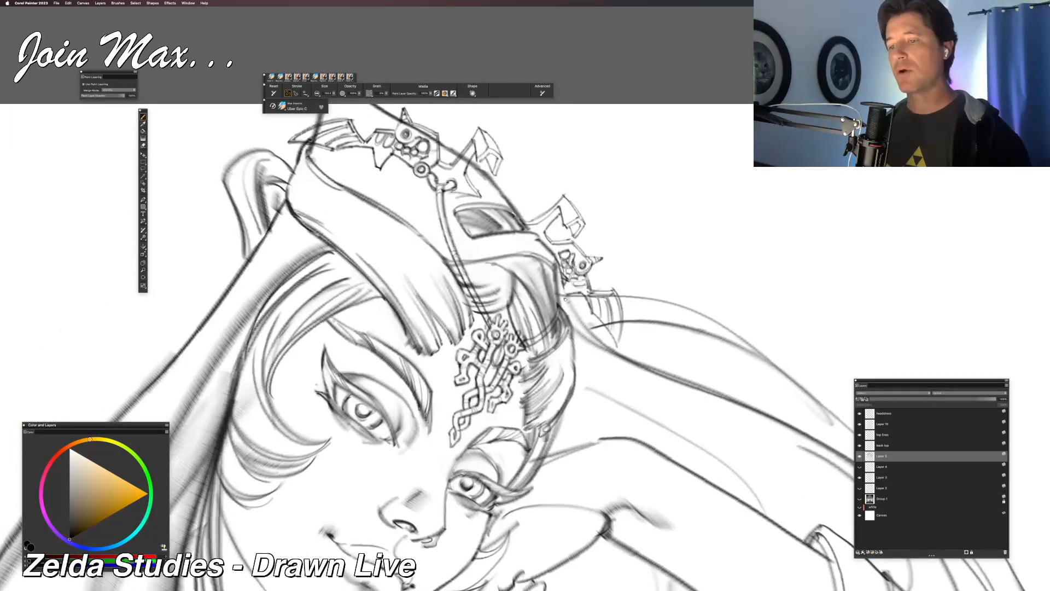
Step: Toggle the headdress layer and the line layers beneath it to identify which parts of the drawing each one holds
{"action": "left_click", "coordinate": [900, 413]}
{"action": "left_click", "coordinate": [859, 413]}
{"action": "left_click", "coordinate": [860, 414]}
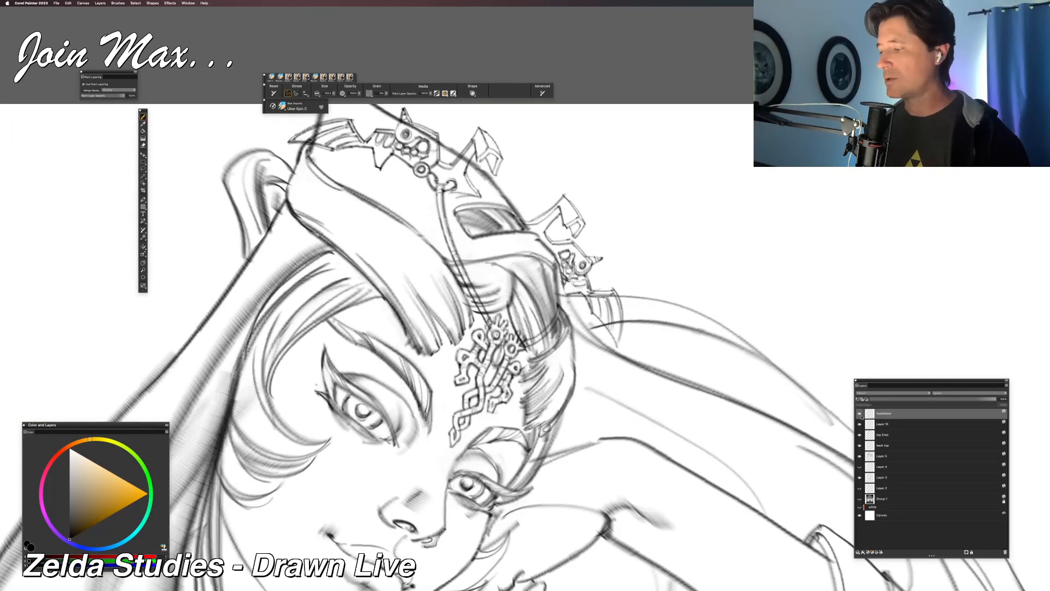
{"action": "left_click", "coordinate": [859, 414]}
{"action": "left_click", "coordinate": [859, 414]}
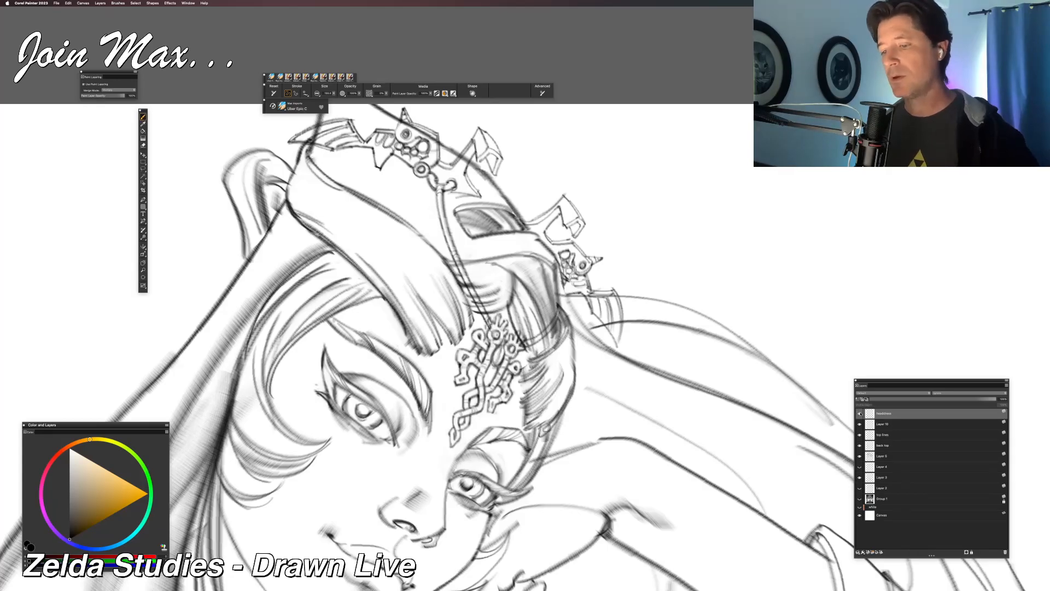
{"action": "key", "text": "n"}
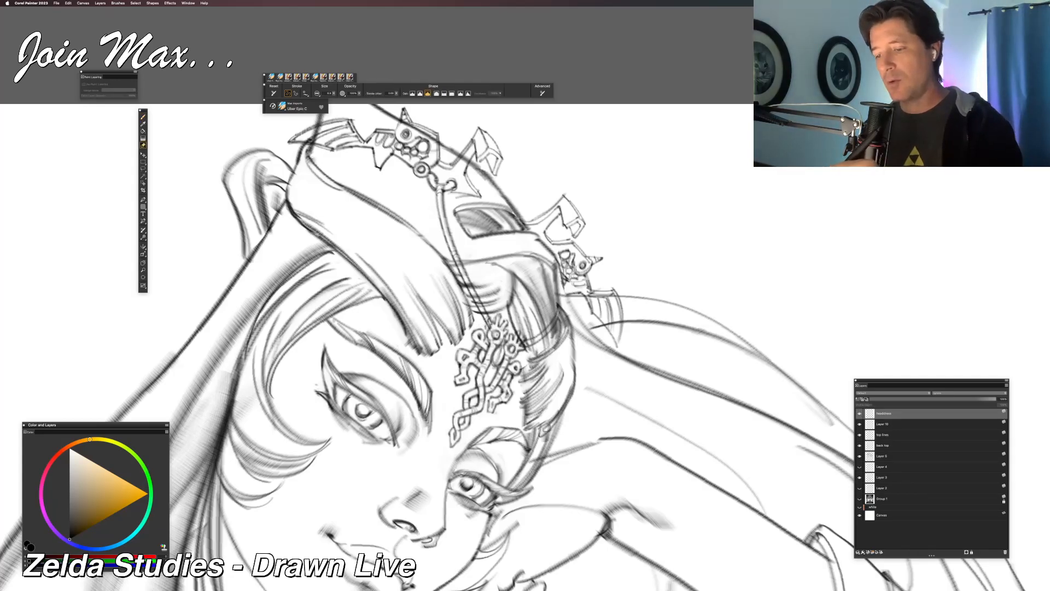
{"action": "left_click", "coordinate": [859, 424]}
{"action": "left_click", "coordinate": [859, 425]}
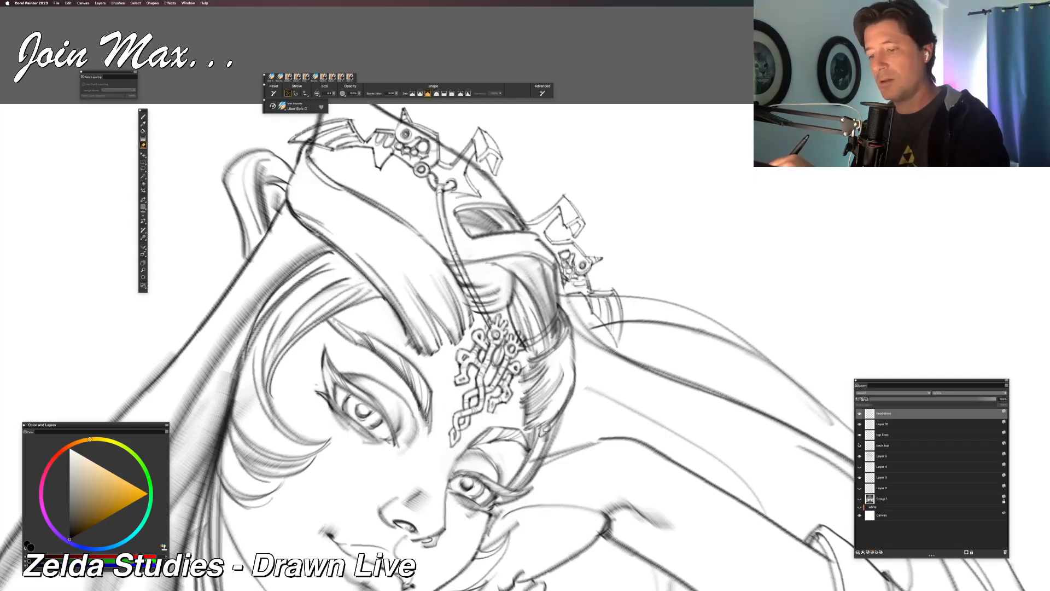
{"action": "left_click", "coordinate": [859, 424]}
{"action": "left_click", "coordinate": [859, 424]}
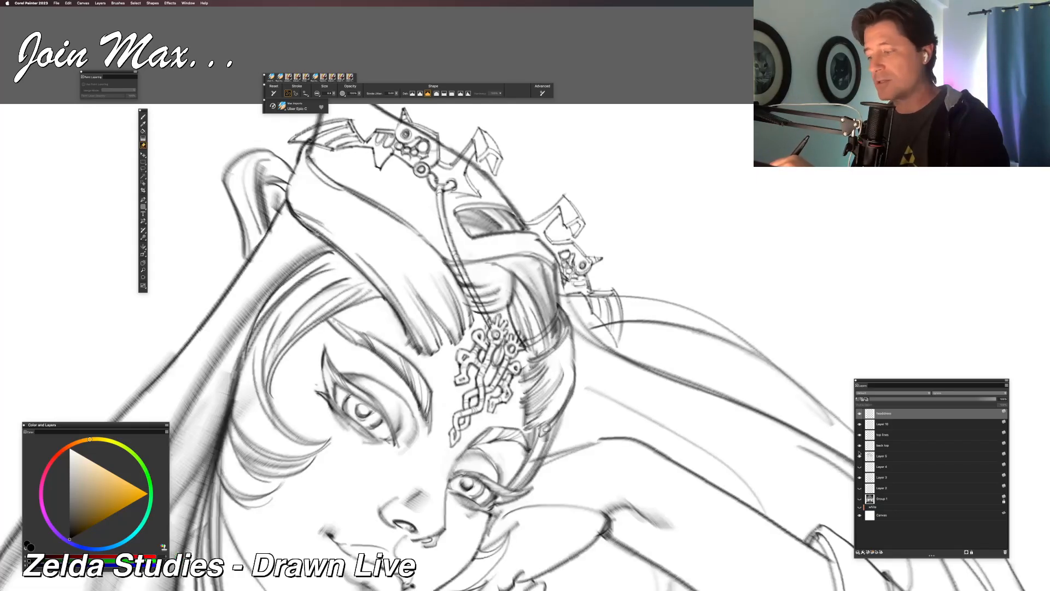
{"action": "left_click", "coordinate": [859, 424]}
{"action": "left_click", "coordinate": [859, 423]}
{"action": "left_click", "coordinate": [859, 419]}
{"action": "left_click", "coordinate": [859, 418]}
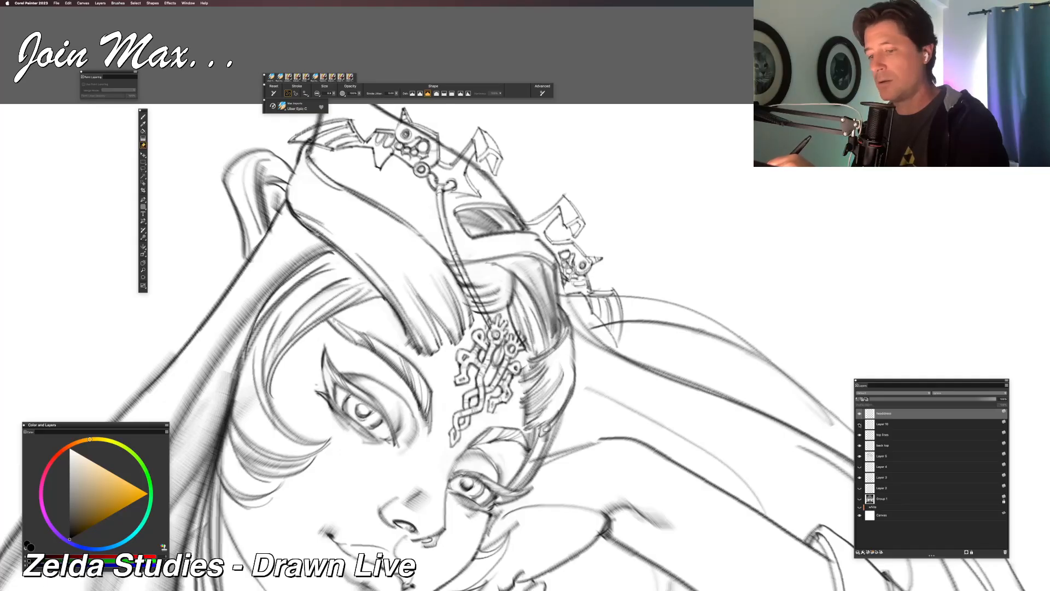
{"action": "left_click", "coordinate": [859, 424]}
{"action": "left_click", "coordinate": [859, 424]}
Step: Add two new layers below the top lines layer, placing one above and one beneath the back top layer, and ready the brush
{"action": "left_click", "coordinate": [880, 434]}
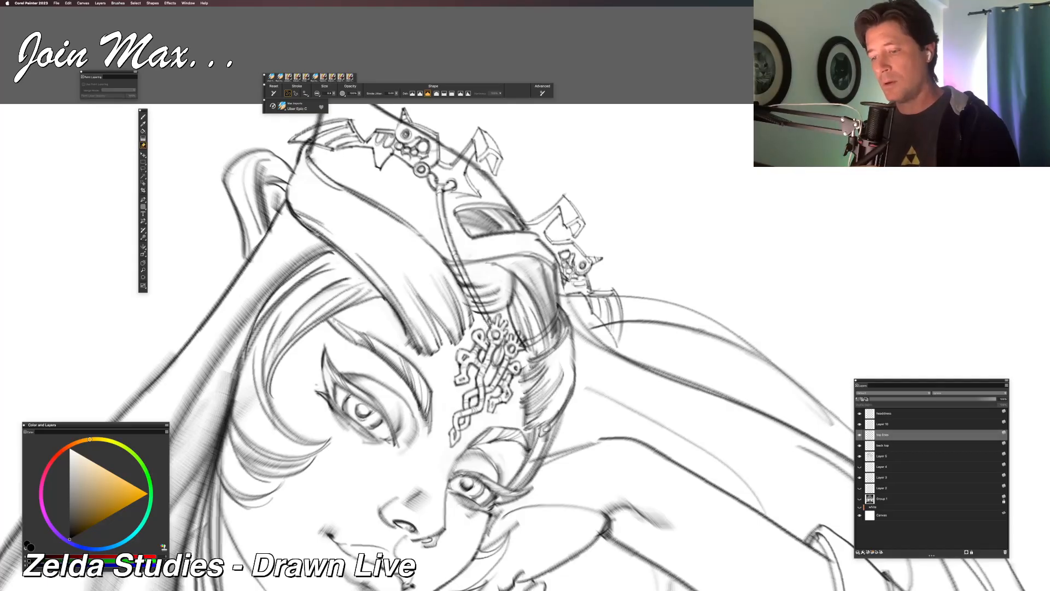
{"action": "left_click", "coordinate": [882, 445]}
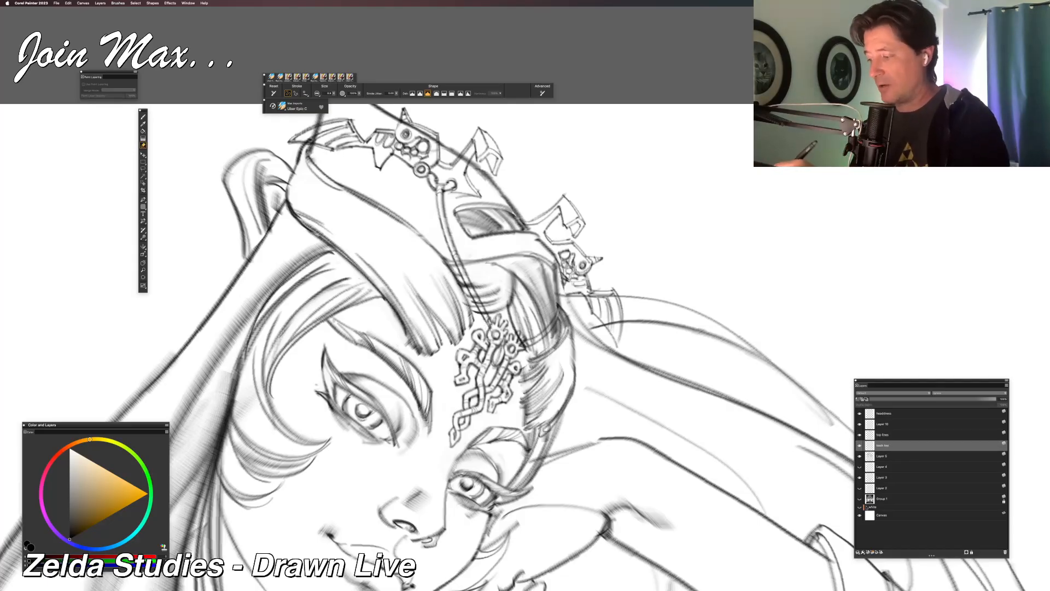
{"action": "left_click", "coordinate": [868, 553]}
{"action": "left_click", "coordinate": [868, 553]}
{"action": "left_click_drag", "start_coordinate": [881, 445], "coordinate": [873, 473]}
{"action": "key", "text": "b"}
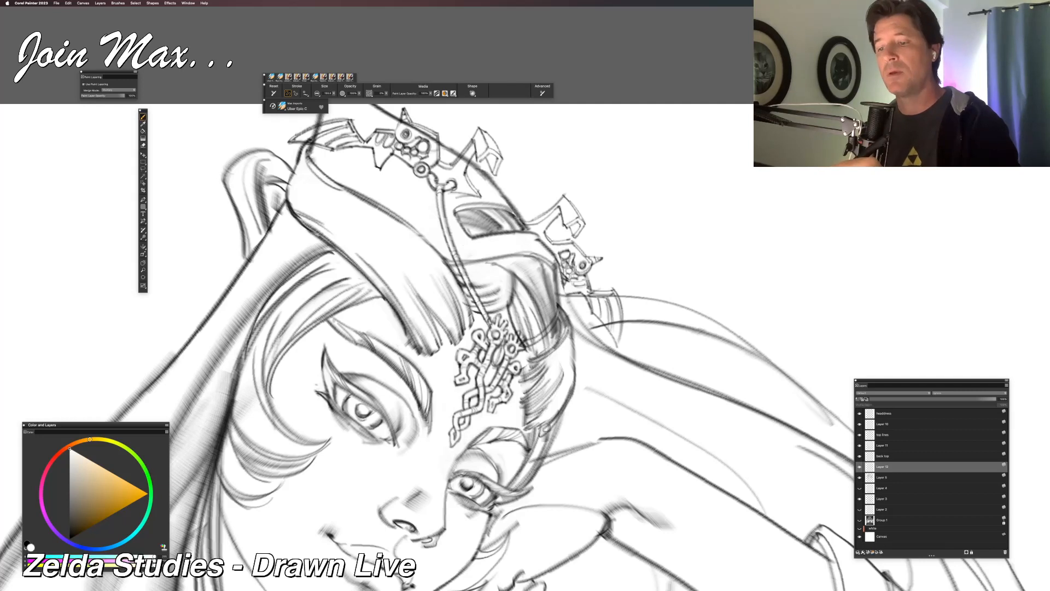
Step: Paint white inside the headdress chain and side band on the lower new layer to mask the hair lines crossing them
{"action": "left_click_drag", "start_coordinate": [436, 212], "coordinate": [452, 212]}
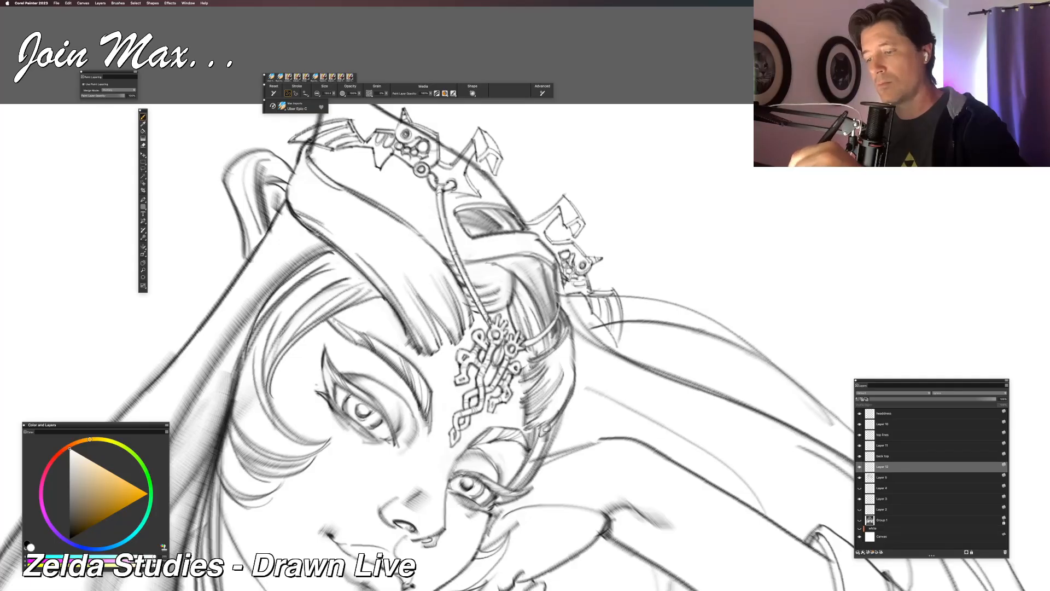
{"action": "key", "text": "super+0"}
{"action": "scroll", "coordinate": [561, 272], "scroll_direction": "up", "scroll_amount": 5}
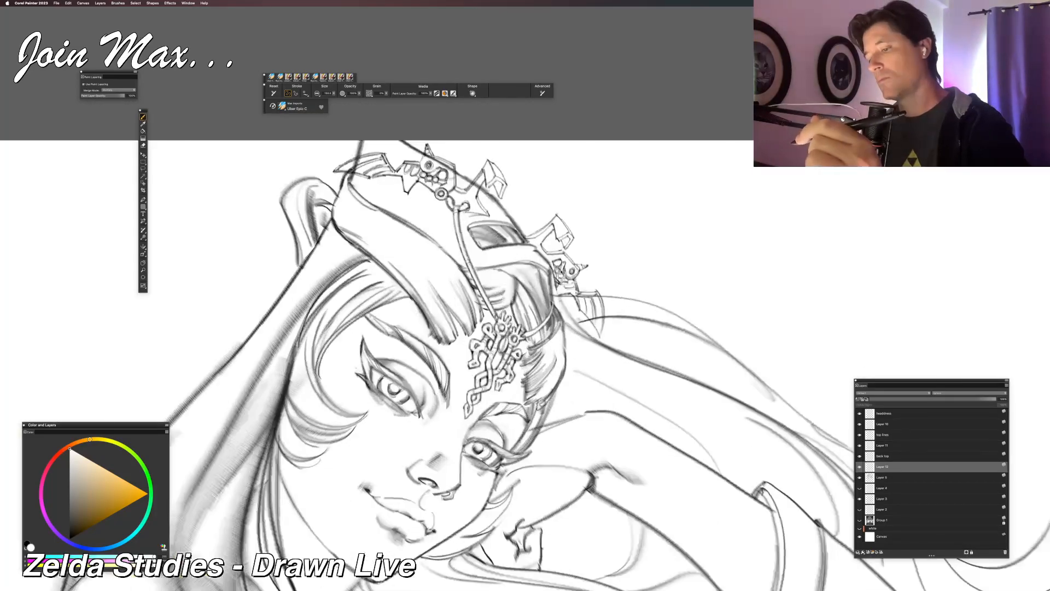
{"action": "scroll", "coordinate": [560, 272], "scroll_direction": "down", "scroll_amount": 3}
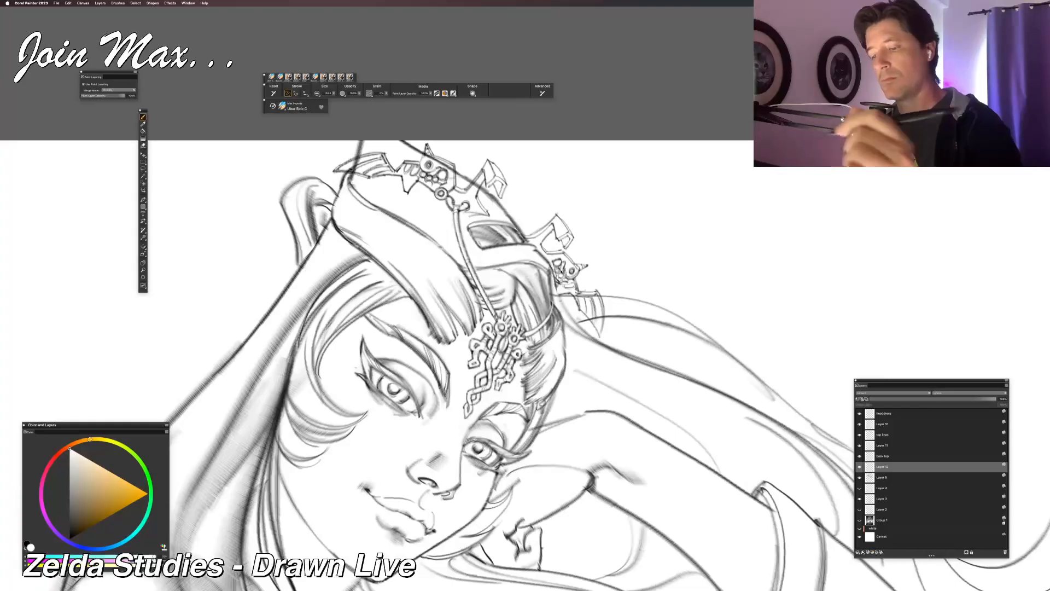
Step: Check the back top and top lines layers, and touch up Layer 10 with short strokes beside the rear headdress ornament
{"action": "left_click", "coordinate": [859, 456]}
{"action": "left_click", "coordinate": [859, 456]}
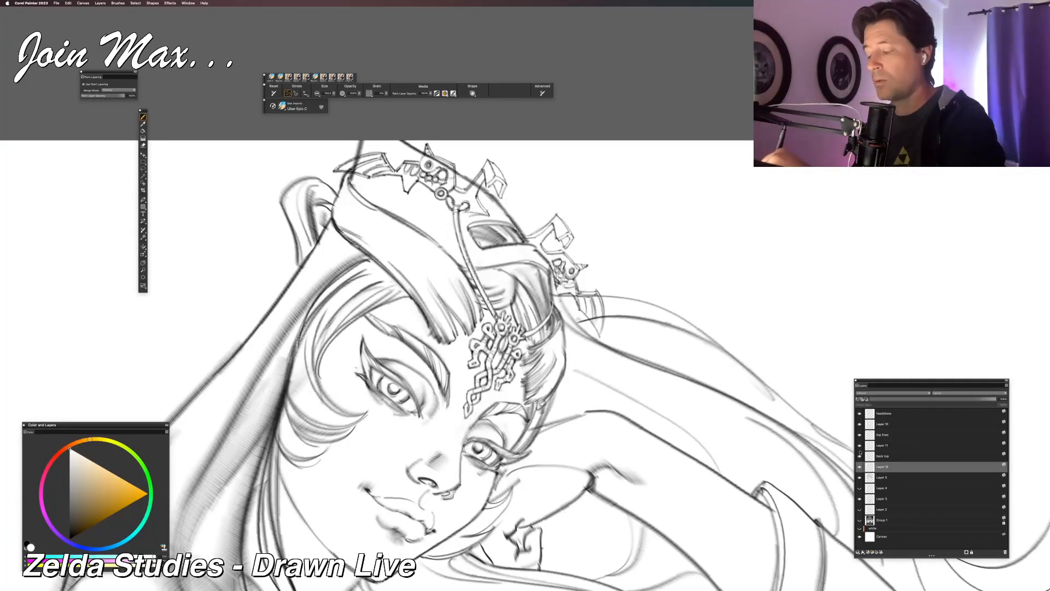
{"action": "left_click", "coordinate": [859, 435]}
{"action": "left_click", "coordinate": [859, 434]}
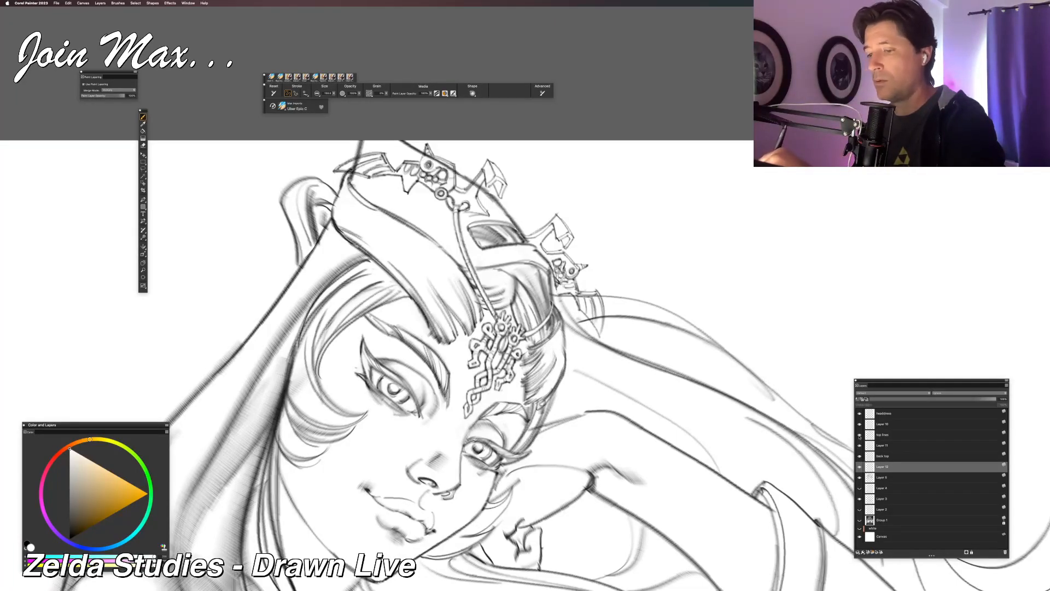
{"action": "left_click", "coordinate": [882, 423]}
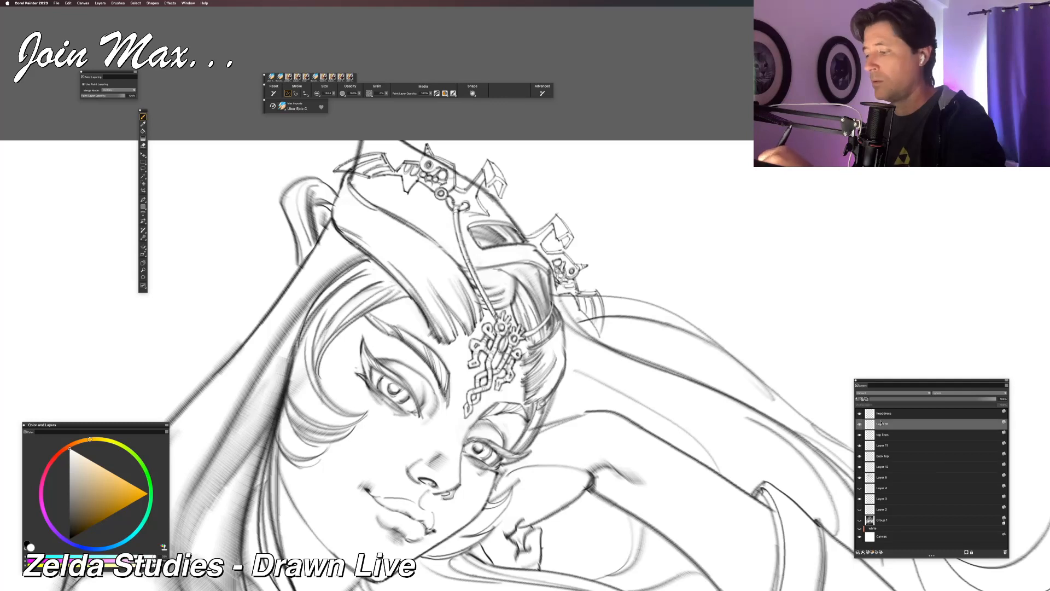
{"action": "key", "text": "shift+s"}
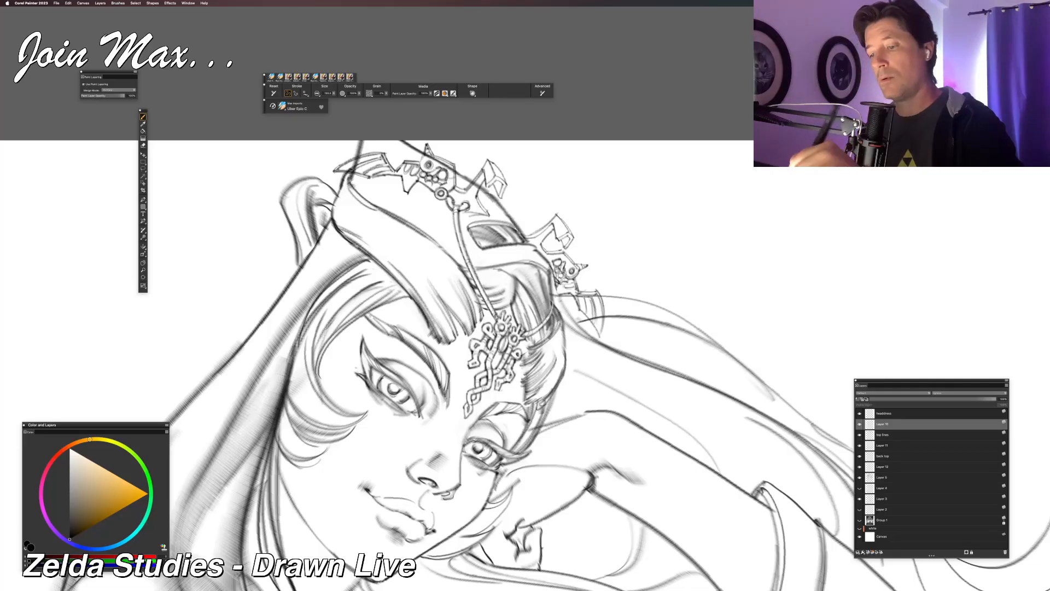
{"action": "left_click_drag", "start_coordinate": [550, 290], "coordinate": [553, 305]}
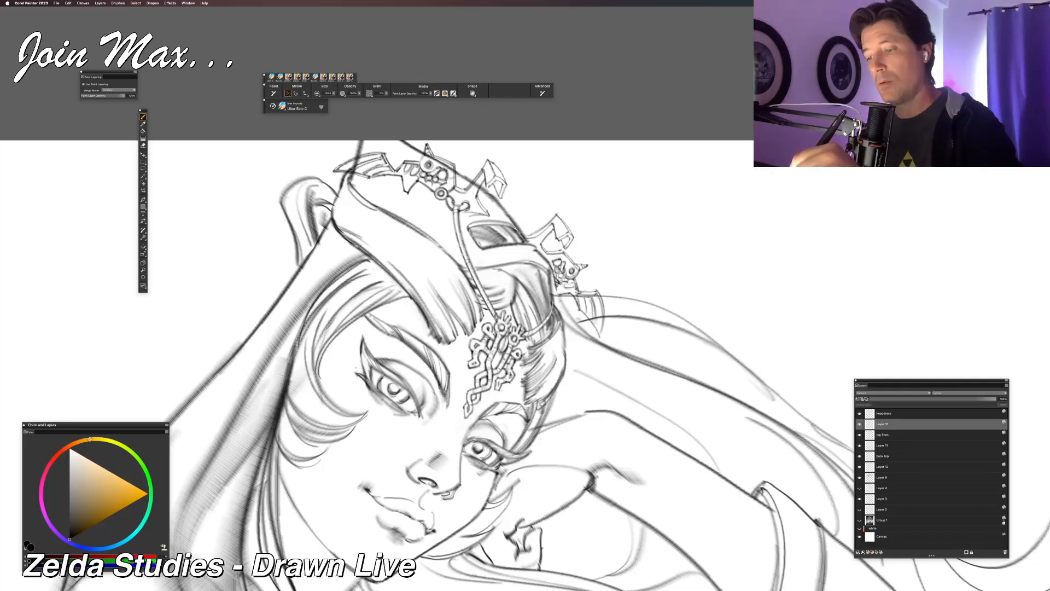
{"action": "left_click_drag", "start_coordinate": [551, 272], "coordinate": [552, 303]}
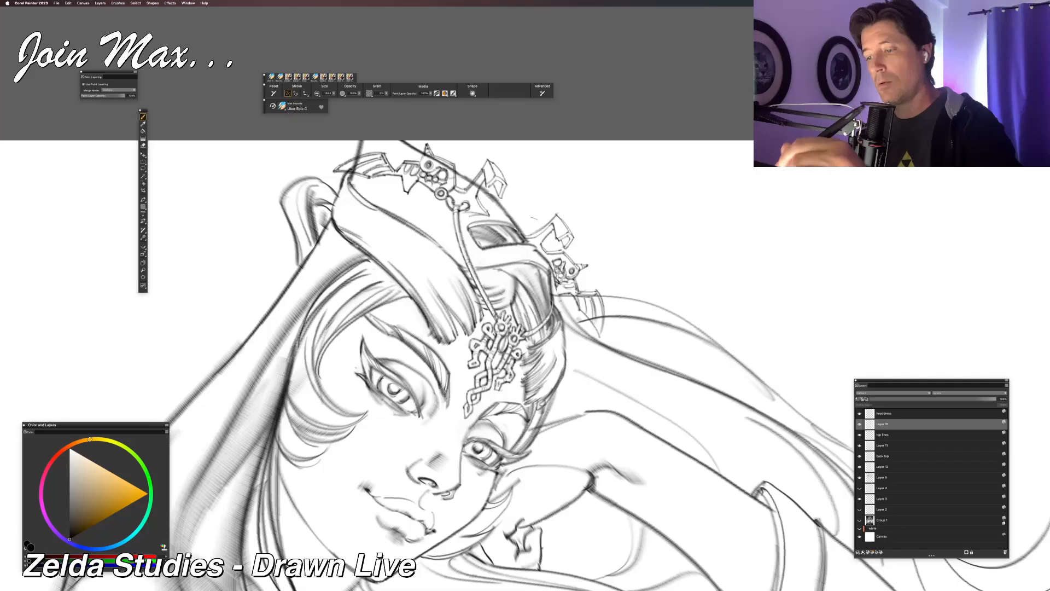
{"action": "key", "text": "super+minus"}
{"action": "key", "text": "super+minus"}
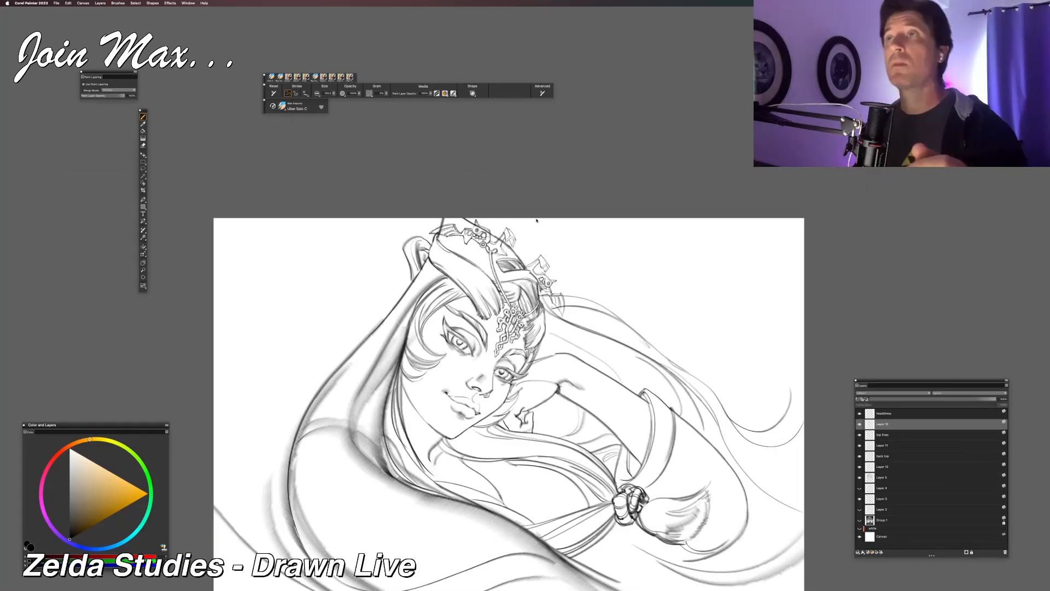
{"action": "key", "text": "super+plus"}
{"action": "key", "text": "super+plus"}
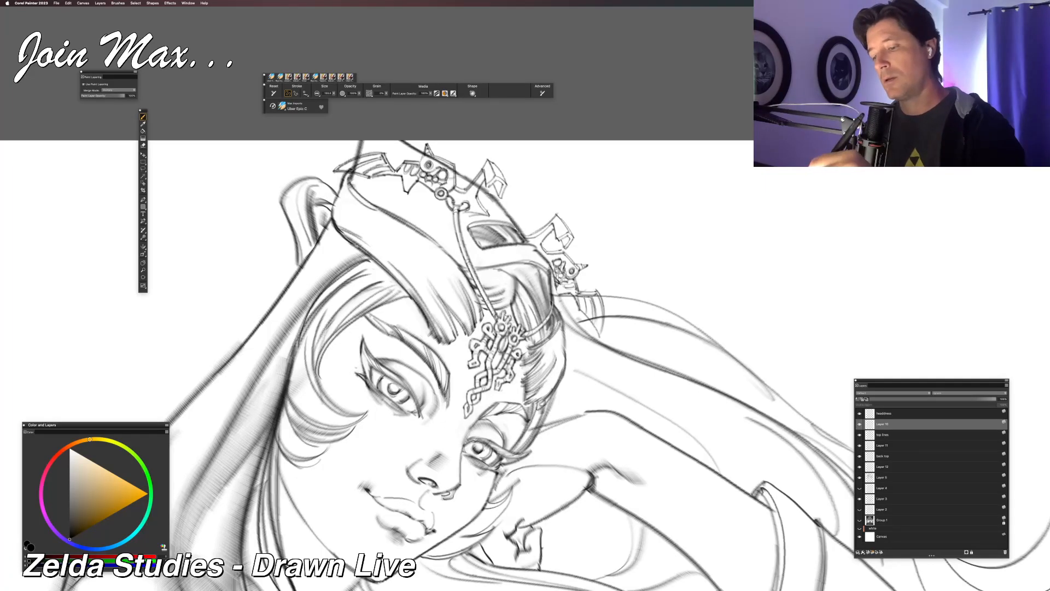
Step: Make the headdress layer active and examine the crown and face both close up and with the surrounding figure
{"action": "key", "text": "n"}
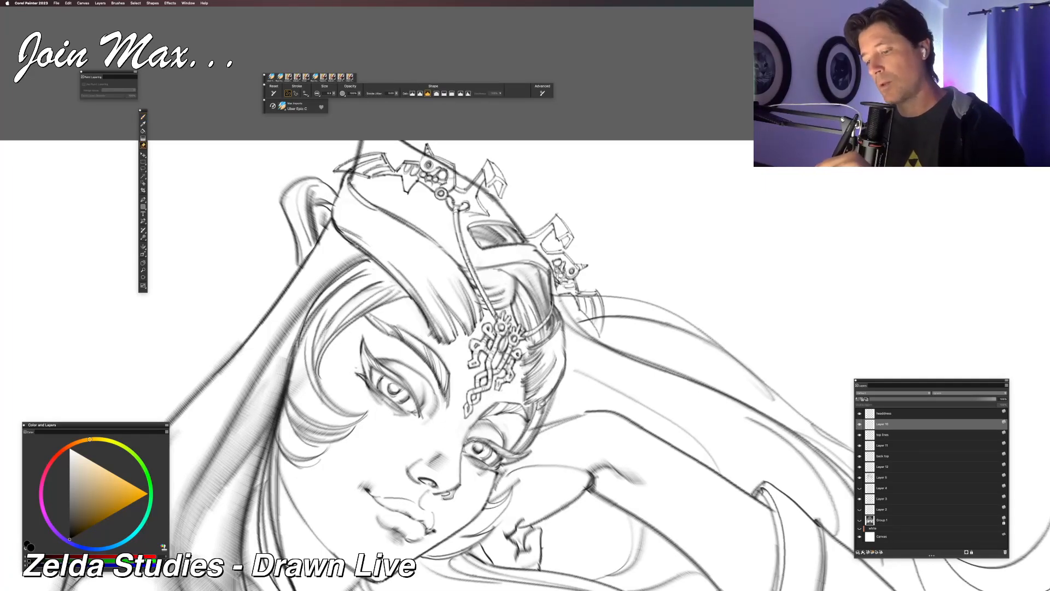
{"action": "left_click", "coordinate": [884, 413]}
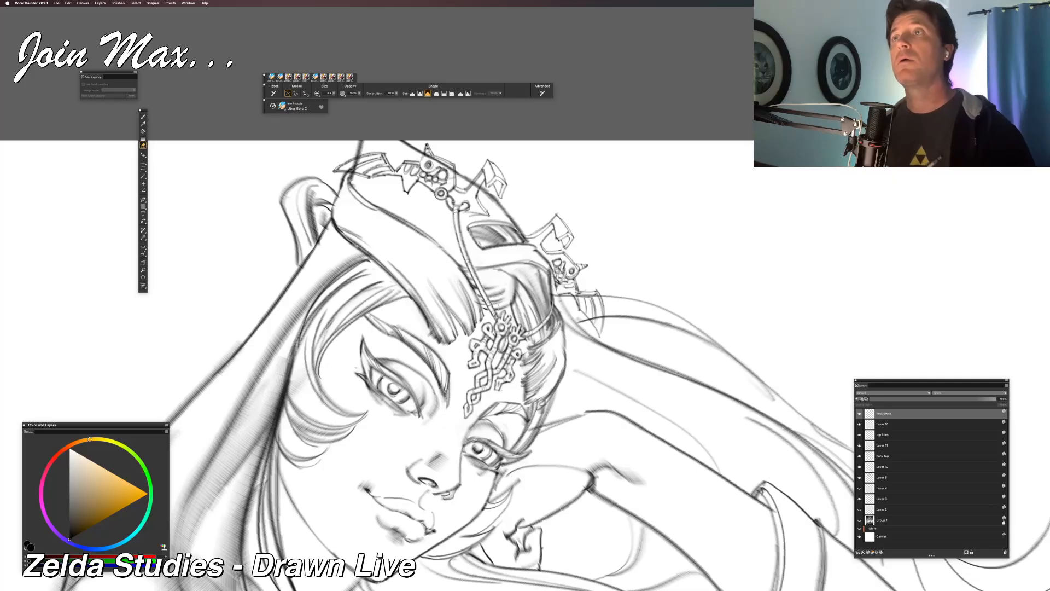
{"action": "key", "text": "b"}
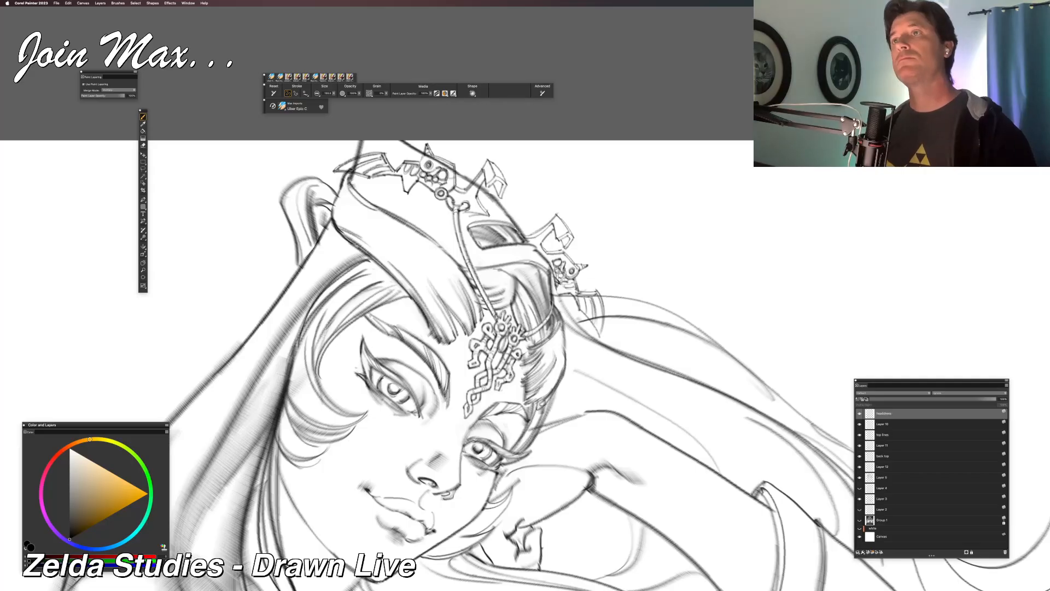
{"action": "scroll", "coordinate": [525, 339], "scroll_direction": "down", "scroll_amount": 3}
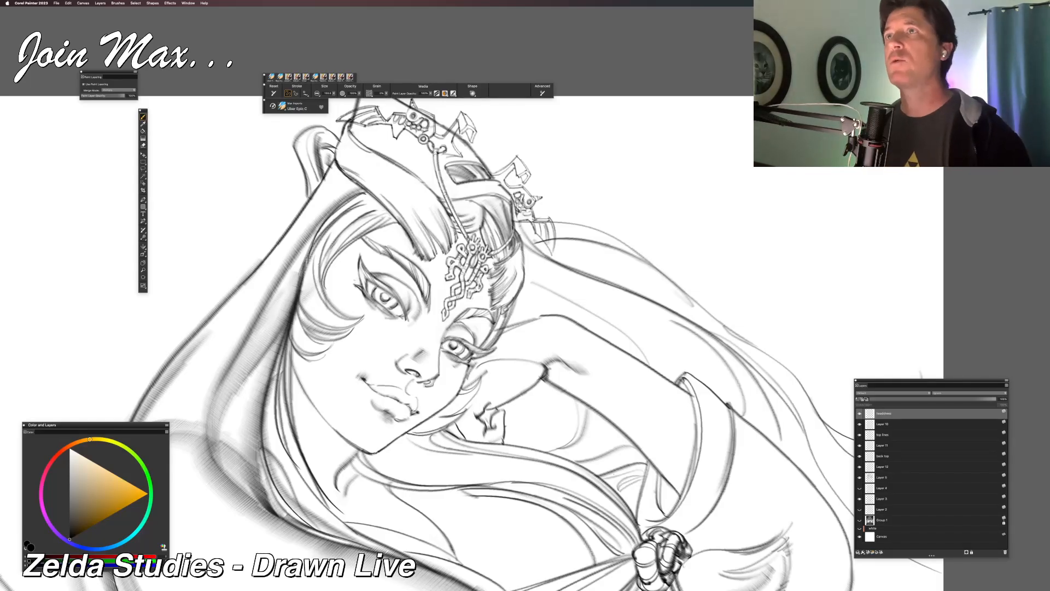
{"action": "scroll", "coordinate": [475, 350], "scroll_direction": "down", "scroll_amount": 2}
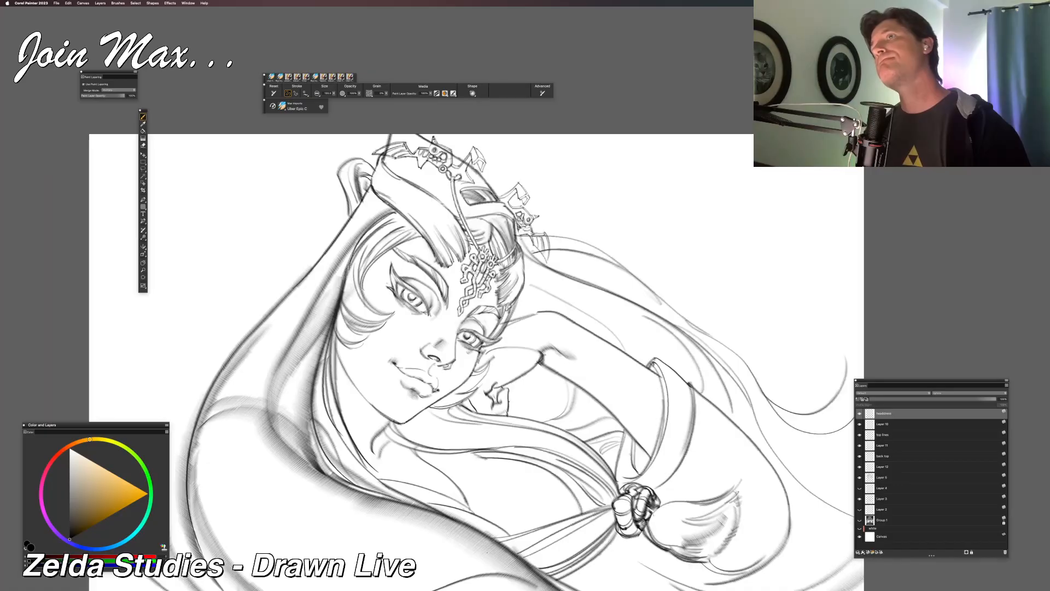
{"action": "scroll", "coordinate": [527, 293], "scroll_direction": "down", "scroll_amount": 1}
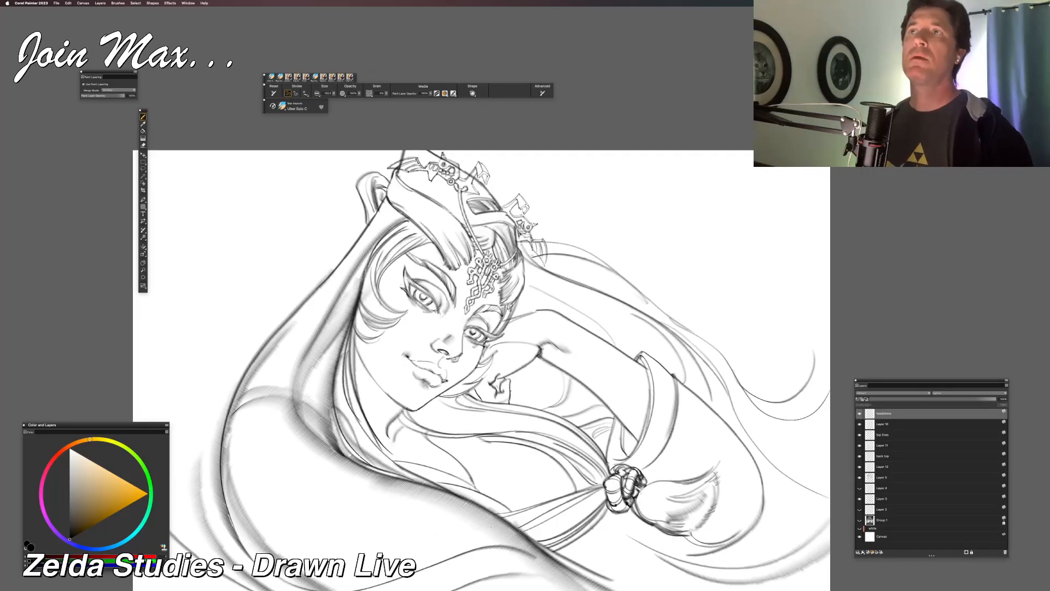
{"action": "scroll", "coordinate": [492, 350], "scroll_direction": "up", "scroll_amount": 3}
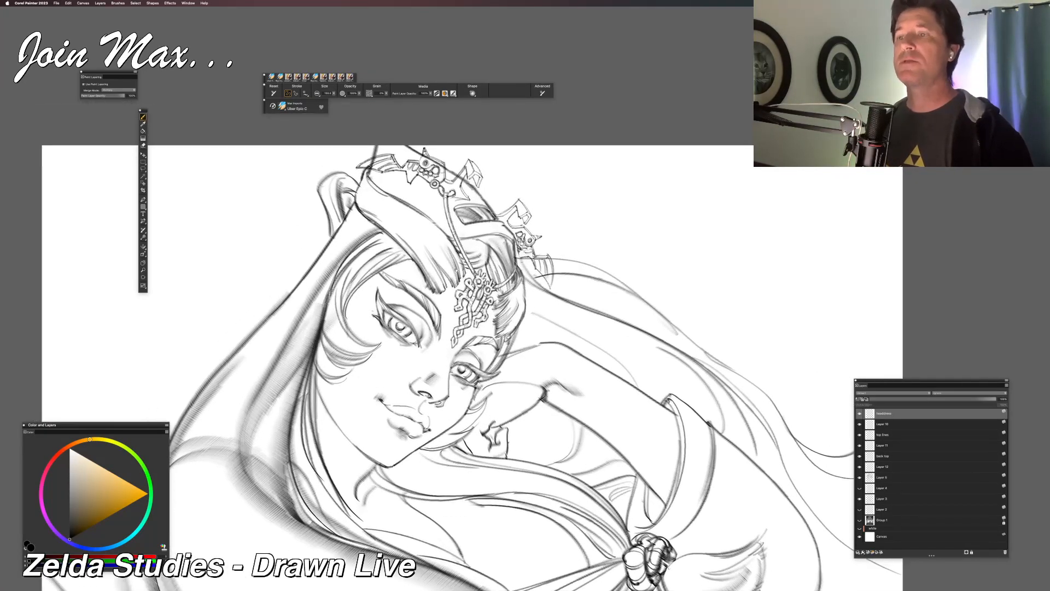
{"action": "scroll", "coordinate": [455, 269], "scroll_direction": "up", "scroll_amount": 2}
Step: Compare the drawing with and without the headdress, Layer 10, portrait line and white masking layers
{"action": "left_click", "coordinate": [859, 415]}
{"action": "left_click", "coordinate": [859, 415]}
{"action": "left_click", "coordinate": [859, 425]}
{"action": "left_click", "coordinate": [859, 425]}
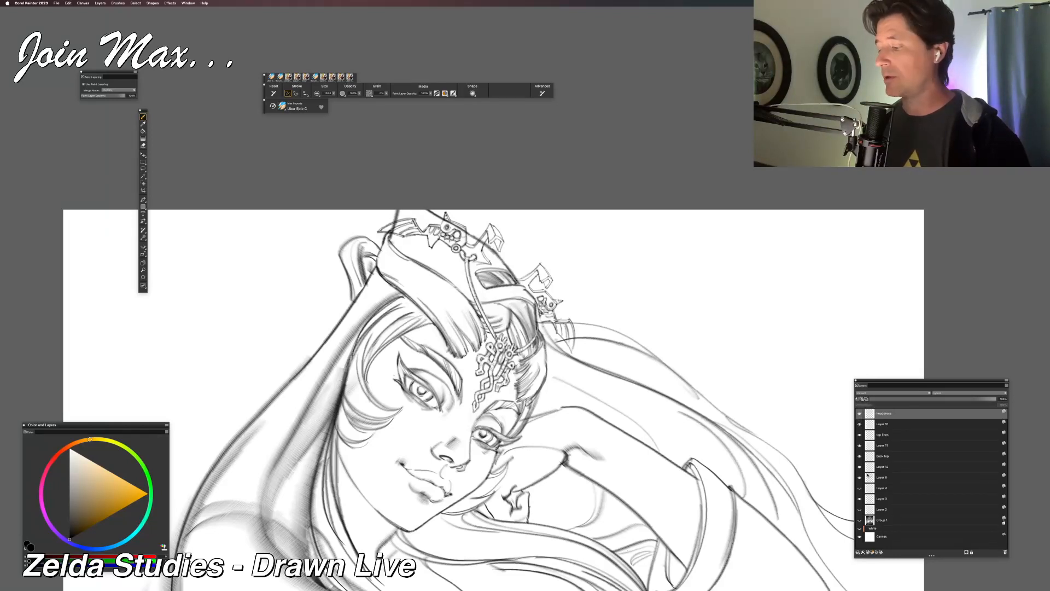
{"action": "left_click", "coordinate": [859, 477]}
{"action": "left_click", "coordinate": [859, 477]}
{"action": "left_click", "coordinate": [859, 468]}
{"action": "left_click", "coordinate": [859, 468]}
{"action": "left_click", "coordinate": [860, 468]}
{"action": "left_click", "coordinate": [859, 467]}
{"action": "left_click", "coordinate": [859, 468]}
{"action": "left_click", "coordinate": [859, 468]}
Step: Paint white inside the rear headdress wing on the masking layer to cover the flowing hair lines behind it
{"action": "left_click", "coordinate": [869, 468]}
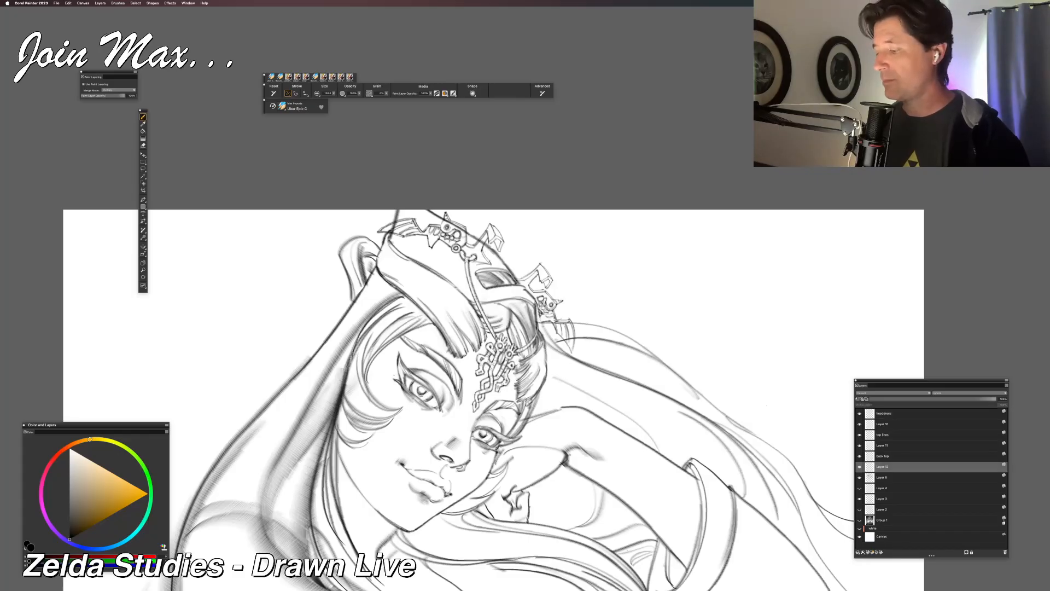
{"action": "left_click_drag", "start_coordinate": [698, 361], "coordinate": [672, 428]}
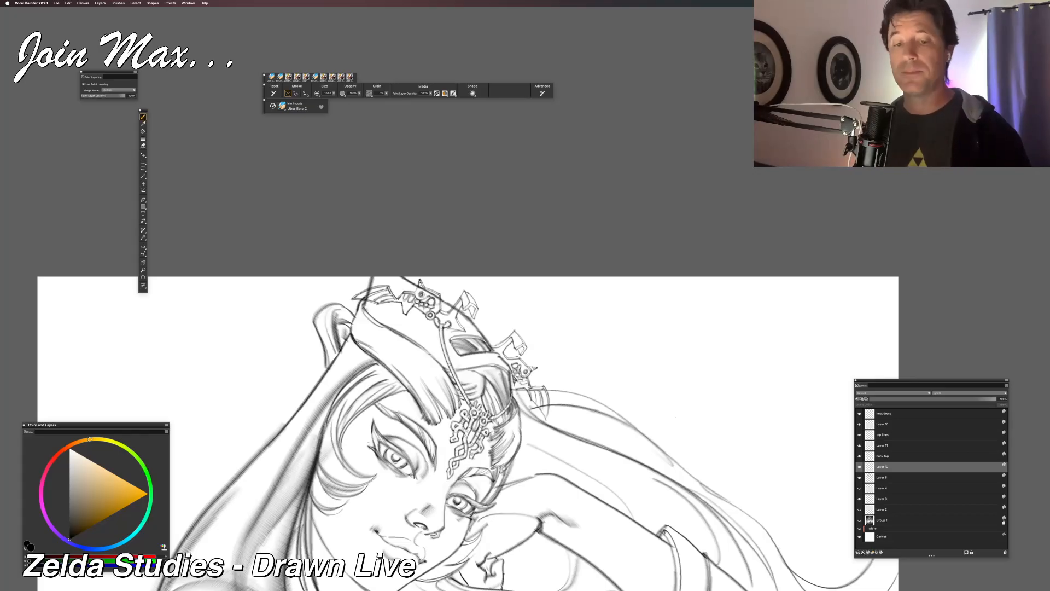
{"action": "left_click", "coordinate": [70, 448]}
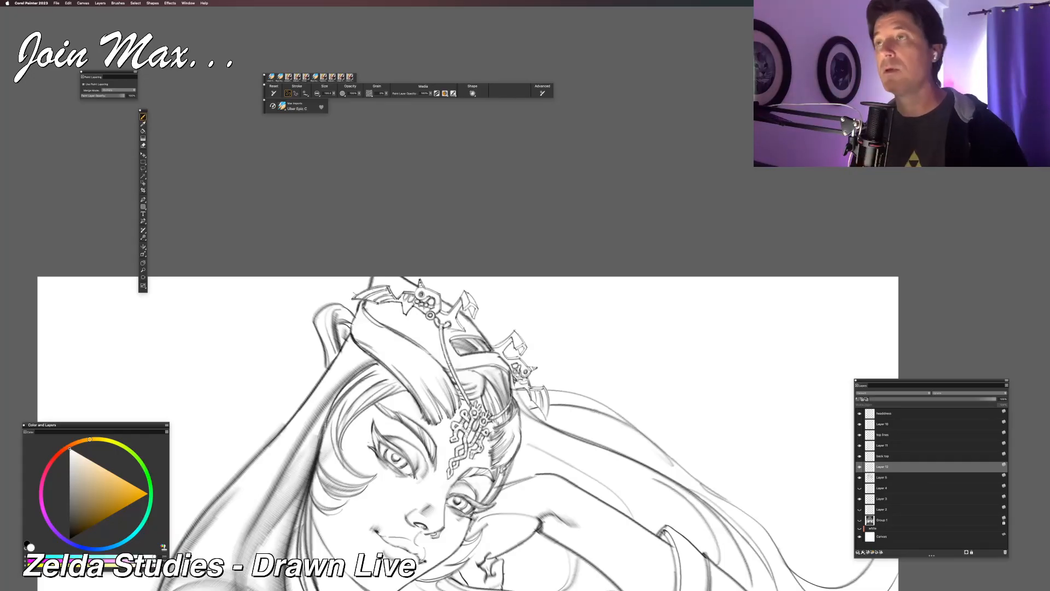
Step: Examine the hooded woman's headdress, face and flowing hair, and the full line drawing down to the small figure below her
{"action": "scroll", "coordinate": [478, 432], "scroll_direction": "down", "scroll_amount": 3}
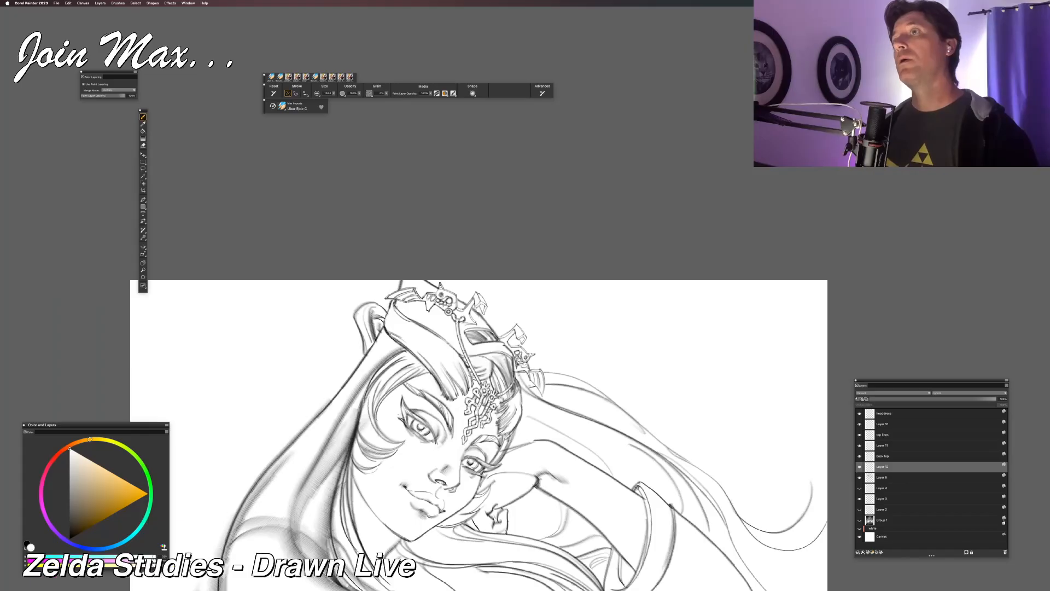
{"action": "scroll", "coordinate": [473, 432], "scroll_direction": "up", "scroll_amount": 2}
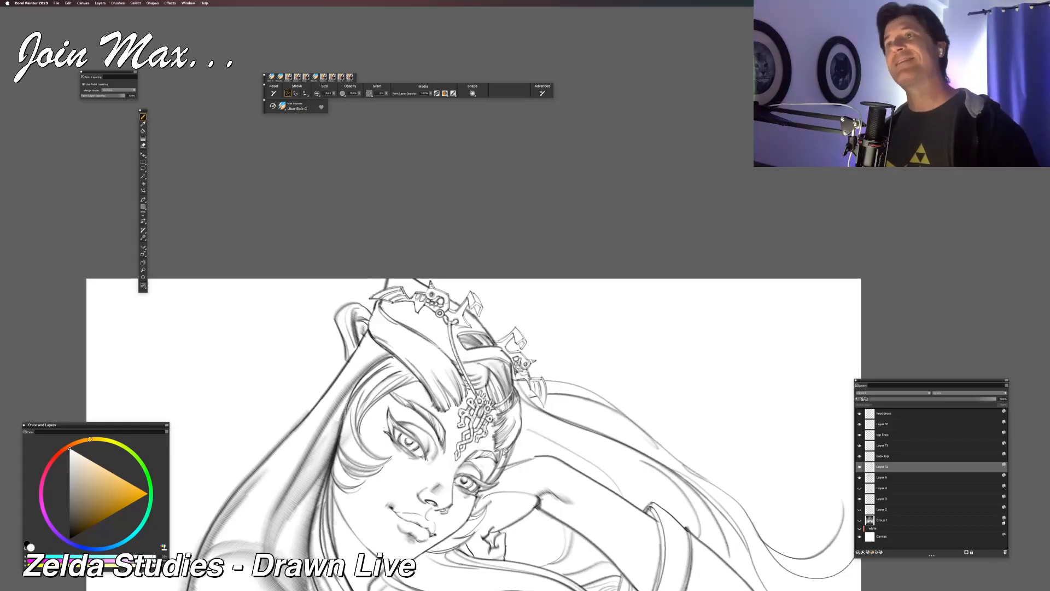
{"action": "scroll", "coordinate": [473, 435], "scroll_direction": "down", "scroll_amount": 5}
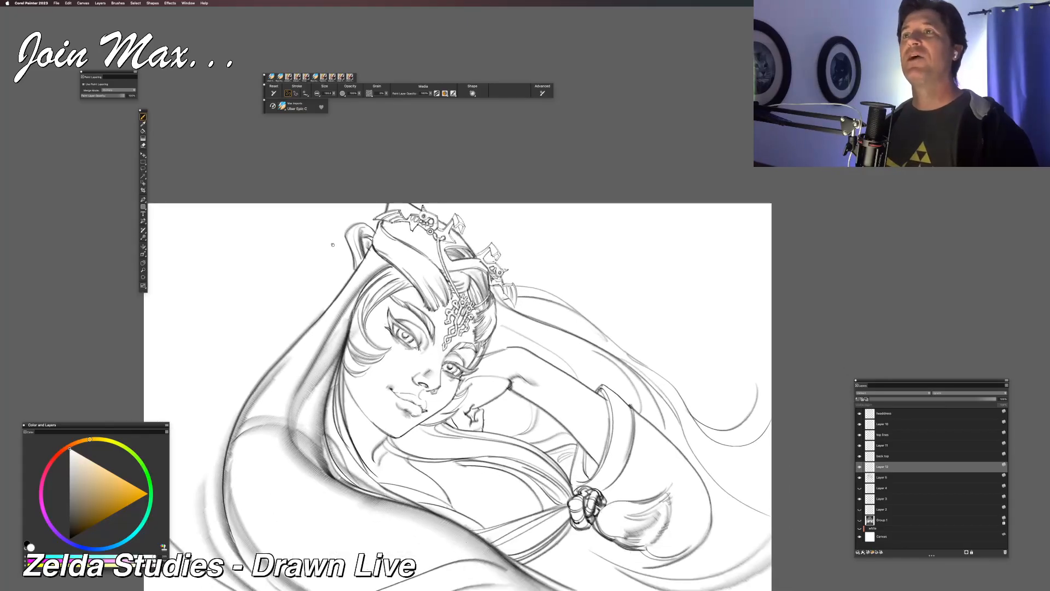
{"action": "key", "text": "super+plus"}
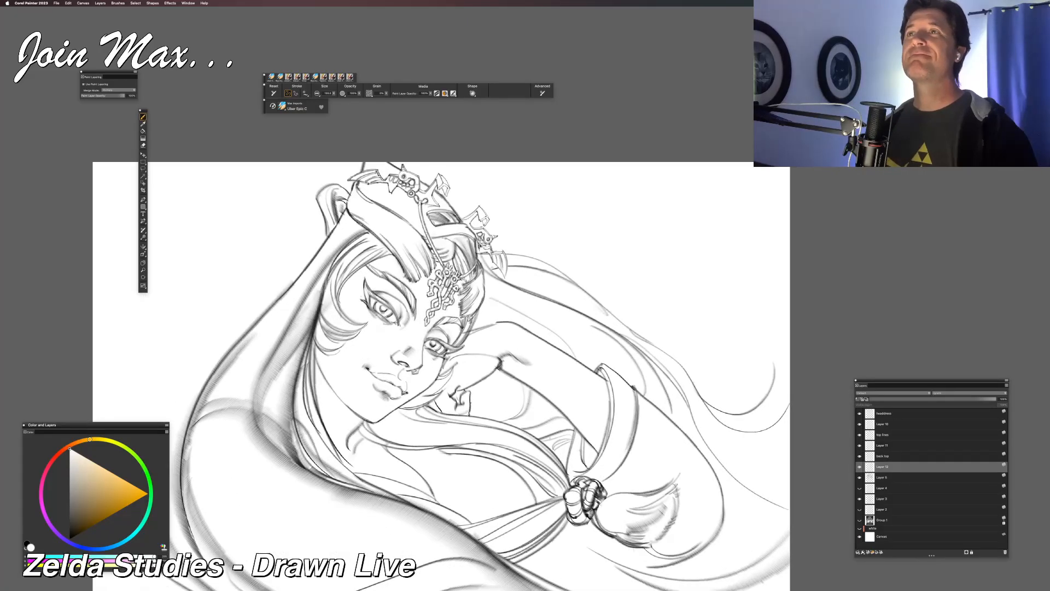
{"action": "key", "text": "super+minus"}
{"action": "scroll", "coordinate": [448, 372], "scroll_direction": "down", "scroll_amount": 2}
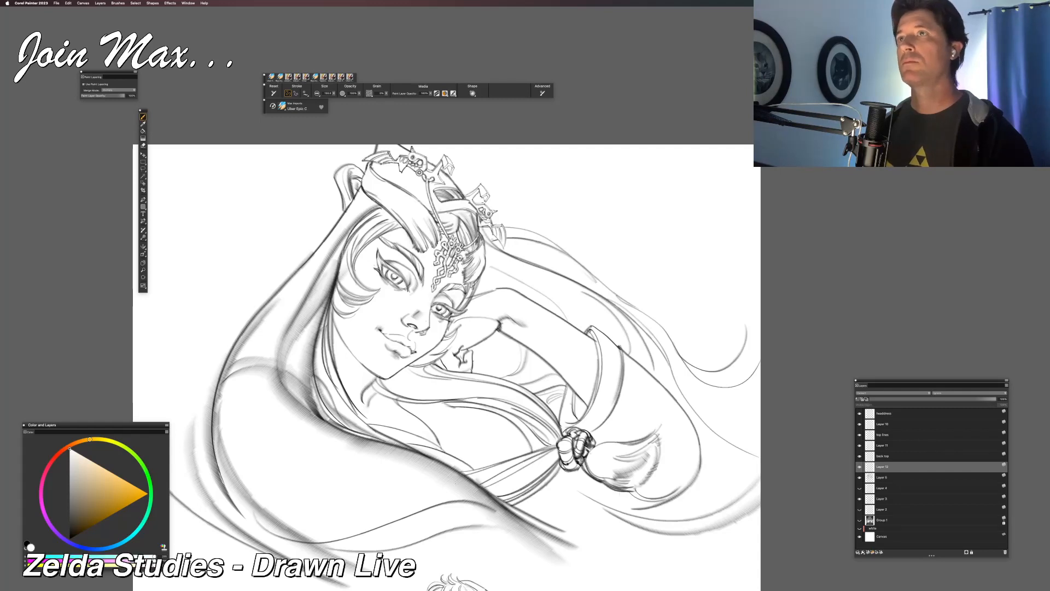
{"action": "key", "text": "super+minus"}
{"action": "key", "text": "super+minus"}
{"action": "left_click_drag", "start_coordinate": [426, 428], "coordinate": [403, 167]}
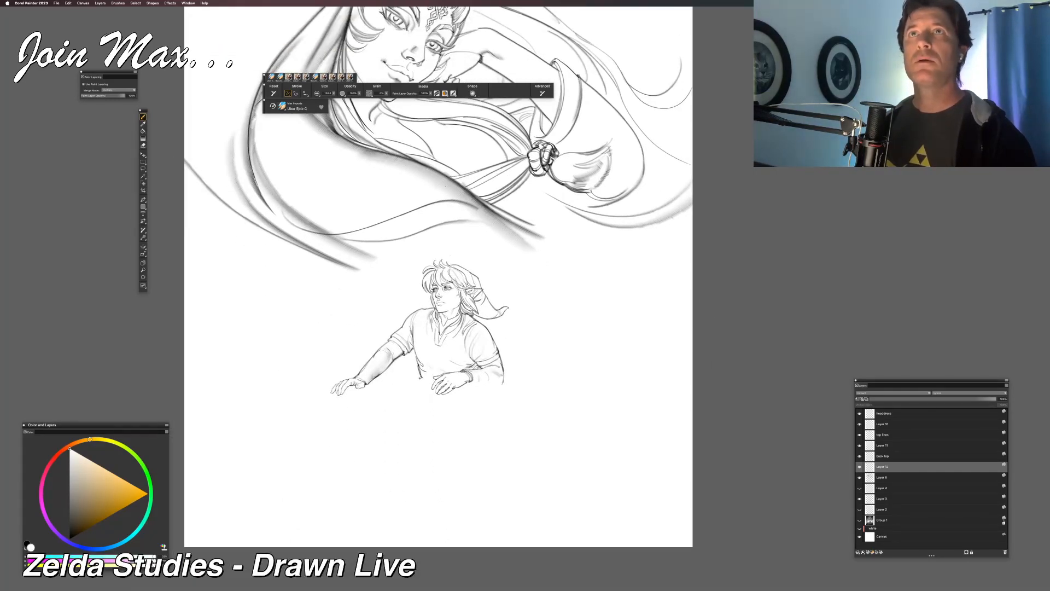
Step: Review the composition without the interface palettes, and compare the woman's portrait with the capped figure beneath her
{"action": "key", "text": "Tab"}
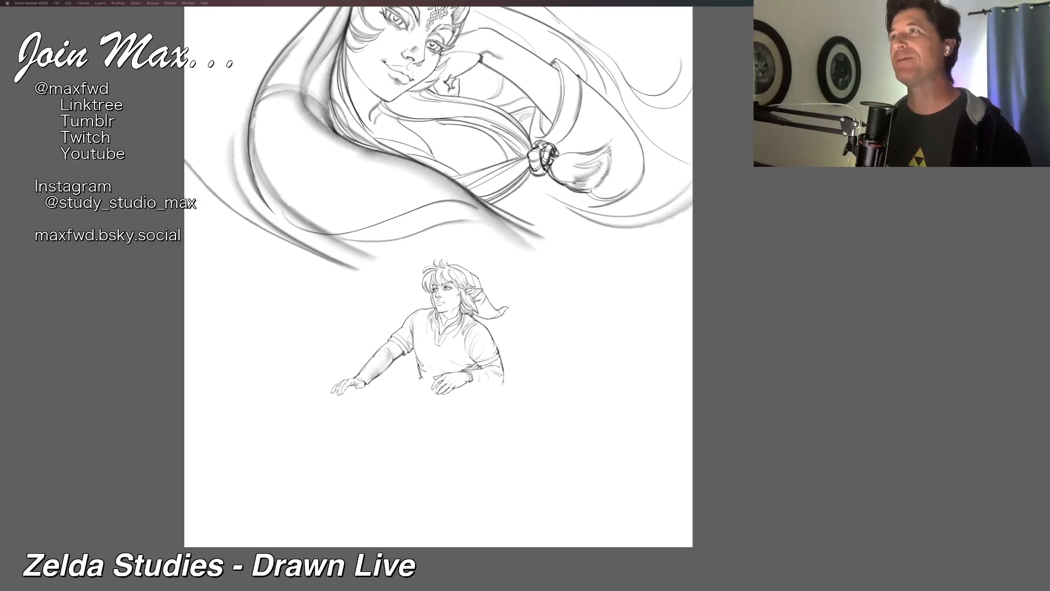
{"action": "key", "text": "Tab"}
{"action": "scroll", "coordinate": [727, 304], "scroll_direction": "up", "scroll_amount": 3}
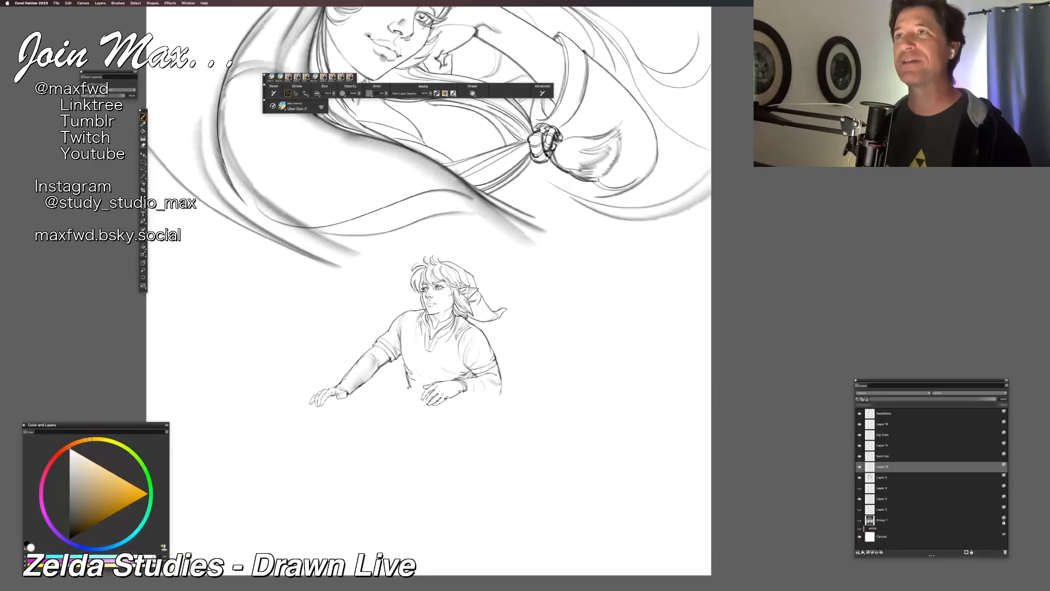
{"action": "scroll", "coordinate": [727, 304], "scroll_direction": "up", "scroll_amount": 2}
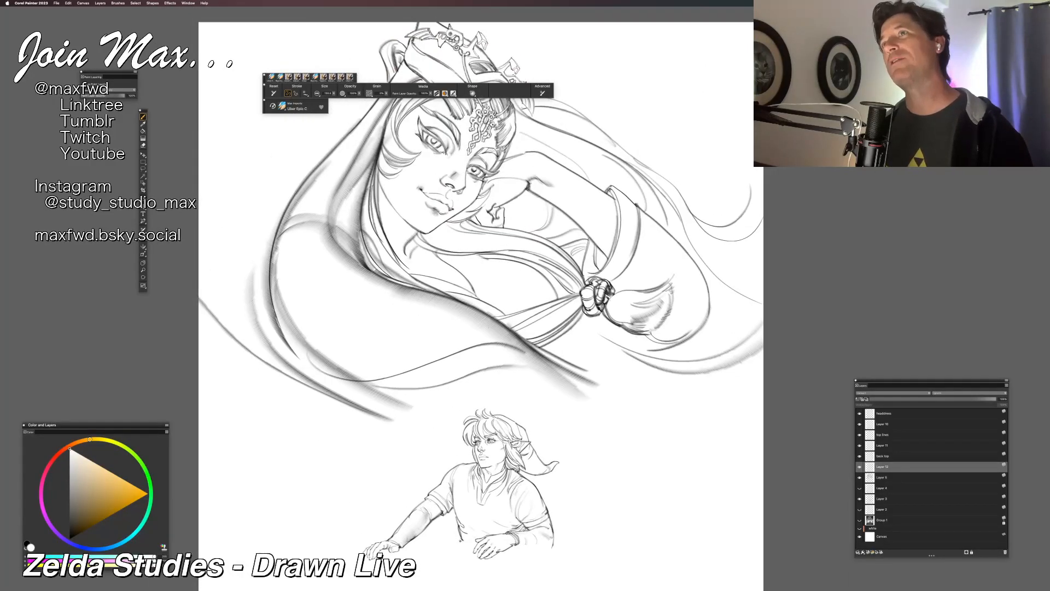
{"action": "scroll", "coordinate": [707, 346], "scroll_direction": "up", "scroll_amount": 2}
{"action": "scroll", "coordinate": [707, 346], "scroll_direction": "down", "scroll_amount": 2}
{"action": "scroll", "coordinate": [707, 346], "scroll_direction": "up", "scroll_amount": 3}
{"action": "left_click_drag", "start_coordinate": [707, 345], "coordinate": [695, 324]}
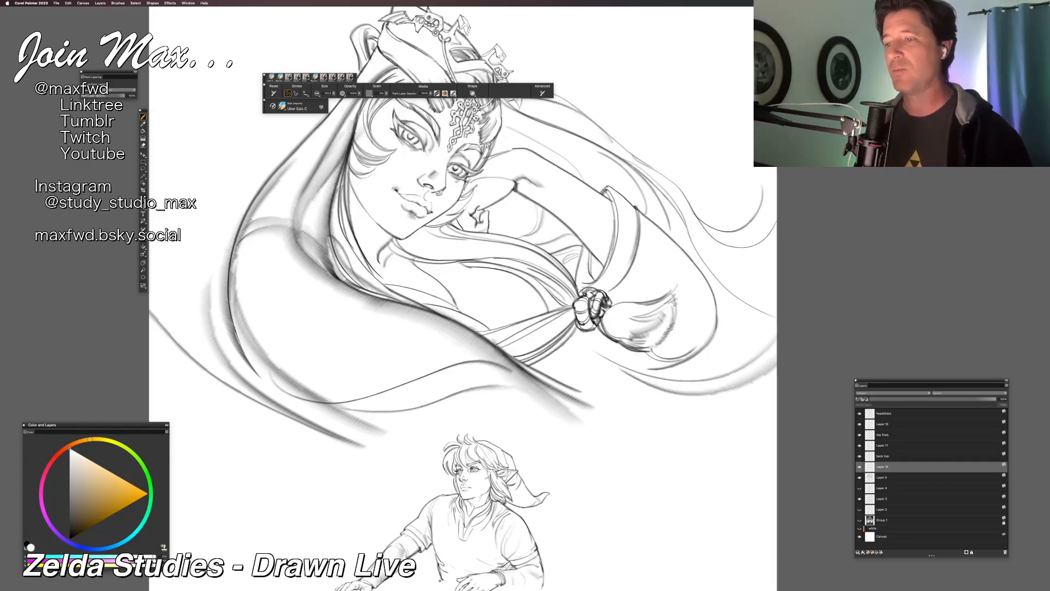
{"action": "scroll", "coordinate": [465, 300], "scroll_direction": "down", "scroll_amount": 3}
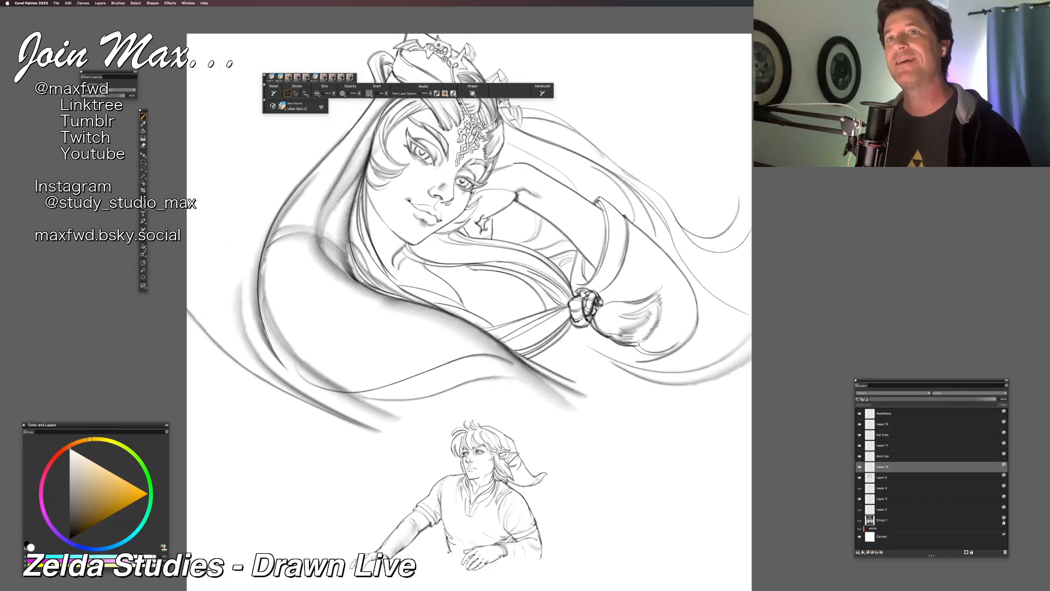
{"action": "scroll", "coordinate": [468, 312], "scroll_direction": "down", "scroll_amount": 2}
{"action": "scroll", "coordinate": [858, 249], "scroll_direction": "up", "scroll_amount": 3}
{"action": "scroll", "coordinate": [748, 186], "scroll_direction": "up", "scroll_amount": 1}
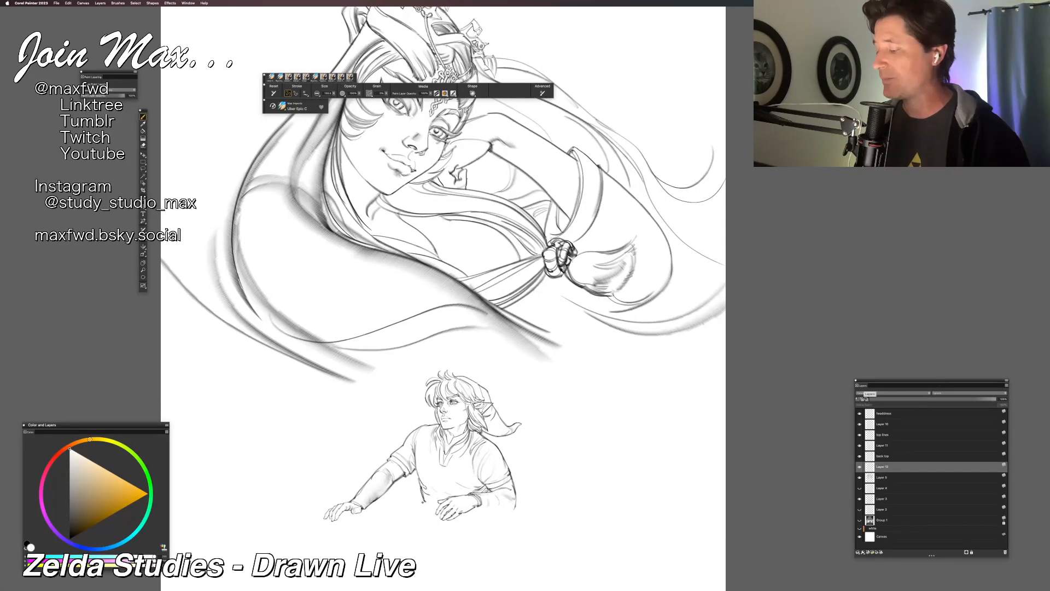
Step: Show the grayscale painting in Group 1 under the line art and reduce its opacity to a mid-grey guide
{"action": "left_click", "coordinate": [860, 520]}
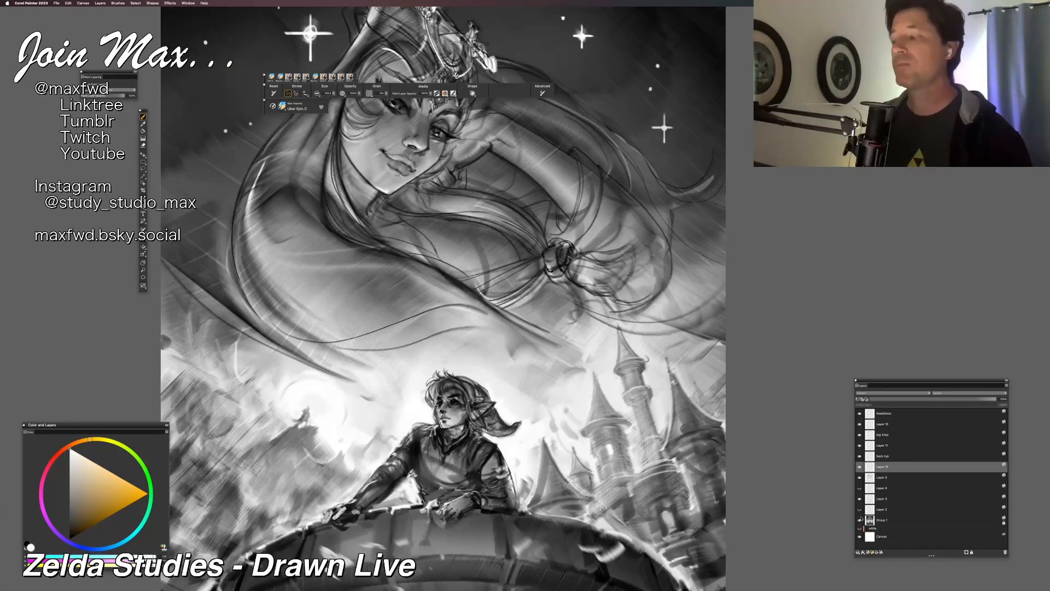
{"action": "left_click", "coordinate": [892, 519]}
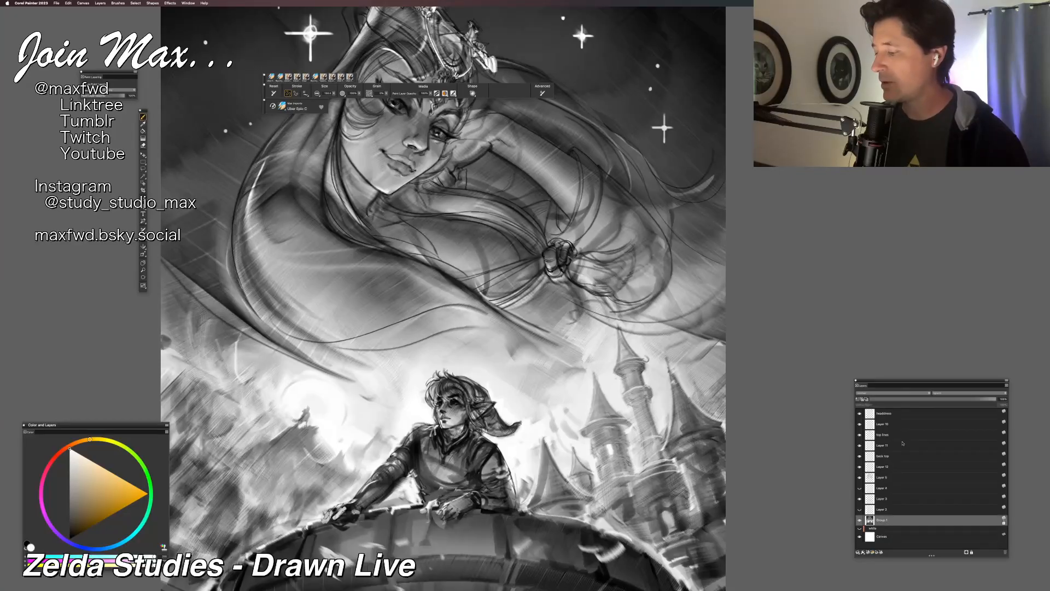
{"action": "left_click", "coordinate": [902, 399]}
{"action": "scroll", "coordinate": [625, 335], "scroll_direction": "down", "scroll_amount": 5}
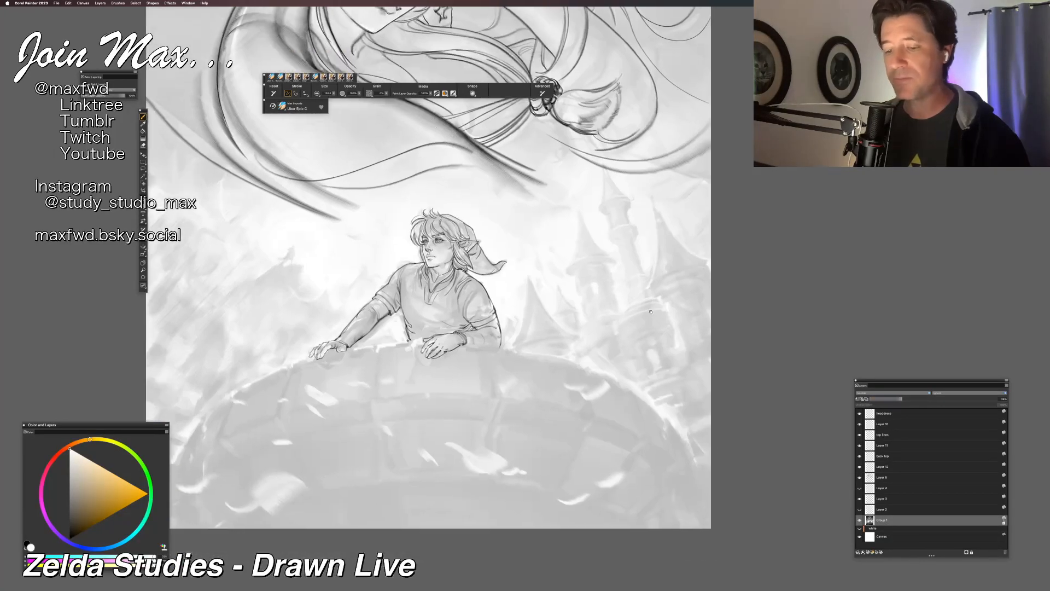
{"action": "left_click", "coordinate": [918, 400]}
{"action": "left_click_drag", "start_coordinate": [918, 399], "coordinate": [927, 400]}
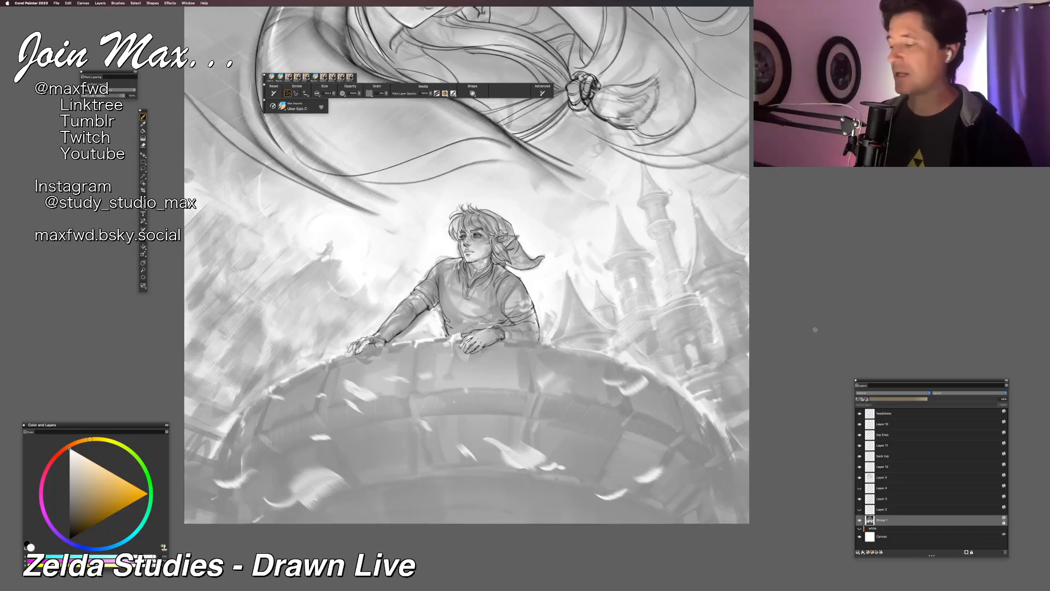
Step: Save the drawing with a new layer above the headdress layer, and lower Group 1's opacity a little further
{"action": "left_click", "coordinate": [890, 415]}
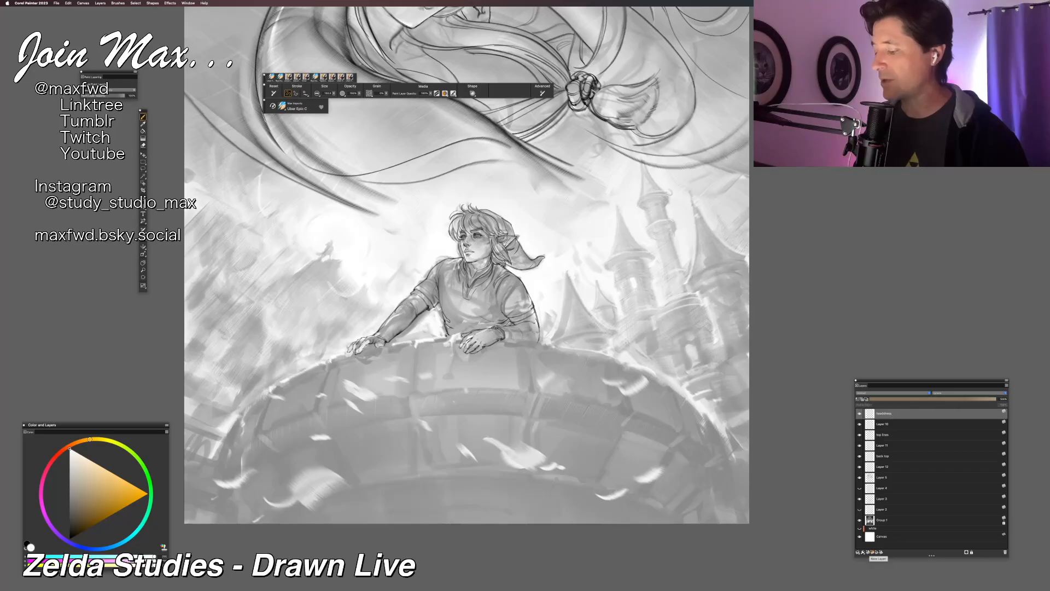
{"action": "left_click", "coordinate": [868, 552]}
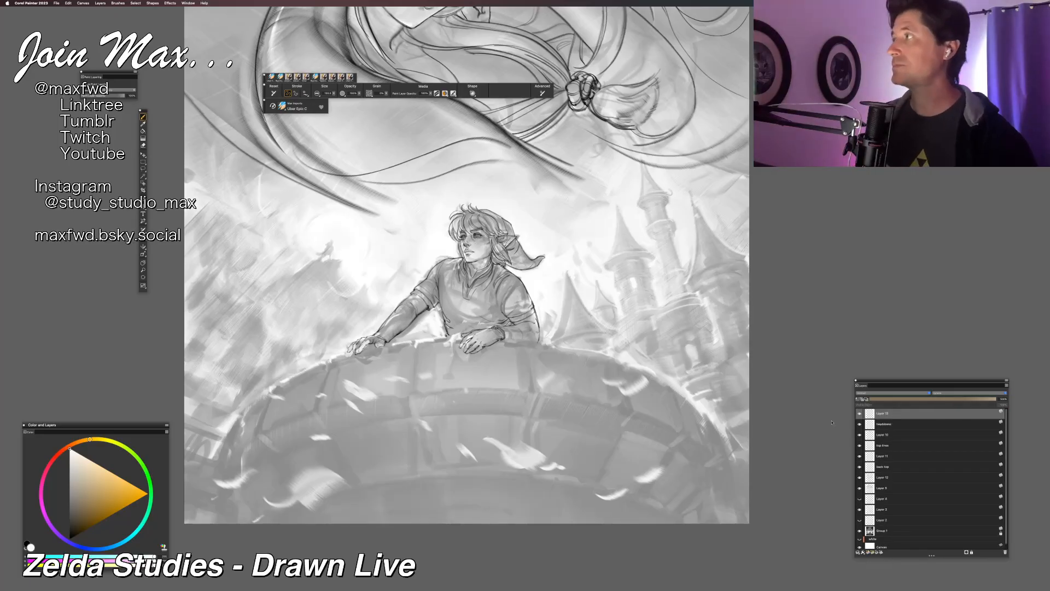
{"action": "key", "text": "super+s"}
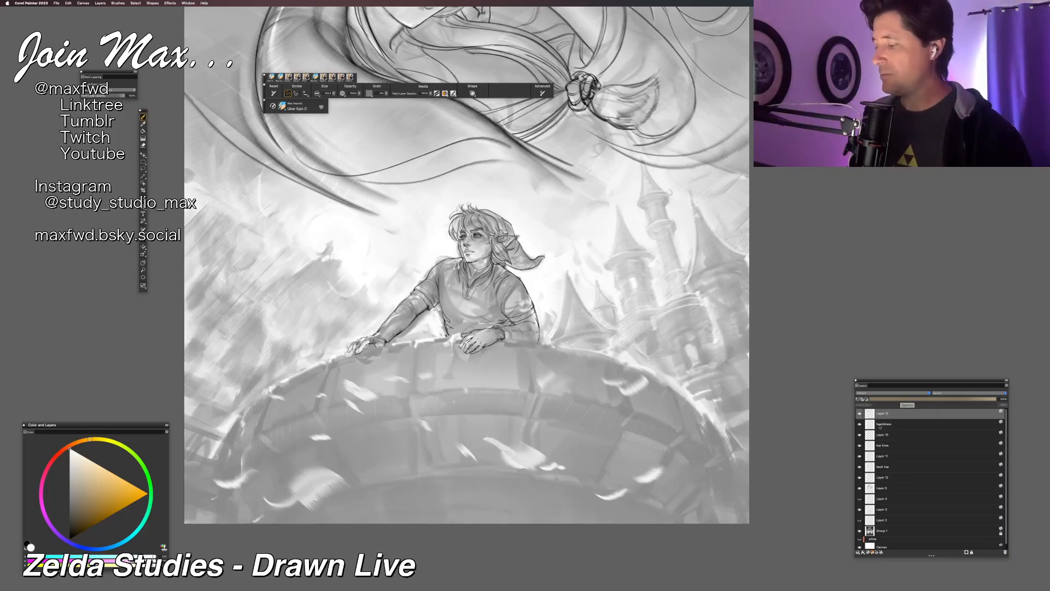
{"action": "left_click", "coordinate": [877, 529]}
{"action": "left_click", "coordinate": [912, 399]}
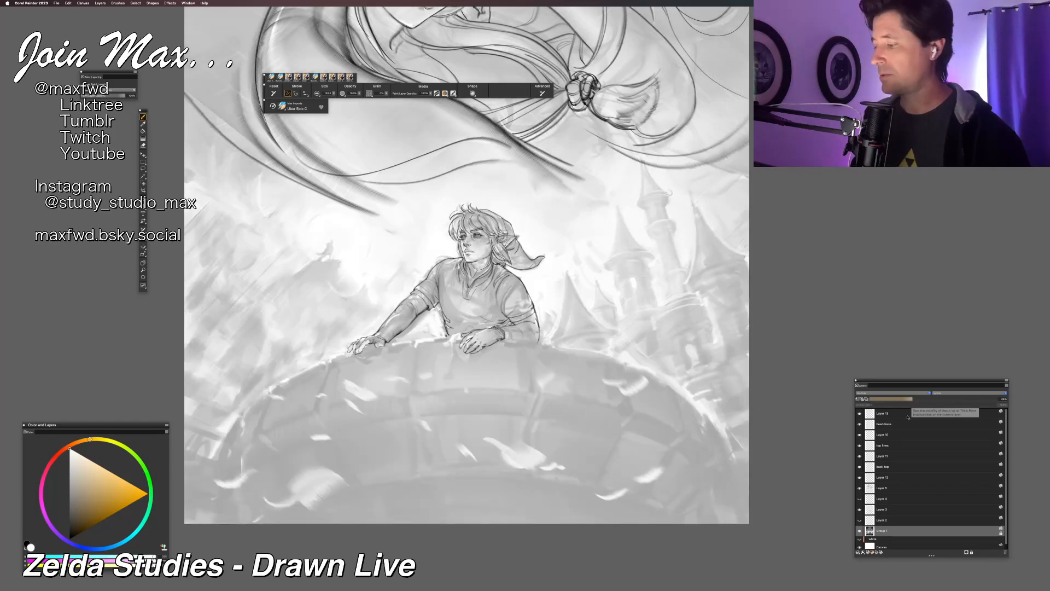
Step: On the new top layer, draw the left, top and bottom edges of the stone block below the capped figure in black
{"action": "left_click", "coordinate": [875, 413]}
{"action": "scroll", "coordinate": [685, 337], "scroll_direction": "up", "scroll_amount": 2}
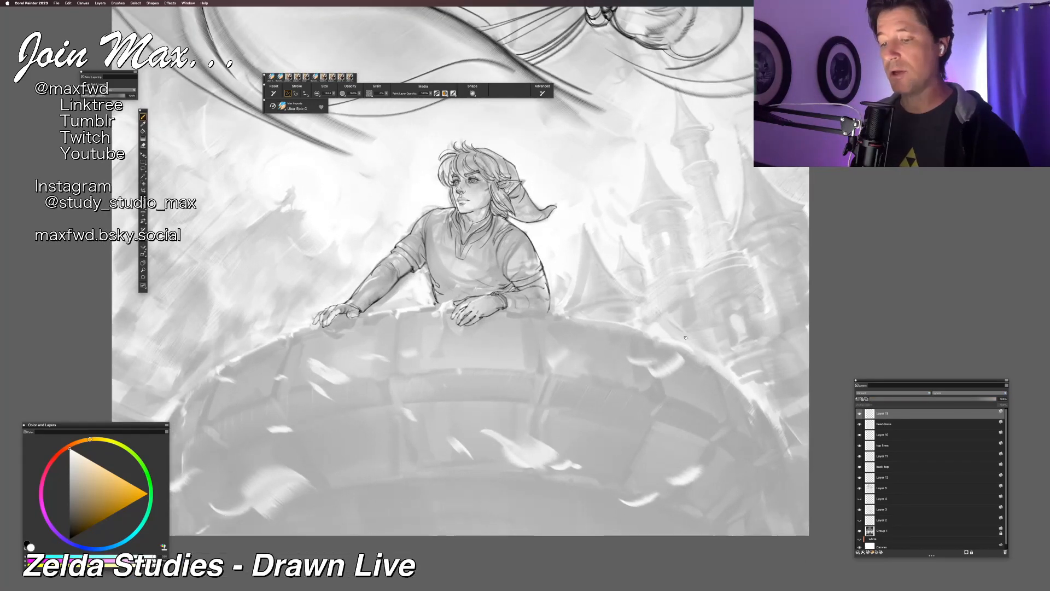
{"action": "key", "text": "shift+s"}
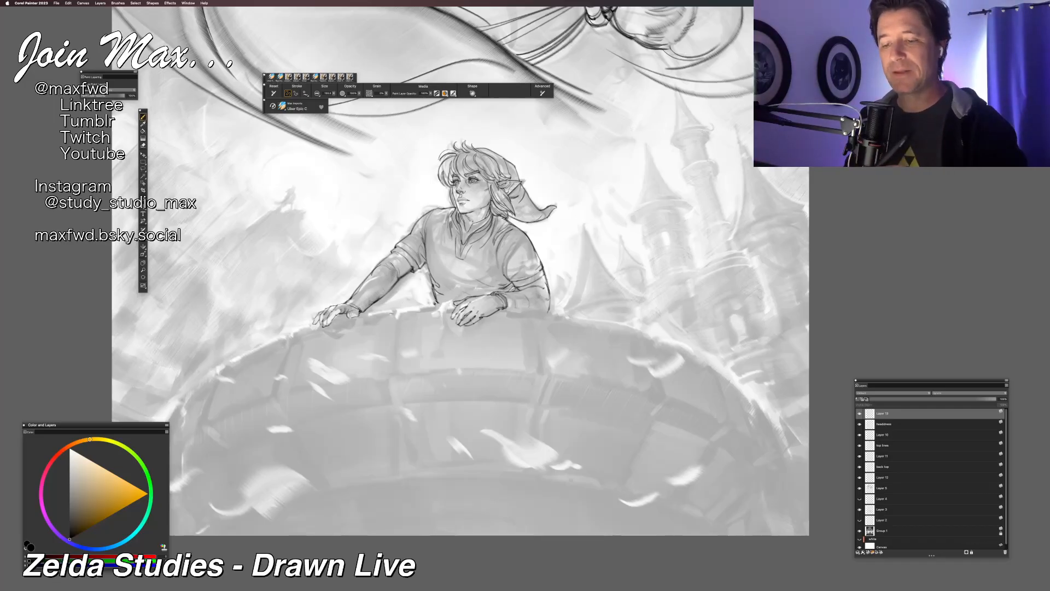
{"action": "left_click_drag", "start_coordinate": [395, 316], "coordinate": [392, 350]}
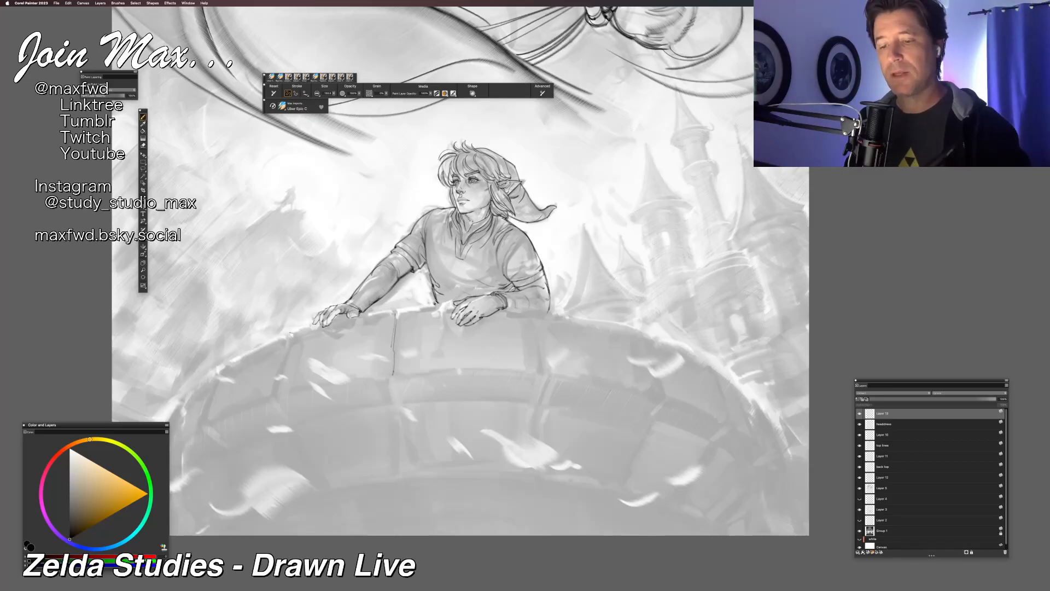
{"action": "scroll", "coordinate": [530, 284], "scroll_direction": "up", "scroll_amount": 2}
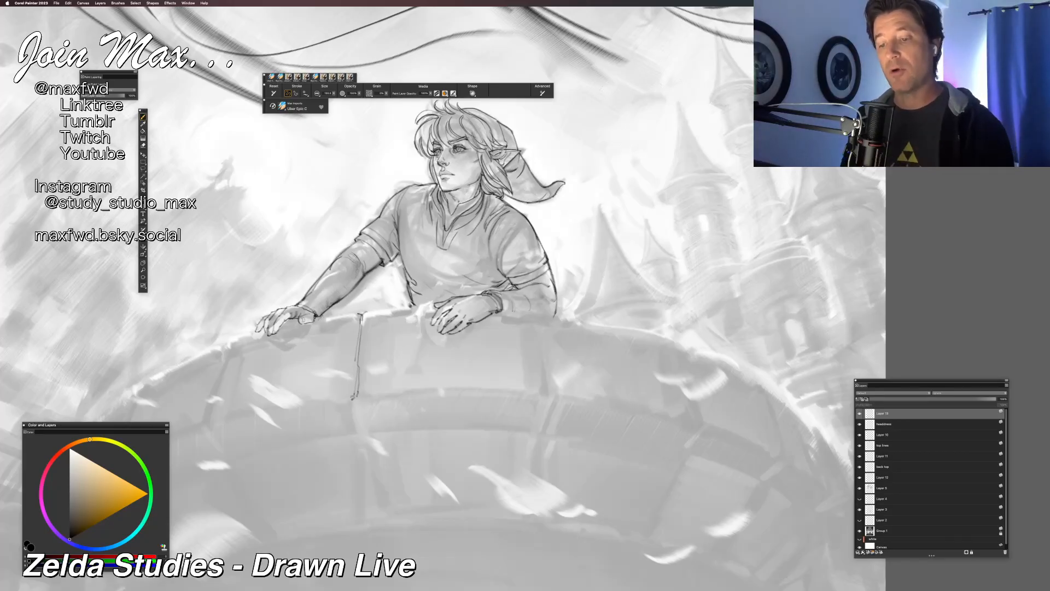
{"action": "left_click_drag", "start_coordinate": [361, 314], "coordinate": [433, 304]}
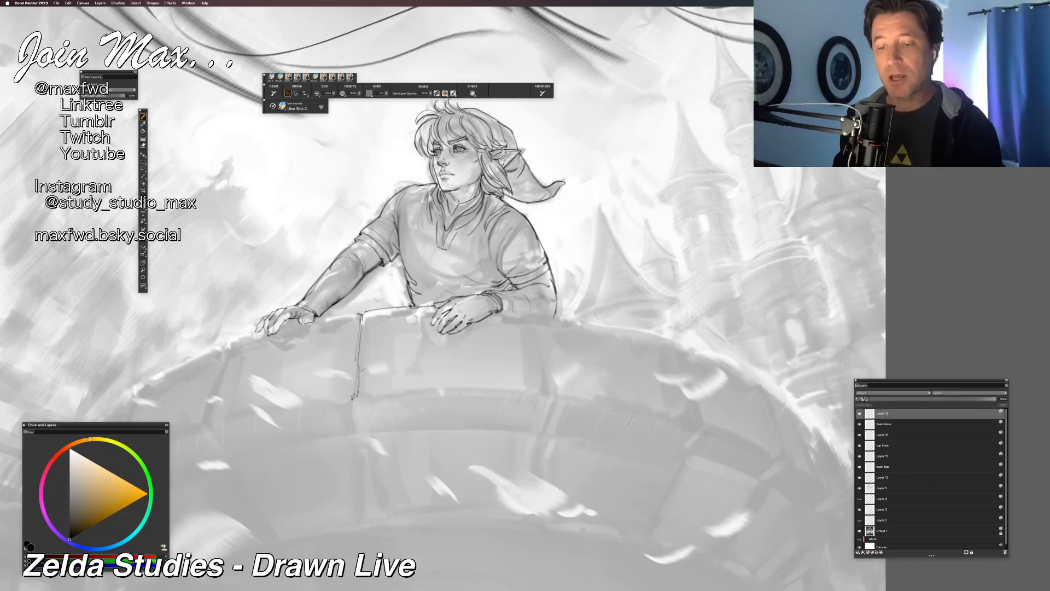
{"action": "left_click_drag", "start_coordinate": [353, 395], "coordinate": [416, 393]}
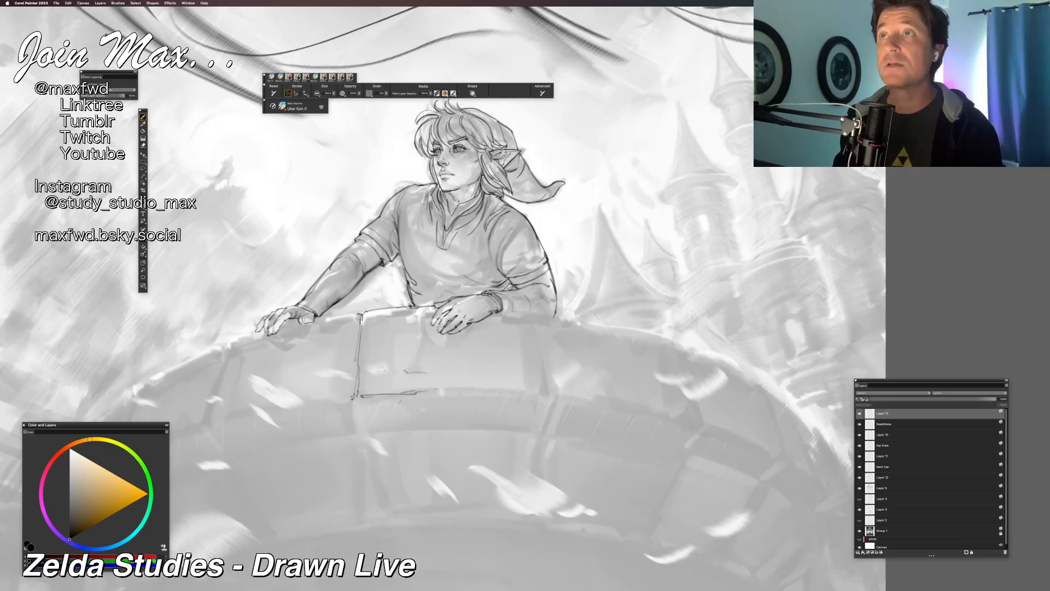
Step: Draw the short slanted joints that continue below both lower corners of the central stone block
{"action": "scroll", "coordinate": [415, 432], "scroll_direction": "up", "scroll_amount": 3}
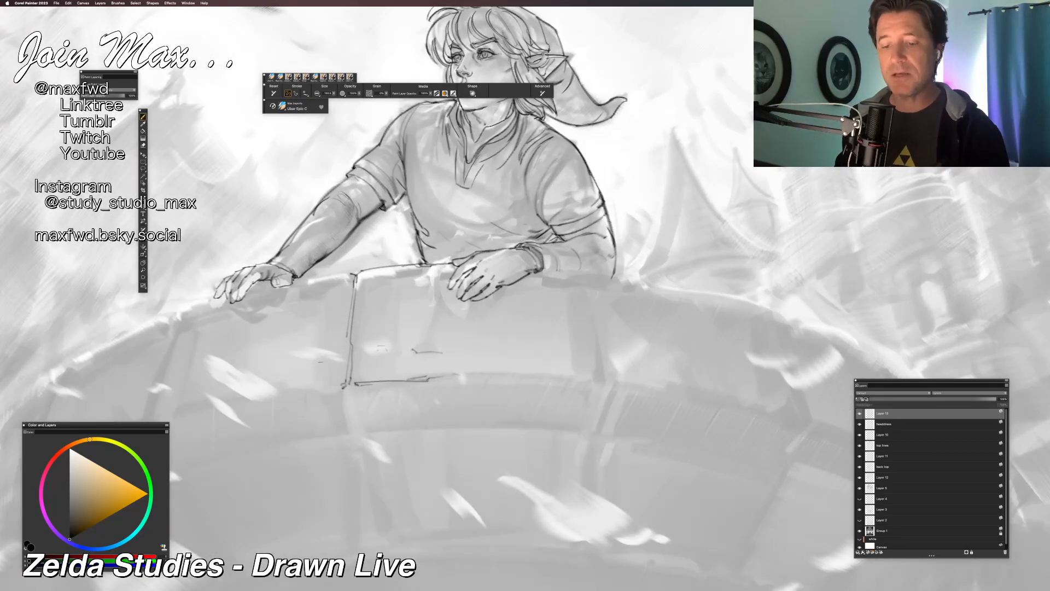
{"action": "left_click_drag", "start_coordinate": [344, 390], "coordinate": [355, 430]}
{"action": "left_click_drag", "start_coordinate": [346, 387], "coordinate": [355, 428]}
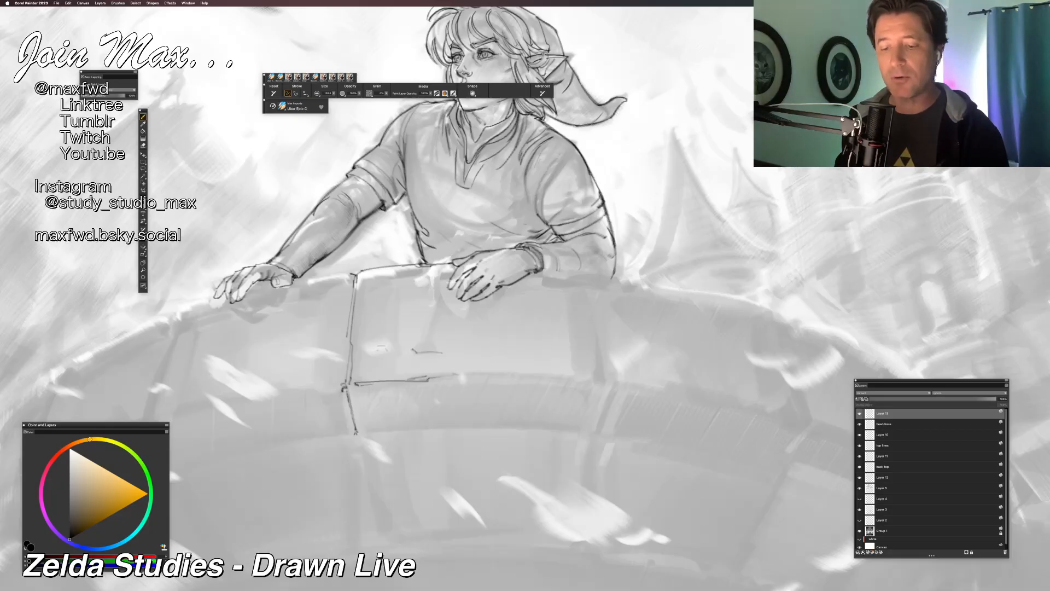
{"action": "left_click_drag", "start_coordinate": [464, 289], "coordinate": [480, 251]}
{"action": "left_click_drag", "start_coordinate": [619, 350], "coordinate": [606, 398]}
{"action": "left_click_drag", "start_coordinate": [624, 350], "coordinate": [611, 388]}
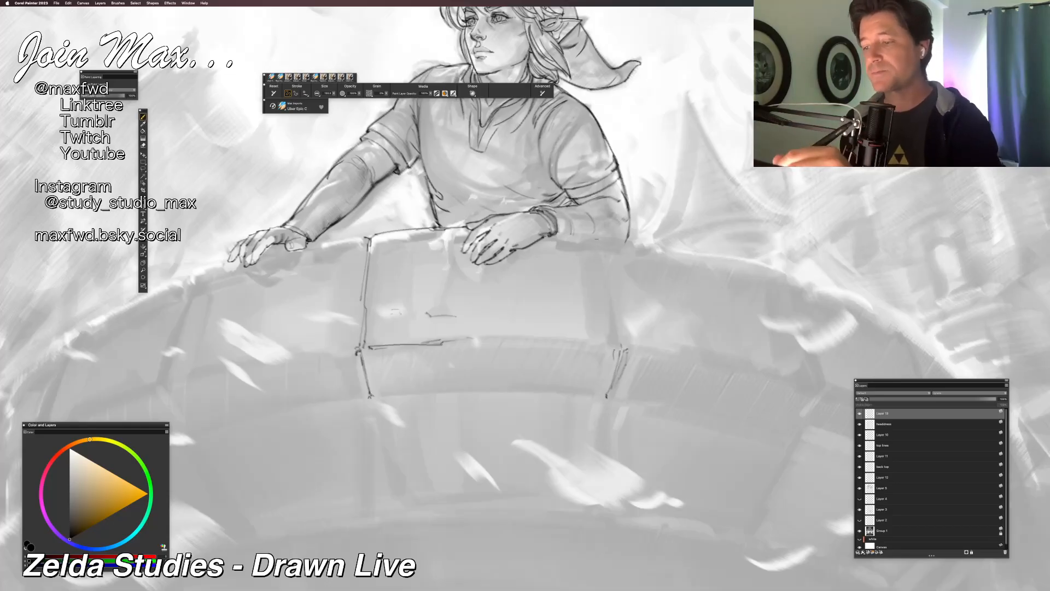
Step: Draw the central block's right edge from the wall's rim down to the lower joint, and reinforce it with short strokes
{"action": "left_click_drag", "start_coordinate": [602, 239], "coordinate": [613, 318]}
{"action": "key", "text": "super+z"}
{"action": "left_click_drag", "start_coordinate": [602, 241], "coordinate": [617, 336]}
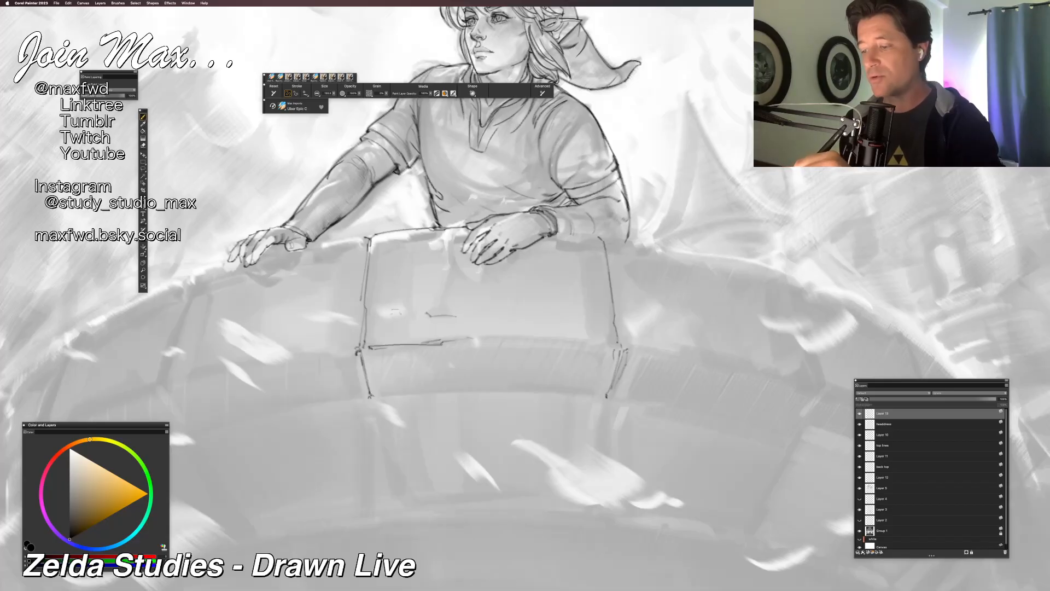
{"action": "left_click_drag", "start_coordinate": [605, 241], "coordinate": [612, 285]}
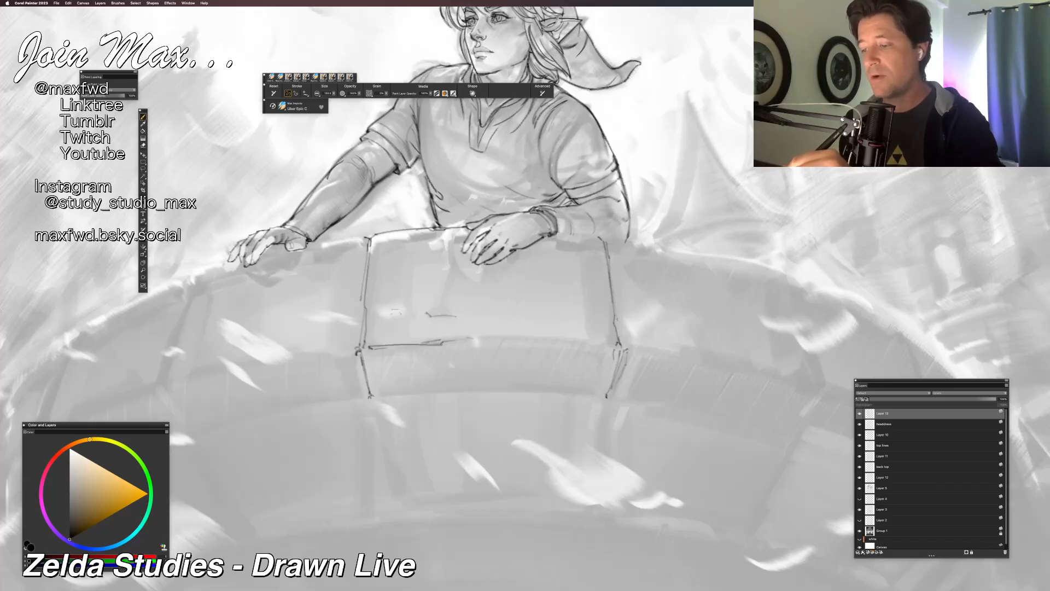
{"action": "left_click_drag", "start_coordinate": [617, 328], "coordinate": [621, 343]}
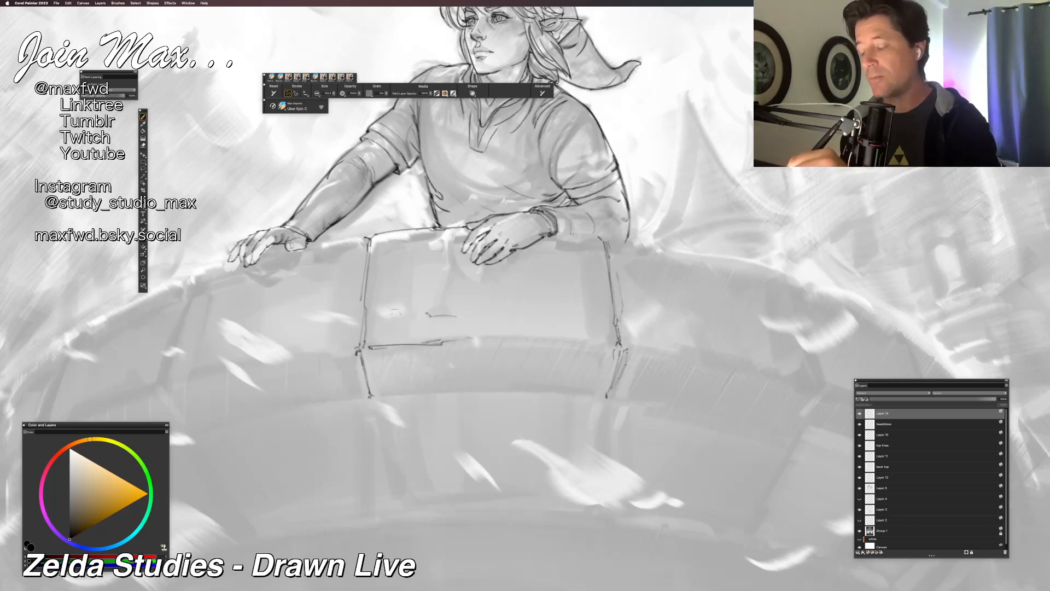
{"action": "left_click_drag", "start_coordinate": [630, 328], "coordinate": [626, 342]}
Step: Add thin crack and chip lines inside the central stone block, beside its right edge and beneath the figure's hand
{"action": "left_click_drag", "start_coordinate": [492, 274], "coordinate": [449, 288]}
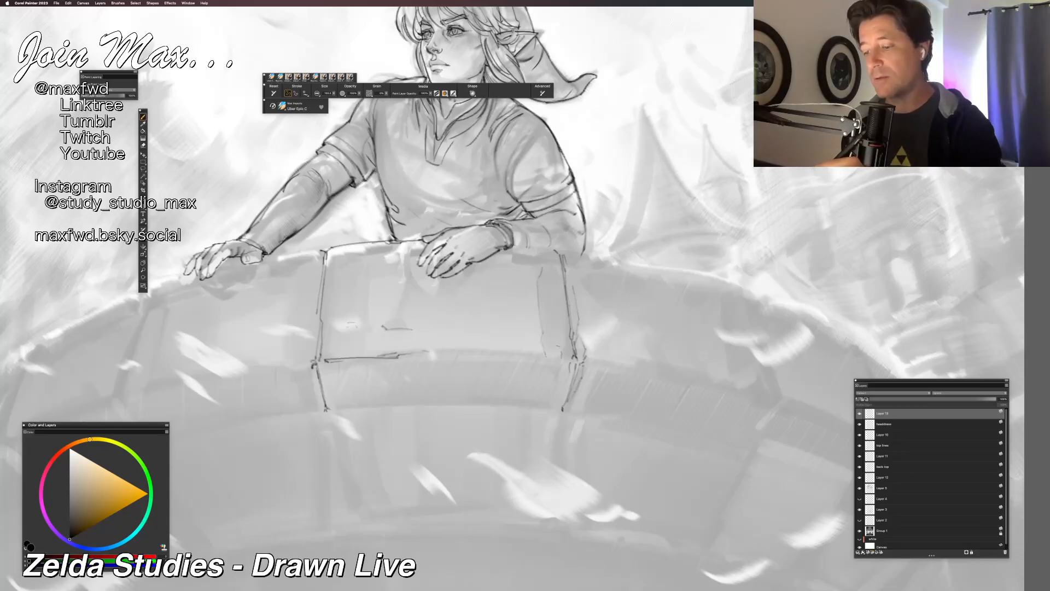
{"action": "left_click_drag", "start_coordinate": [565, 325], "coordinate": [561, 347]}
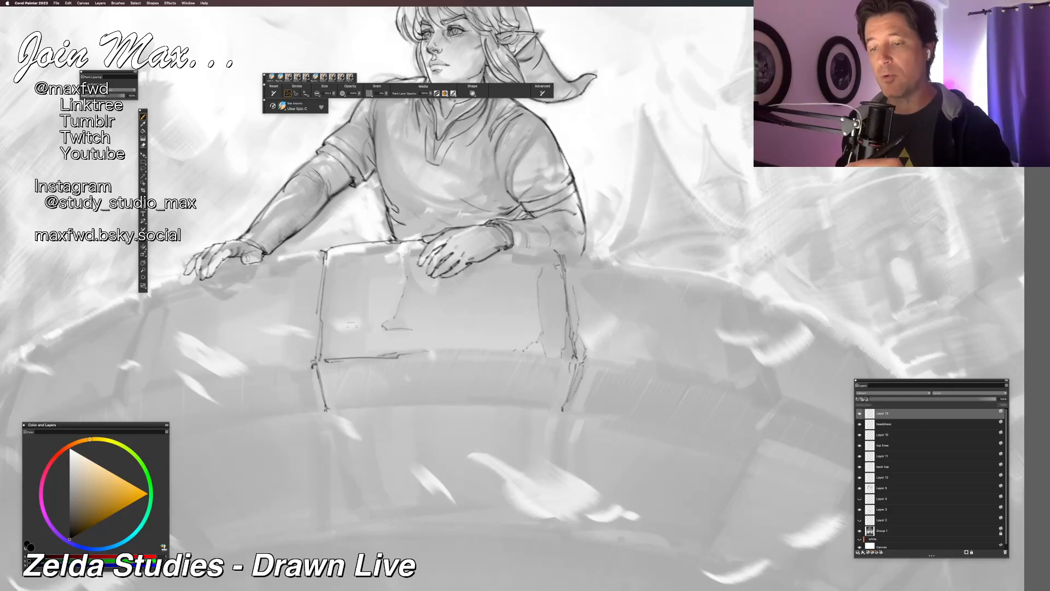
{"action": "left_click_drag", "start_coordinate": [411, 255], "coordinate": [410, 273]}
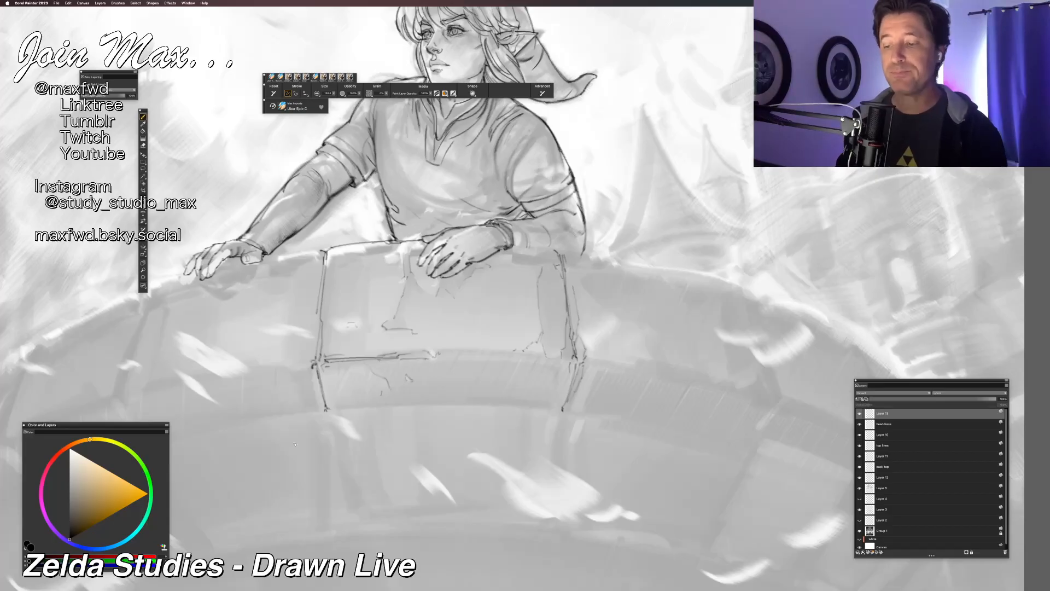
Step: Try roughing in the curved lower edge, slanted joints and top edge of the stone blocks along the right side of the wall
{"action": "left_click_drag", "start_coordinate": [298, 449], "coordinate": [376, 430]}
{"action": "scroll", "coordinate": [376, 430], "scroll_direction": "right", "scroll_amount": 10}
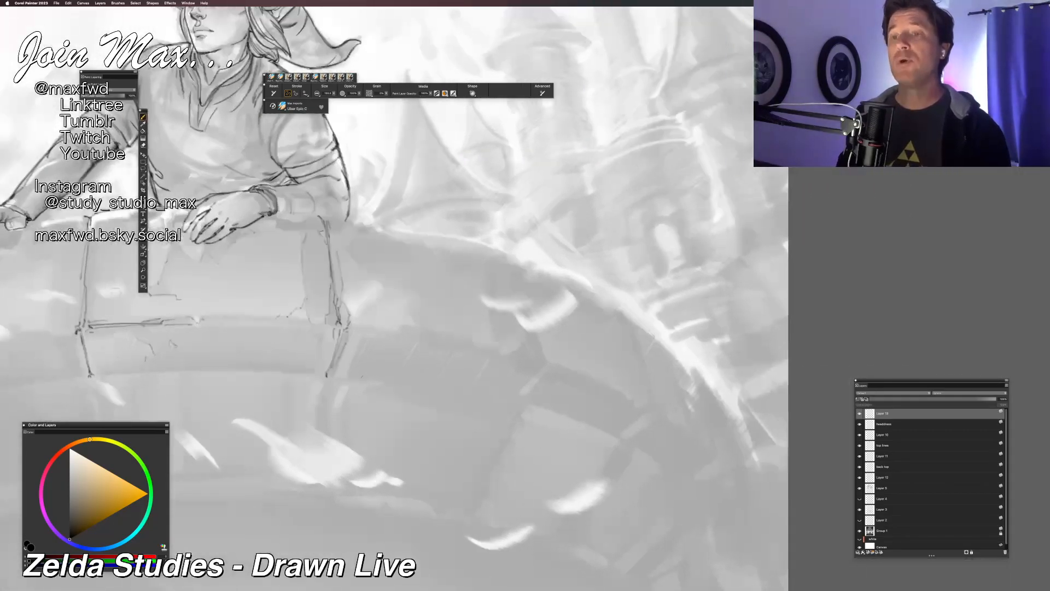
{"action": "mouse_move", "coordinate": [390, 330]}
{"action": "left_mouse_down"}
{"action": "mouse_move", "coordinate": [544, 369]}
{"action": "mouse_move", "coordinate": [649, 411]}
{"action": "mouse_move", "coordinate": [712, 461]}
{"action": "left_mouse_up"}
{"action": "left_click_drag", "start_coordinate": [628, 313], "coordinate": [647, 414]}
{"action": "left_click_drag", "start_coordinate": [630, 315], "coordinate": [651, 421]}
{"action": "left_click_drag", "start_coordinate": [528, 265], "coordinate": [544, 366]}
{"action": "key", "text": "super+z"}
{"action": "left_click_drag", "start_coordinate": [523, 265], "coordinate": [549, 364]}
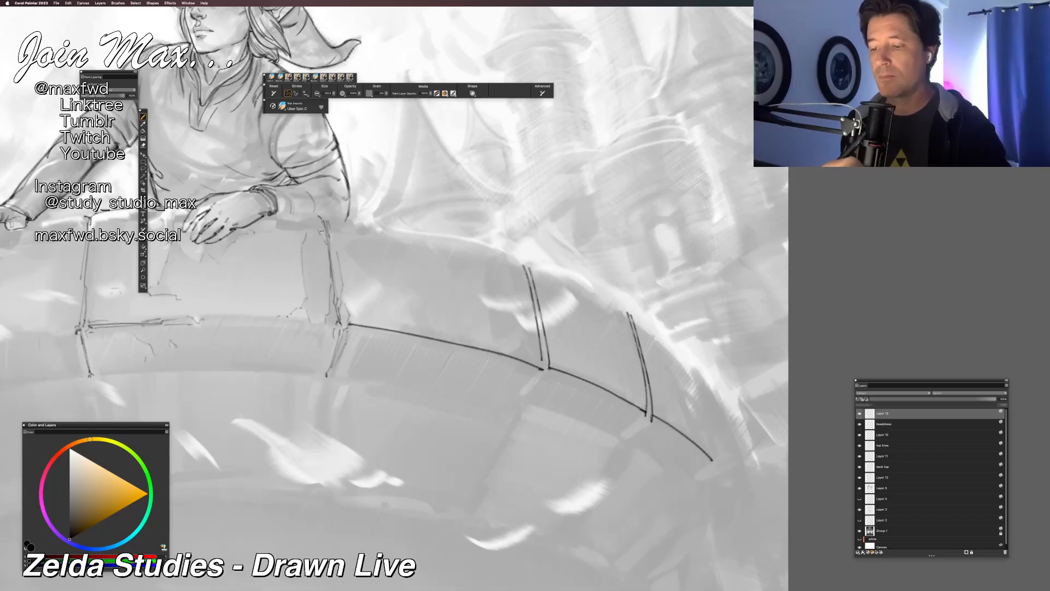
{"action": "key", "text": "super+z"}
{"action": "left_click_drag", "start_coordinate": [528, 263], "coordinate": [630, 312]}
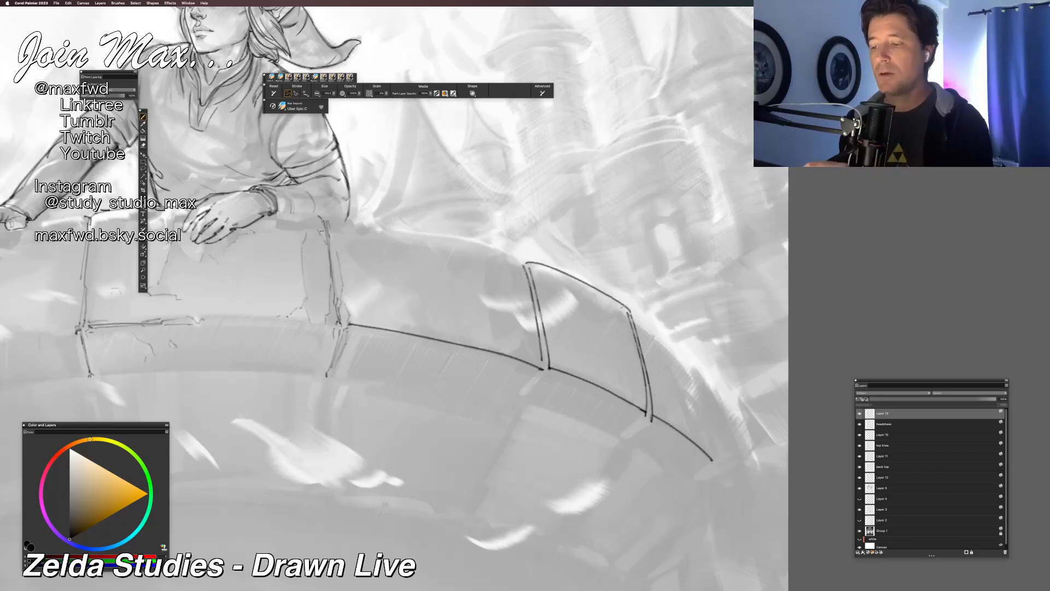
{"action": "scroll", "coordinate": [660, 372], "scroll_direction": "down", "scroll_amount": 6}
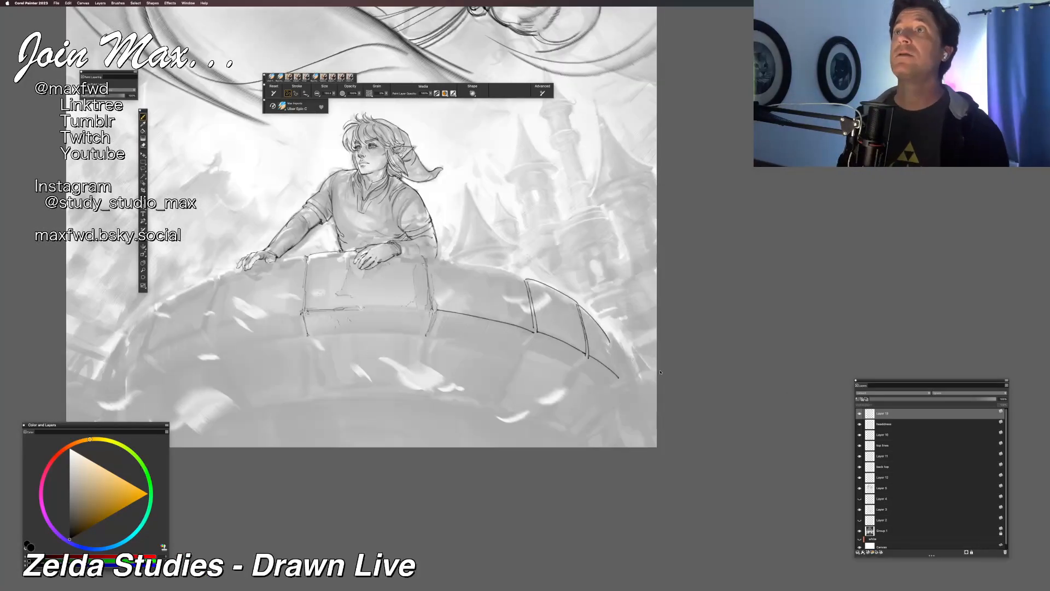
Step: Undo all the rough block outlines on the right side of the wall
{"action": "scroll", "coordinate": [407, 445], "scroll_direction": "up", "scroll_amount": 3}
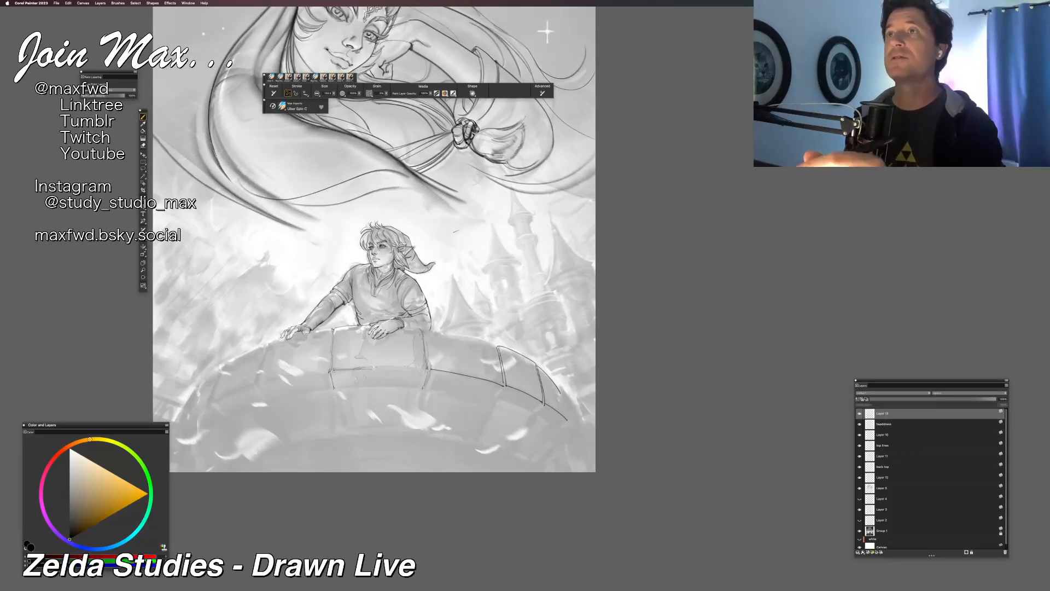
{"action": "key", "text": "super+z"}
{"action": "key", "text": "super+z"}
{"action": "key", "text": "super+z"}
{"action": "key", "text": "super+z"}
{"action": "key", "text": "super+z"}
{"action": "key", "text": "super+z"}
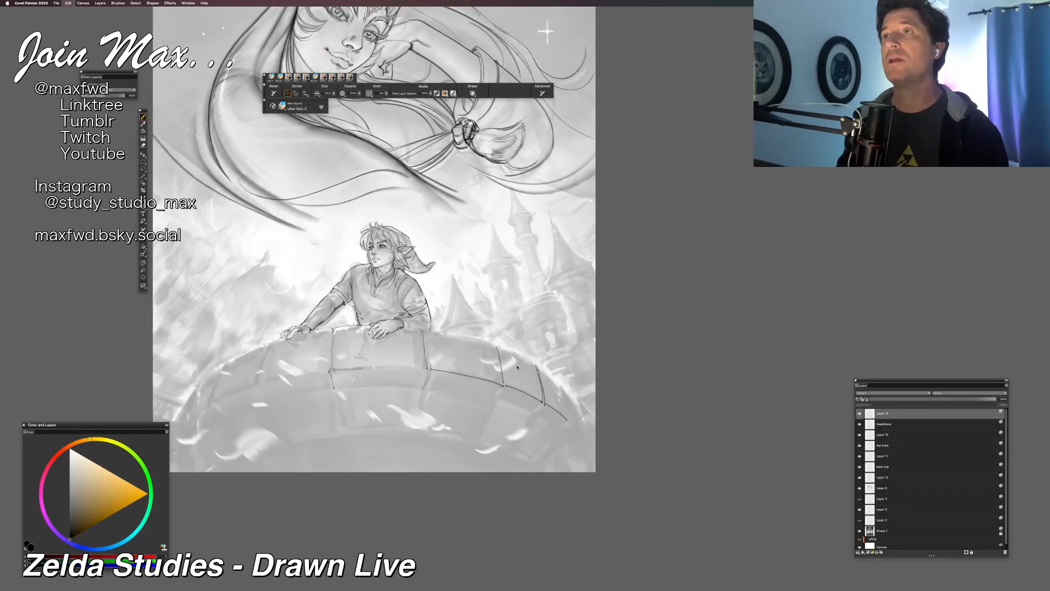
{"action": "key", "text": "super+z"}
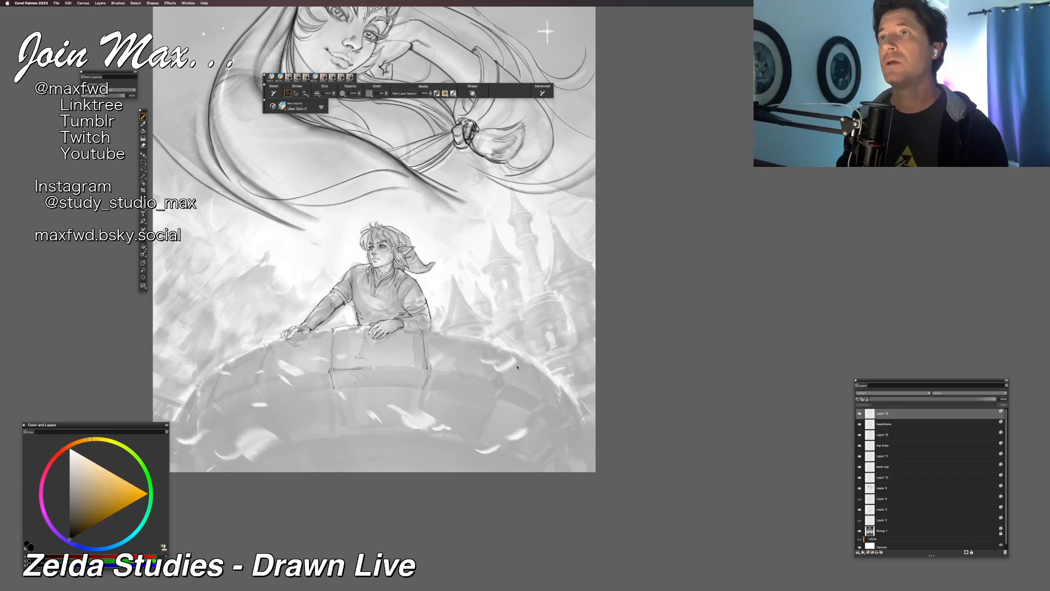
Step: Paste four duplicates of the wall line layer over the central block and delete those duplicate layers again
{"action": "scroll", "coordinate": [517, 367], "scroll_direction": "up", "scroll_amount": 5}
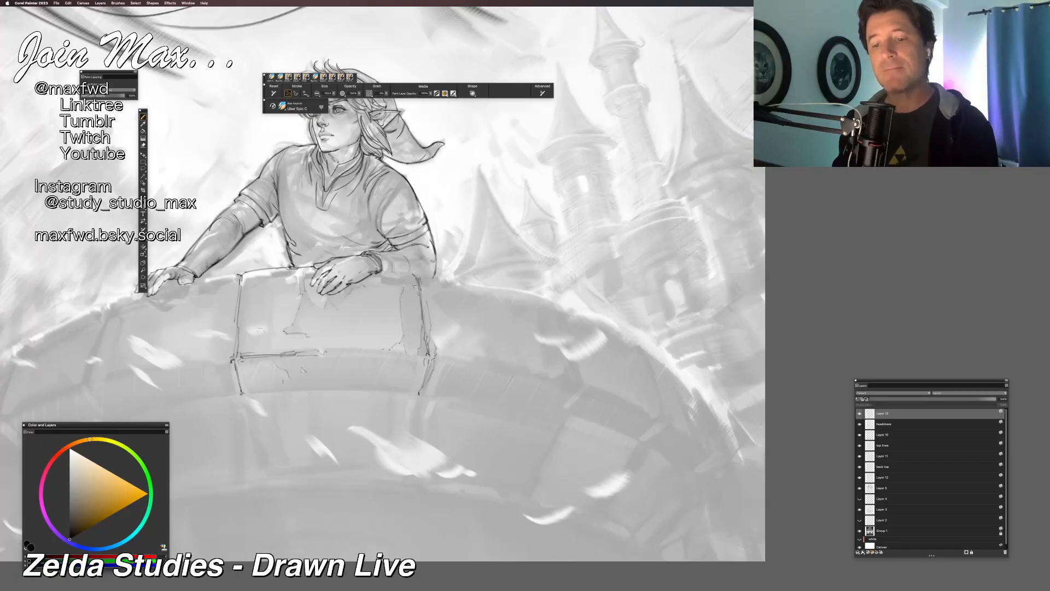
{"action": "left_click_drag", "start_coordinate": [384, 270], "coordinate": [407, 273]}
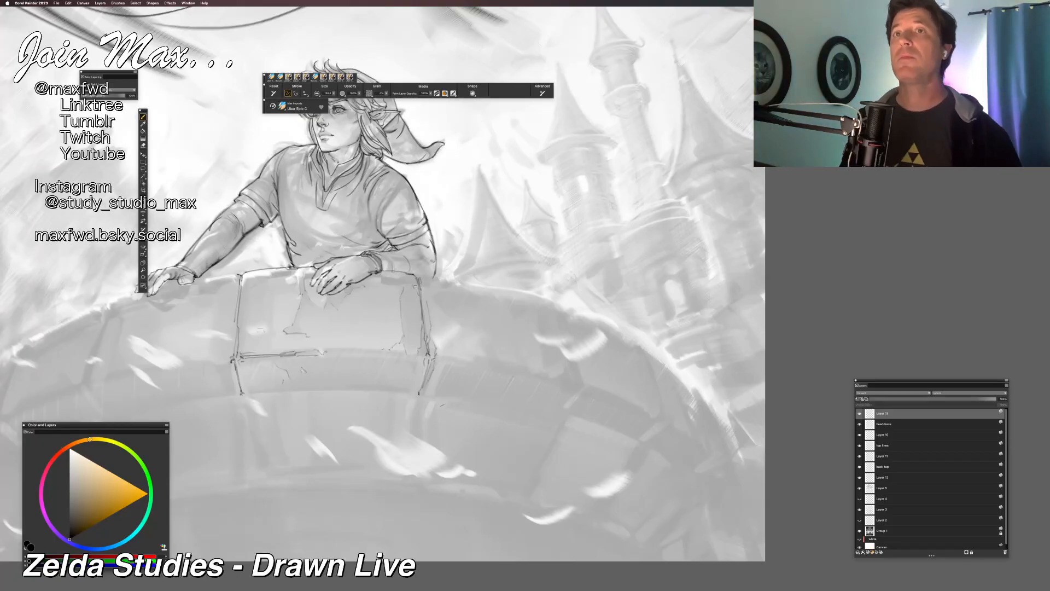
{"action": "key", "text": "super+c"}
{"action": "key", "text": "super+v"}
{"action": "key", "text": "super+v"}
{"action": "key", "text": "super+v"}
{"action": "key", "text": "super+v"}
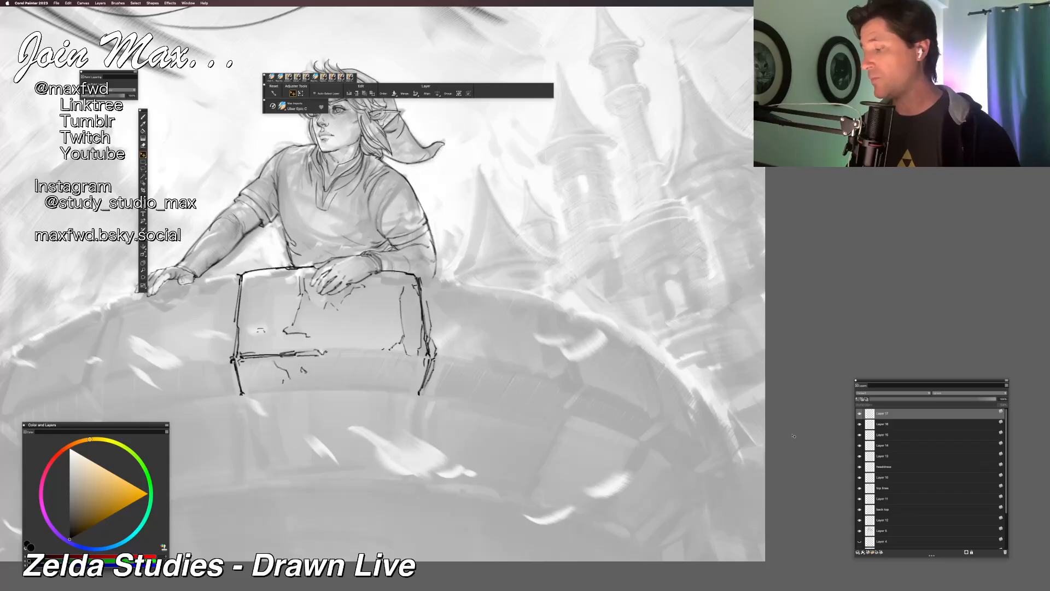
{"action": "left_click", "coordinate": [1005, 552]}
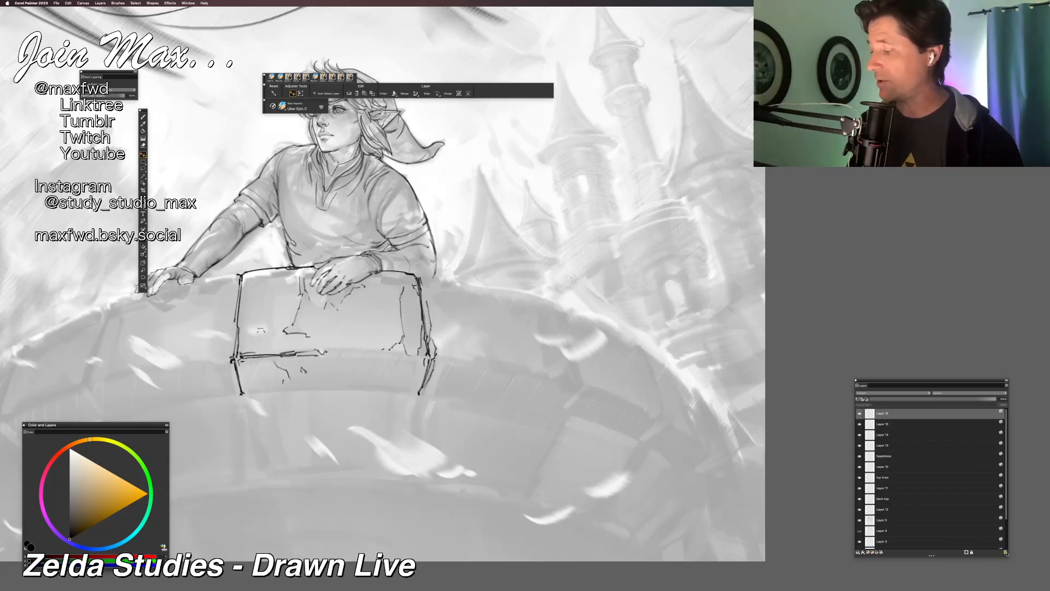
{"action": "left_click", "coordinate": [1005, 552]}
{"action": "left_click", "coordinate": [1005, 552]}
{"action": "left_click", "coordinate": [1005, 551]}
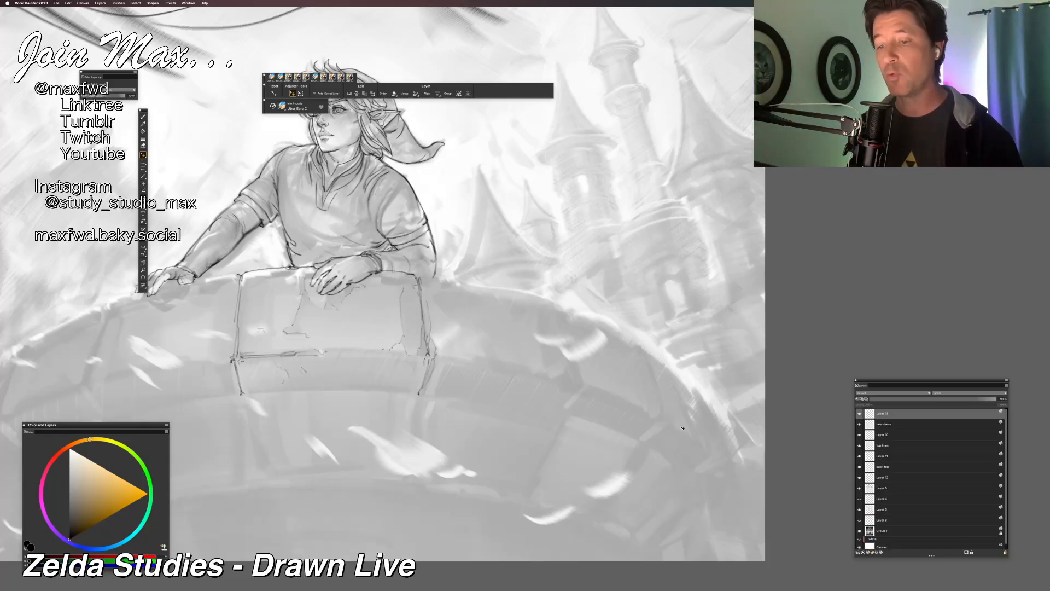
Step: Extend the central block's bottom edge in thin black line across to its lower right corner
{"action": "key", "text": "b"}
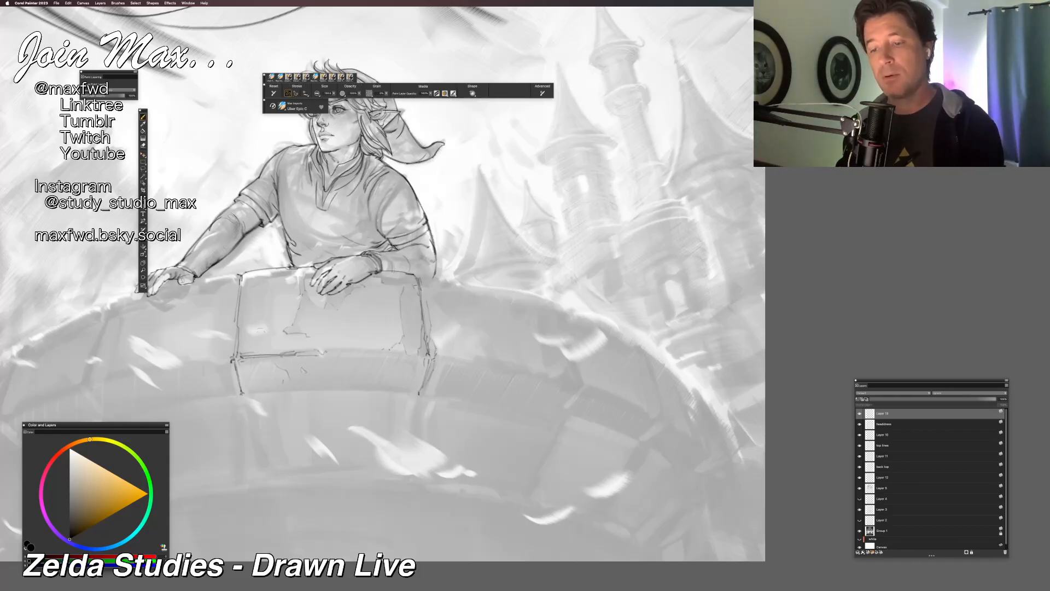
{"action": "left_click_drag", "start_coordinate": [404, 449], "coordinate": [450, 460]}
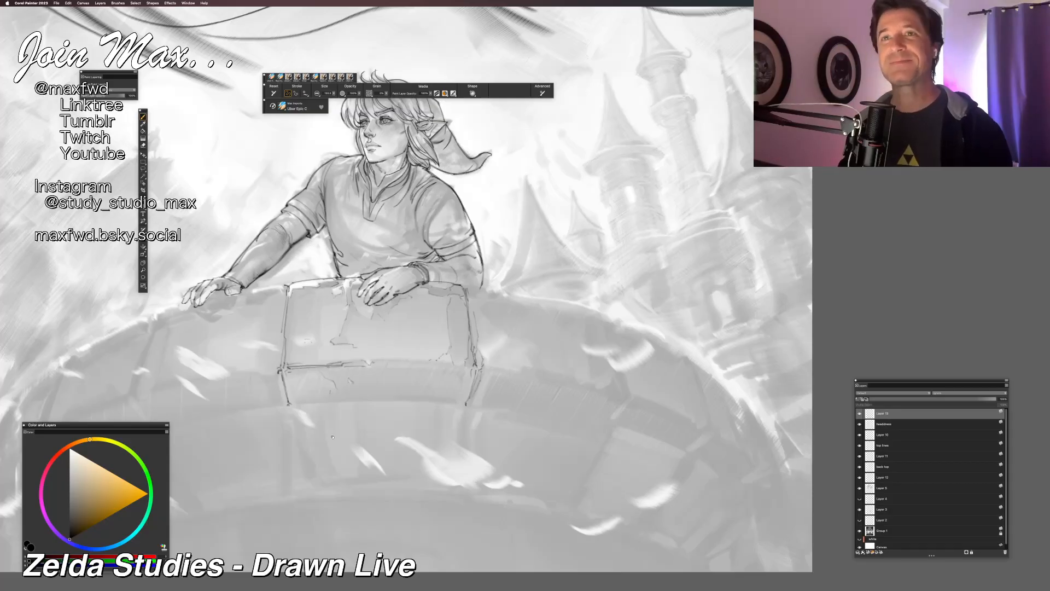
{"action": "left_click_drag", "start_coordinate": [333, 438], "coordinate": [400, 421]}
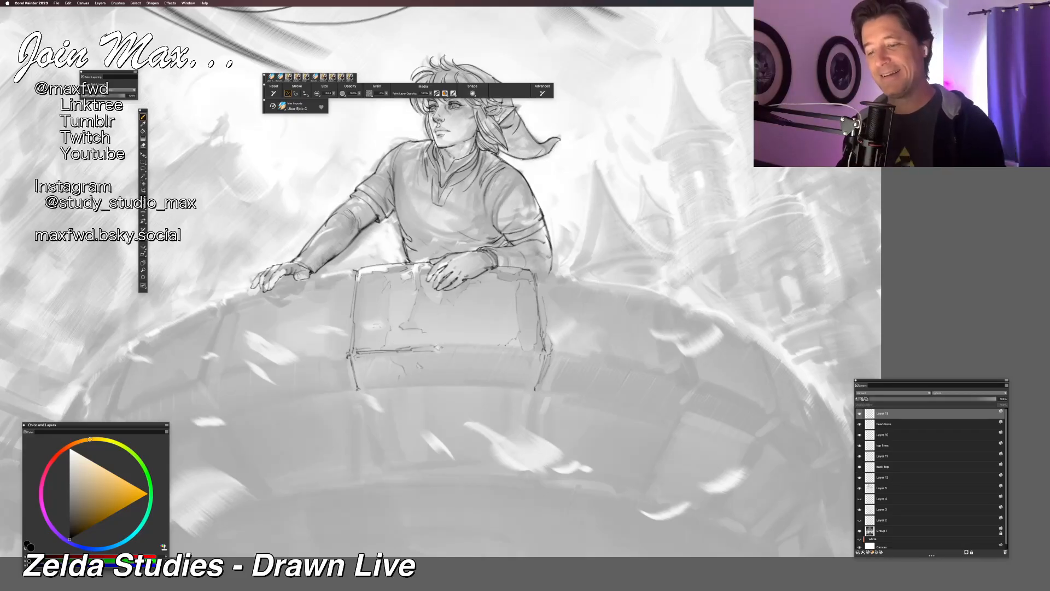
{"action": "left_click_drag", "start_coordinate": [444, 345], "coordinate": [473, 344]}
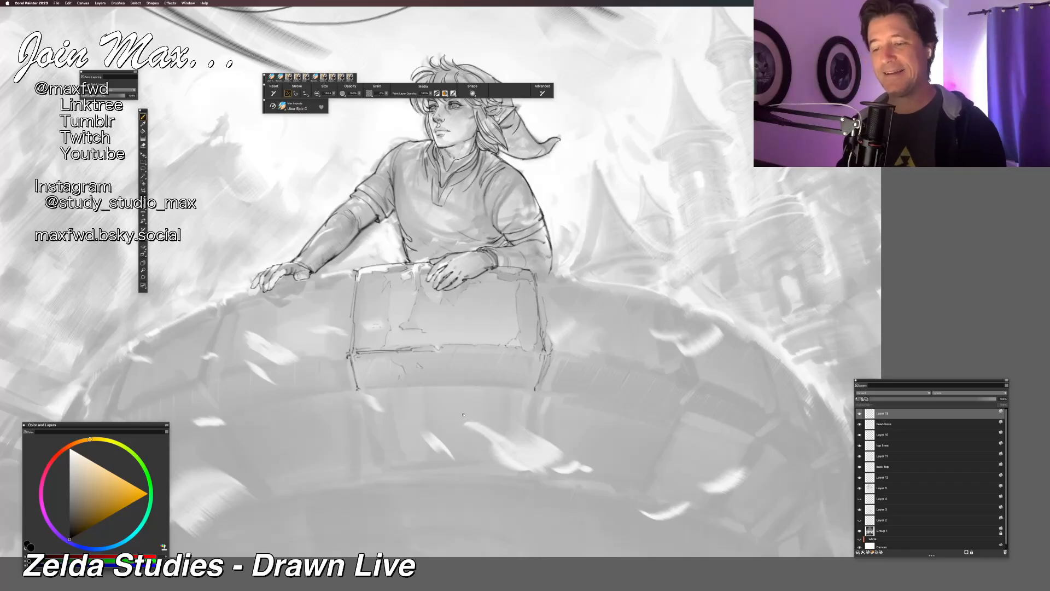
Step: Draw the lower edge of the narrow band beneath the central block, joining the ends of its two slanted side joints
{"action": "scroll", "coordinate": [408, 281], "scroll_direction": "right", "scroll_amount": 3}
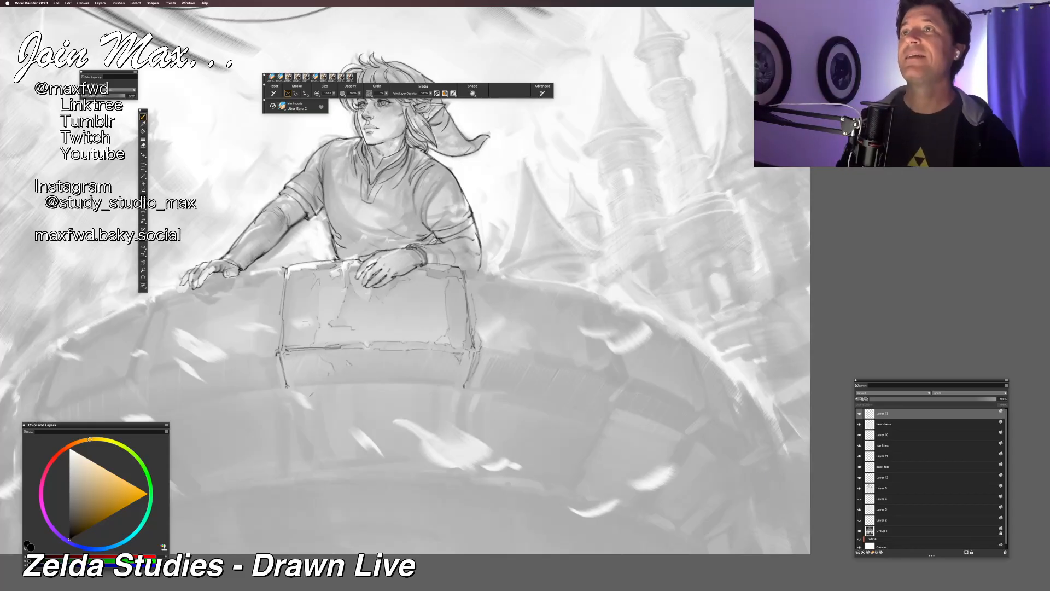
{"action": "key", "text": "n"}
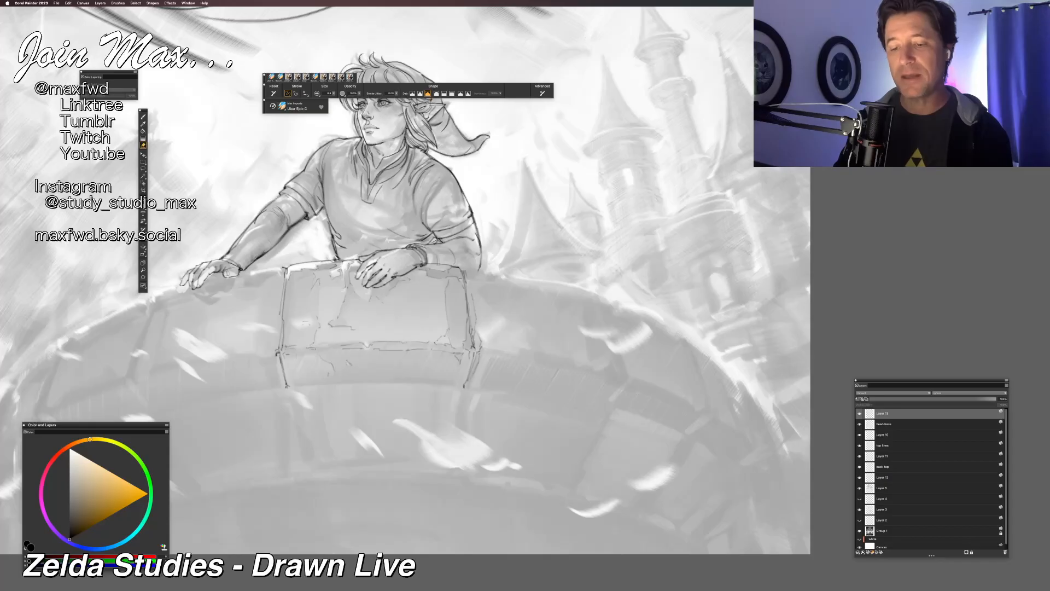
{"action": "key", "text": "b"}
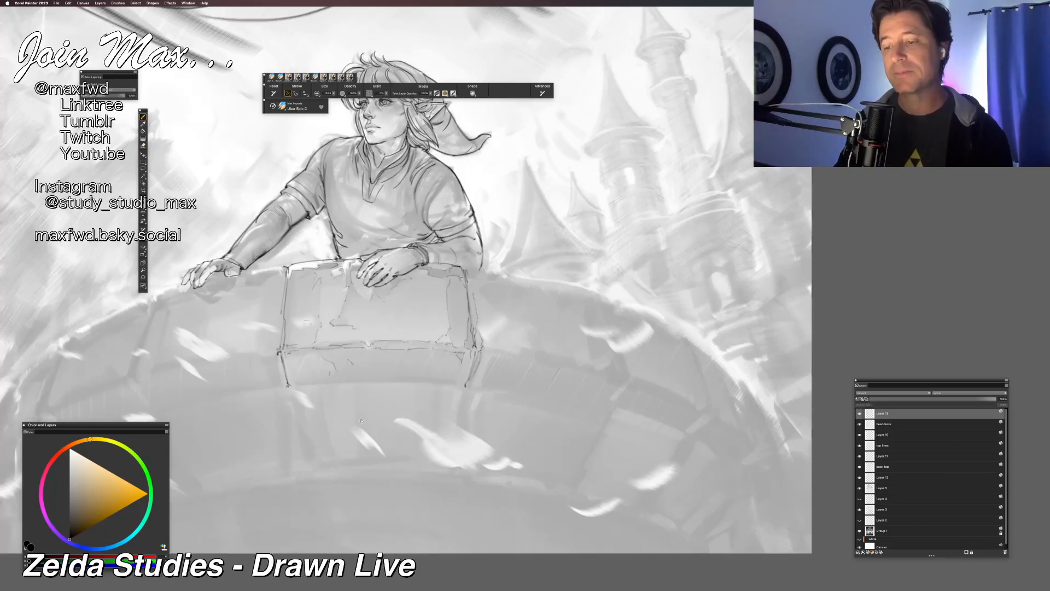
{"action": "left_click_drag", "start_coordinate": [351, 424], "coordinate": [424, 413]}
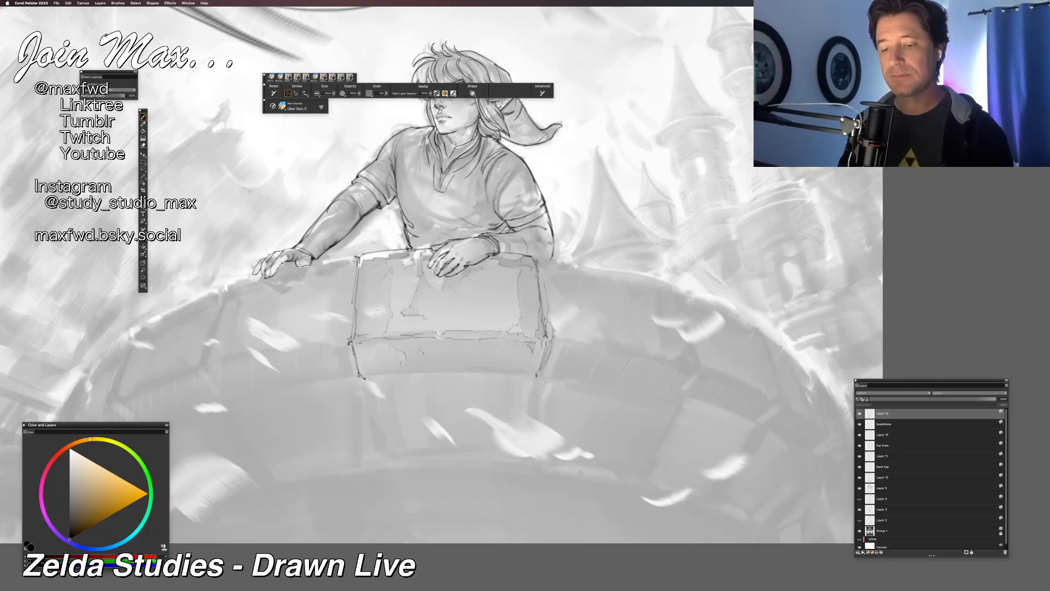
{"action": "left_click_drag", "start_coordinate": [394, 377], "coordinate": [337, 389]}
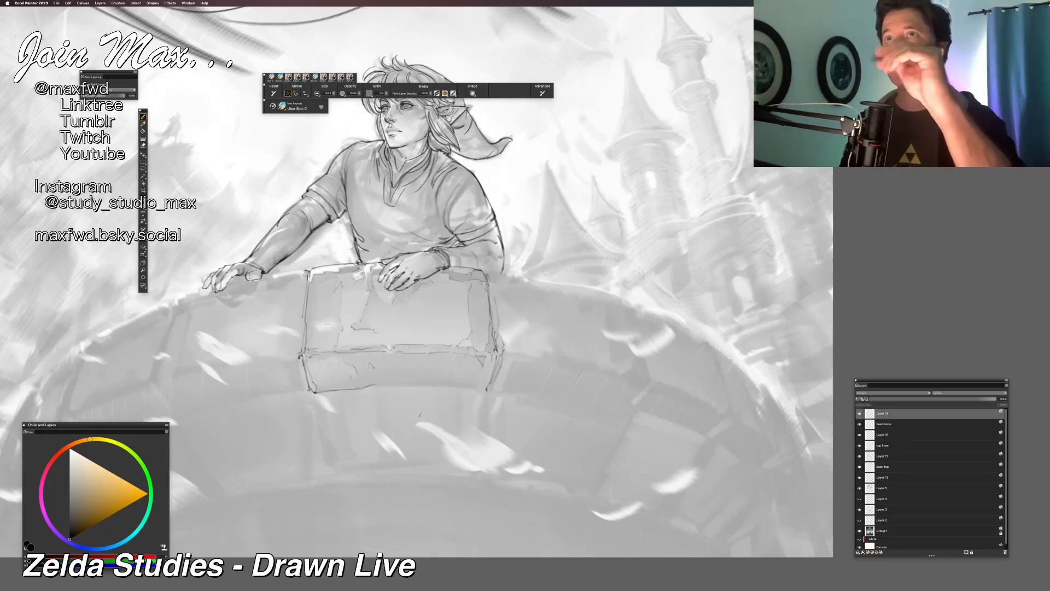
{"action": "left_click_drag", "start_coordinate": [372, 385], "coordinate": [399, 383]}
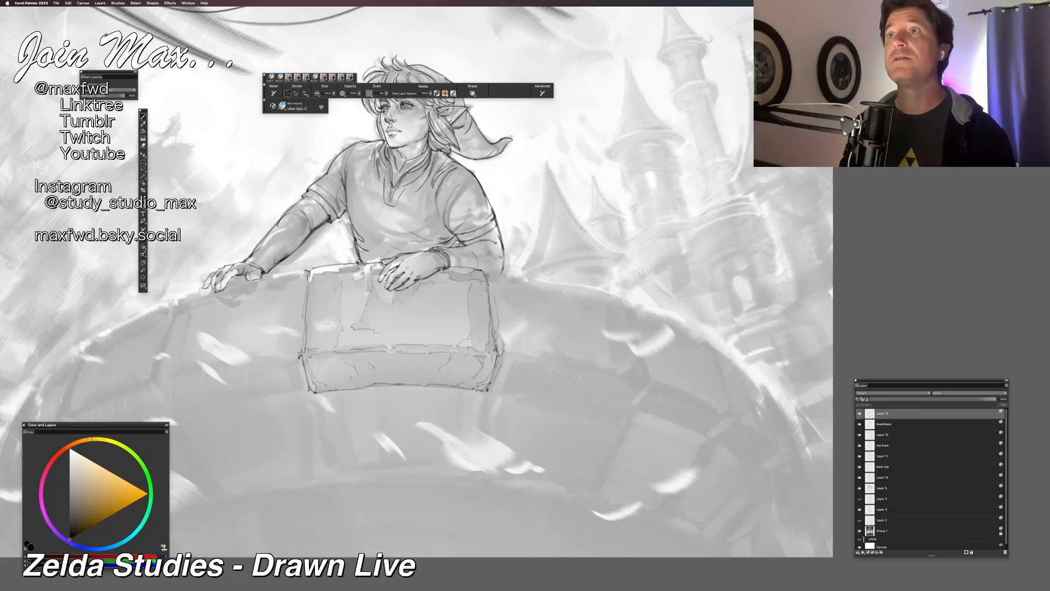
Step: Draw the left and right edges of the next block down, running inward from the corners of the narrow band
{"action": "scroll", "coordinate": [416, 295], "scroll_direction": "left", "scroll_amount": 3}
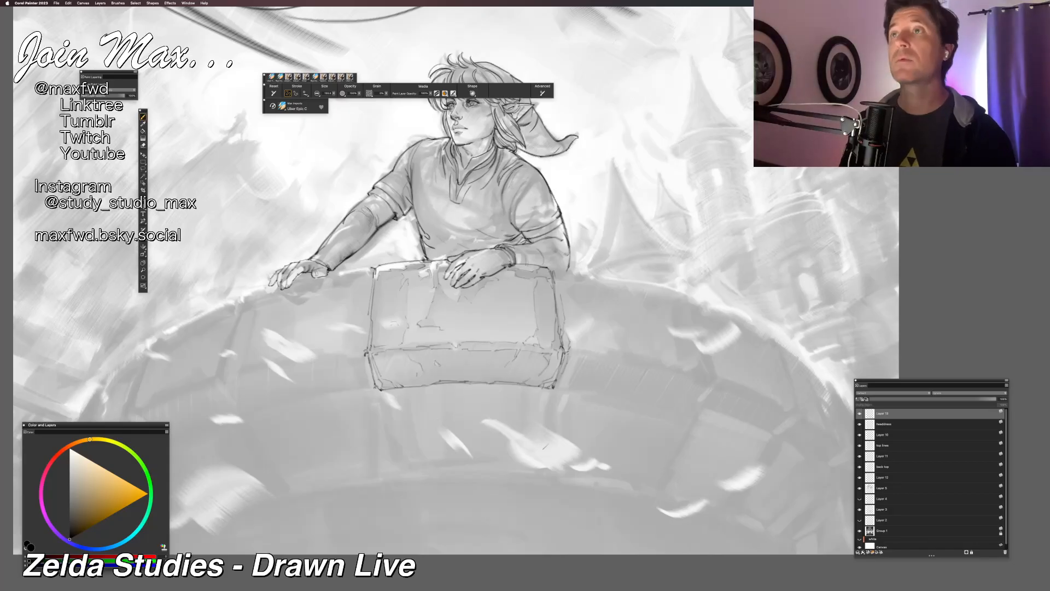
{"action": "scroll", "coordinate": [376, 379], "scroll_direction": "down", "scroll_amount": 3}
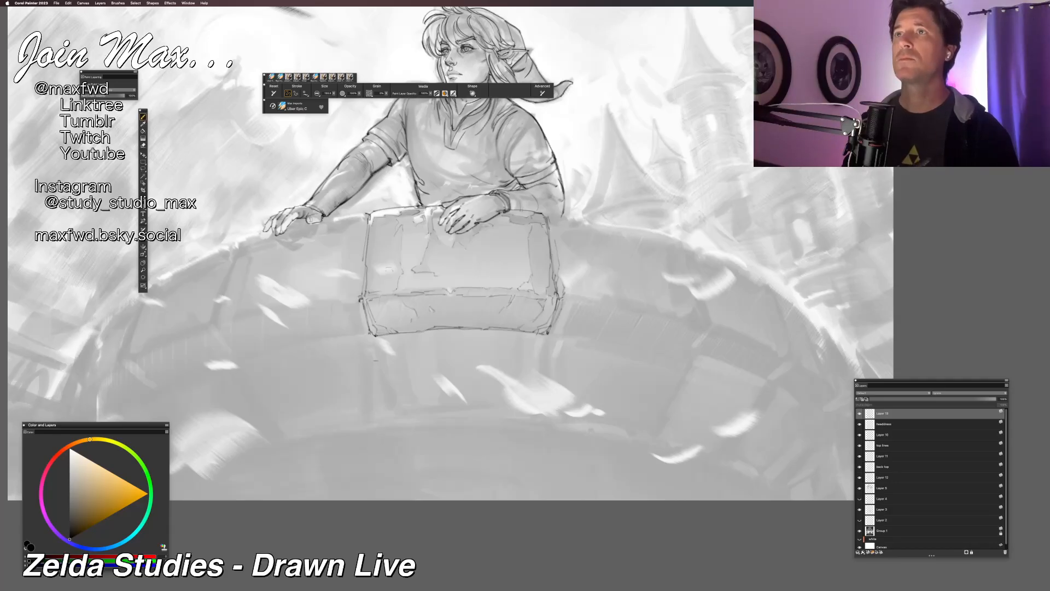
{"action": "left_click_drag", "start_coordinate": [374, 337], "coordinate": [393, 424]}
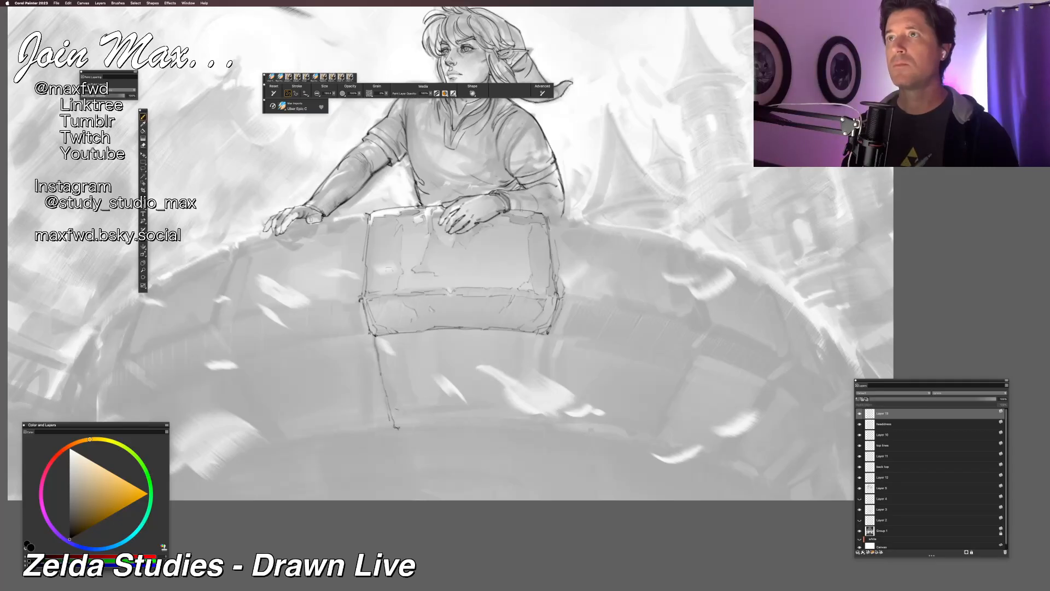
{"action": "left_click_drag", "start_coordinate": [546, 337], "coordinate": [533, 416]}
{"action": "key", "text": "super+z"}
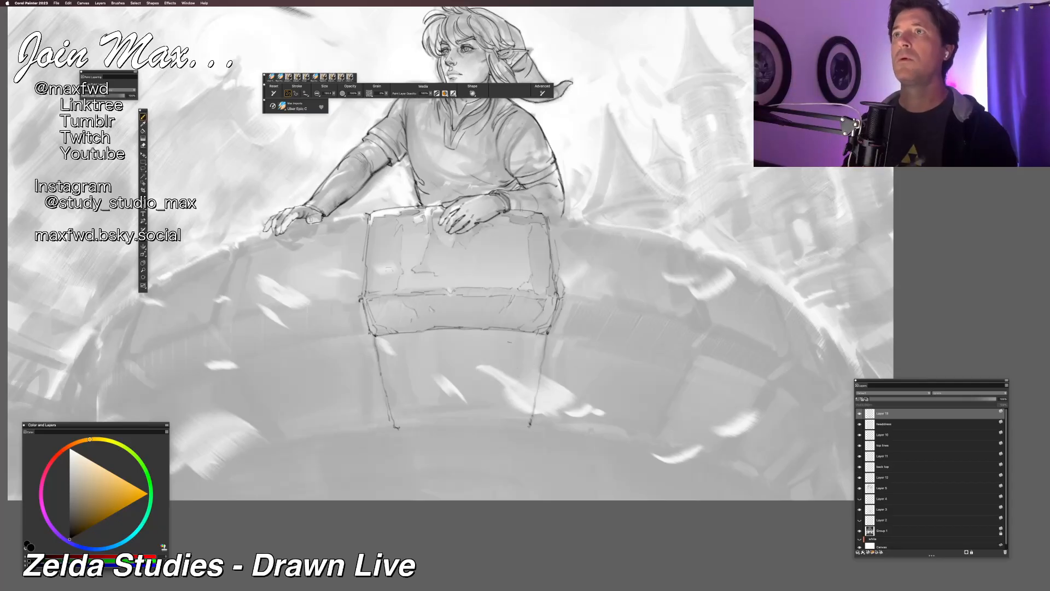
{"action": "scroll", "coordinate": [447, 253], "scroll_direction": "right", "scroll_amount": 2}
{"action": "scroll", "coordinate": [447, 254], "scroll_direction": "down", "scroll_amount": 1}
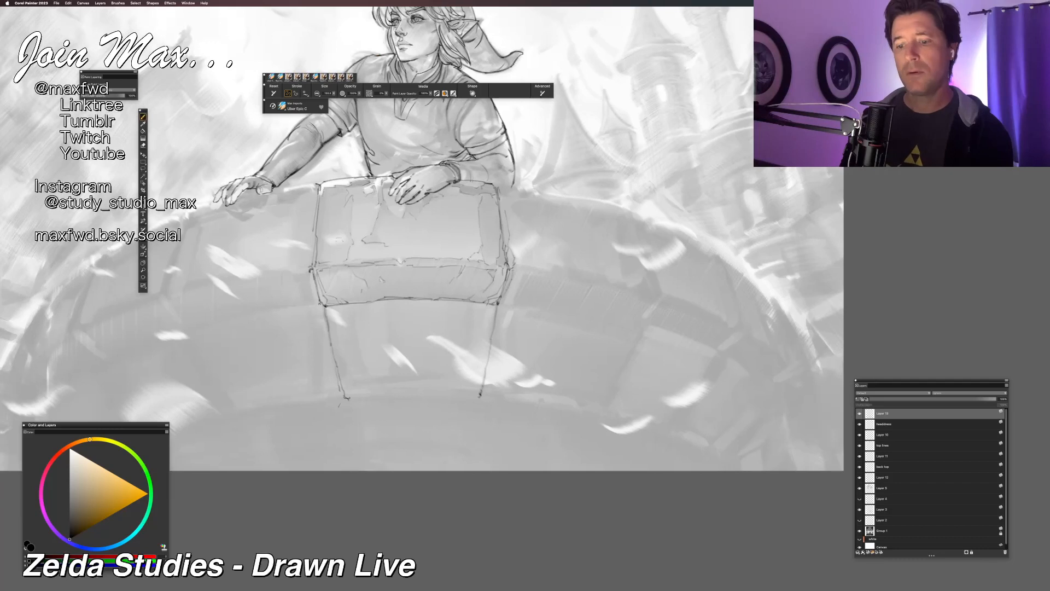
Step: Close the lower block with a bottom edge between its two sides and save the artwork
{"action": "left_click_drag", "start_coordinate": [377, 397], "coordinate": [478, 396]}
{"action": "left_click", "coordinate": [56, 3]}
{"action": "left_click", "coordinate": [65, 77]}
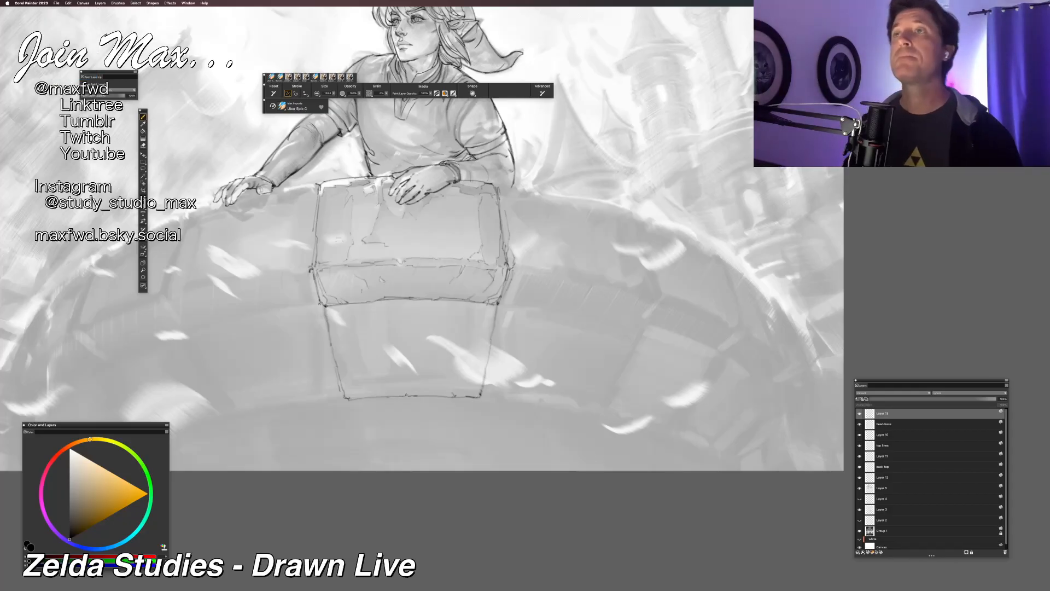
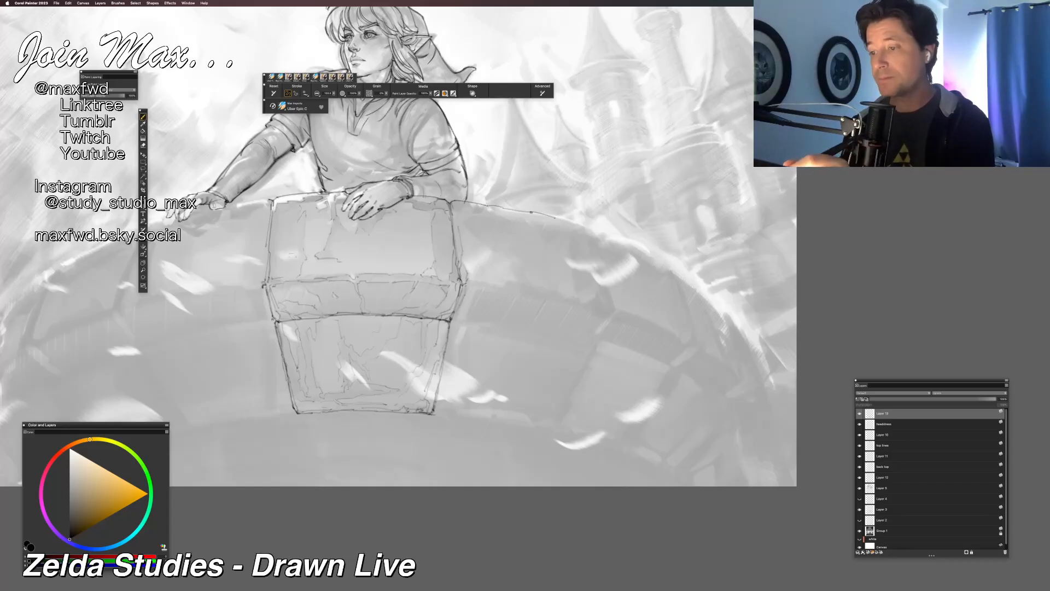
Step: Extend the wall's rim line rightward to the adjoining block's upper corner, and draw that block's right edge down from it
{"action": "left_click_drag", "start_coordinate": [556, 221], "coordinate": [595, 234]}
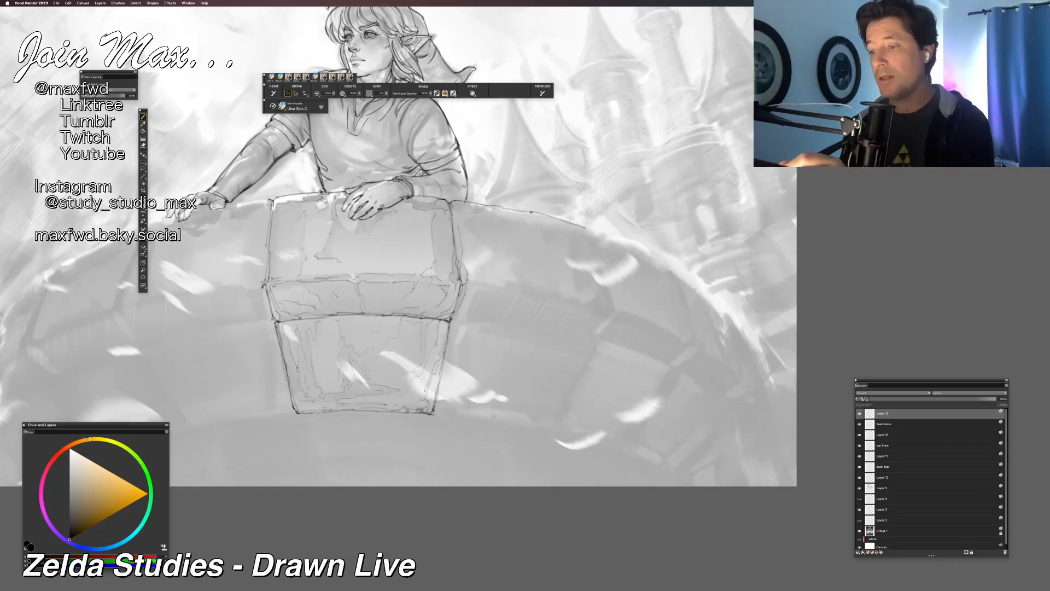
{"action": "key", "text": "super+z"}
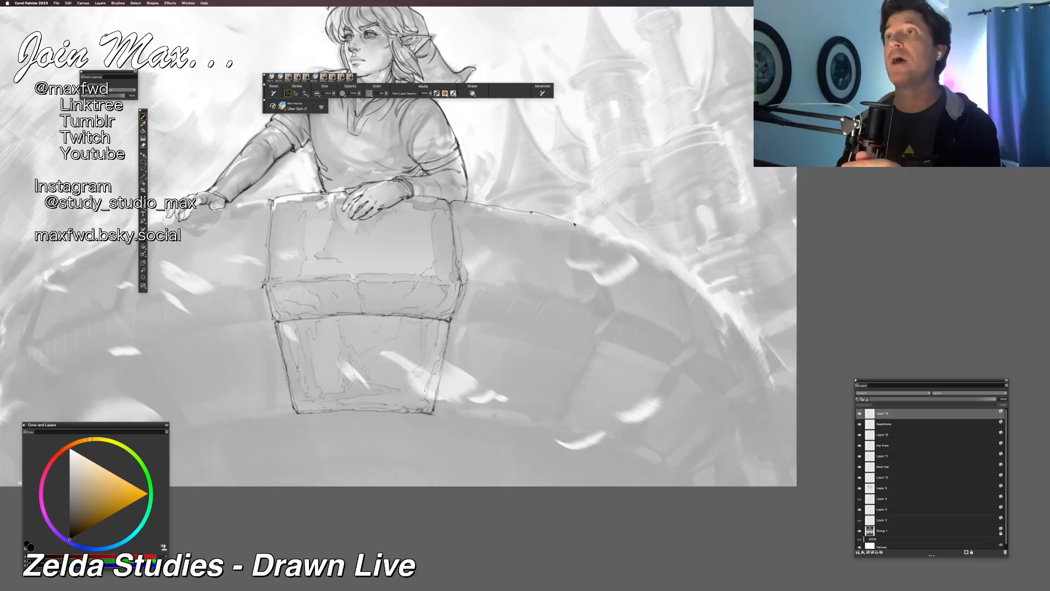
{"action": "key", "text": "super+y"}
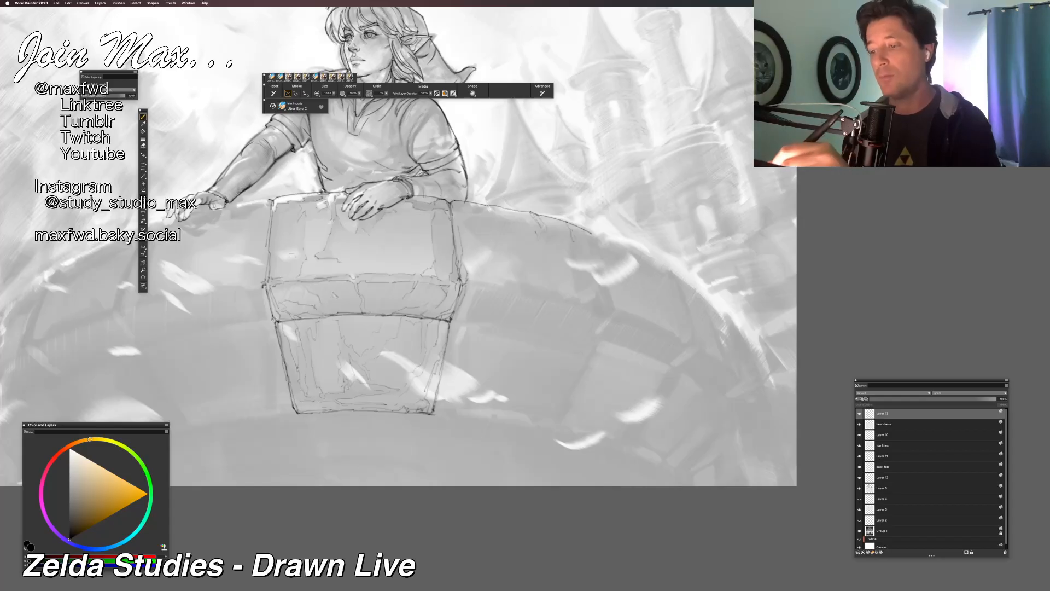
{"action": "left_click_drag", "start_coordinate": [591, 232], "coordinate": [601, 269]}
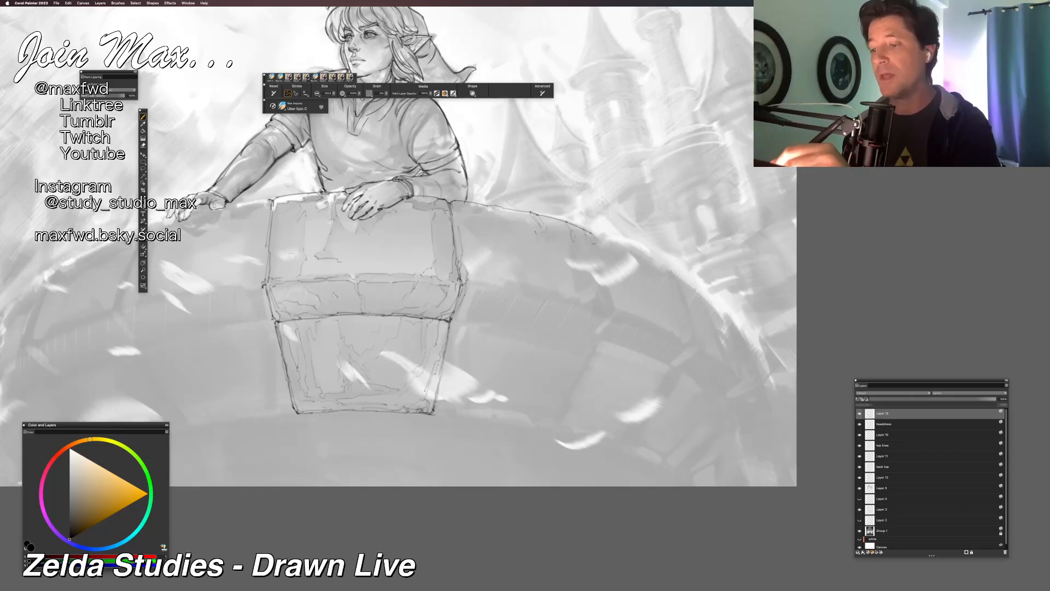
{"action": "left_click_drag", "start_coordinate": [601, 269], "coordinate": [606, 308]}
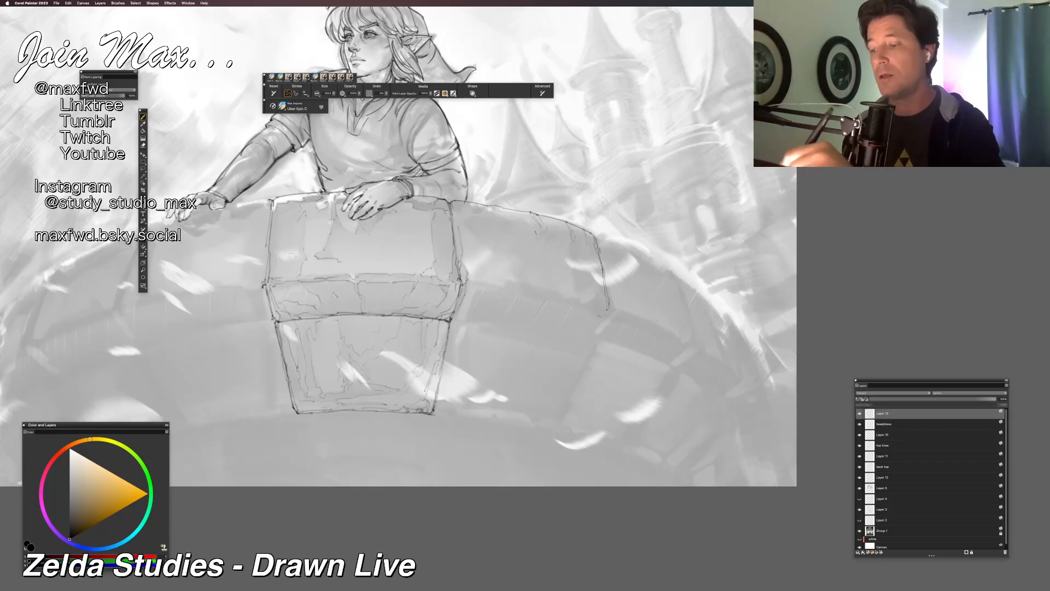
{"action": "key", "text": "super+z"}
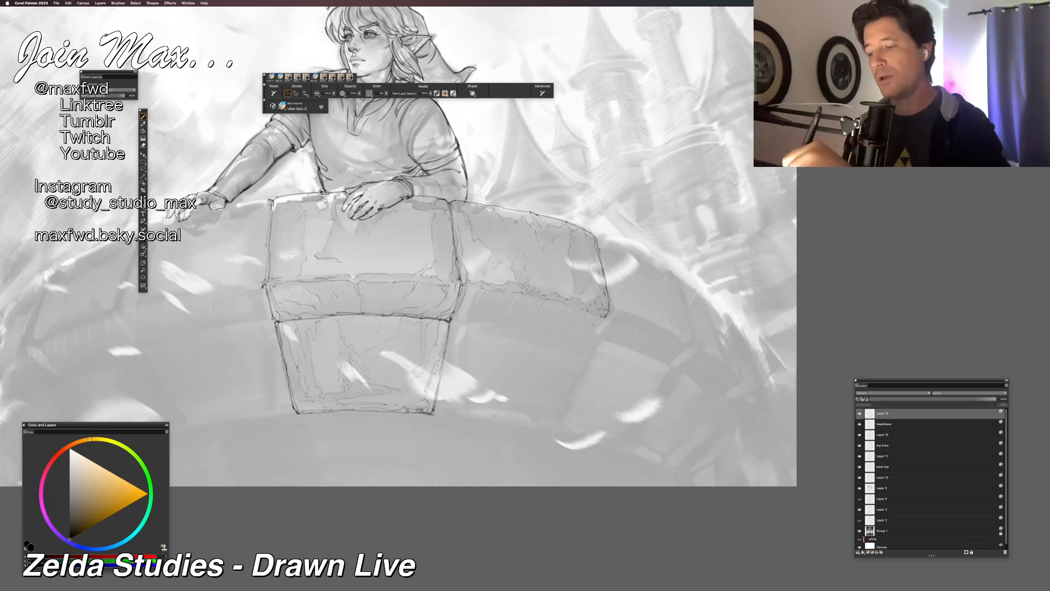
Step: Draw the short slanted right side of the adjoining block's narrow band and its lower edge back to the central joint
{"action": "left_click_drag", "start_coordinate": [606, 316], "coordinate": [590, 340]}
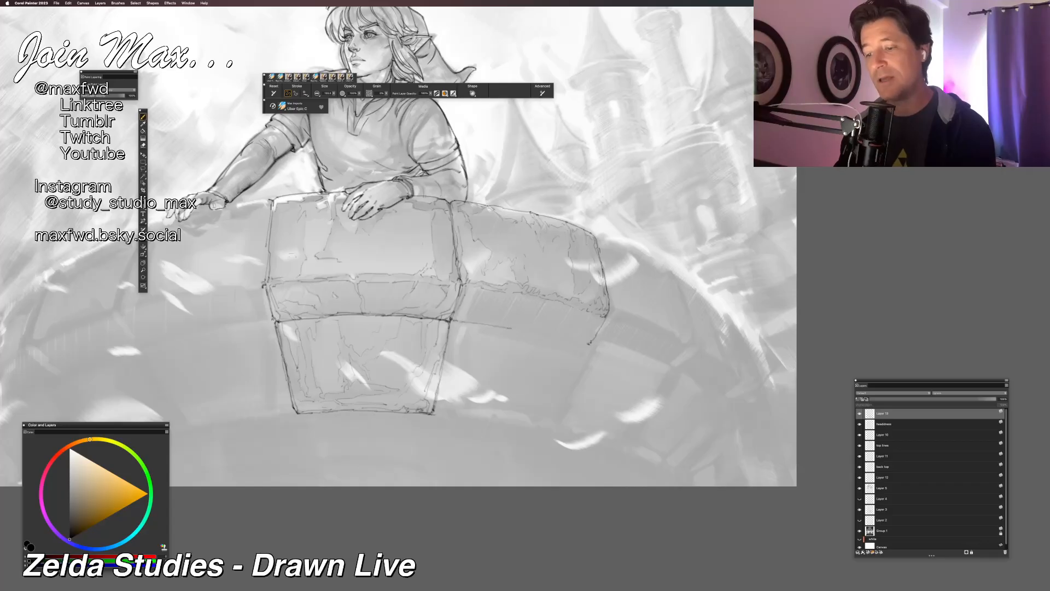
{"action": "left_click_drag", "start_coordinate": [477, 322], "coordinate": [552, 335]}
{"action": "key", "text": "super+z"}
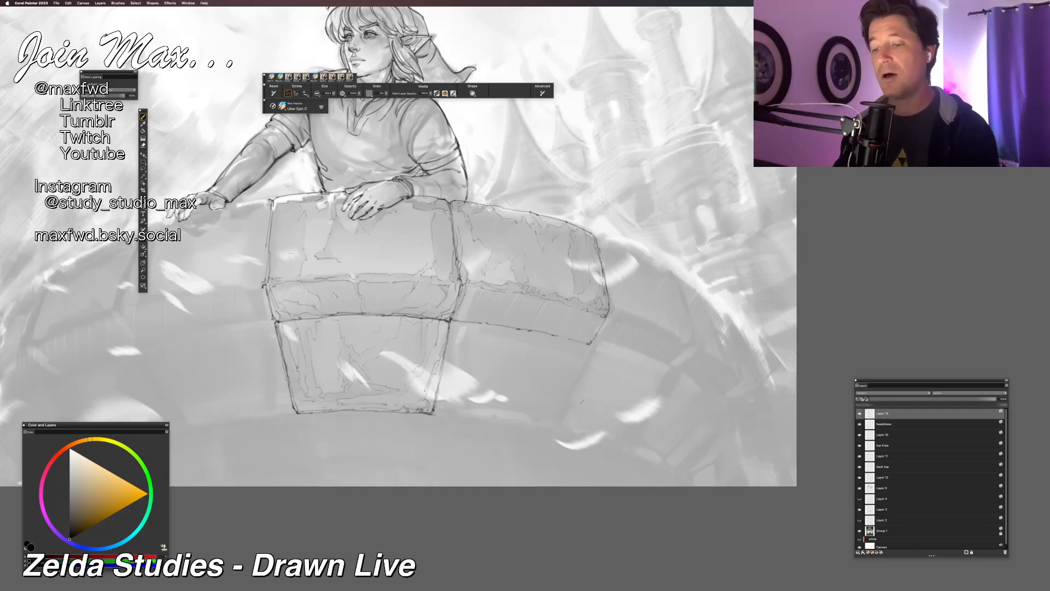
Step: Outline the block below that band with an inward-slanting right edge and a bottom edge meeting the central lower block's corner
{"action": "key", "text": "super+minus"}
{"action": "key", "text": "super+equal"}
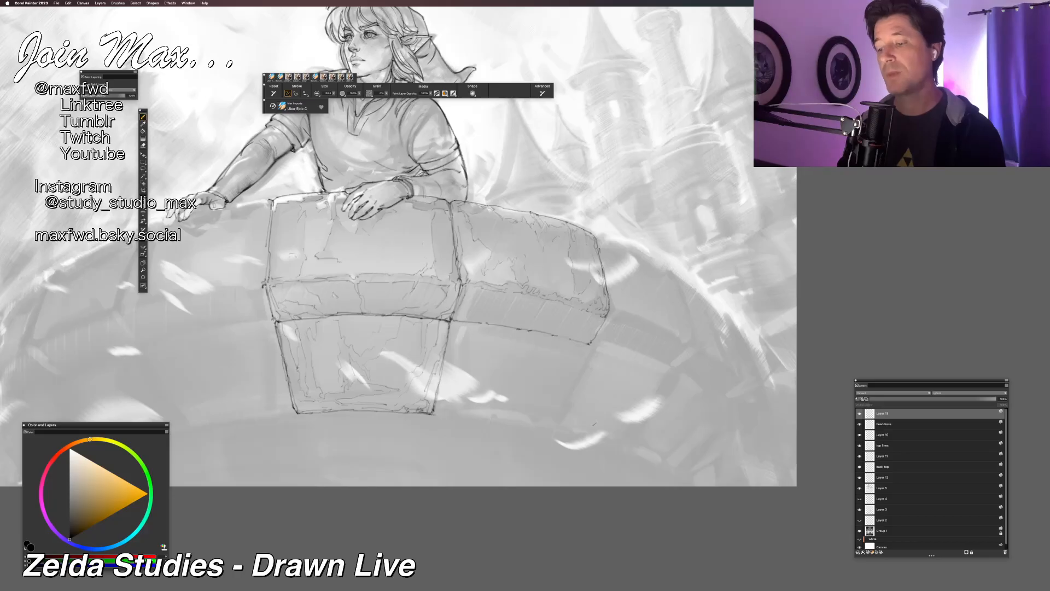
{"action": "left_click_drag", "start_coordinate": [589, 344], "coordinate": [561, 408]}
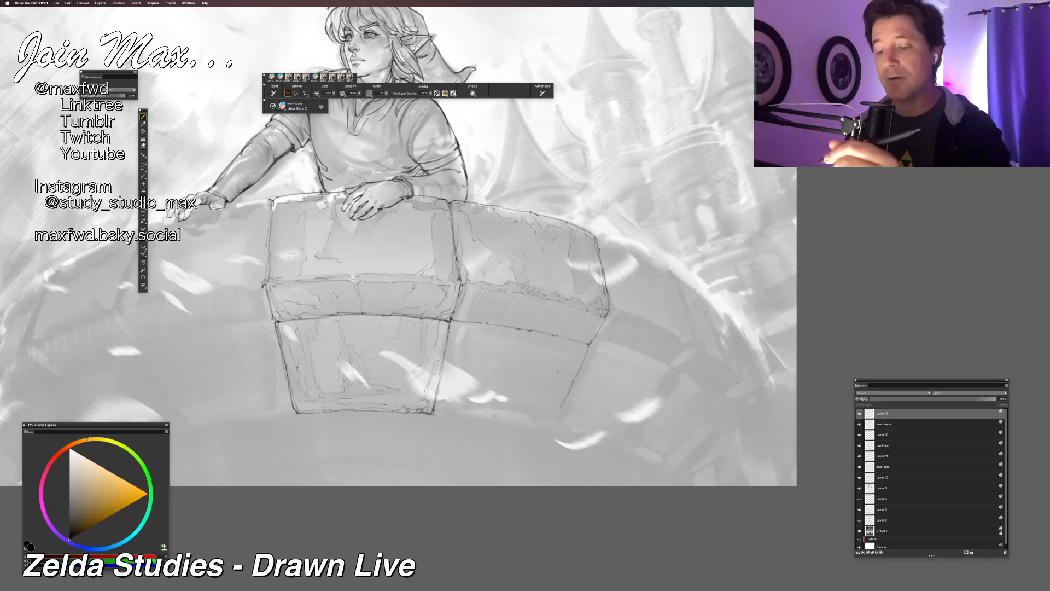
{"action": "key", "text": "super+z"}
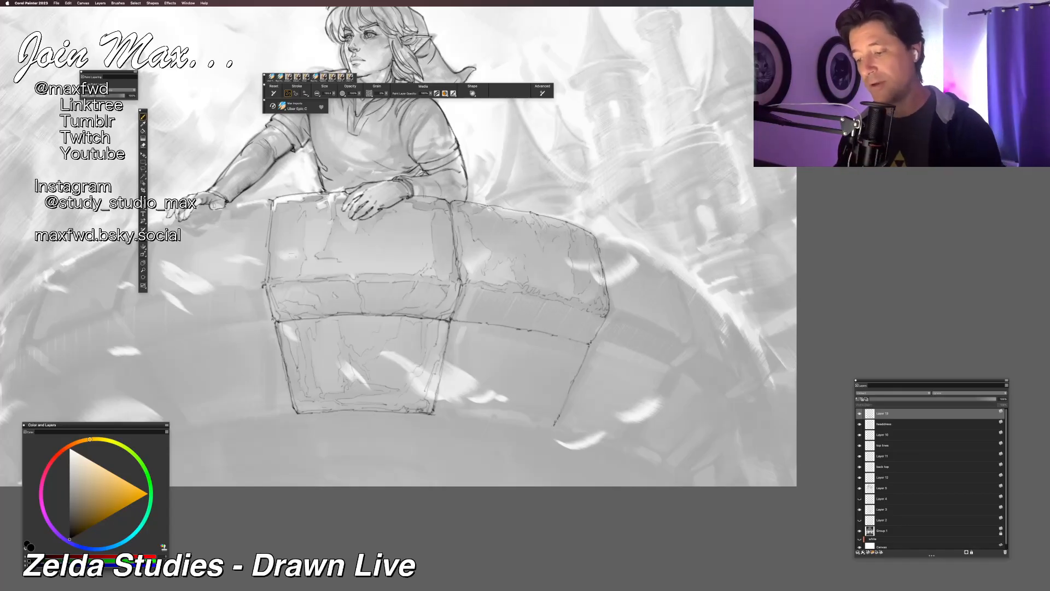
{"action": "left_click_drag", "start_coordinate": [383, 431], "coordinate": [307, 426]}
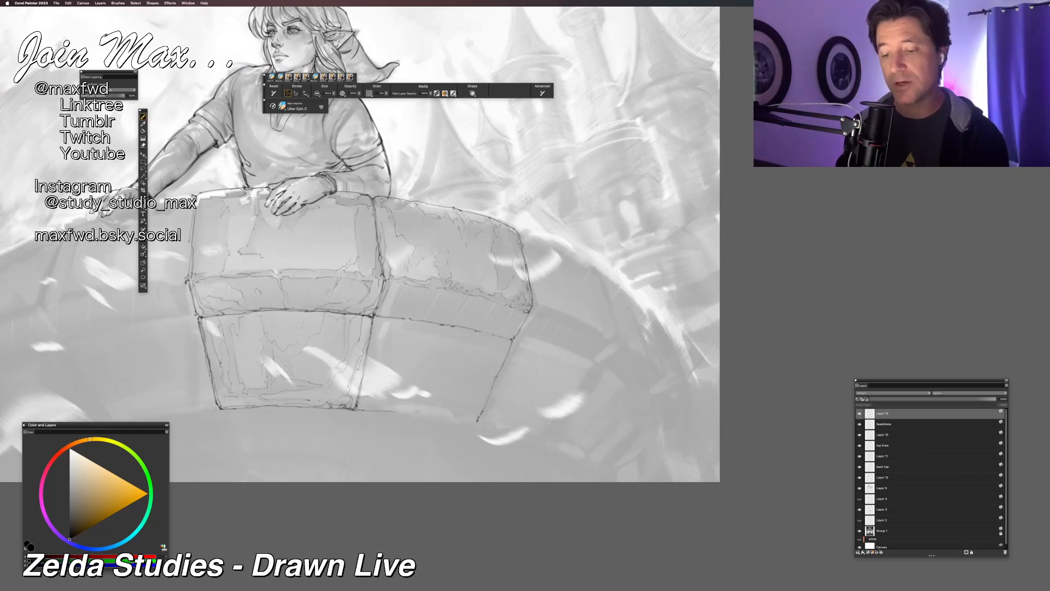
{"action": "mouse_move", "coordinate": [451, 418]}
{"action": "left_mouse_down"}
{"action": "mouse_move", "coordinate": [475, 421]}
{"action": "mouse_move", "coordinate": [414, 414]}
{"action": "left_mouse_up"}
{"action": "left_click_drag", "start_coordinate": [408, 412], "coordinate": [437, 417]}
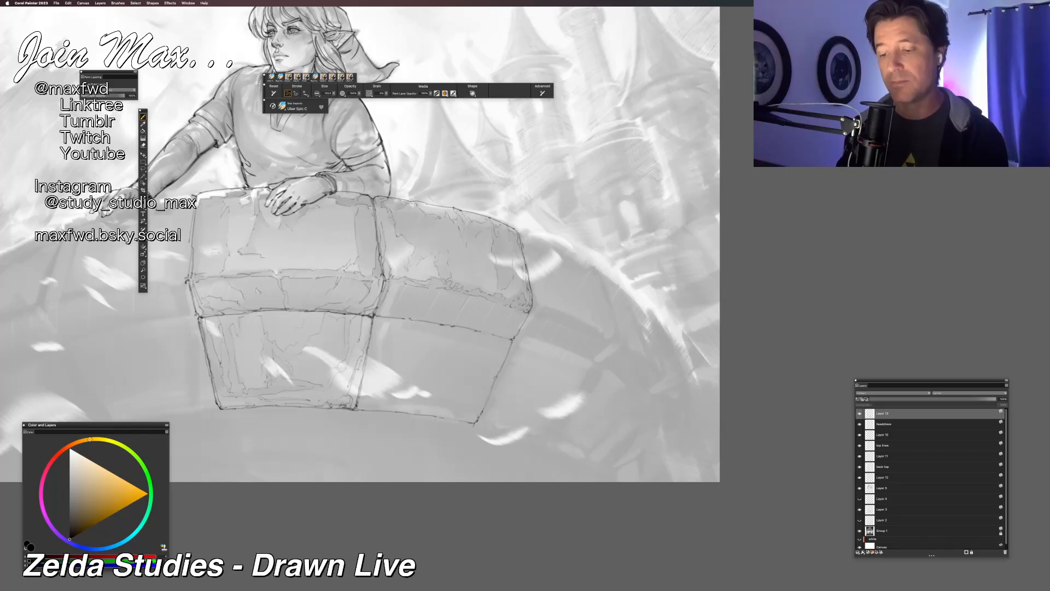
Step: Add cracks and chipped-edge texture to the right-hand band and the block beneath it
{"action": "left_click_drag", "start_coordinate": [454, 458], "coordinate": [500, 454]}
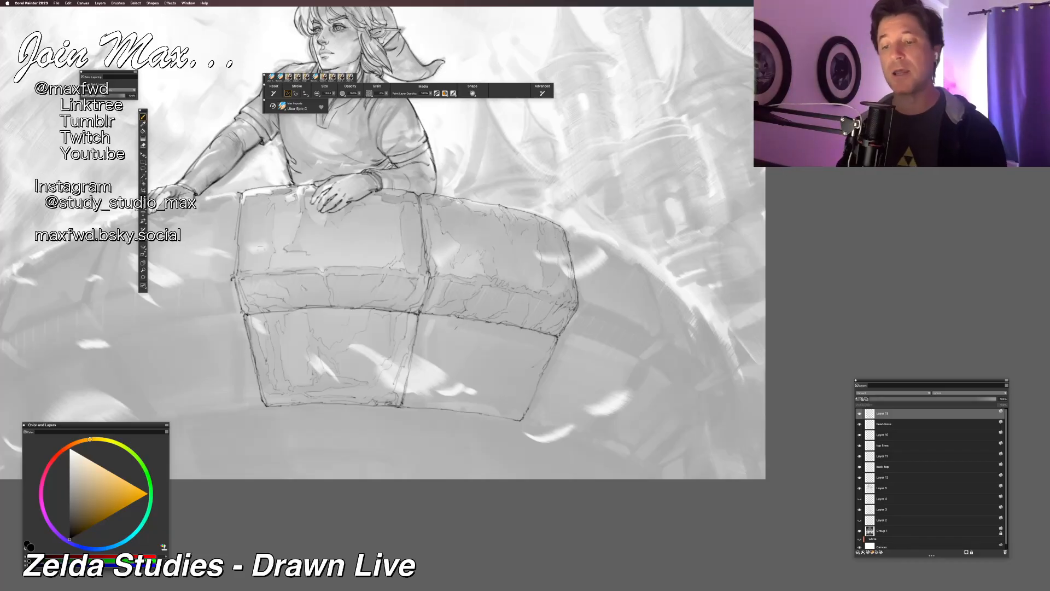
{"action": "scroll", "coordinate": [453, 415], "scroll_direction": "up", "scroll_amount": 3}
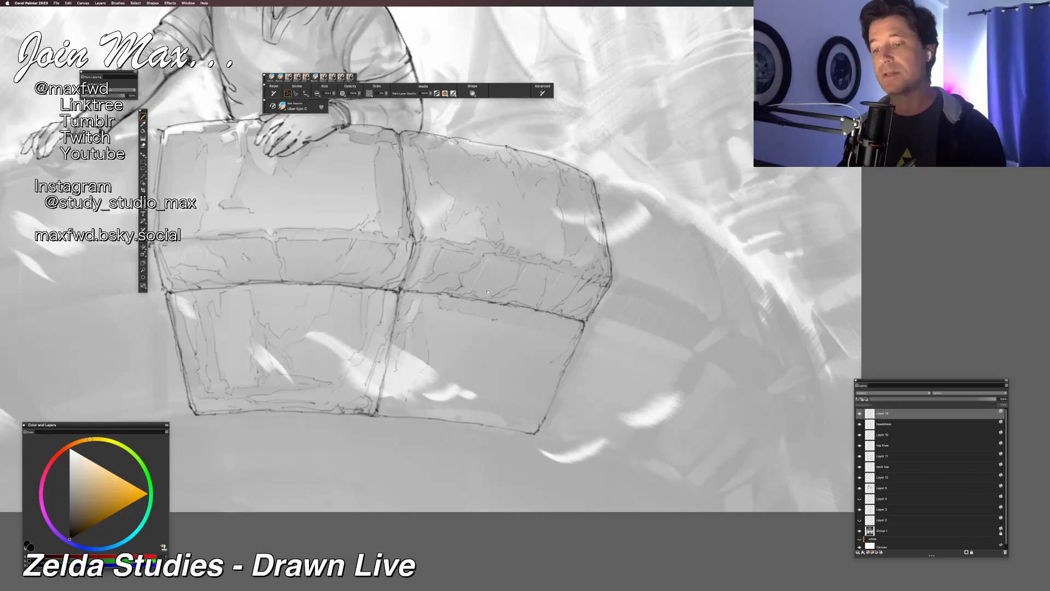
{"action": "scroll", "coordinate": [513, 458], "scroll_direction": "left", "scroll_amount": 3}
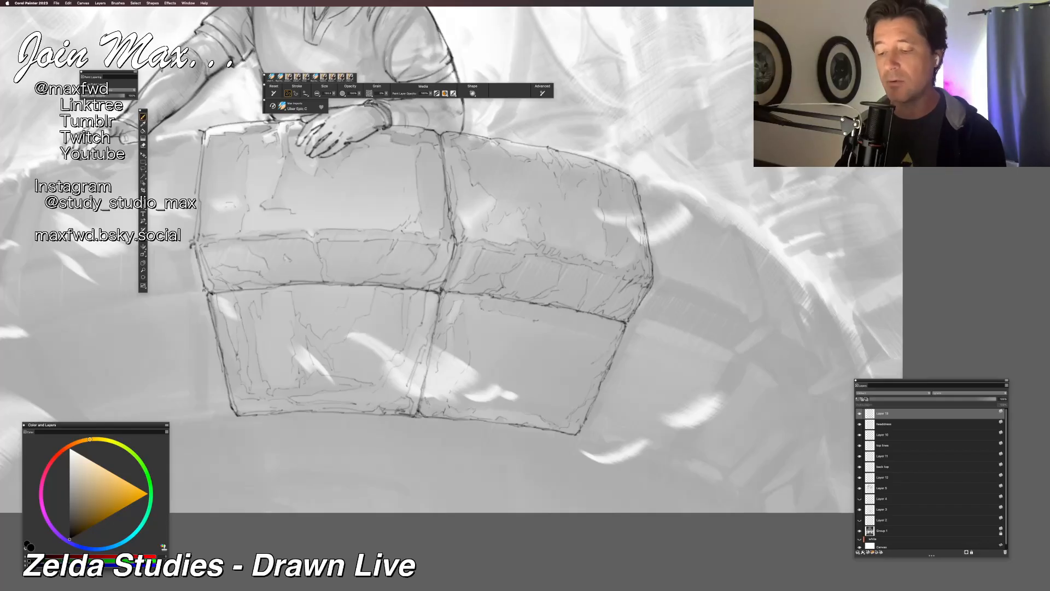
{"action": "scroll", "coordinate": [471, 260], "scroll_direction": "left", "scroll_amount": 3}
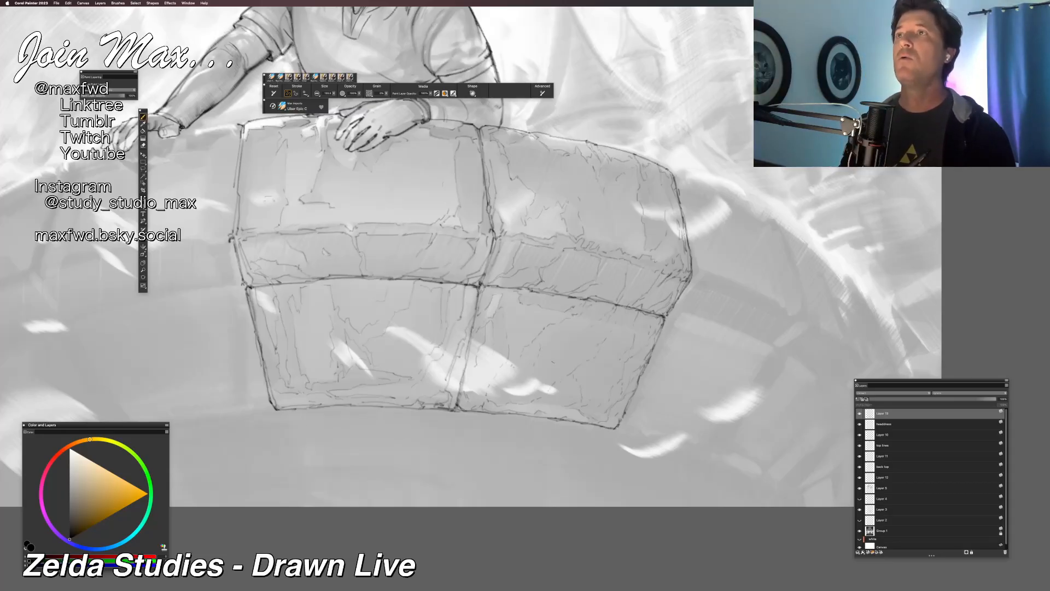
Step: Draw the right edge of the block left of center, alongside the central block's left side
{"action": "scroll", "coordinate": [411, 433], "scroll_direction": "down", "scroll_amount": 3}
{"action": "scroll", "coordinate": [421, 444], "scroll_direction": "up", "scroll_amount": 3}
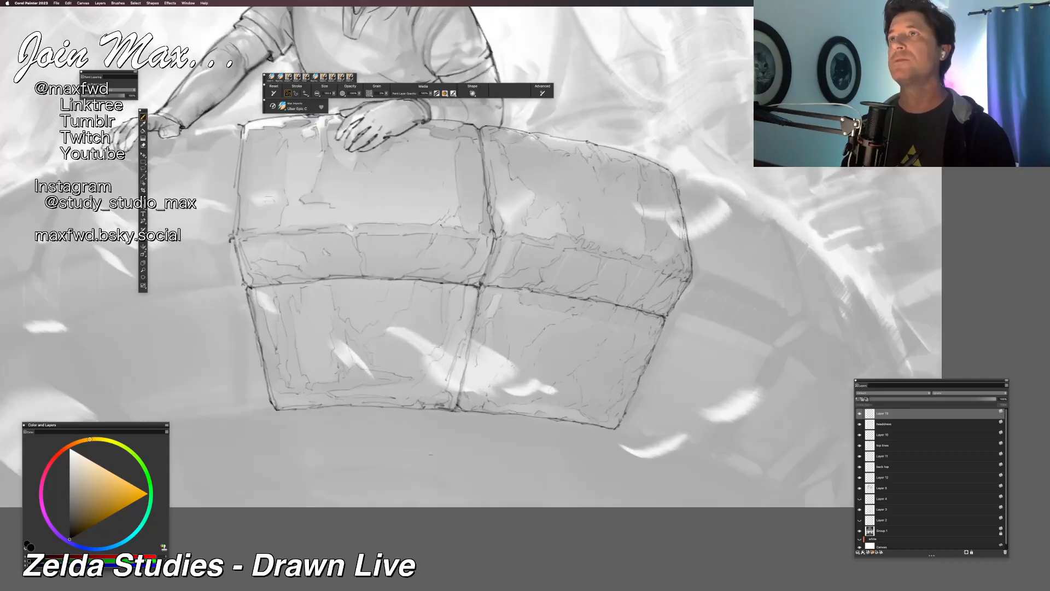
{"action": "scroll", "coordinate": [492, 246], "scroll_direction": "left", "scroll_amount": 2}
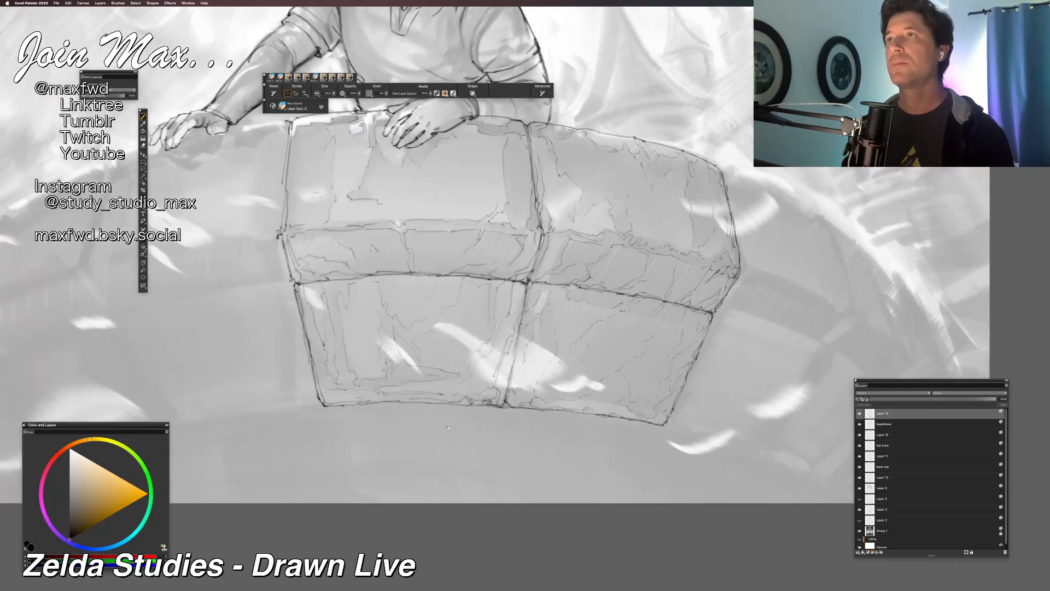
{"action": "scroll", "coordinate": [421, 440], "scroll_direction": "left", "scroll_amount": 2}
{"action": "scroll", "coordinate": [421, 440], "scroll_direction": "down", "scroll_amount": 1}
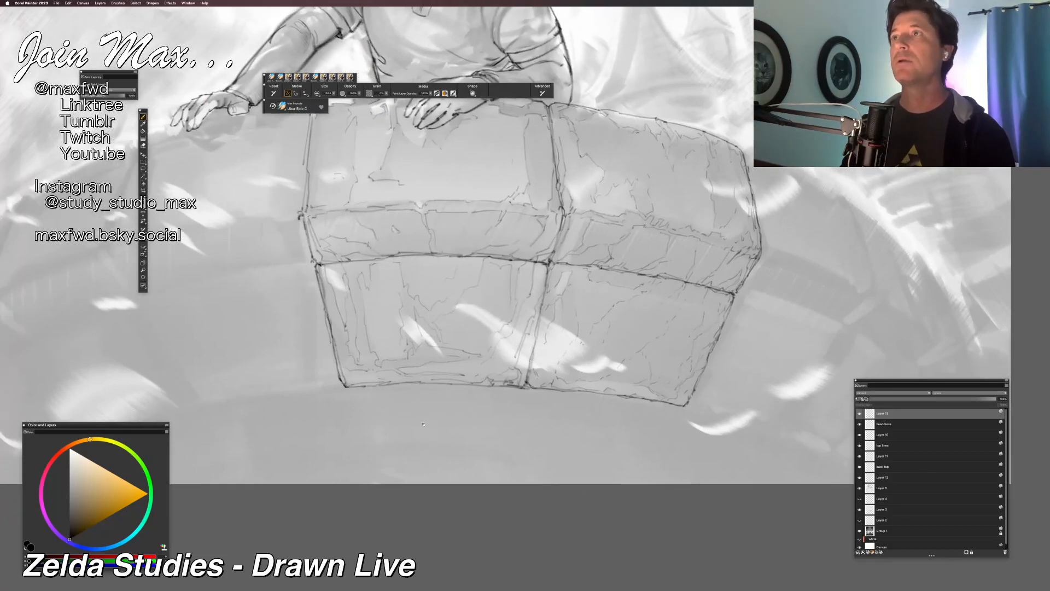
{"action": "scroll", "coordinate": [418, 440], "scroll_direction": "down", "scroll_amount": 2}
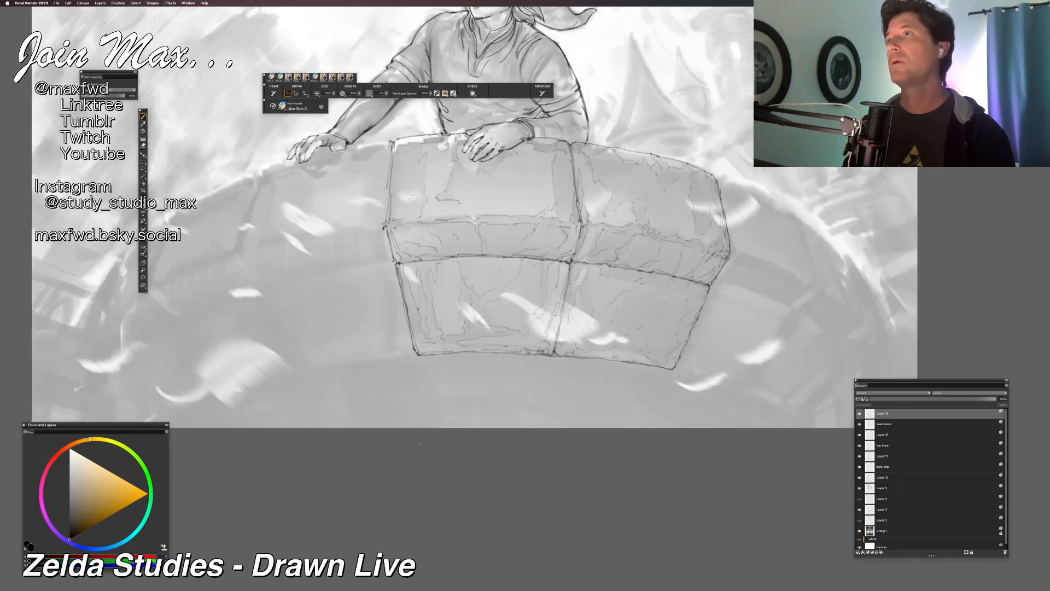
{"action": "scroll", "coordinate": [414, 442], "scroll_direction": "left", "scroll_amount": 5}
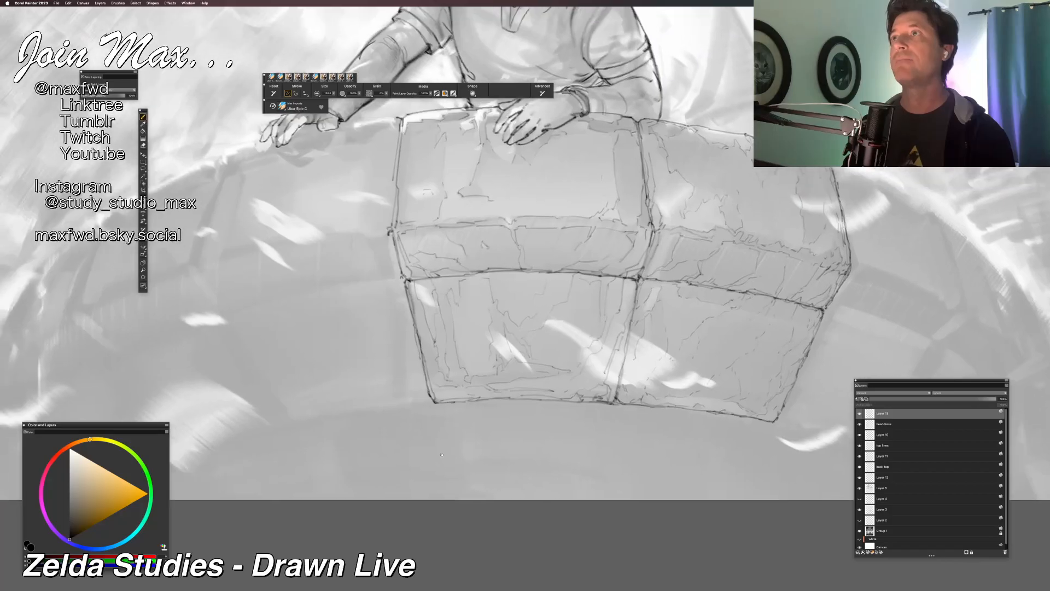
{"action": "left_click_drag", "start_coordinate": [438, 215], "coordinate": [435, 263]}
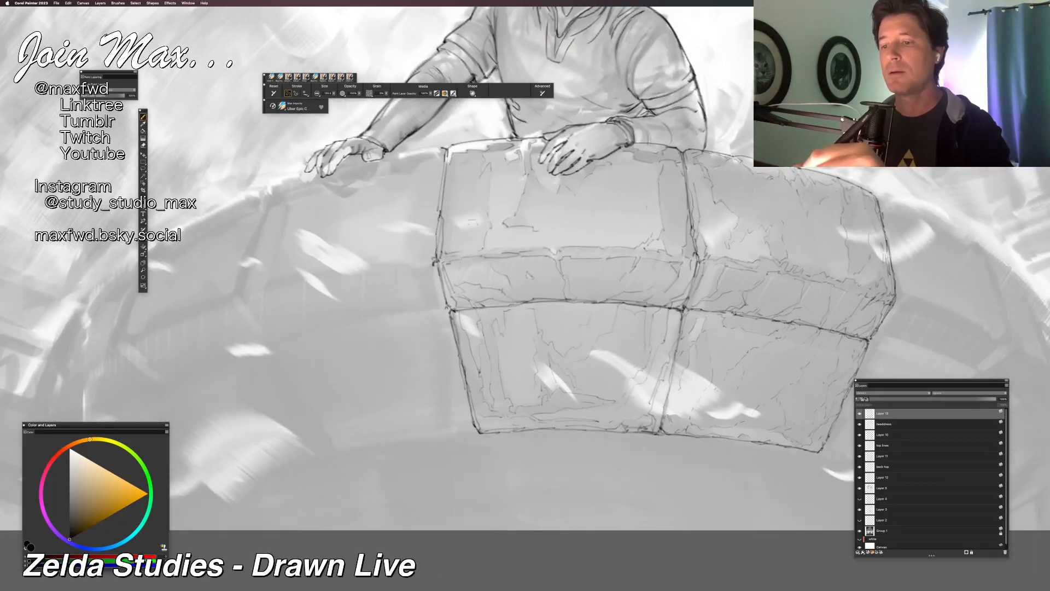
{"action": "left_click_drag", "start_coordinate": [441, 163], "coordinate": [432, 251]}
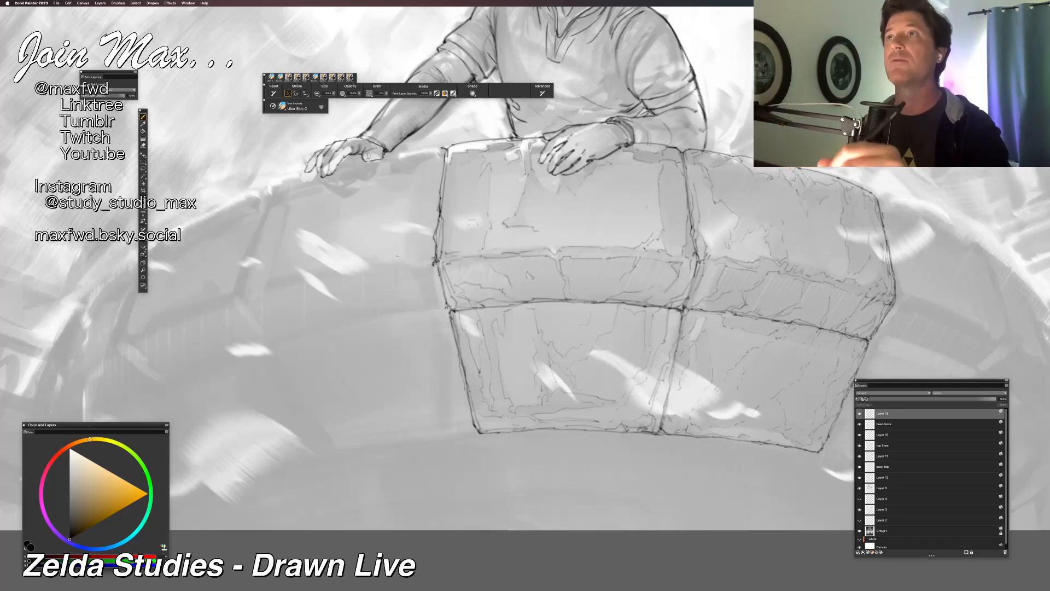
{"action": "key", "text": "super+z"}
{"action": "key", "text": "super+z"}
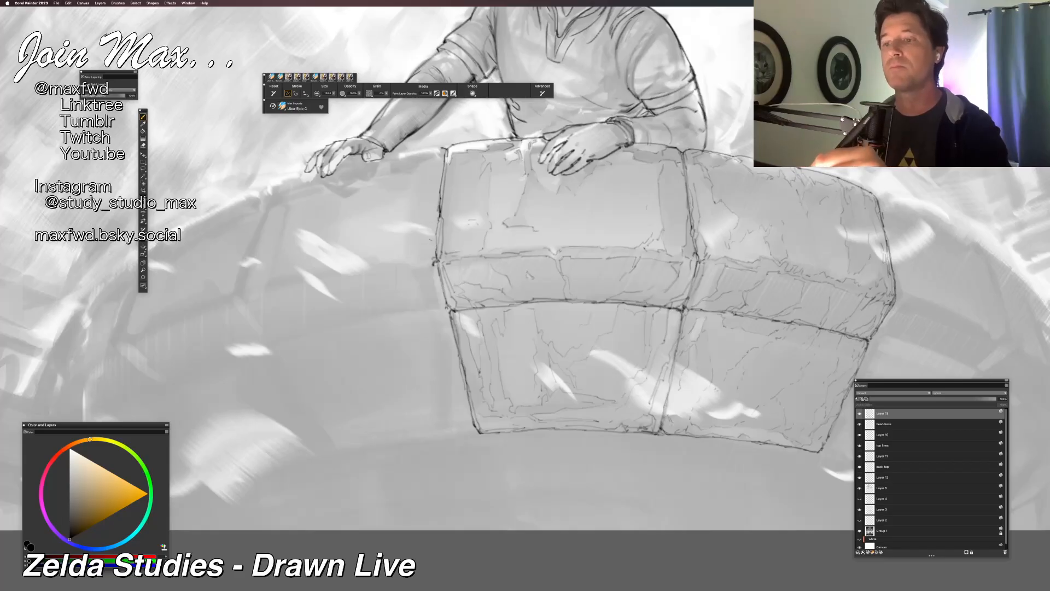
{"action": "left_click_drag", "start_coordinate": [434, 232], "coordinate": [431, 244]}
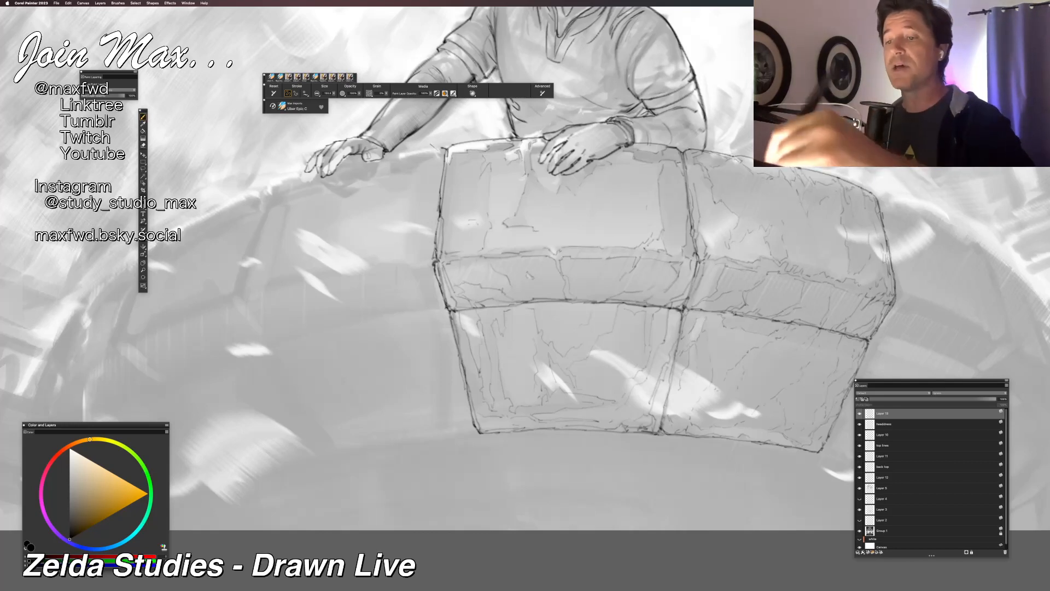
Step: Draw the left block's outer edge curving down from the rim, and ink its top line along the rim toward the figure's hand
{"action": "key", "text": "super+minus"}
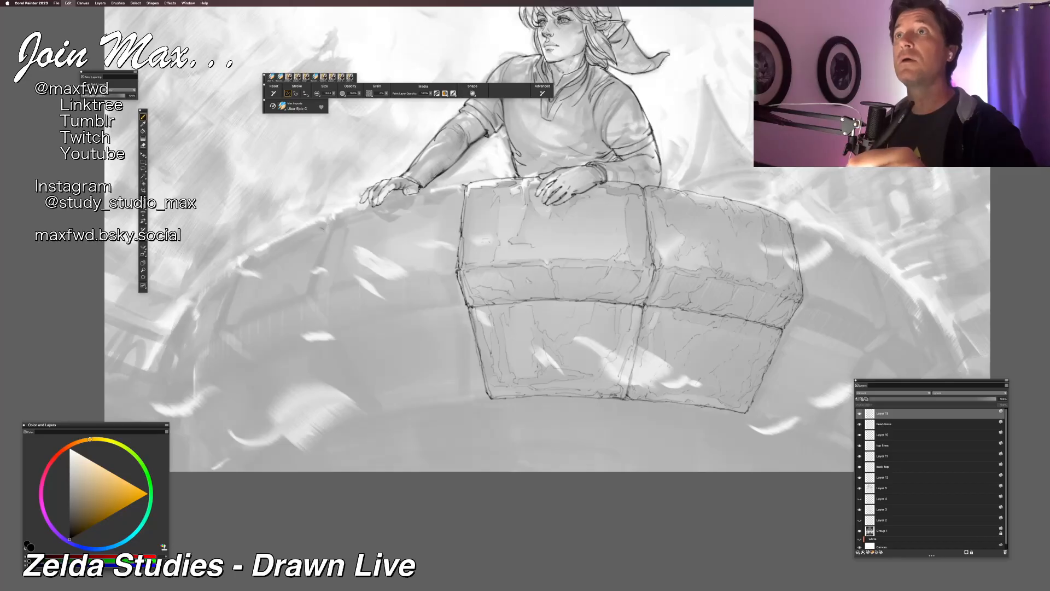
{"action": "left_click_drag", "start_coordinate": [321, 241], "coordinate": [318, 253]}
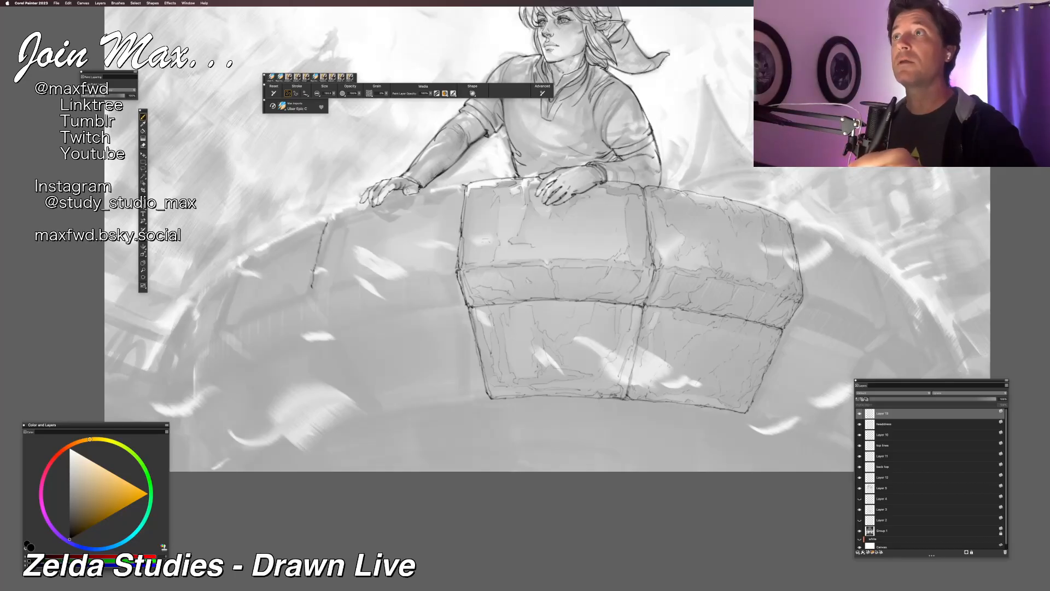
{"action": "key", "text": "super+z"}
{"action": "key", "text": "super+z"}
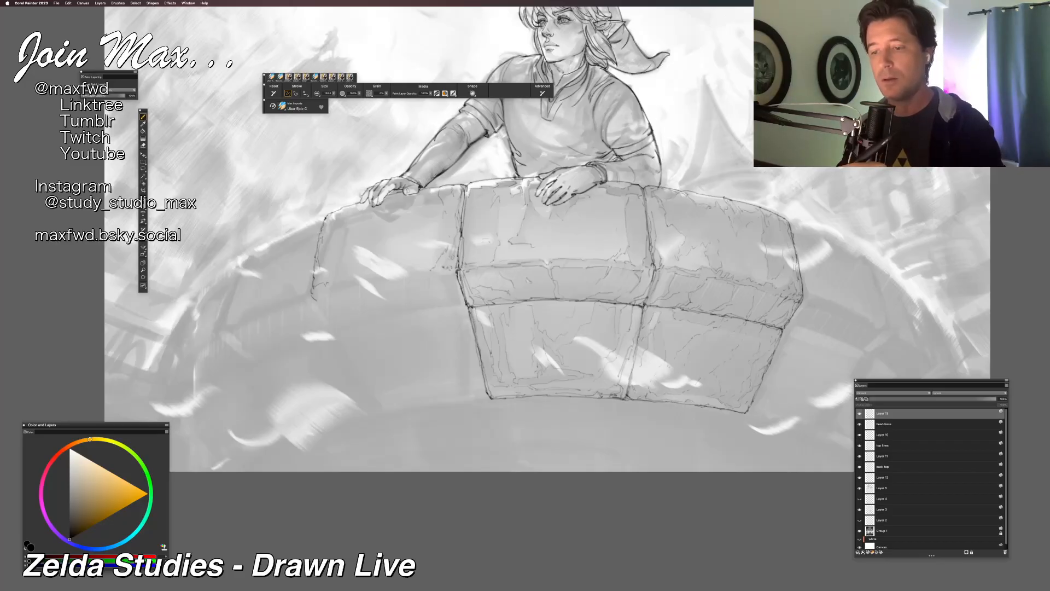
{"action": "left_click_drag", "start_coordinate": [302, 293], "coordinate": [860, 292]}
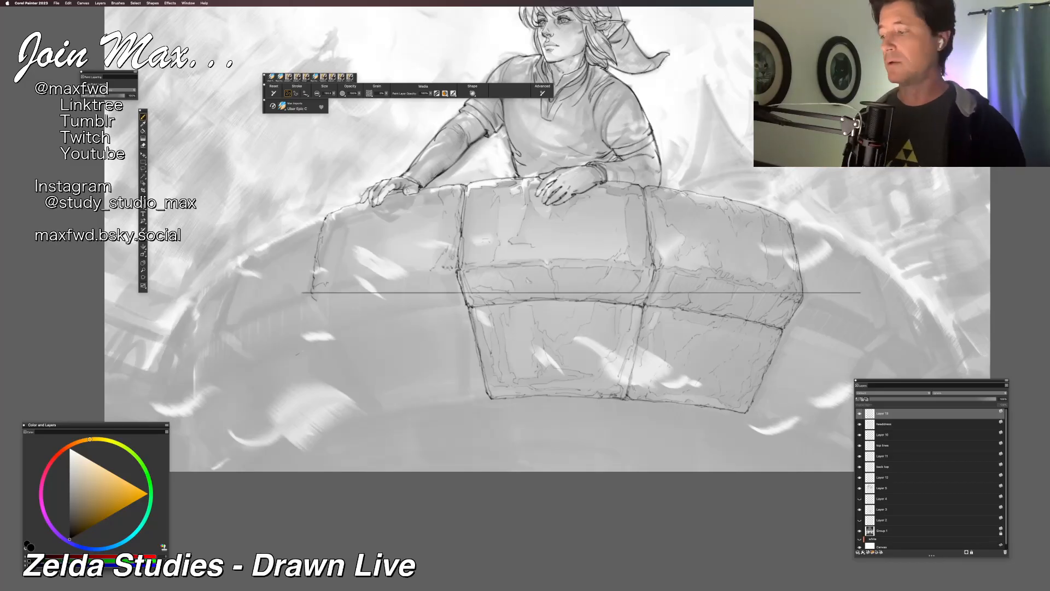
{"action": "key", "text": "super+z"}
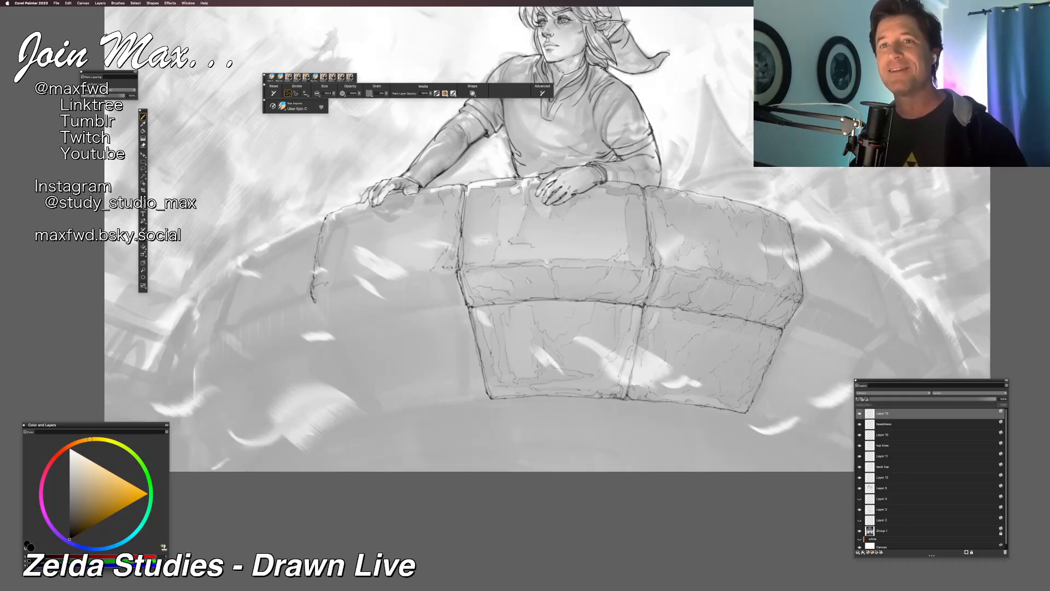
Step: Examine the inked figure and wall up close with the palettes hidden
{"action": "key", "text": "Tab"}
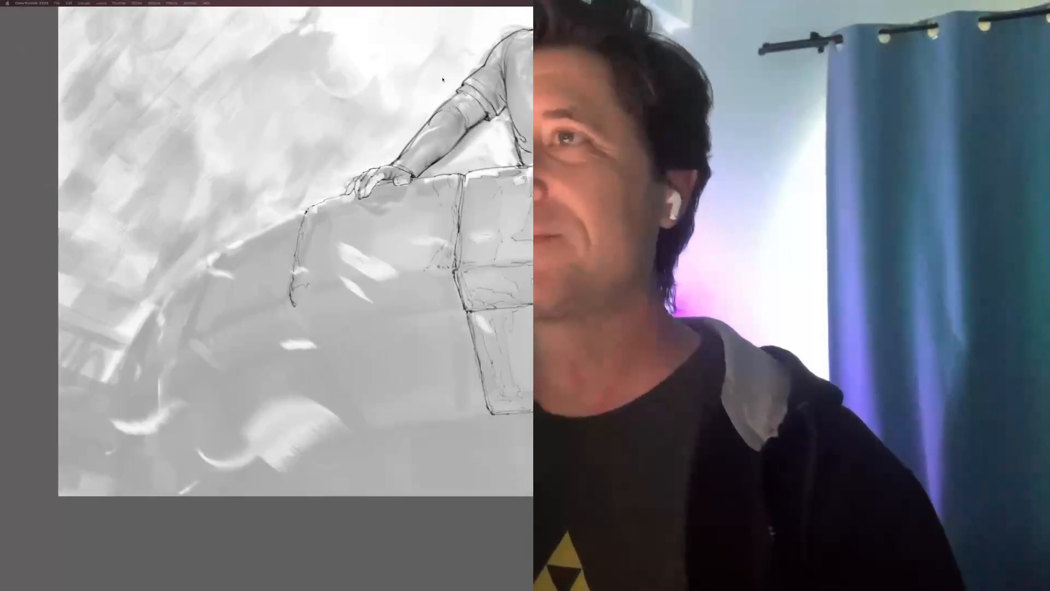
{"action": "key", "text": "Tab"}
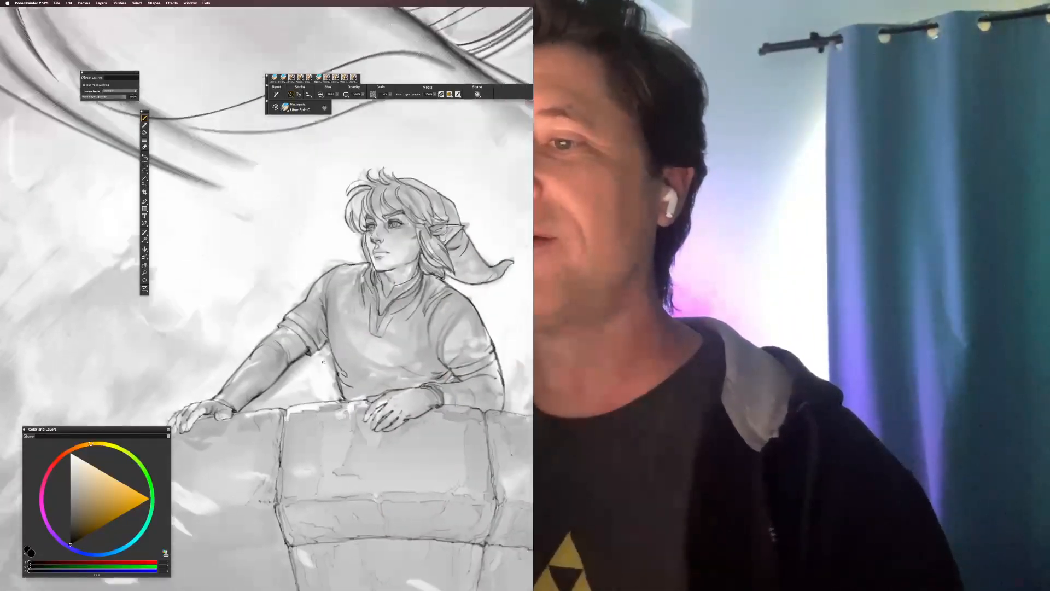
{"action": "scroll", "coordinate": [322, 361], "scroll_direction": "up", "scroll_amount": 5}
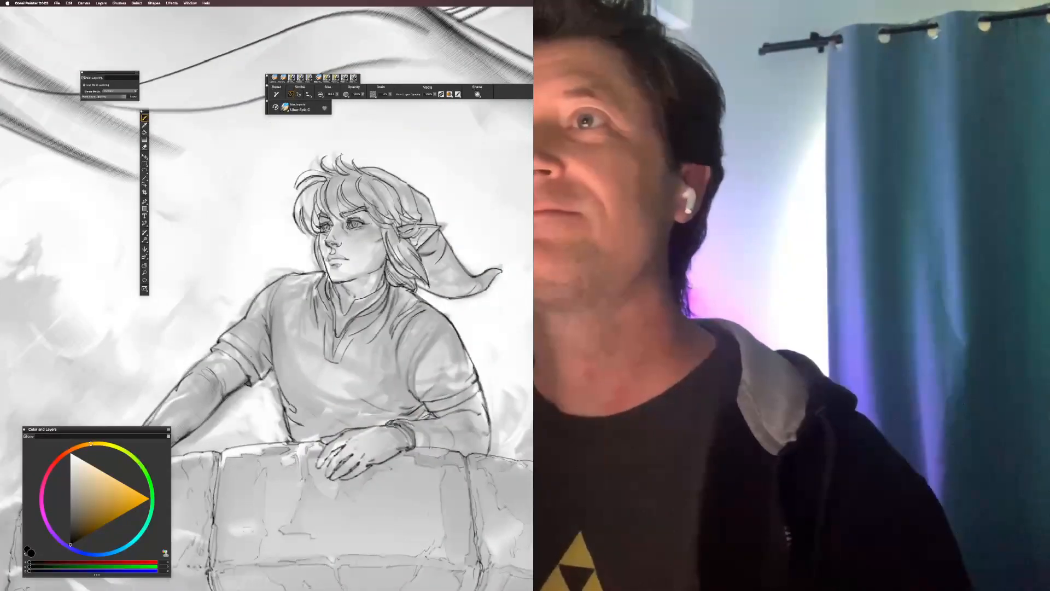
{"action": "scroll", "coordinate": [313, 377], "scroll_direction": "up", "scroll_amount": 3}
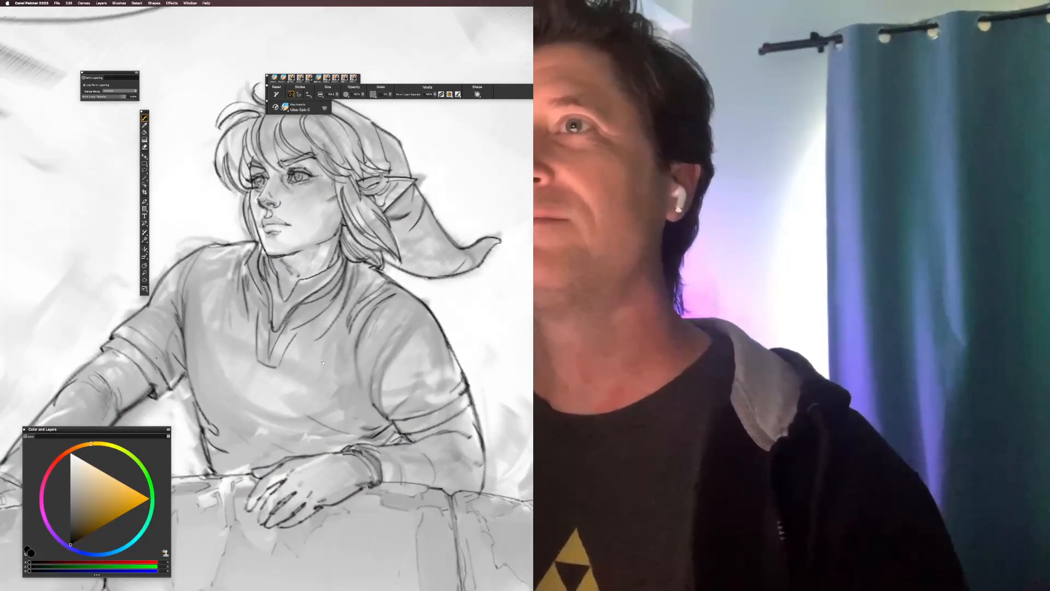
{"action": "key", "text": "Tab"}
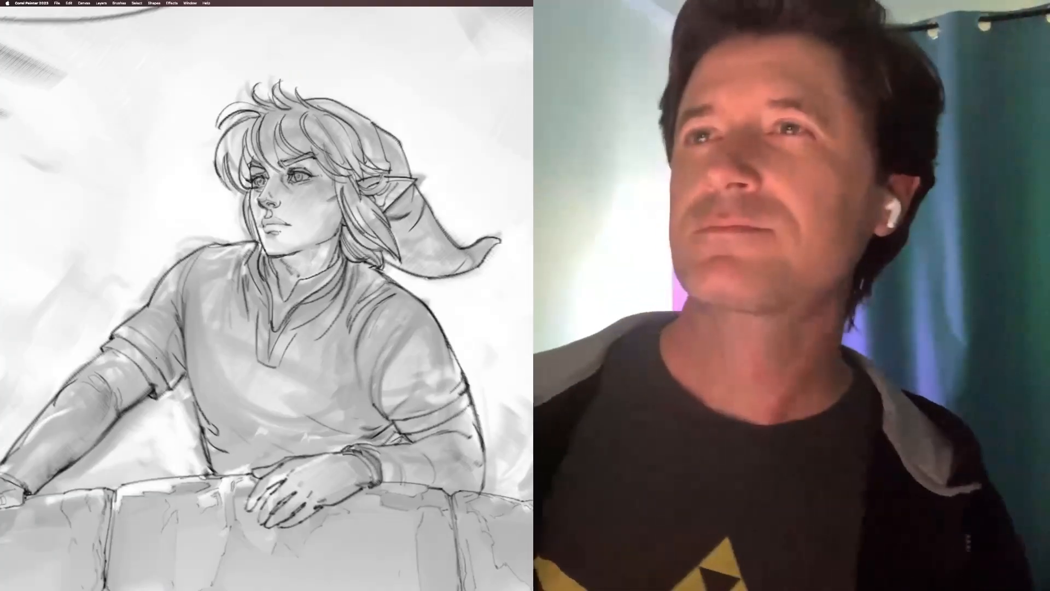